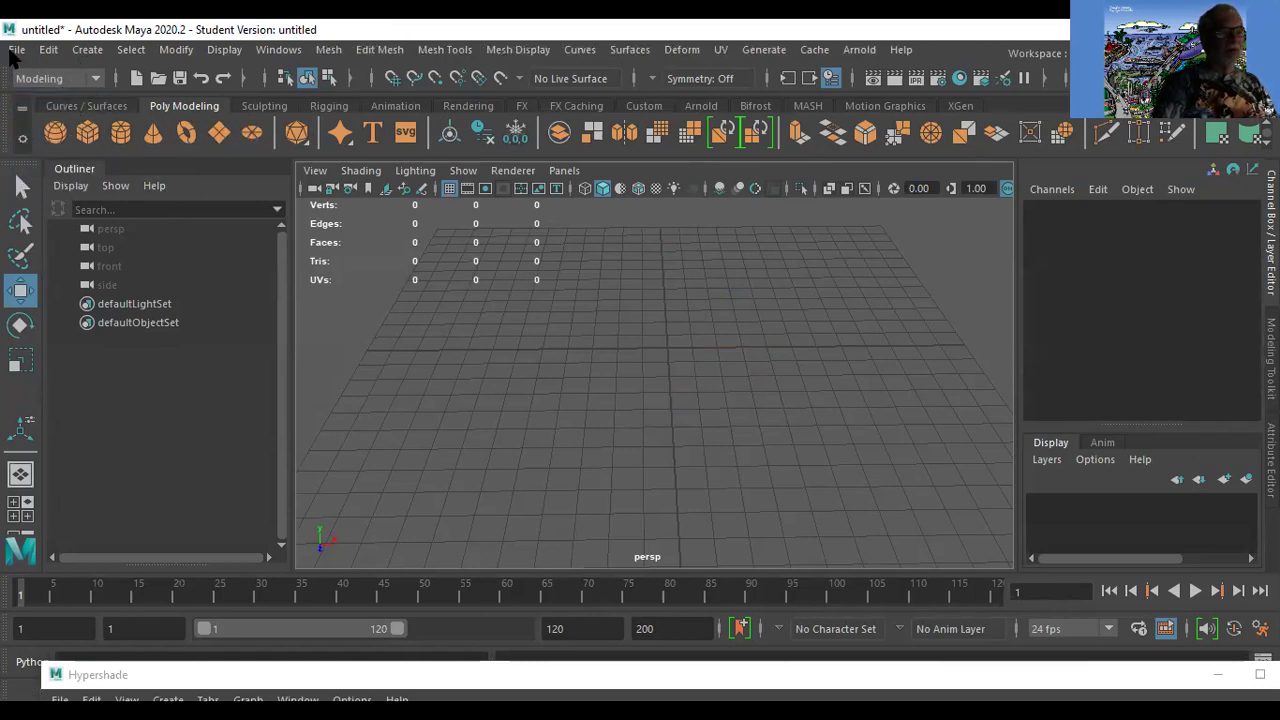
Create a polygon cube at the origin and frame it in the perspective view.
click(88, 136)
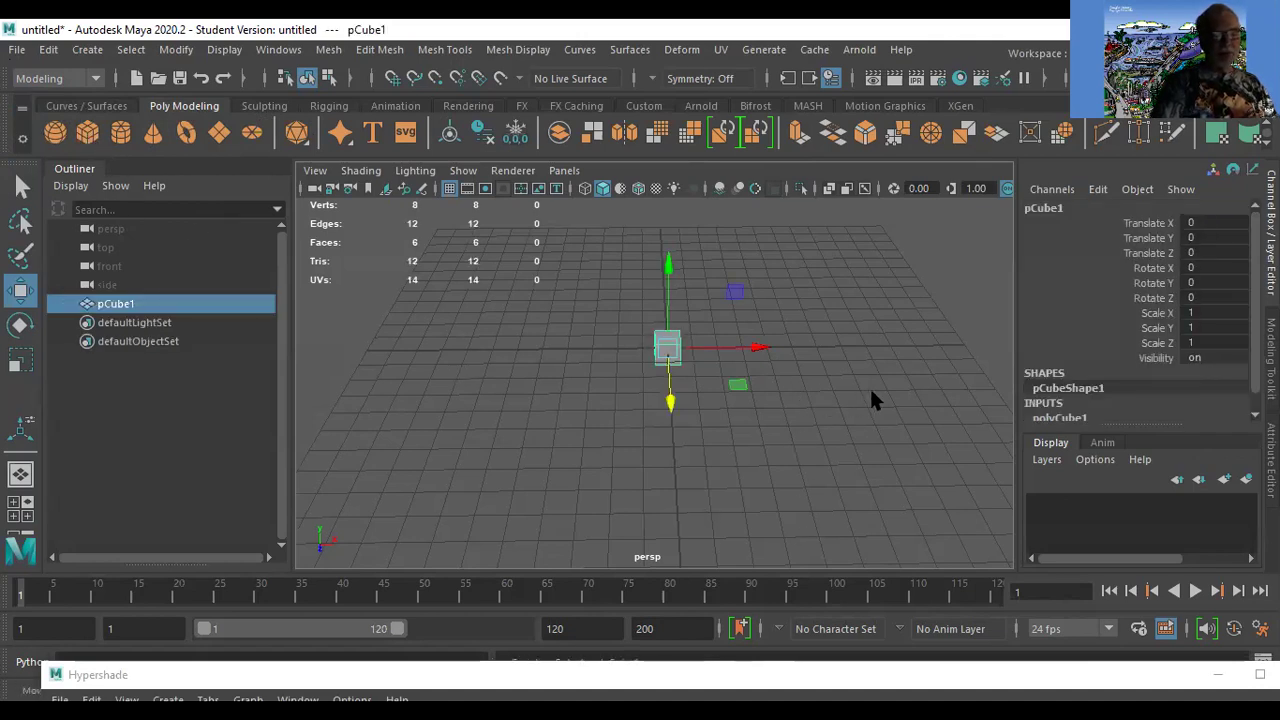
key(f)
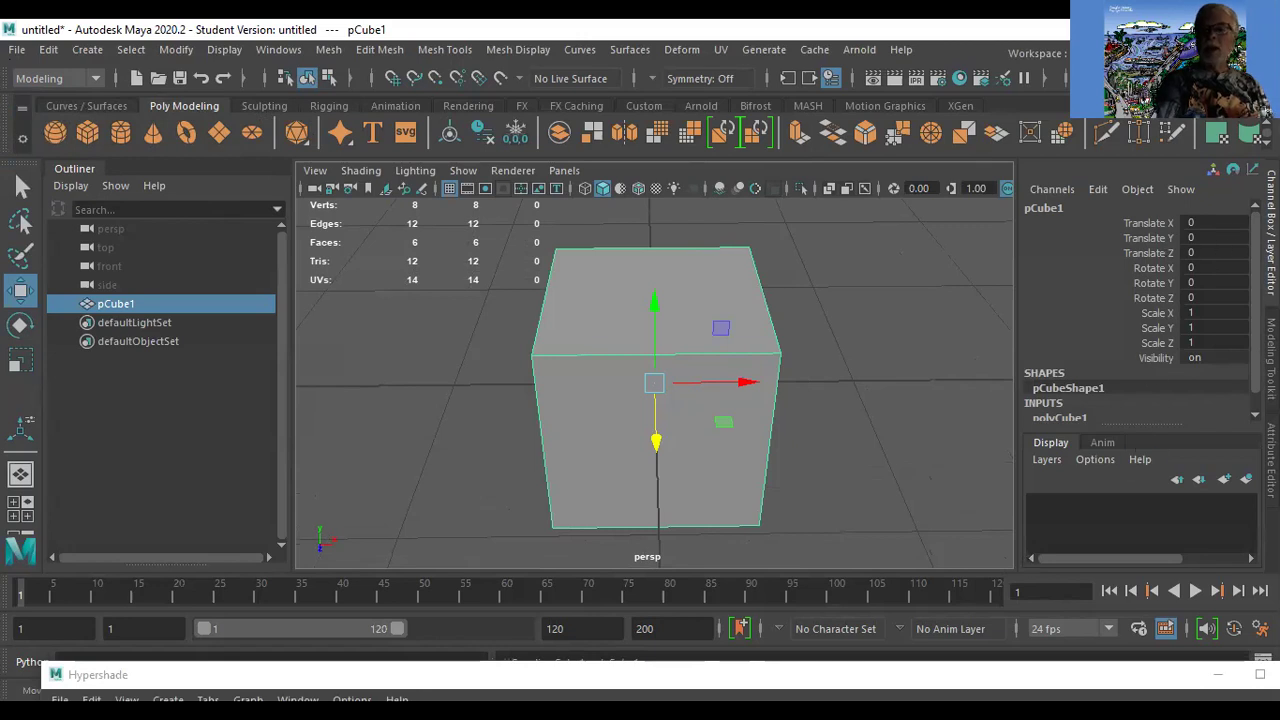
Set the cube's Subdivisions Width, Height and Depth to 3 in its polyCube1 inputs.
click(1270, 230)
key(ctrl+a)
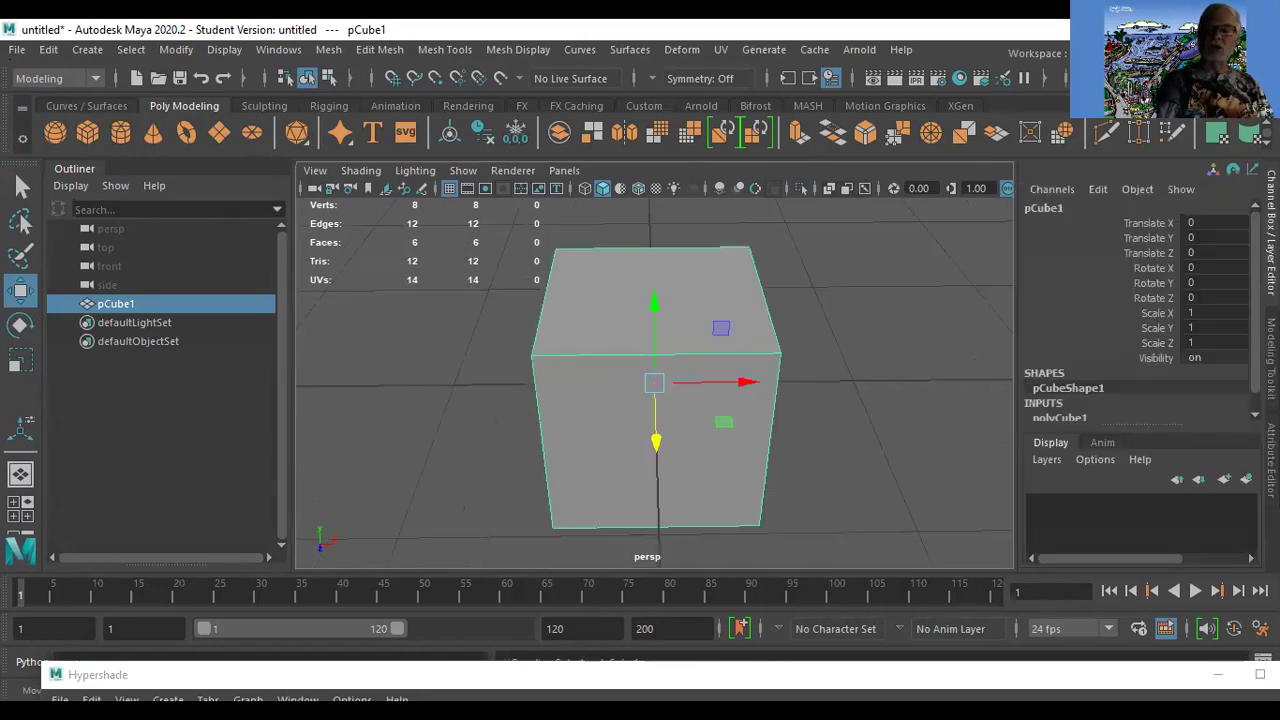
scroll(1150, 410, down, 1)
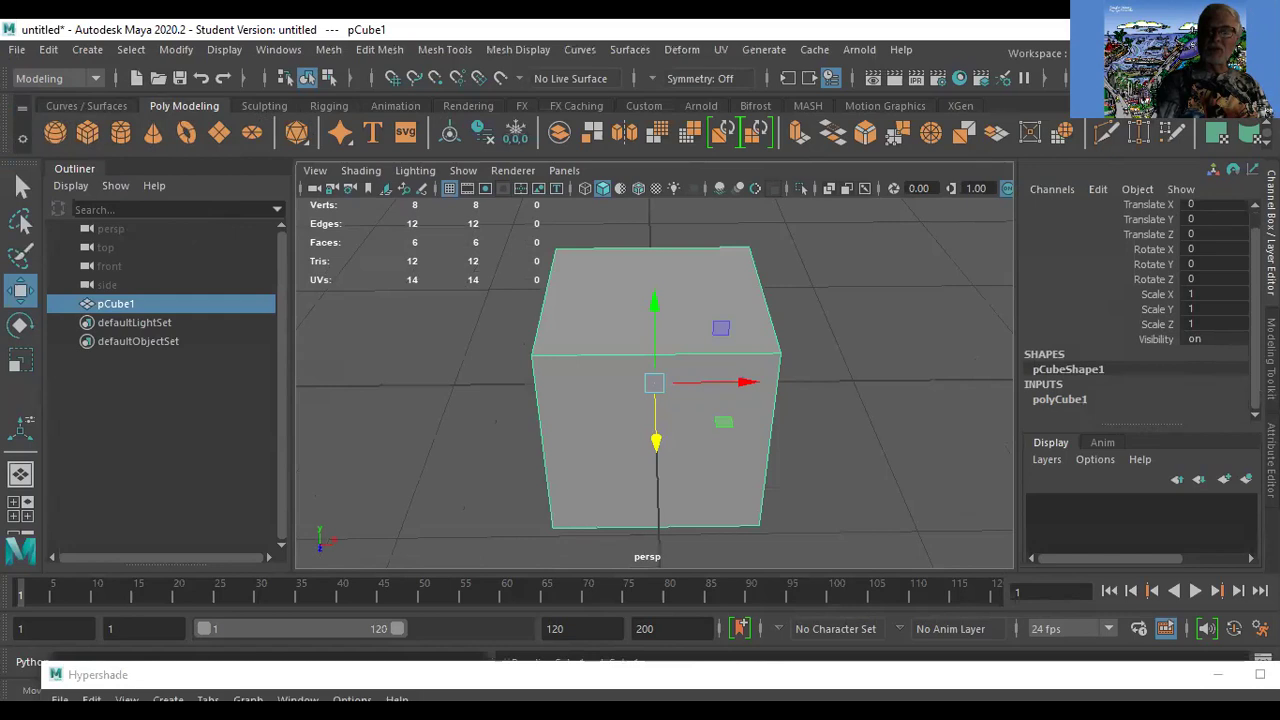
click(1062, 400)
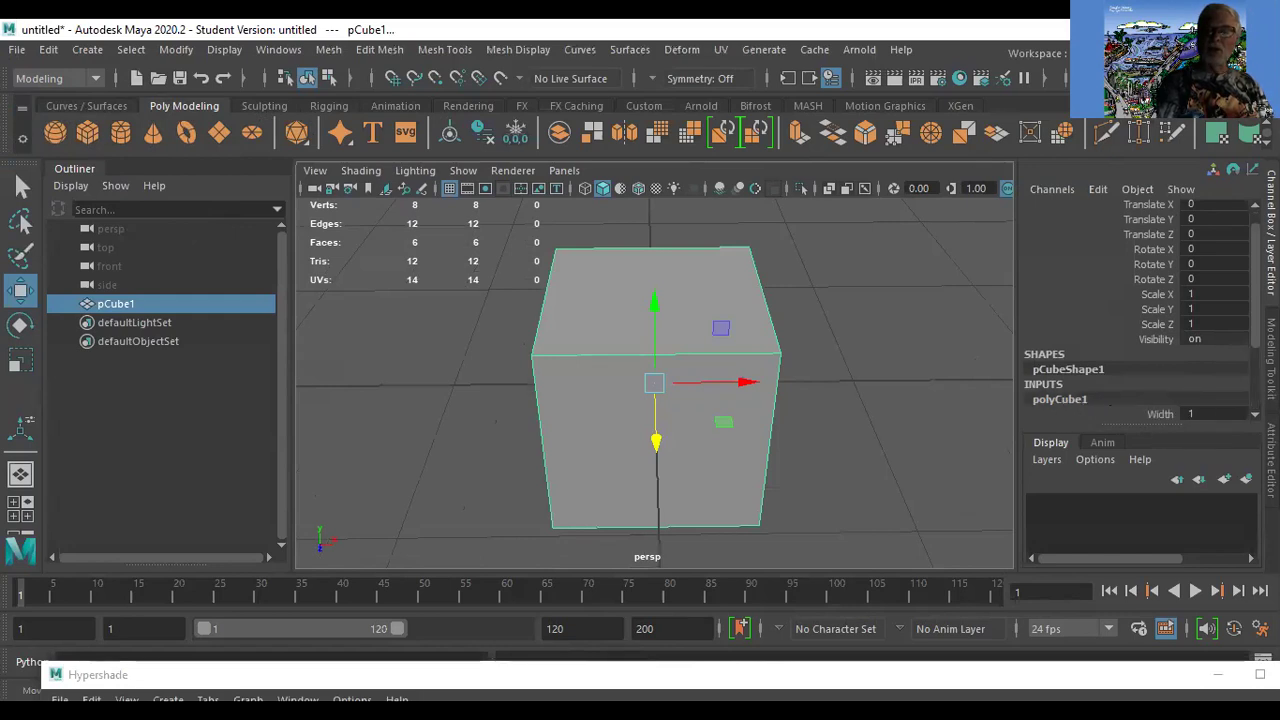
scroll(1142, 310, down, 3)
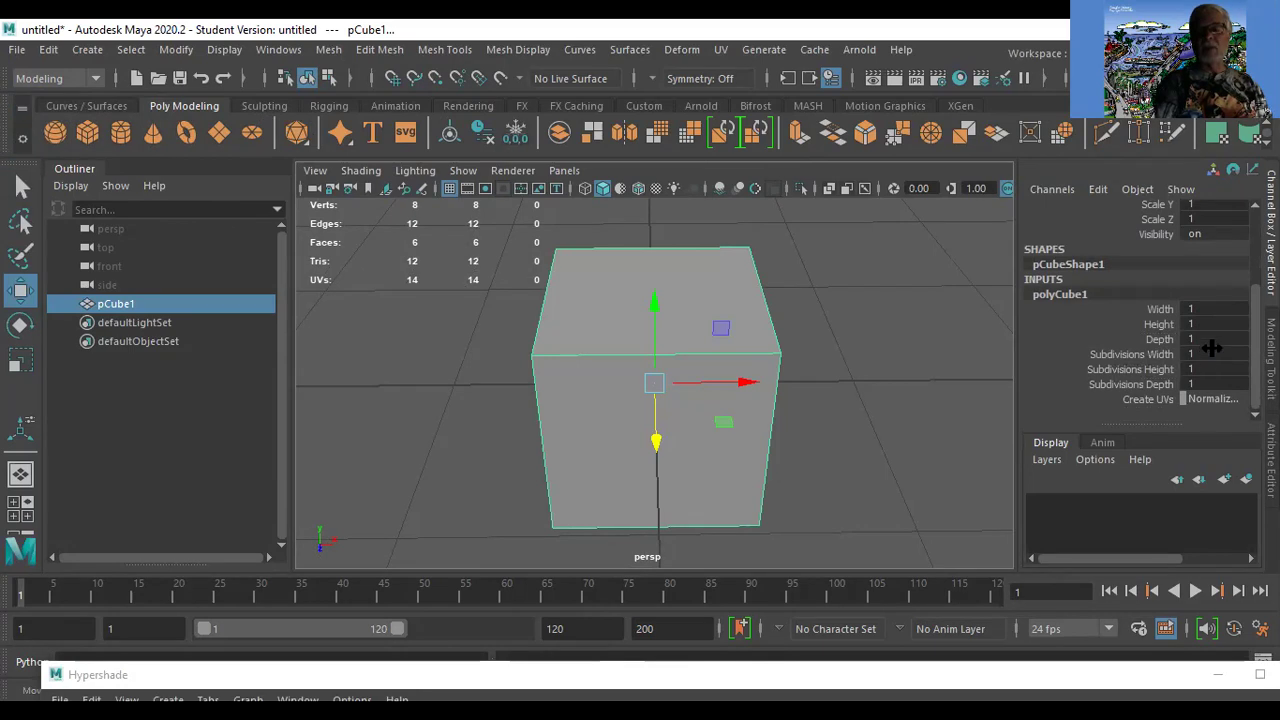
drag(1210, 354, 1213, 387)
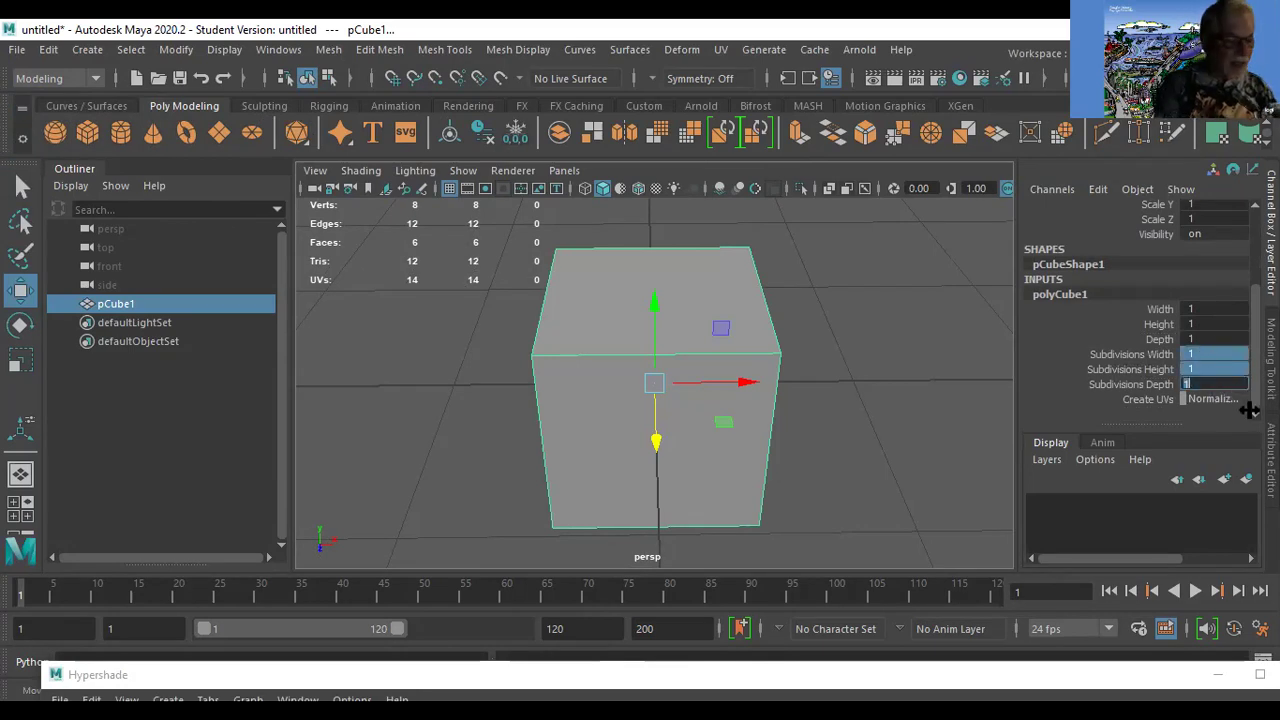
text(3)
key(Return)
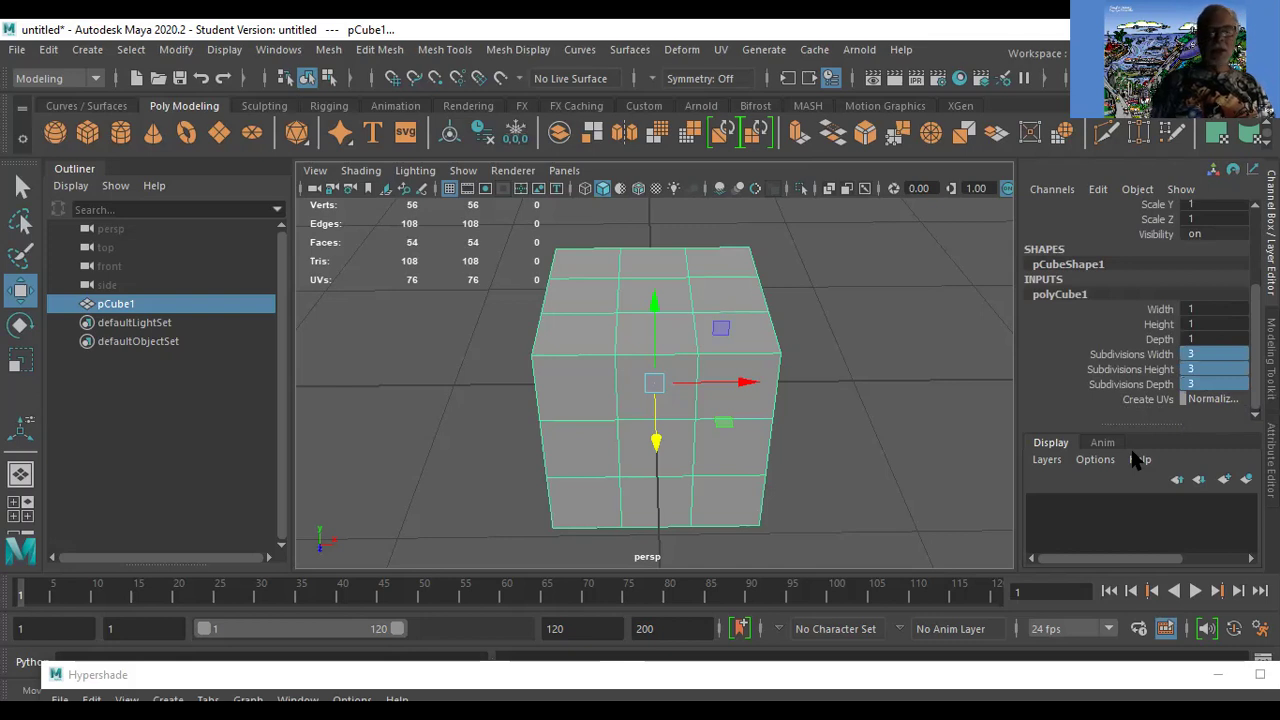
click(949, 436)
click(737, 375)
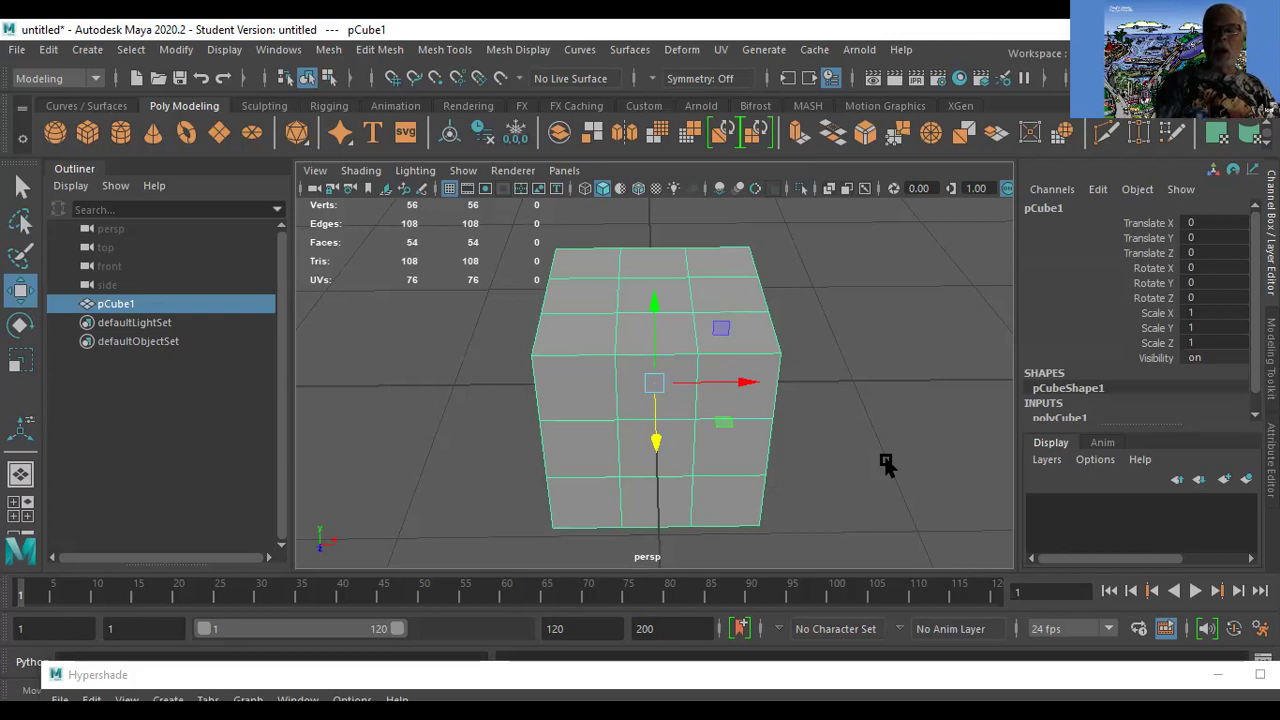
scroll(1137, 310, down, 1)
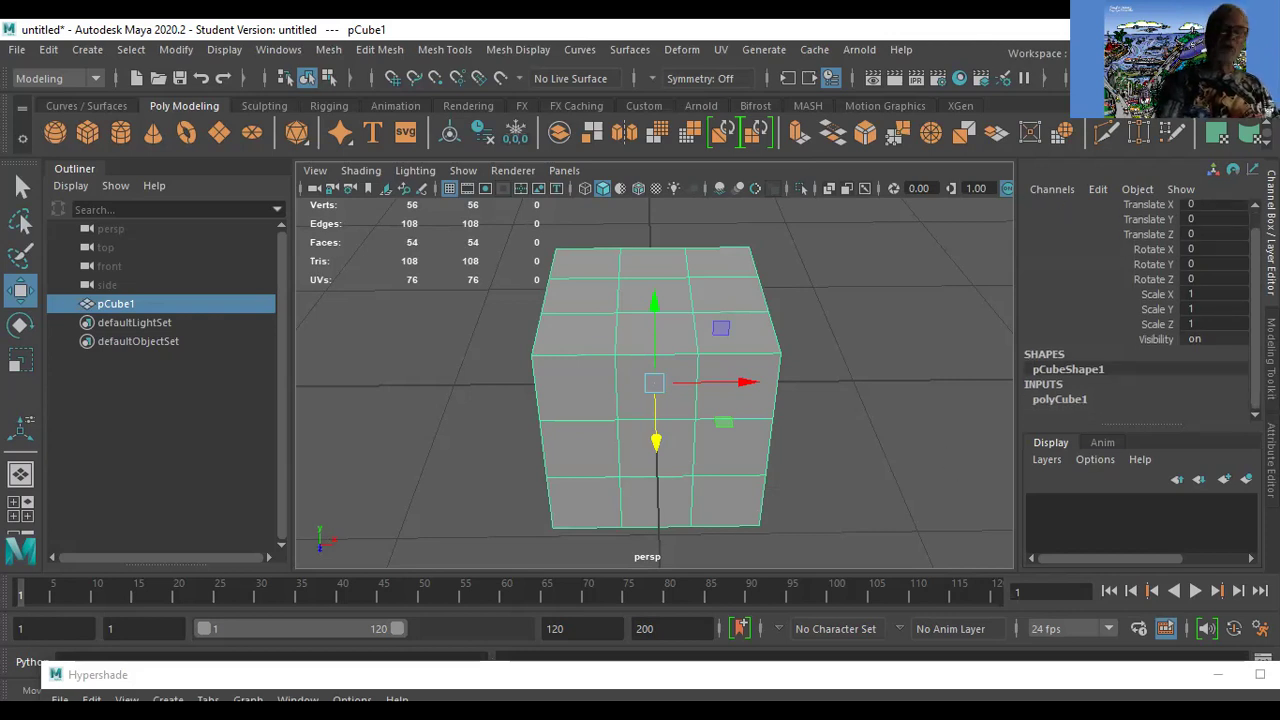
click(888, 392)
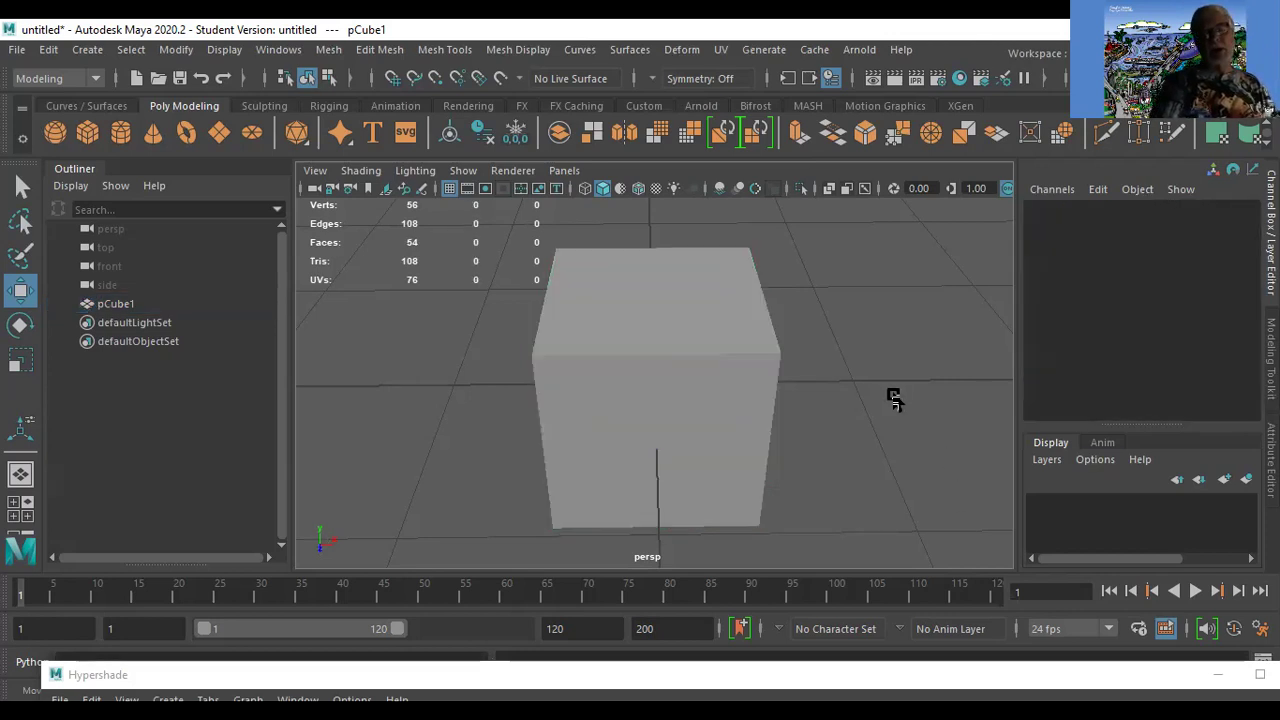
click(767, 381)
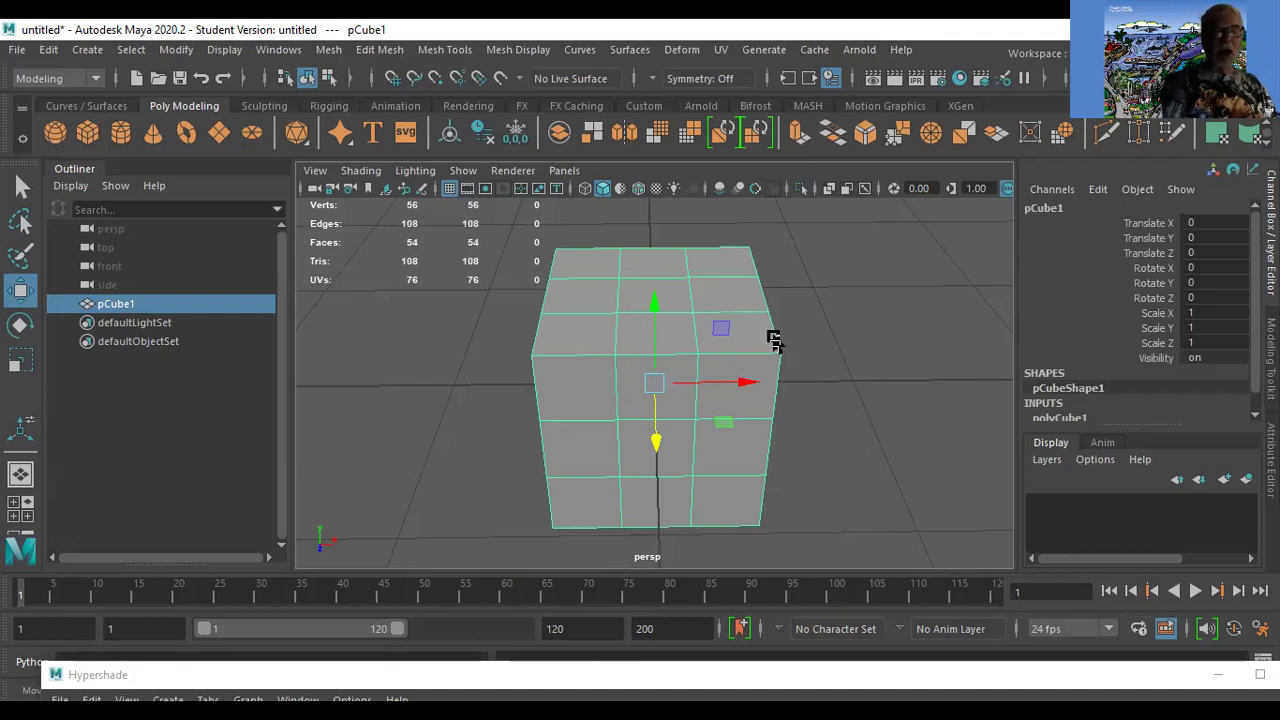
Switch the cube to vertex component selection mode.
right_click(673, 440)
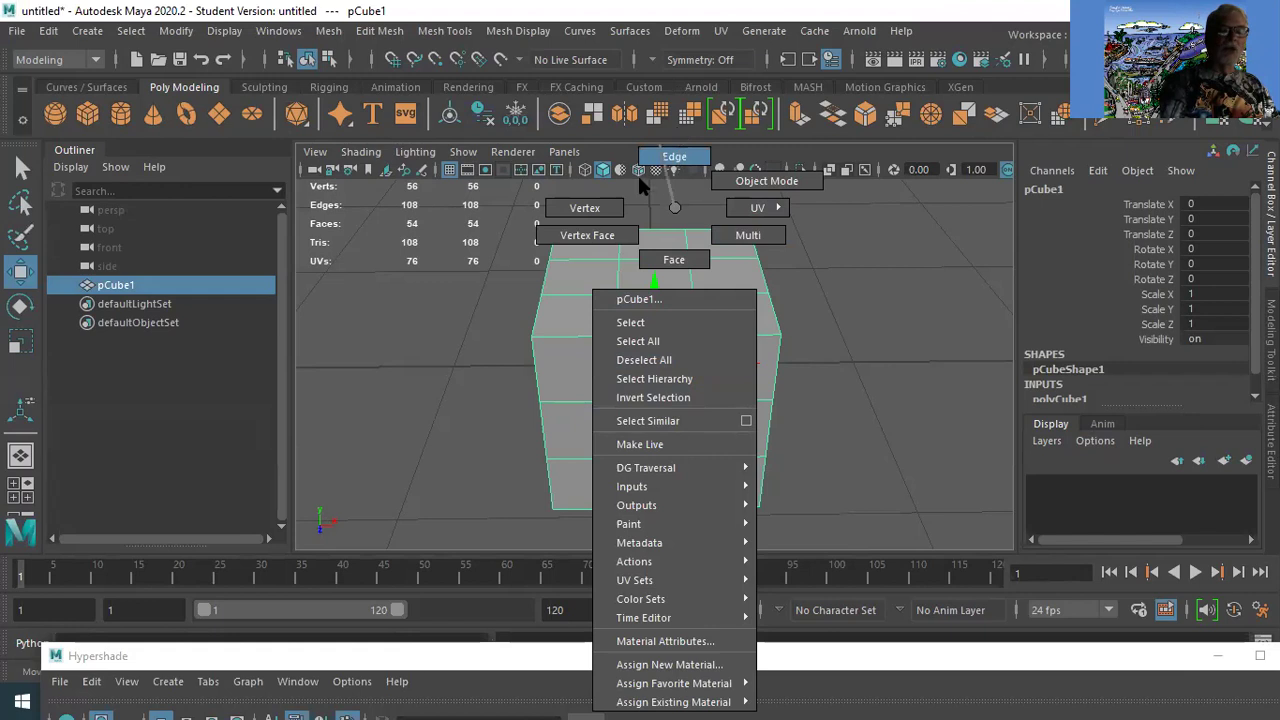
click(590, 240)
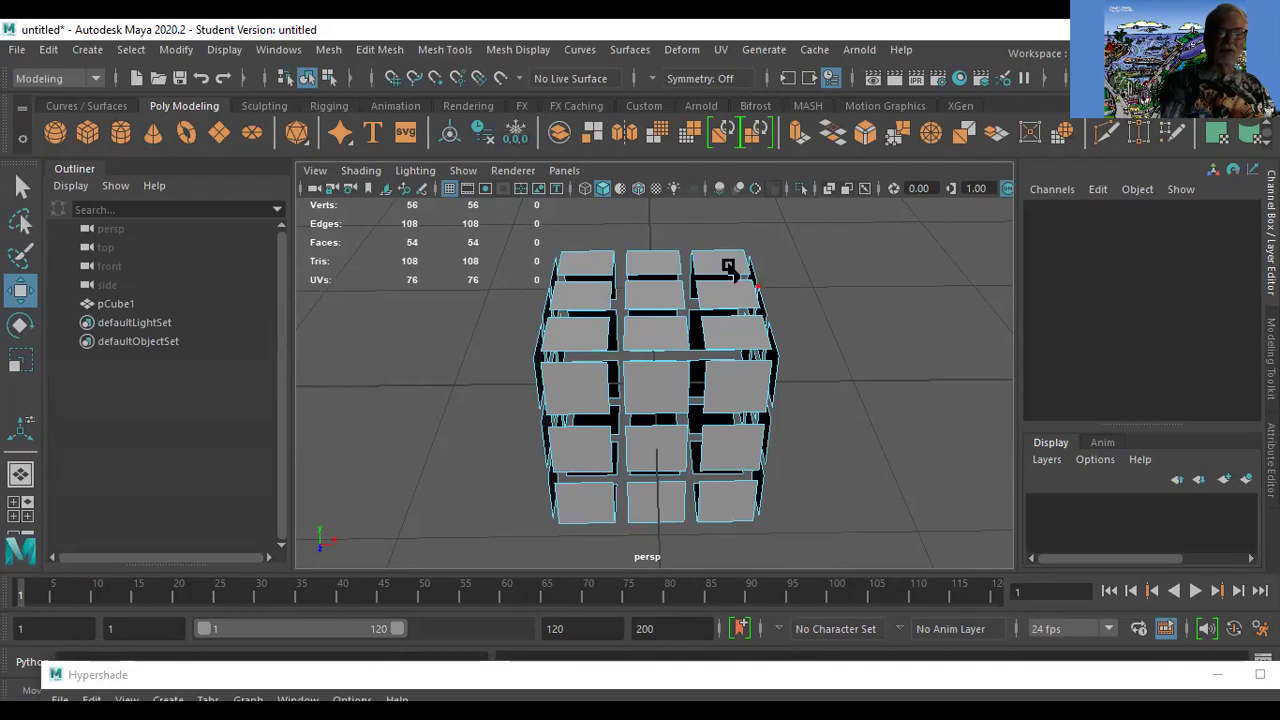
right_click(655, 326)
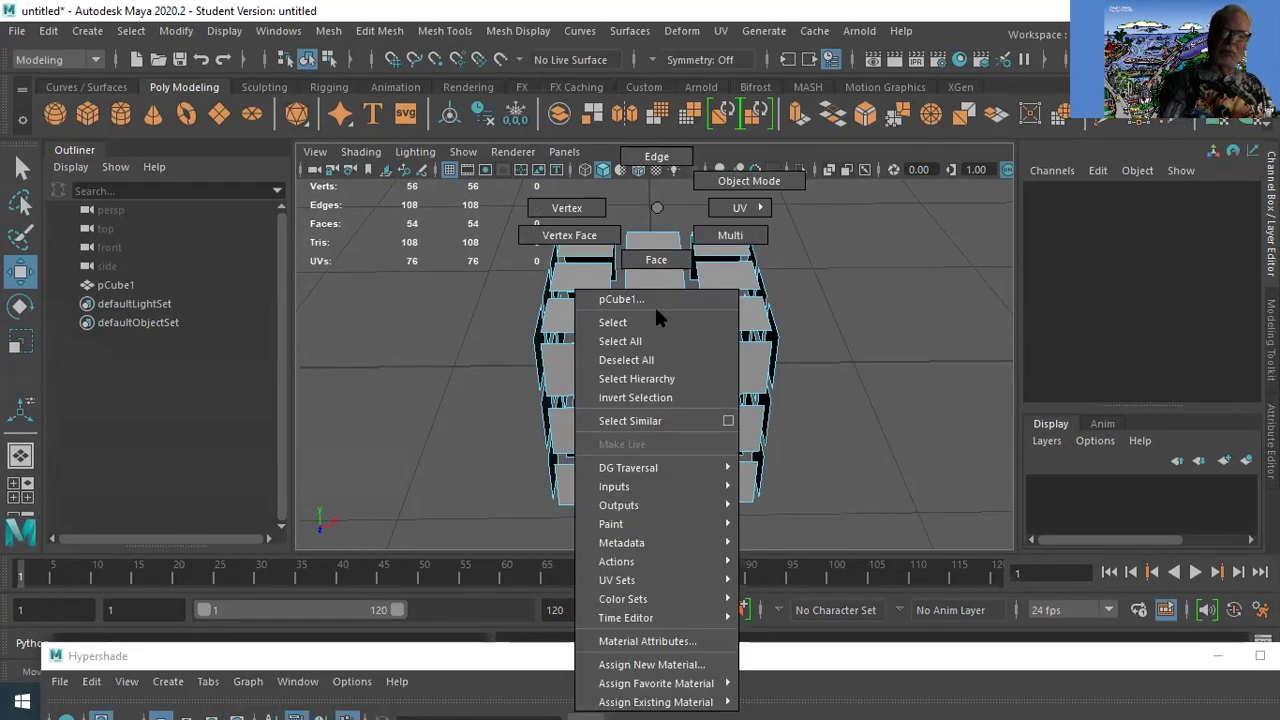
click(566, 208)
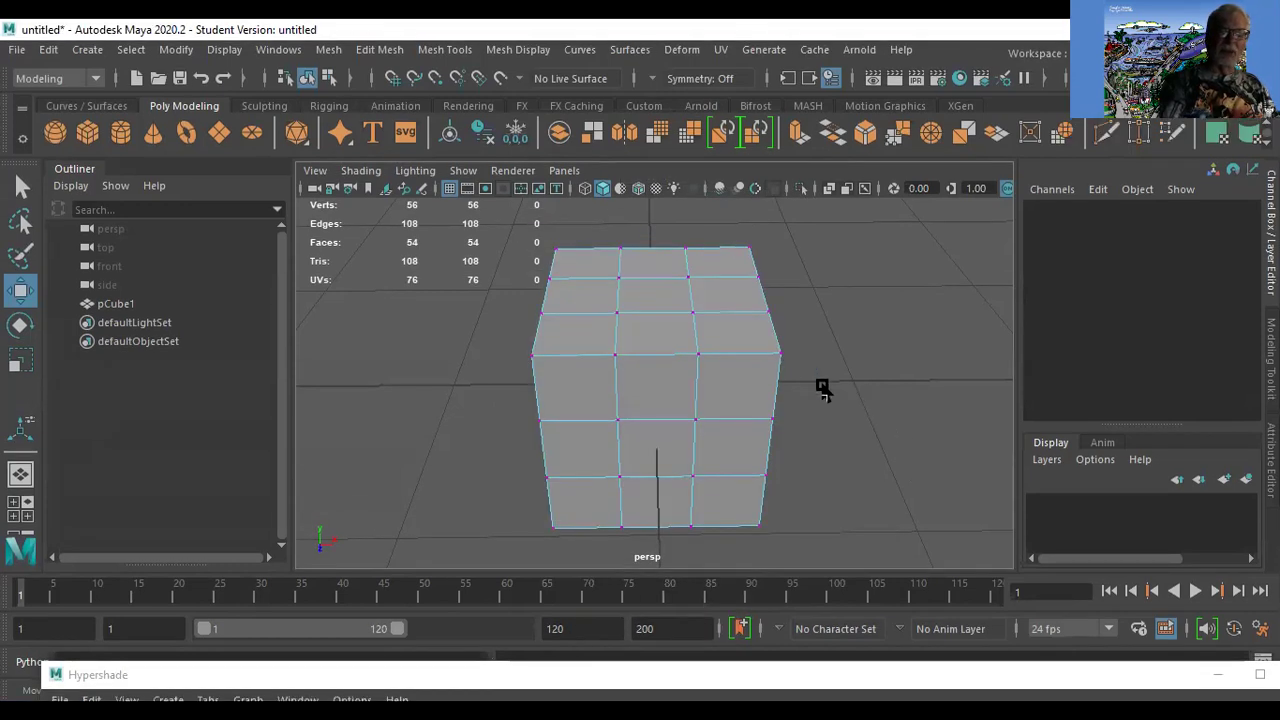
Pull the cube's two upper front corner vertices outward along the X axis in opposite directions.
click(780, 354)
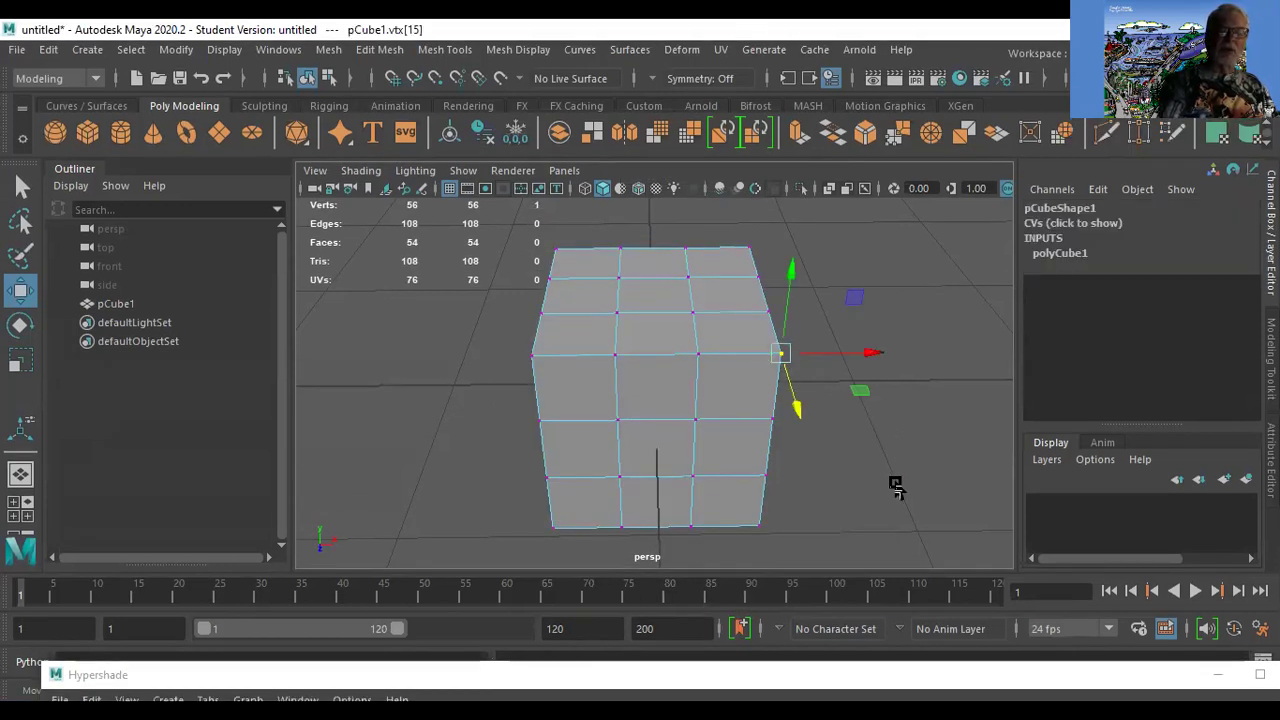
drag(871, 351, 1040, 343)
click(532, 355)
drag(622, 357, 451, 363)
Pull the cube's two lower front corner vertices outward along the X axis, then clear the selection.
click(759, 526)
drag(849, 527, 1005, 540)
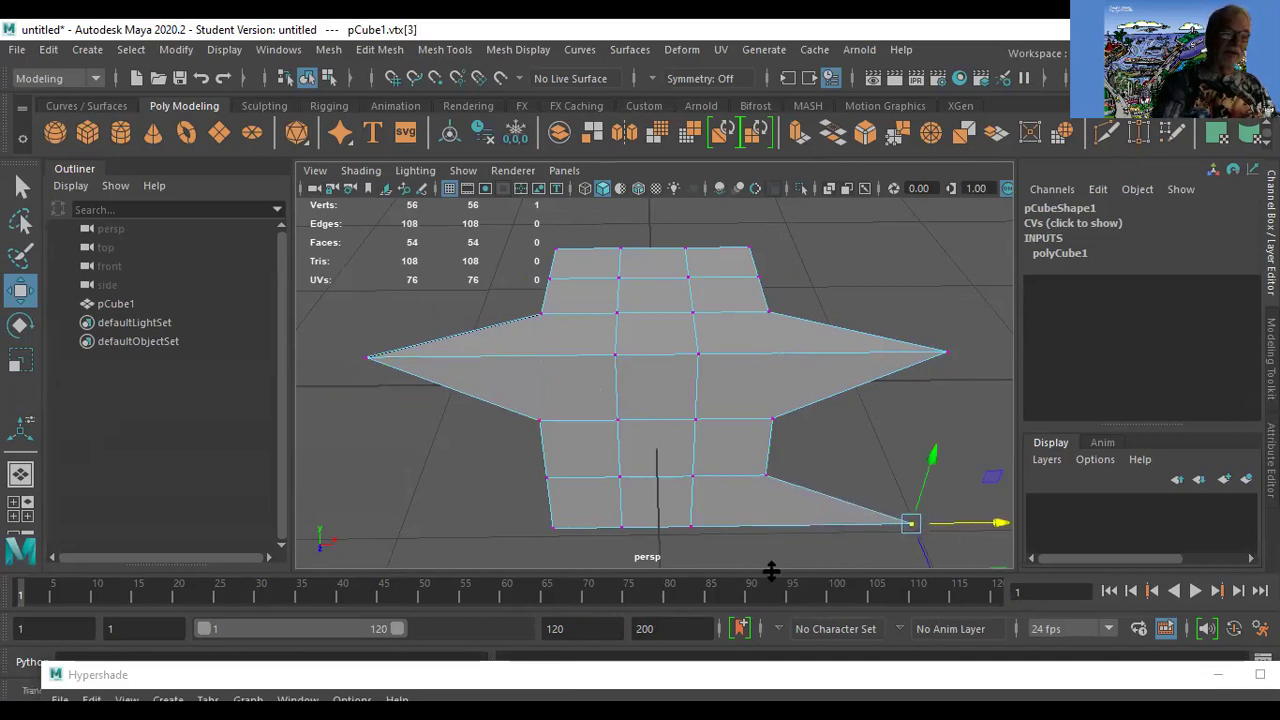
click(548, 526)
drag(643, 523, 482, 537)
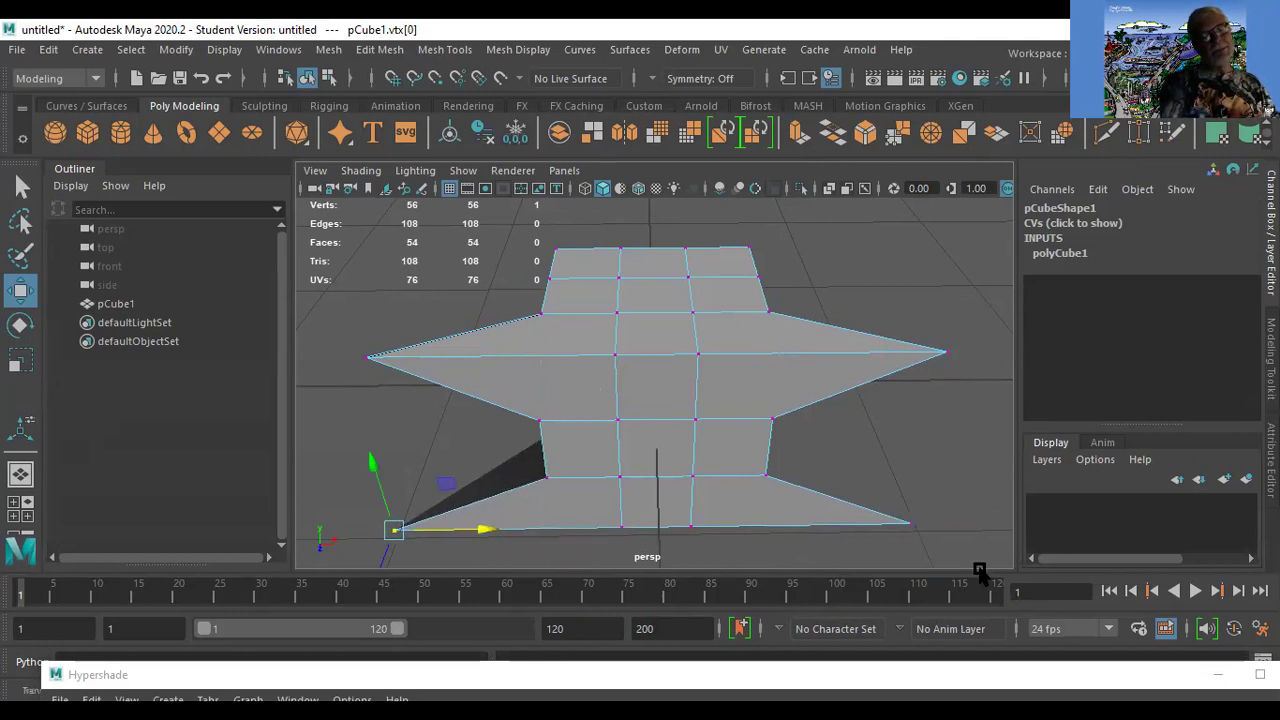
click(986, 514)
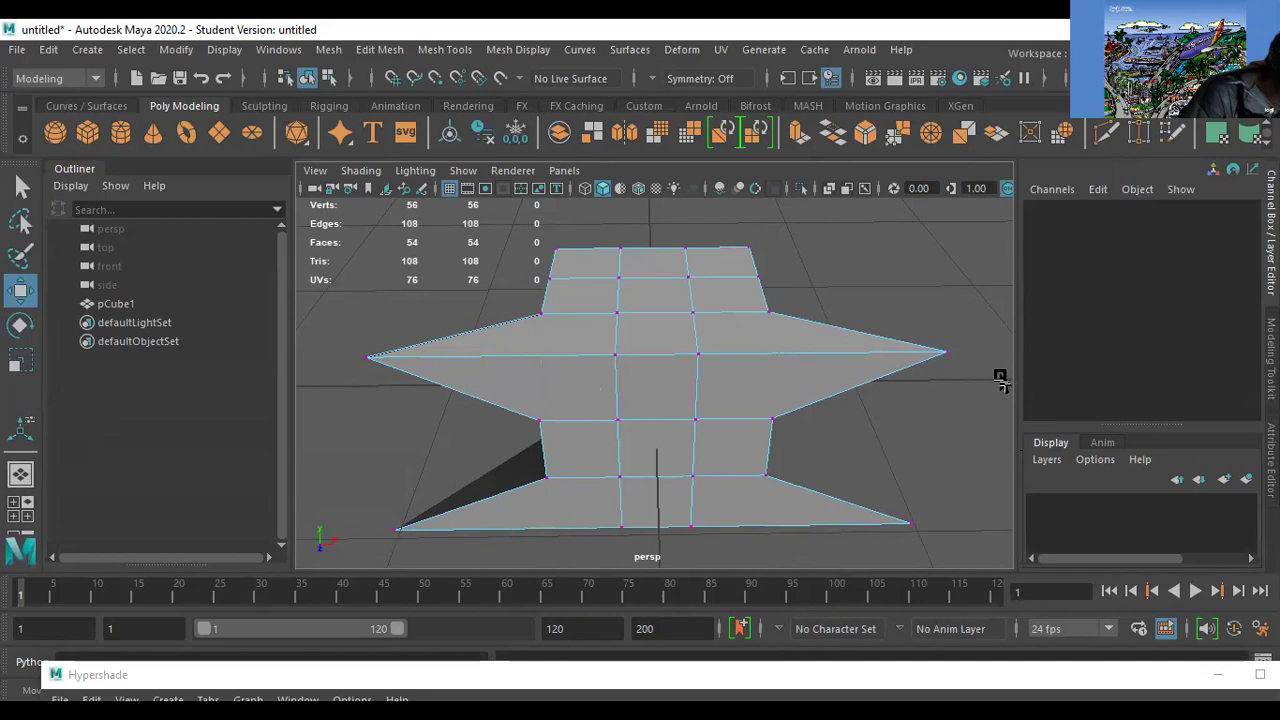
Undo all the corner vertex moves on the cube.
key(ctrl+z)
key(ctrl+z)
key(ctrl+z)
key(ctrl+z)
key(ctrl+z)
key(ctrl+z)
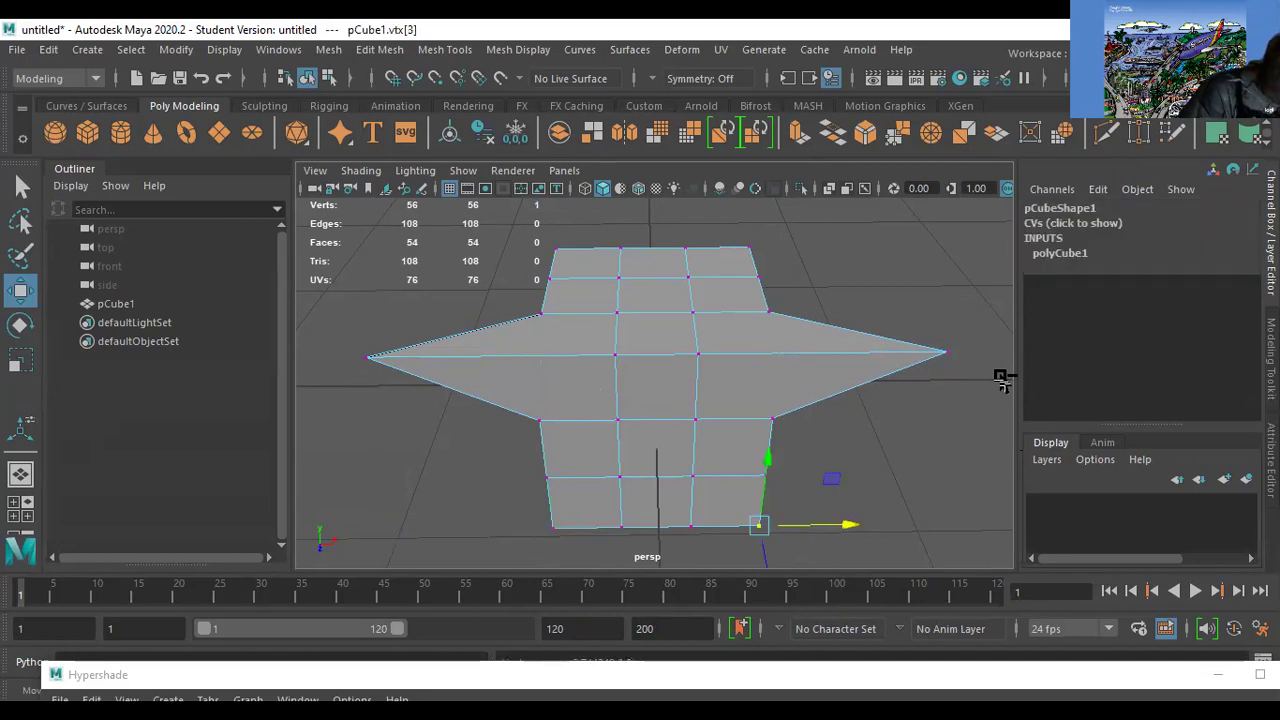
key(ctrl+z)
key(ctrl+z)
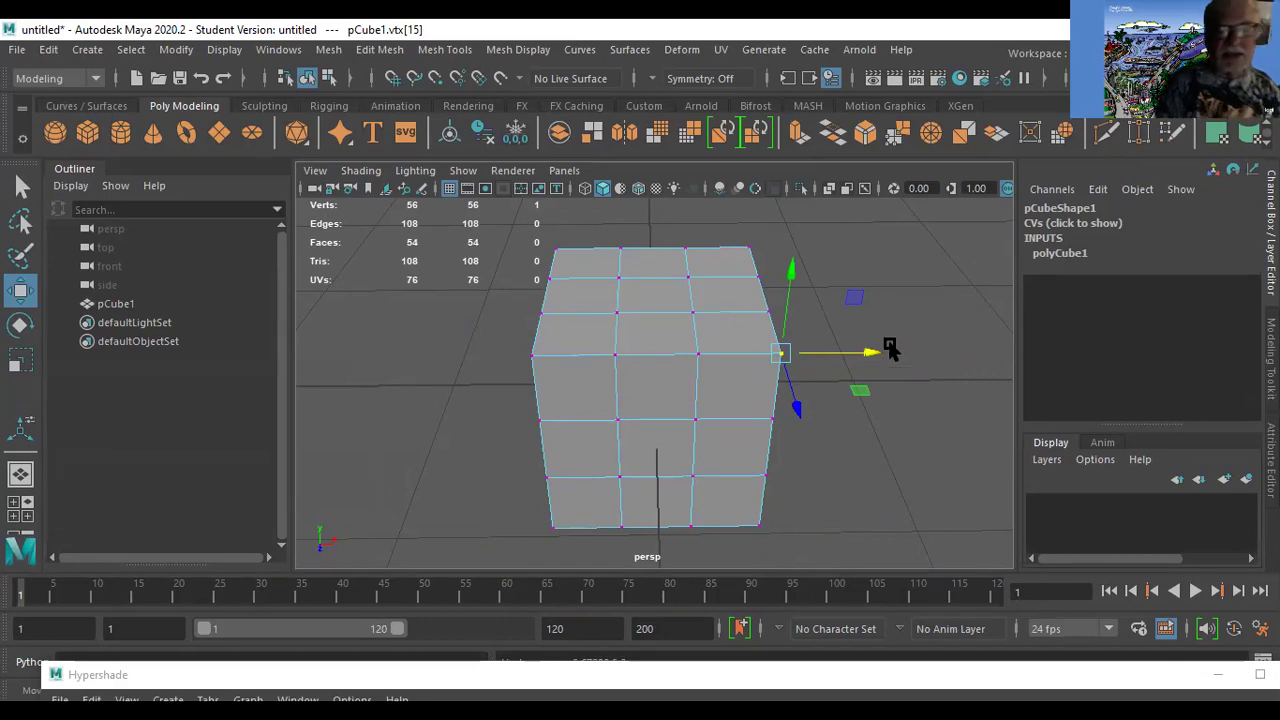
Stretch the cube's top front edge by moving both of its end corner vertices outward along X.
drag(880, 351, 1050, 351)
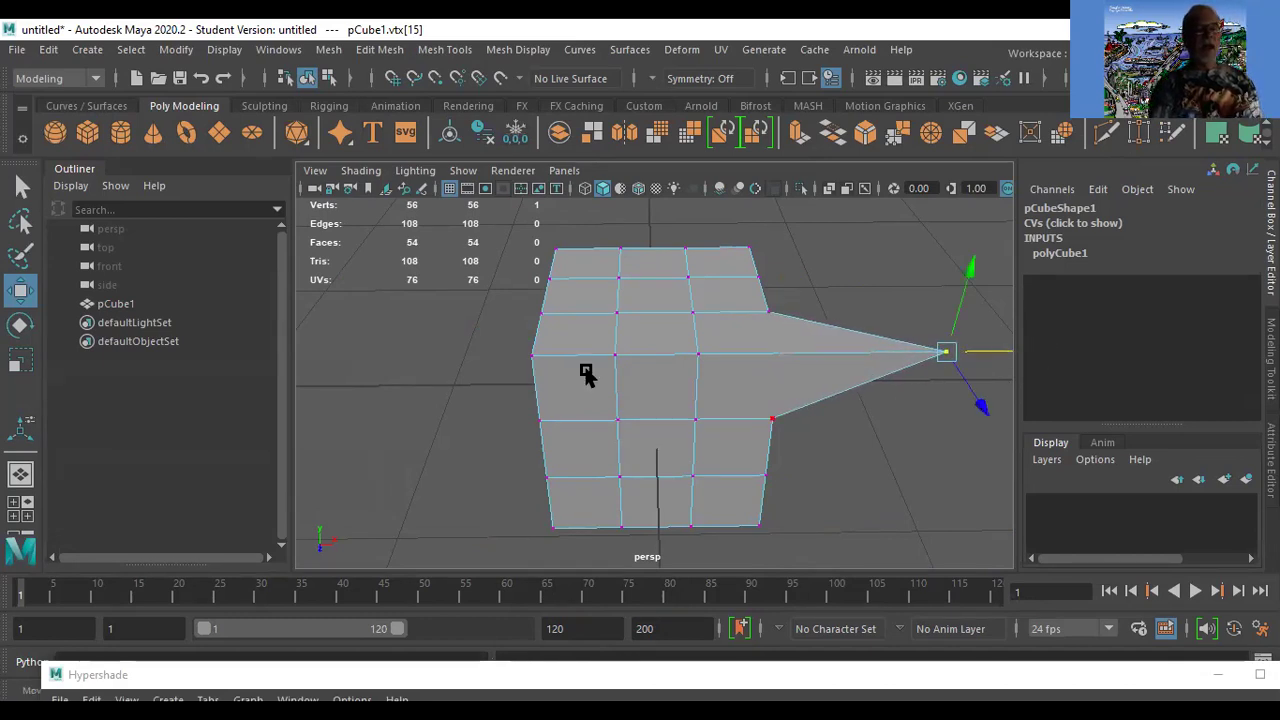
click(531, 356)
drag(623, 357, 445, 362)
Set Subdivisions Width, Height and Depth to 5 in polyCube1 on the vertex-edited cube.
click(1059, 253)
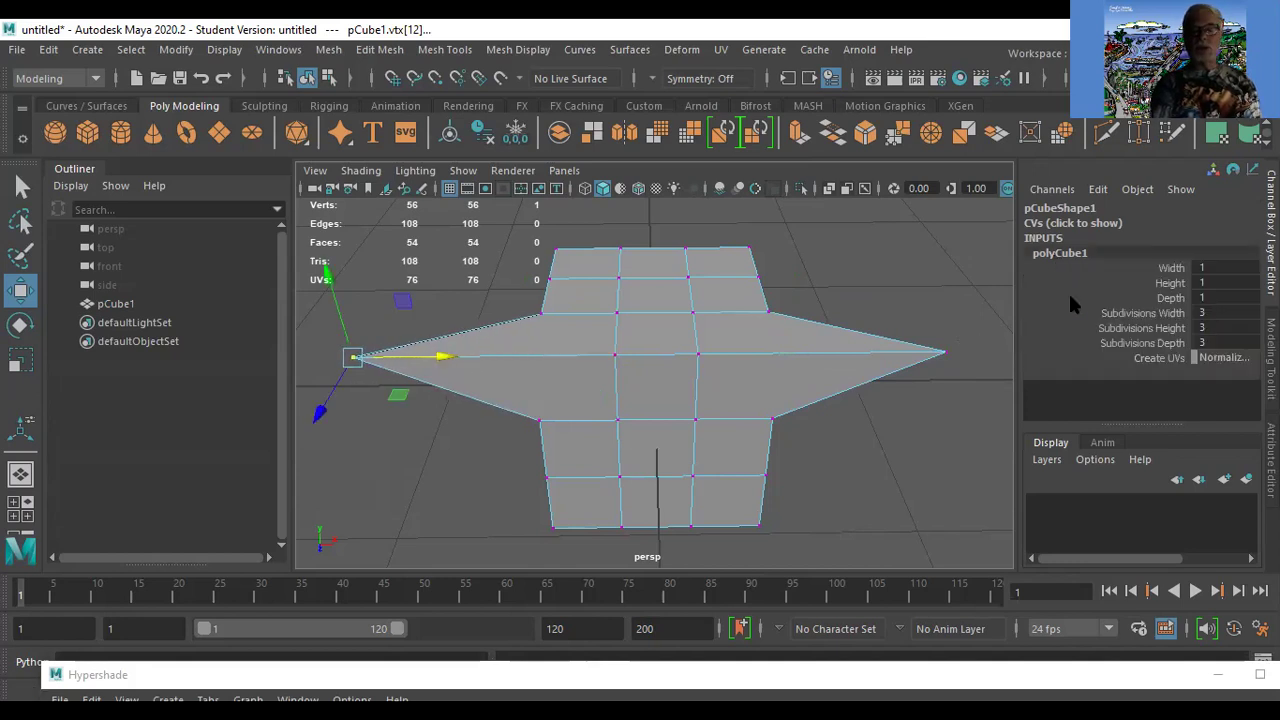
drag(1228, 312, 1226, 342)
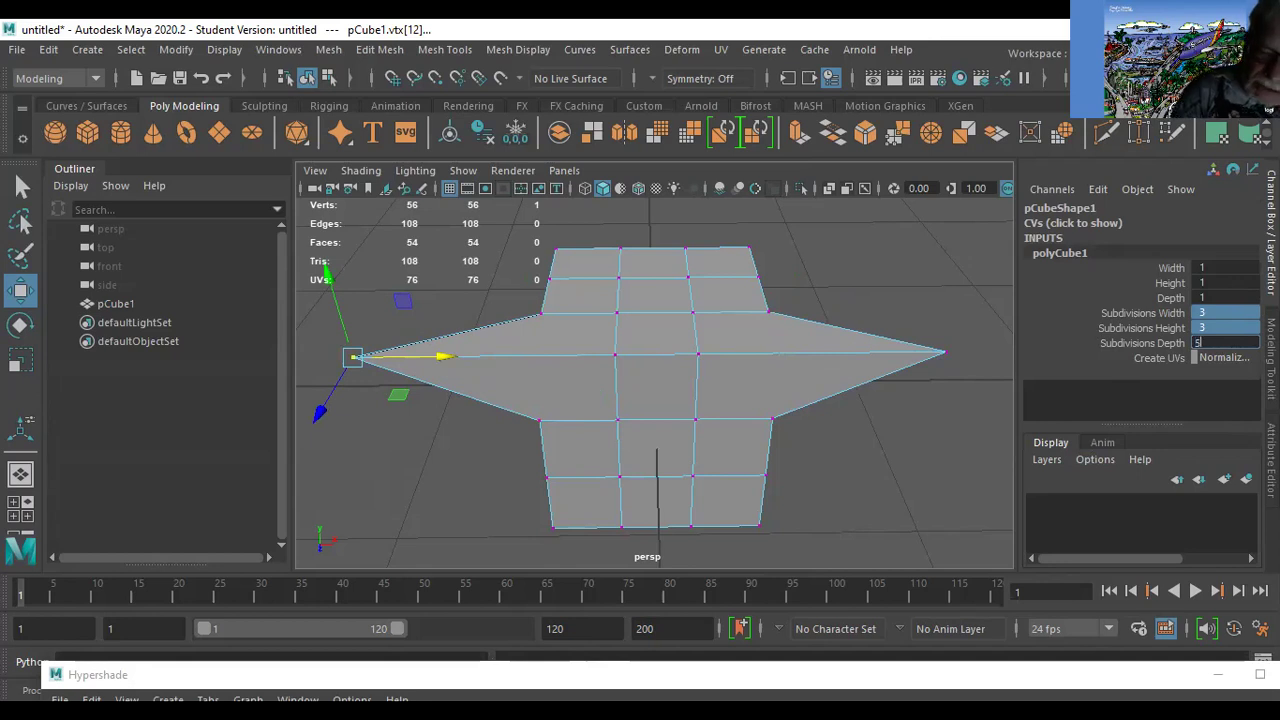
key(Return)
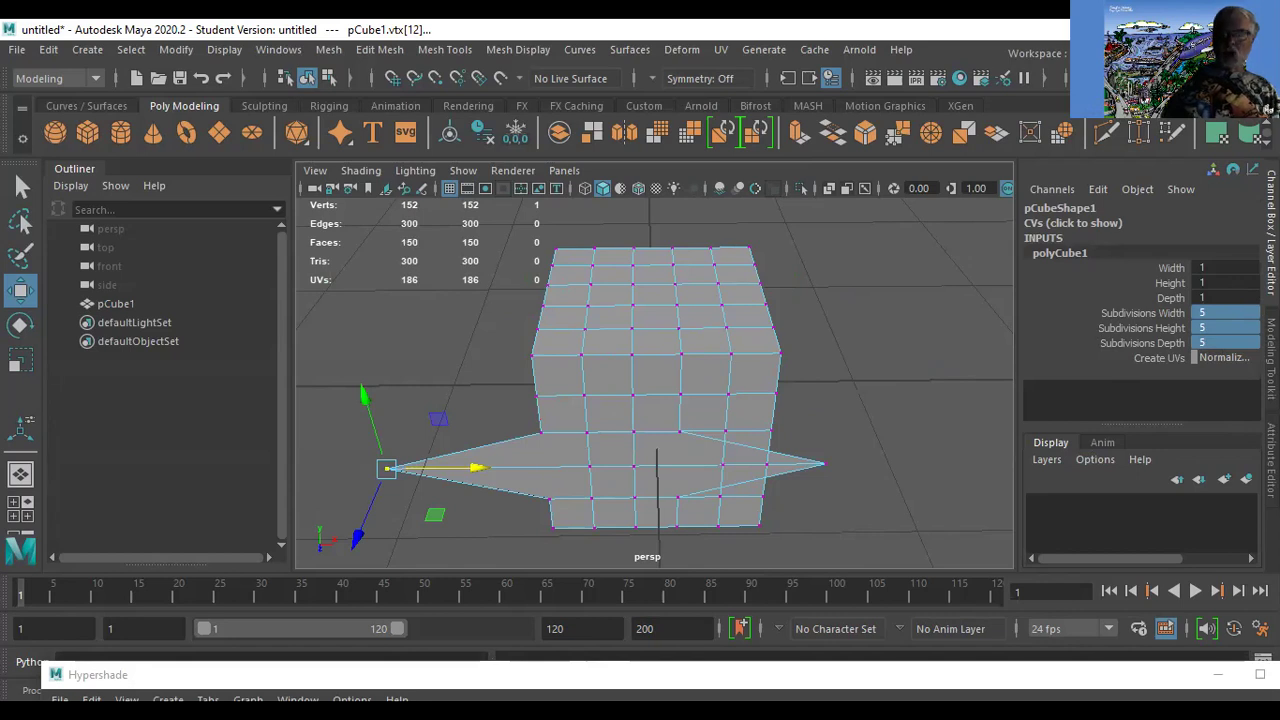
Undo the subdivision change and both upper corner vertex moves.
key(ctrl+z)
key(ctrl+z)
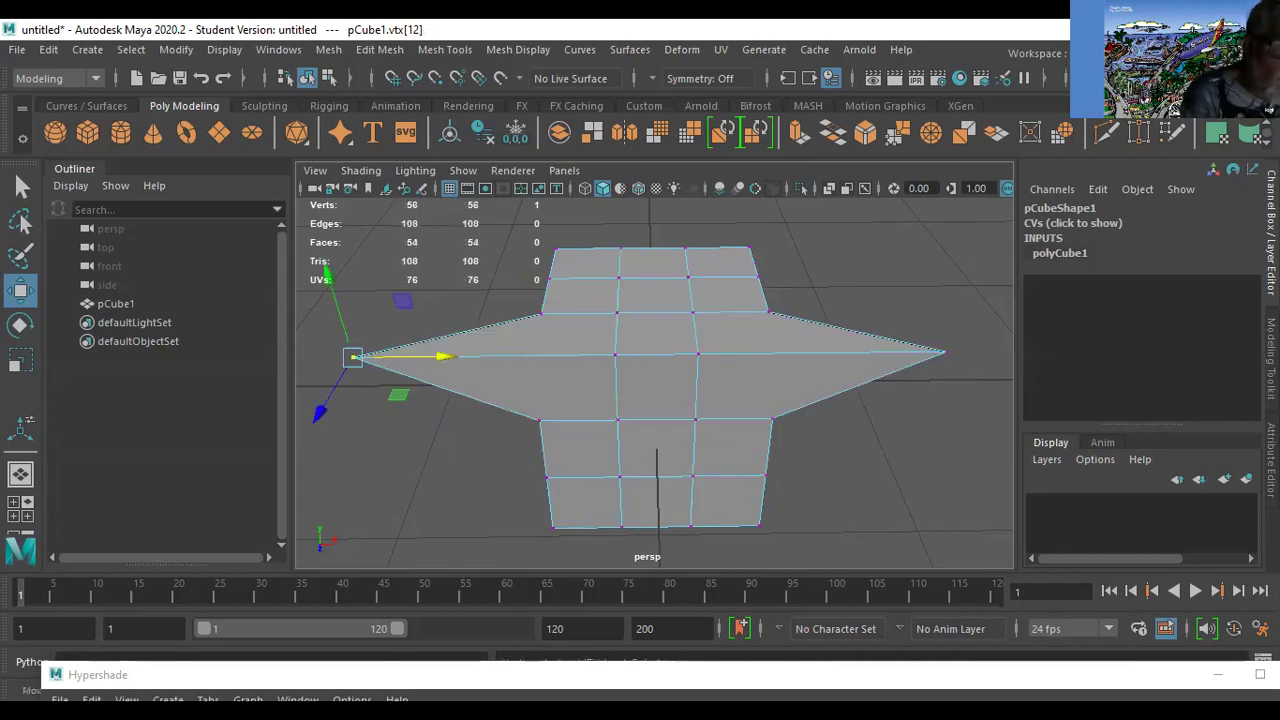
key(ctrl+z)
key(ctrl+z)
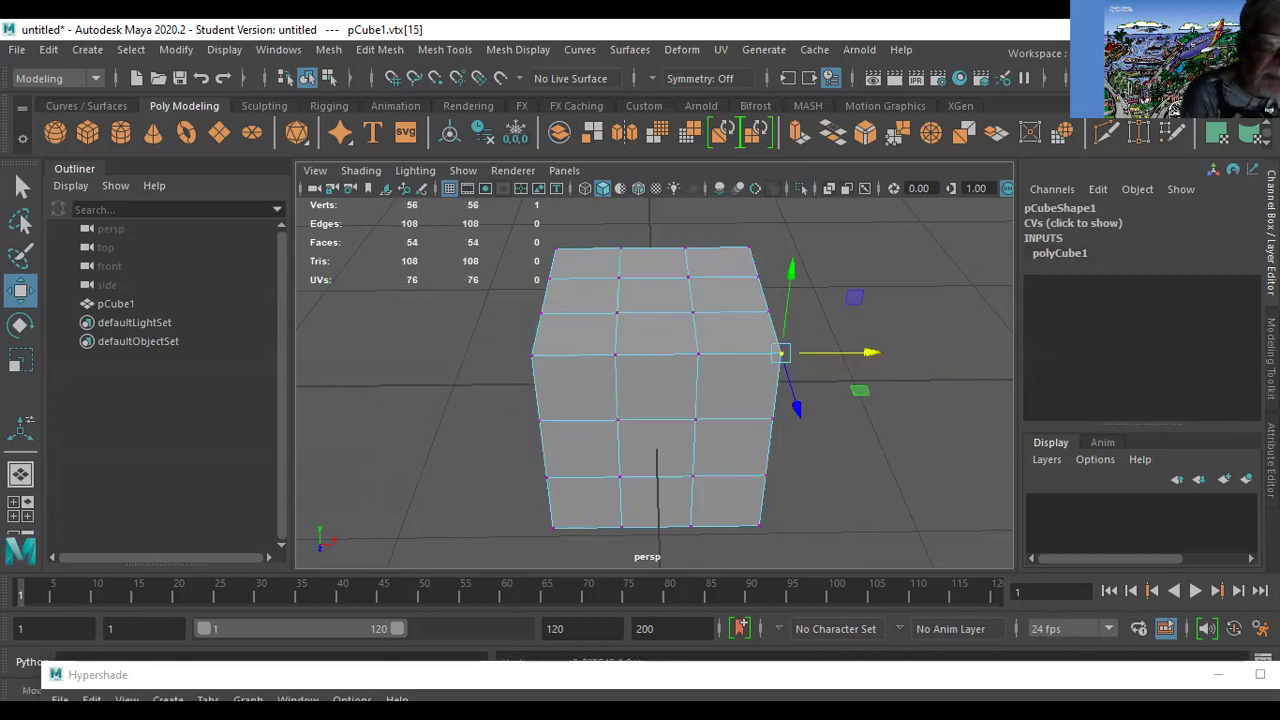
Return the cube to object mode and open the Width and Depth values of its polyCube1 inputs for editing.
right_drag(683, 367, 752, 182)
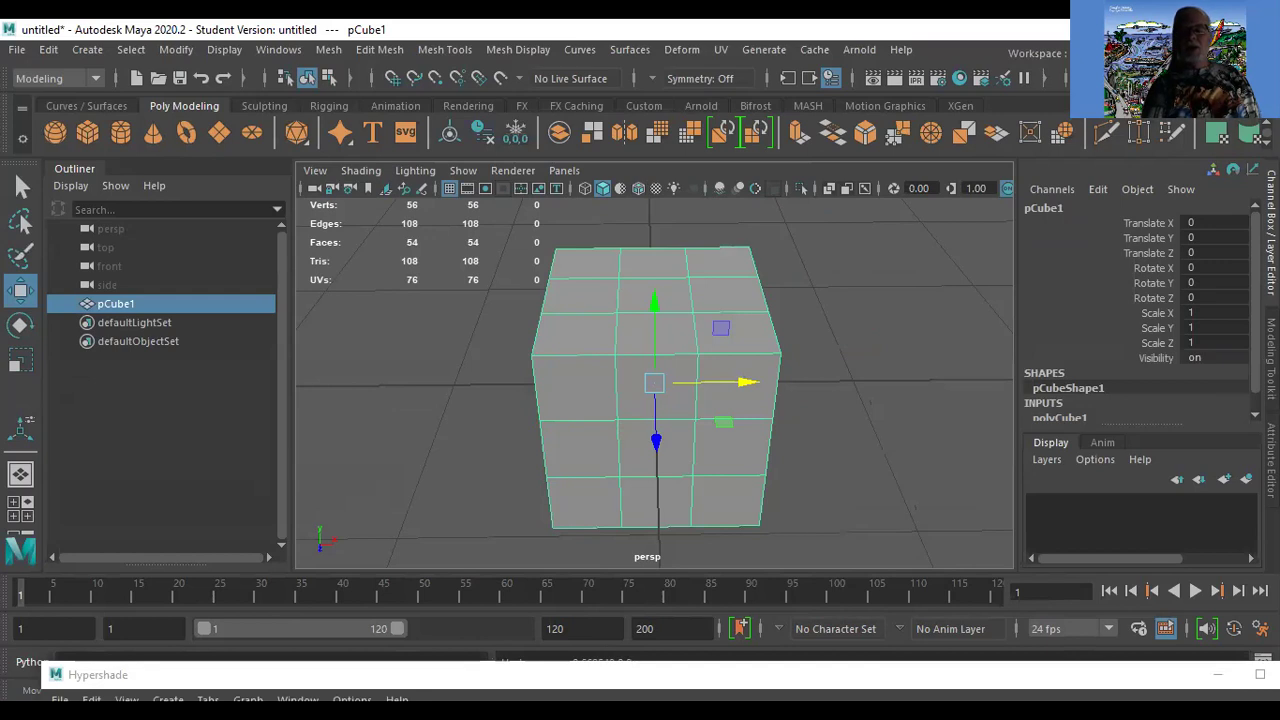
scroll(1136, 315, down, 1)
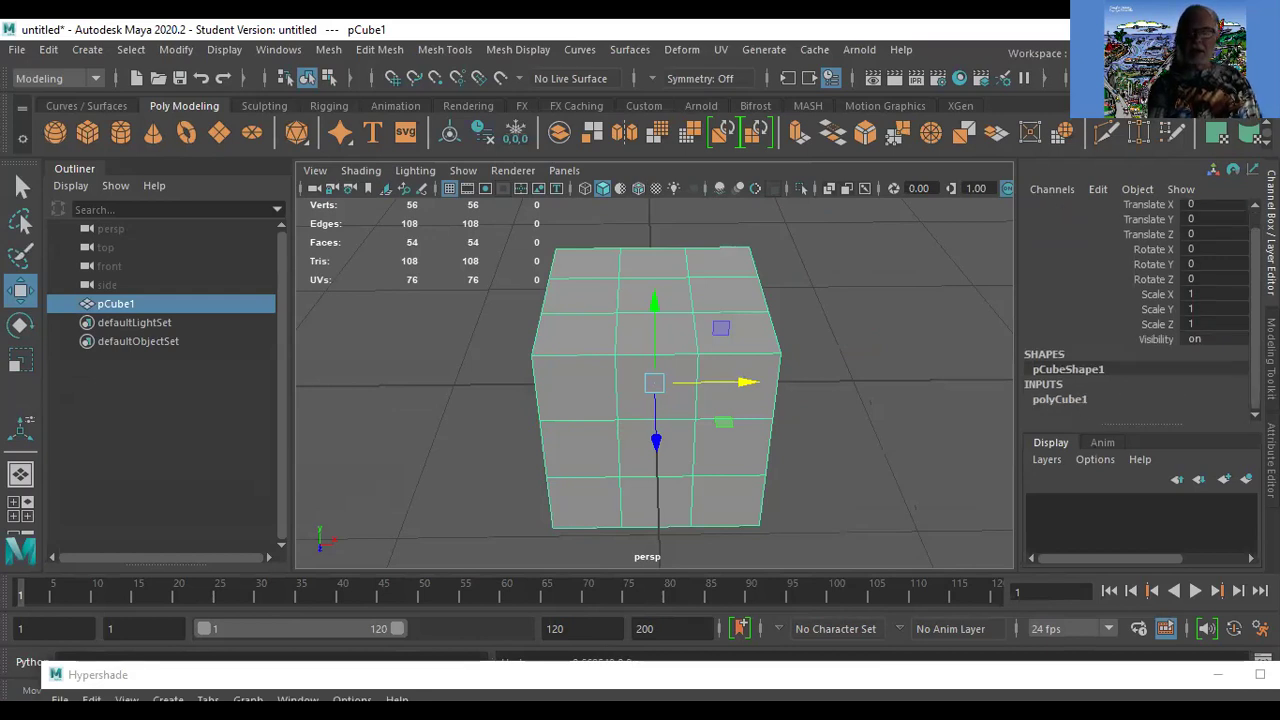
double_click(1047, 400)
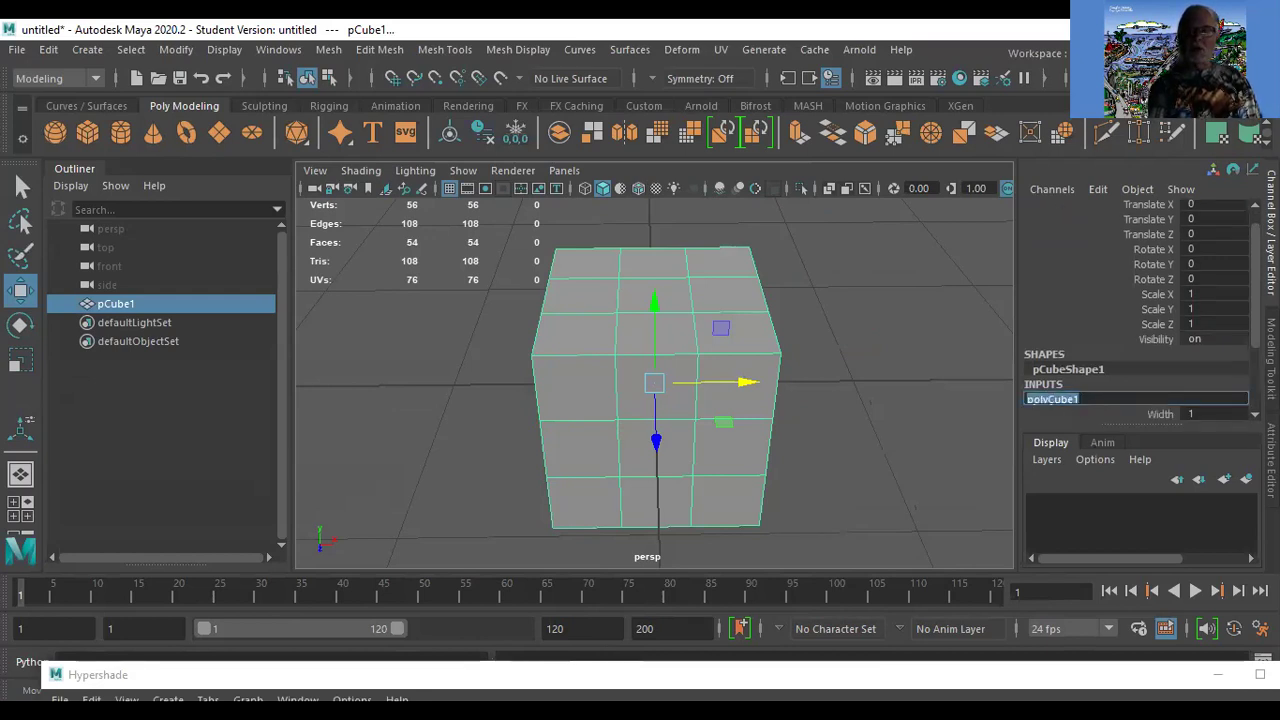
scroll(1136, 315, down, 5)
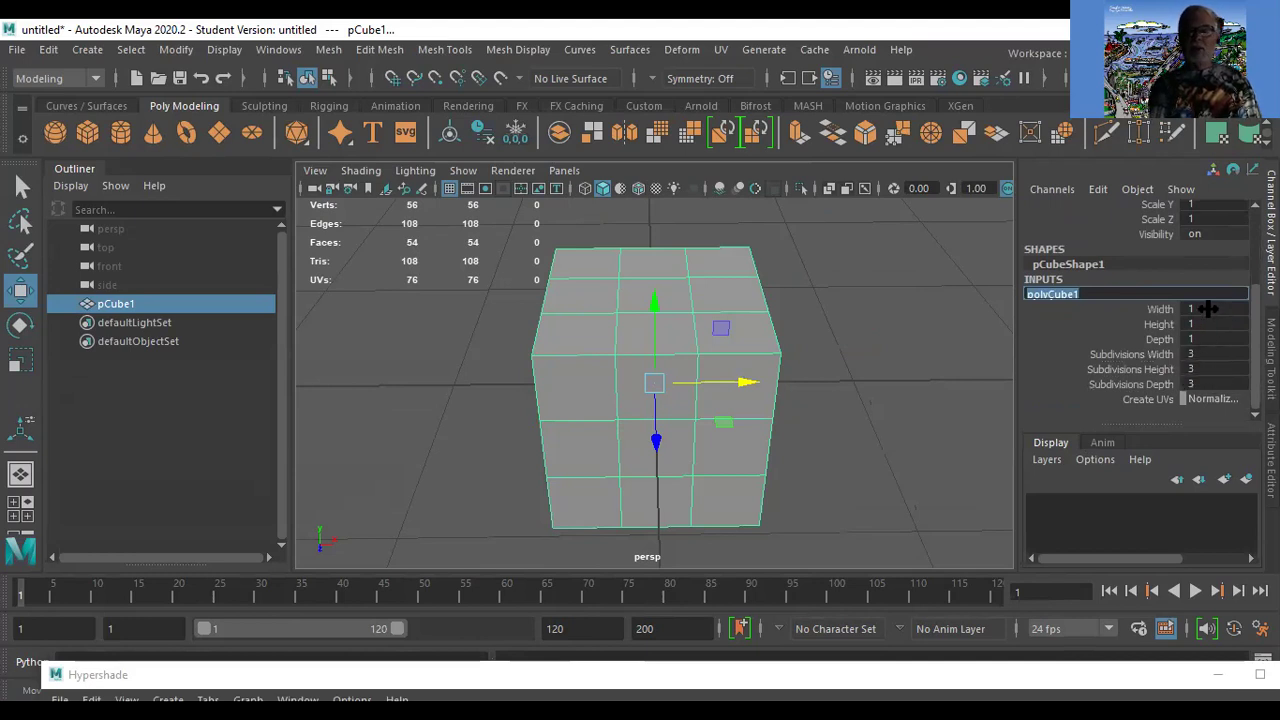
click(1205, 309)
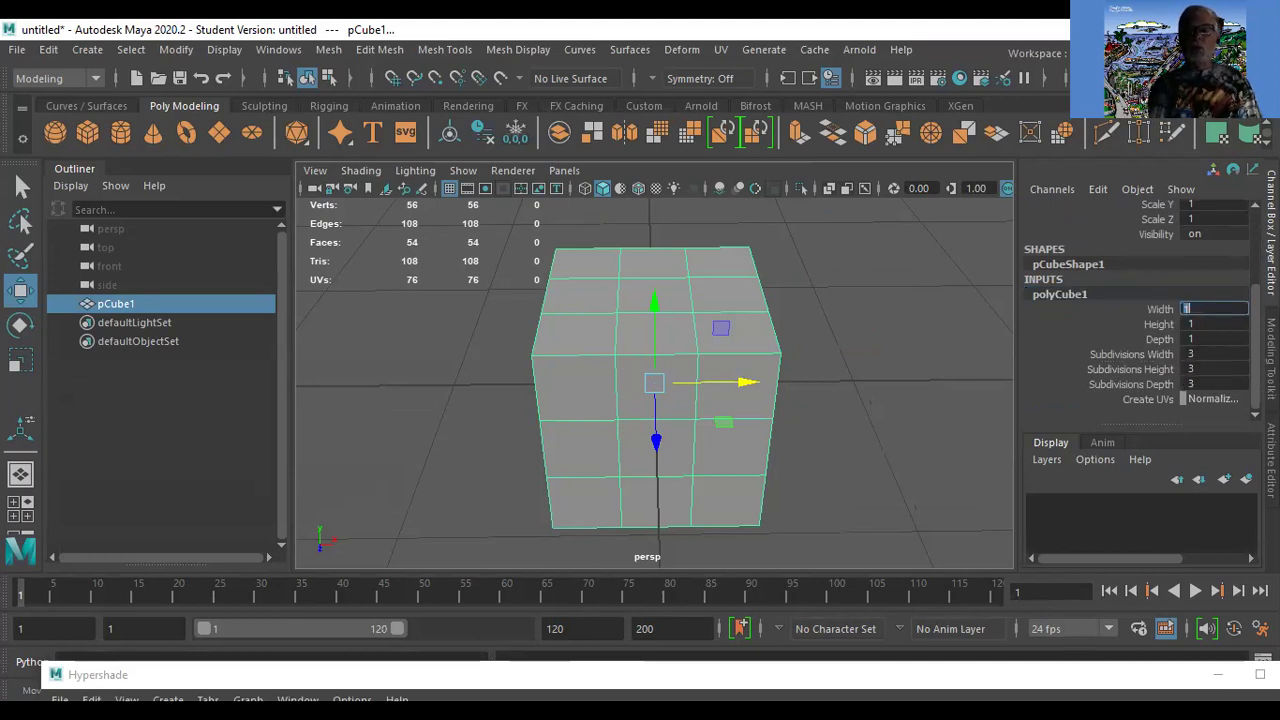
click(1216, 341)
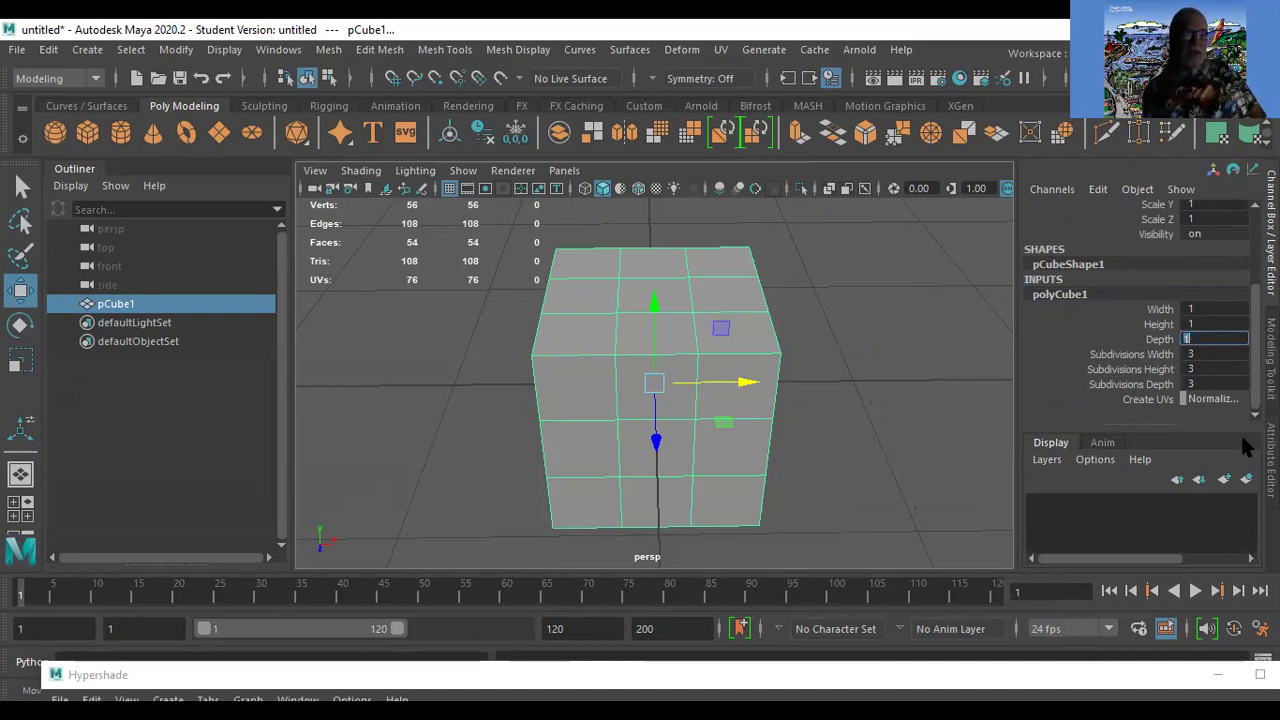
Open the Maya preferences and look through the categories from UI Elements down to Applications for the working units setting.
click(275, 52)
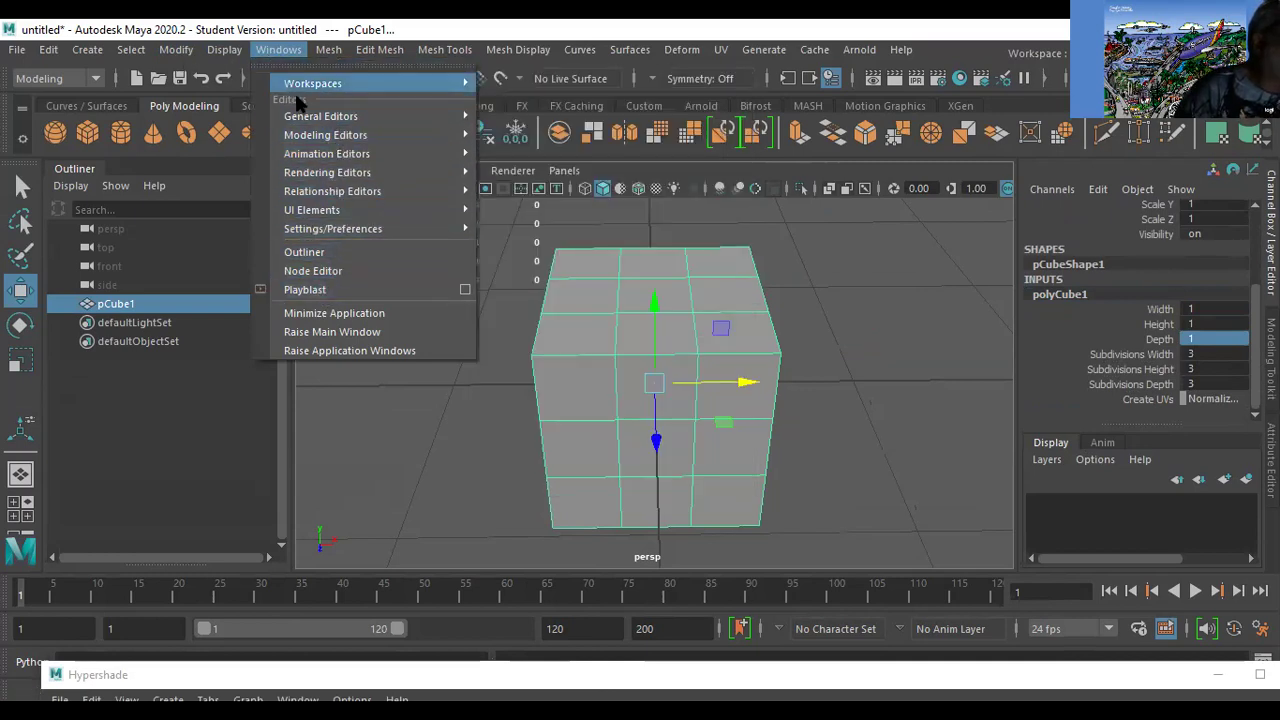
mouse_move(328, 230)
mouse_move(382, 235)
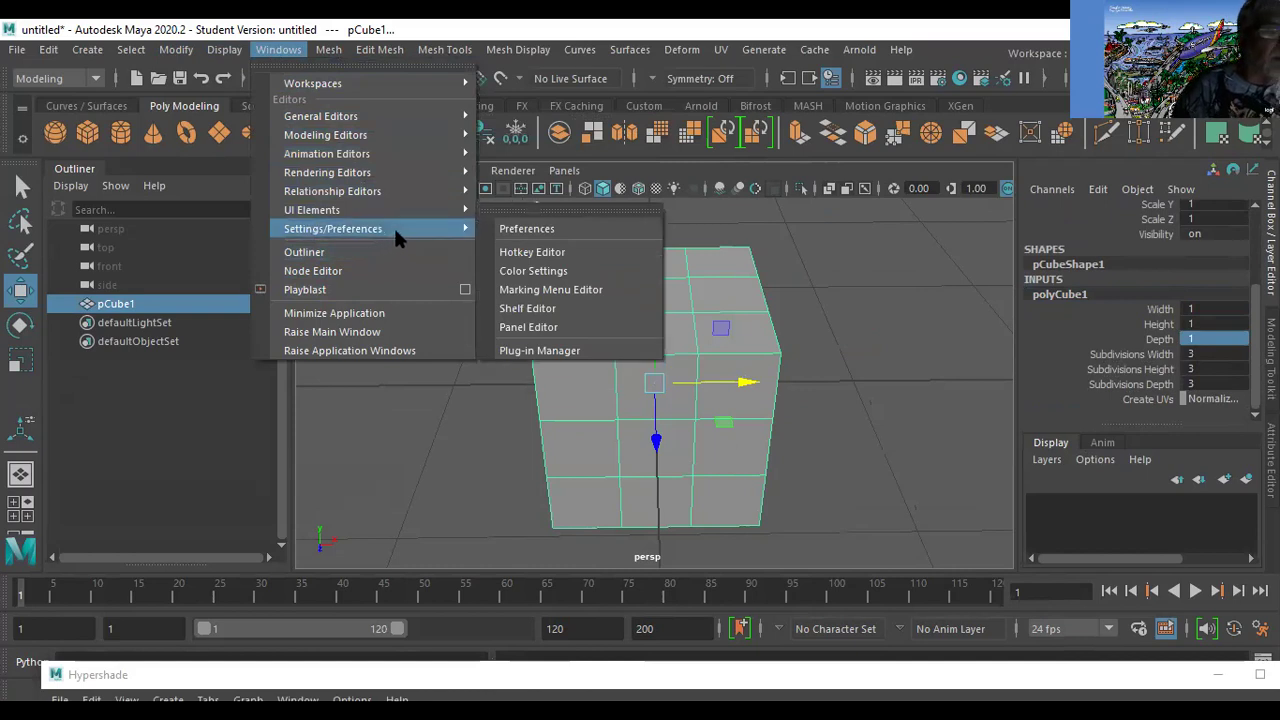
click(521, 231)
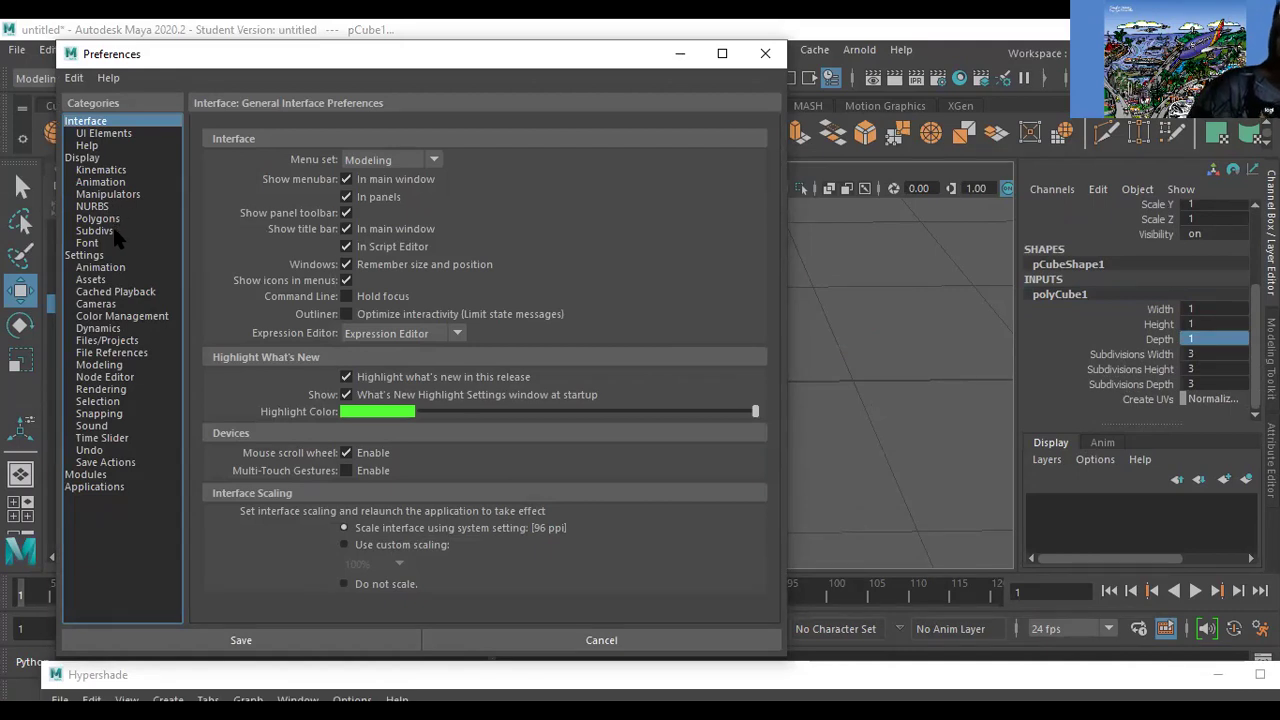
click(112, 135)
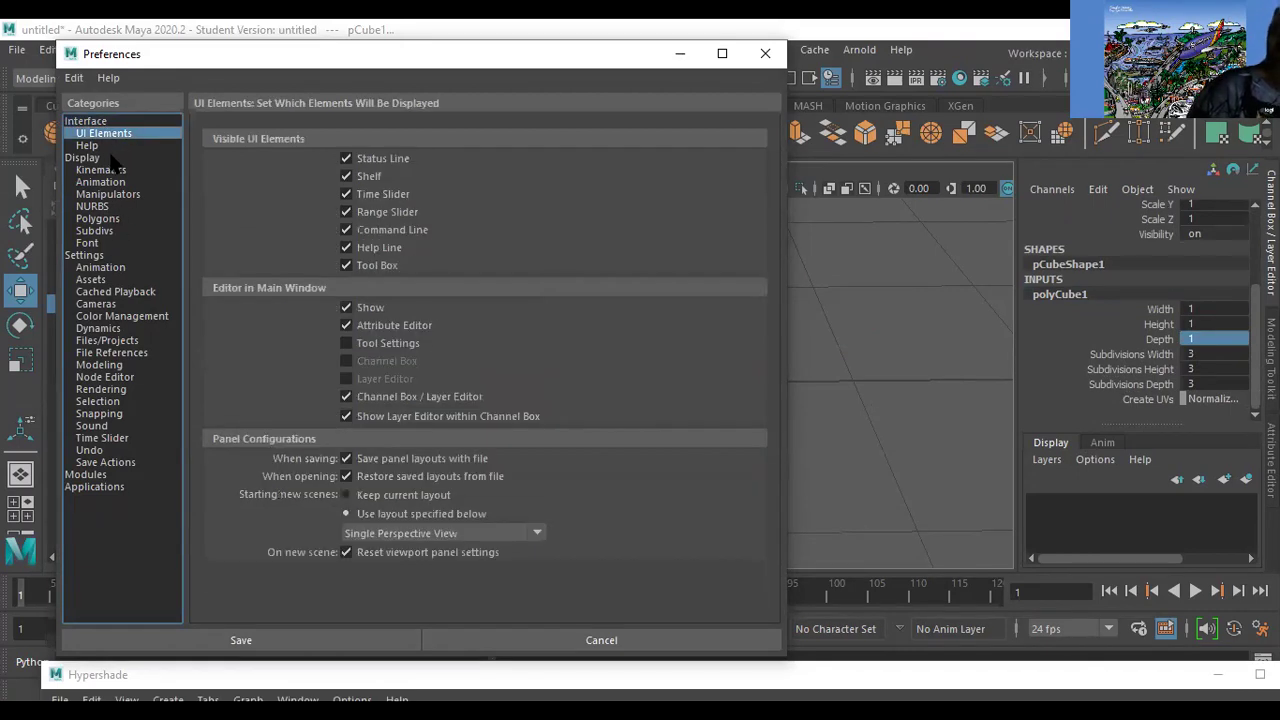
click(105, 268)
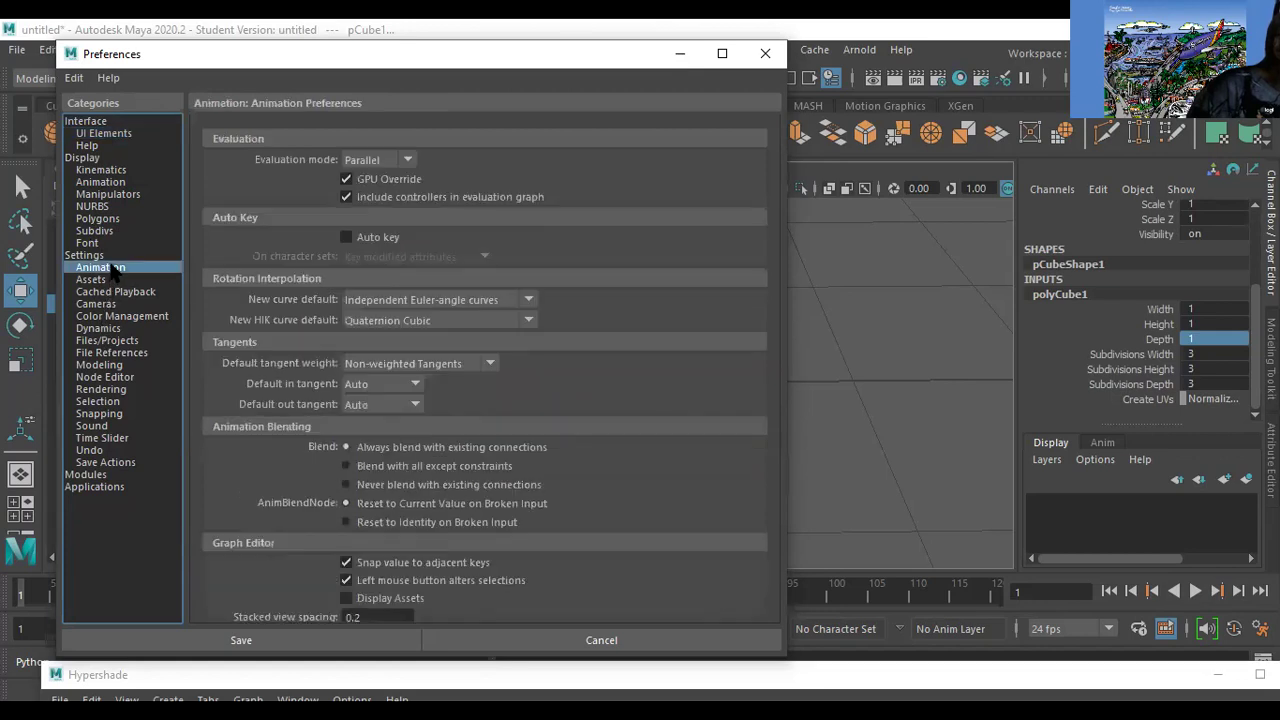
click(104, 390)
click(106, 440)
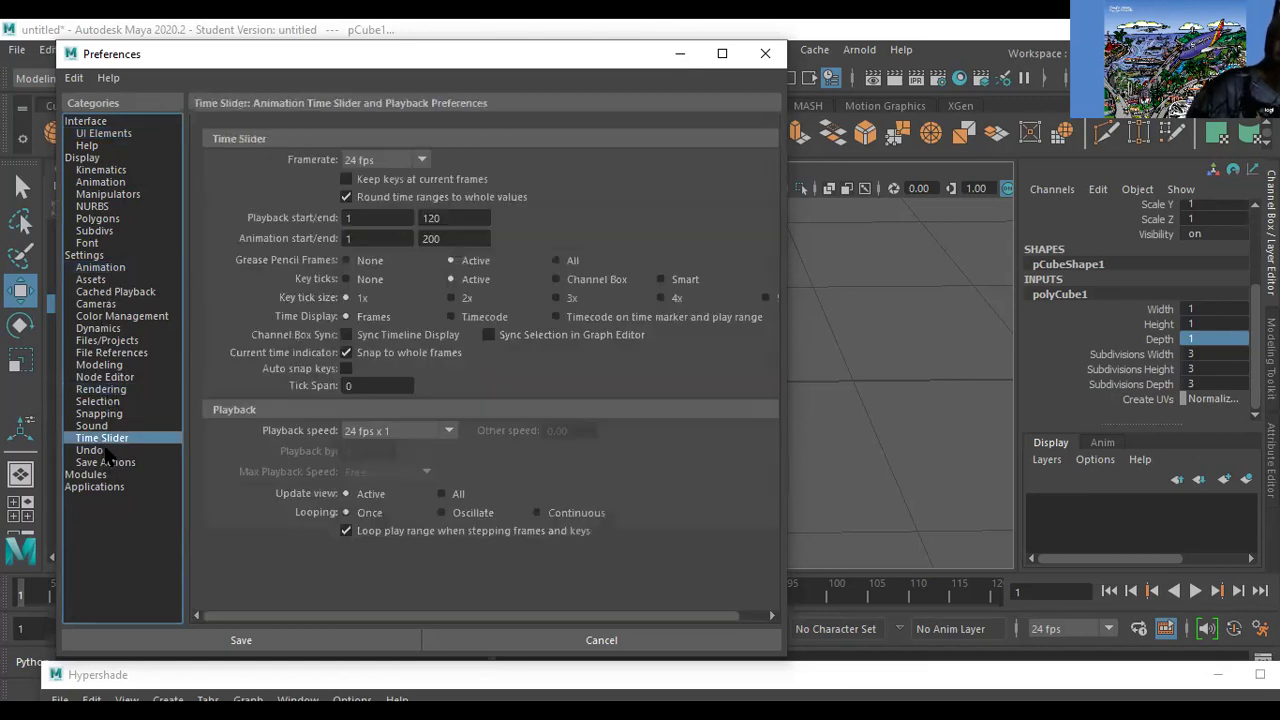
click(104, 451)
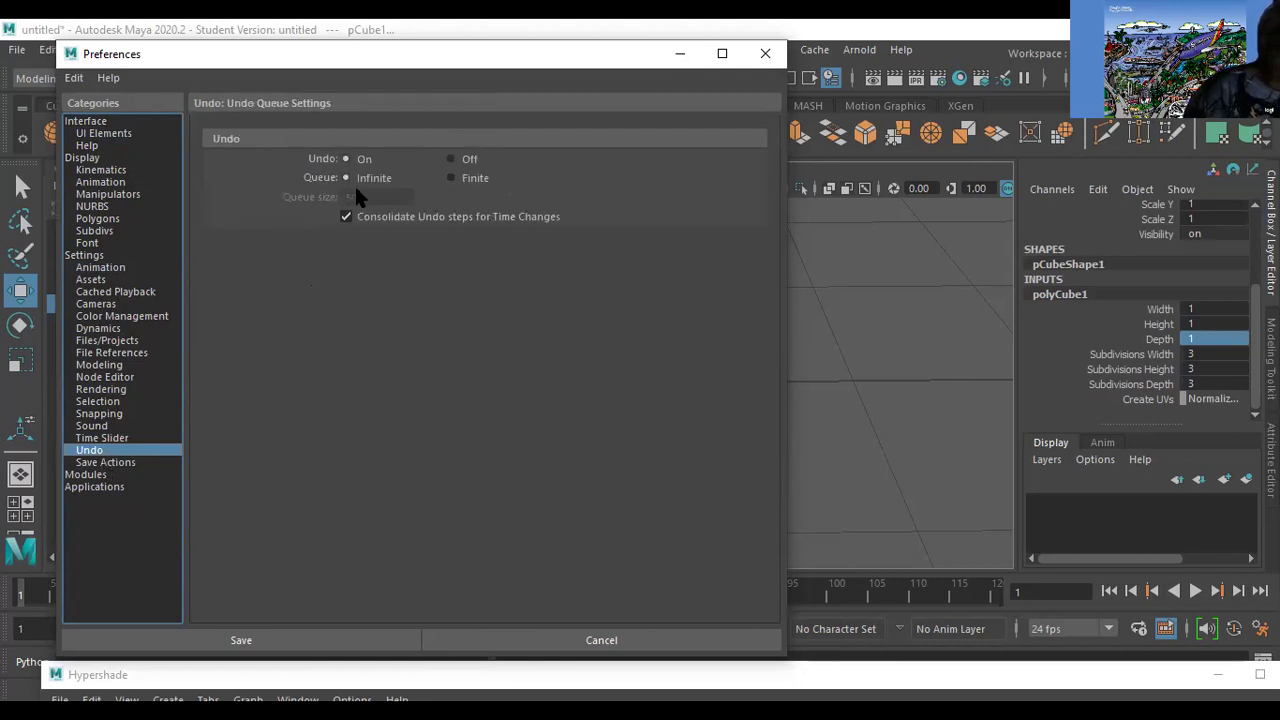
click(100, 464)
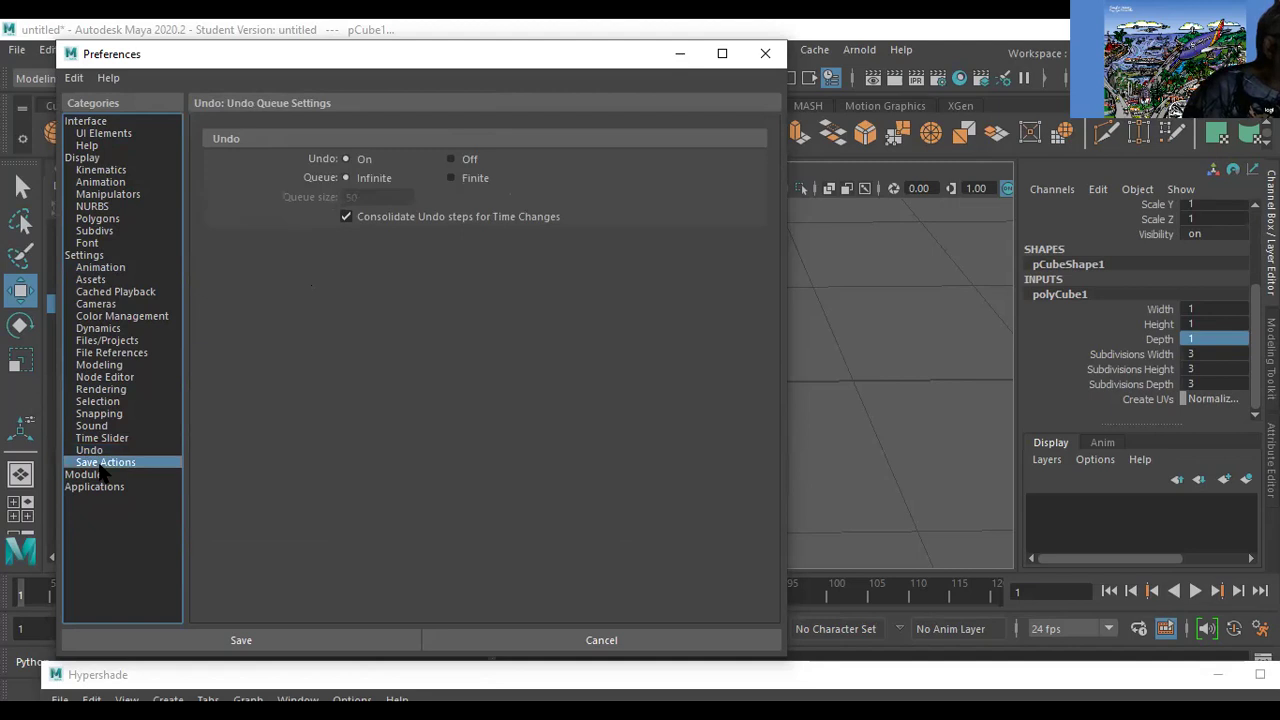
click(84, 475)
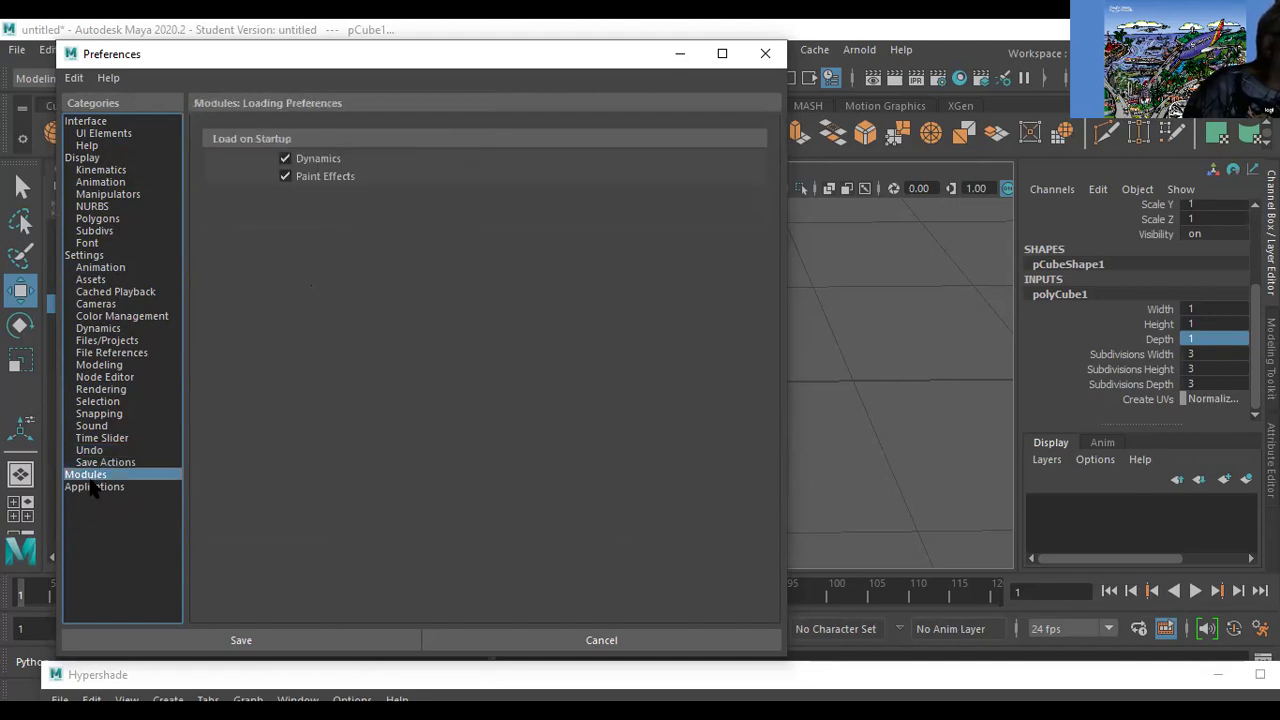
click(94, 486)
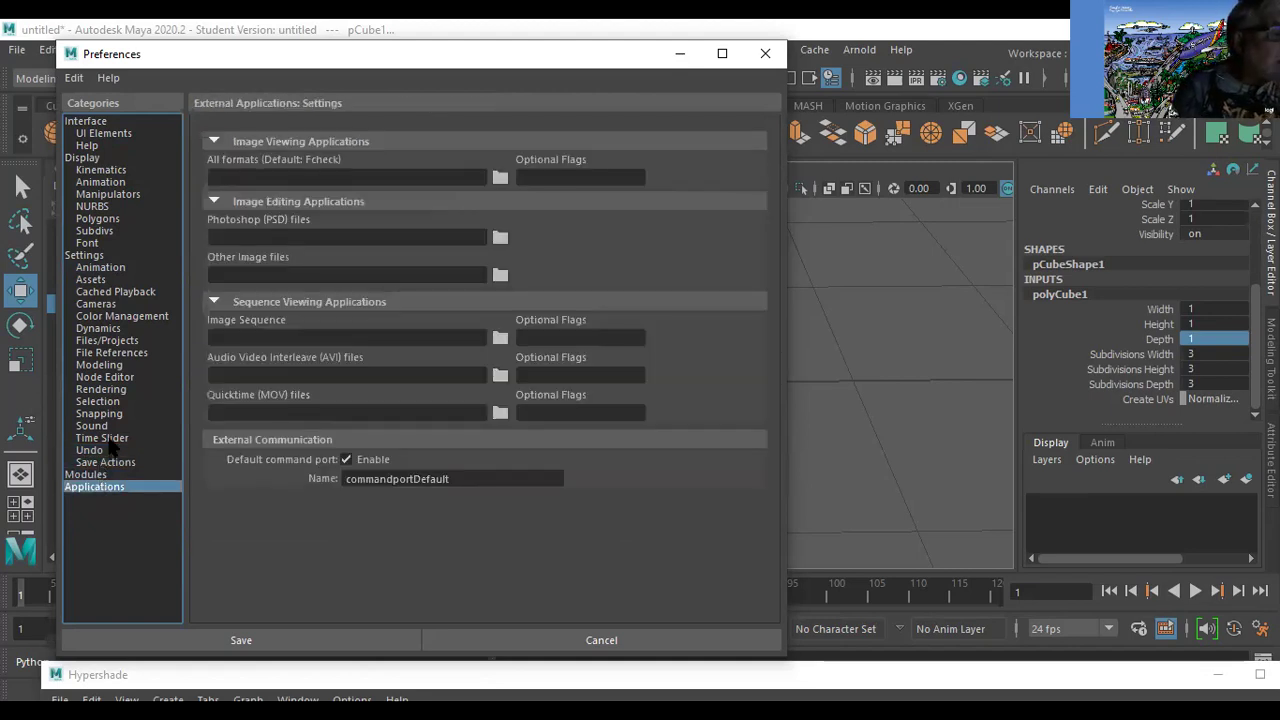
Recheck the Time Slider, Undo, Sound, Snapping, Selection, Rendering, Modeling and File References preferences for the working units setting.
click(105, 439)
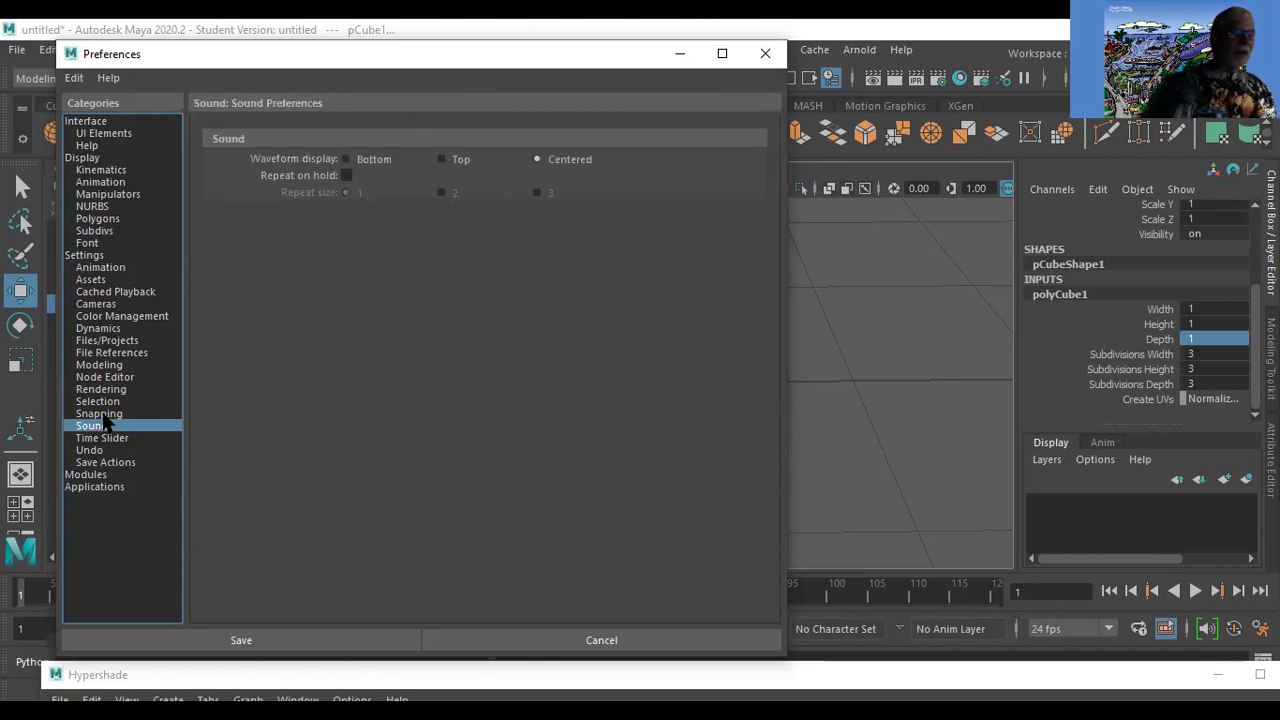
click(97, 451)
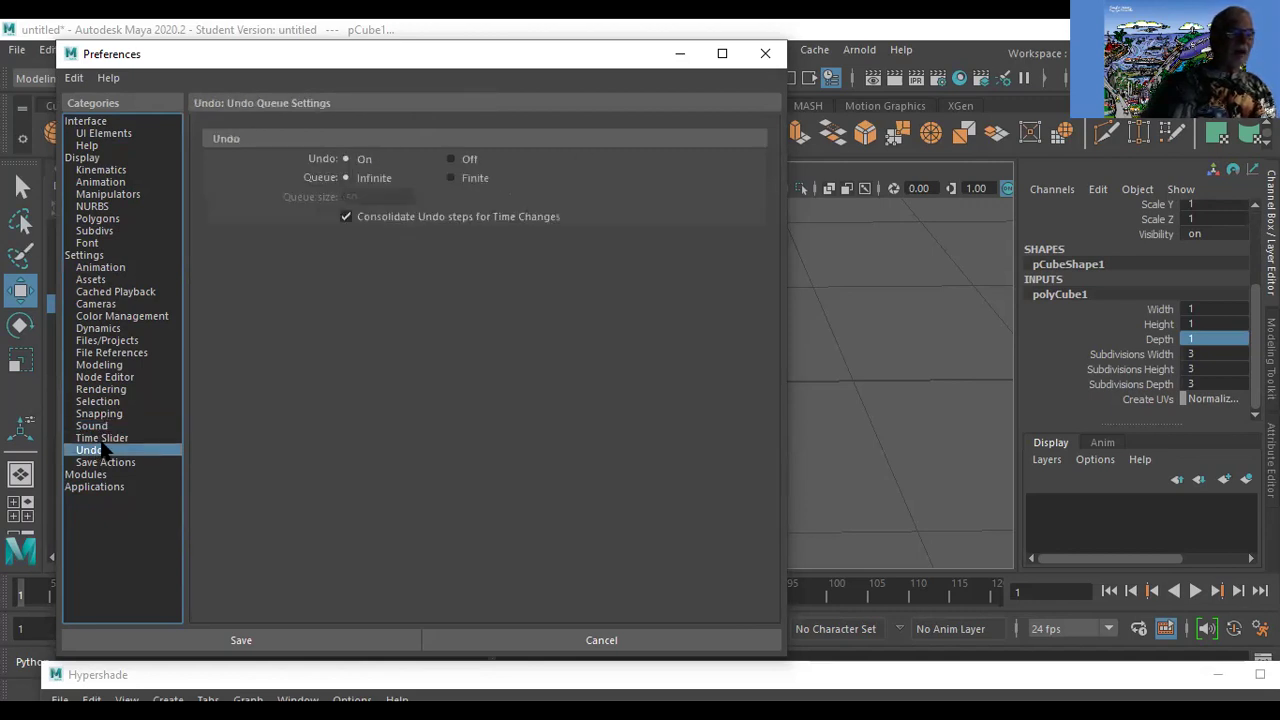
click(105, 439)
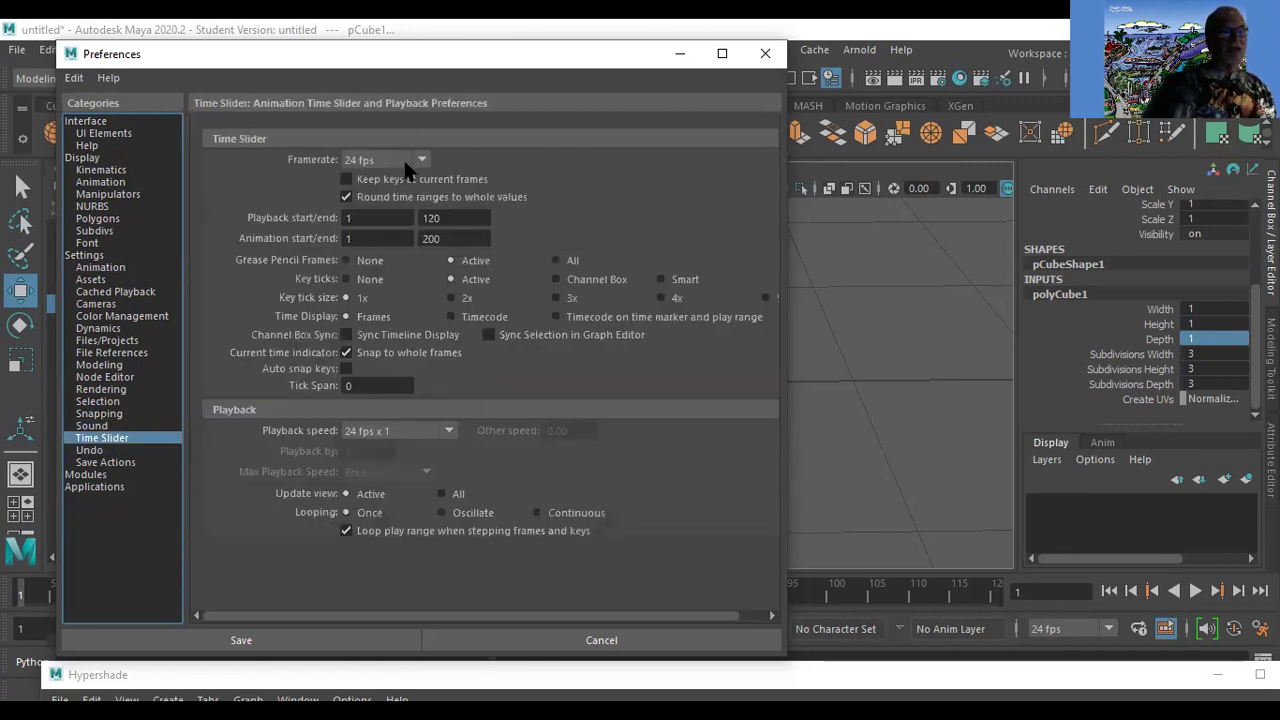
click(97, 424)
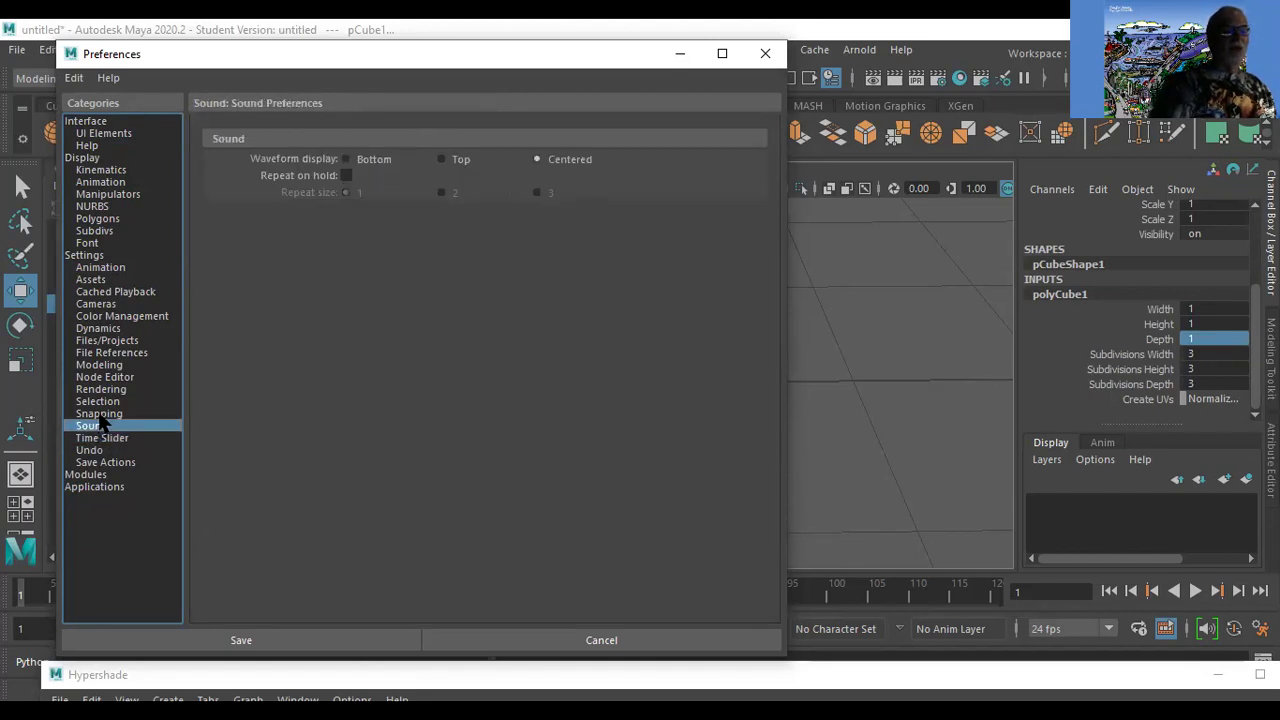
click(99, 414)
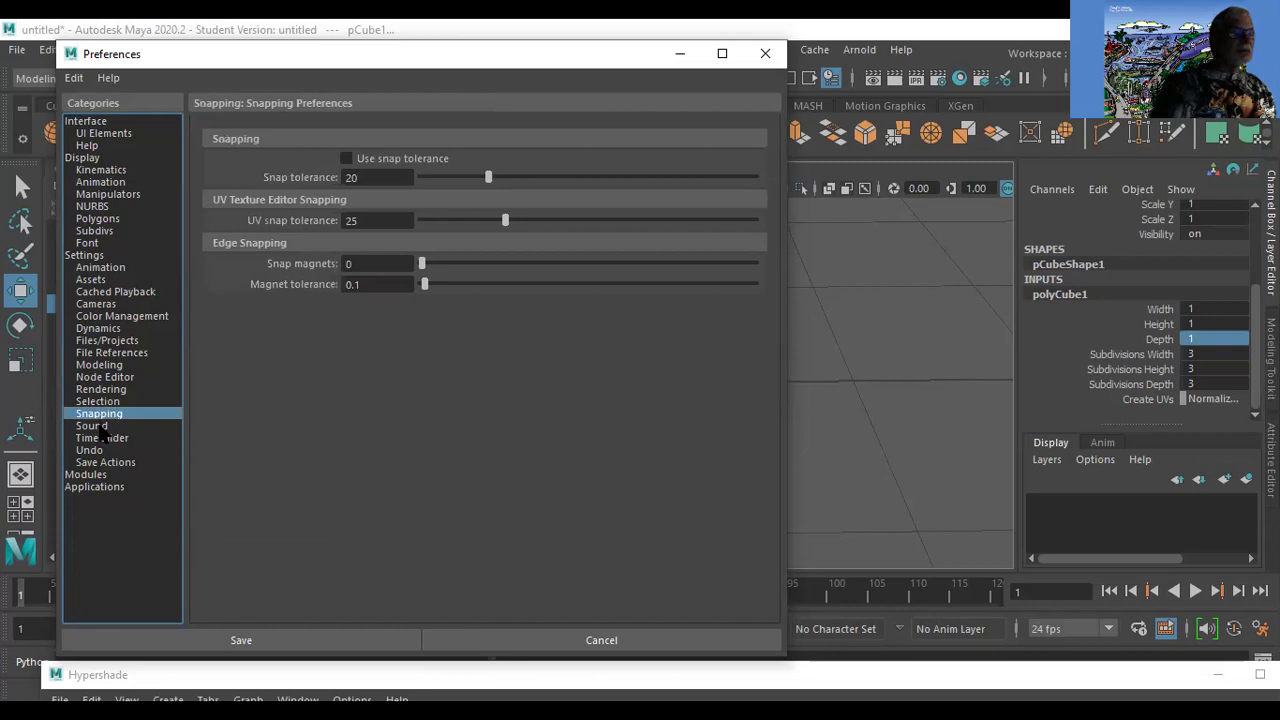
click(103, 401)
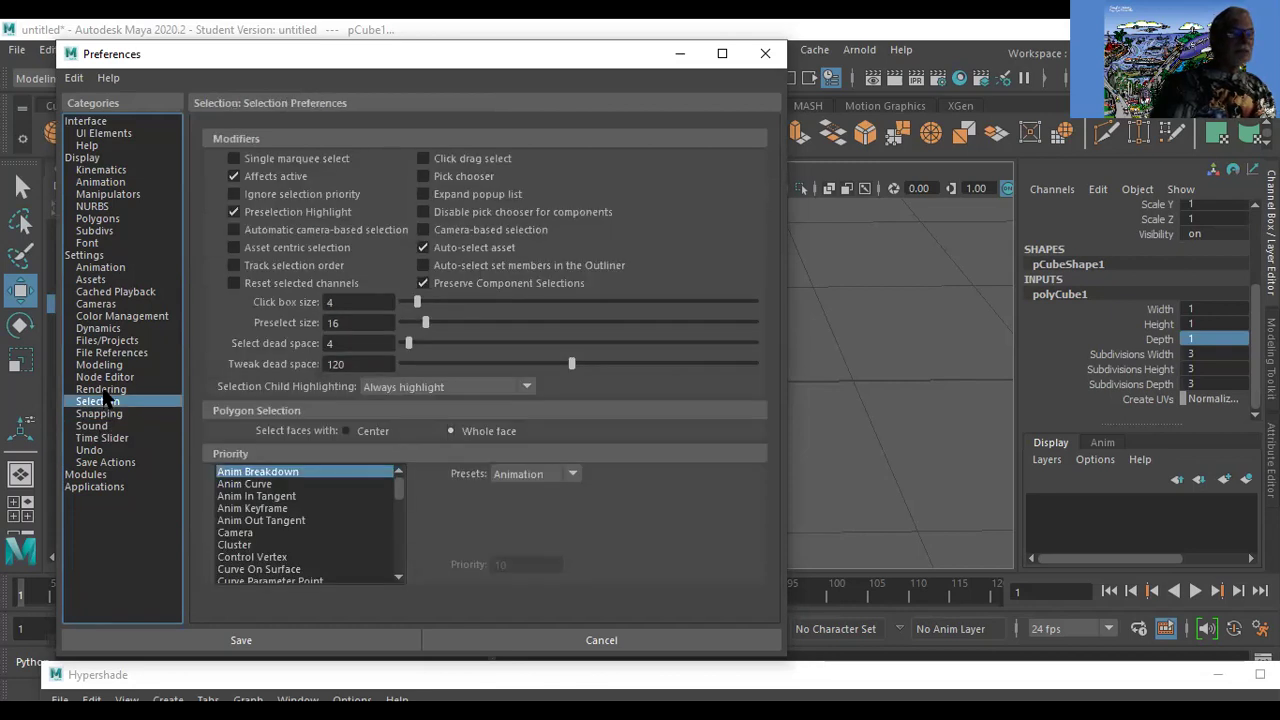
click(104, 388)
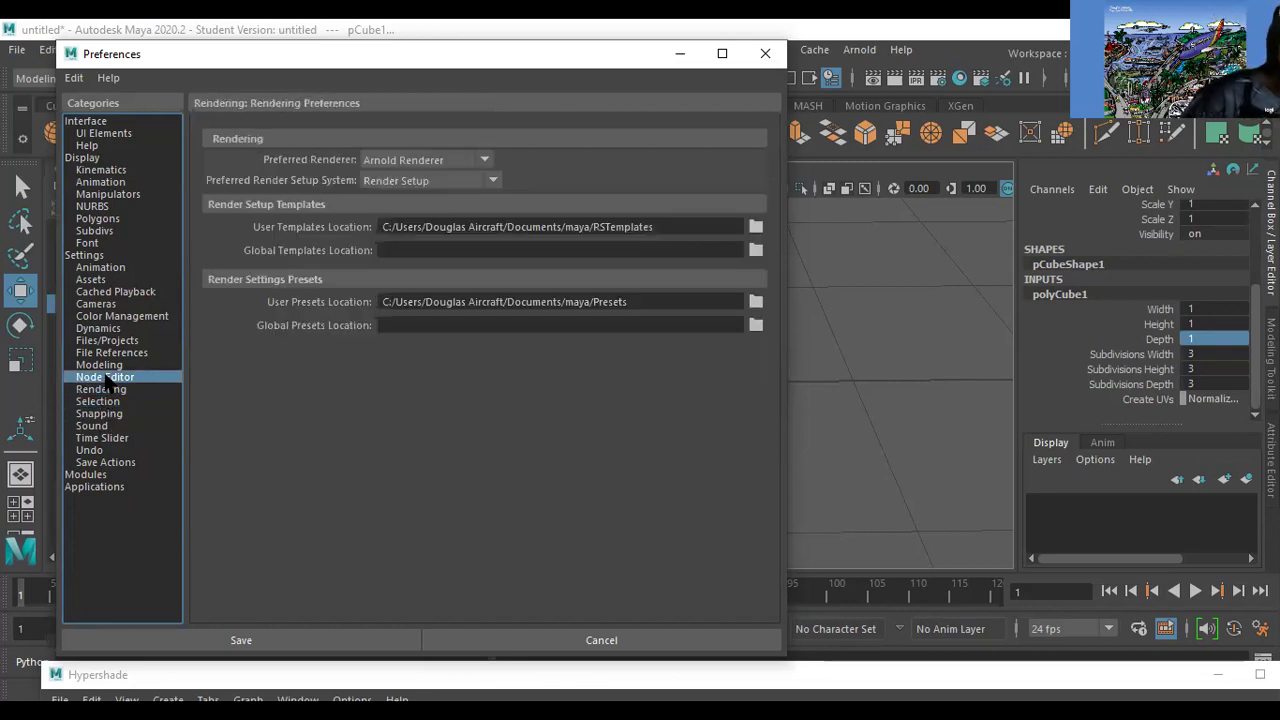
click(104, 378)
click(104, 365)
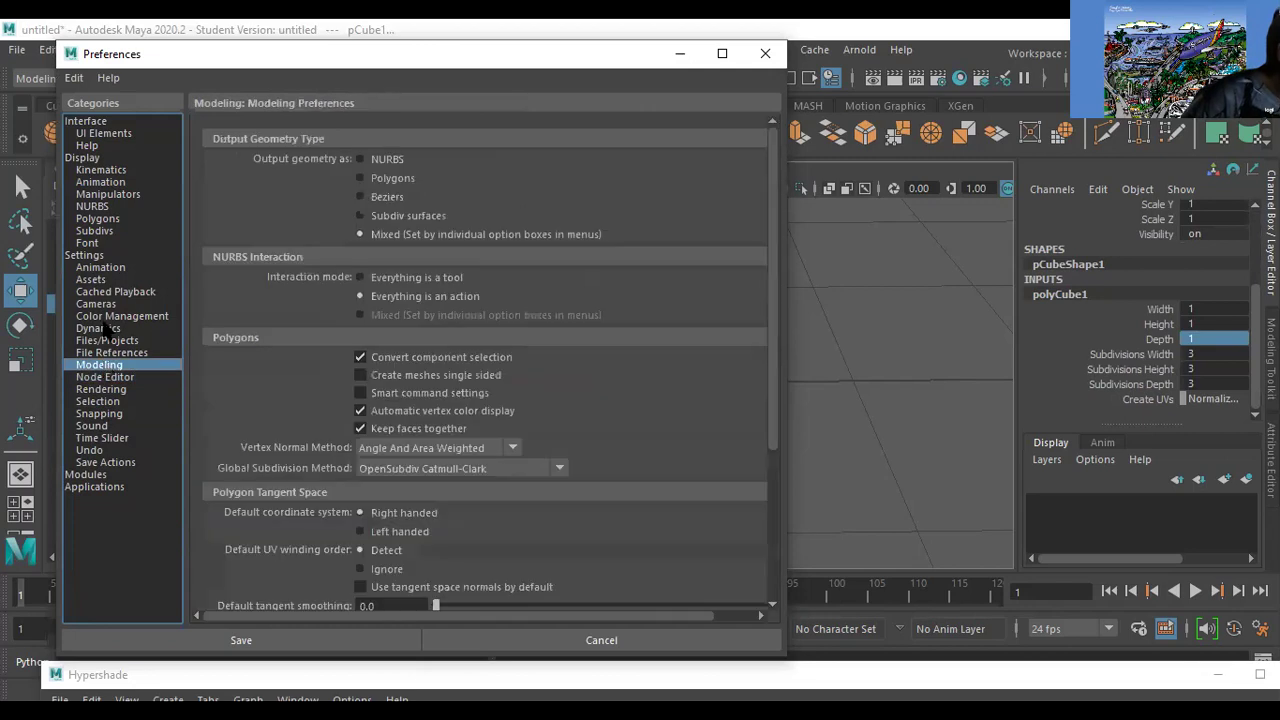
click(122, 389)
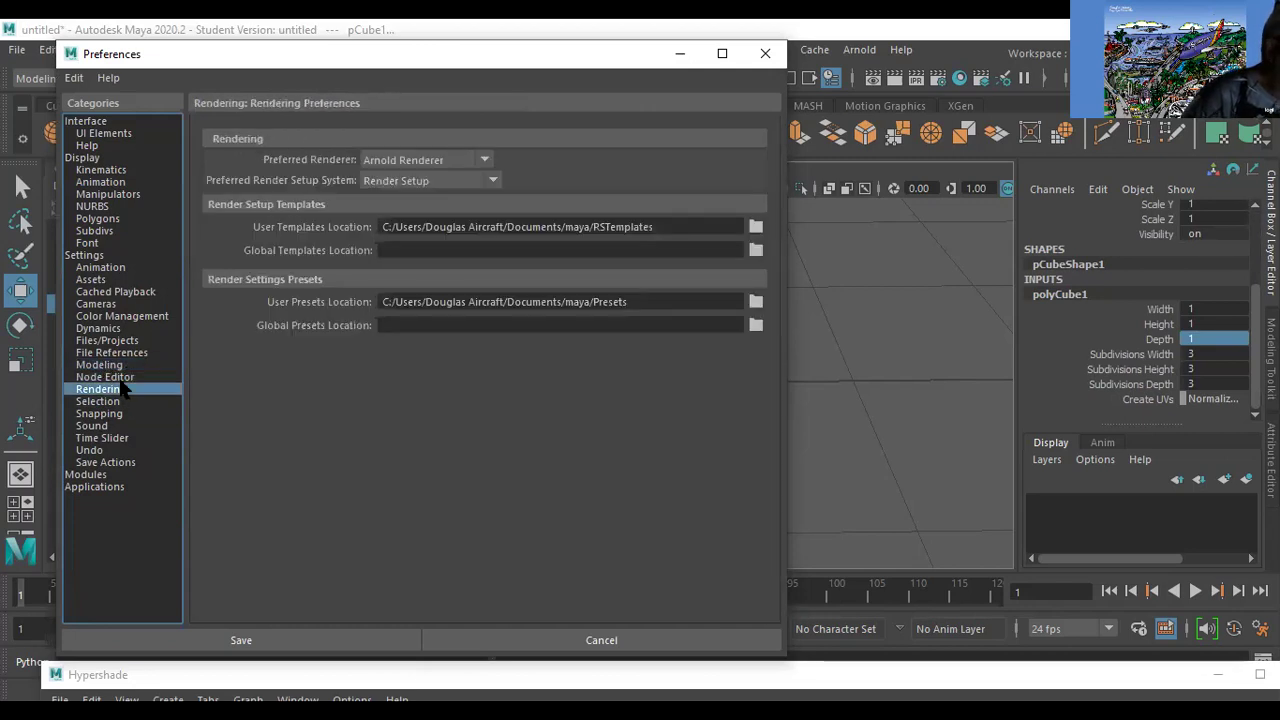
click(104, 377)
click(100, 365)
click(110, 352)
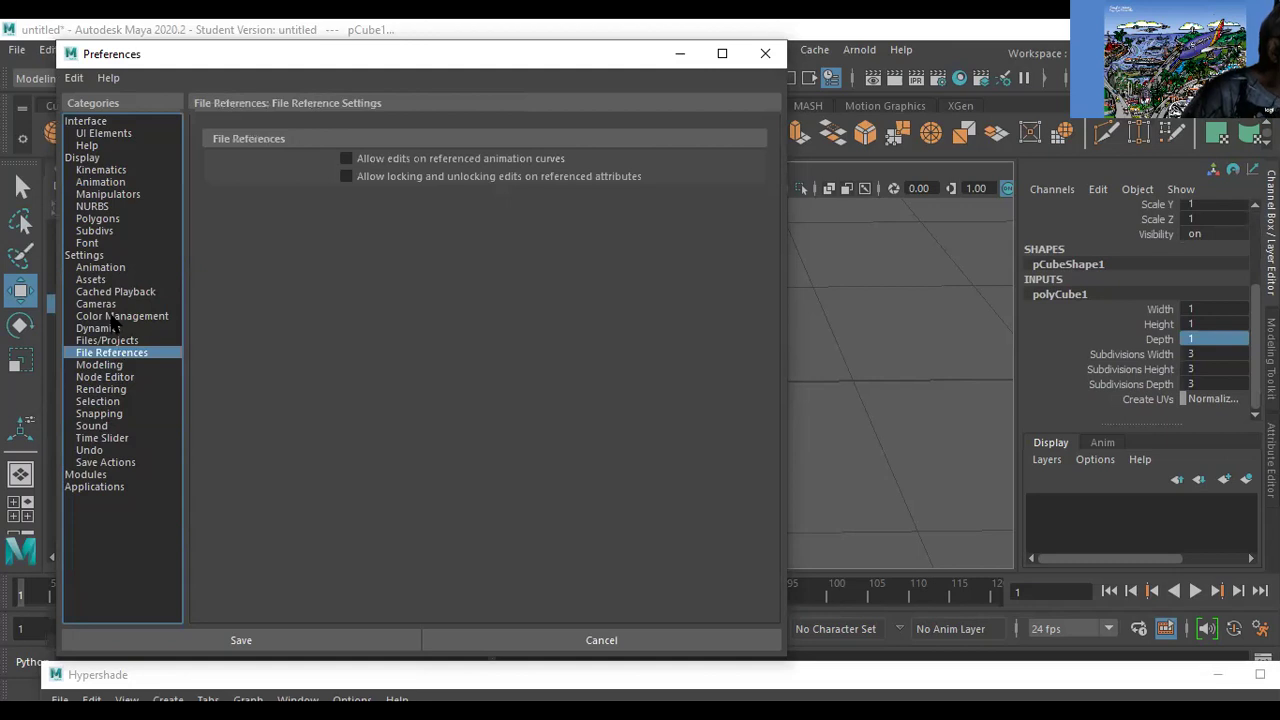
Check the remaining categories up to the general Settings preferences and examine the available linear working units.
click(108, 341)
click(110, 328)
click(110, 316)
click(102, 304)
click(104, 292)
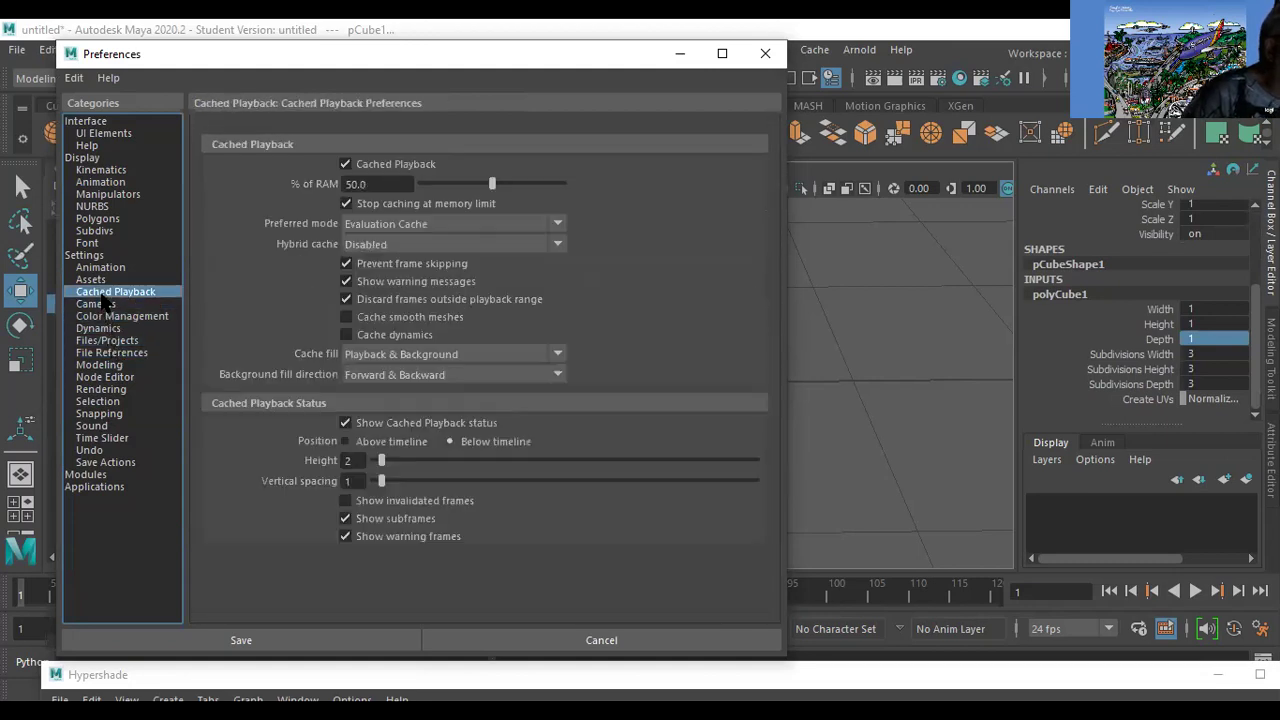
click(90, 279)
click(84, 255)
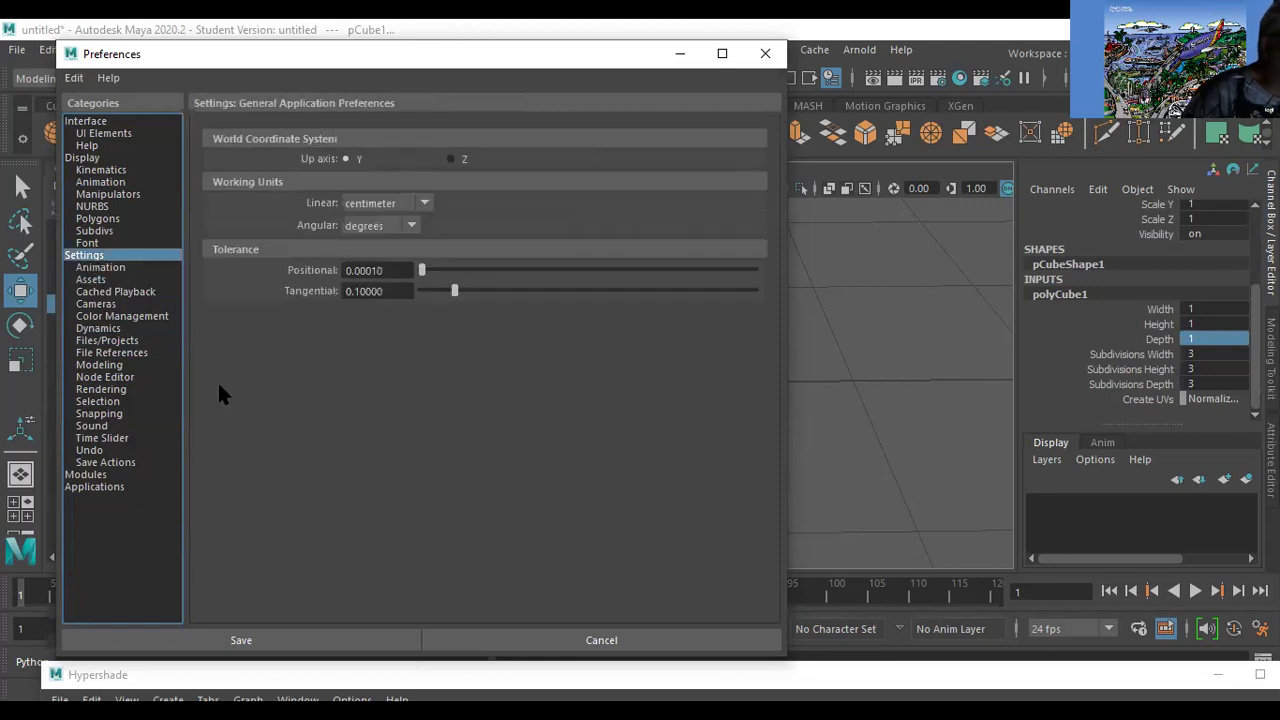
click(422, 201)
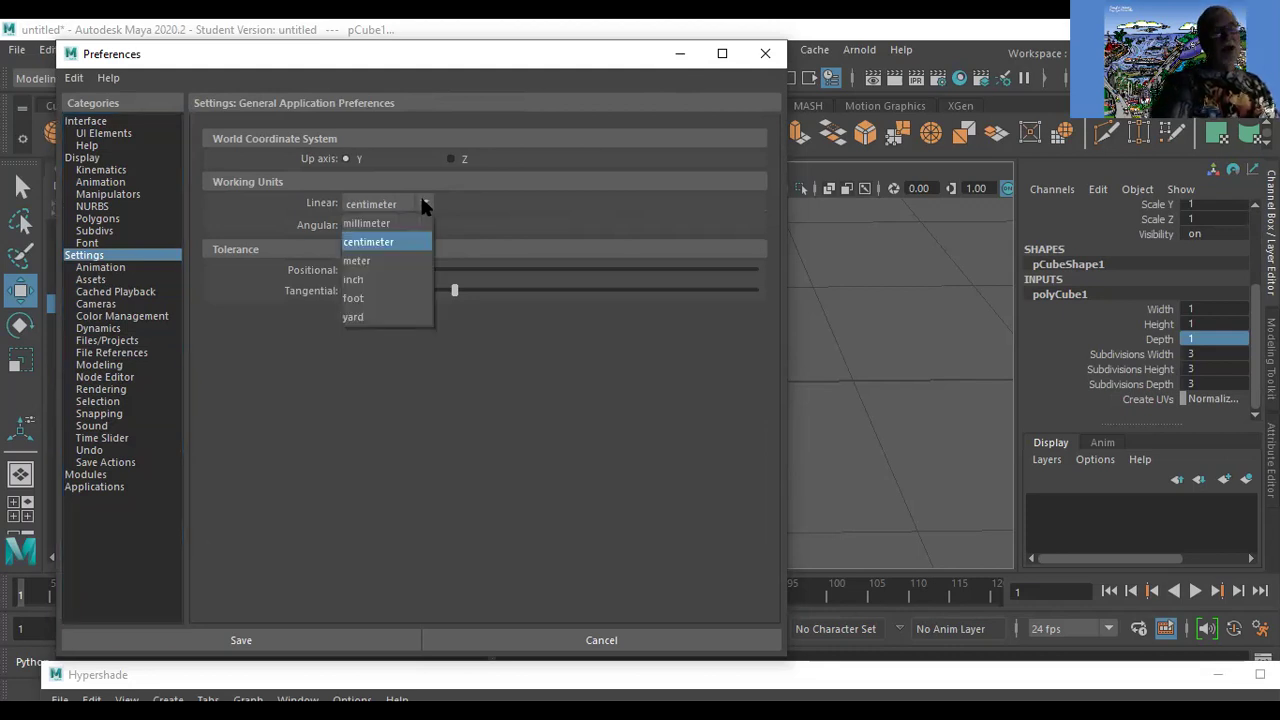
click(421, 200)
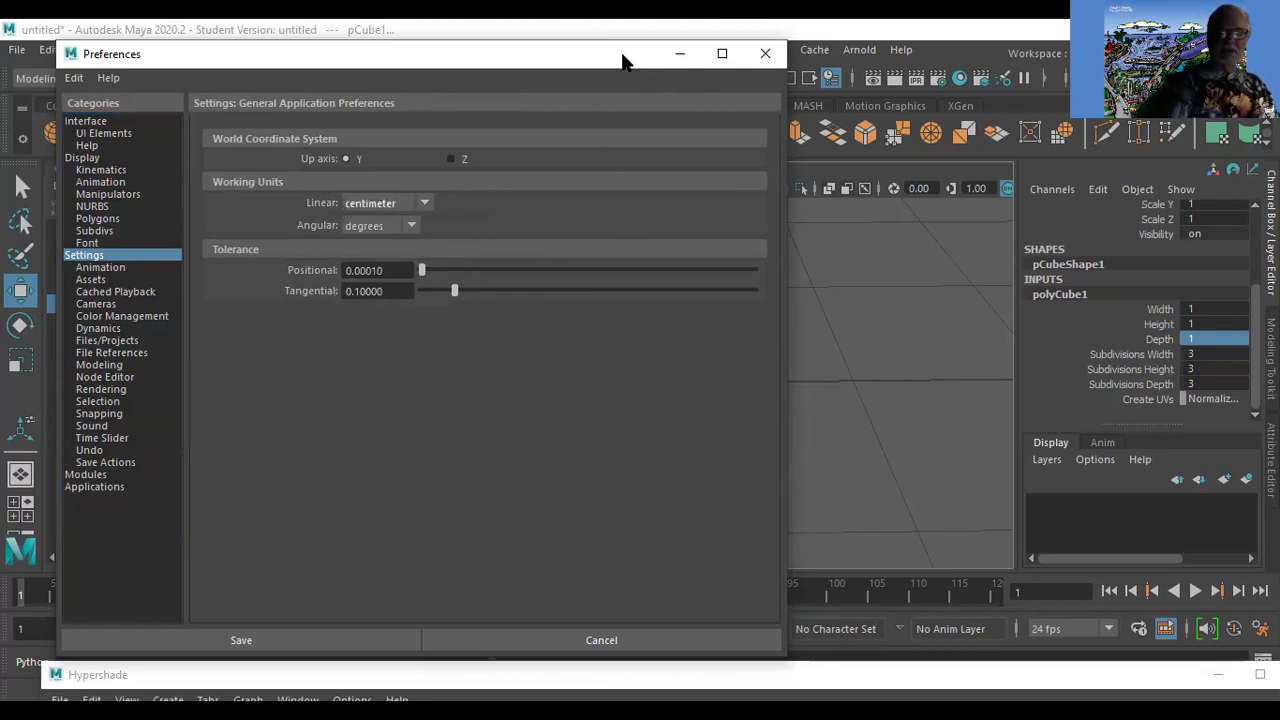
Uncover the cube behind the Preferences window, toggle the world up axis between Z and Y, ending on Y, and close the preferences.
drag(622, 62, 667, 396)
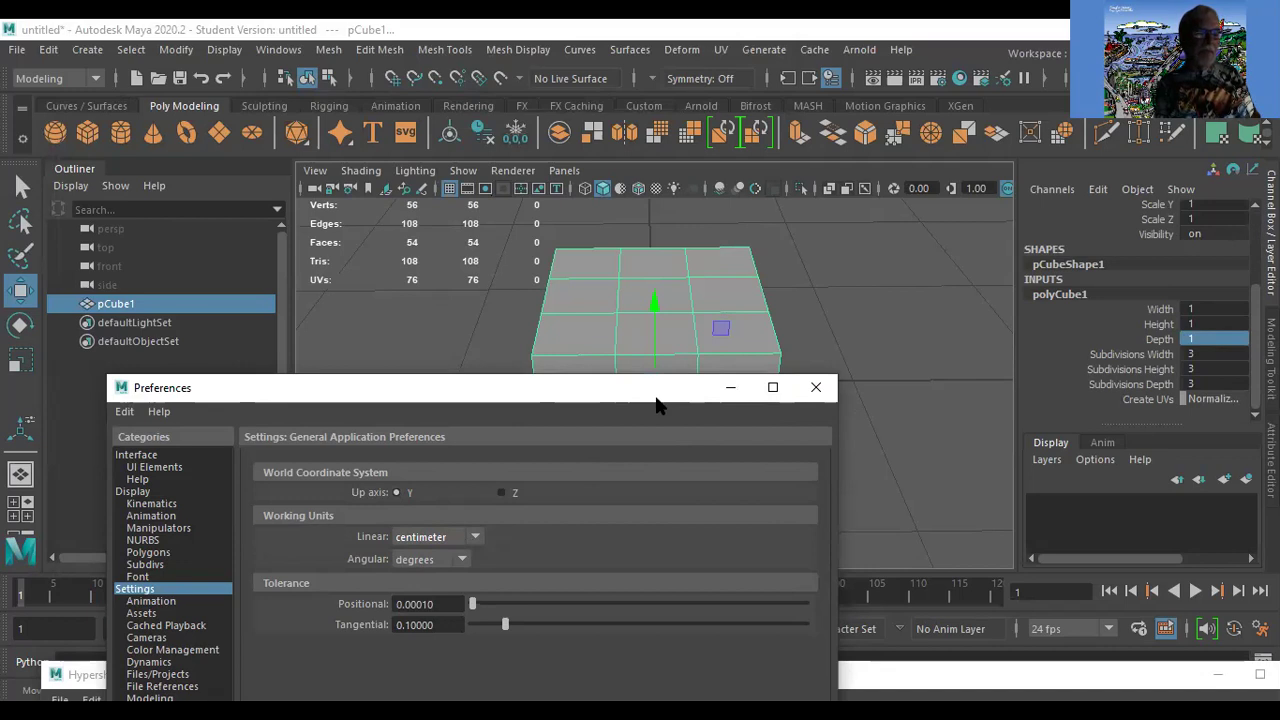
drag(657, 404, 642, 541)
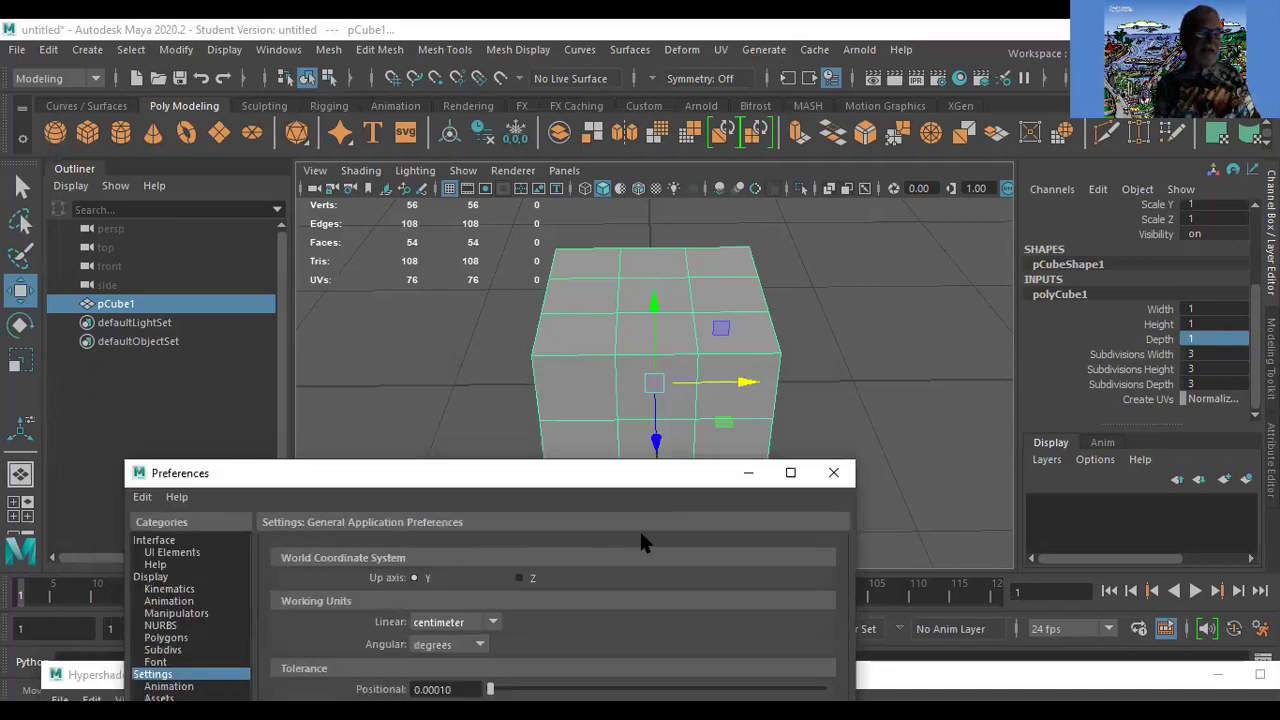
click(517, 579)
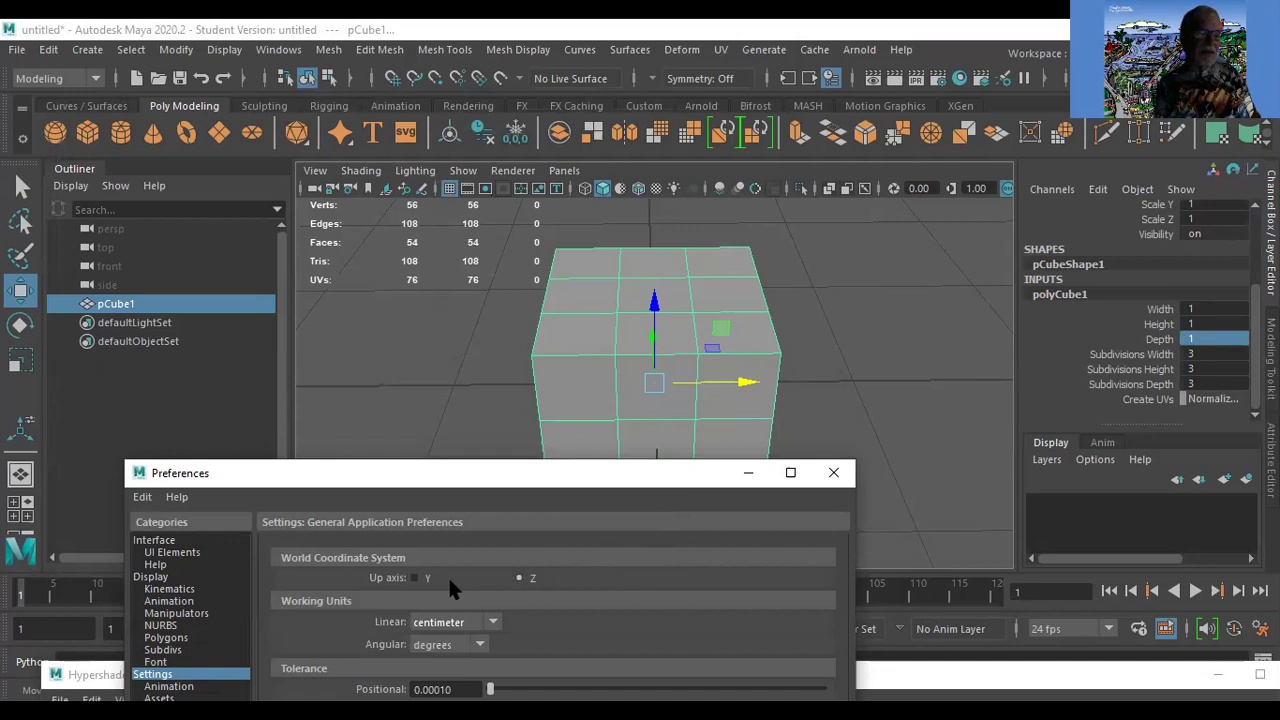
click(415, 577)
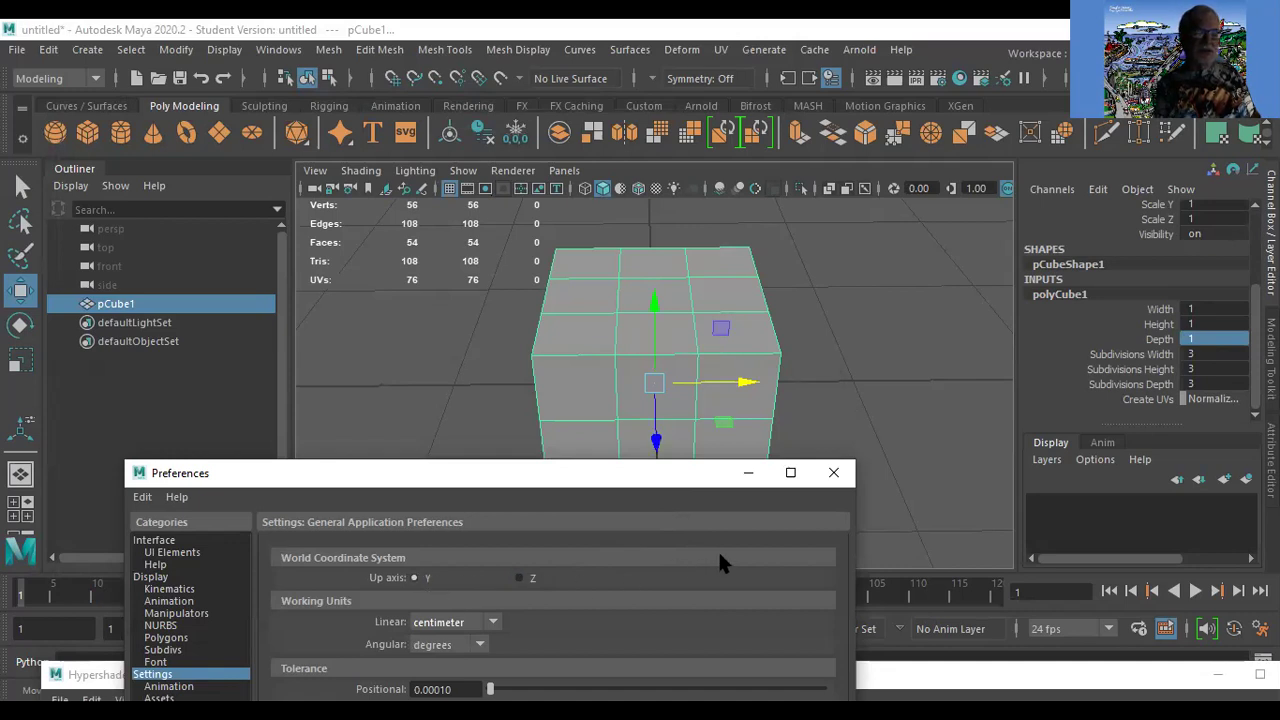
click(519, 578)
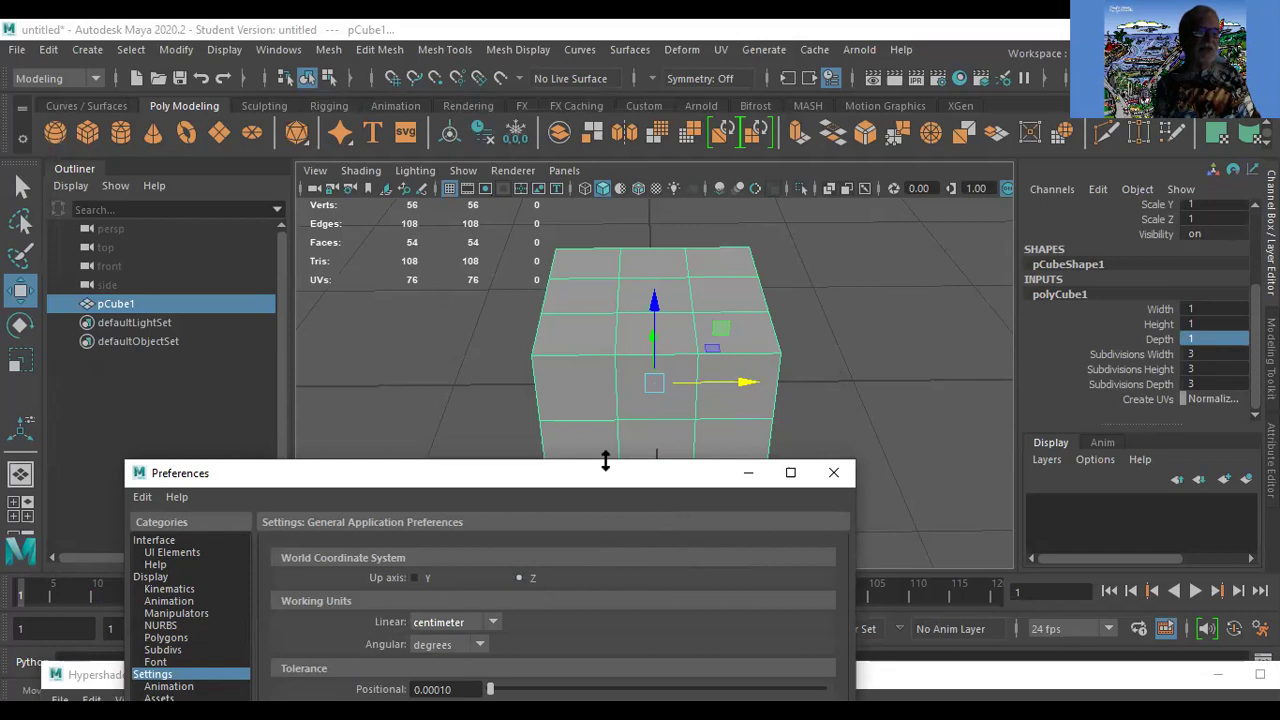
click(413, 578)
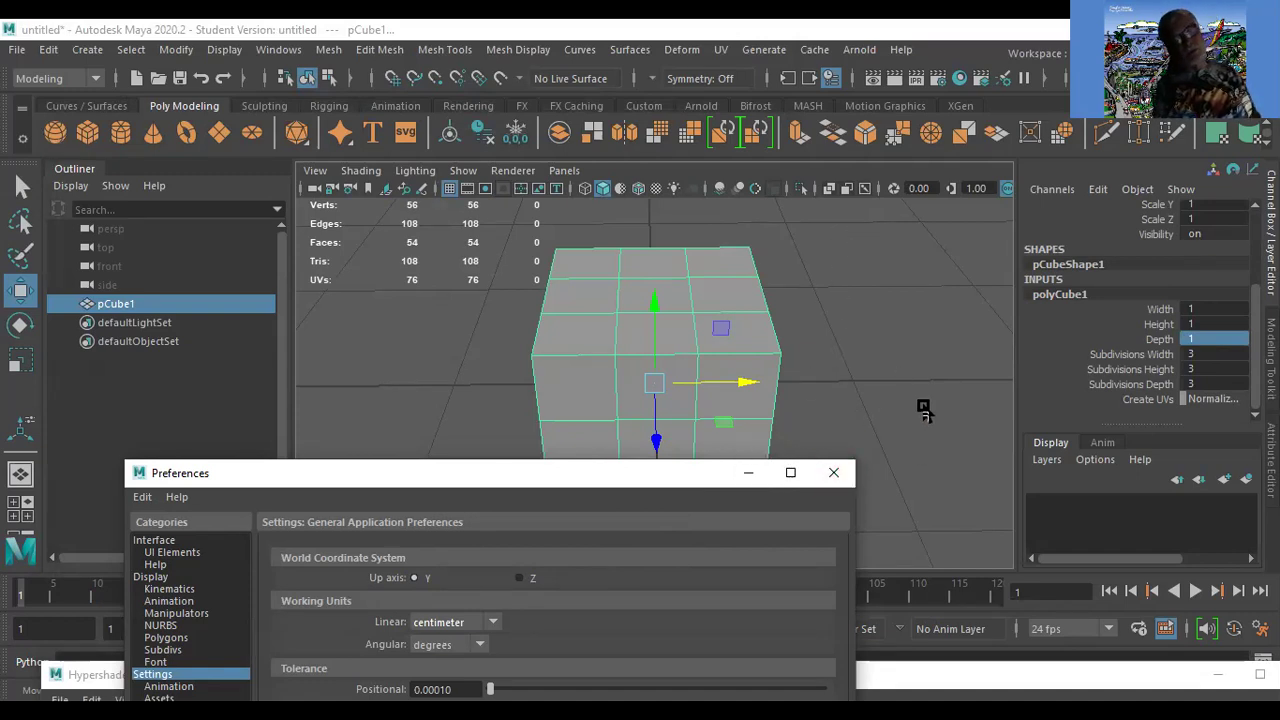
click(520, 578)
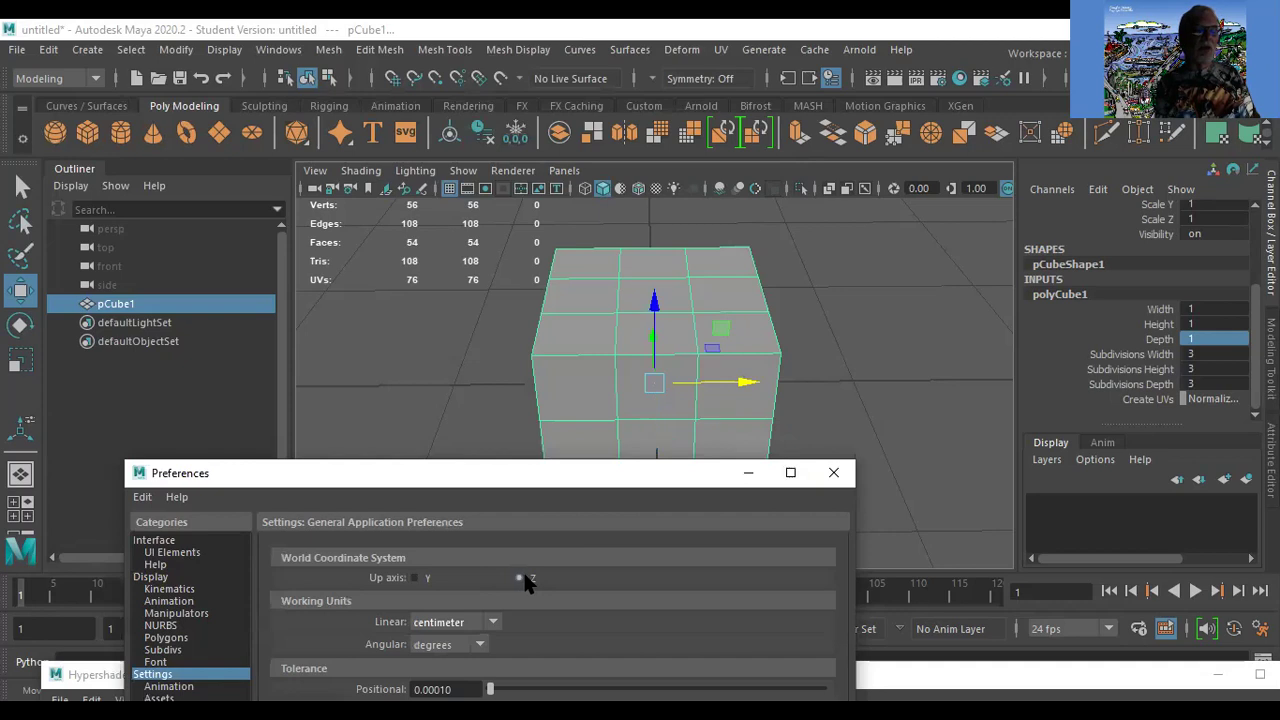
click(414, 578)
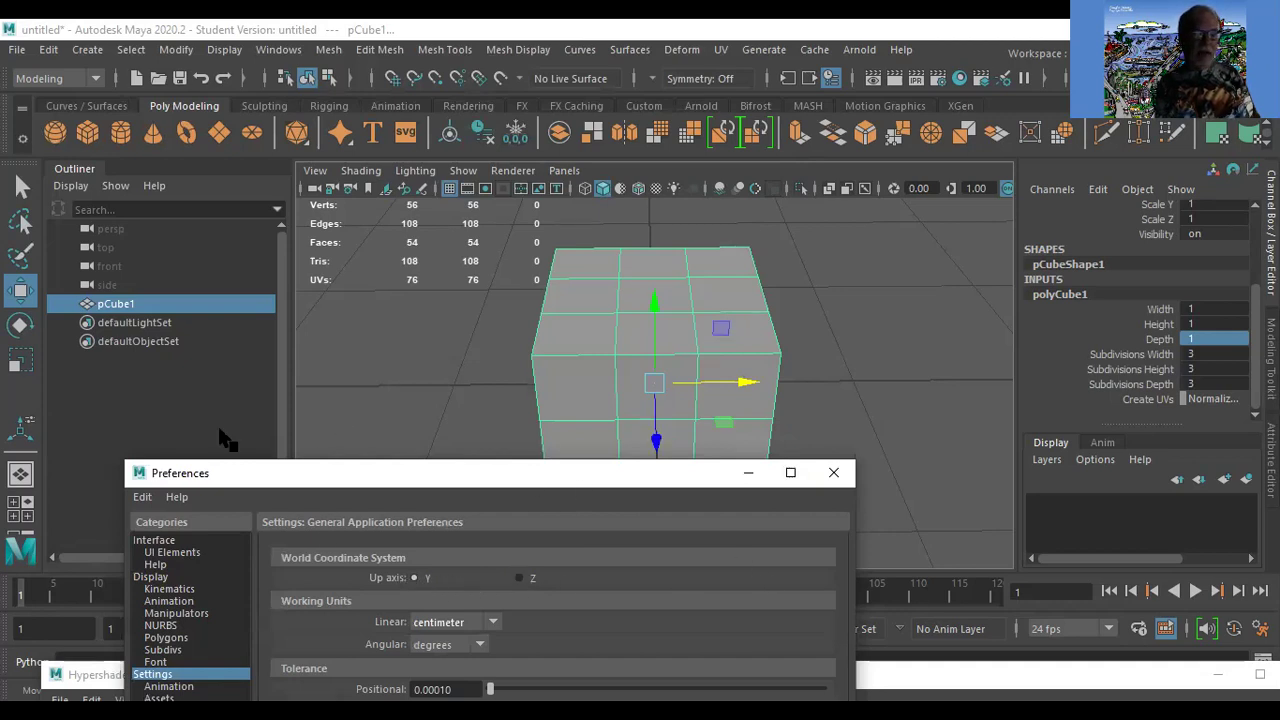
click(833, 474)
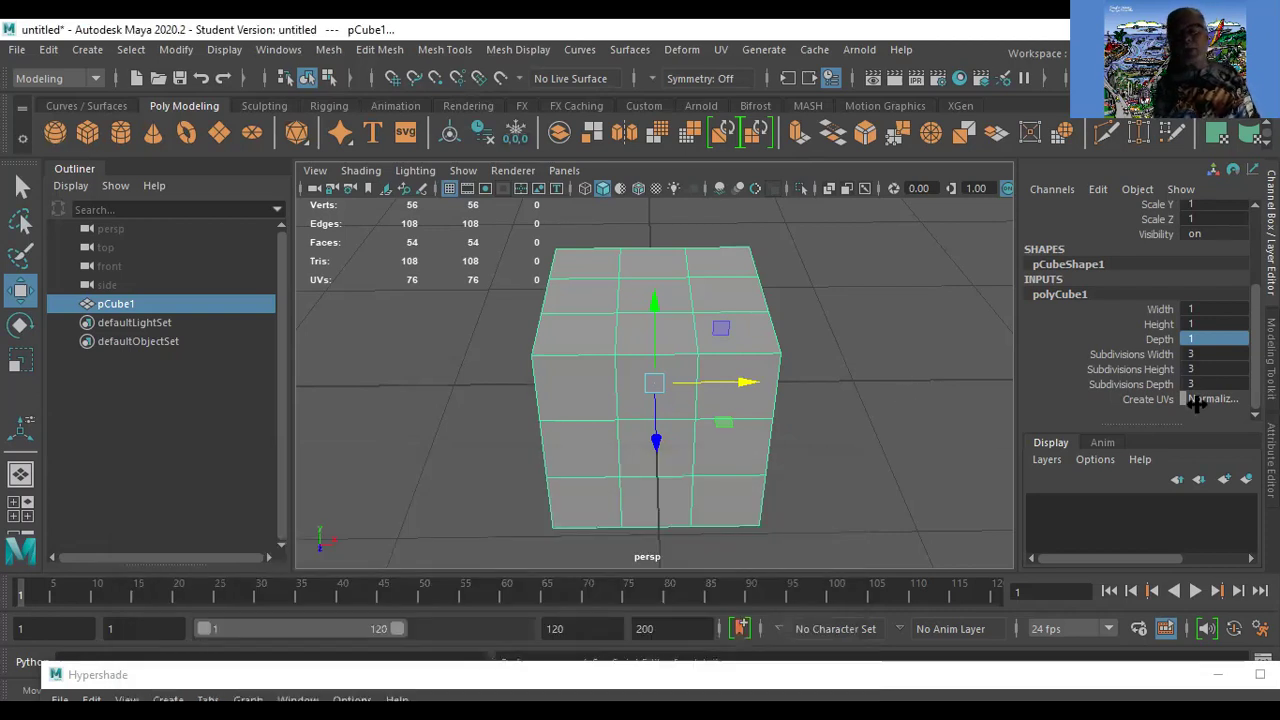
Set the cube's polyCube1 Width, Height and Depth values each to 2.
double_click(1210, 309)
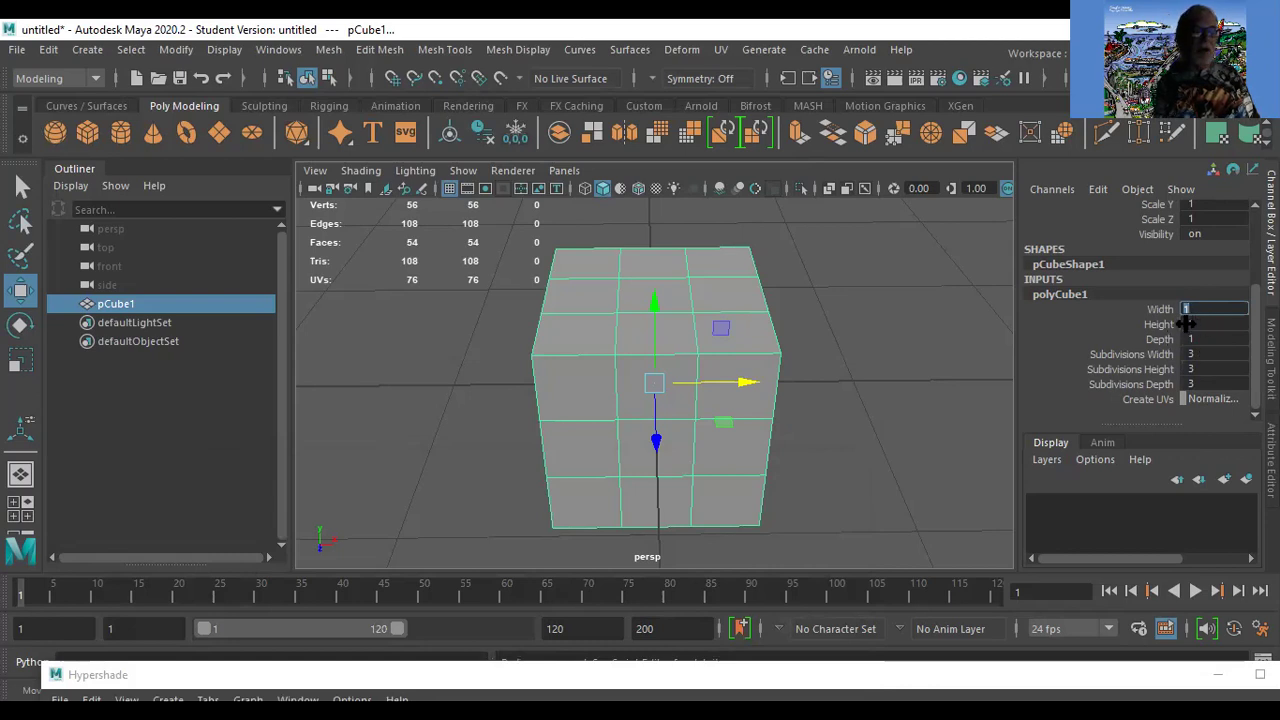
text(2)
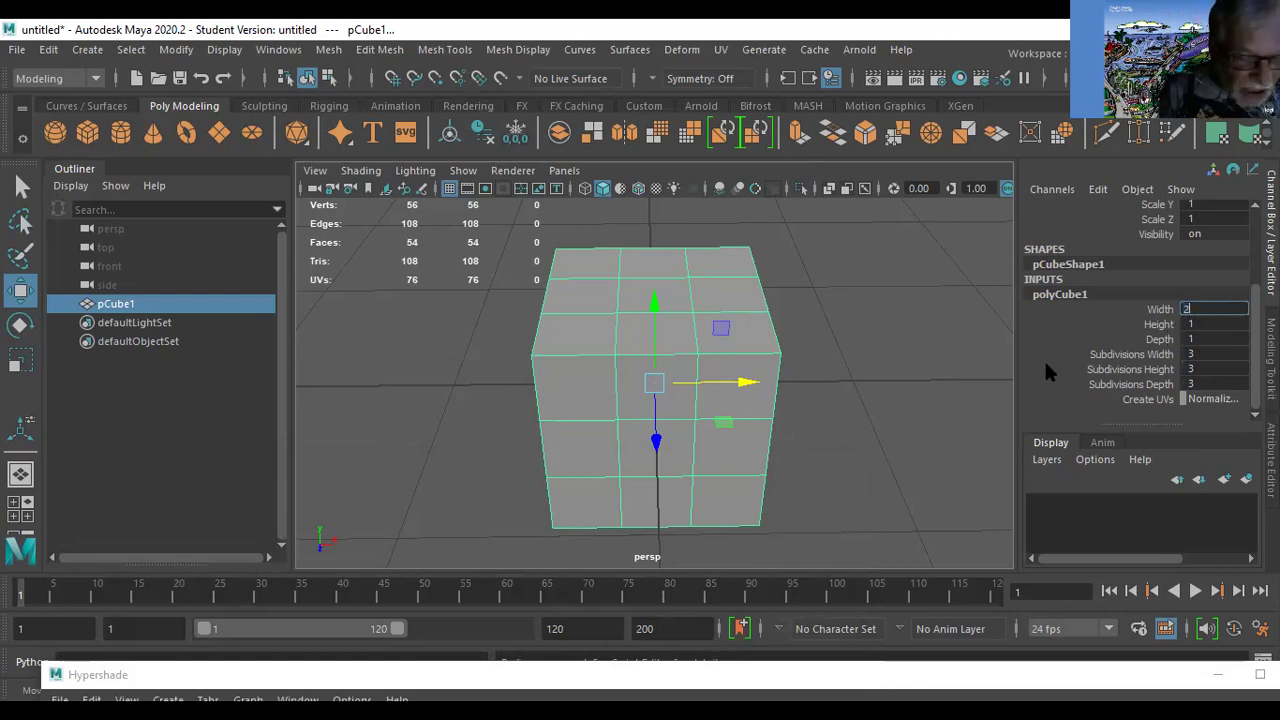
key(Return)
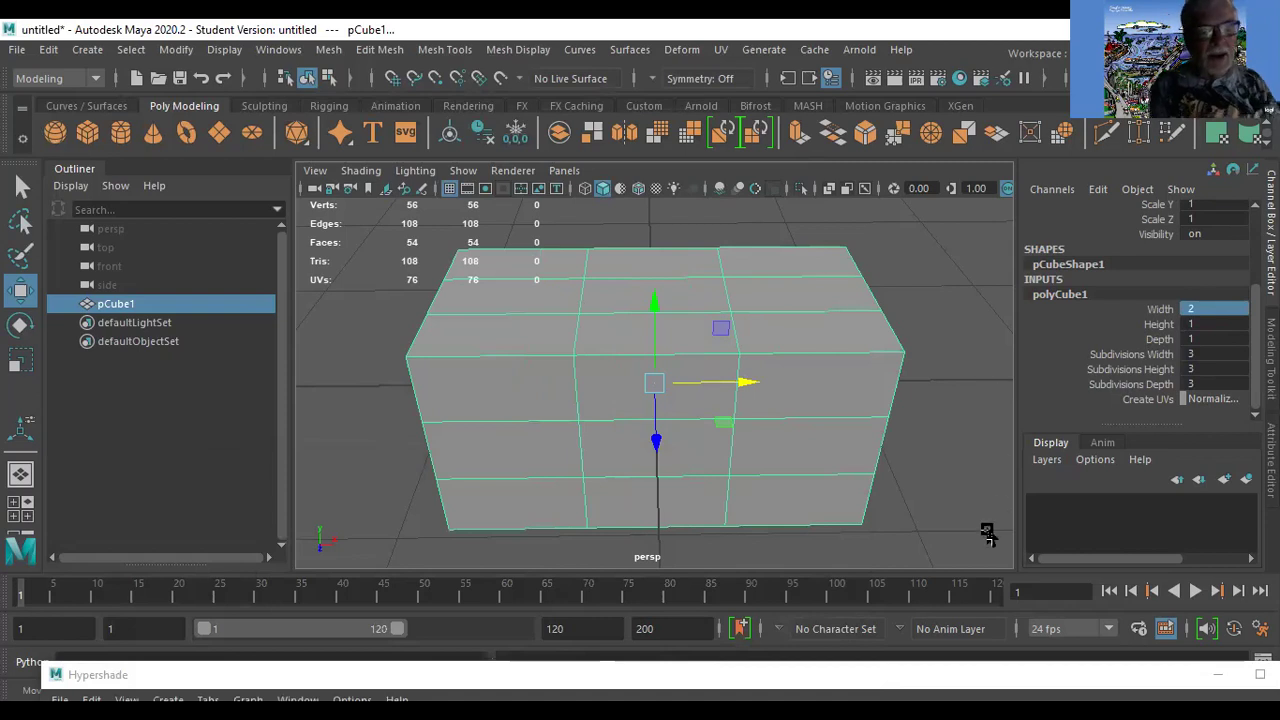
double_click(1219, 322)
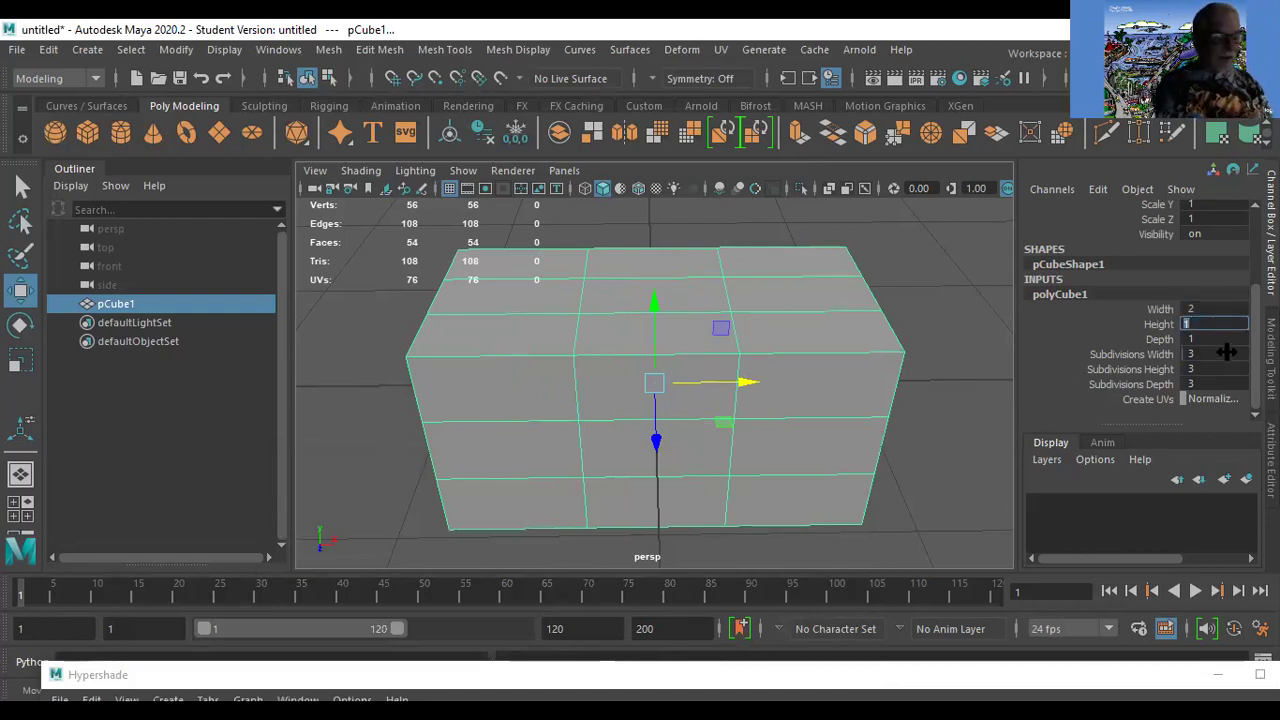
text(2)
key(Return)
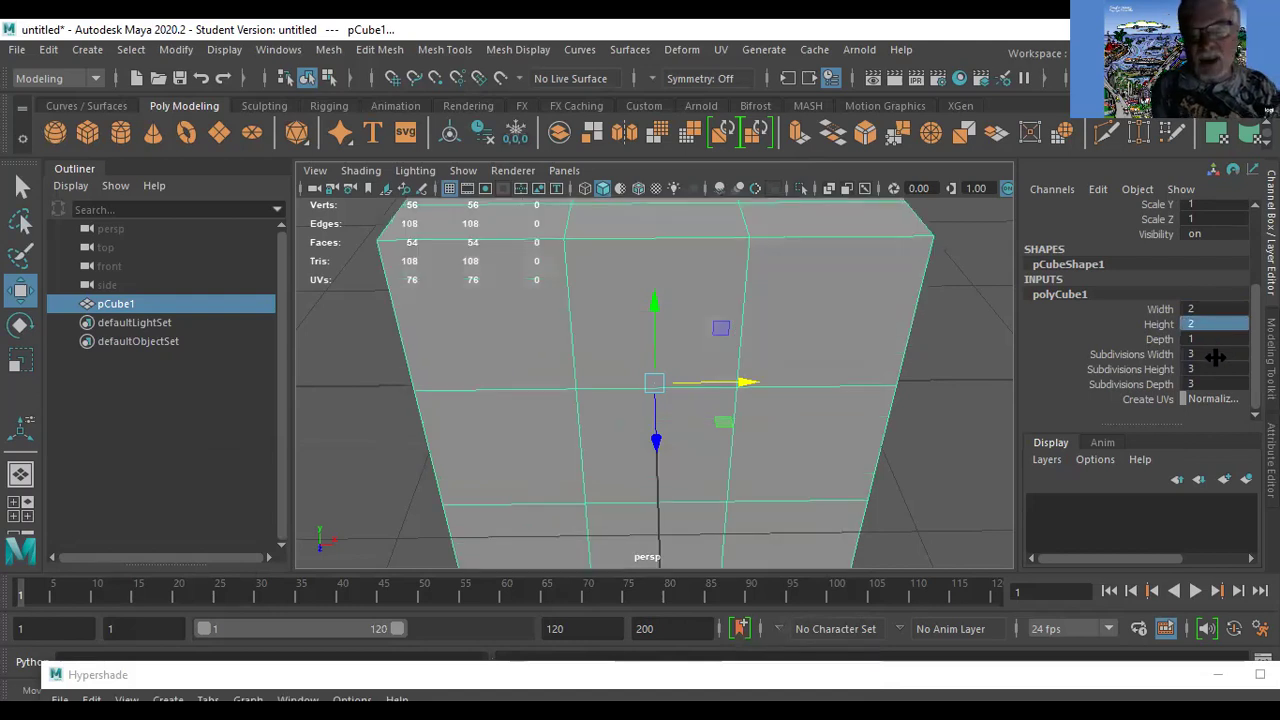
double_click(1216, 340)
text(2)
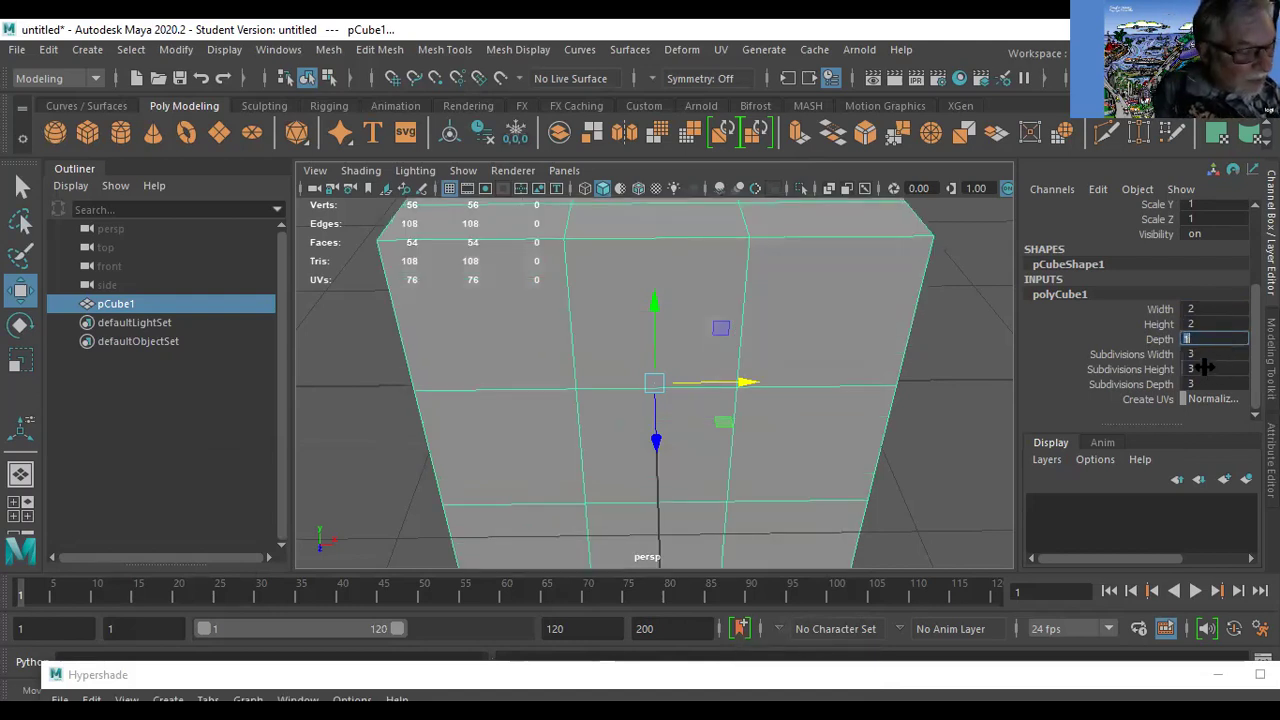
key(Return)
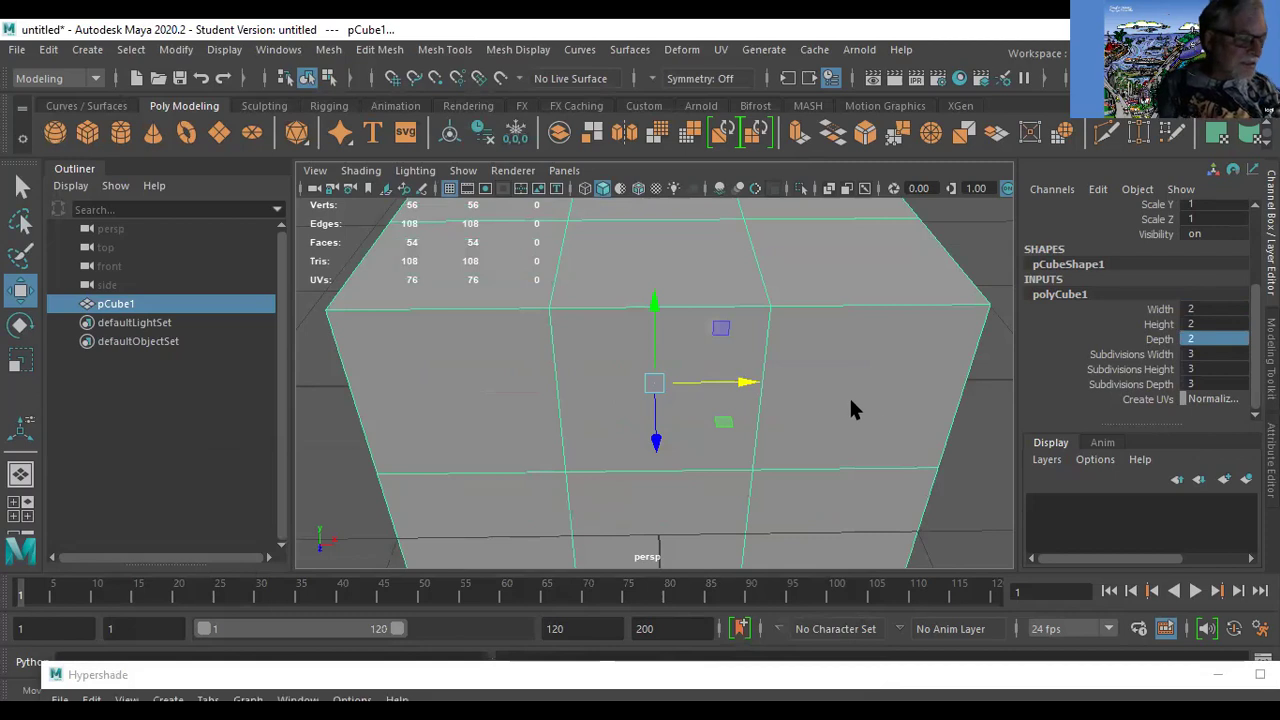
Duplicate pCube1 and move the copy along the X axis to a Translate X of about 2.85.
alt+right_drag(849, 409, 491, 391)
alt+drag(491, 391, 663, 380)
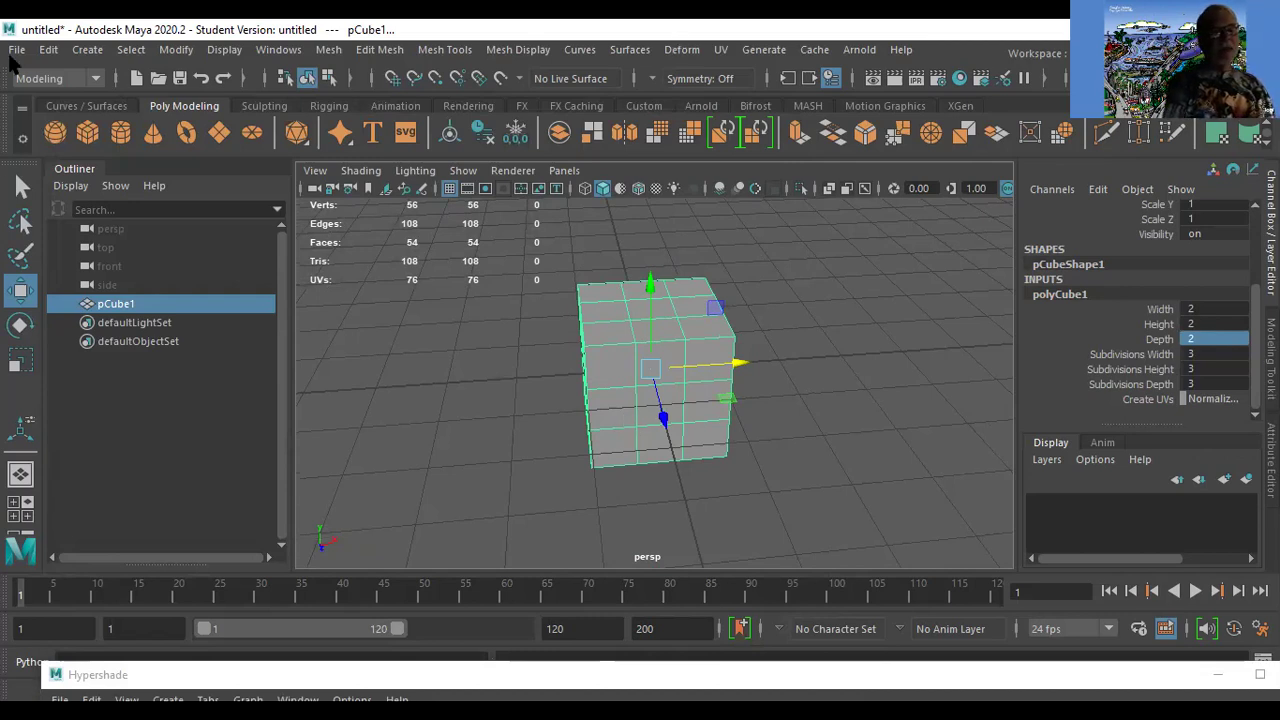
click(560, 397)
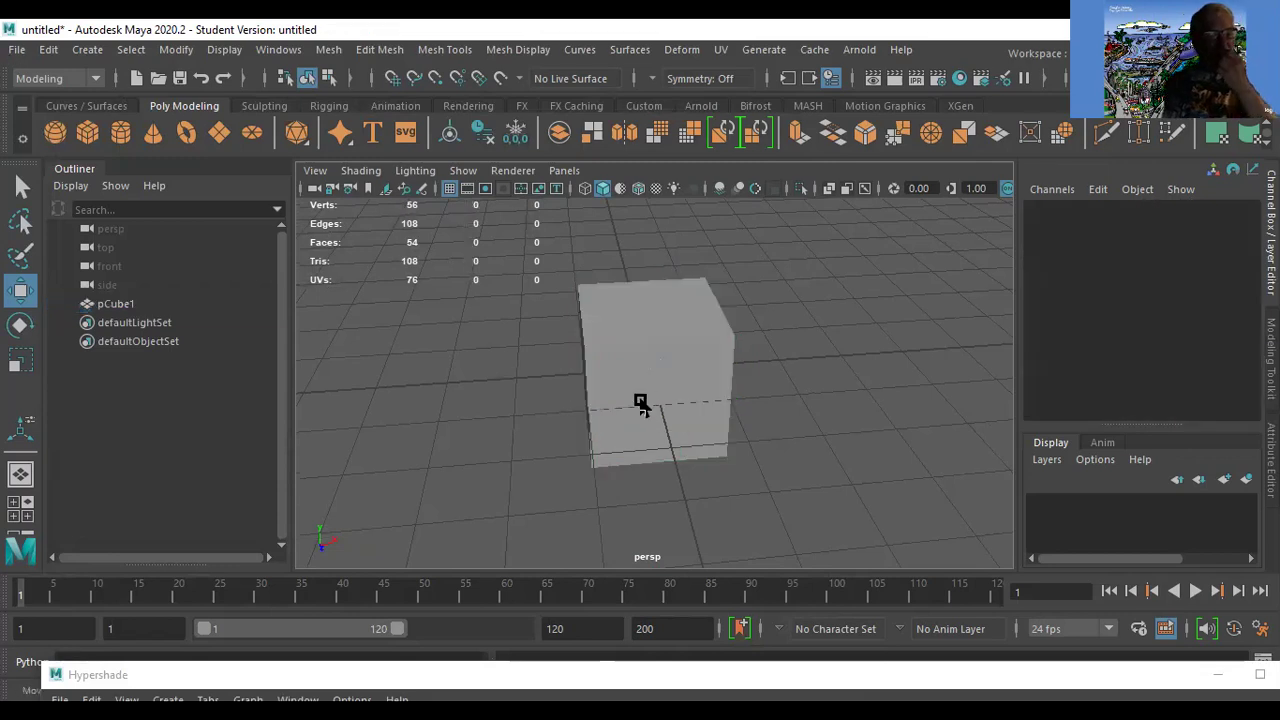
click(695, 422)
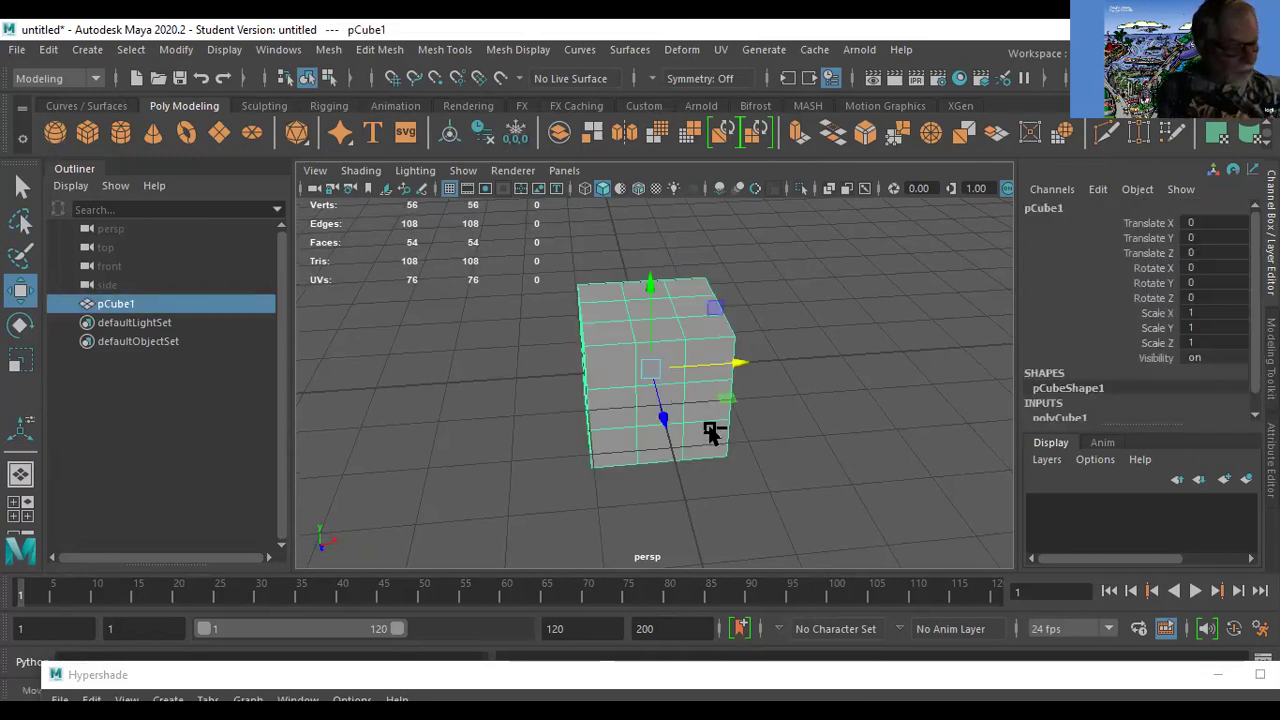
key(ctrl+d)
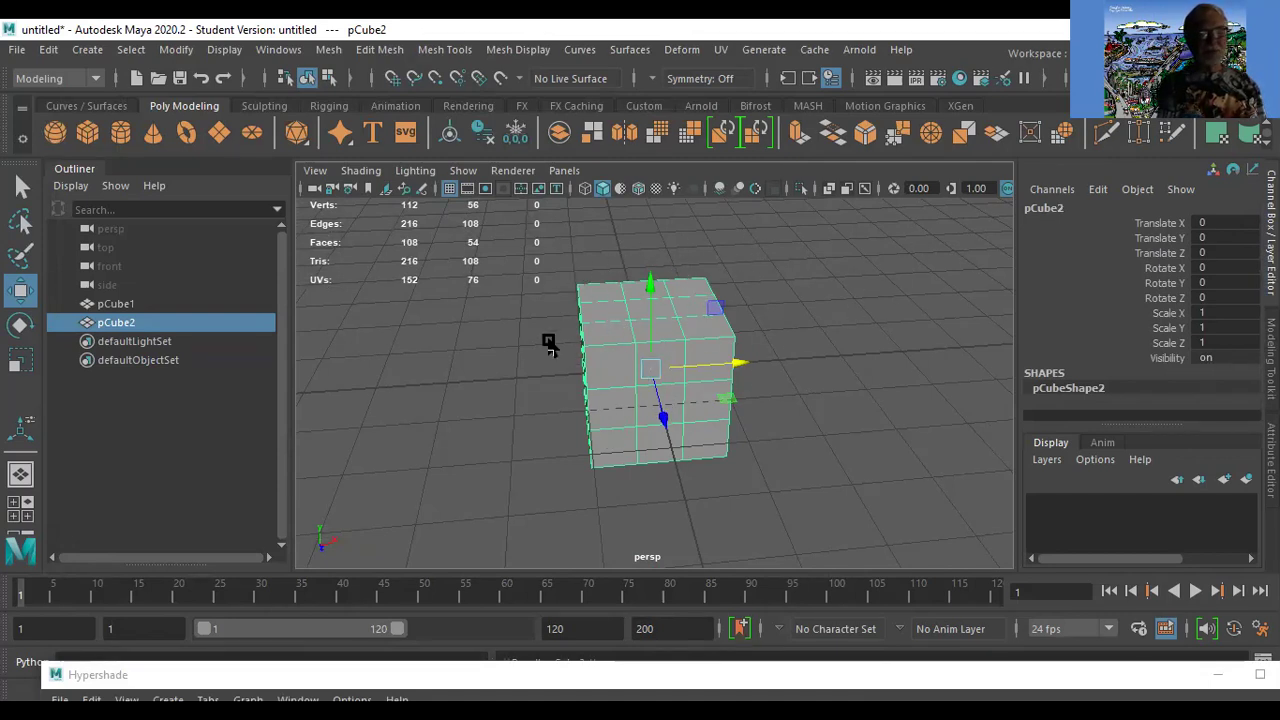
drag(740, 366, 920, 381)
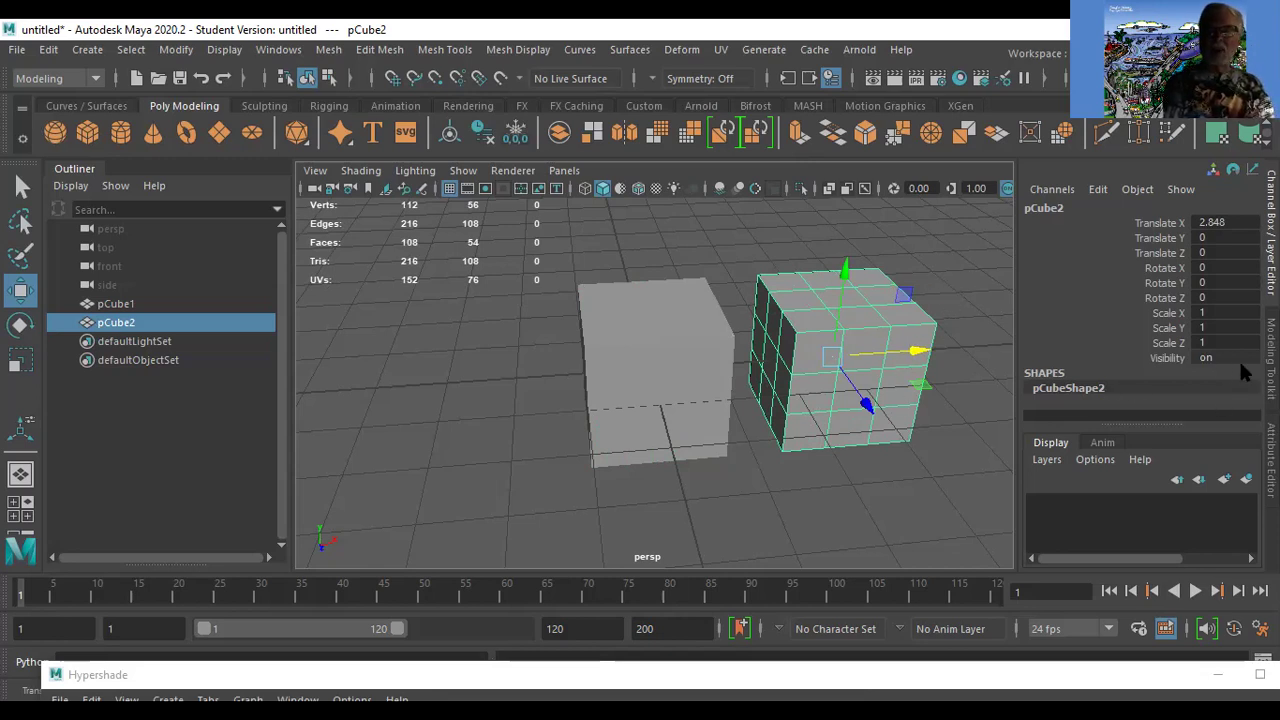
Compare the duplicate's Shapes and Inputs entries with pCube1's polyCube1 construction values.
double_click(1105, 387)
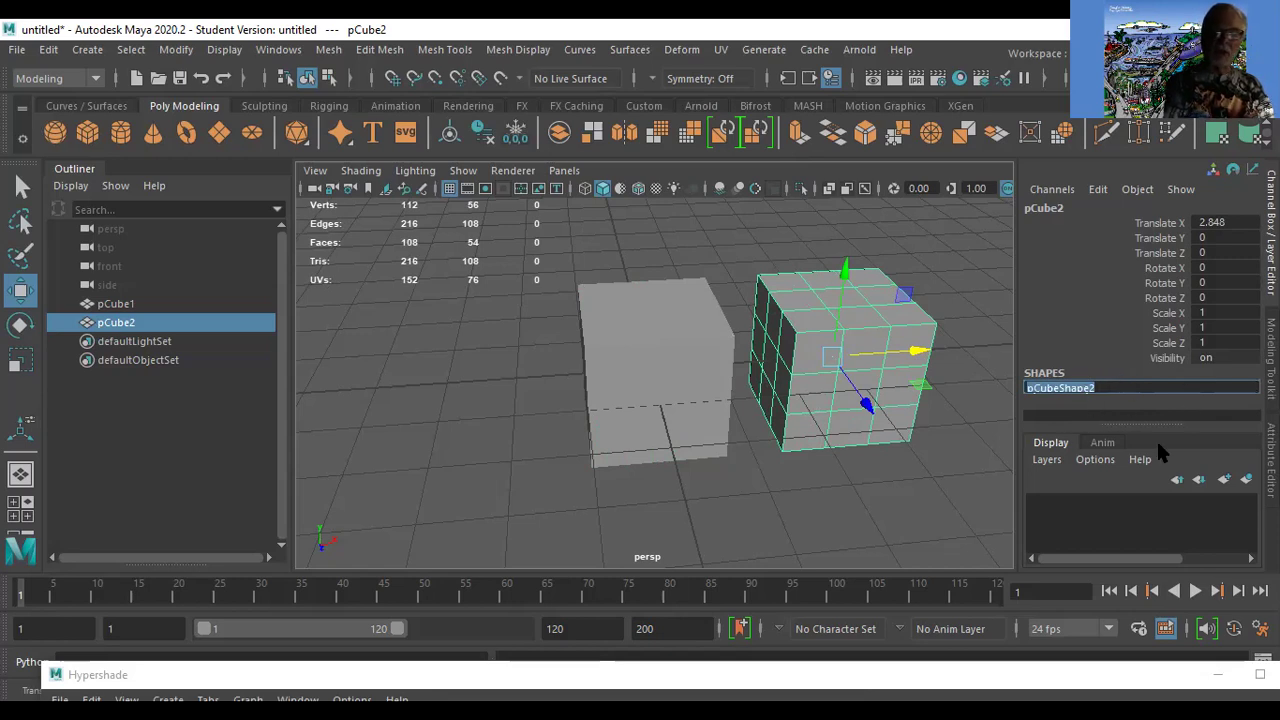
click(672, 340)
scroll(1089, 420, down, 1)
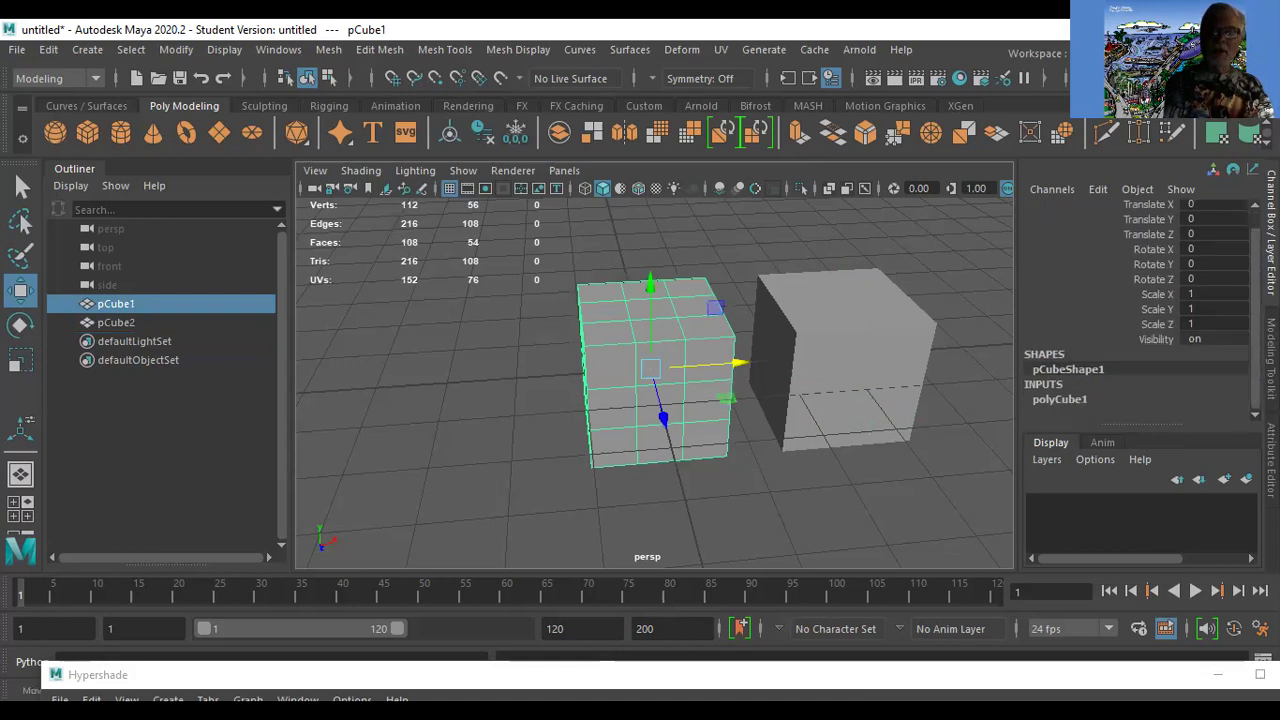
scroll(1140, 310, down, 5)
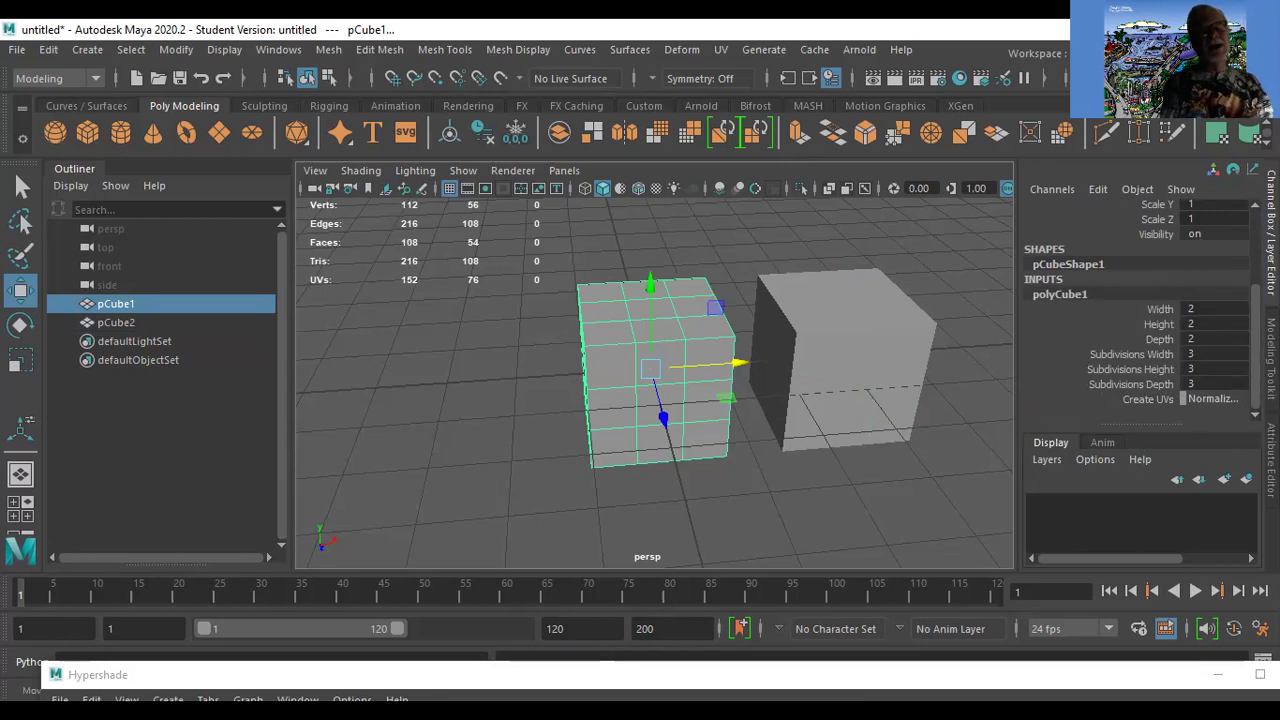
Toggle on snapping to curves, points and view planes, and move the duplicate cube along X to 1.
click(892, 384)
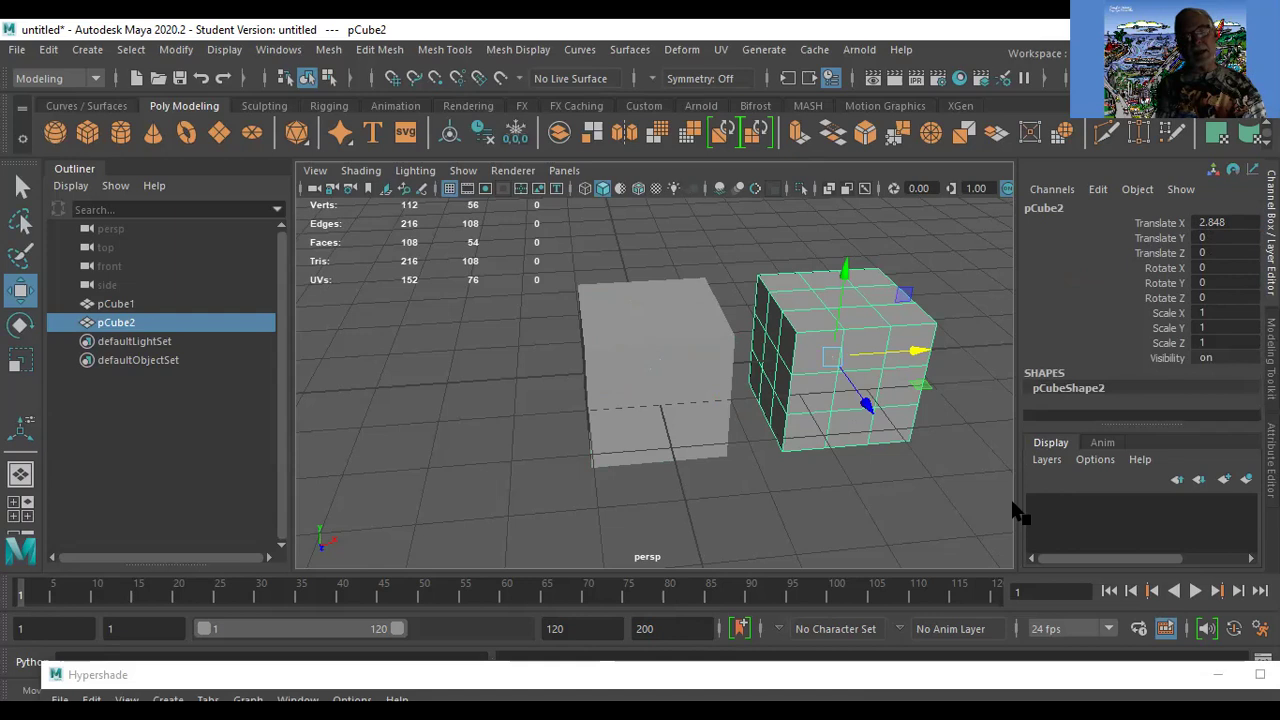
click(476, 79)
click(438, 79)
click(411, 79)
drag(922, 352, 929, 354)
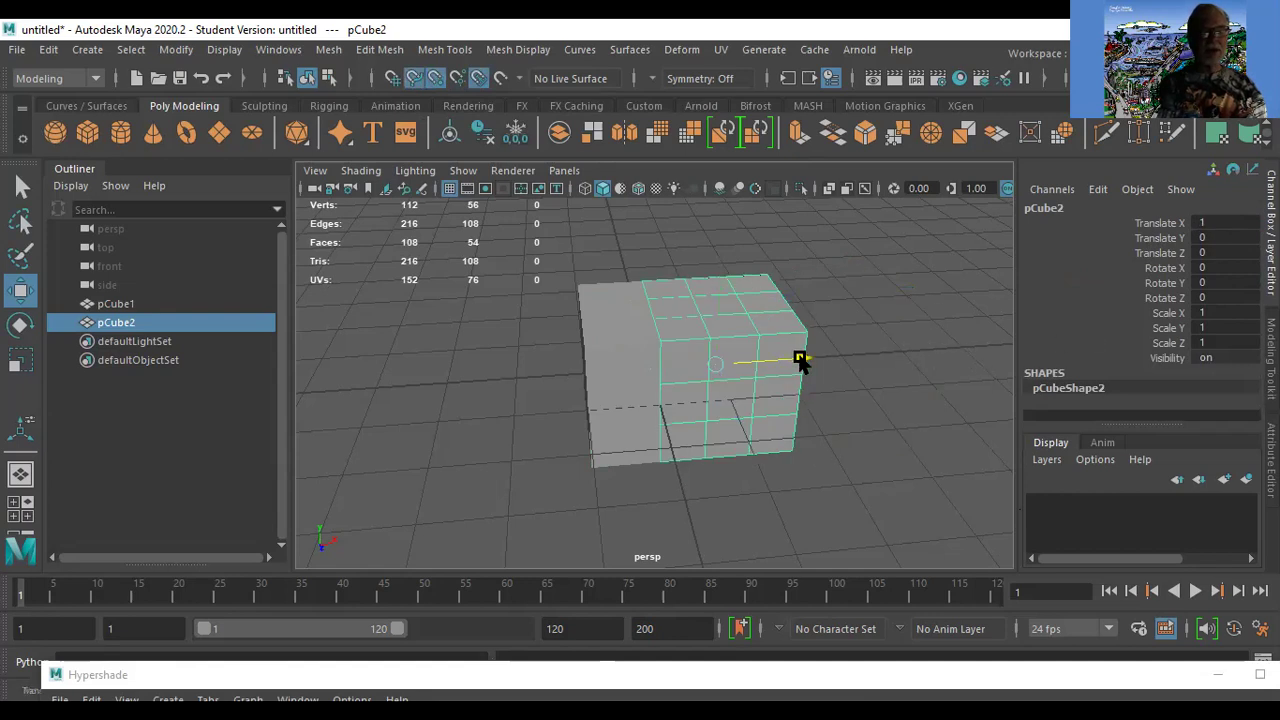
Try to move the duplicate cube farther along X with snapping on, undoing the first attempts.
drag(800, 362, 334, 433)
key(ctrl+z)
key(shift+z)
key(ctrl+z)
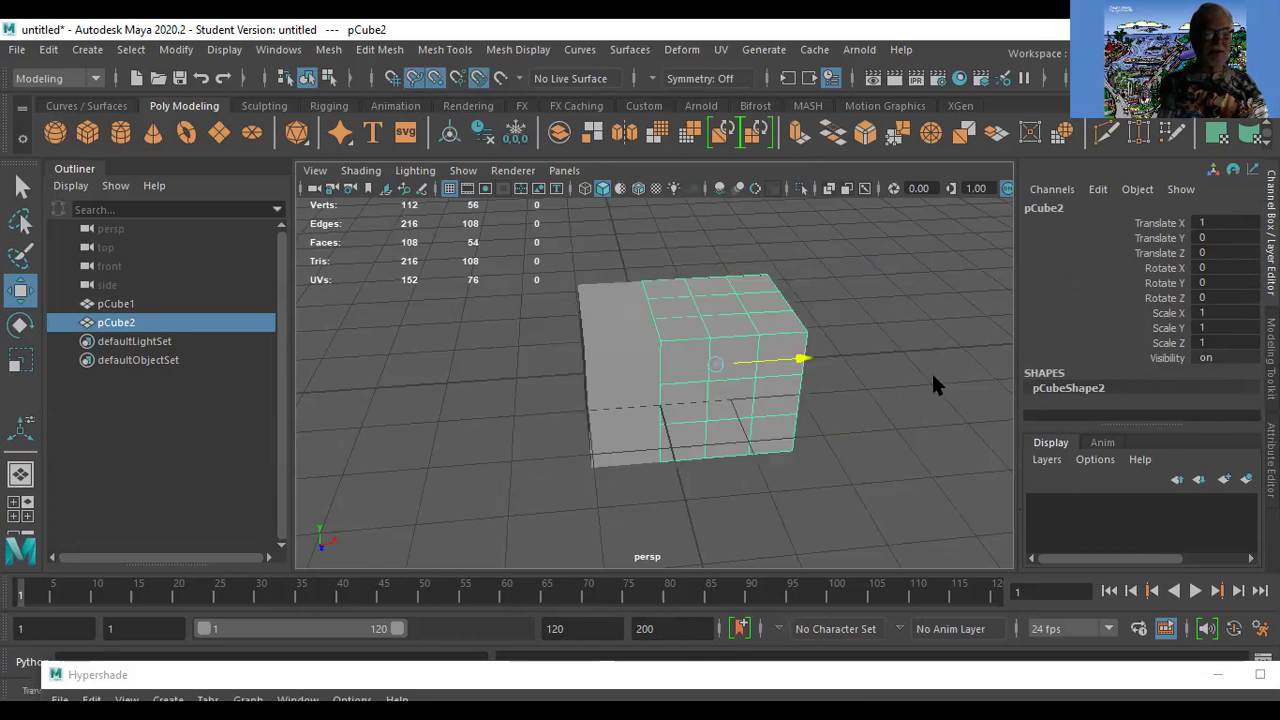
alt+right_drag(893, 390, 672, 394)
drag(775, 367, 1016, 370)
drag(770, 364, 984, 335)
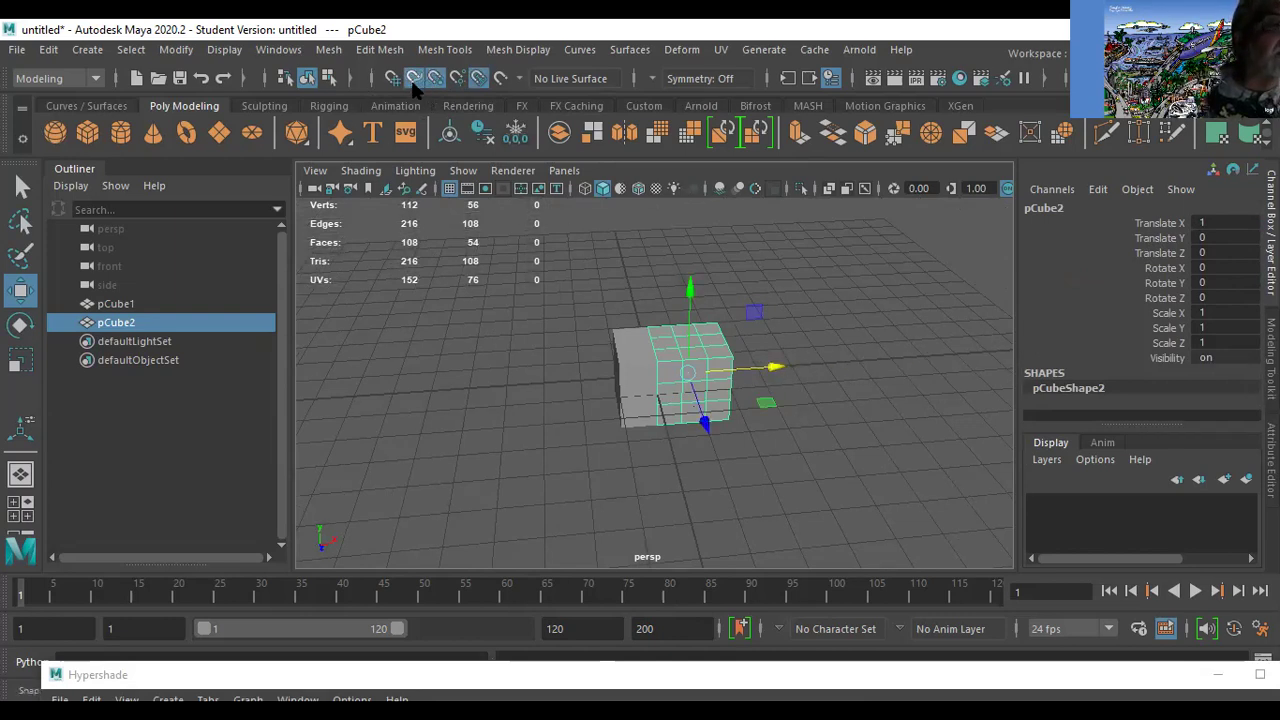
With curve and point snapping off, move the duplicate cube away from pCube1 and set its Translate X to 4.
drag(775, 367, 871, 392)
click(1225, 222)
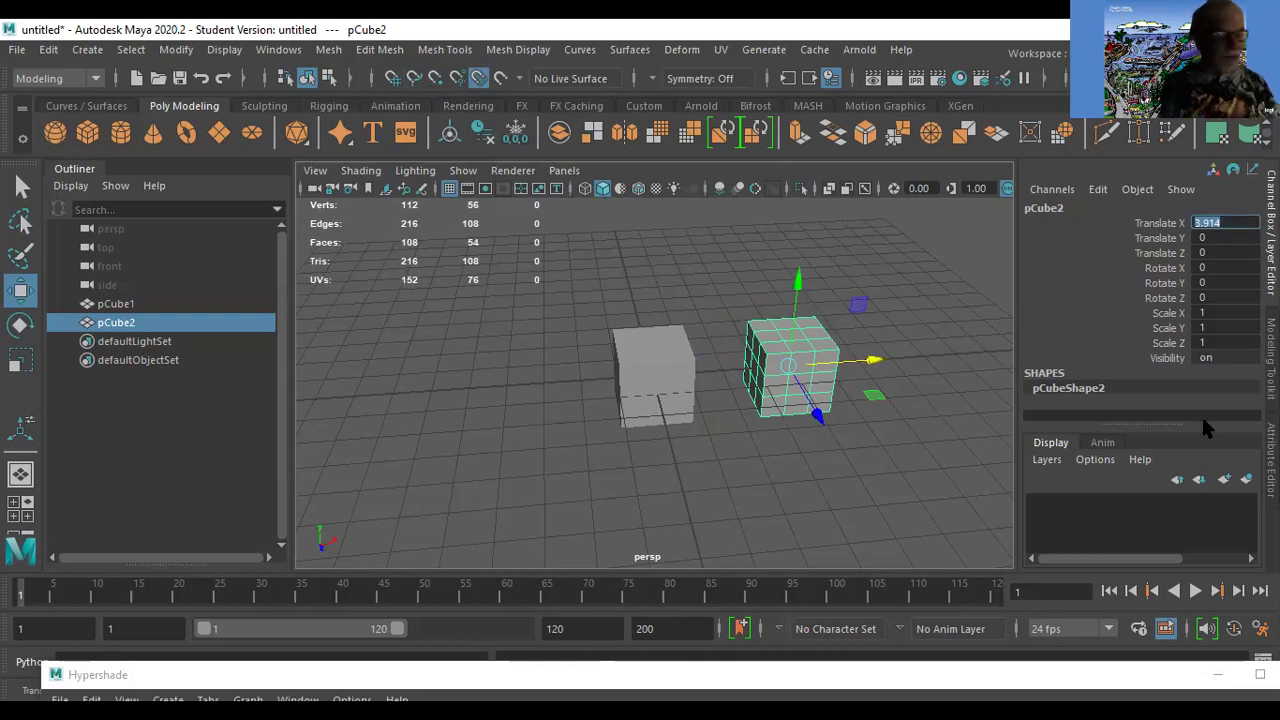
text(4)
key(Return)
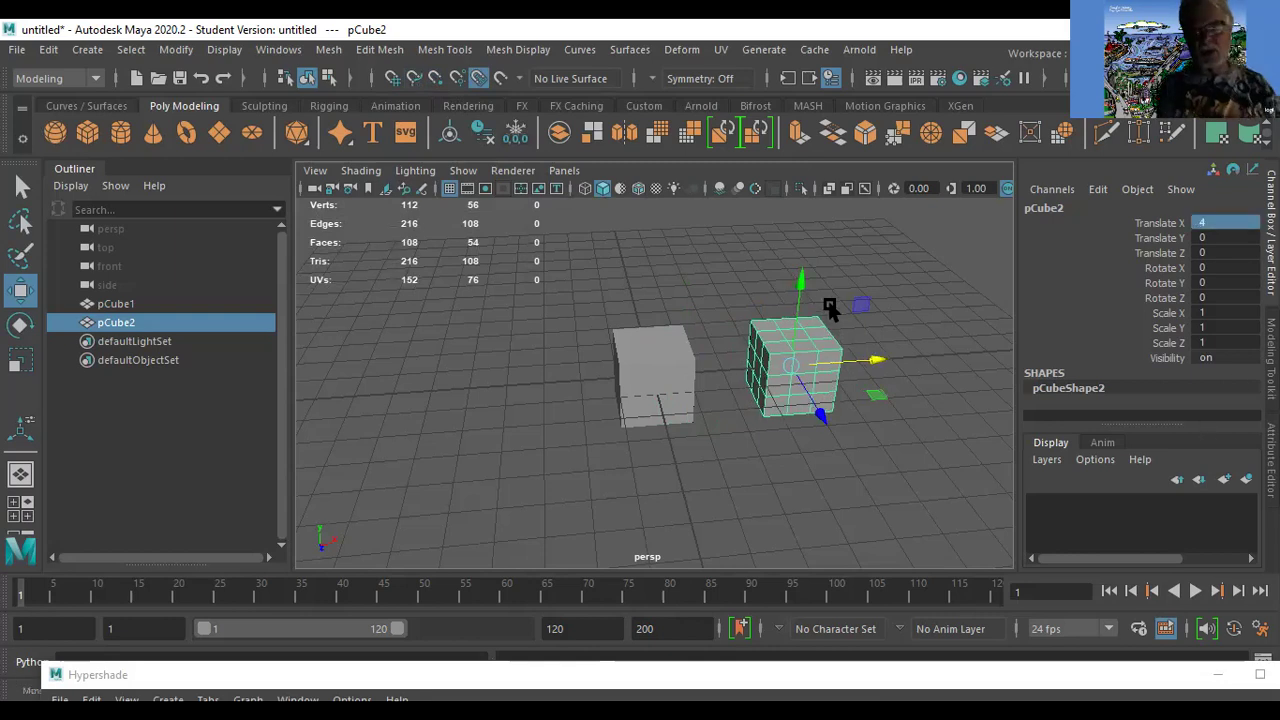
click(912, 276)
click(804, 356)
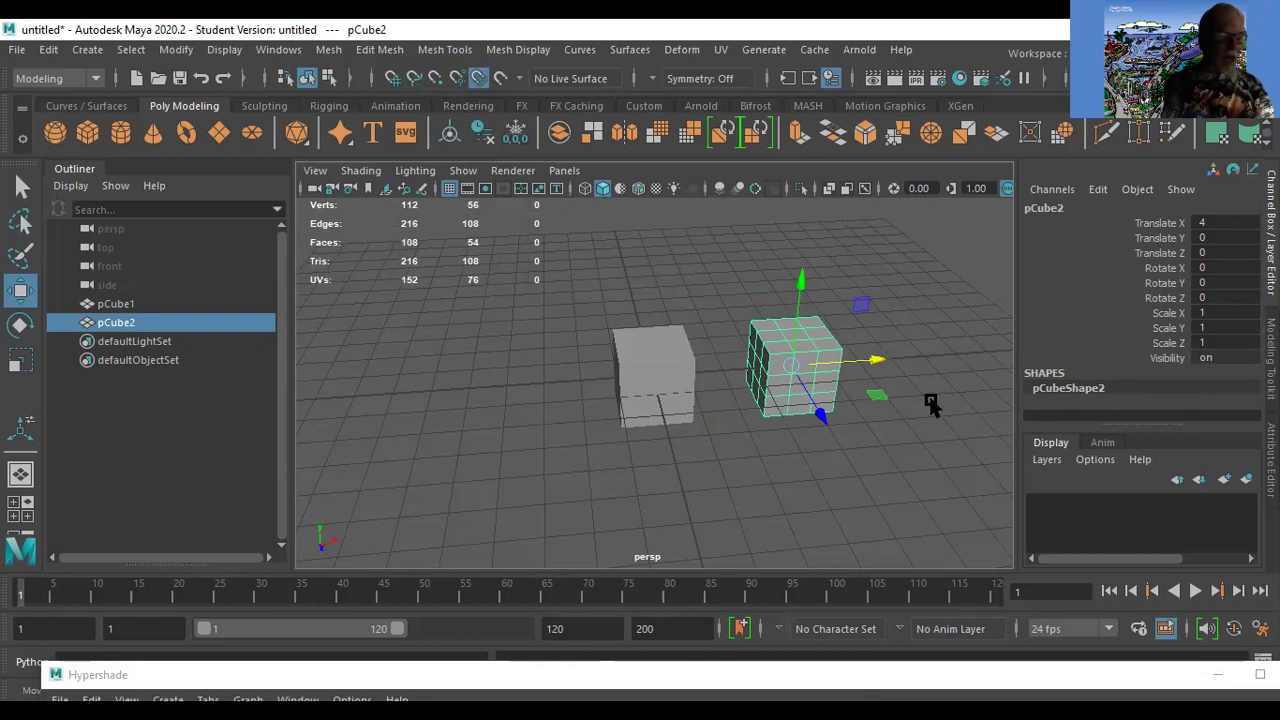
Rotate the duplicate cube about its X axis, set Rotate X to exactly 90, and reselect the cube.
key(e)
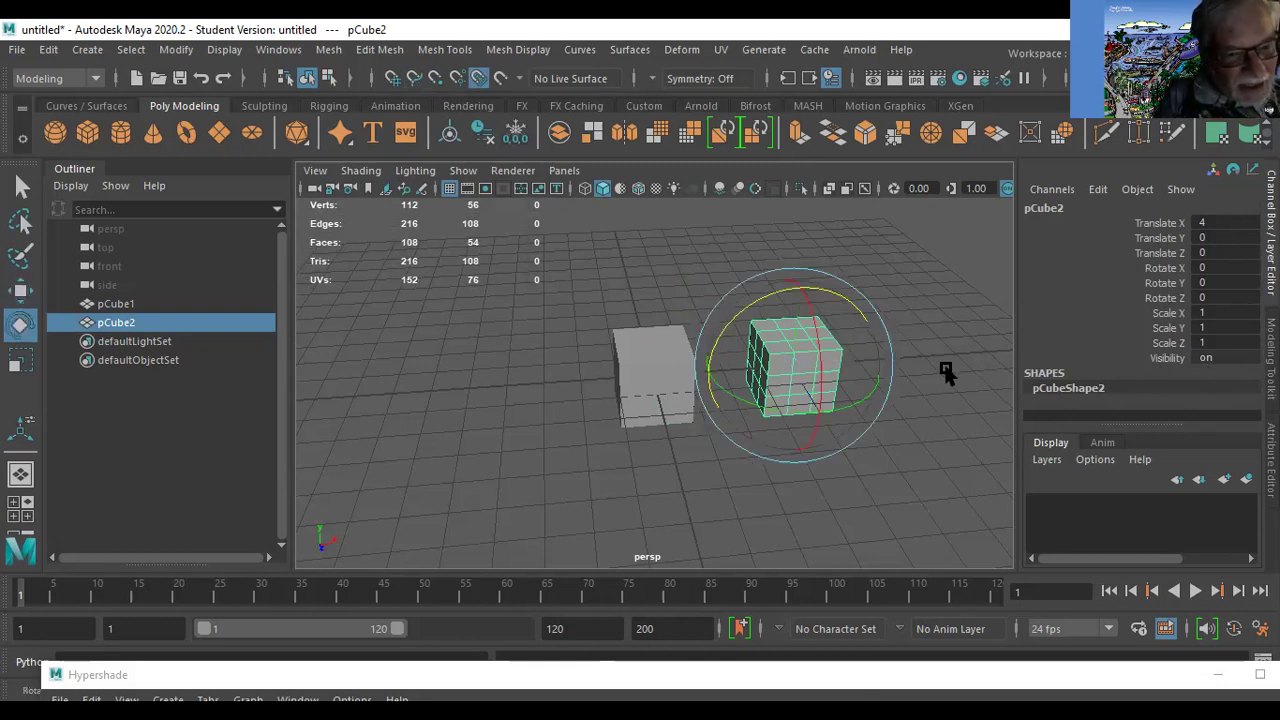
drag(817, 340, 836, 458)
click(1222, 268)
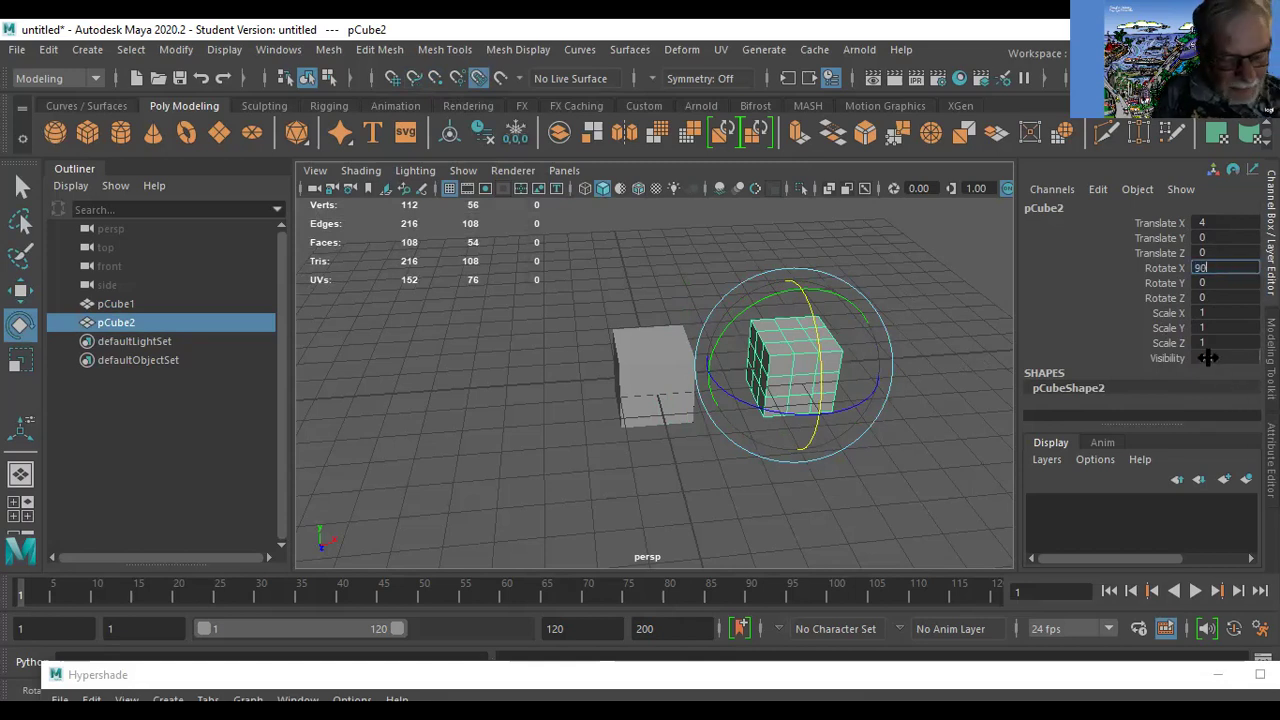
text(90)
key(Return)
click(944, 470)
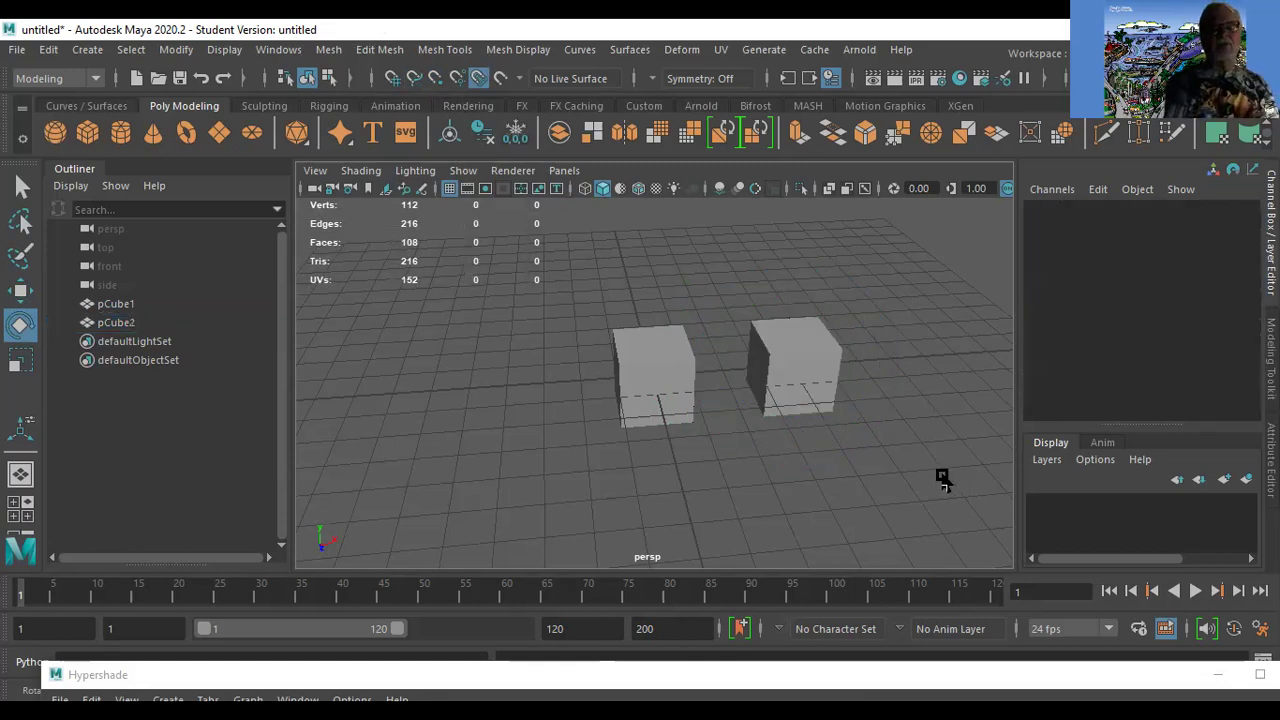
click(824, 367)
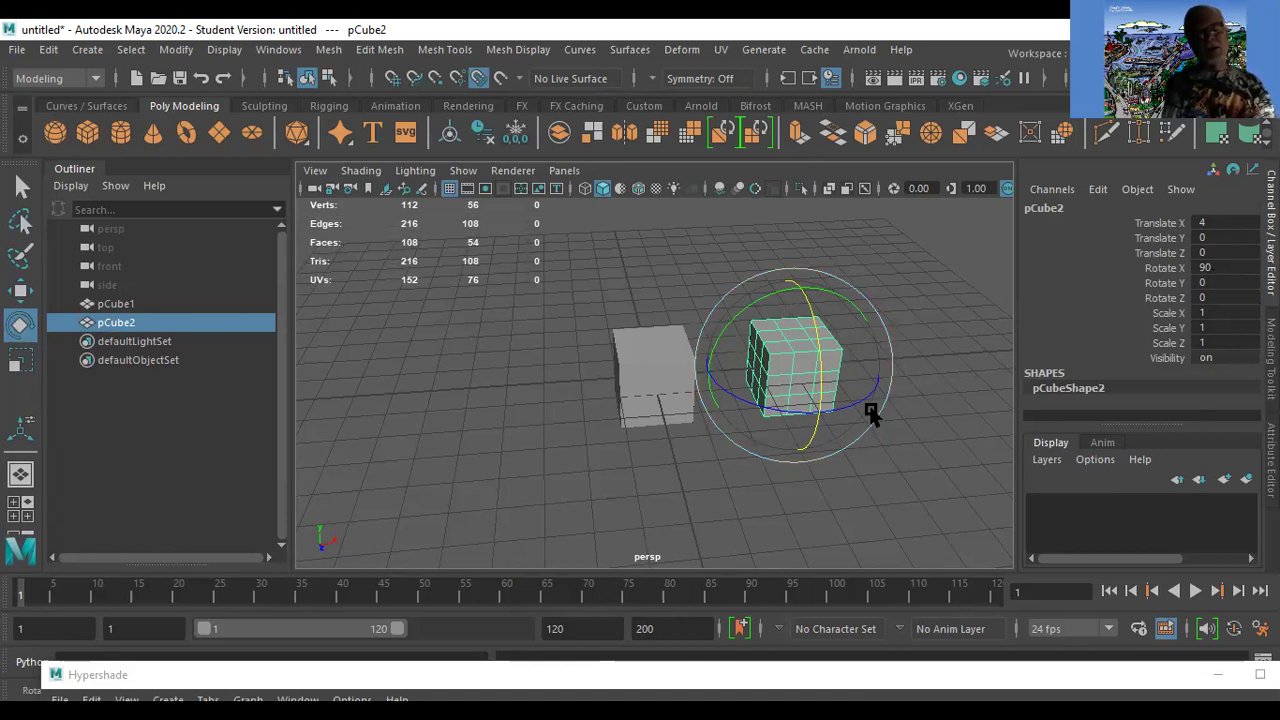
Rotate the duplicate cube about its Y axis, set Rotate Y to exactly 90, and reselect the cube.
drag(869, 402, 757, 400)
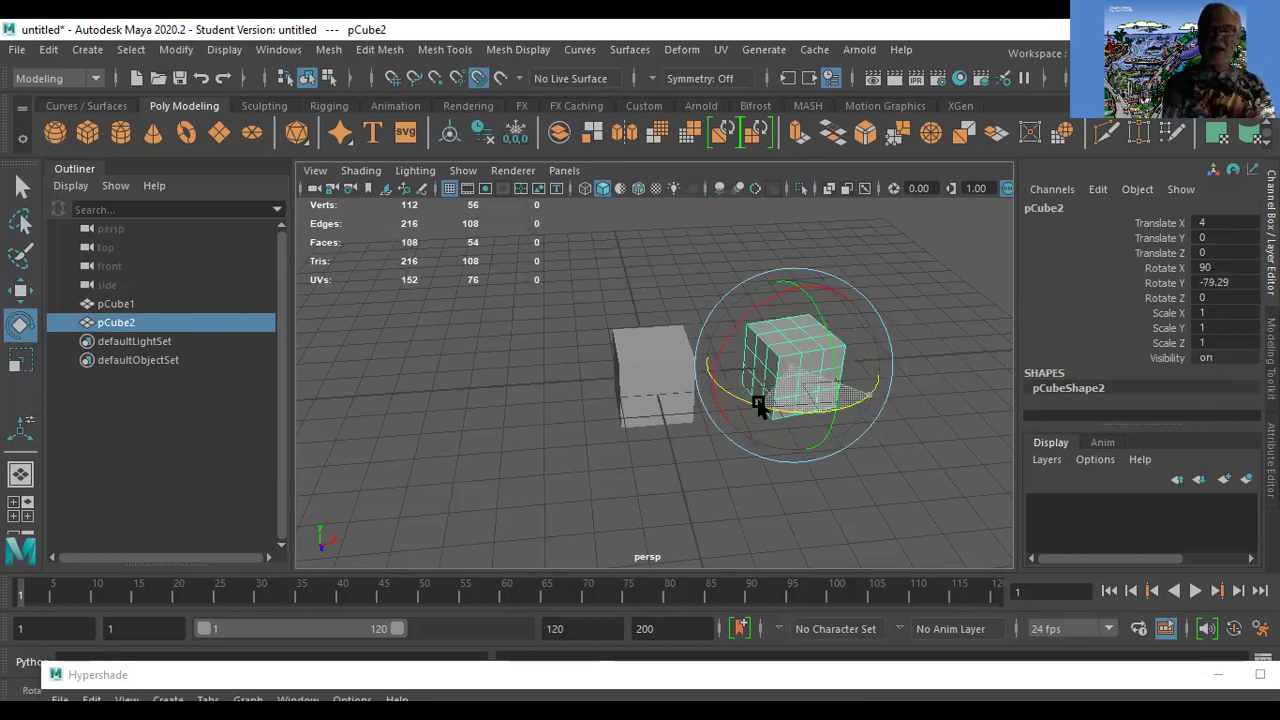
double_click(1224, 282)
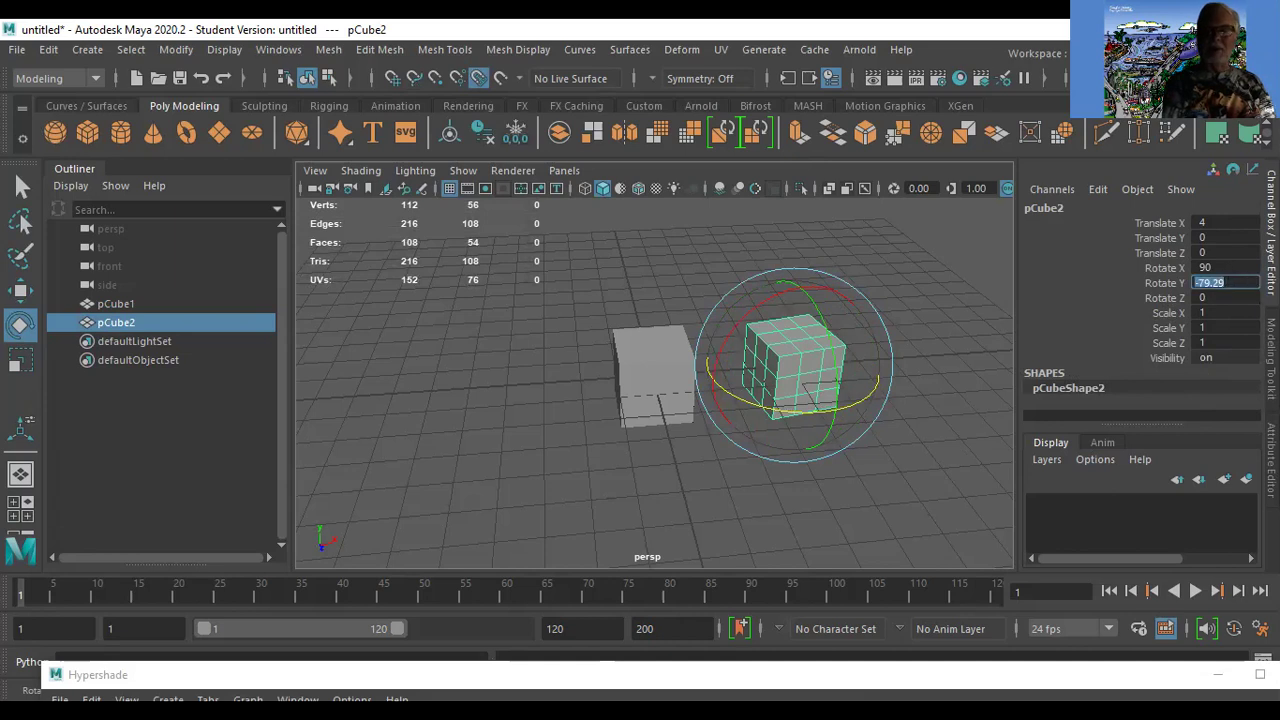
text(9)
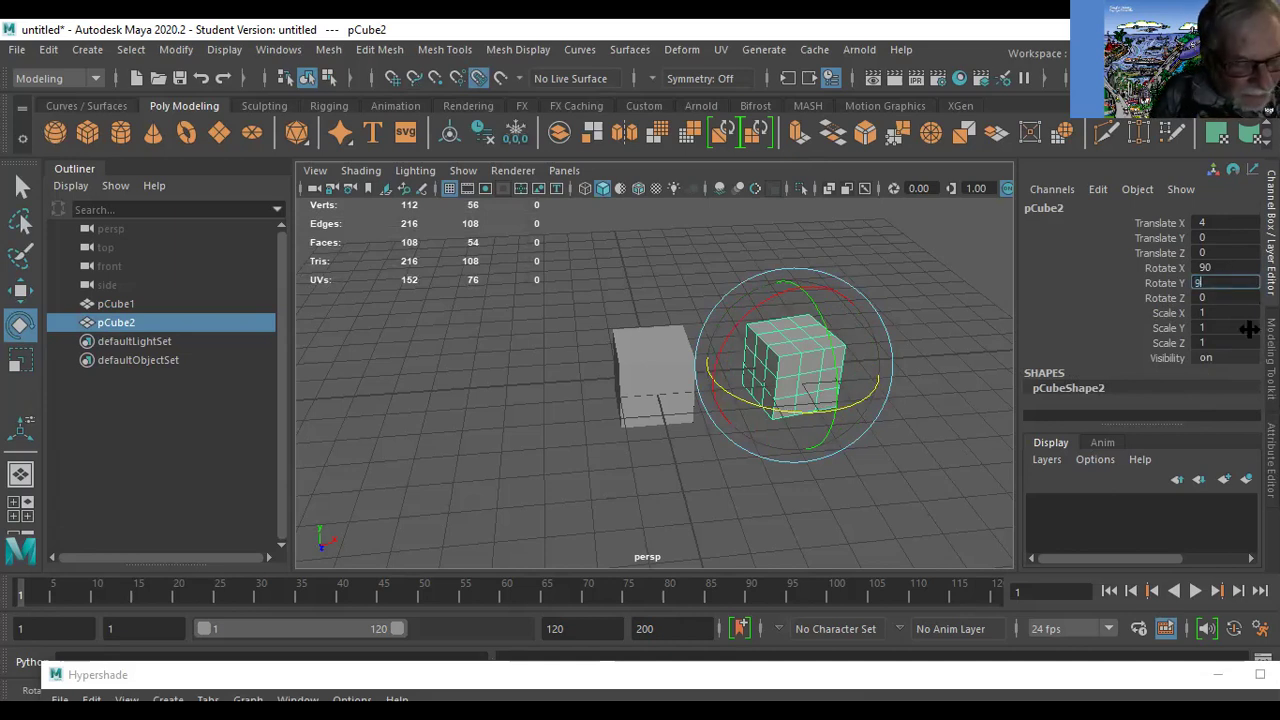
text(0)
key(Return)
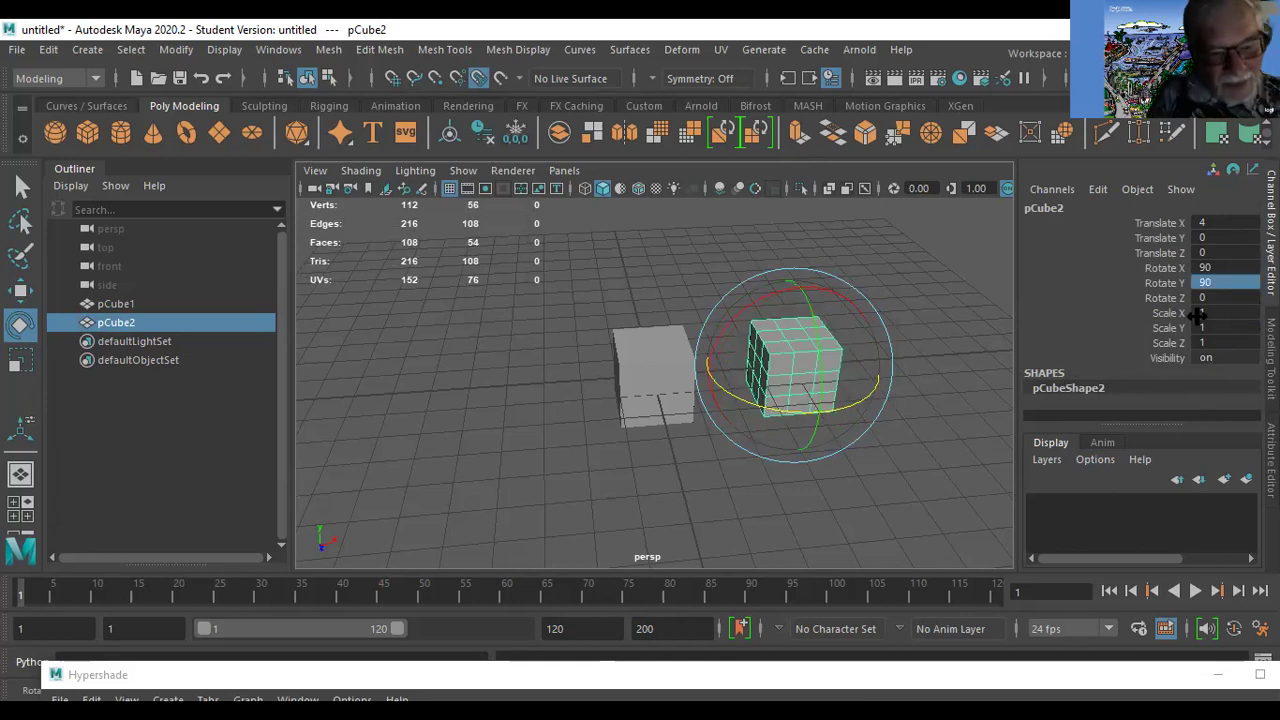
click(873, 466)
click(785, 390)
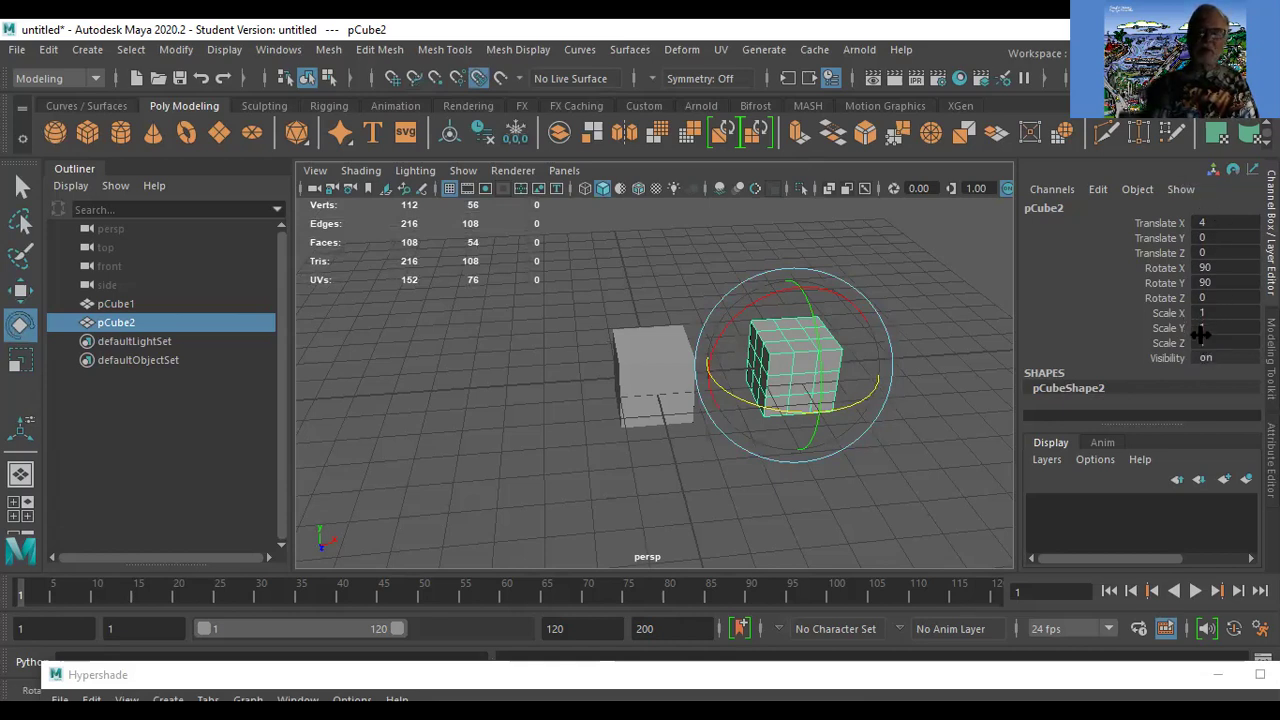
Raise the duplicate cube by setting its Translate Y to 2.
click(966, 343)
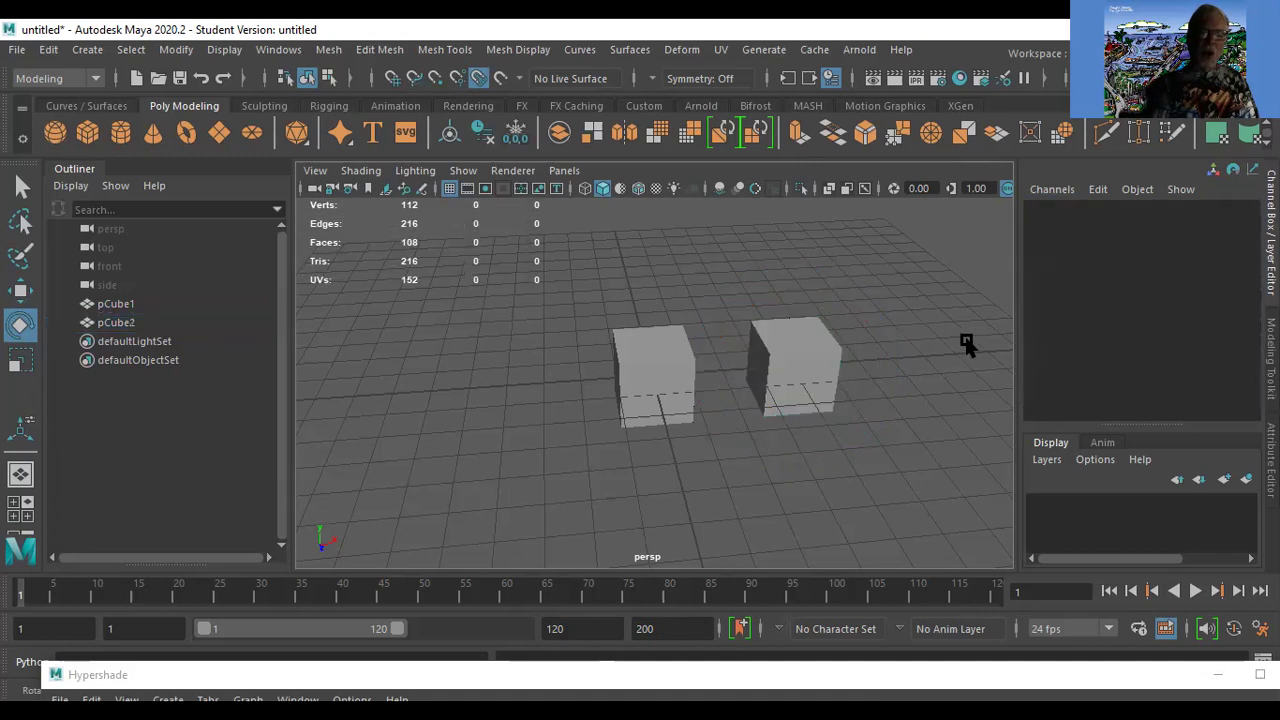
click(822, 376)
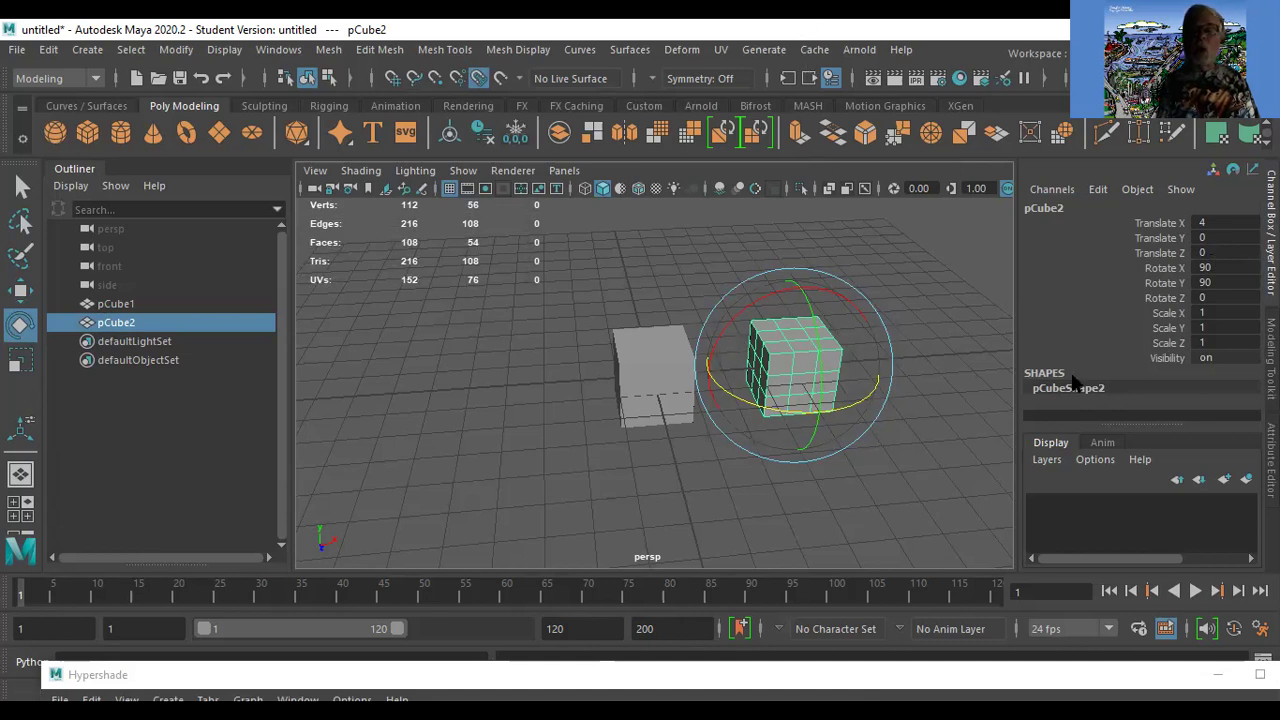
click(1225, 237)
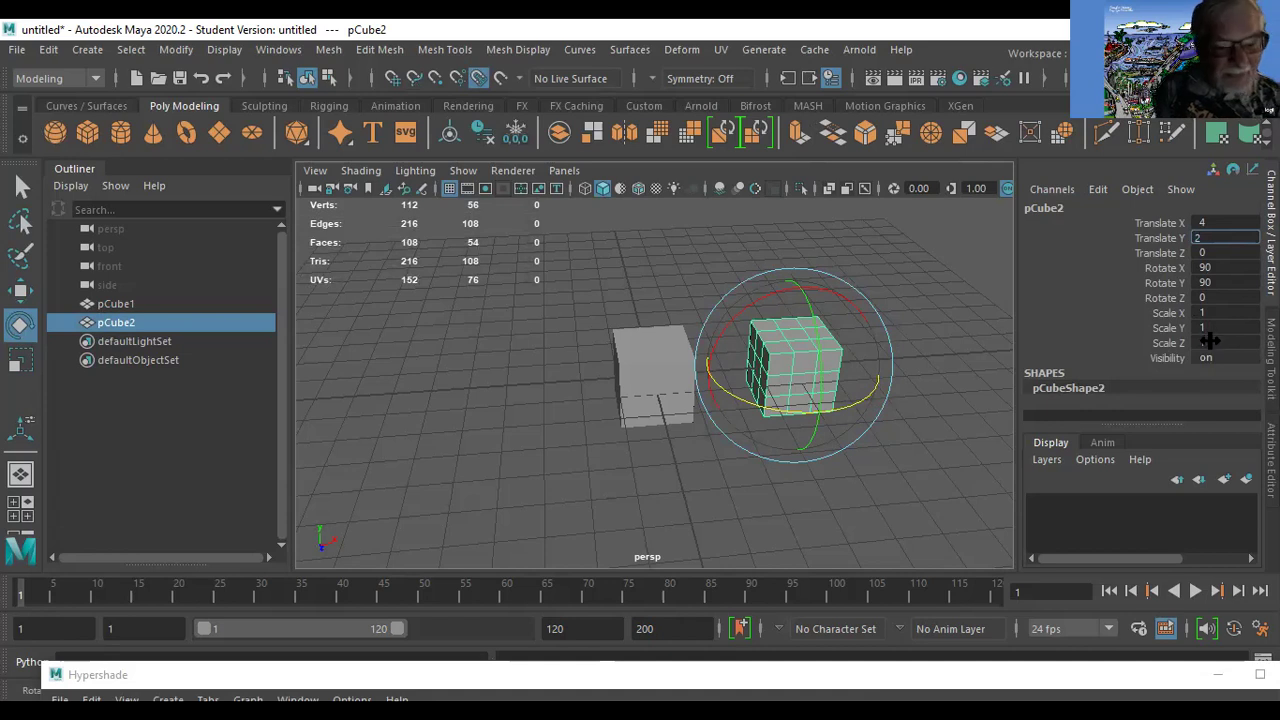
key(Return)
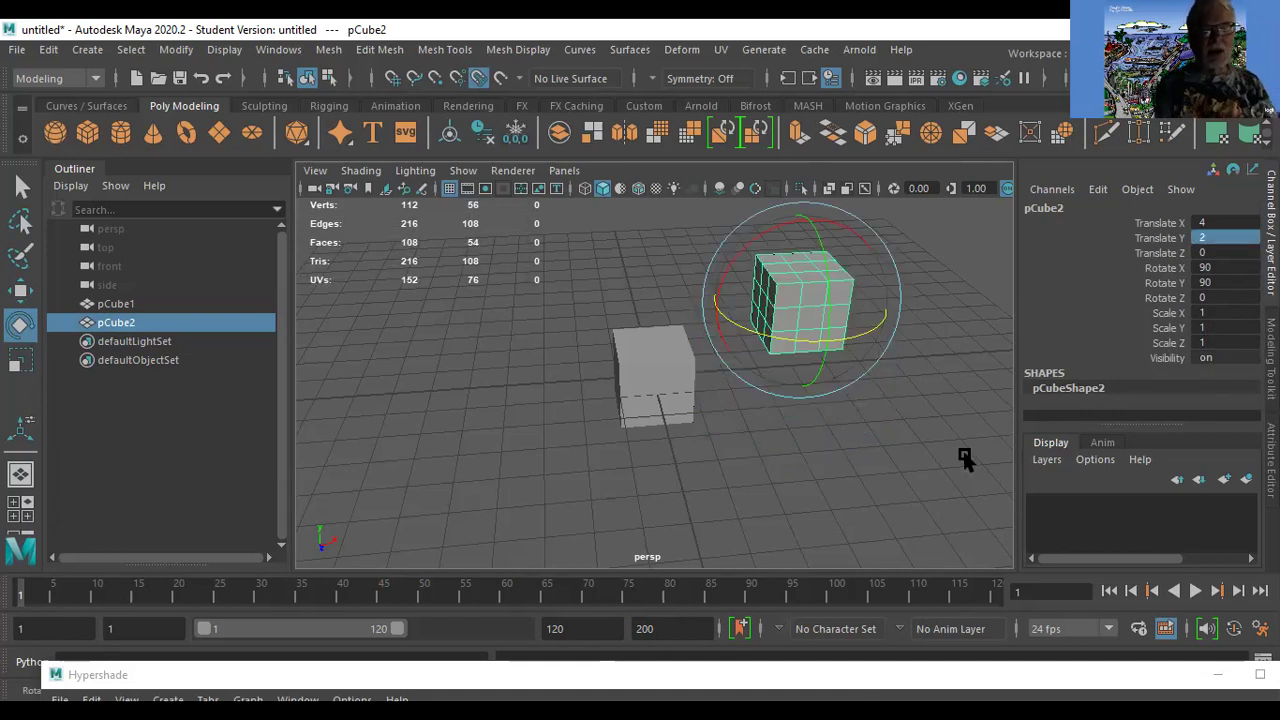
Rotate the duplicate cube about its X axis and set Rotate X to exactly 180.
click(929, 423)
click(834, 306)
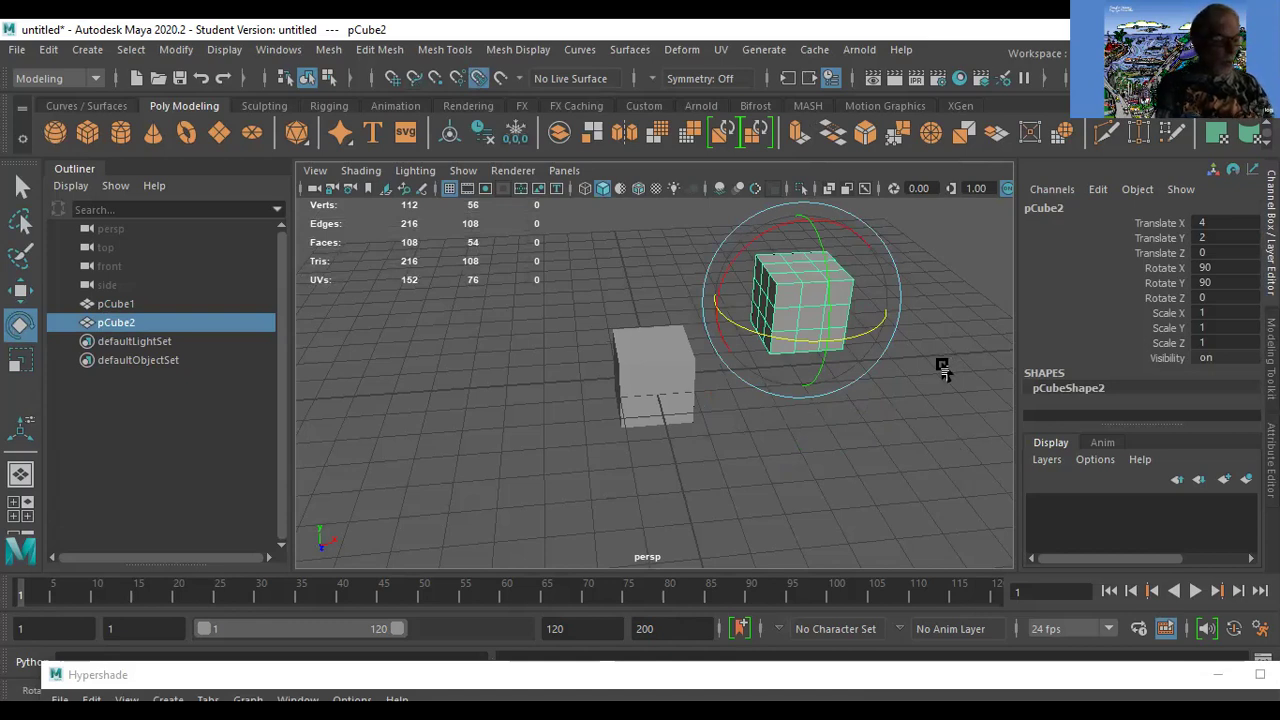
key(w)
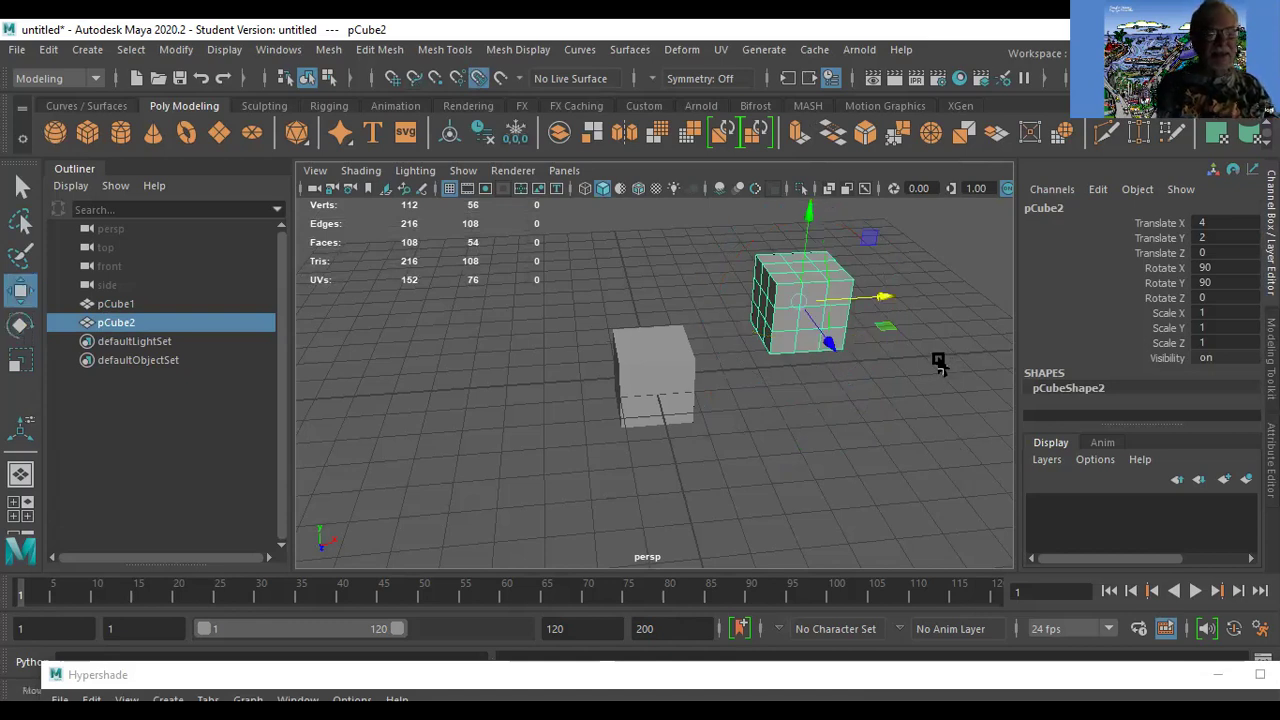
click(923, 408)
click(795, 288)
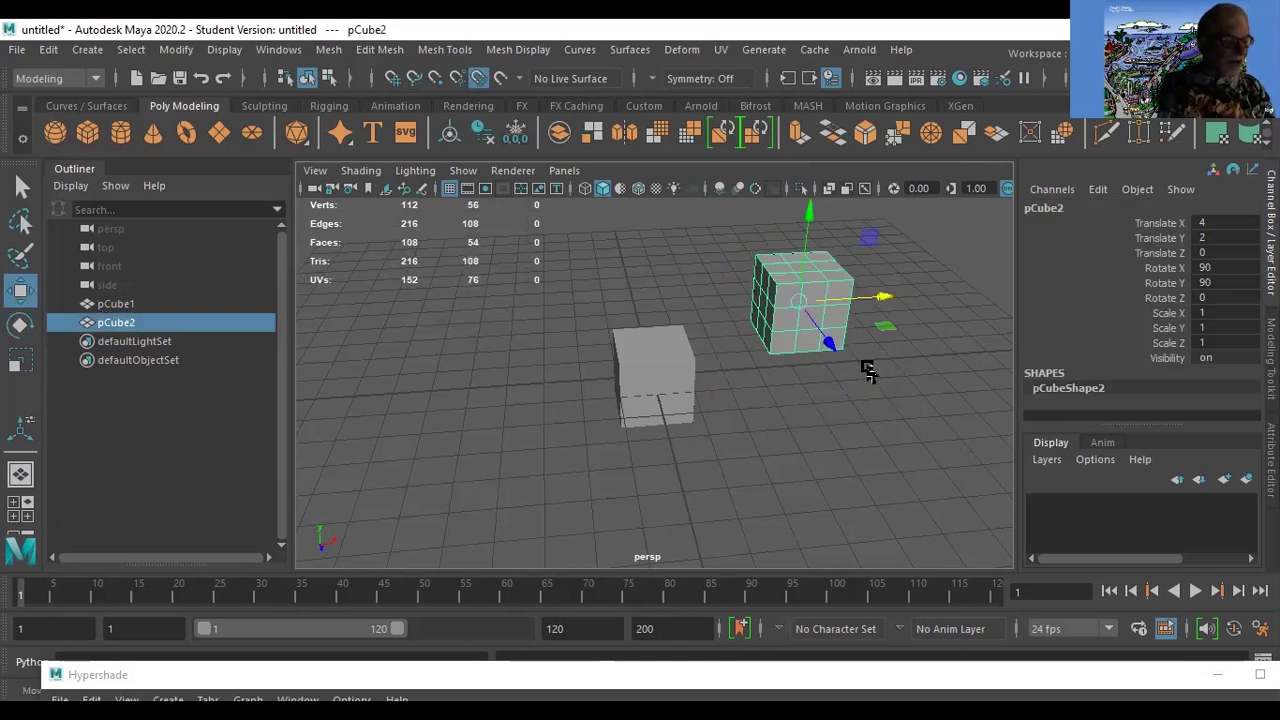
key(e)
drag(730, 276, 846, 209)
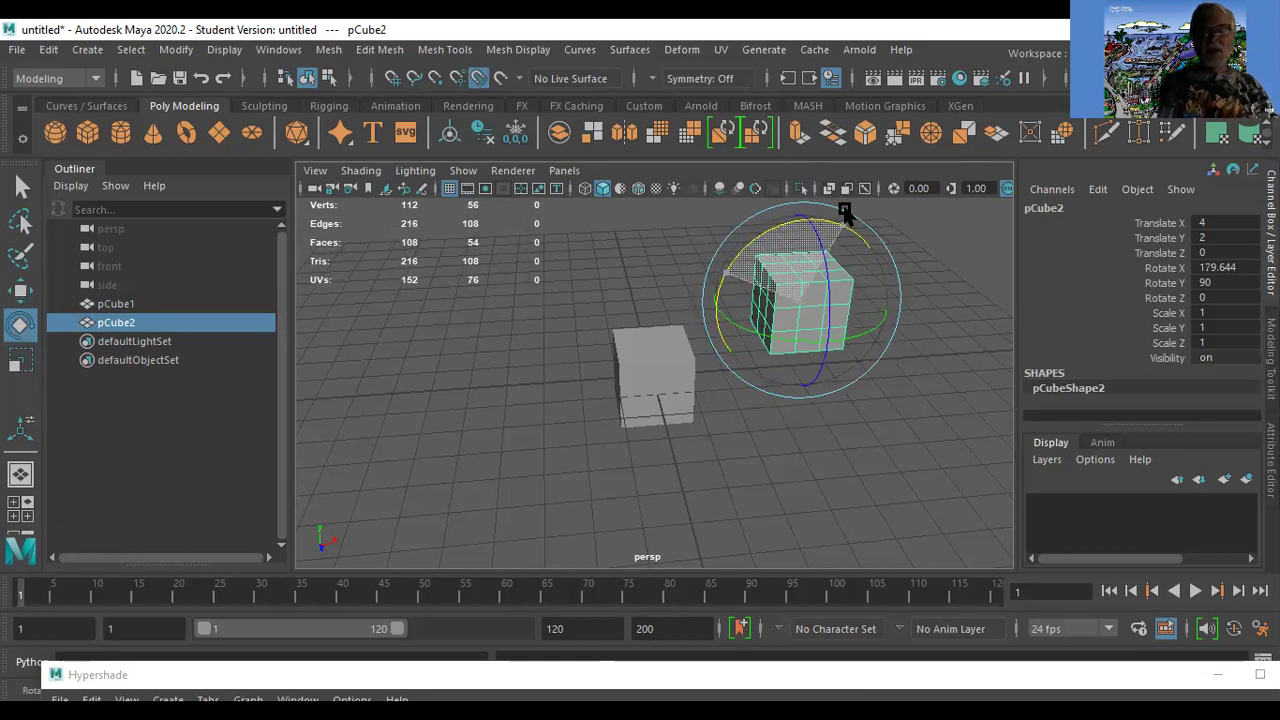
click(1245, 270)
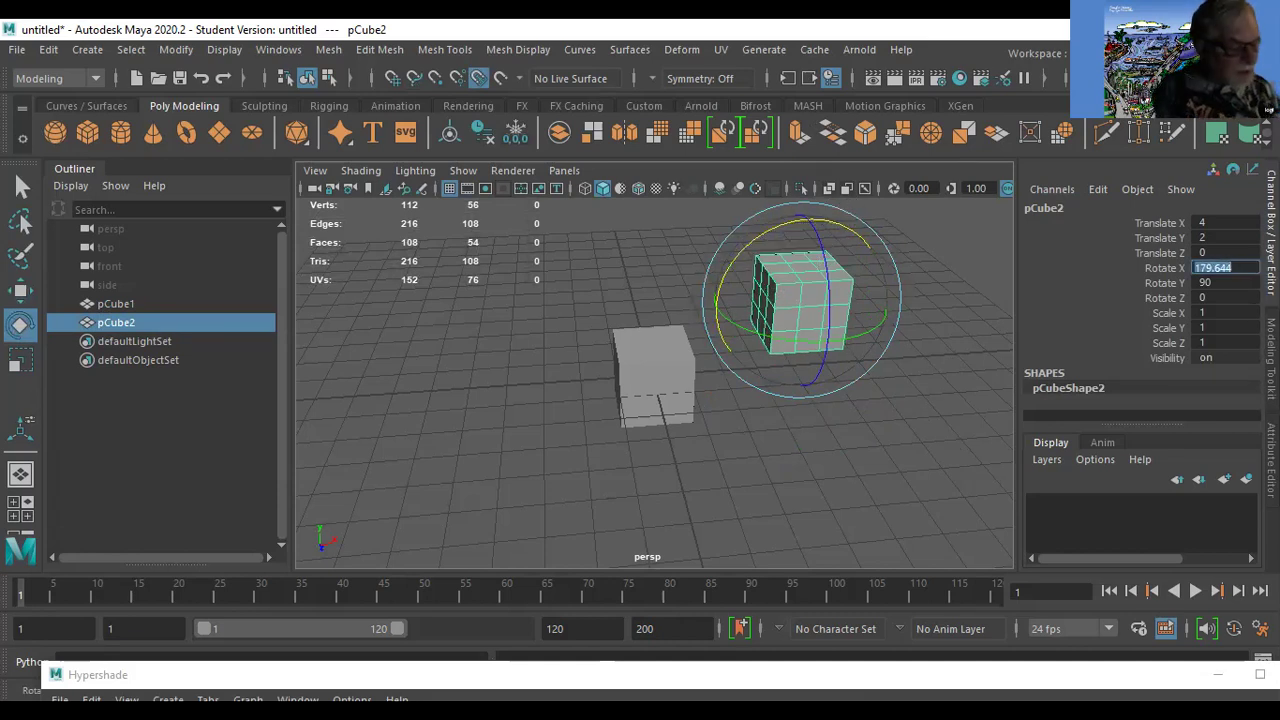
text(180)
key(Return)
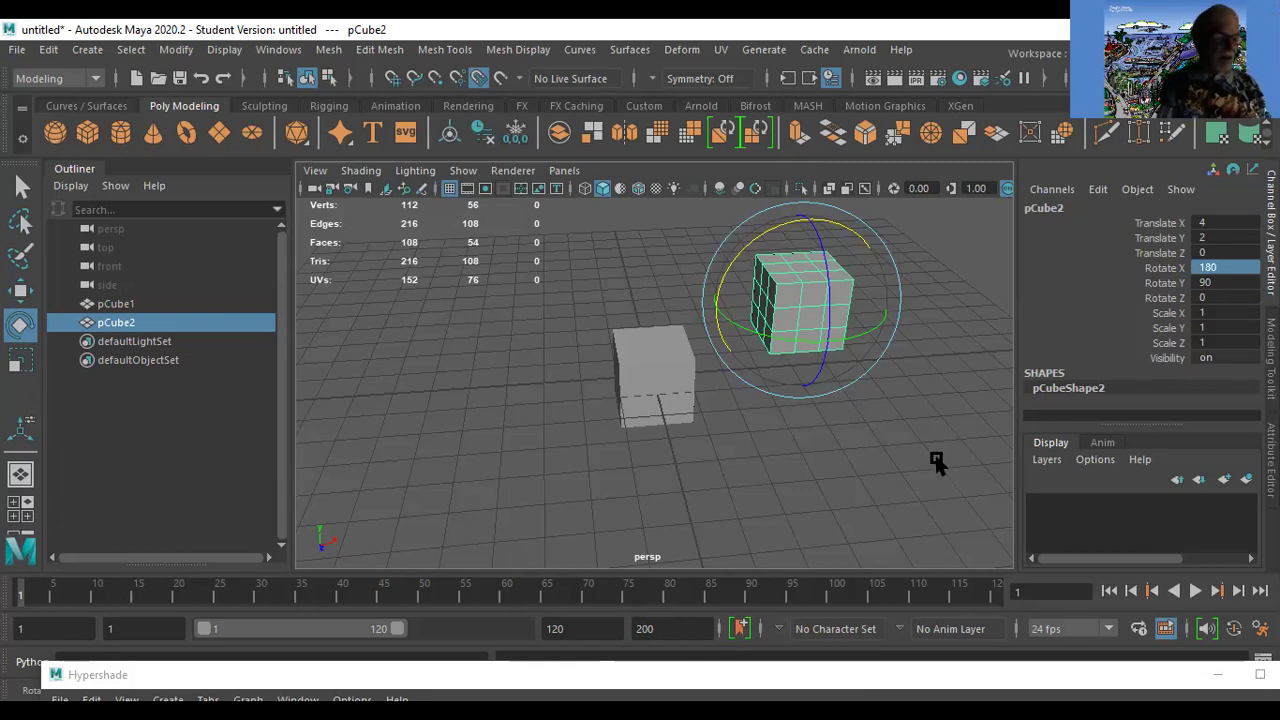
Reselect the duplicate cube and lower it vertically to about 0 in Translate Y, level with pCube1.
key(w)
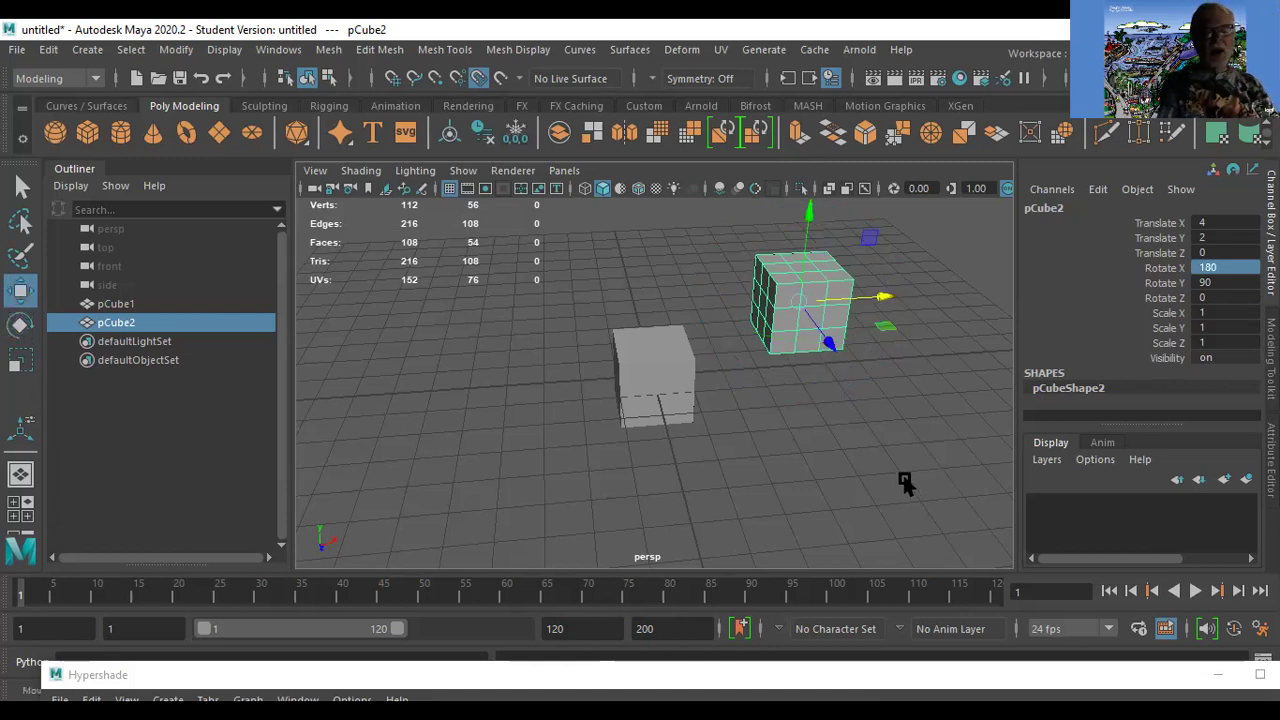
click(890, 465)
click(802, 298)
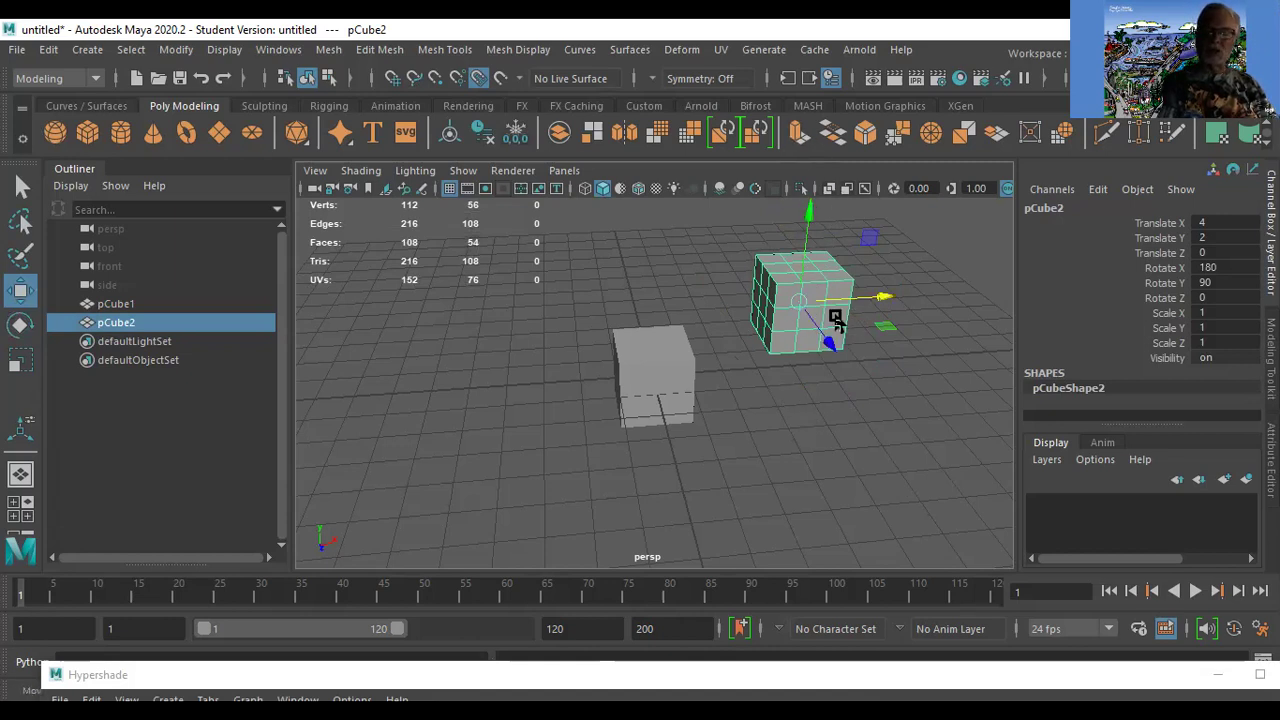
click(917, 440)
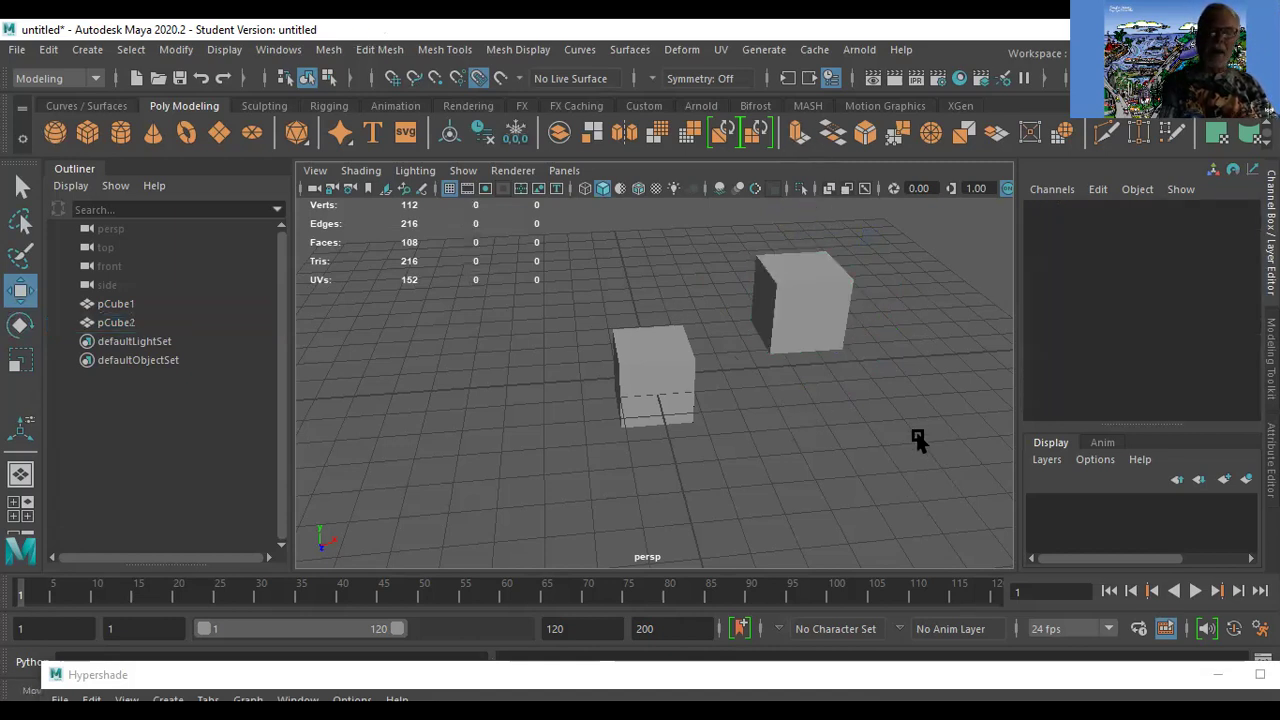
click(843, 323)
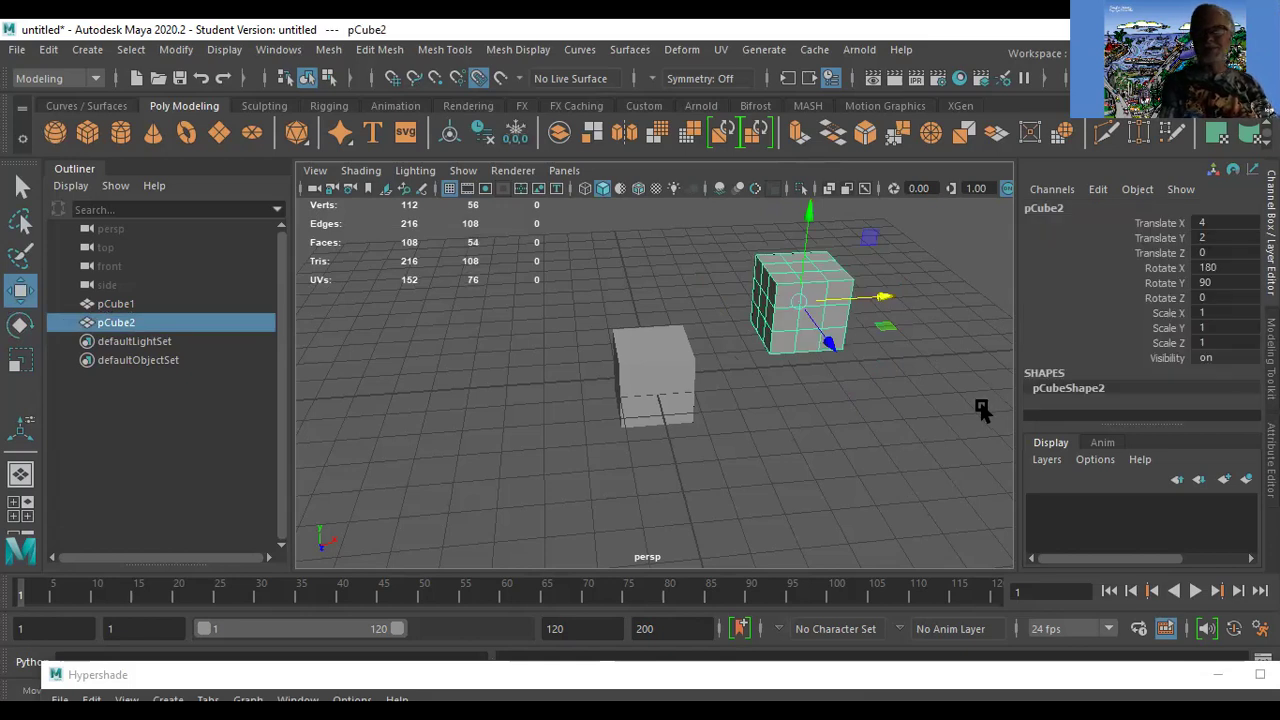
drag(809, 214, 806, 260)
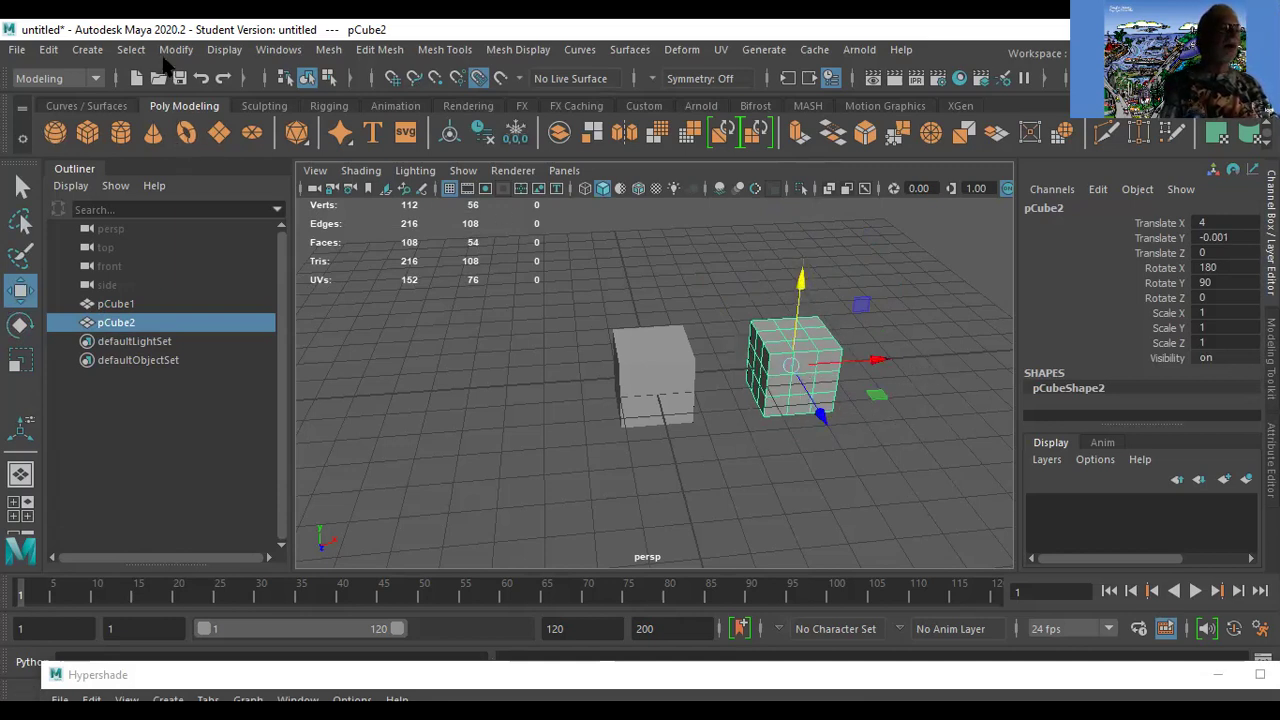
Delete the duplicate cube's history and freeze its transformations at its current position.
click(173, 55)
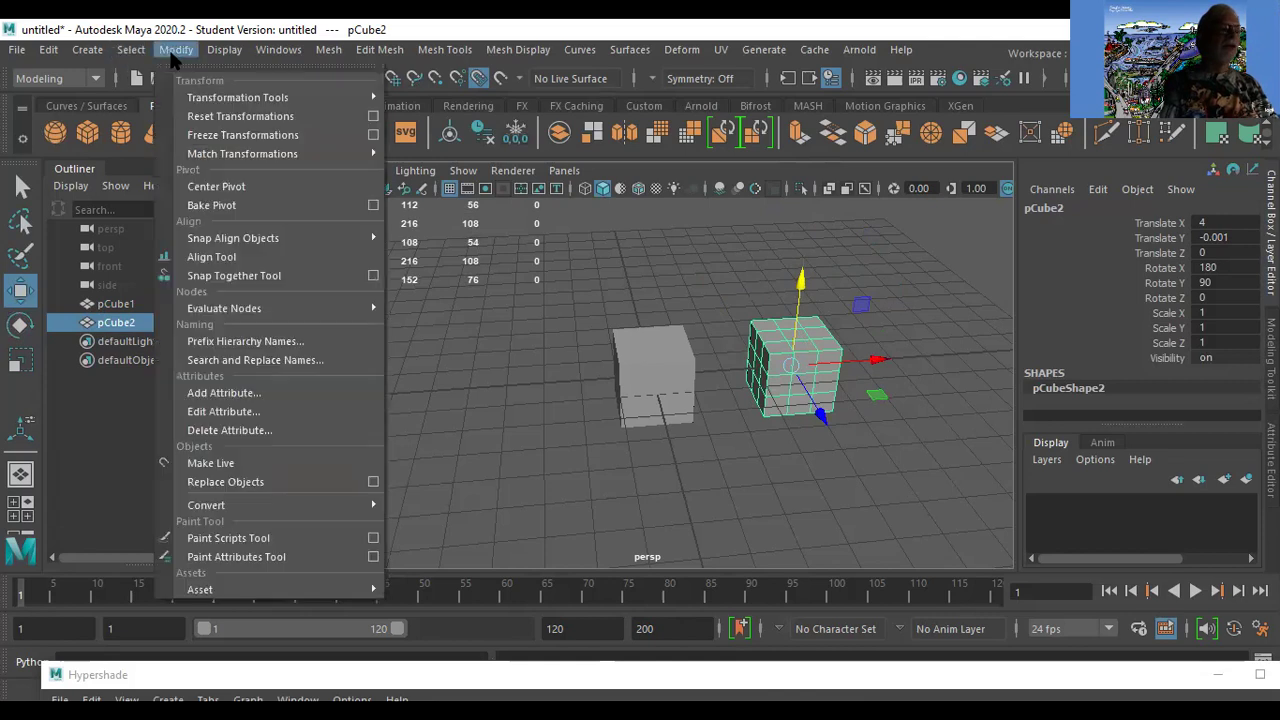
click(173, 50)
click(87, 50)
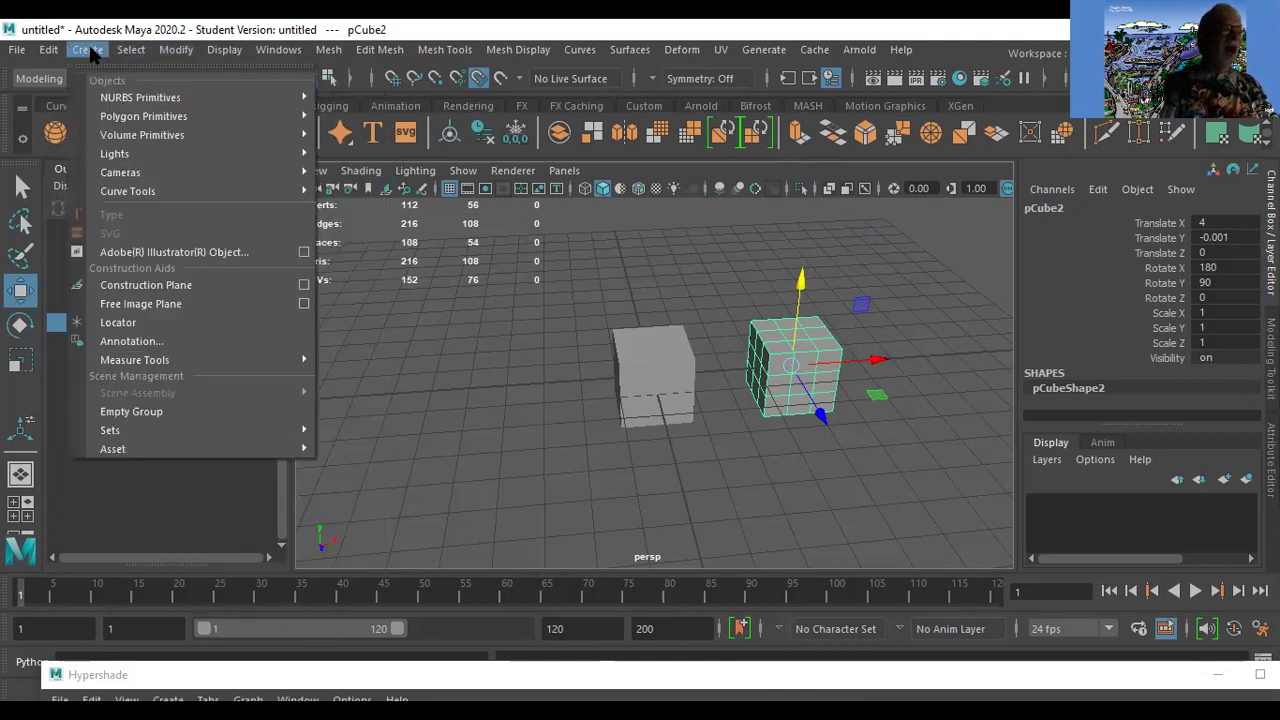
mouse_move(54, 47)
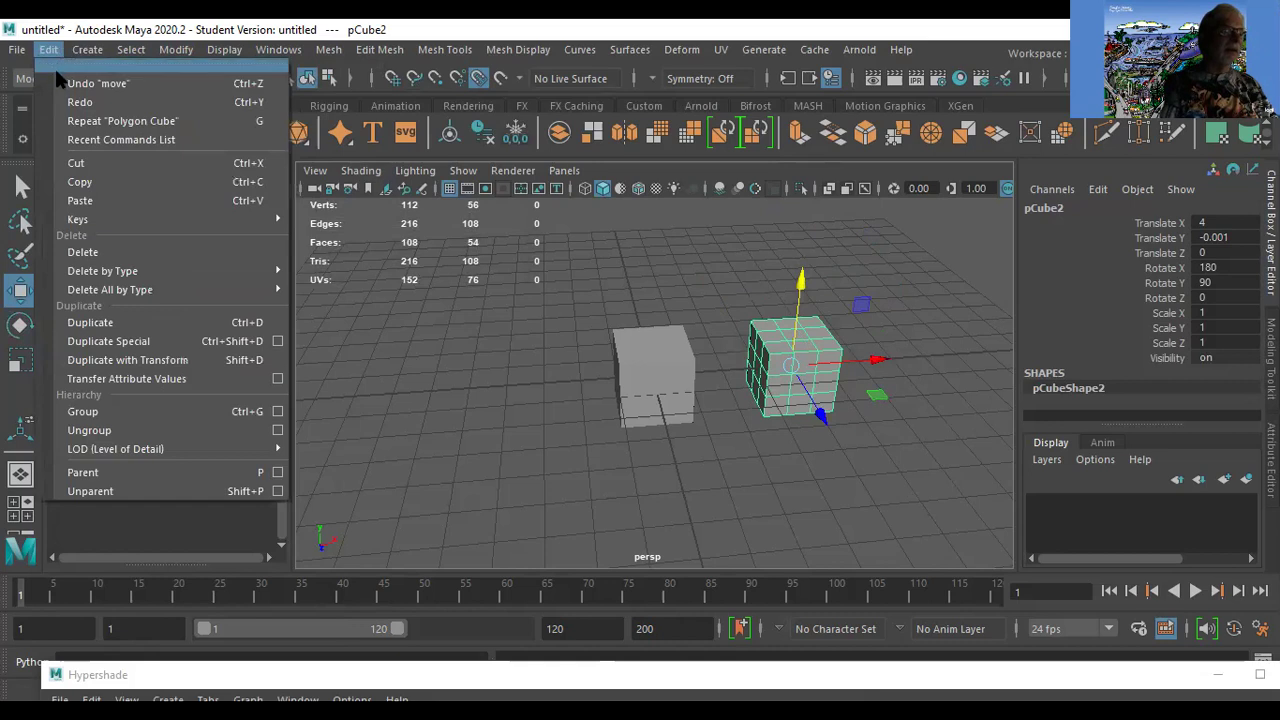
mouse_move(148, 268)
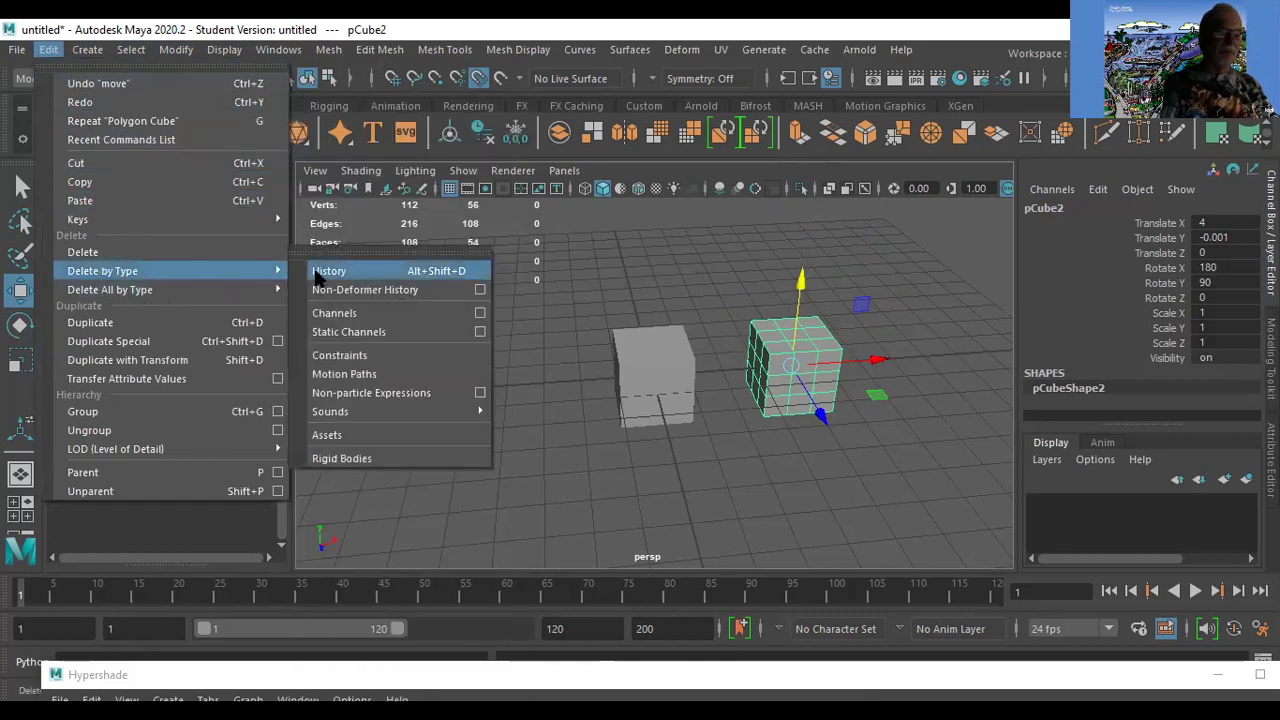
click(320, 272)
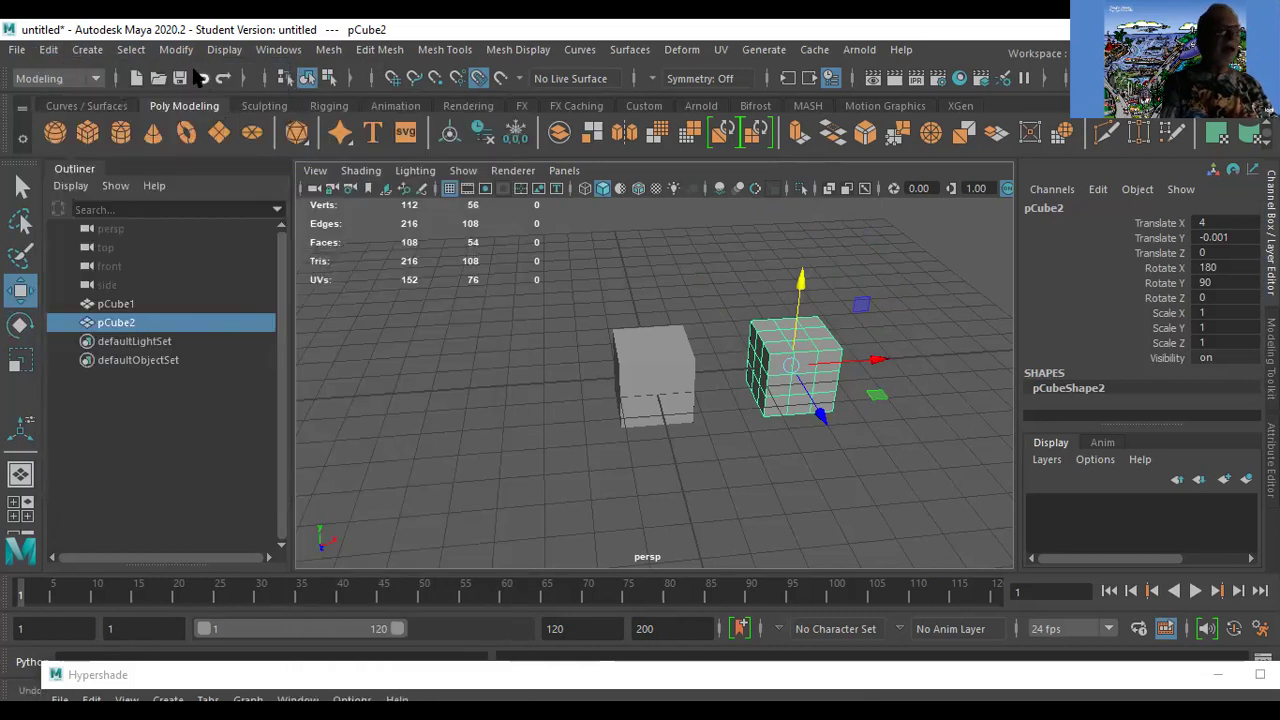
click(176, 52)
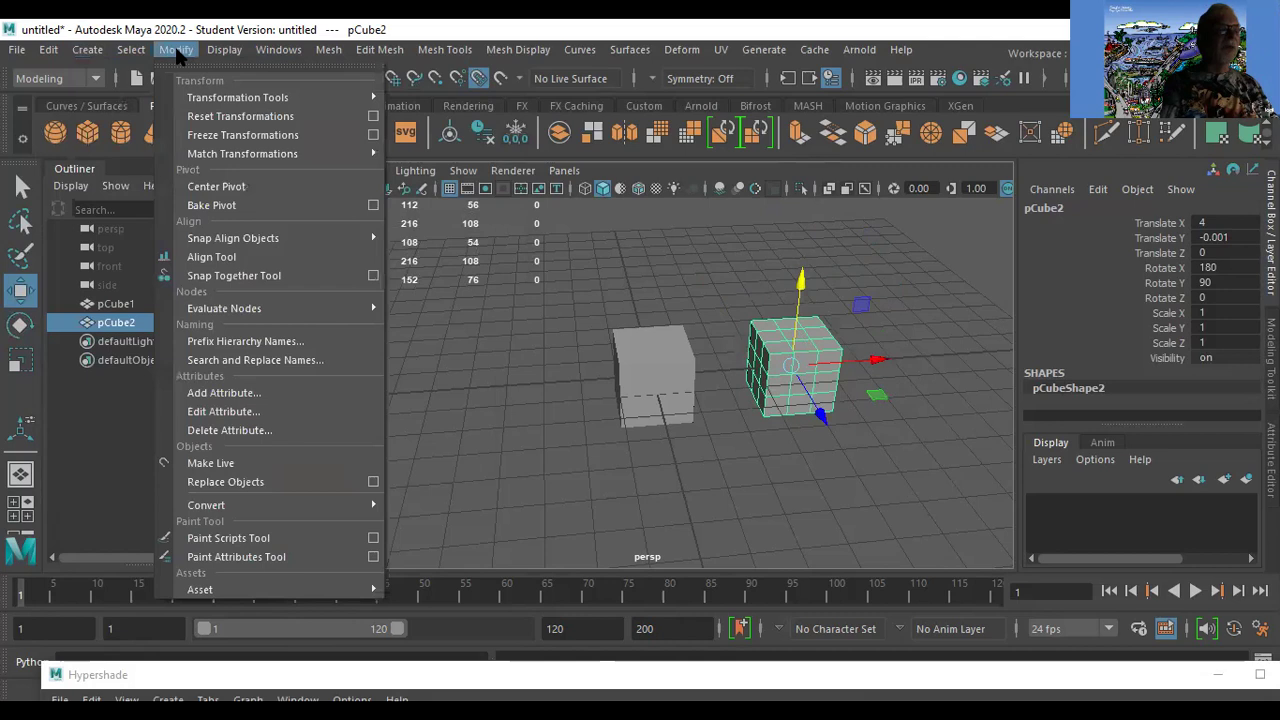
click(250, 138)
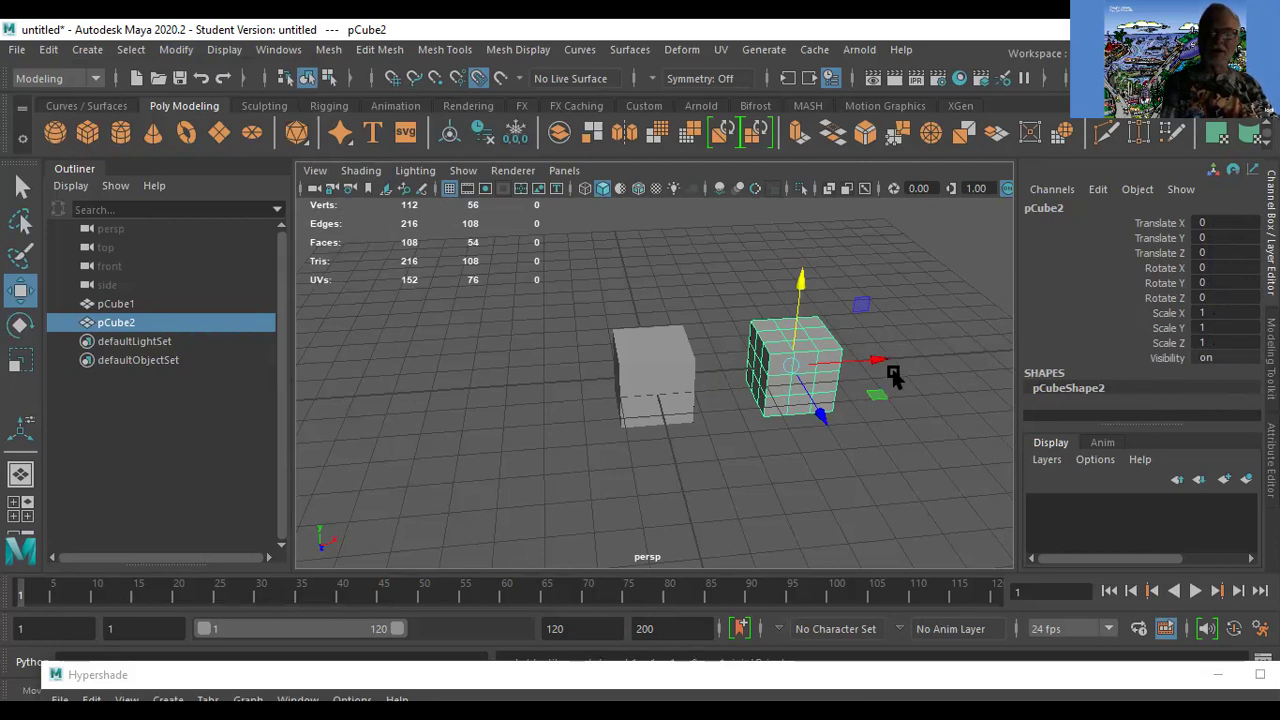
Move the frozen duplicate cube along X past pCube1 to about -9.1, and return it by setting Translate X to 0.
drag(876, 362, 557, 366)
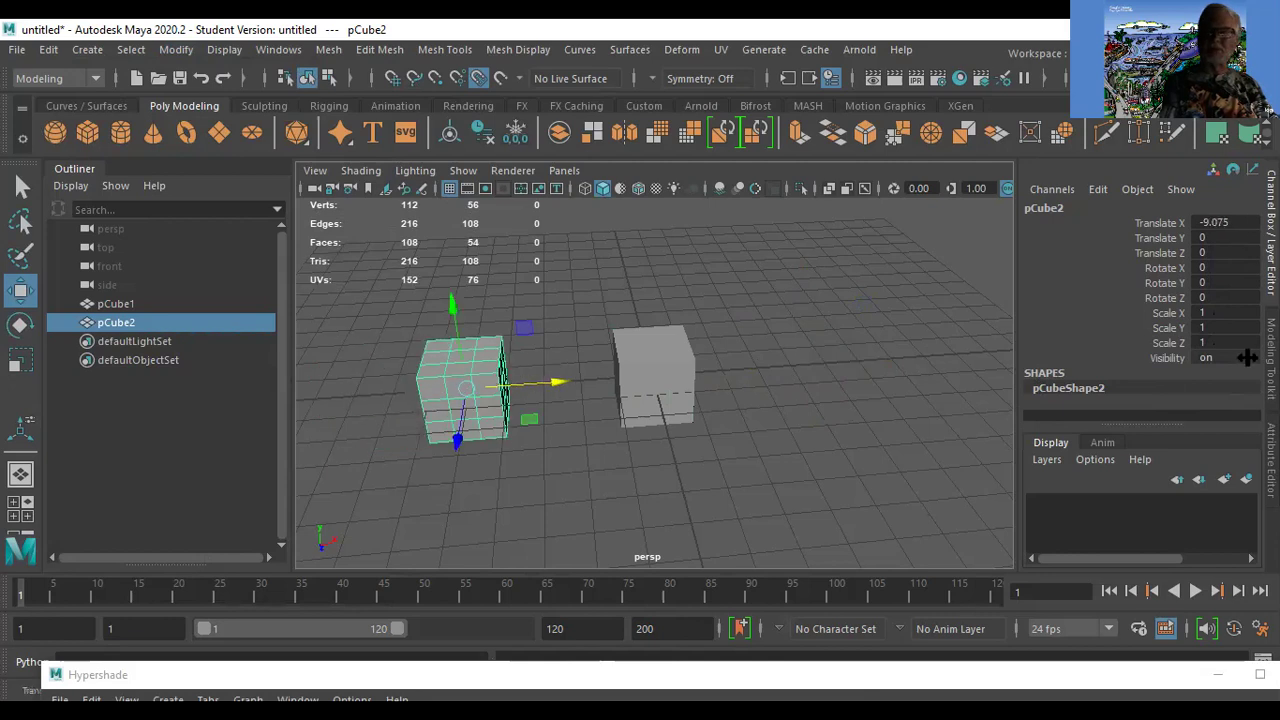
double_click(1246, 223)
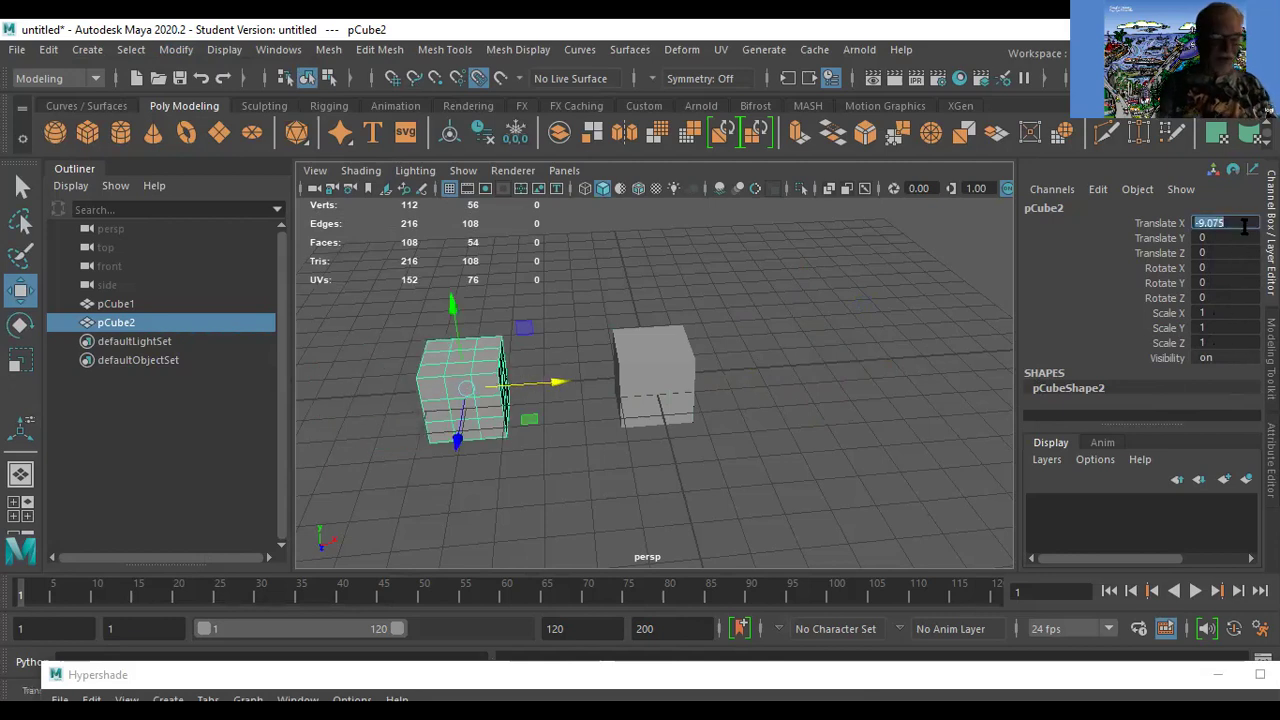
text(0)
key(Return)
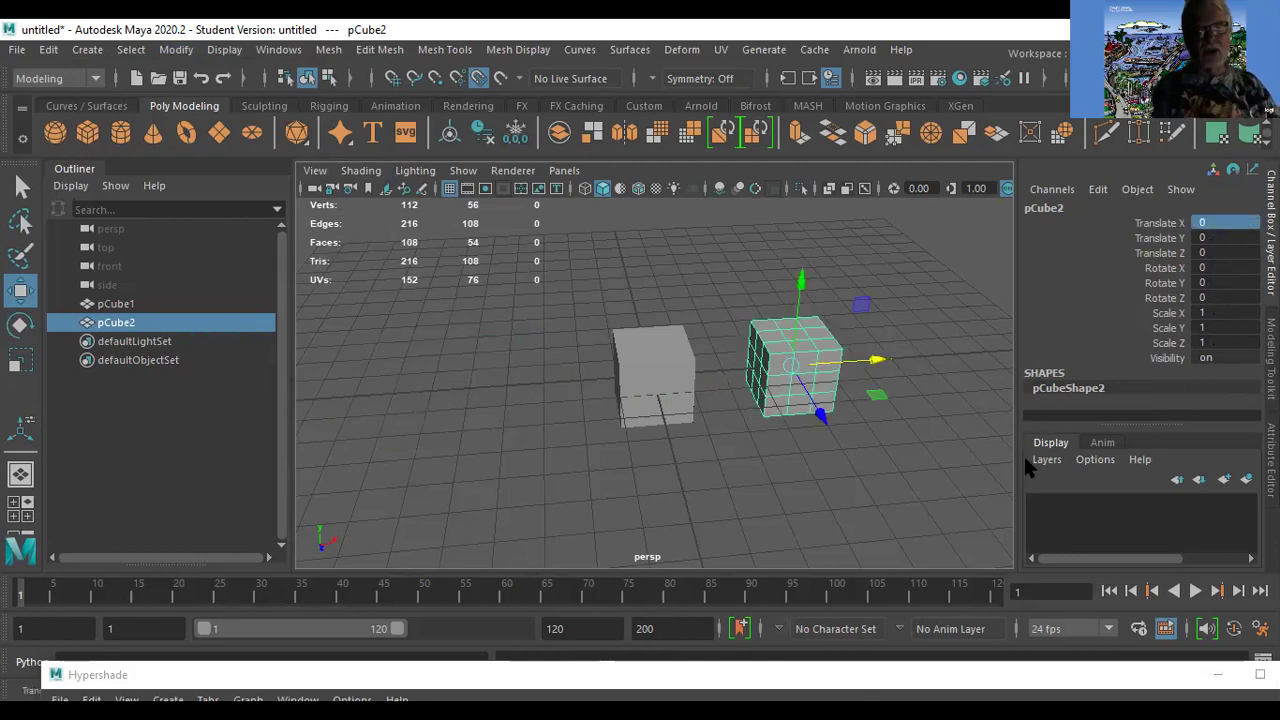
Select pCube2 and pCube1 in turn to compare their transform values and construction inputs.
click(945, 530)
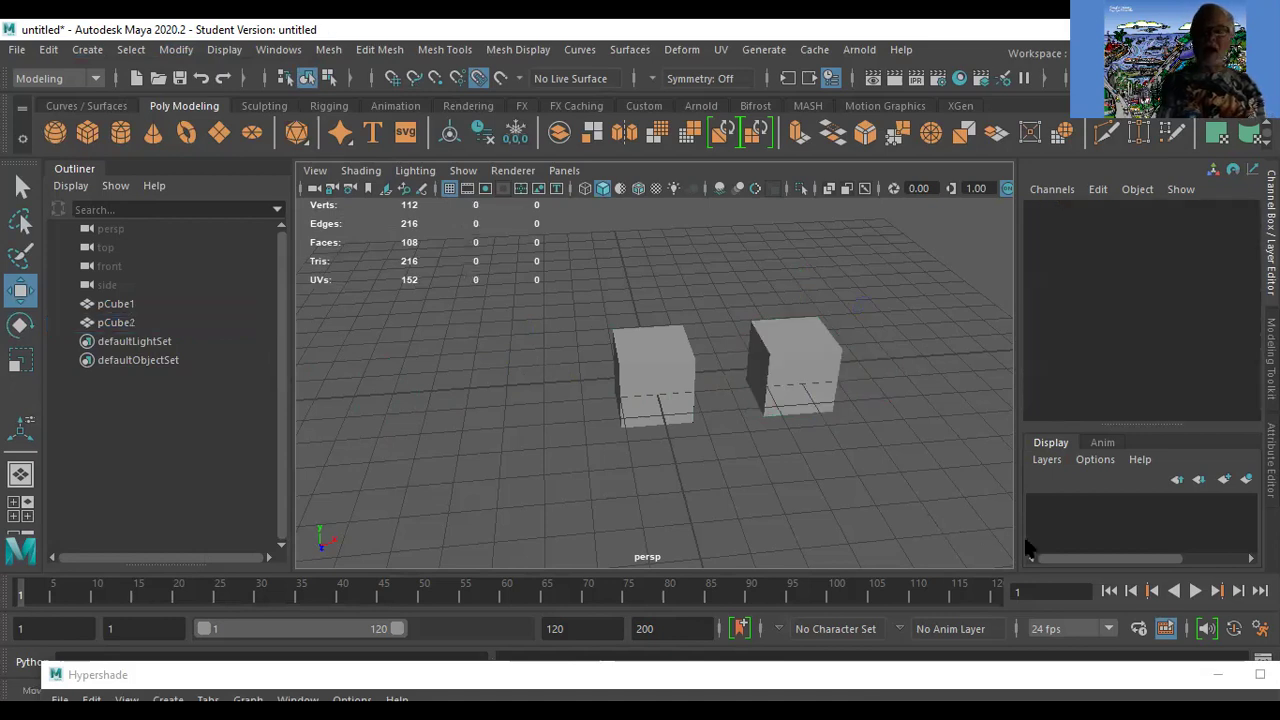
click(834, 367)
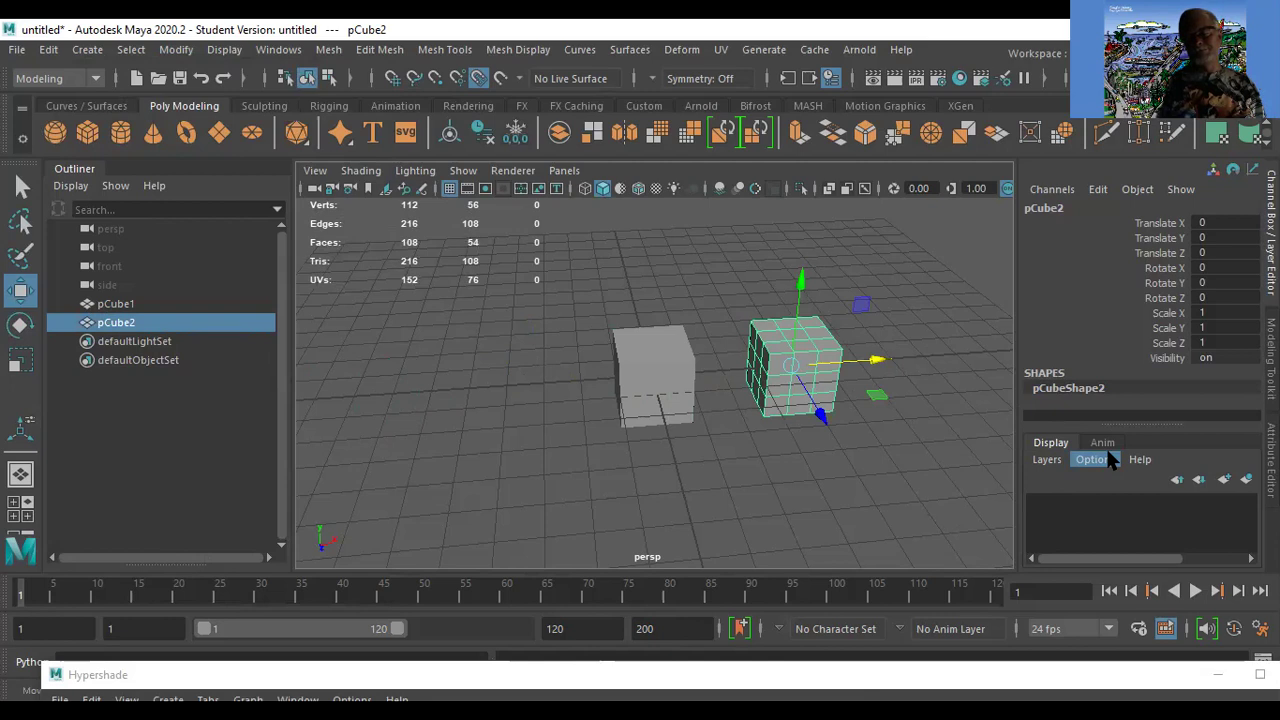
click(938, 330)
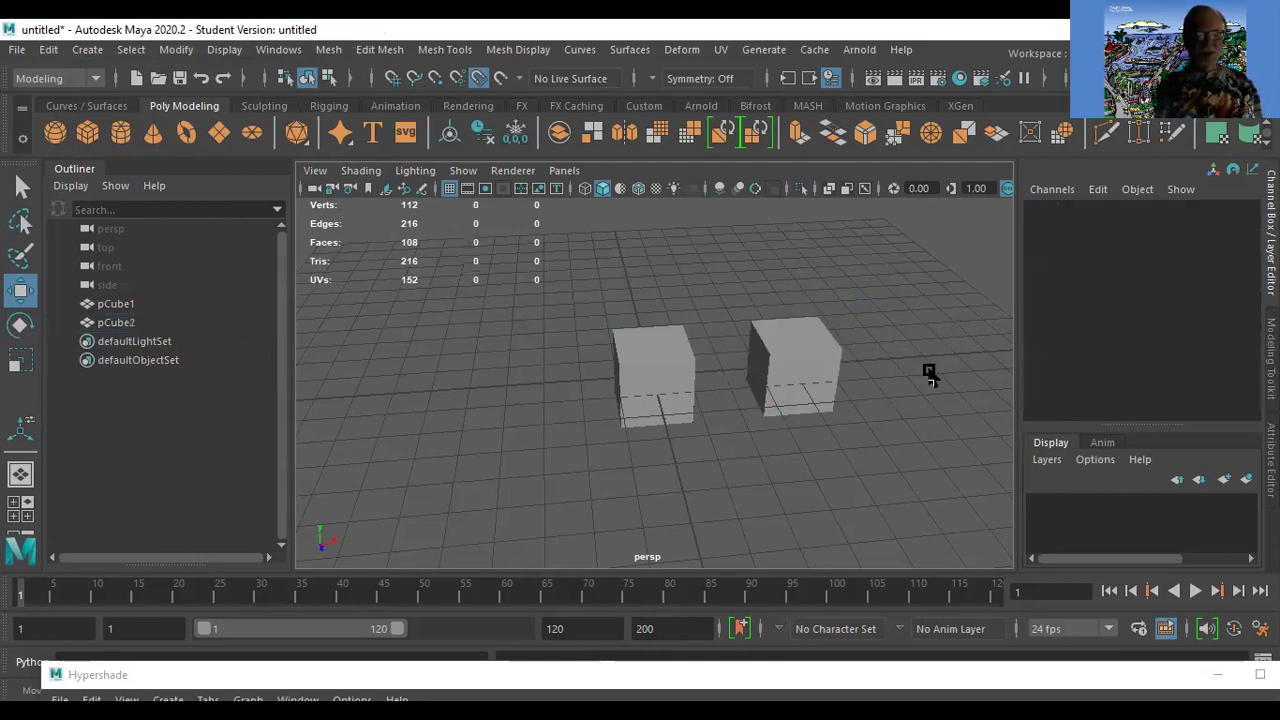
click(792, 367)
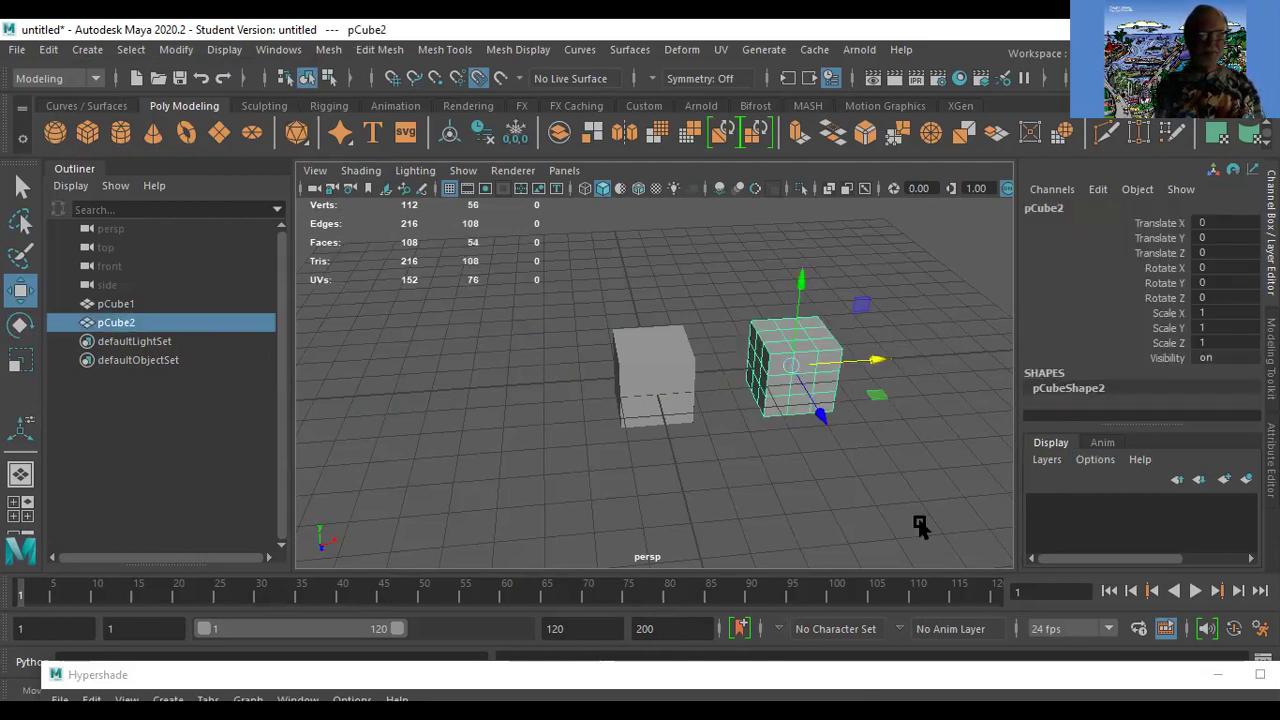
click(636, 362)
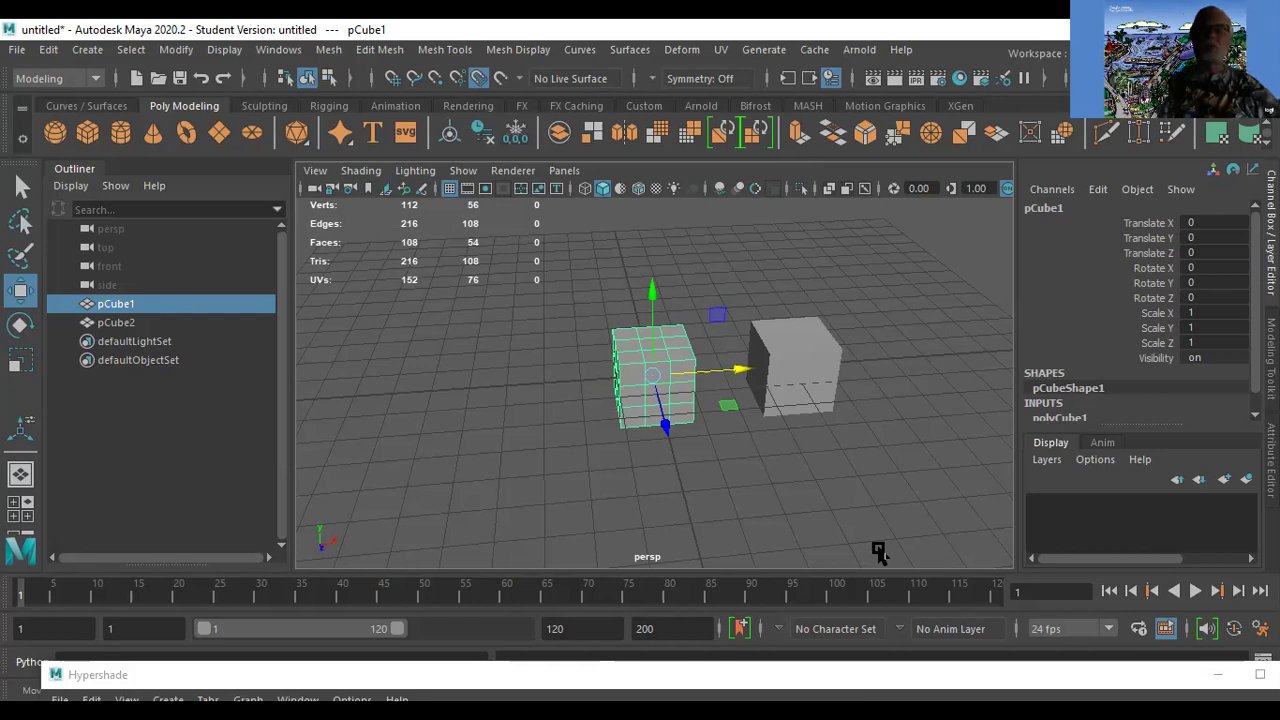
click(806, 368)
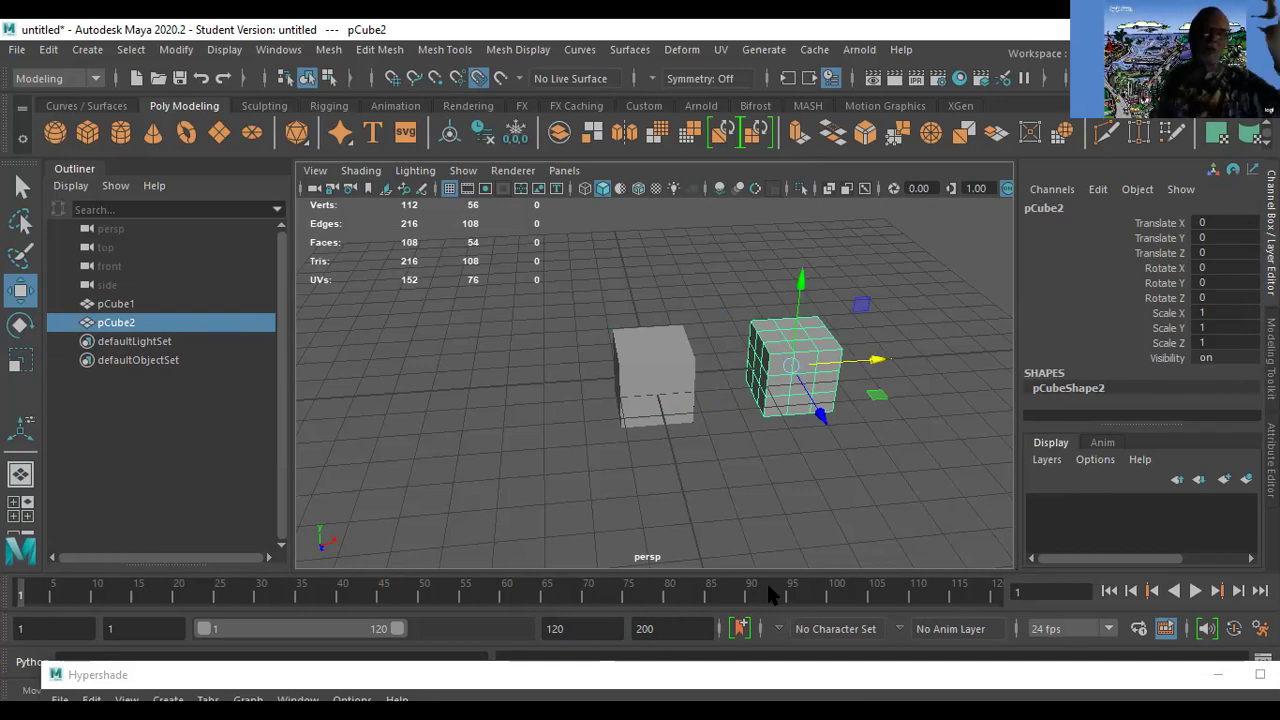
click(922, 257)
click(829, 371)
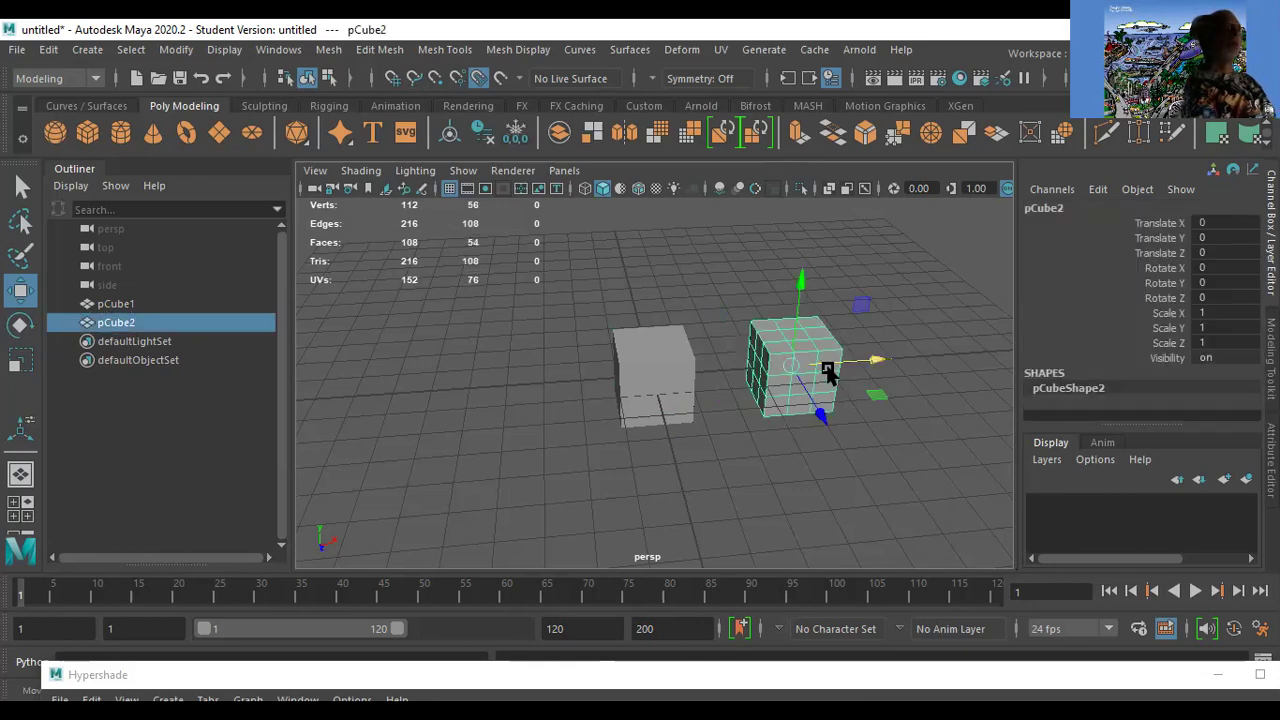
click(891, 273)
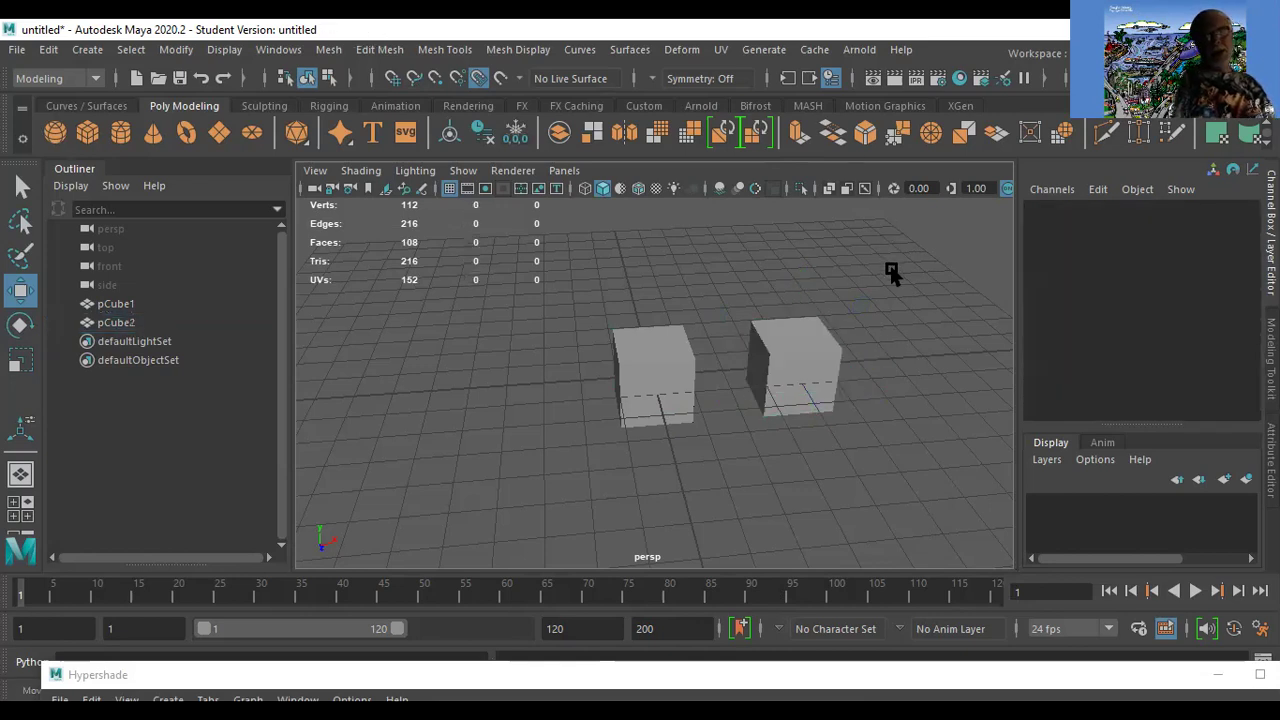
click(778, 340)
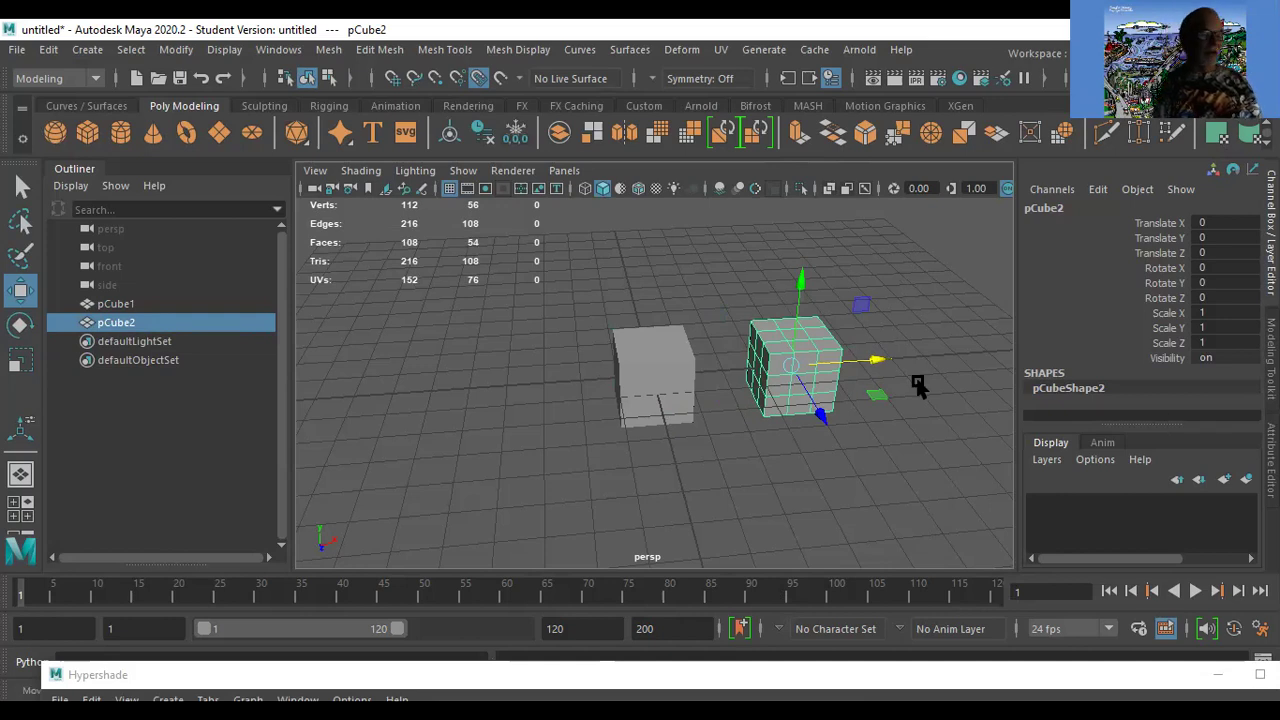
Reselect the duplicate cube and delete the history of all objects in the scene.
click(953, 355)
click(817, 362)
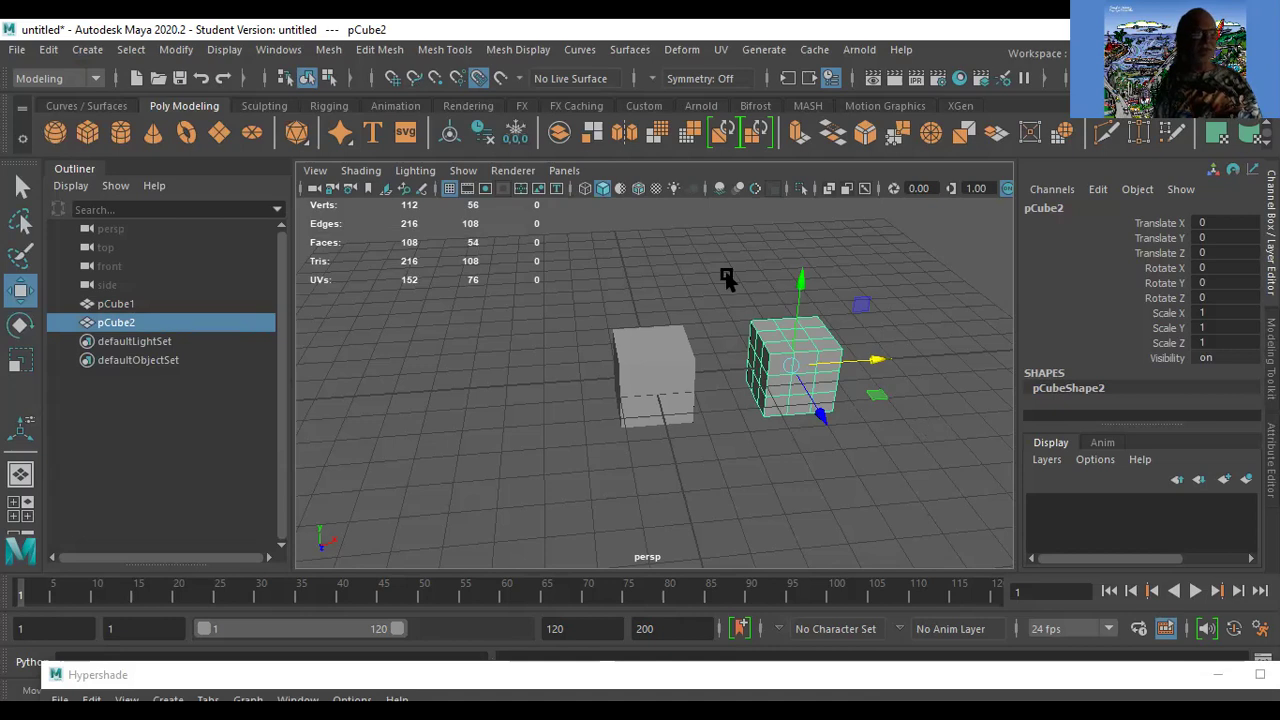
click(176, 50)
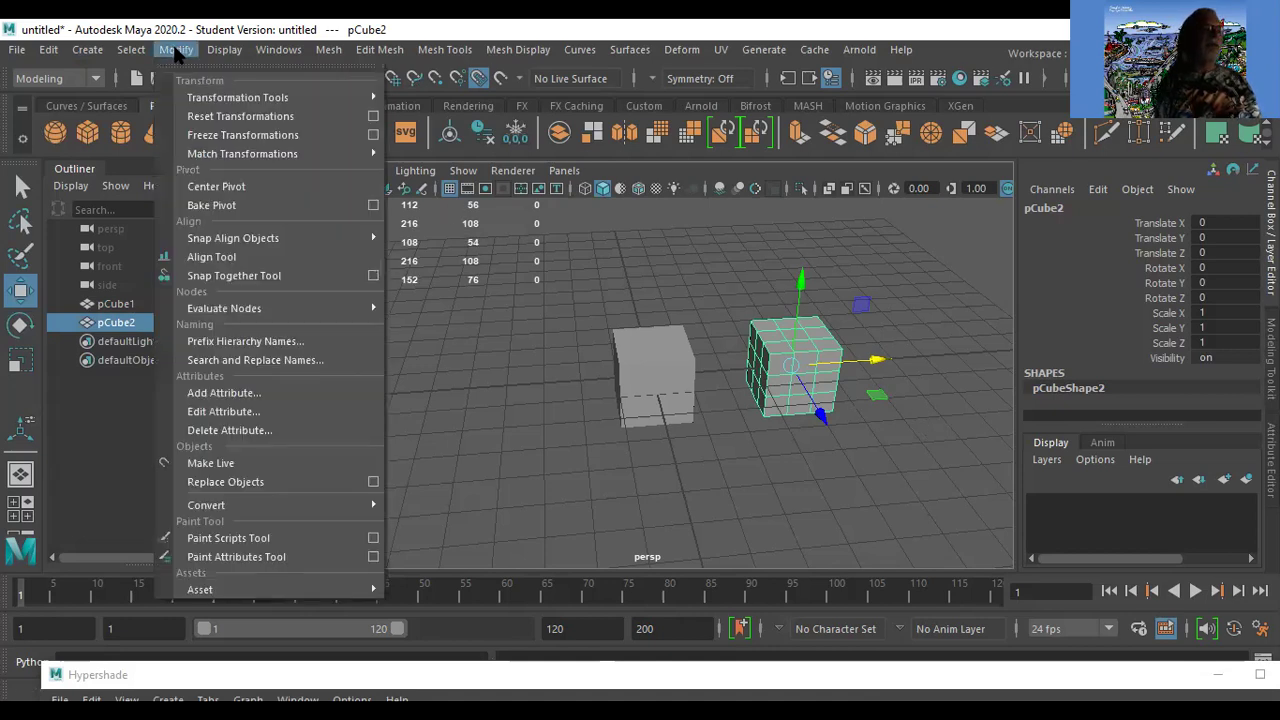
mouse_move(45, 52)
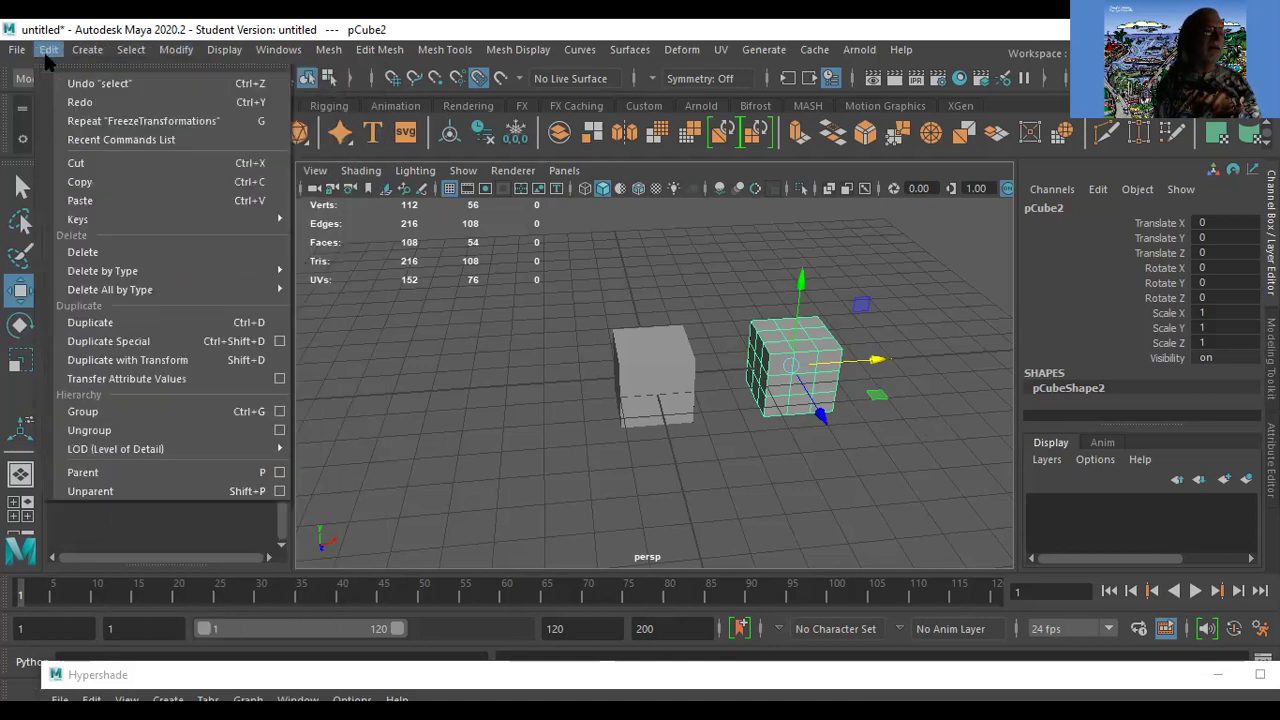
mouse_move(120, 289)
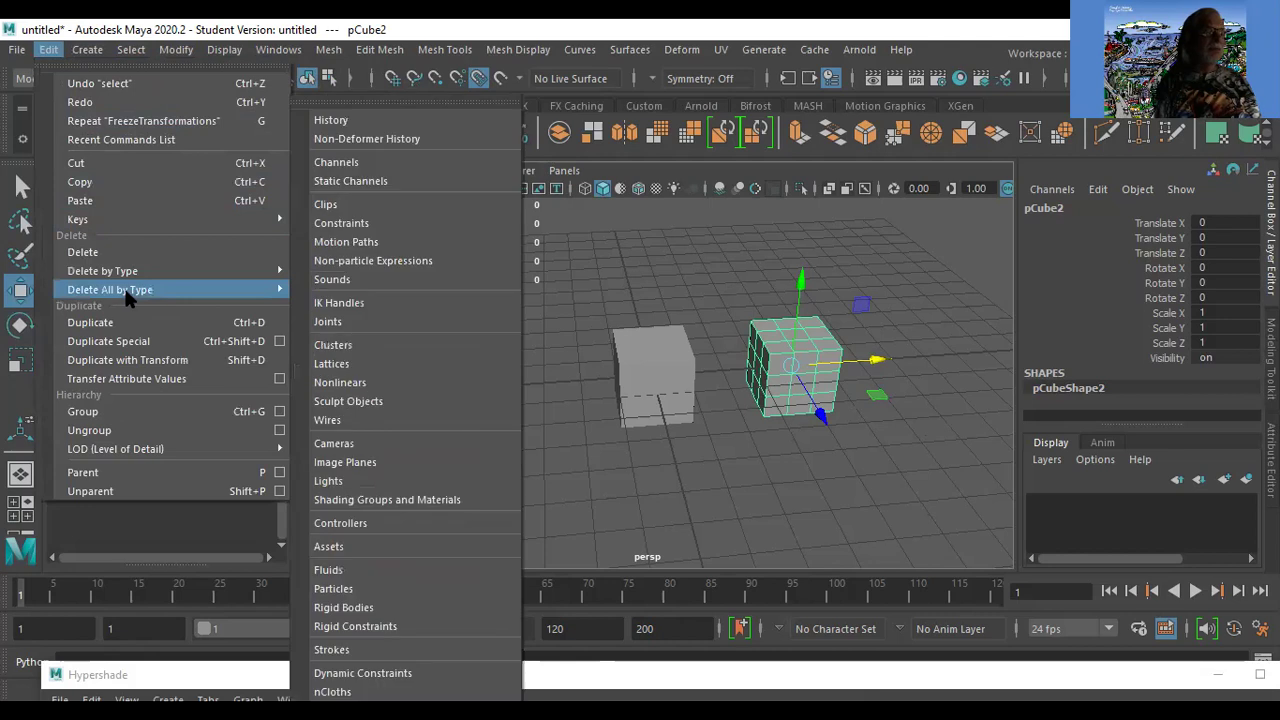
click(358, 121)
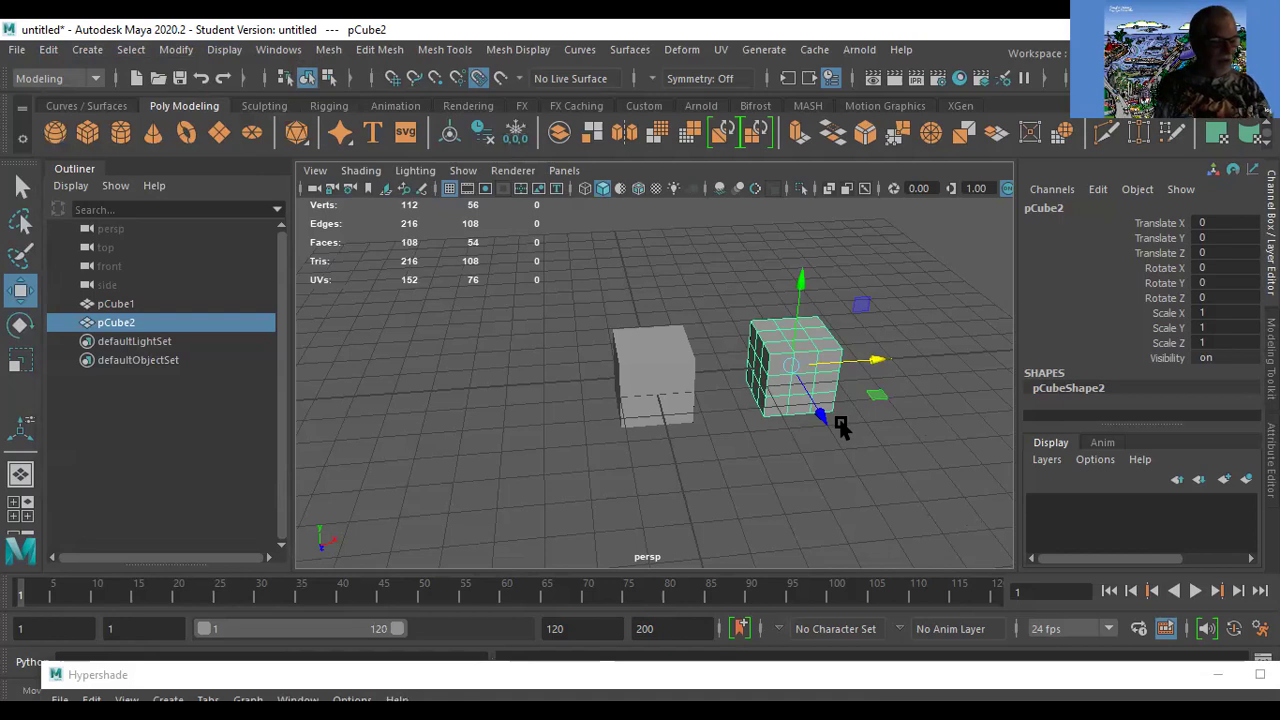
Rotate the duplicate cube pCube2 by setting its Rotate X to 45.
key(e)
drag(809, 323, 825, 385)
double_click(1222, 268)
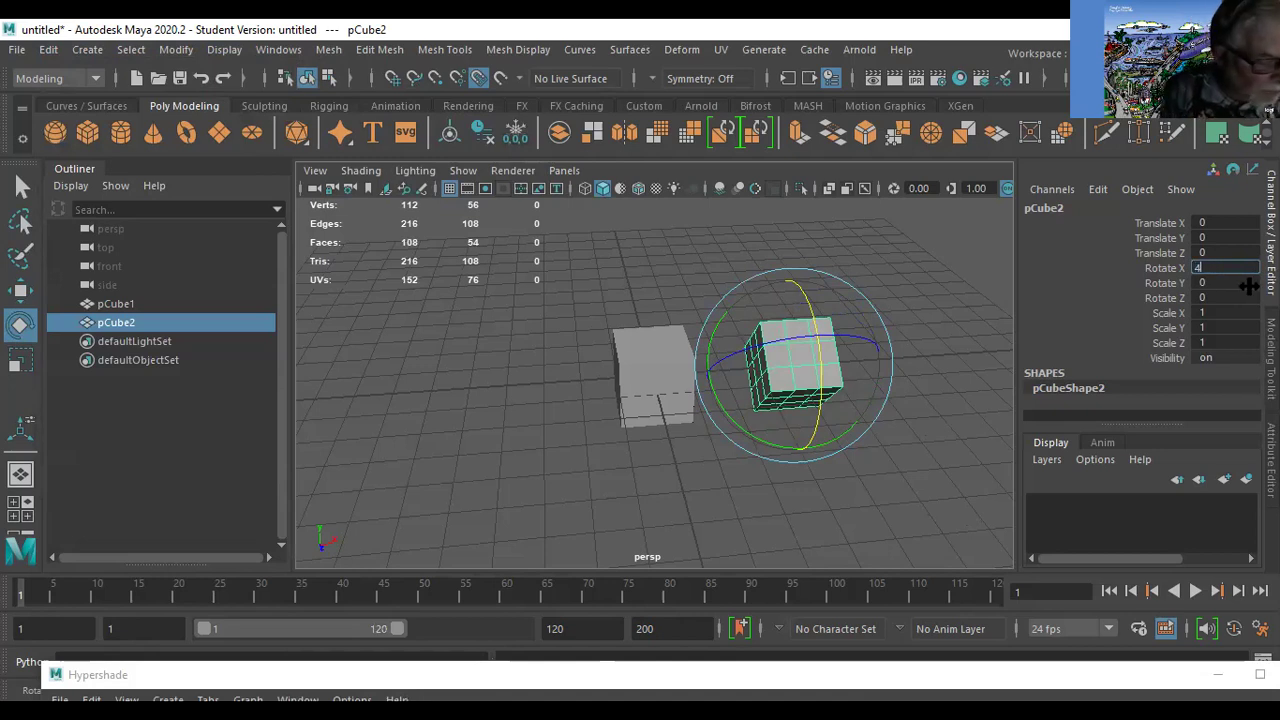
key(Return)
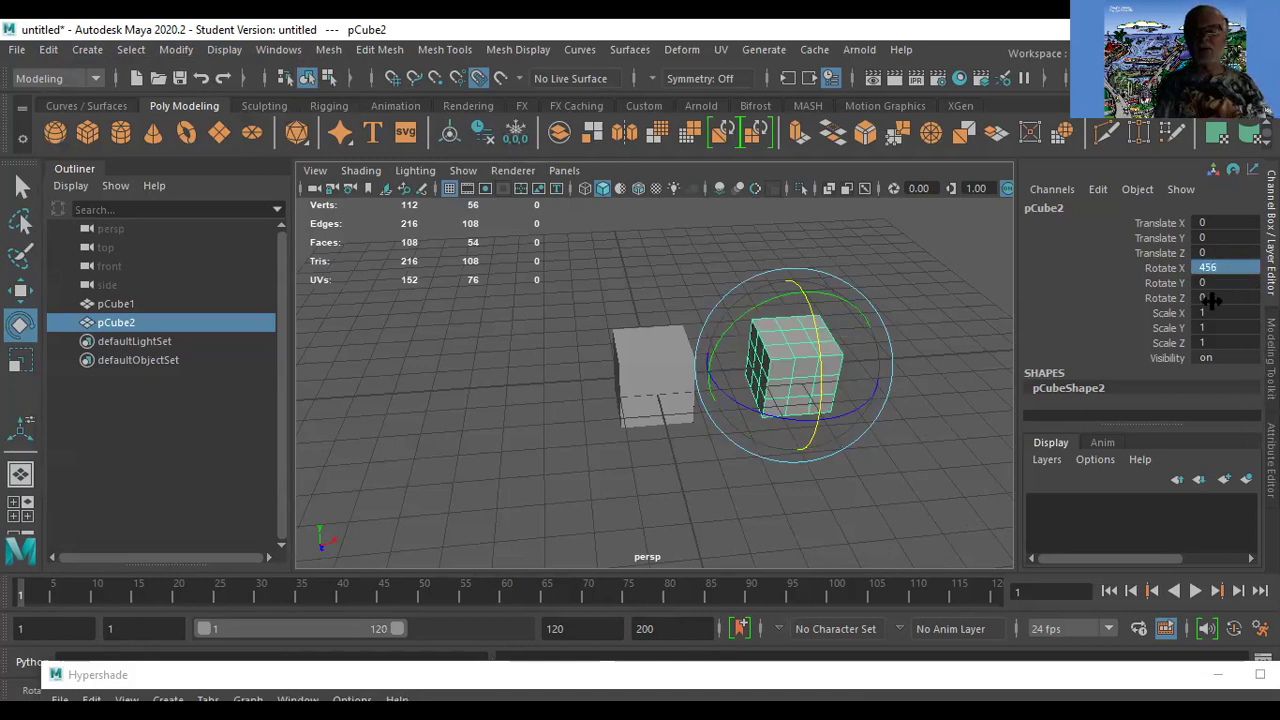
click(1228, 268)
double_click(1230, 268)
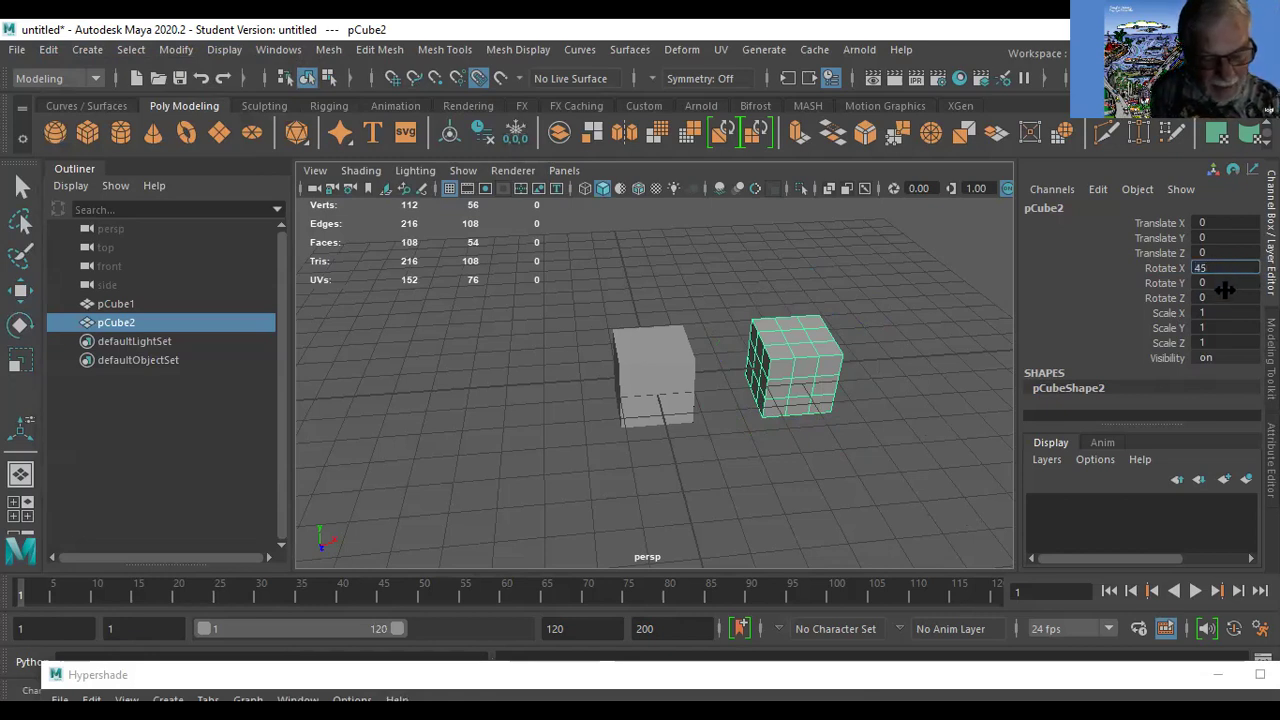
text(45)
key(Return)
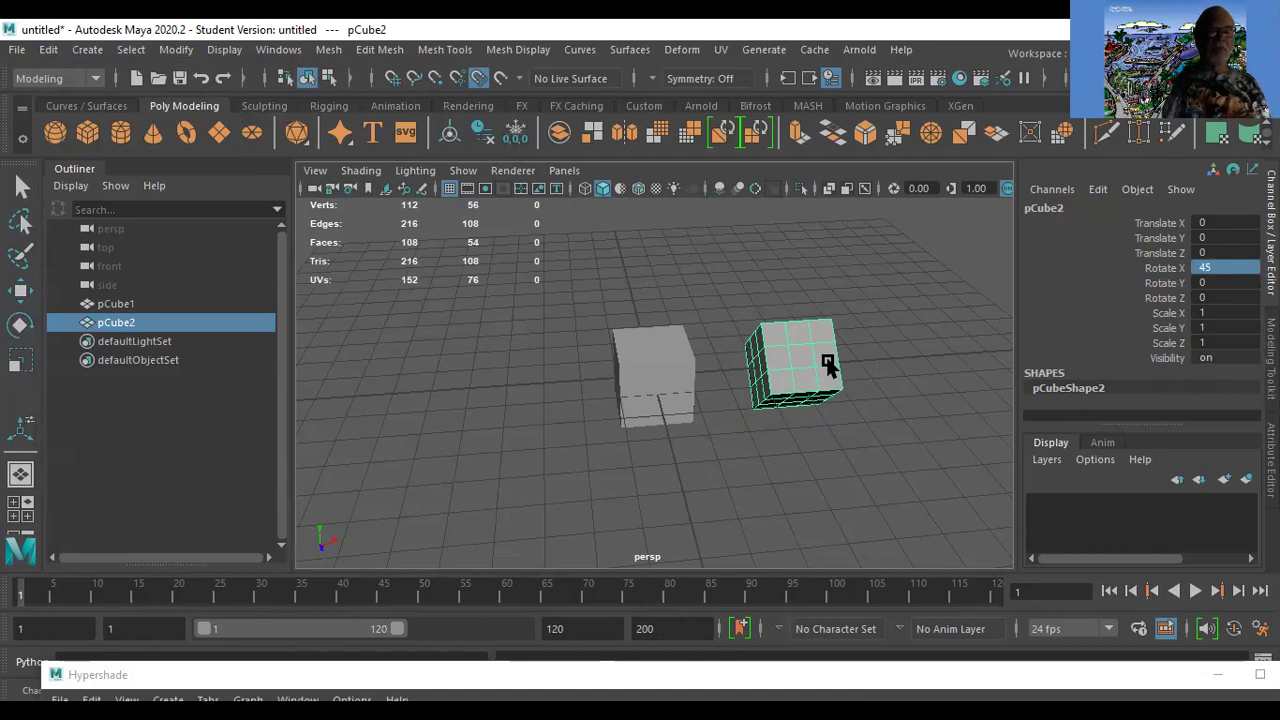
Freeze the transformations of the rotated pCube2, and reselect it with the Rotate tool active.
click(175, 50)
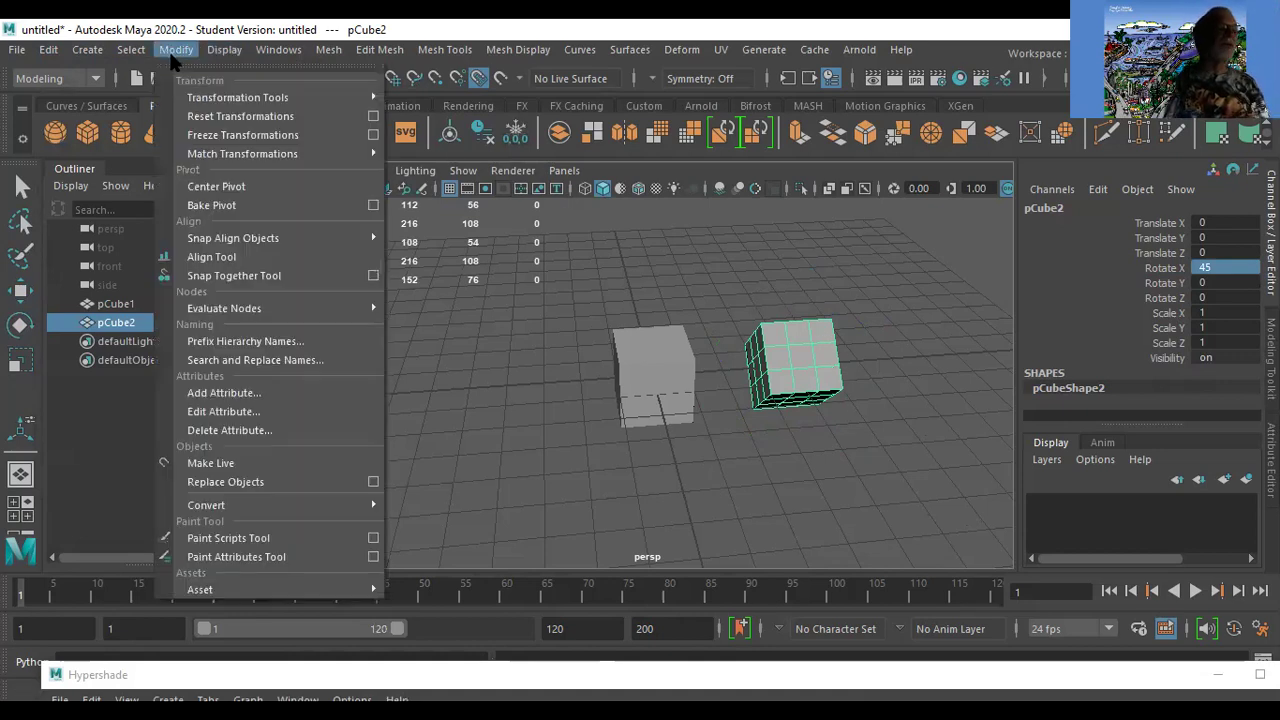
click(247, 142)
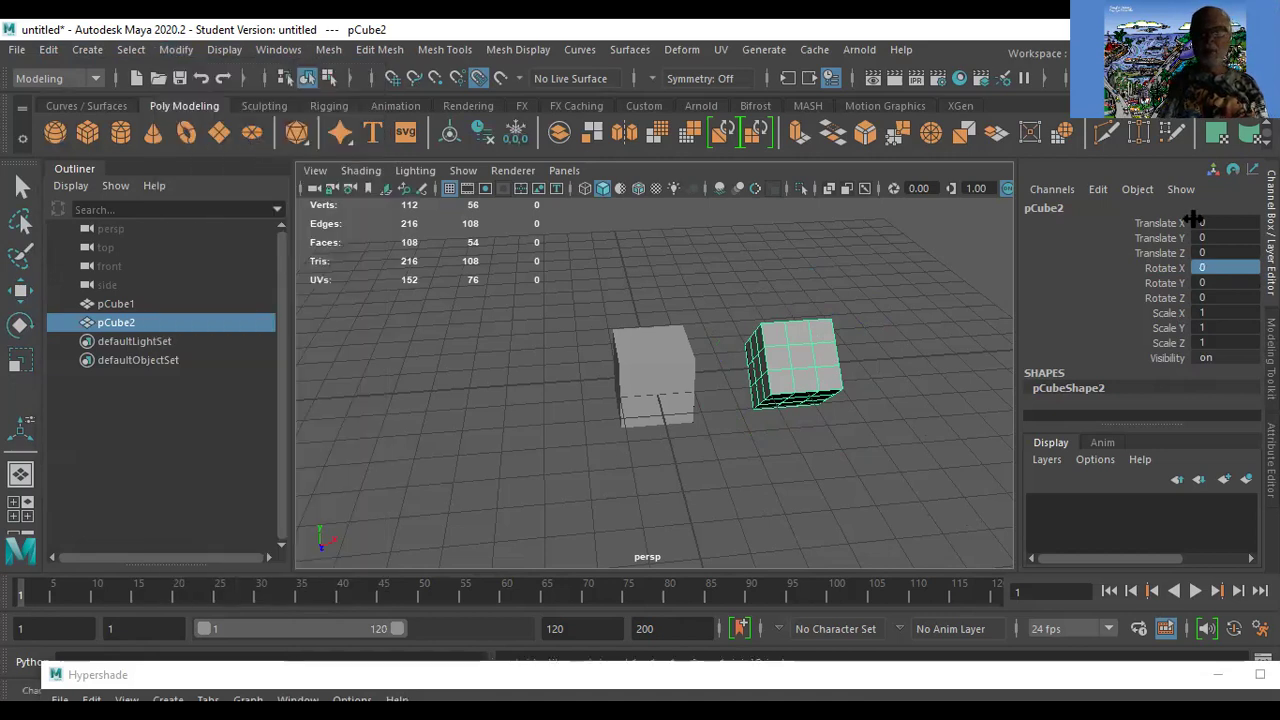
click(943, 363)
key(e)
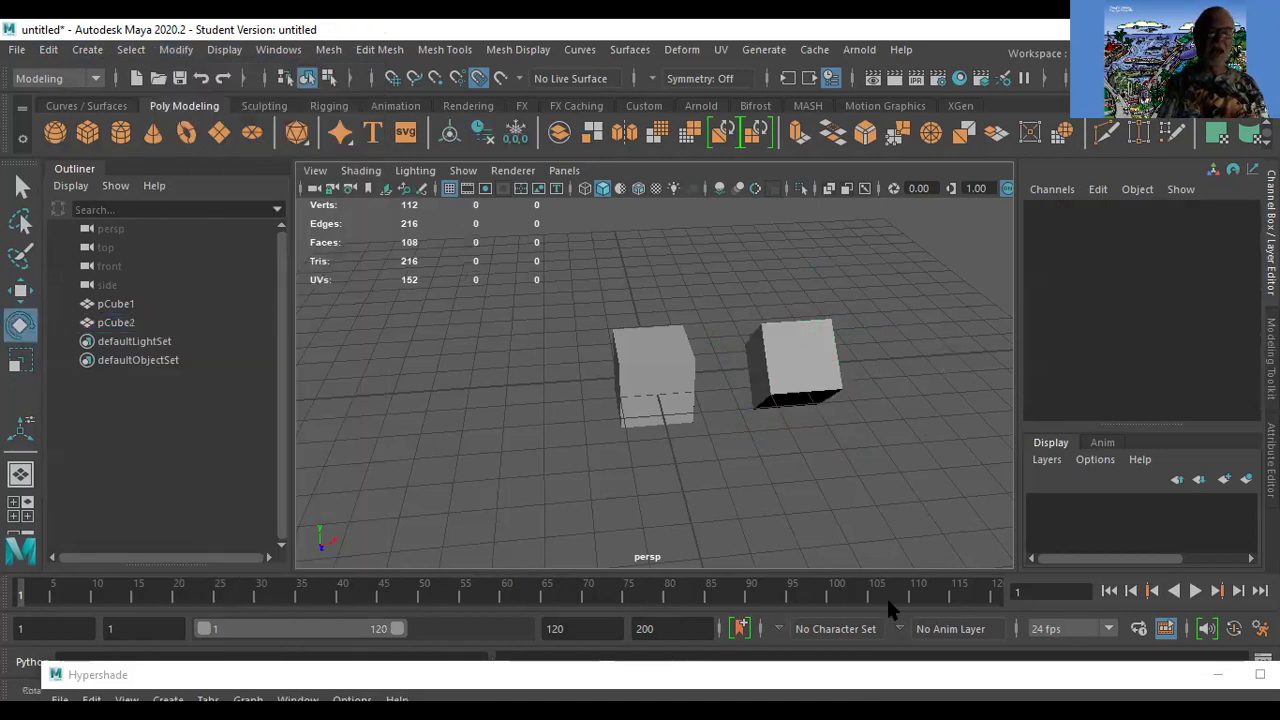
click(806, 382)
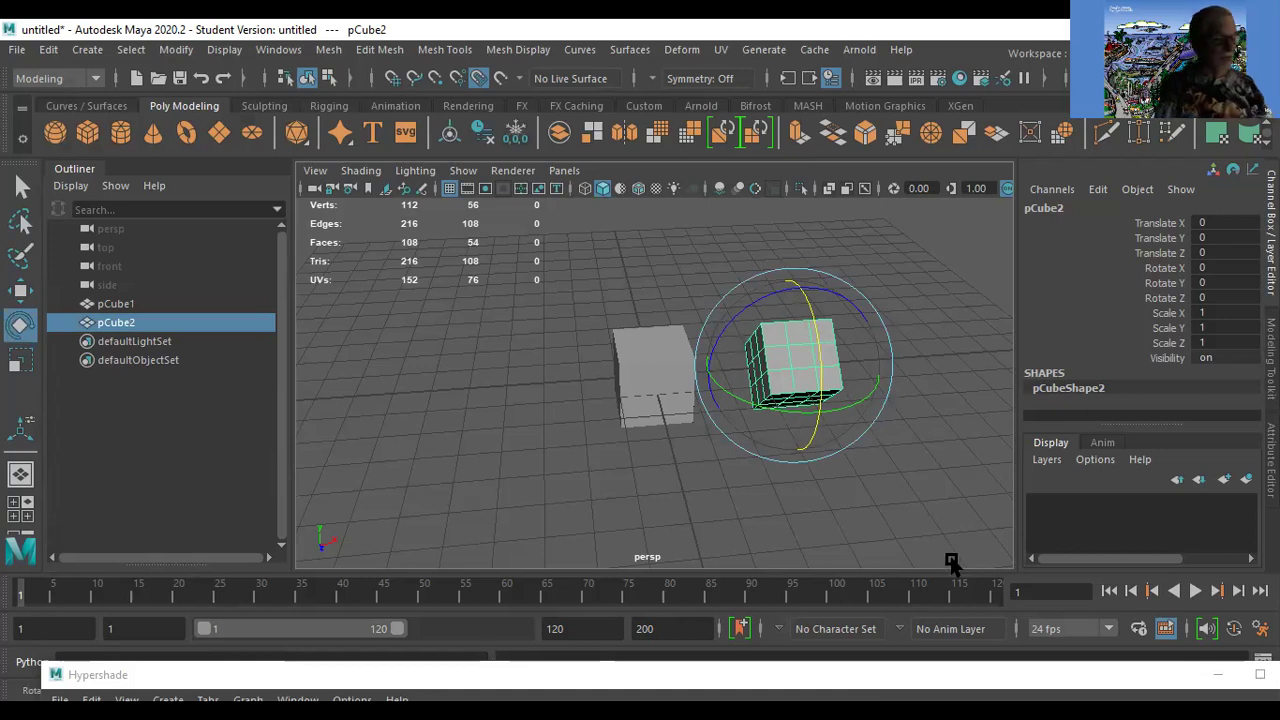
Examine the tilted pCube2 and its rotate manipulator up close, and frame pCube1 for comparison.
alt+drag(950, 545, 706, 440)
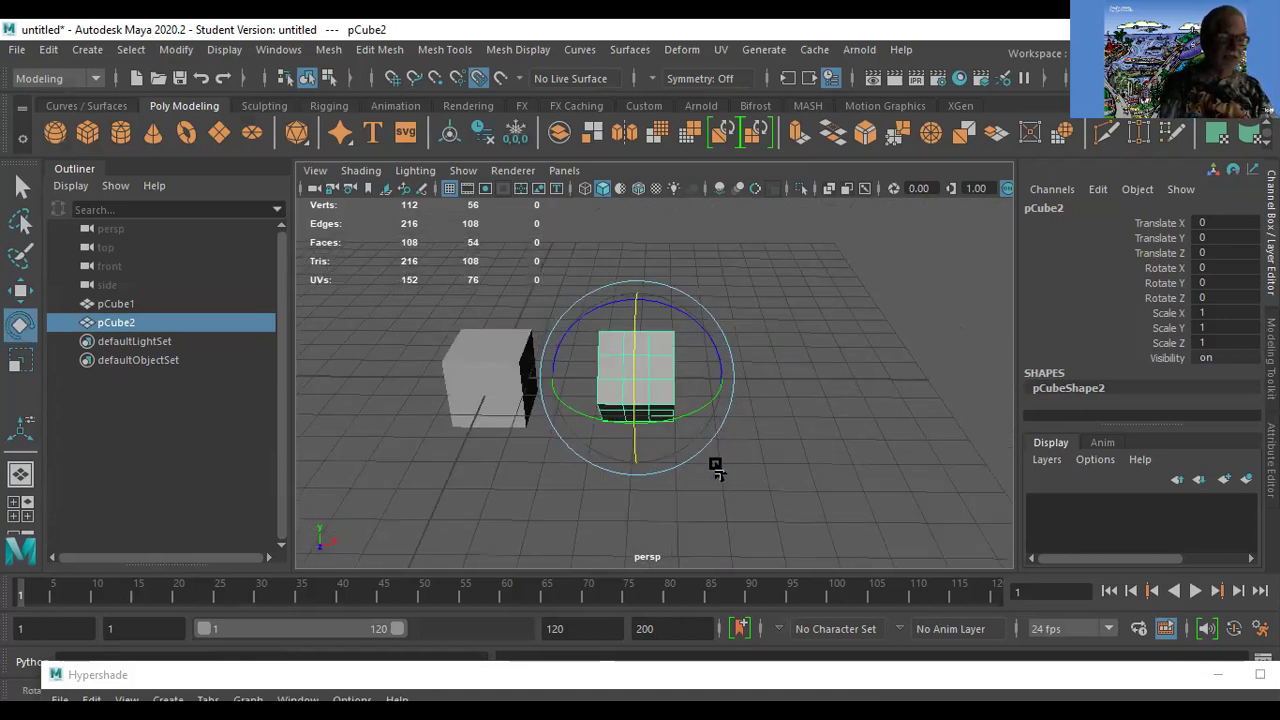
alt+drag(674, 451, 706, 442)
alt+right_drag(711, 440, 716, 447)
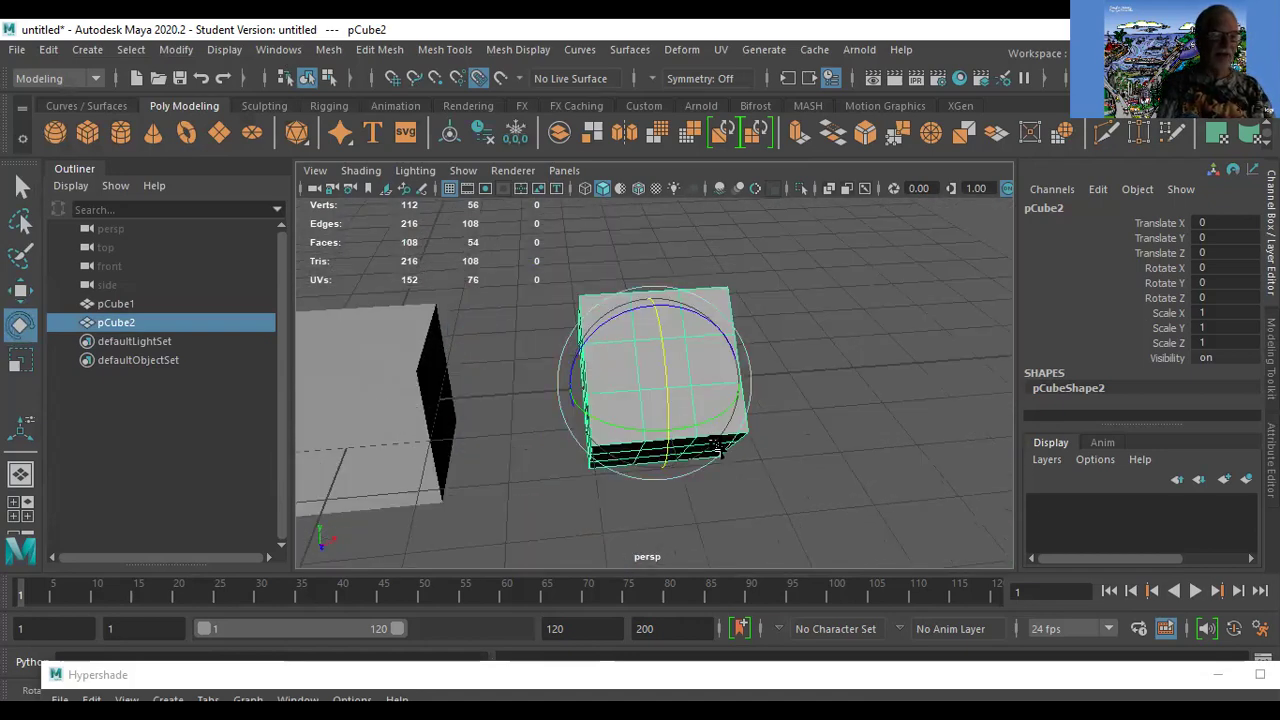
alt+drag(785, 450, 794, 426)
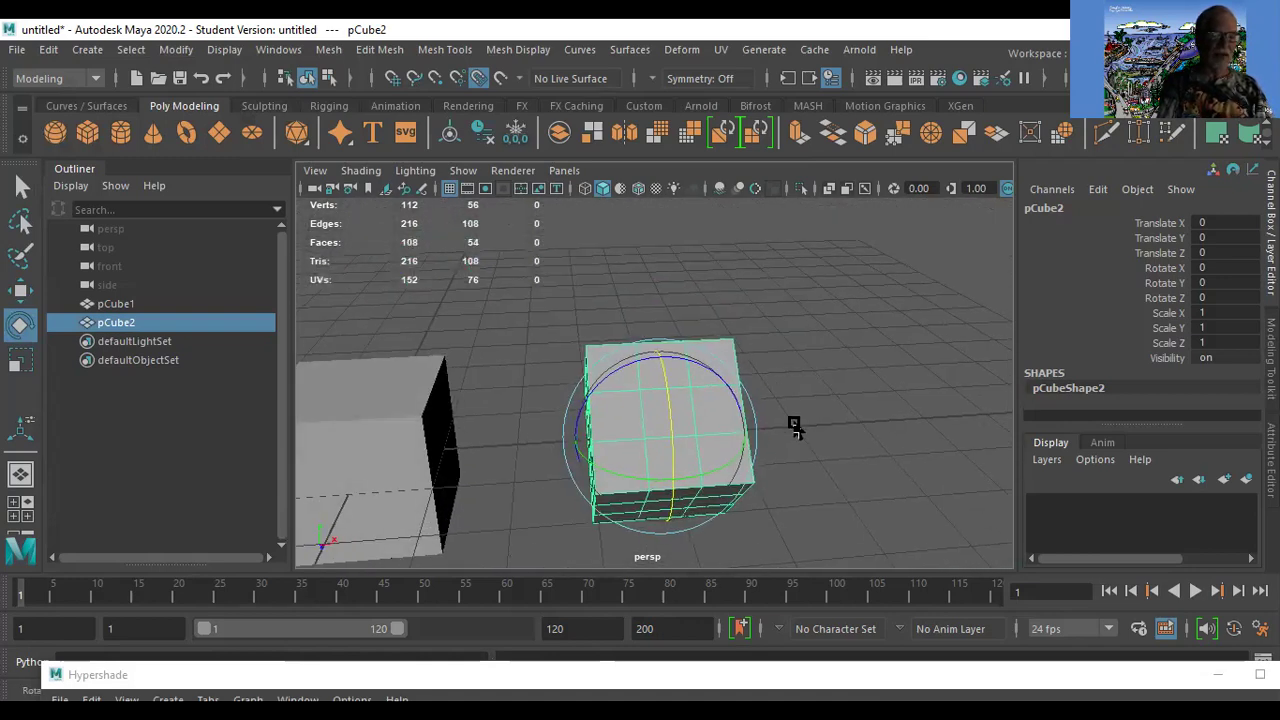
click(430, 435)
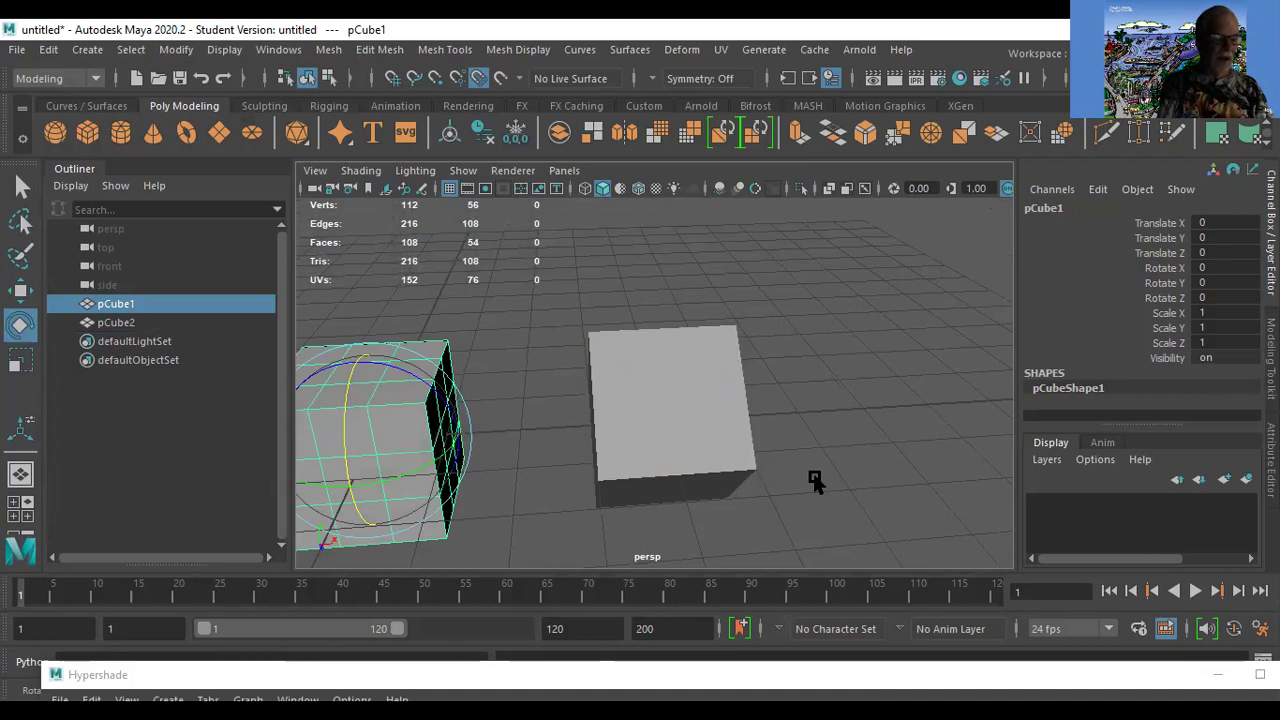
key(f)
mouse_move(830, 480)
alt+mouse_down()
mouse_move(671, 443)
mouse_move(863, 437)
mouse_move(980, 453)
mouse_move(846, 449)
mouse_move(789, 466)
mouse_move(818, 450)
mouse_move(851, 471)
alt+mouse_up()
Select pCube2 and pCube1 in turn to compare their rotate manipulators and transform values.
click(870, 492)
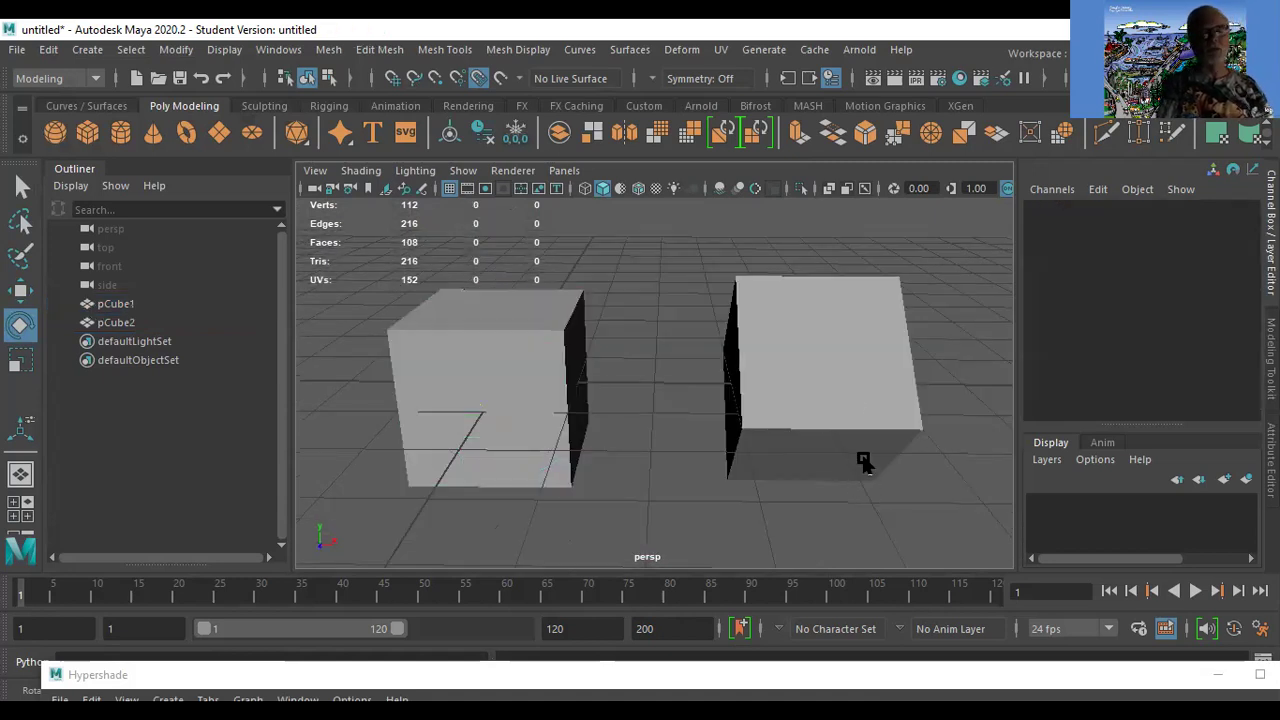
click(848, 374)
click(979, 396)
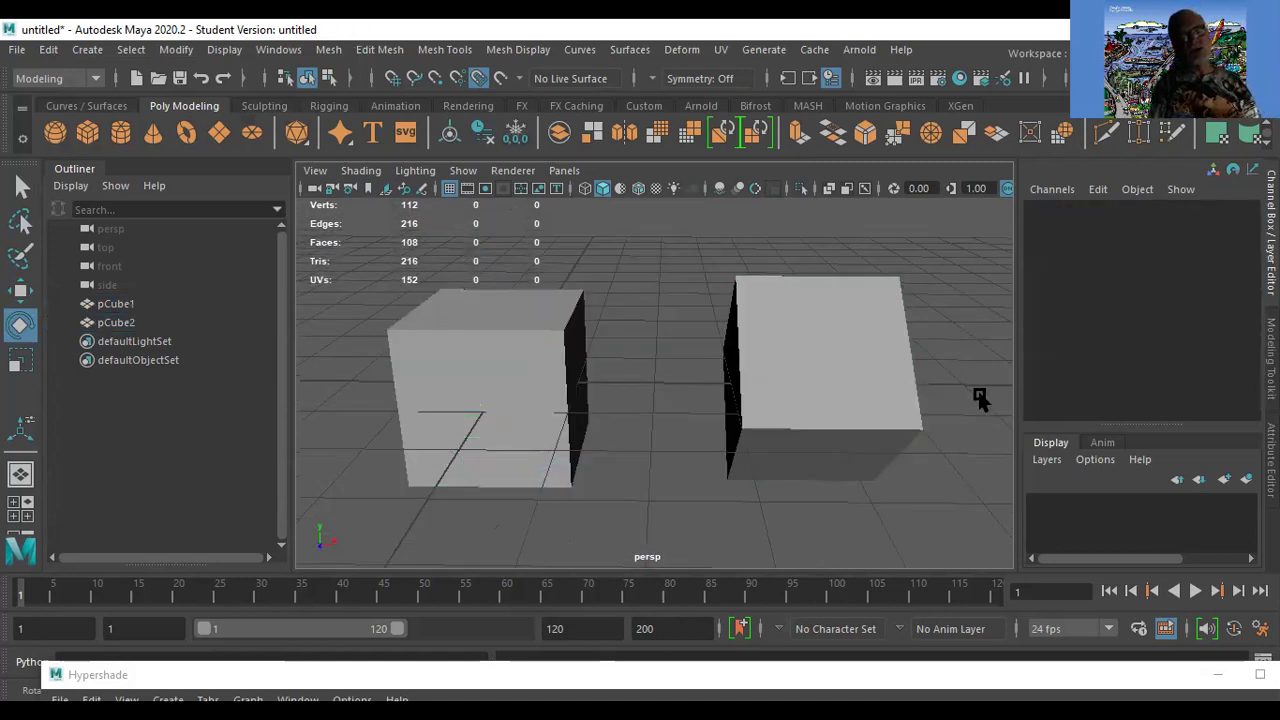
click(851, 398)
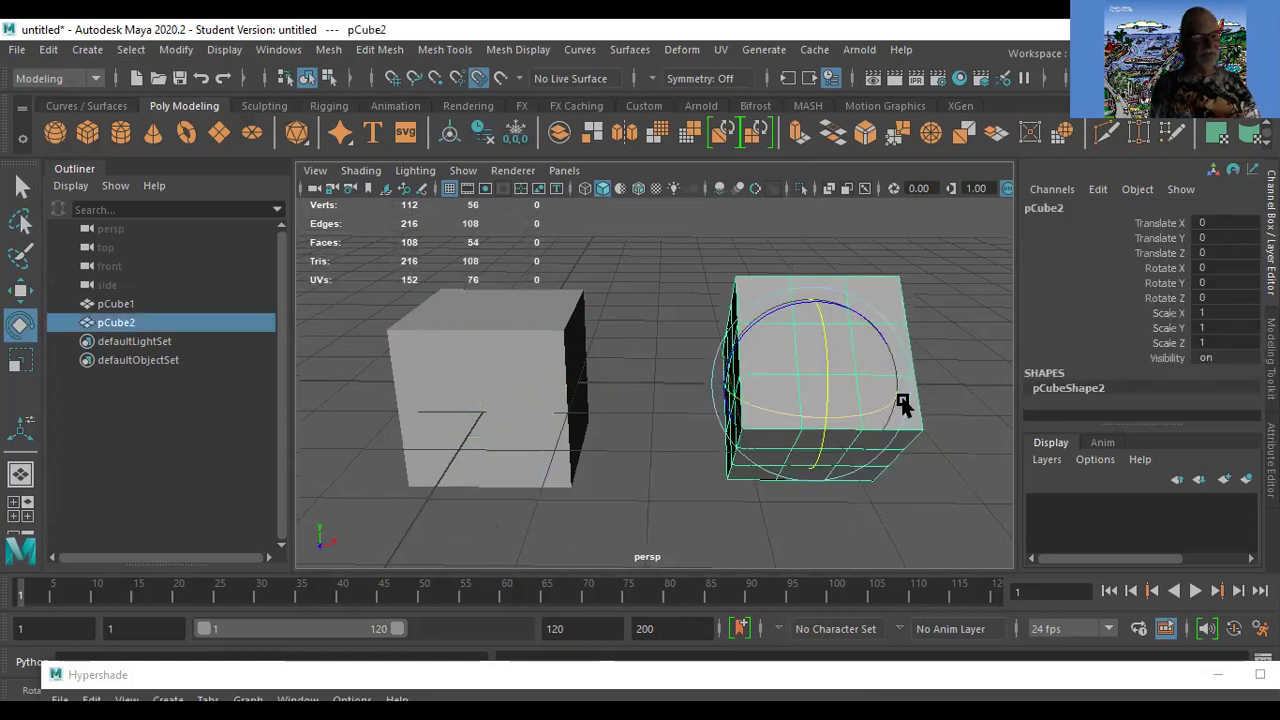
click(975, 302)
click(840, 413)
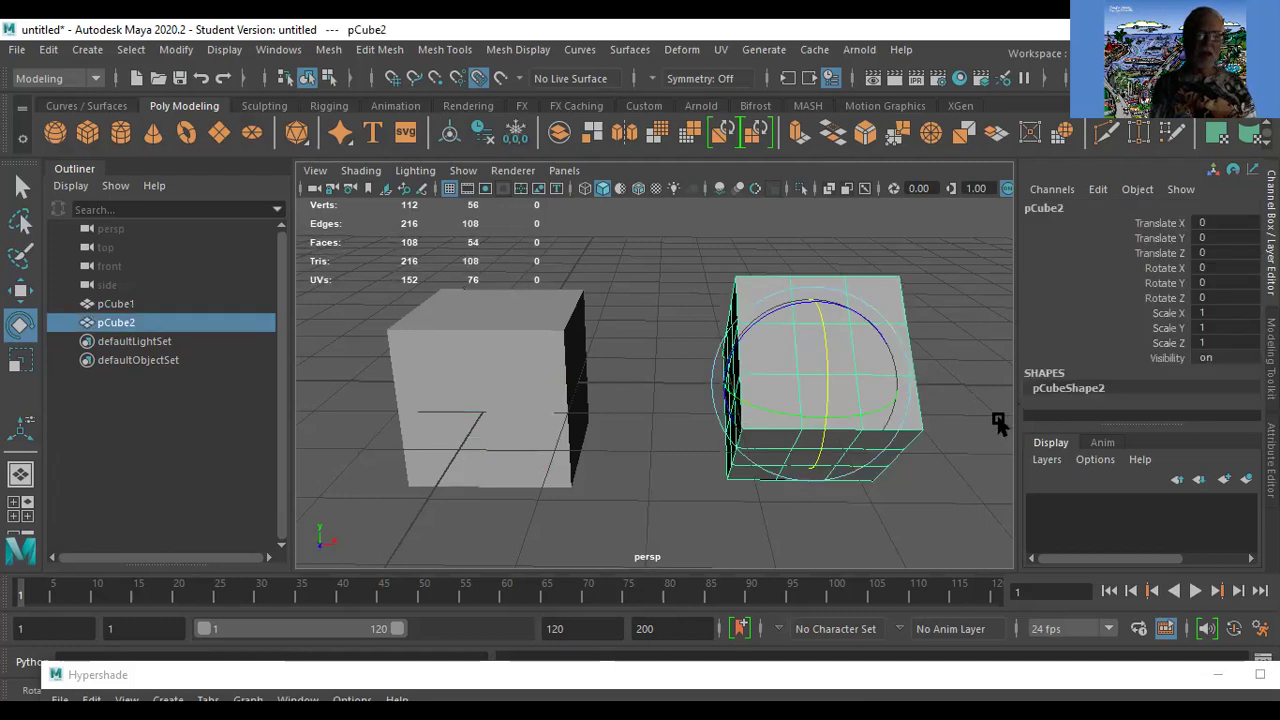
click(492, 358)
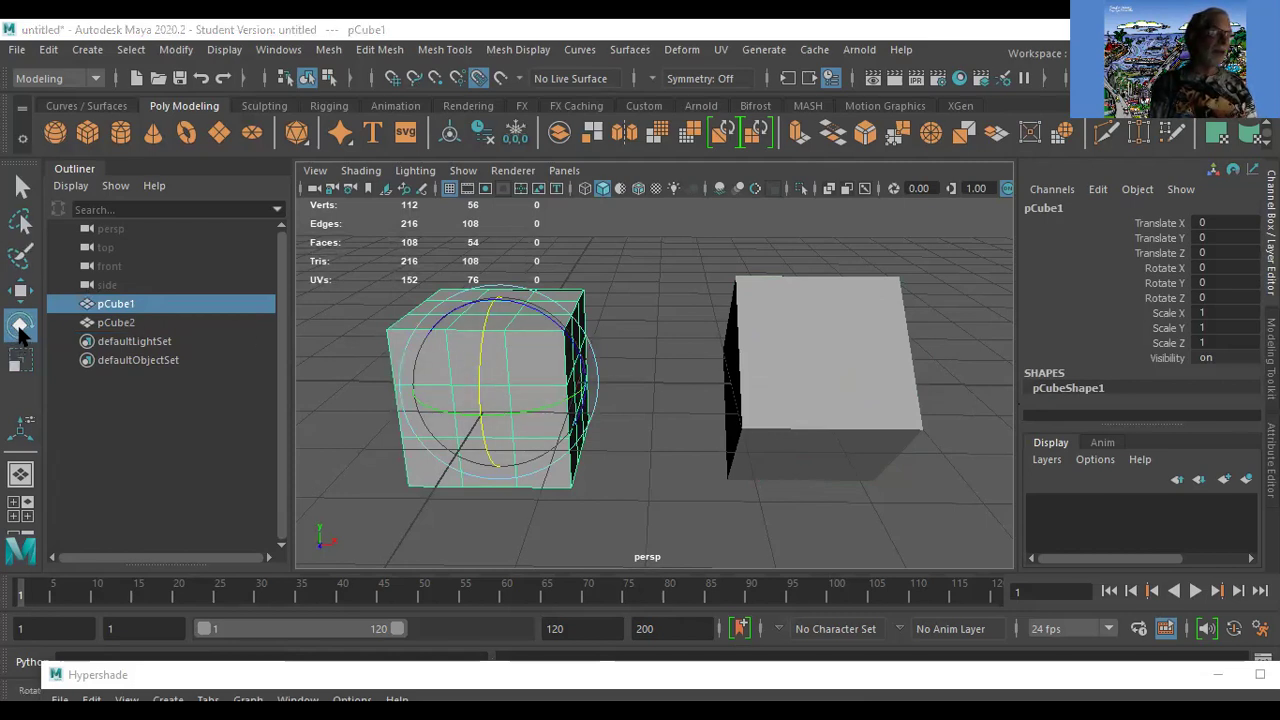
Open the Rotate tool's settings and set its axis orientation to World for pCube1.
double_click(20, 327)
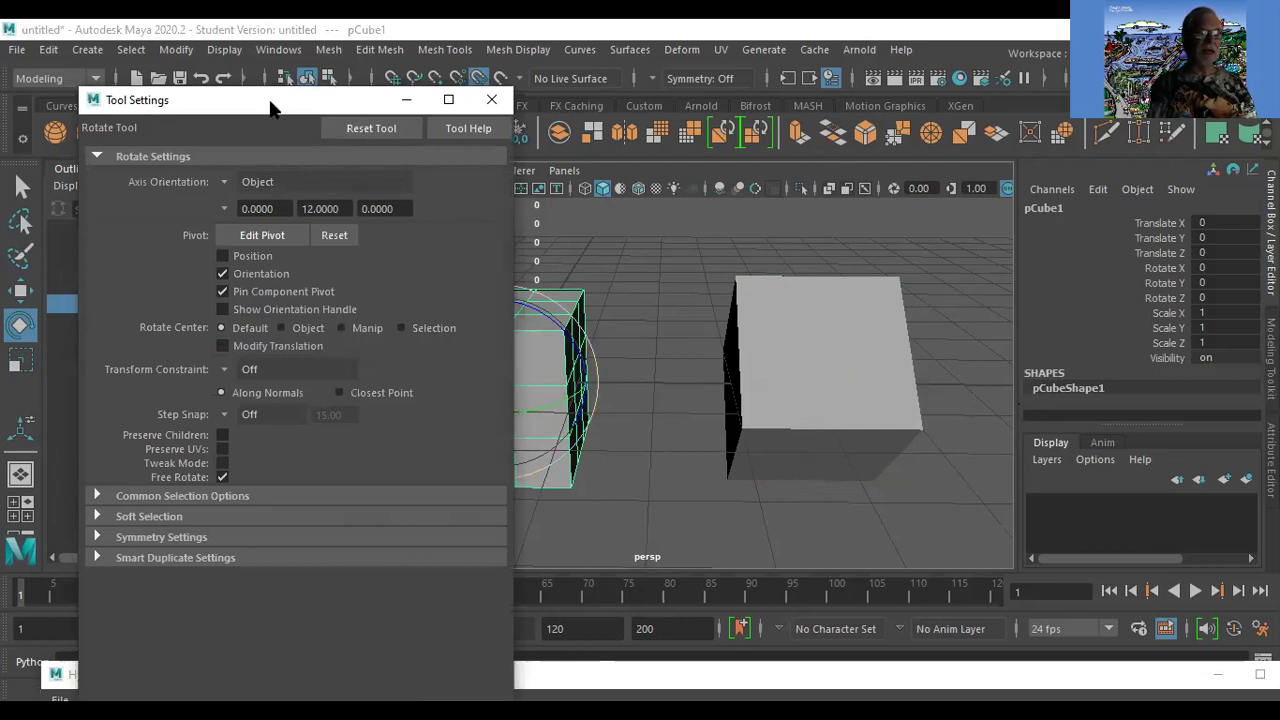
drag(250, 100, 105, 194)
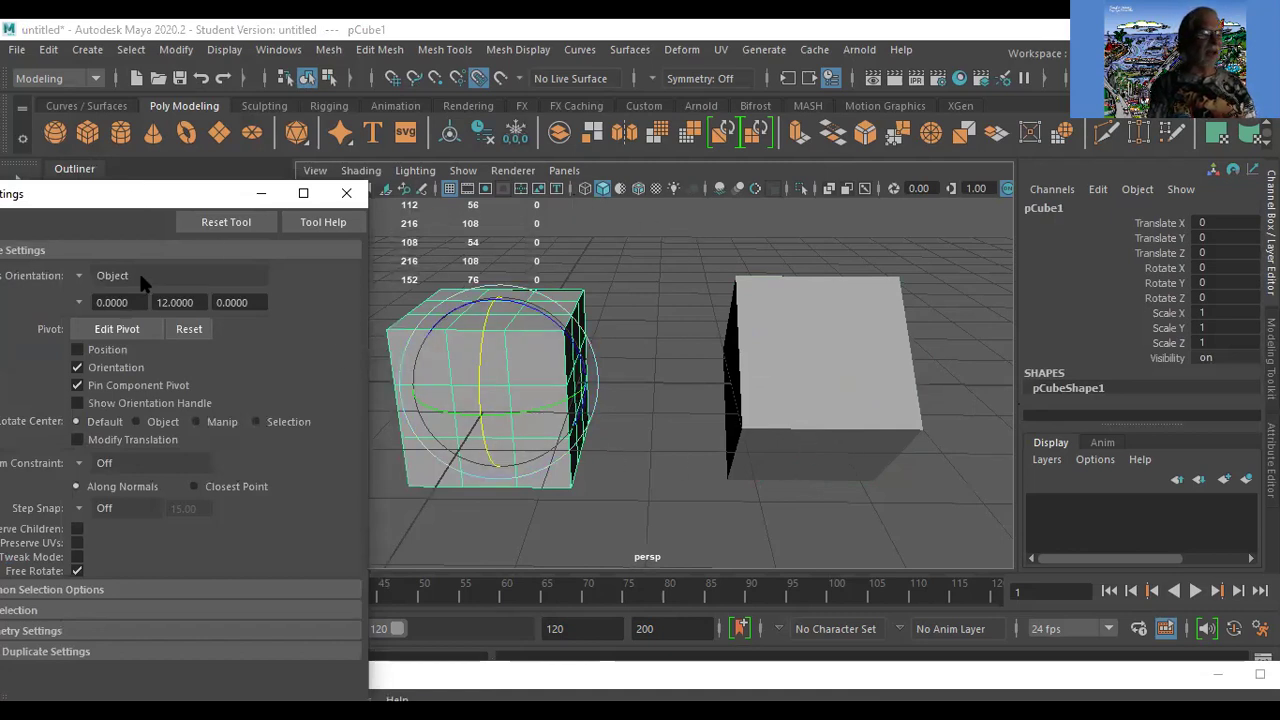
click(81, 279)
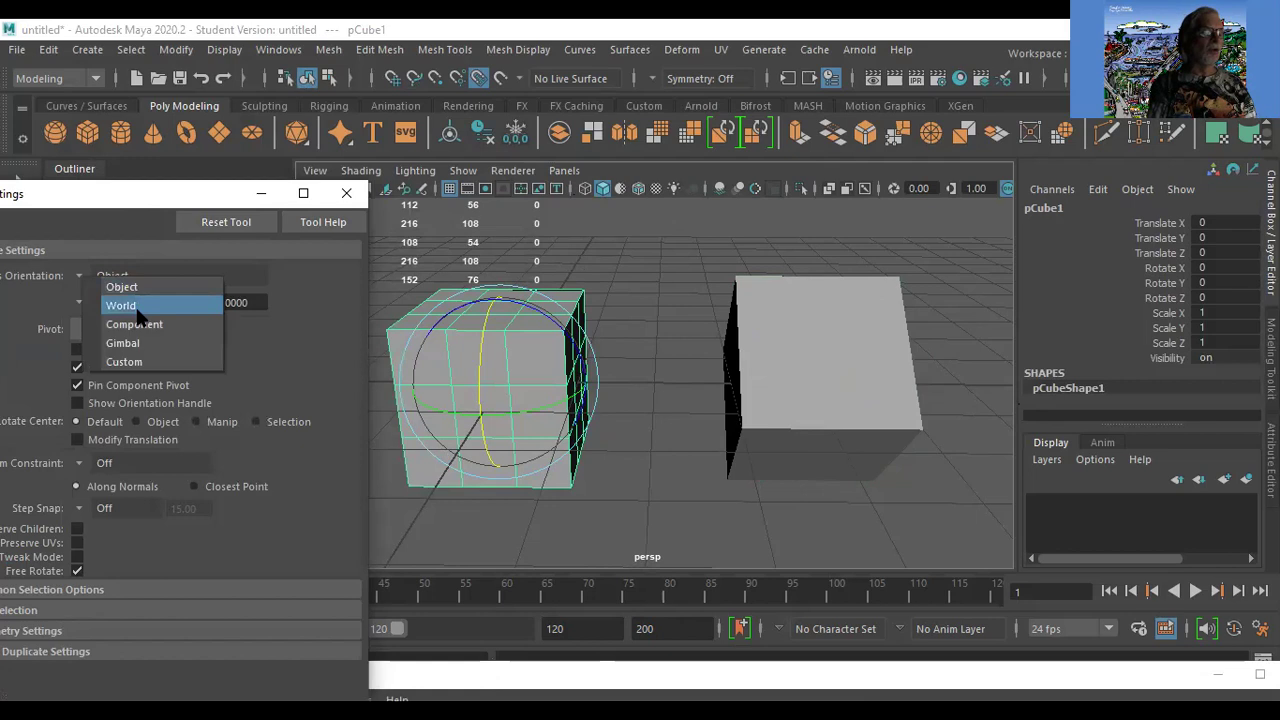
click(135, 304)
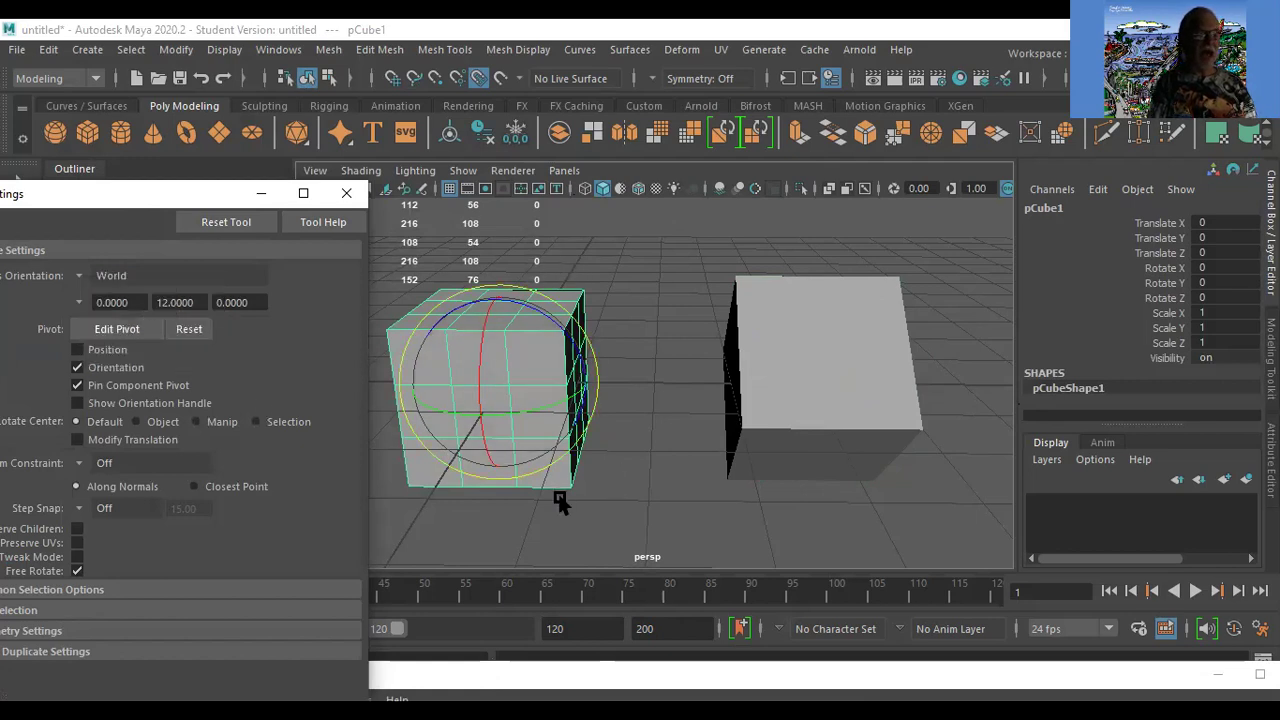
Try the Object, World and Component axis orientations of the Rotate tool on pCube1.
click(82, 280)
click(125, 285)
click(82, 280)
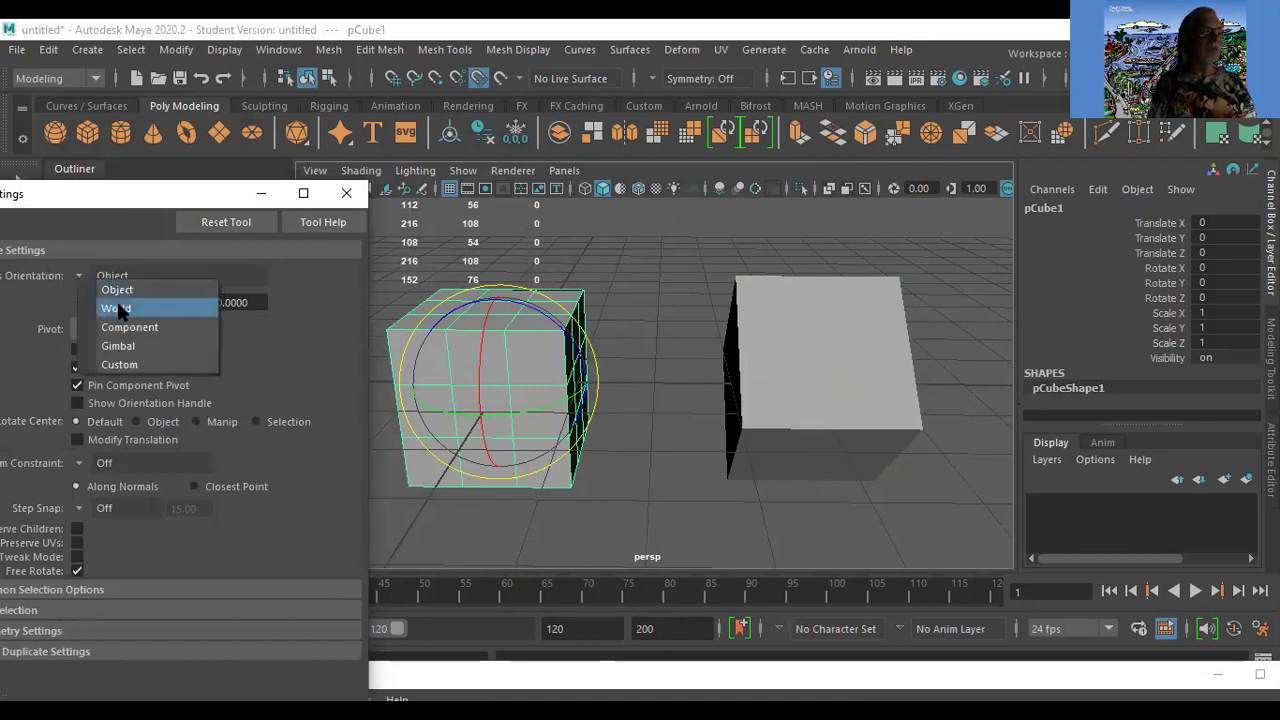
click(115, 309)
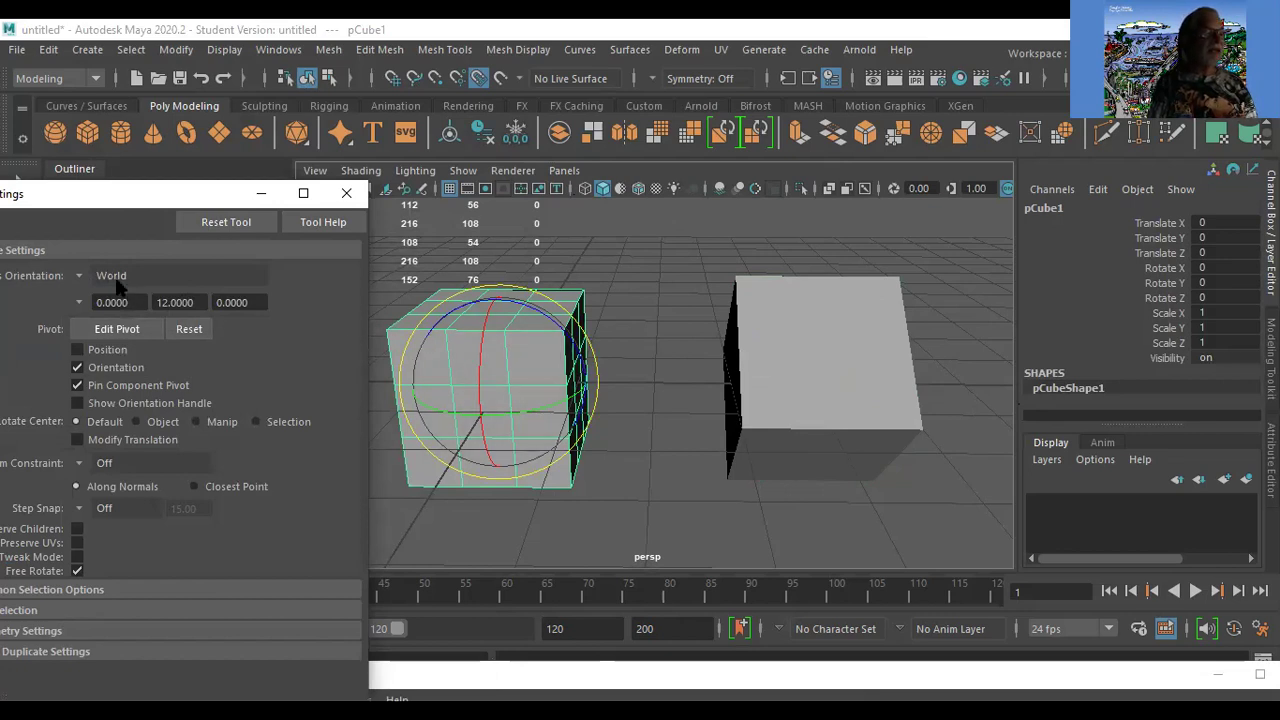
click(78, 278)
click(139, 316)
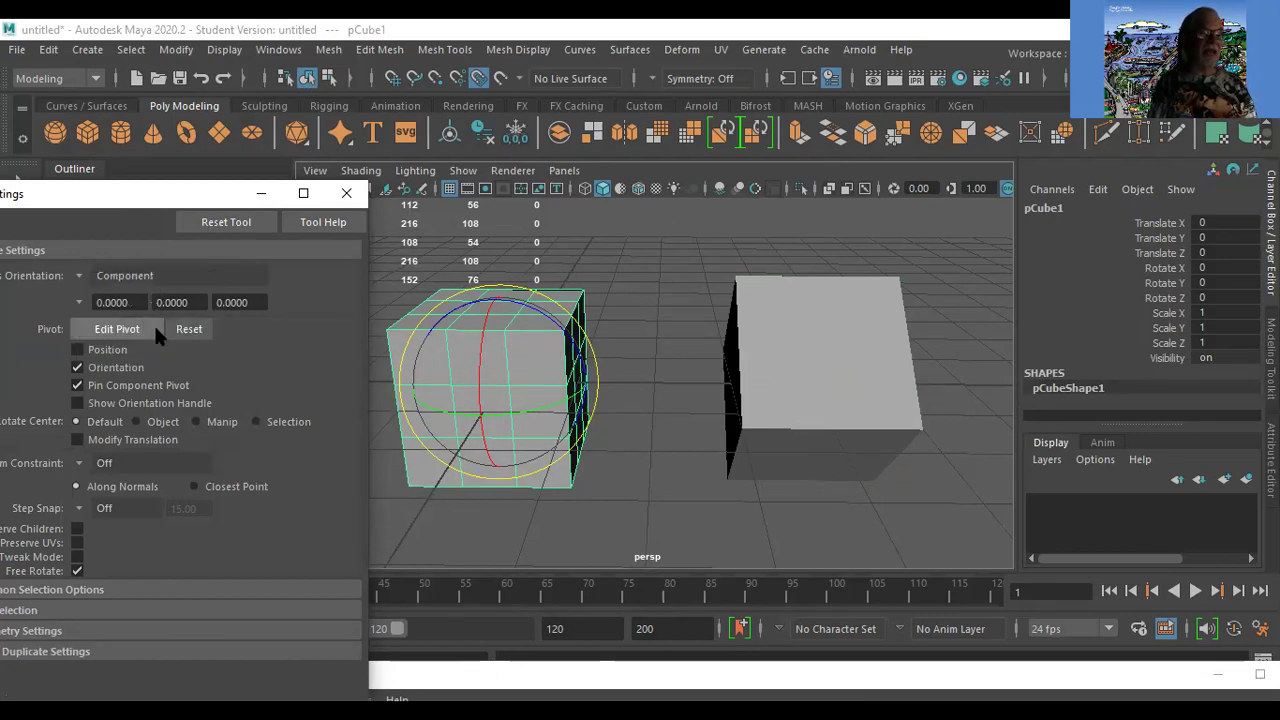
Select pCube2 and set the Rotate tool's axis orientation to World.
click(840, 363)
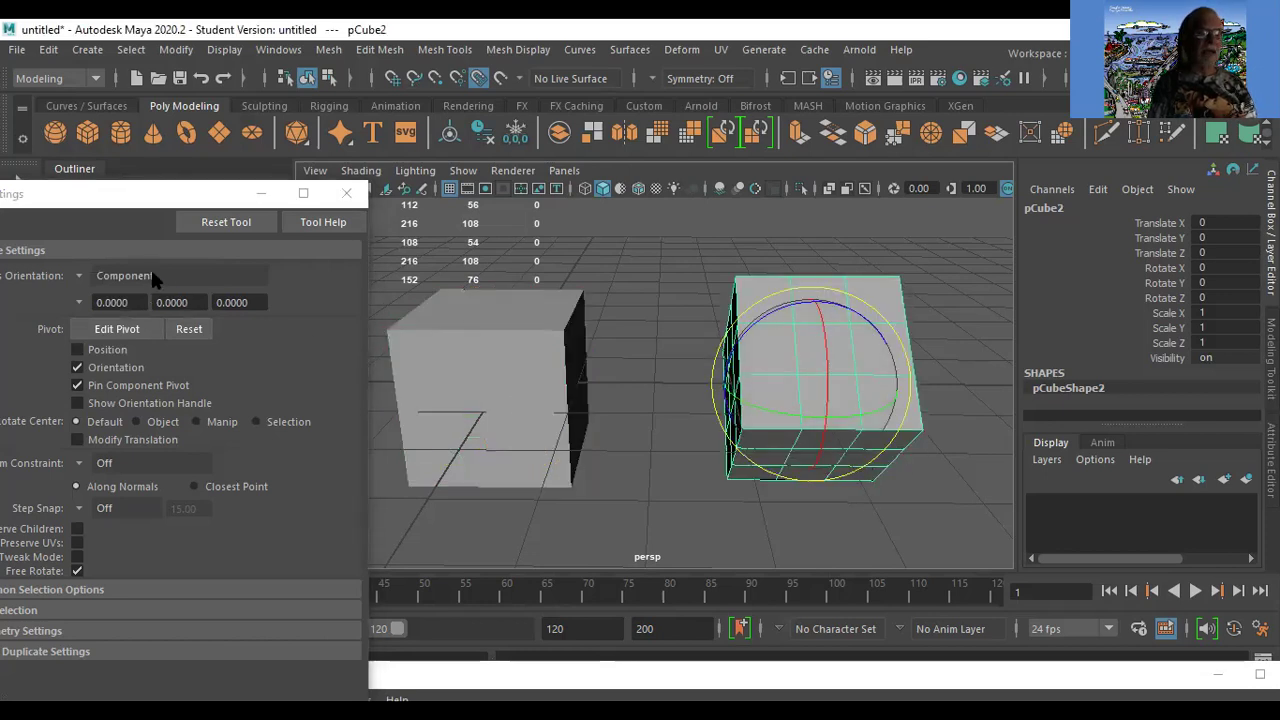
click(80, 278)
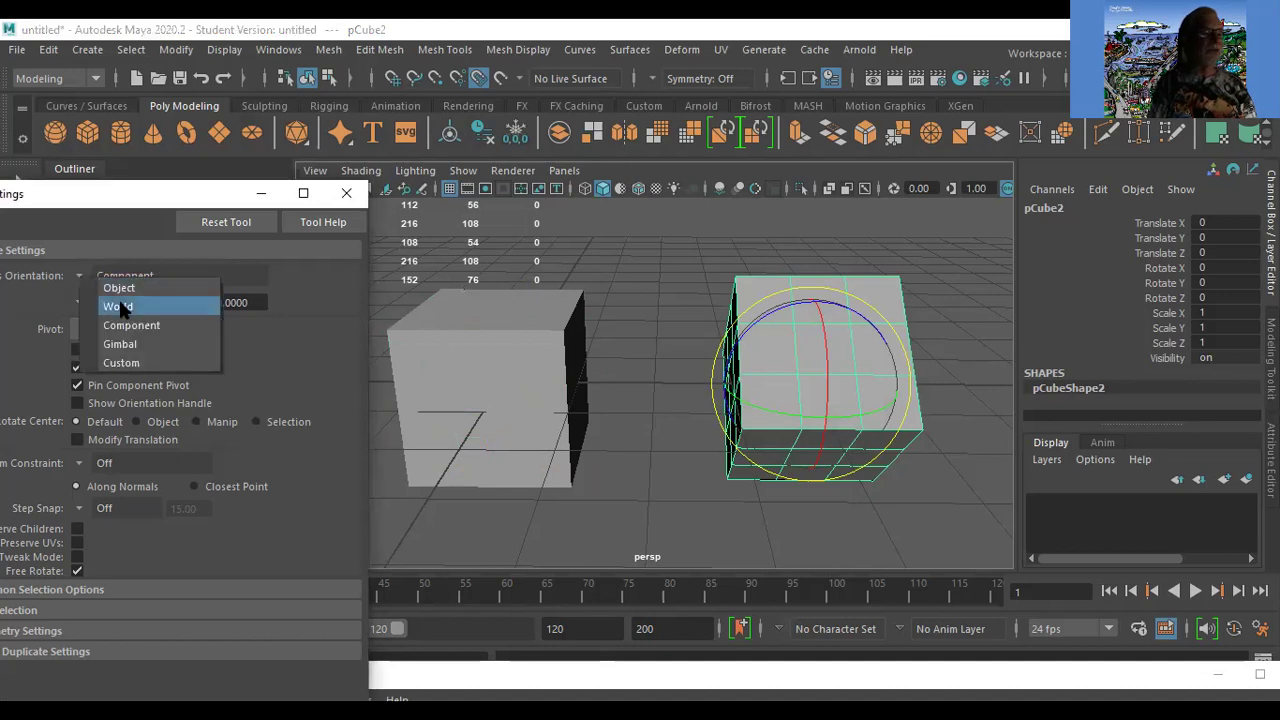
click(127, 311)
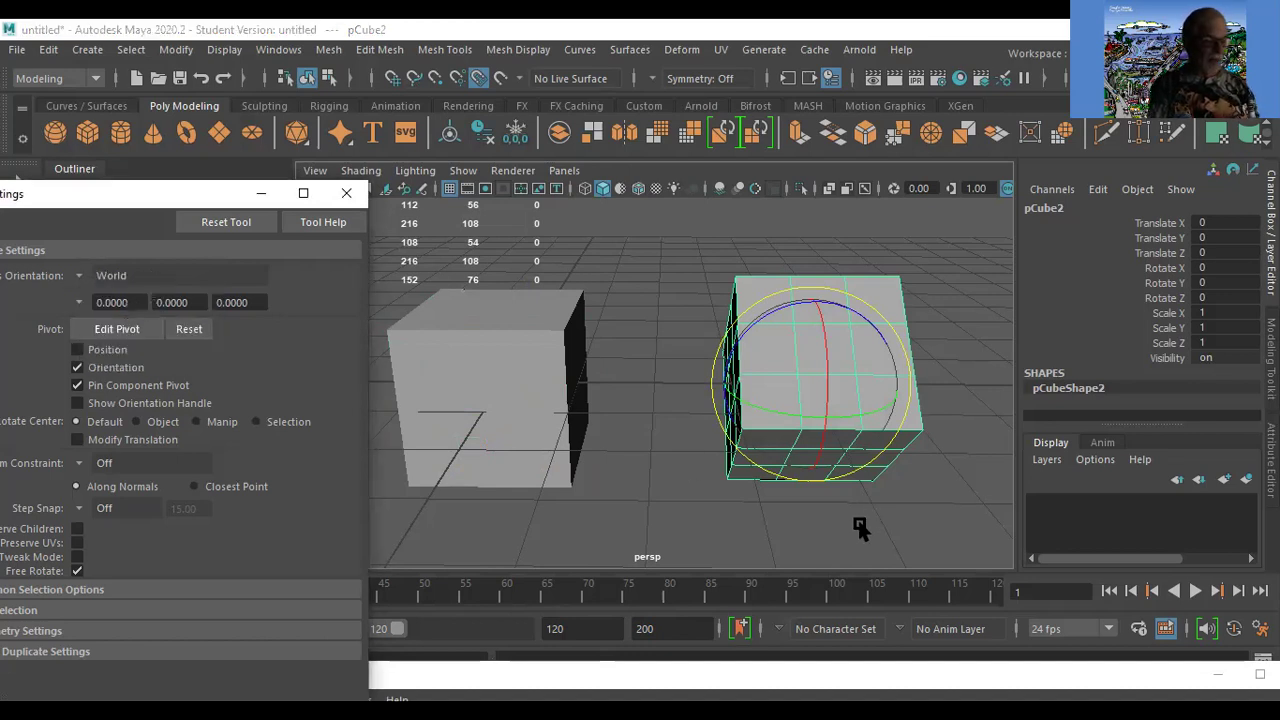
Move pCube2 along the world axes to about -0.074 in X and -0.915 in Z, and undo a small Y move.
key(w)
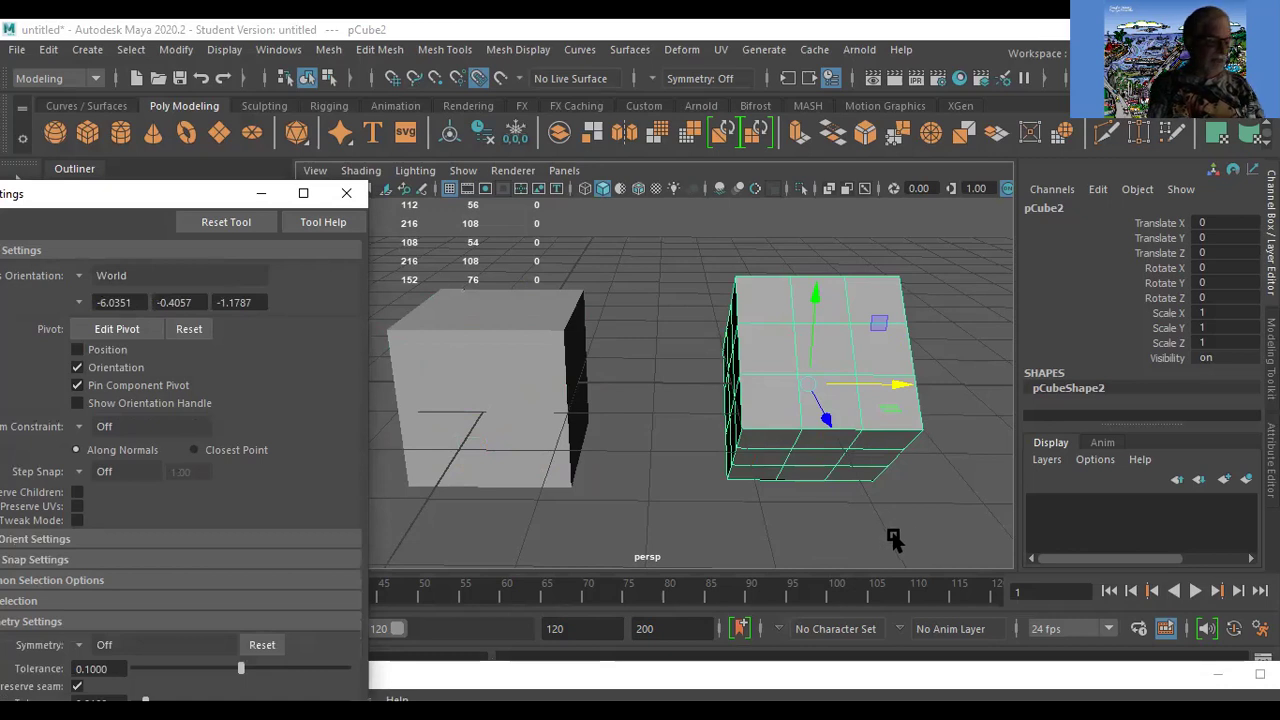
alt+drag(837, 509, 752, 408)
drag(851, 354, 812, 340)
mouse_move(718, 251)
mouse_down()
mouse_move(723, 200)
mouse_move(718, 247)
mouse_up()
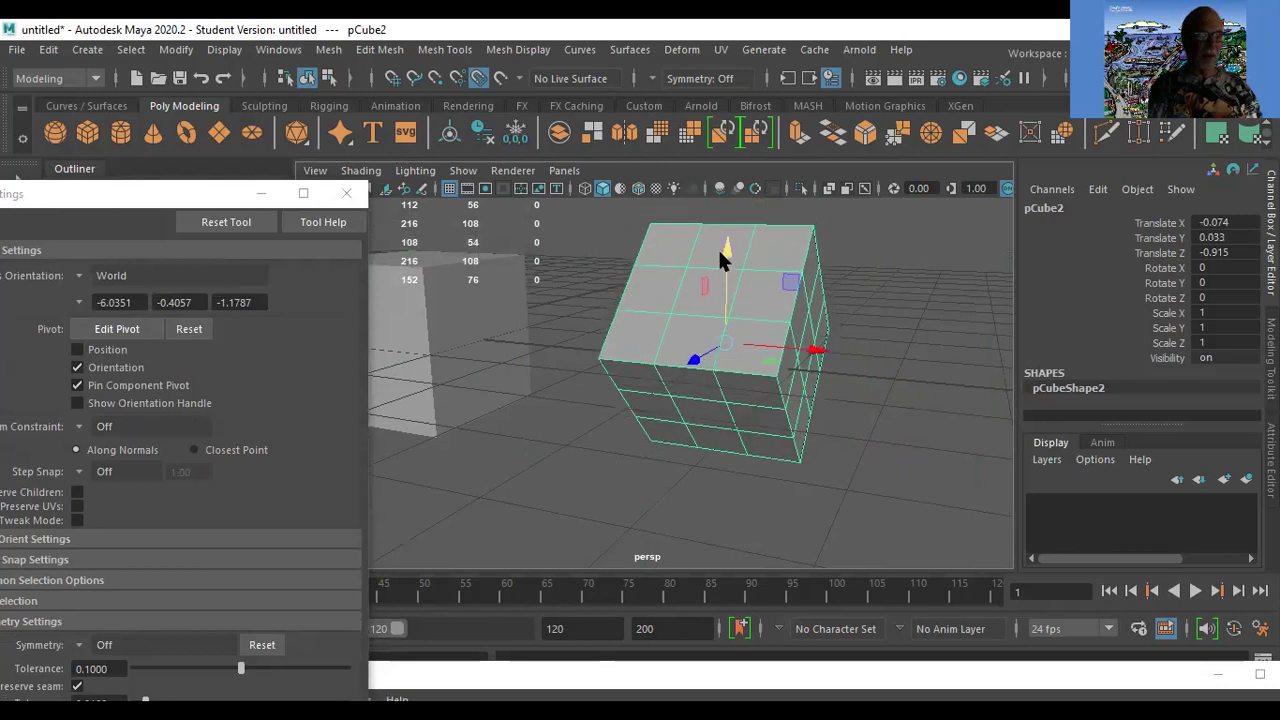
key(ctrl+z)
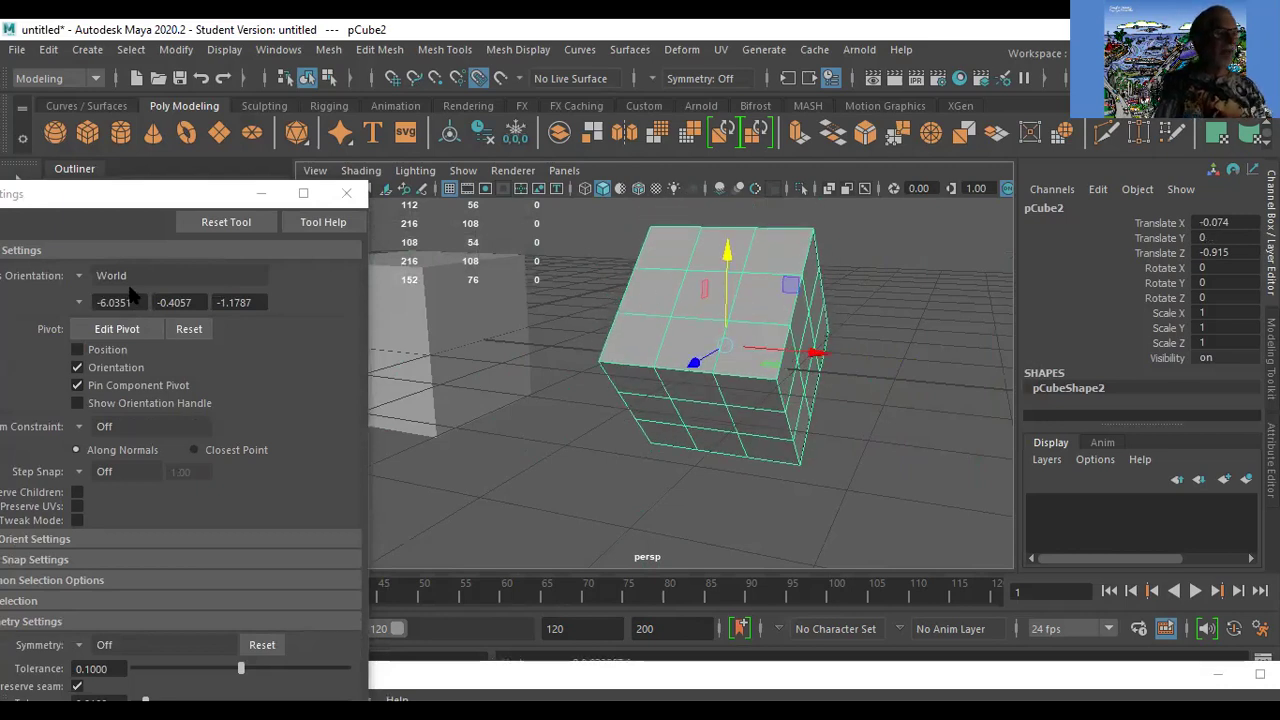
Try Component as the Move tool's axis orientation, set it to Object, and select pCube1 to compare its manipulator.
click(86, 280)
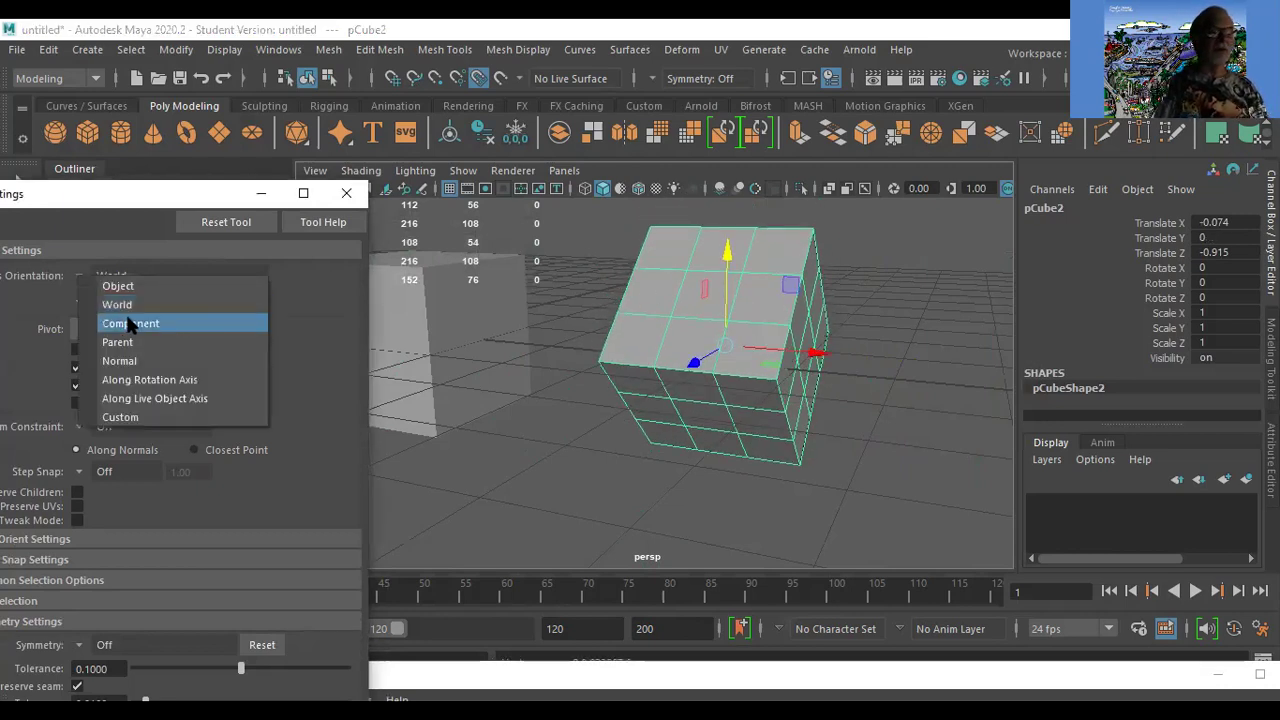
click(130, 323)
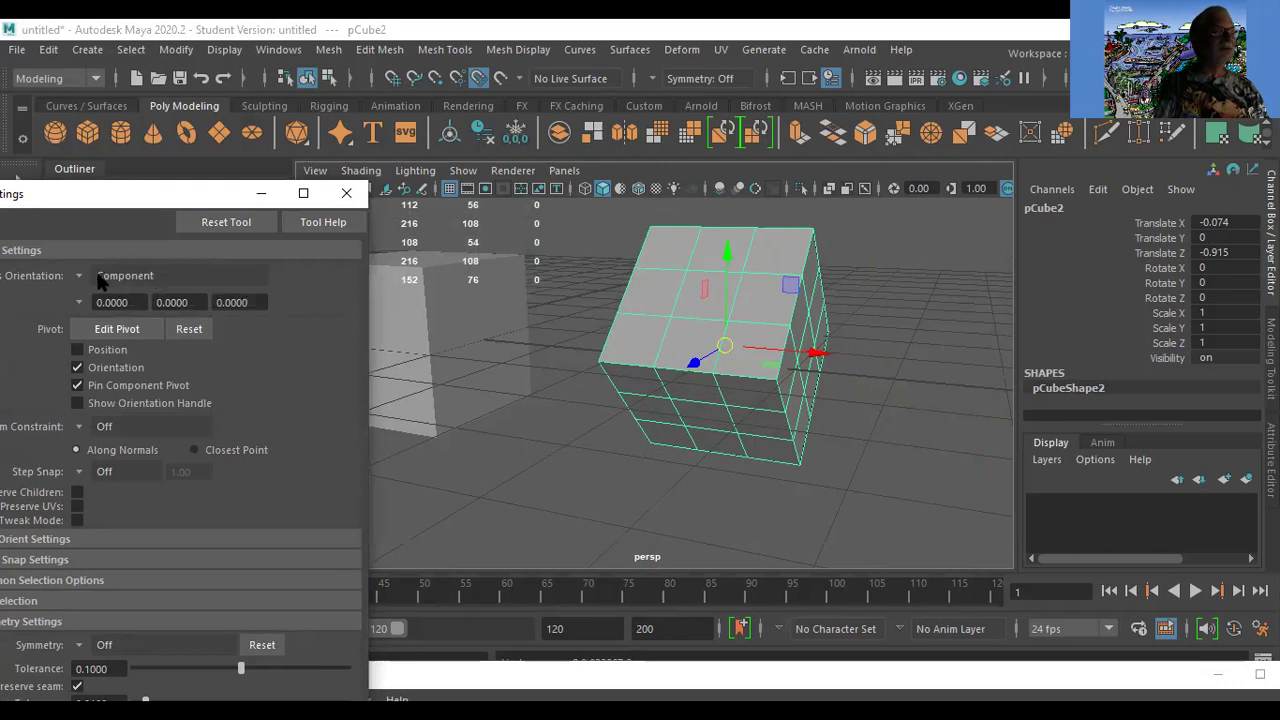
click(98, 279)
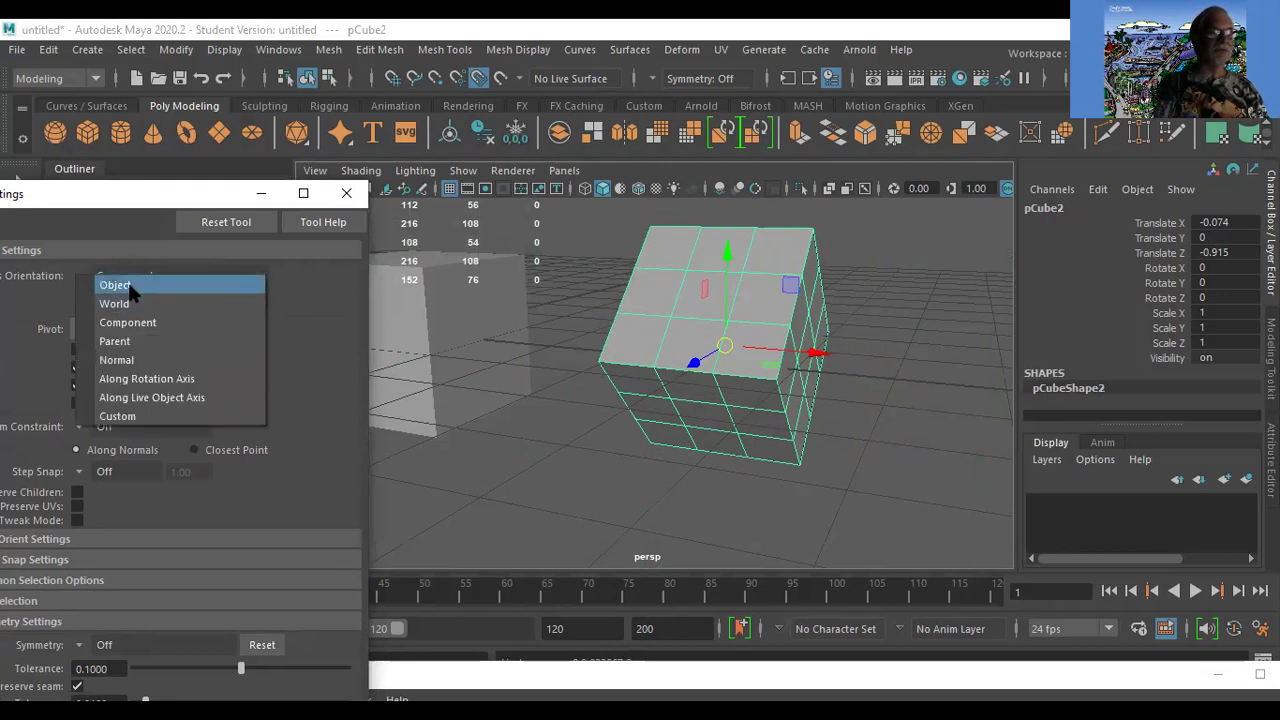
click(129, 285)
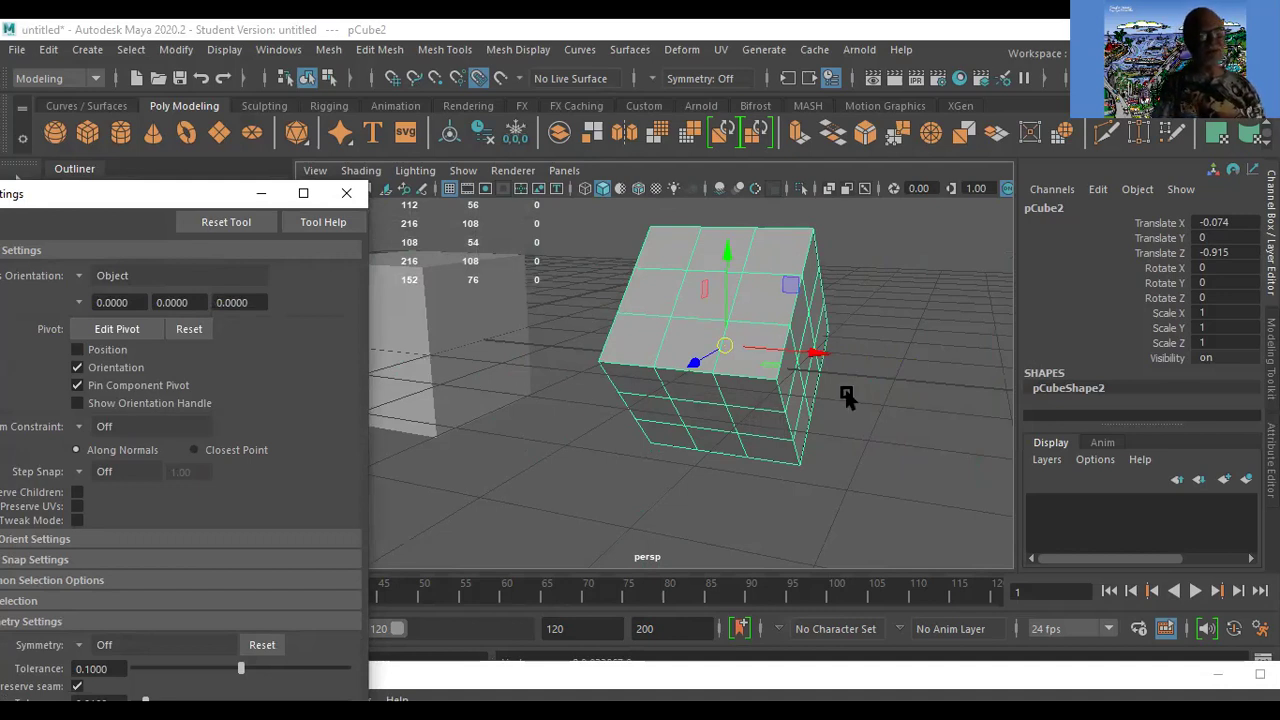
click(466, 345)
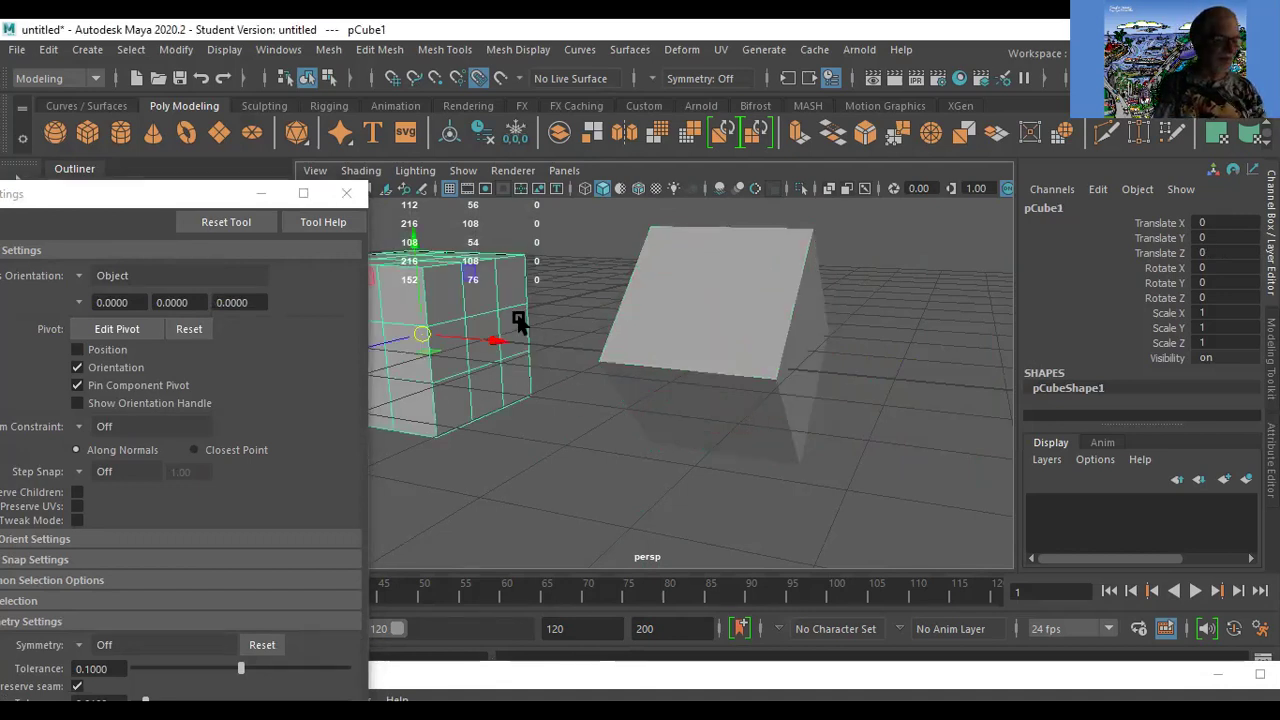
Rotate pCube1 to about 44.69 degrees in X and move it along its object Z axis to about -0.22 in Y and 0.222 in Z.
alt+middle_drag(551, 320, 683, 347)
key(e)
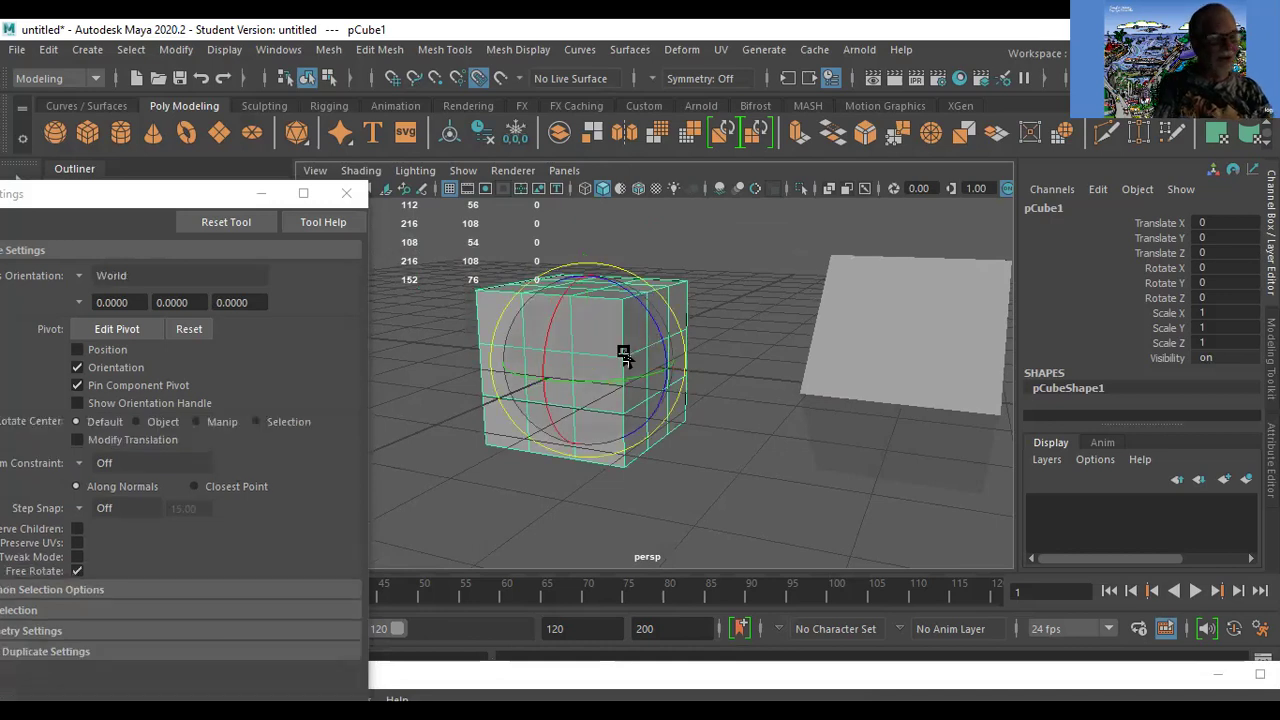
drag(544, 338, 560, 486)
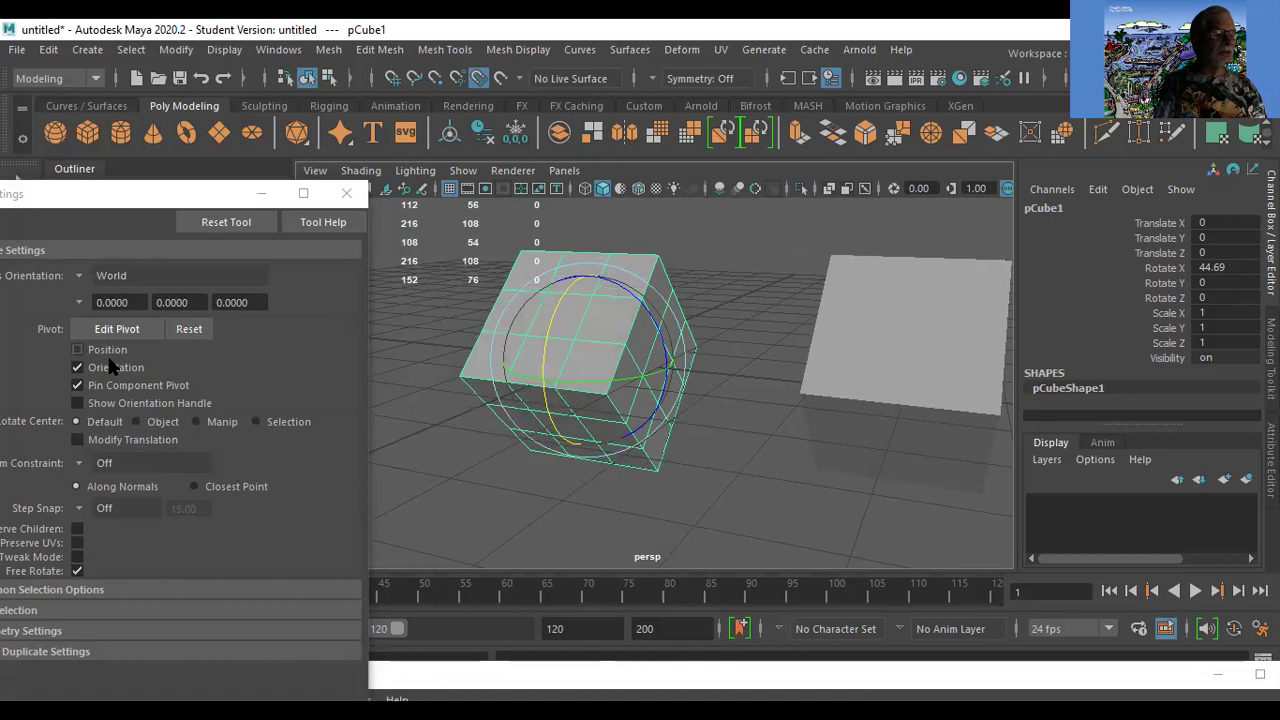
key(w)
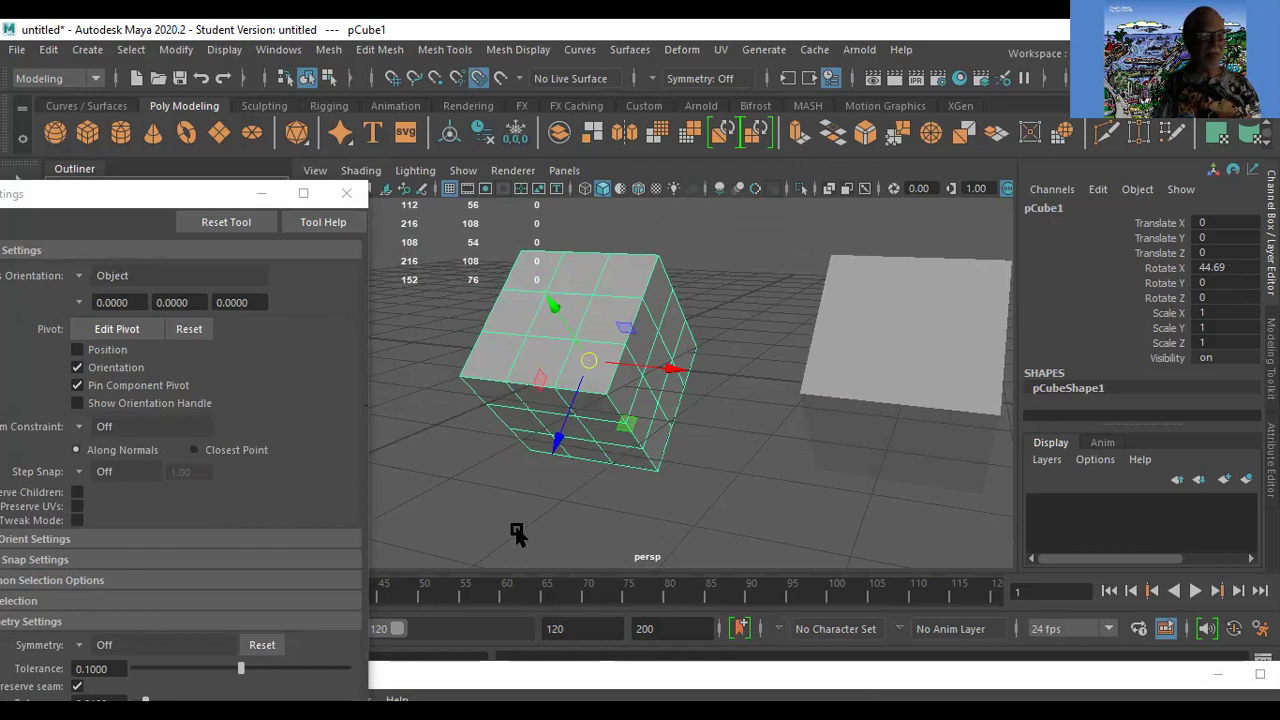
drag(560, 445, 586, 480)
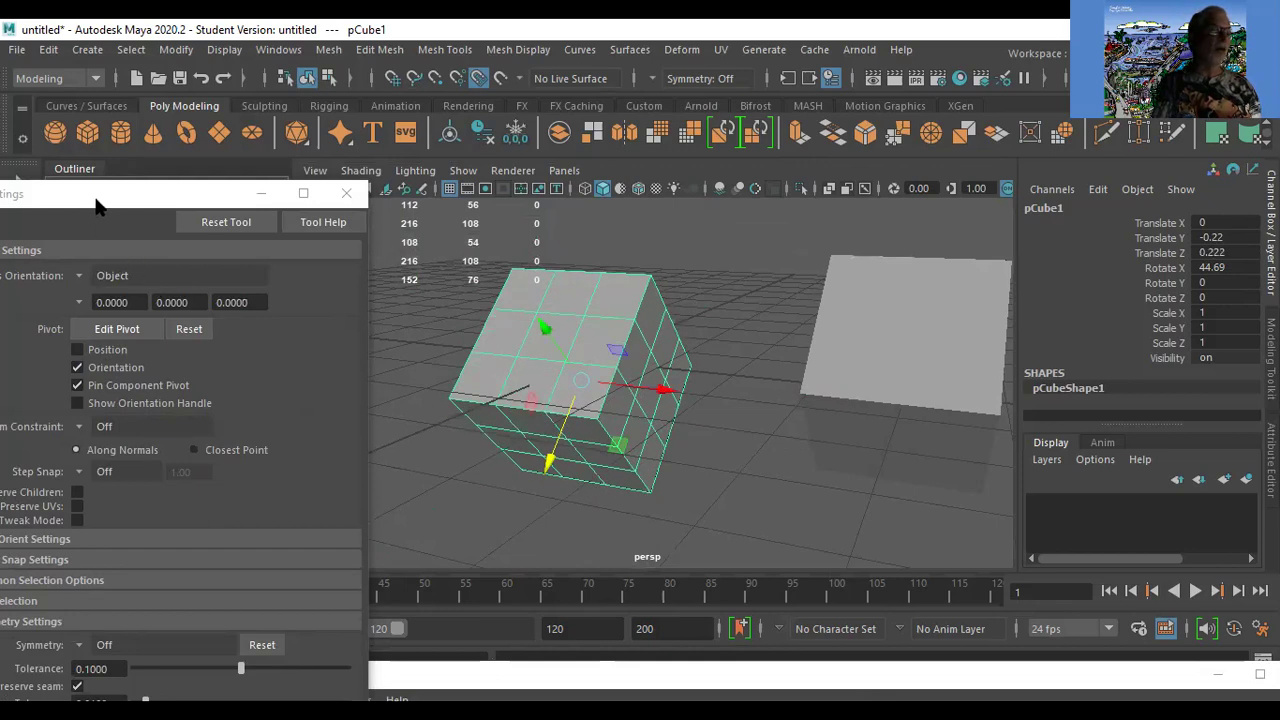
Set the Move tool's axis orientation to World and move pCube1 along the world Z axis to about -0.373.
drag(97, 205, 178, 232)
click(172, 303)
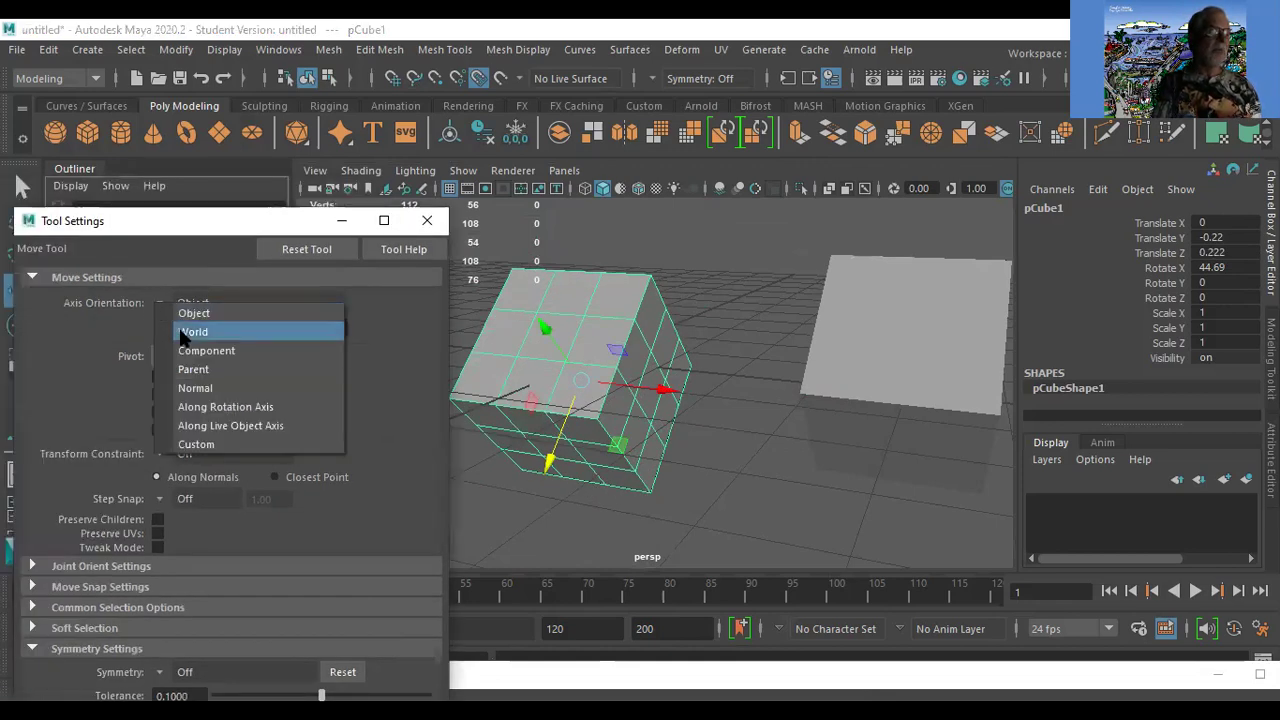
click(185, 330)
drag(538, 411, 613, 462)
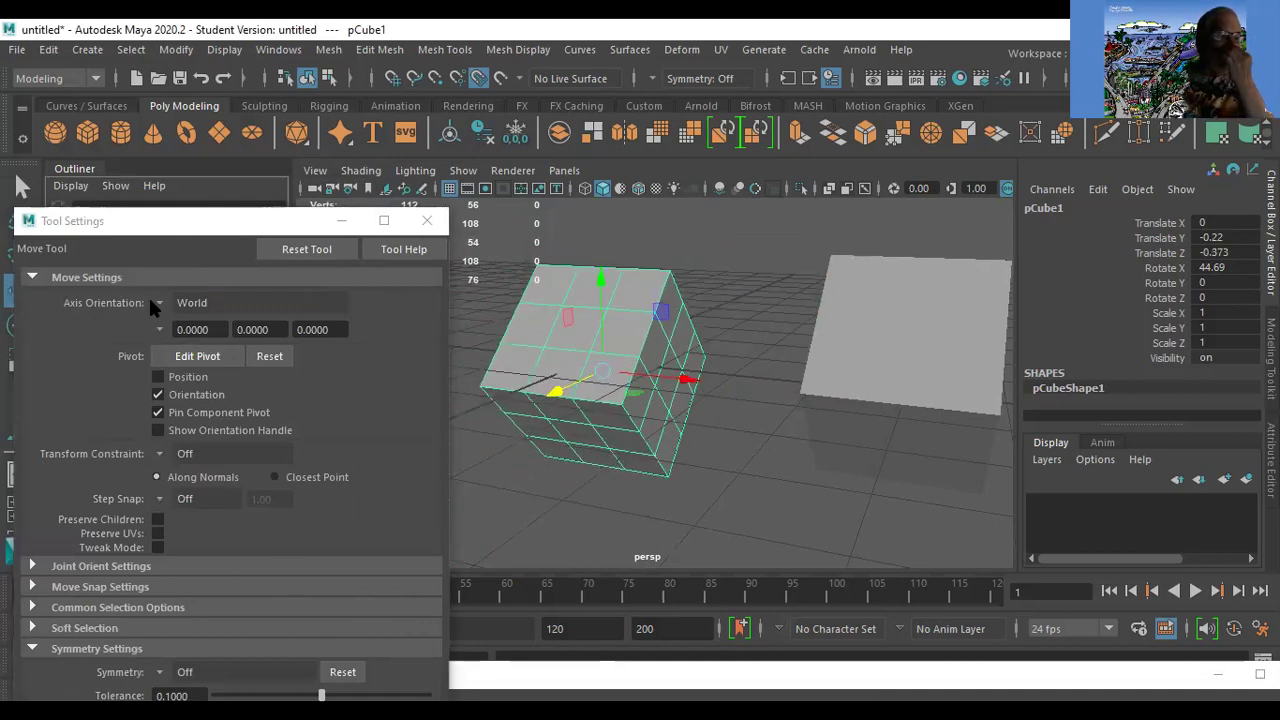
Set the Move tool's axis orientation to Component and move pCube1 along its Z axis to about -0.067 in Y and -0.528 in Z.
click(150, 300)
click(223, 345)
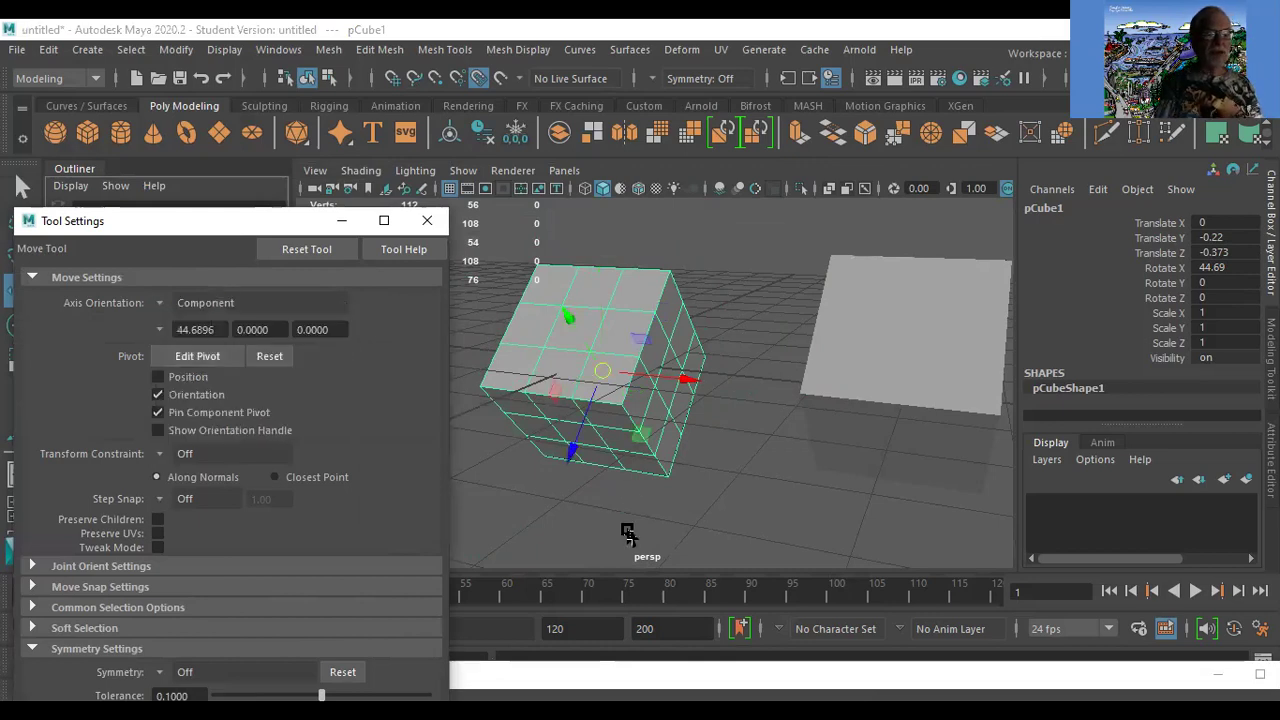
drag(574, 455, 630, 460)
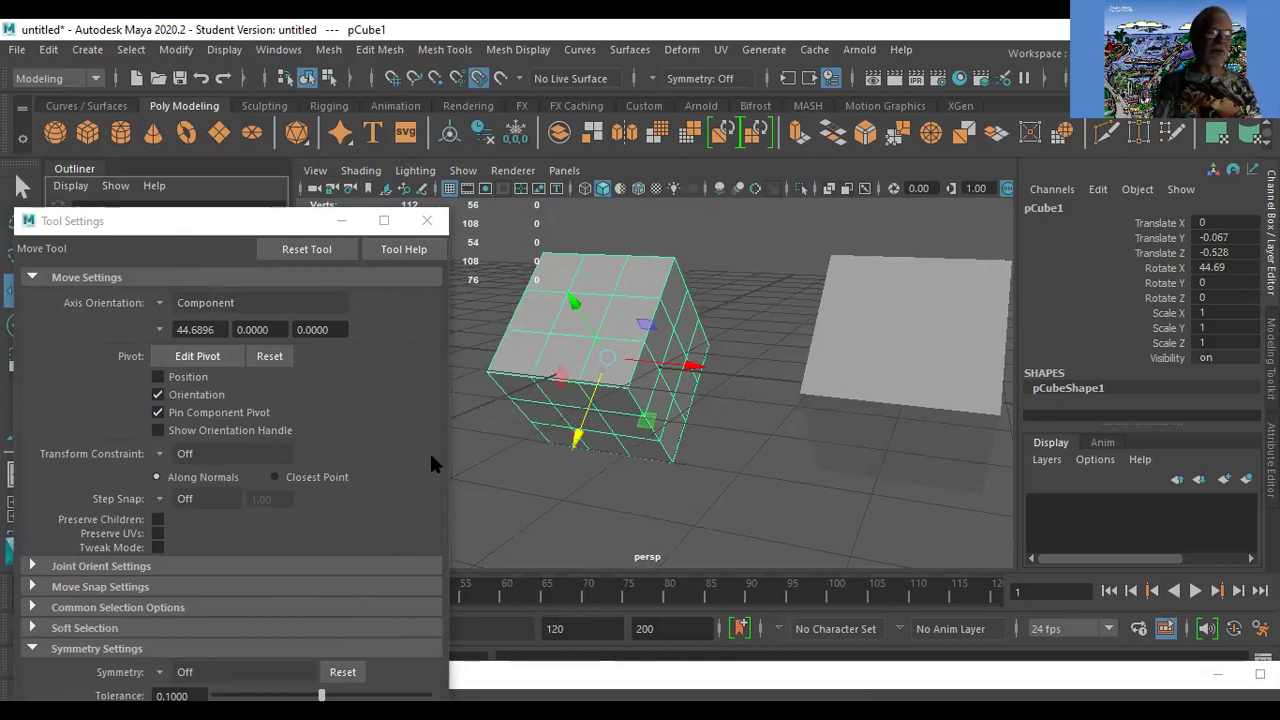
Set the Move tool's axis orientation to Custom with an X angle of 20.
click(158, 304)
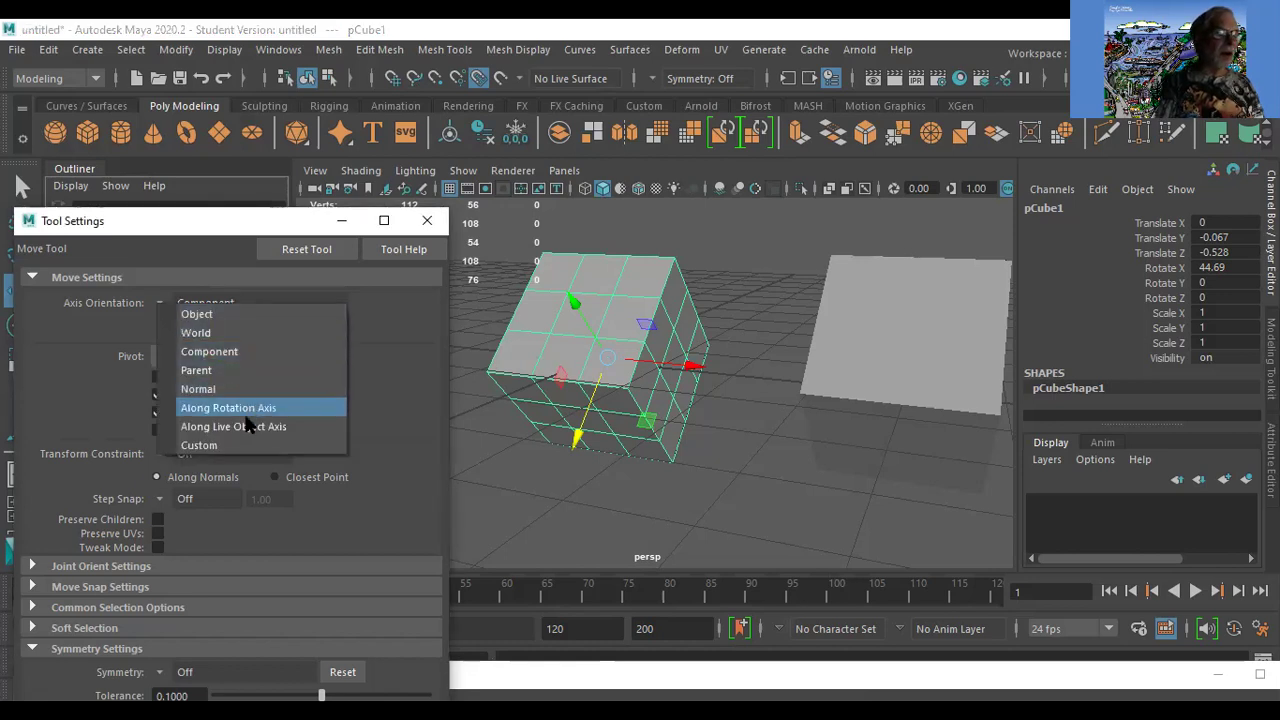
click(238, 445)
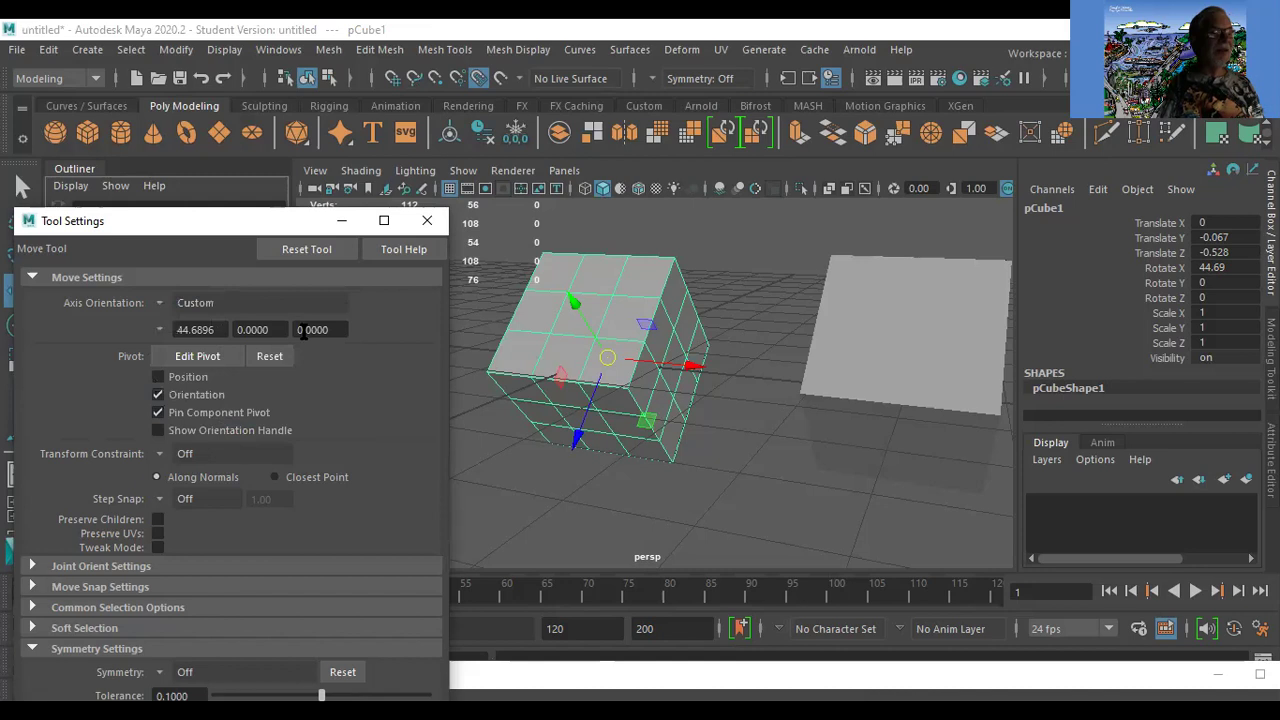
drag(219, 334, 156, 337)
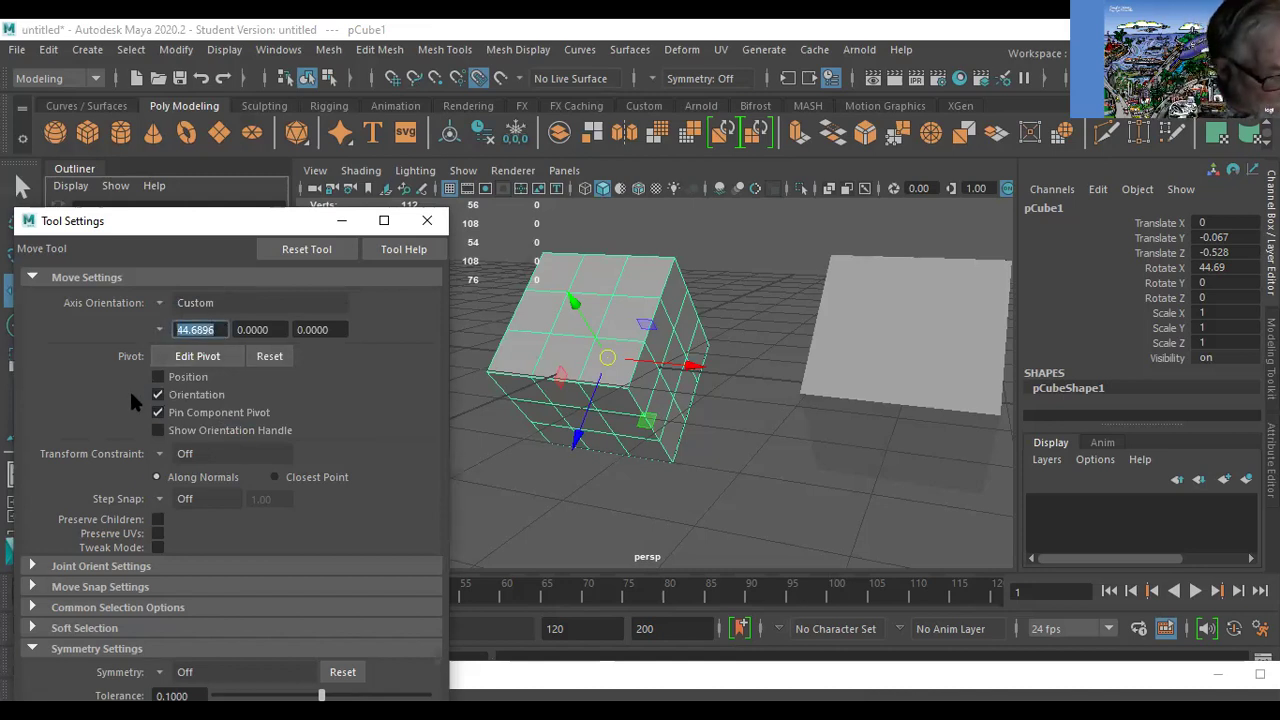
text(20)
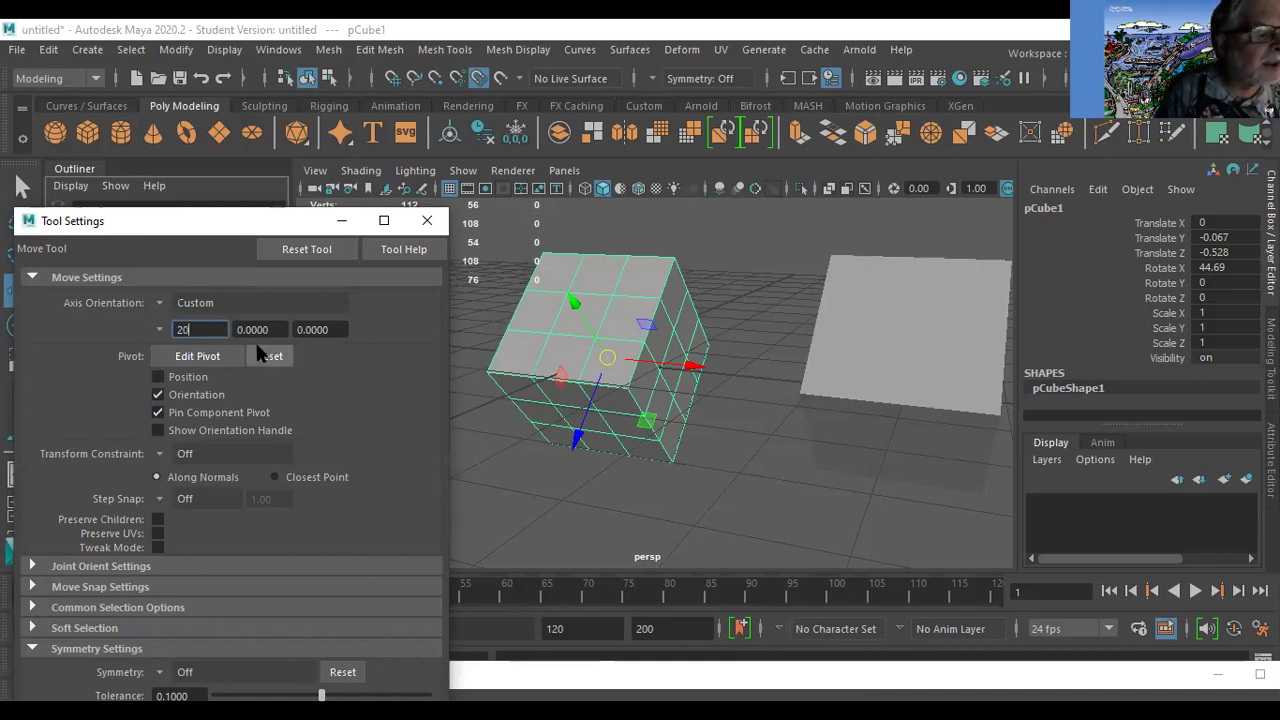
key(Return)
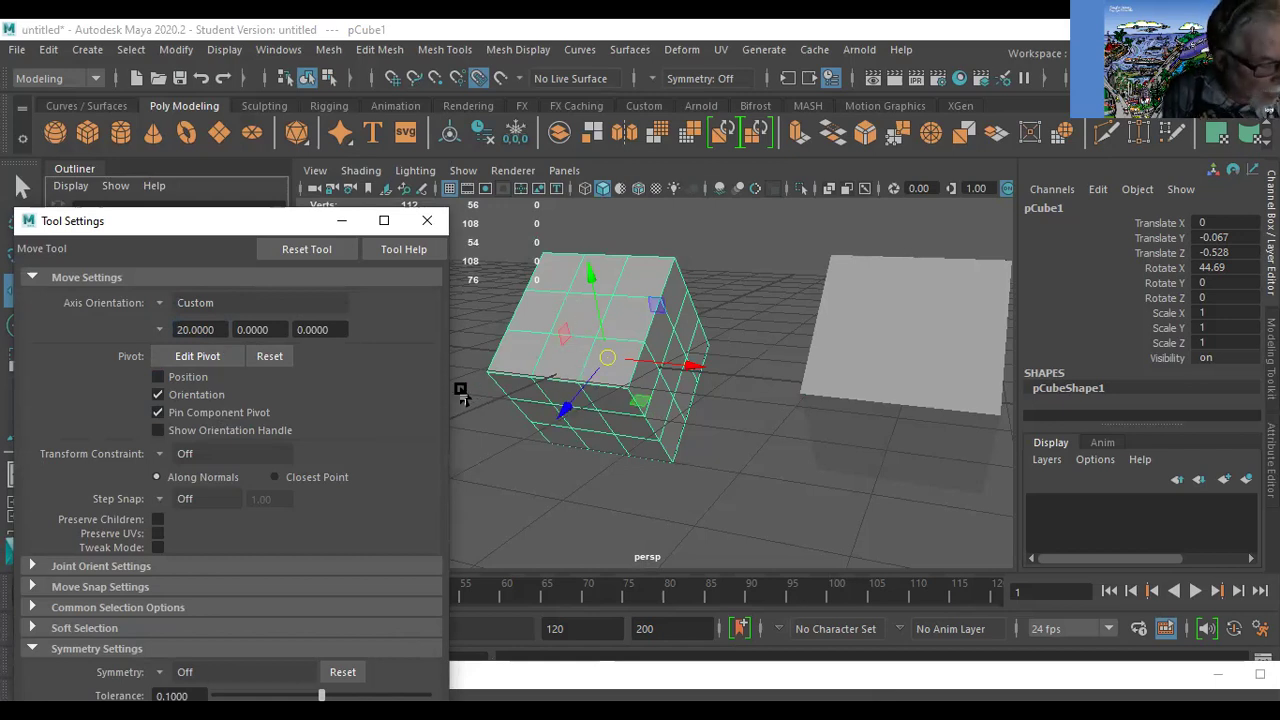
Try 10 as the Y angle of the Rotate tool's custom axis orientation and change it to 30, keeping X at 20.
key(e)
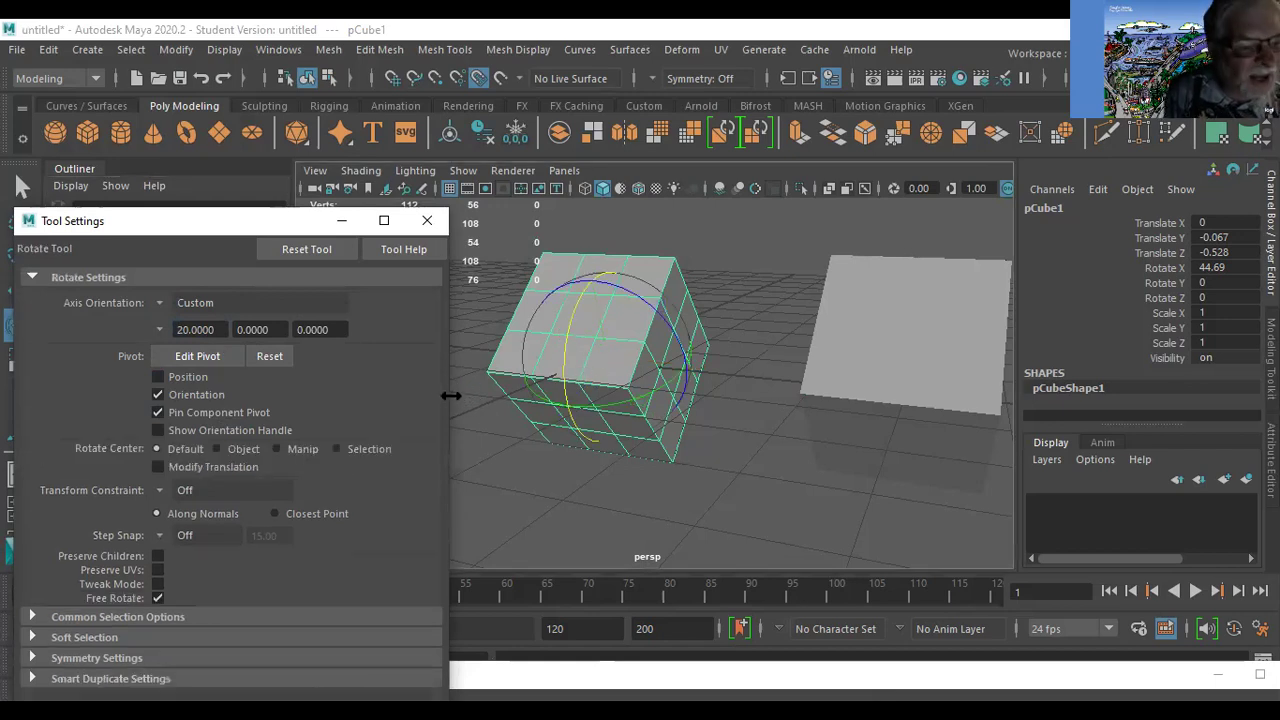
drag(222, 333, 140, 343)
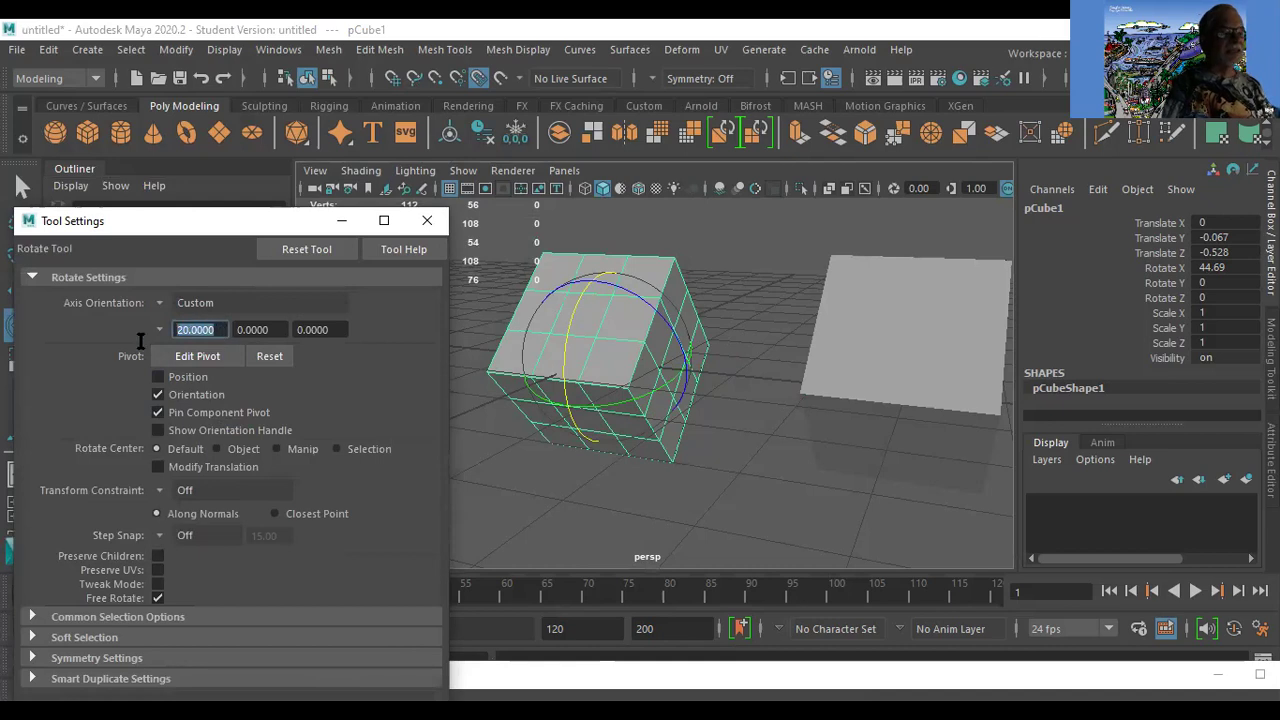
key(Tab)
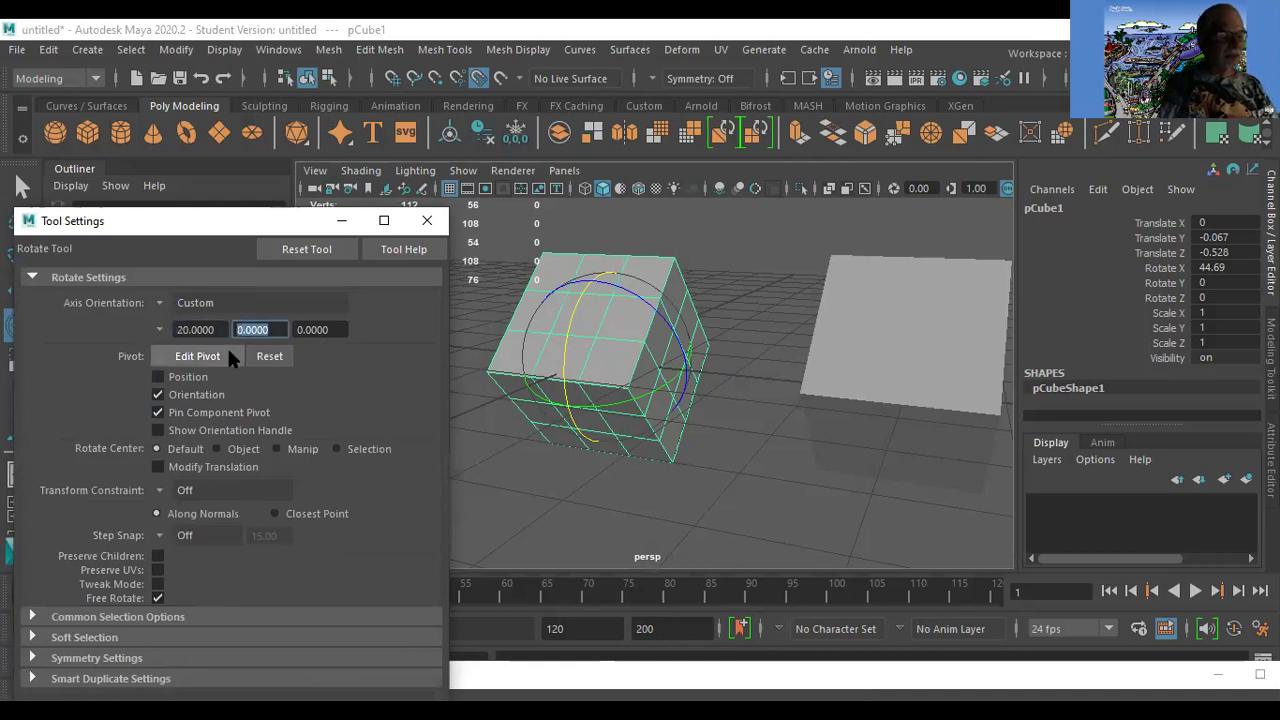
text(10)
key(Return)
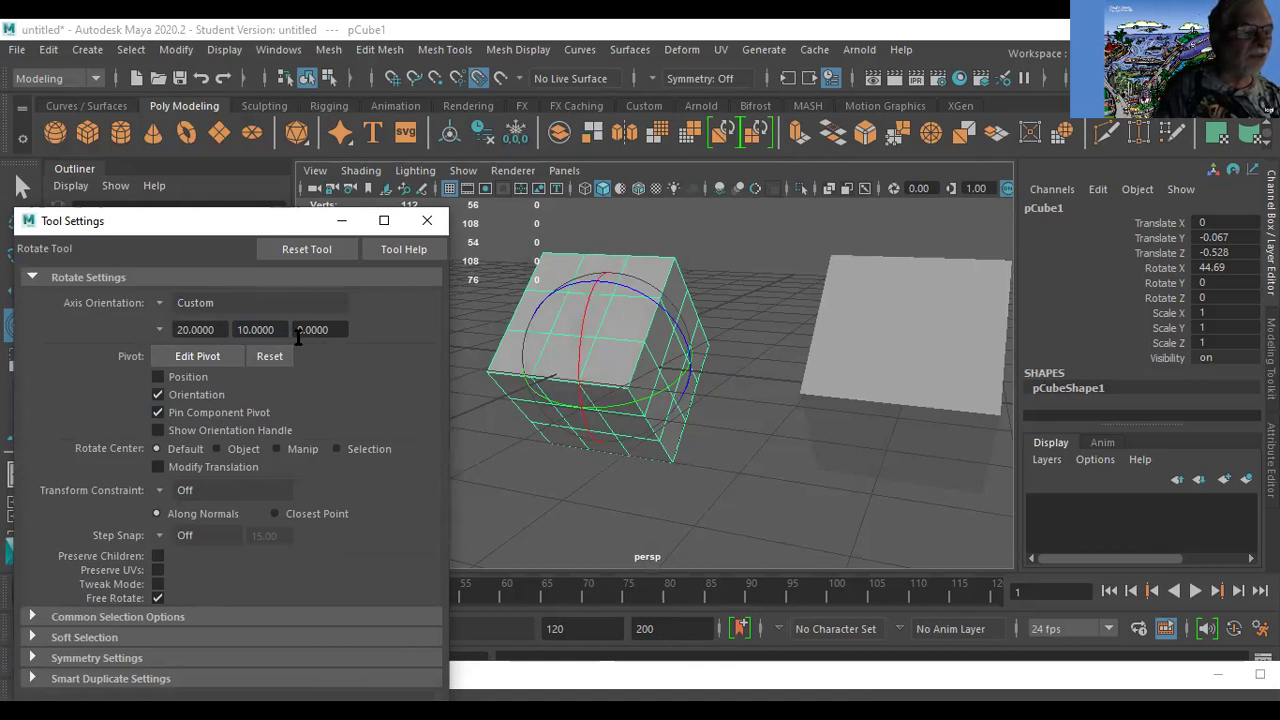
drag(278, 330, 234, 327)
text(1)
text(0)
key(Return)
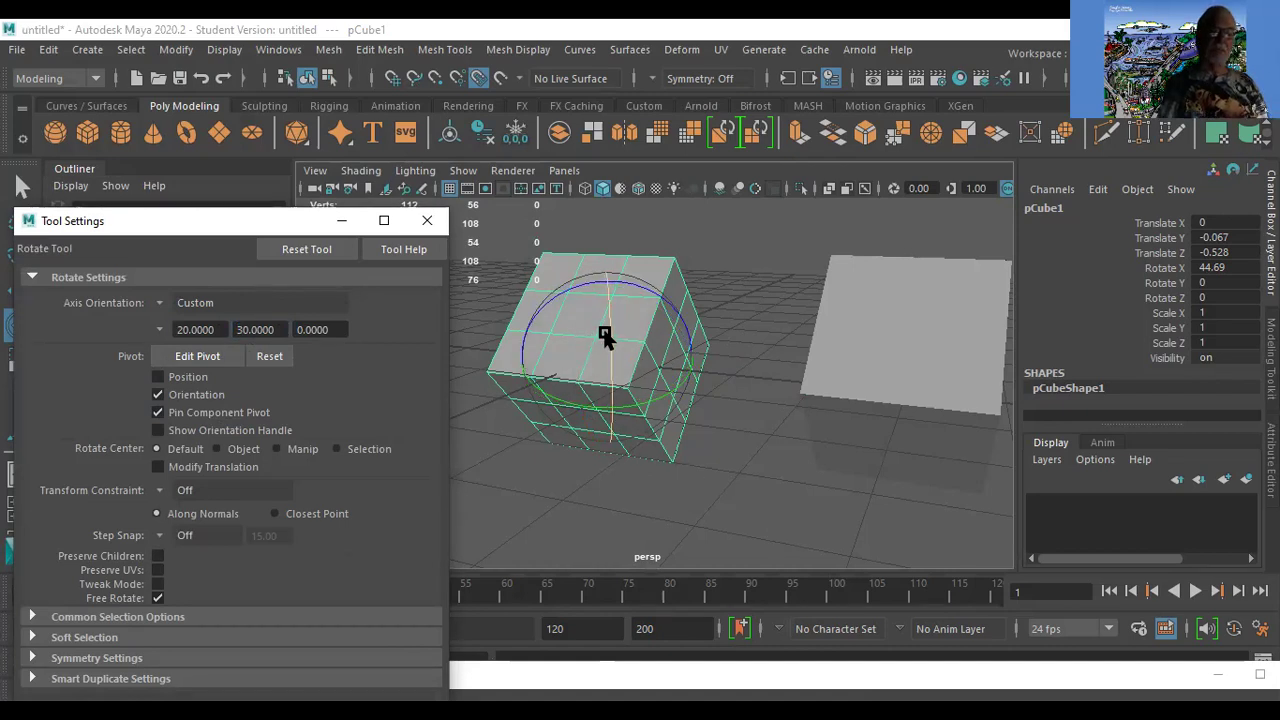
Rotate pCube1 back and forth around the custom X axis, ending at about 437.856, -47.278 and -176.718 degrees in X, Y and Z.
drag(607, 335, 626, 445)
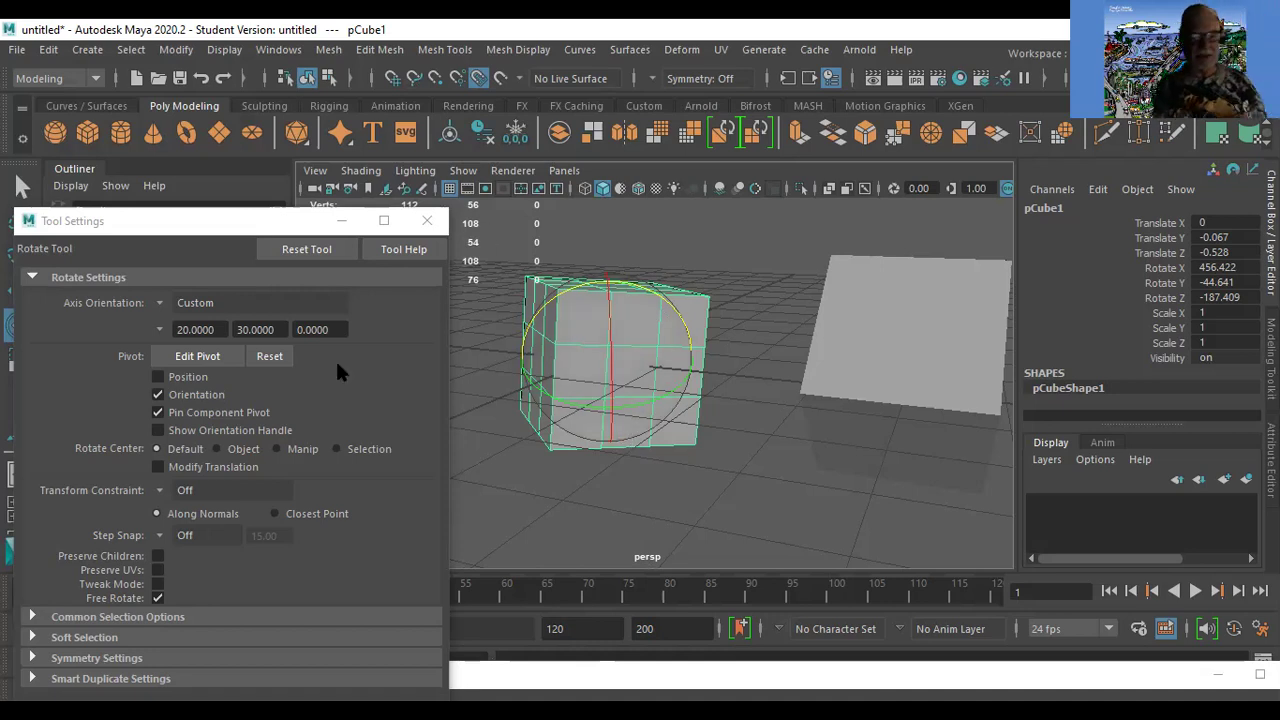
drag(608, 330, 596, 236)
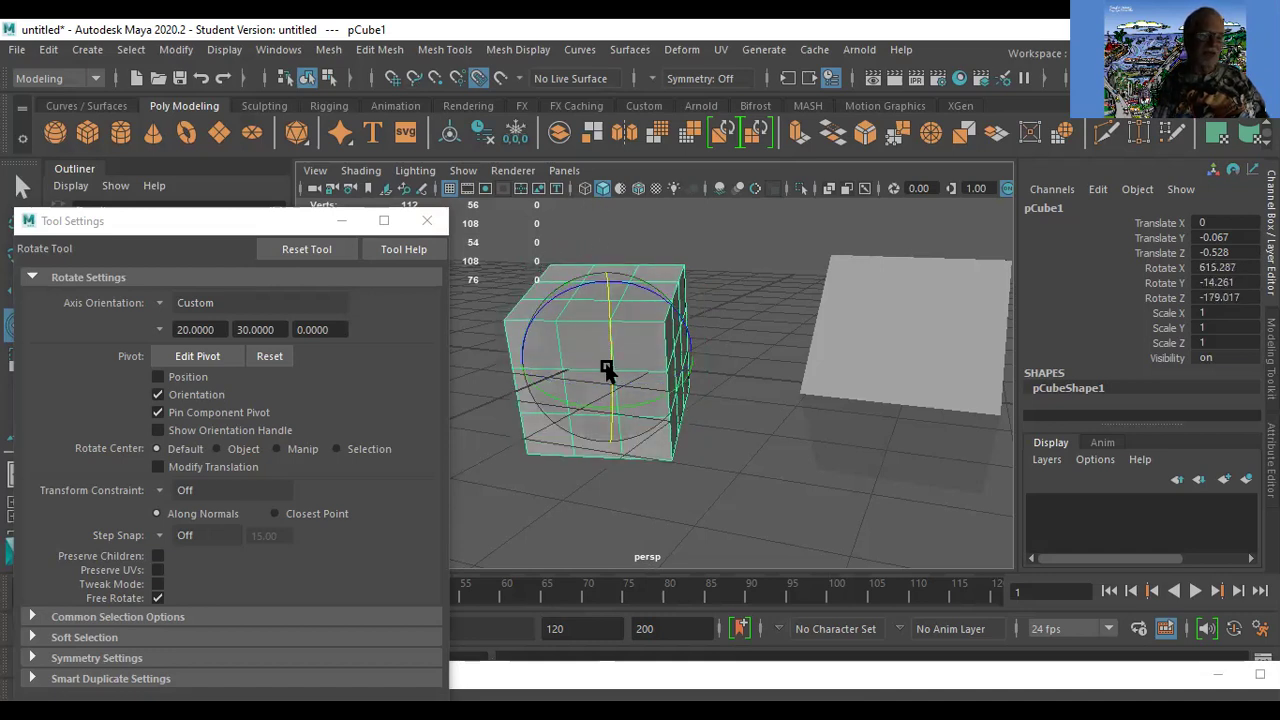
drag(608, 363, 620, 477)
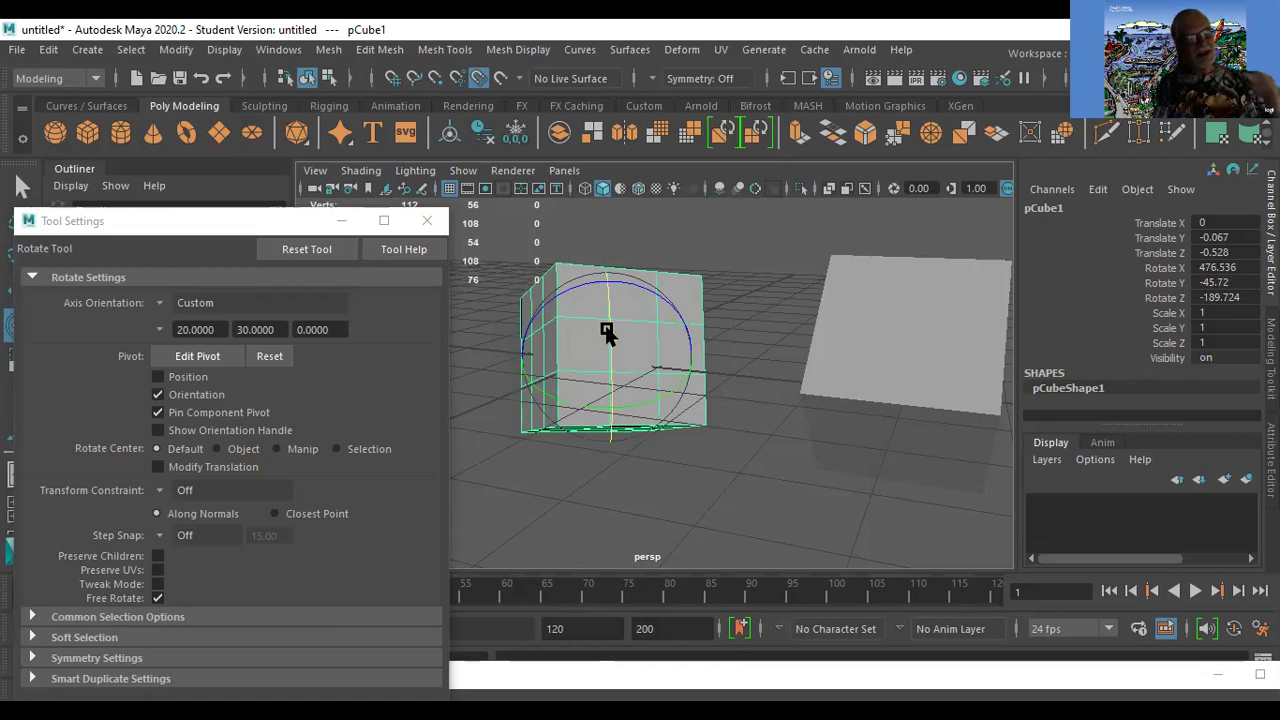
drag(609, 320, 560, 335)
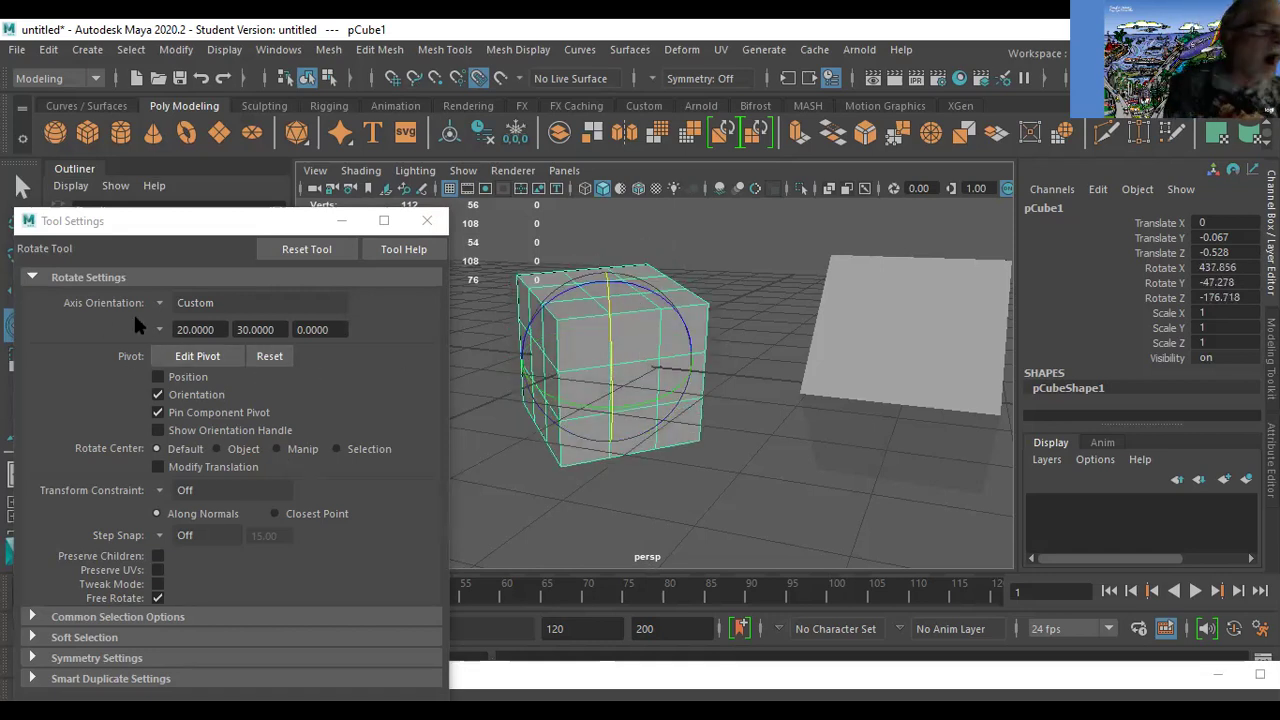
Look through the Rotate tool's axis orientation options without changing them and close the tool settings.
click(229, 301)
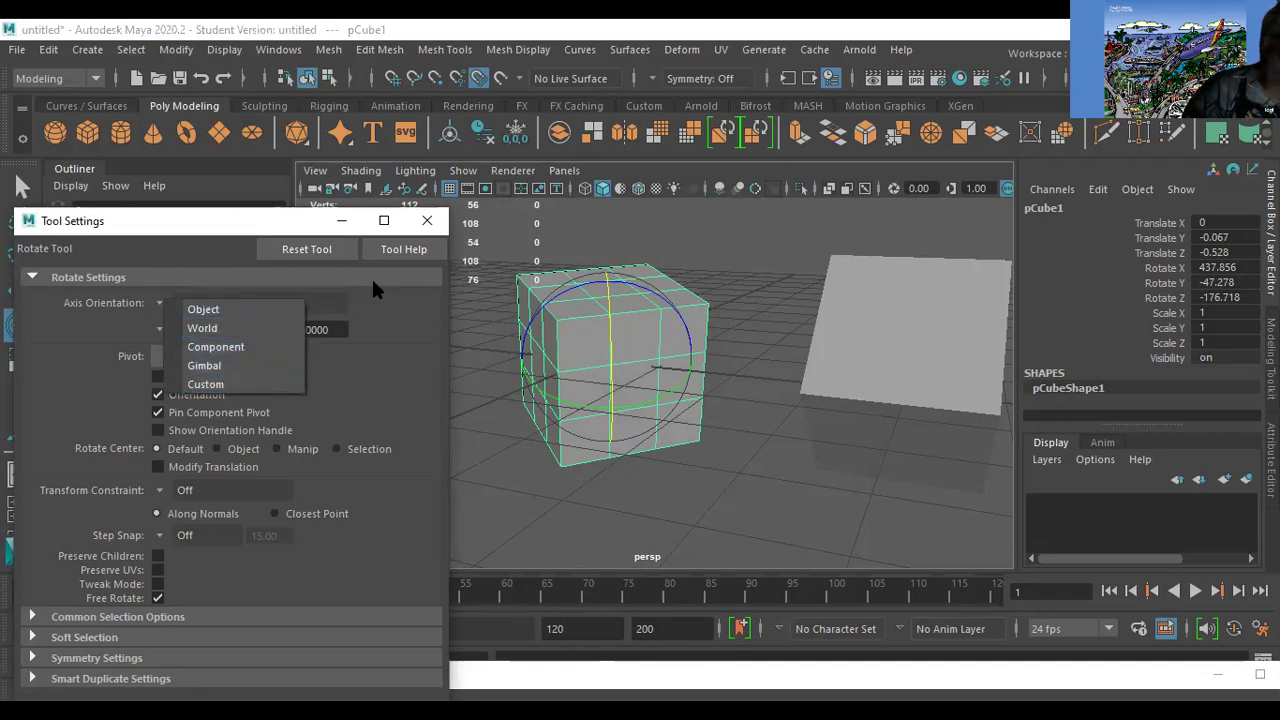
click(427, 228)
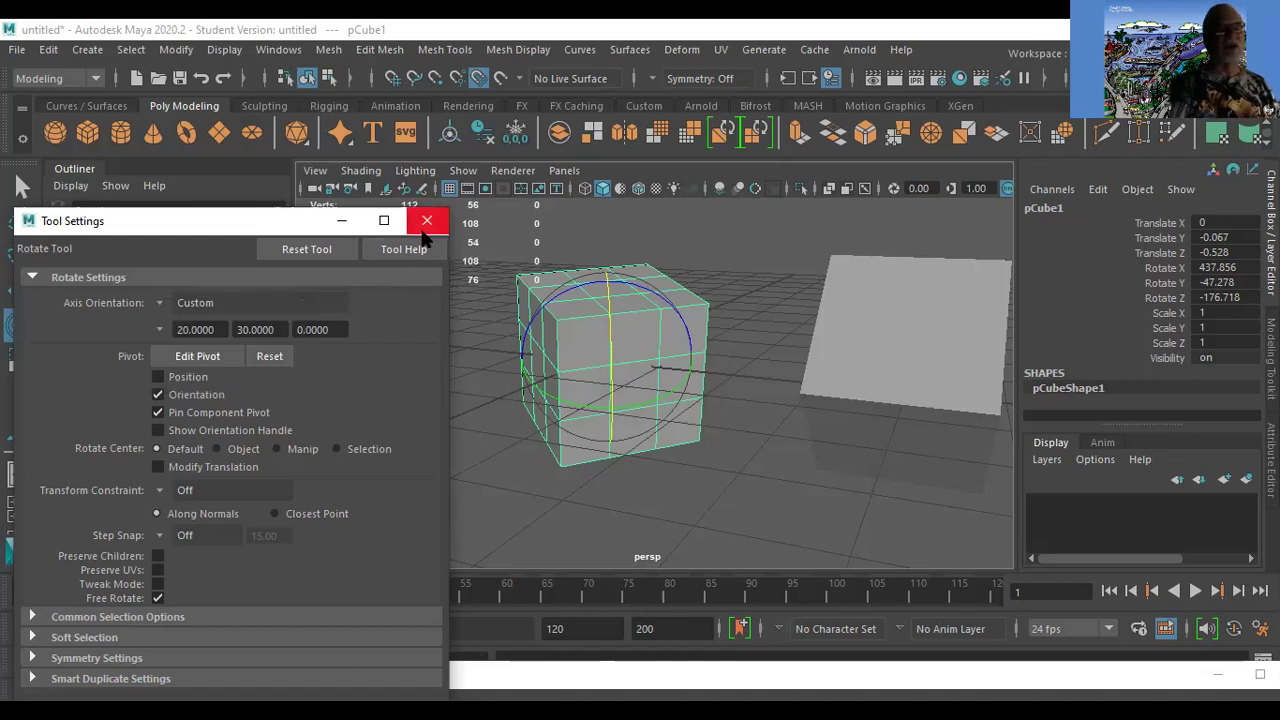
click(424, 226)
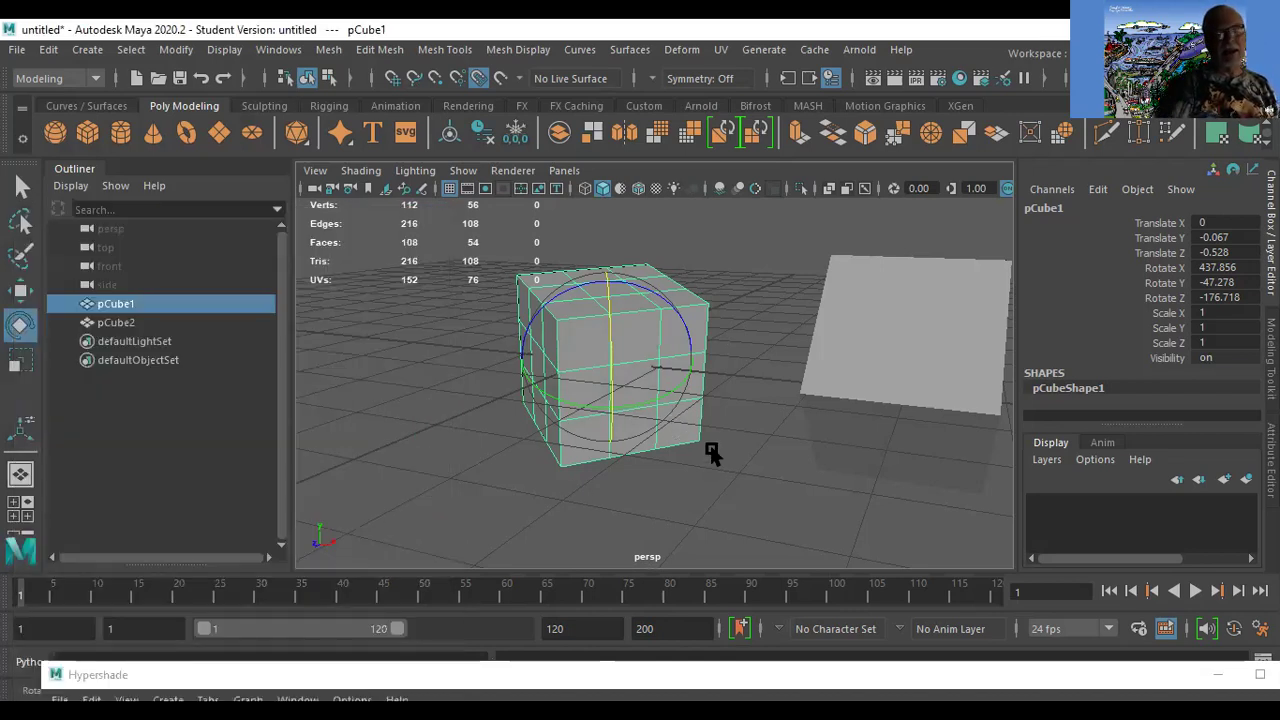
Compare the rotate manipulators of pCube2 and pCube1, then delete pCube1 in object mode and undo the deletion.
click(882, 352)
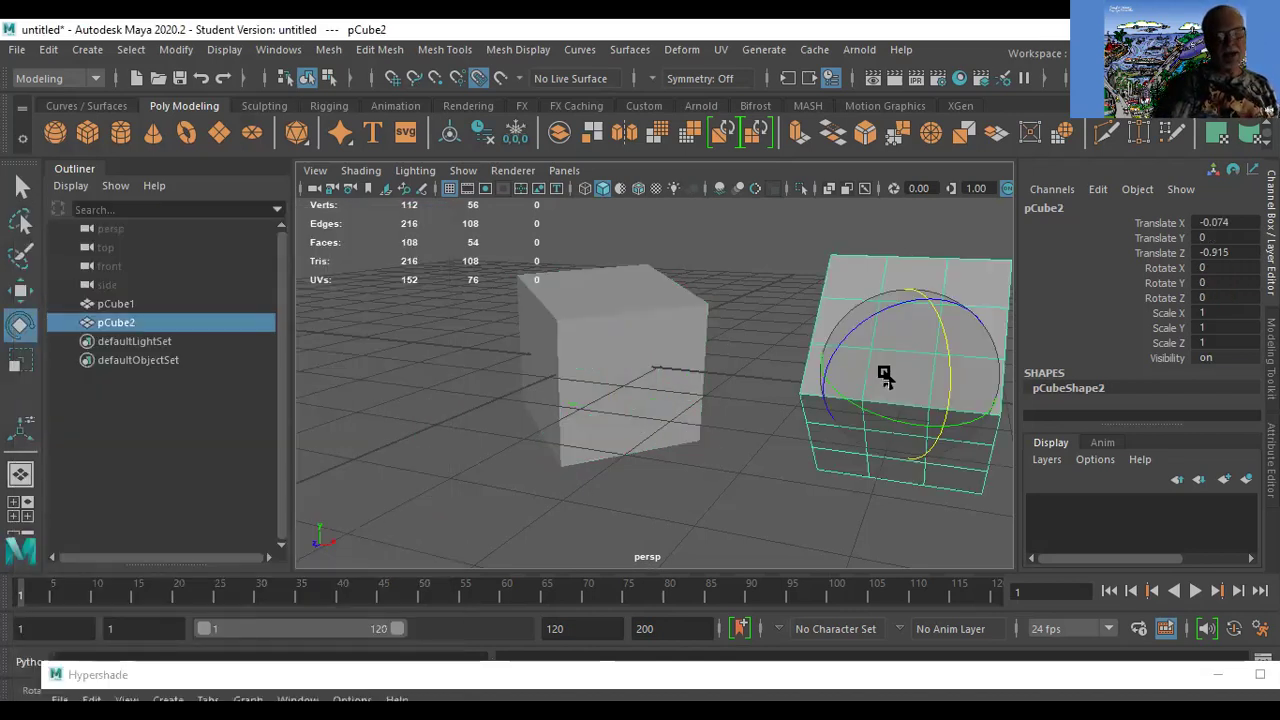
click(642, 370)
right_click(601, 360)
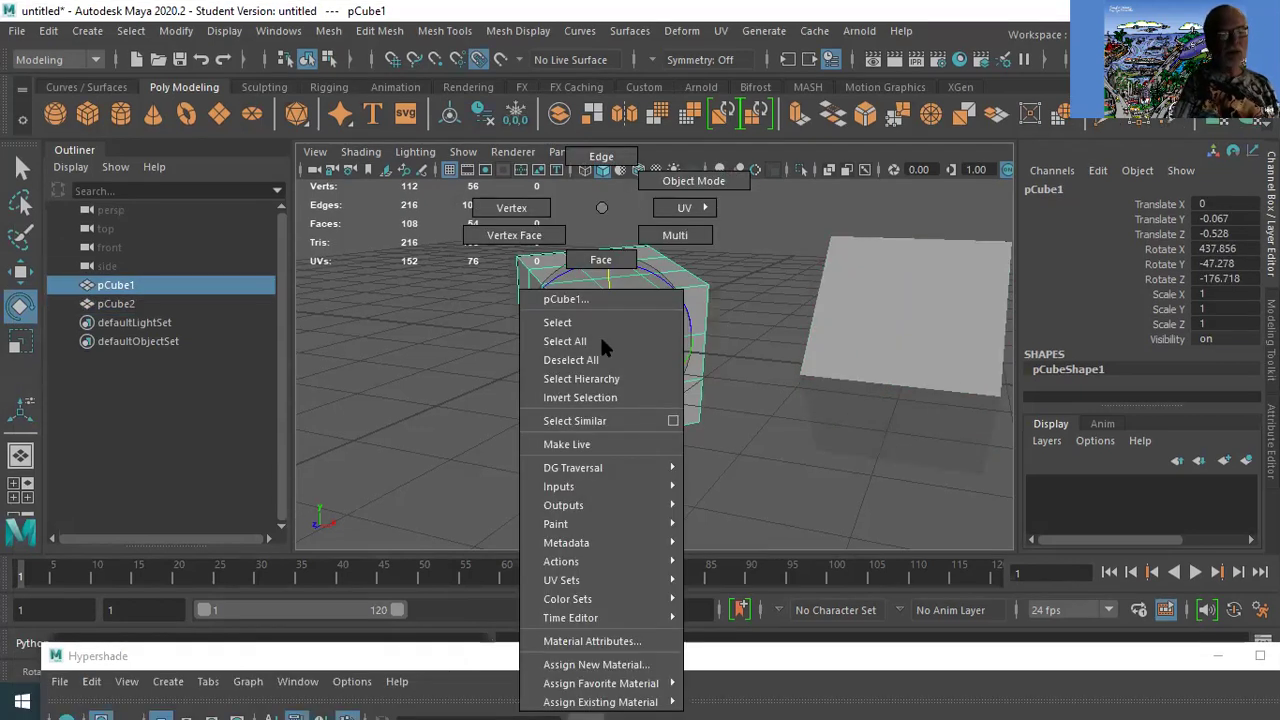
click(720, 181)
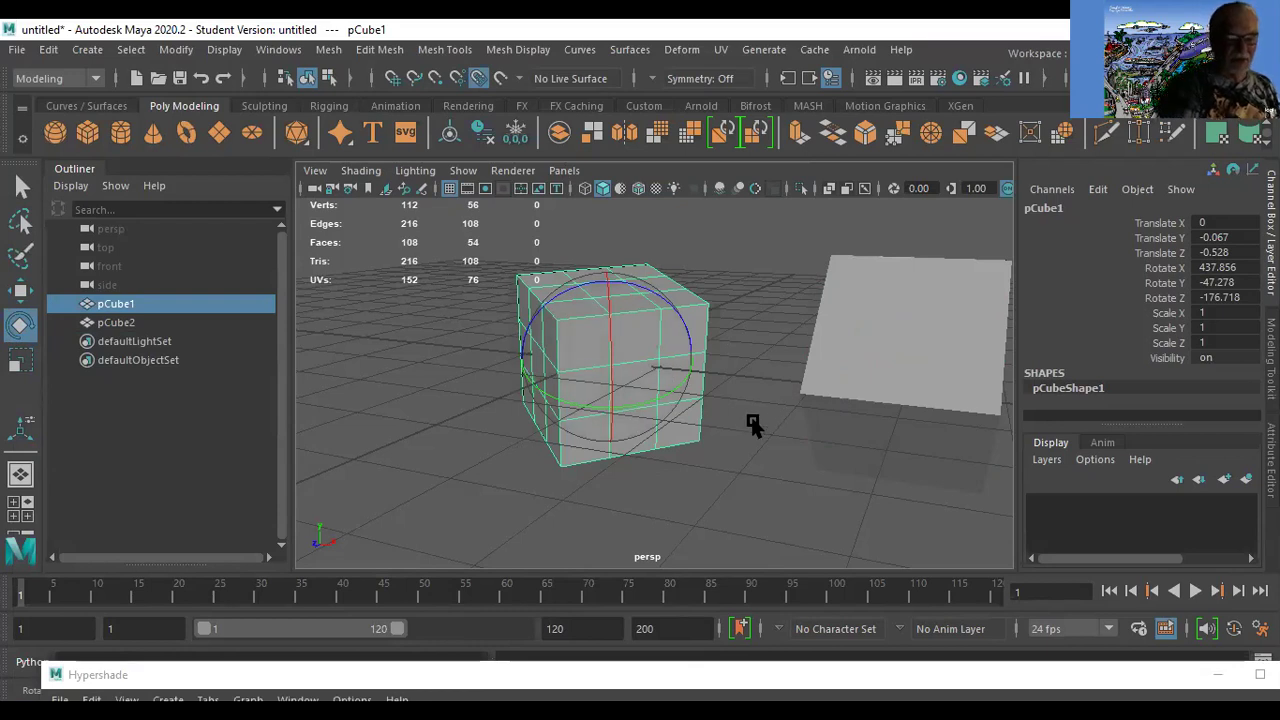
key(Delete)
key(ctrl+z)
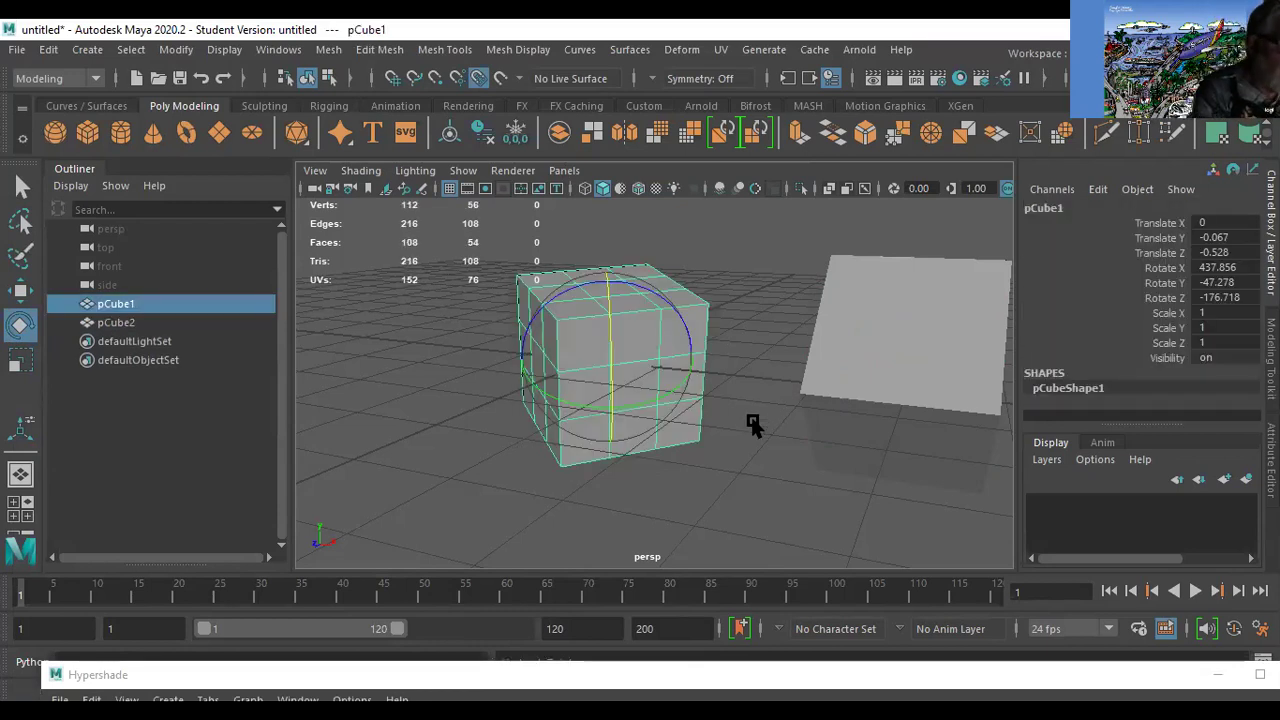
Switch pCube1 to edge component mode and select an edge on its nearest vertical corner.
click(755, 298)
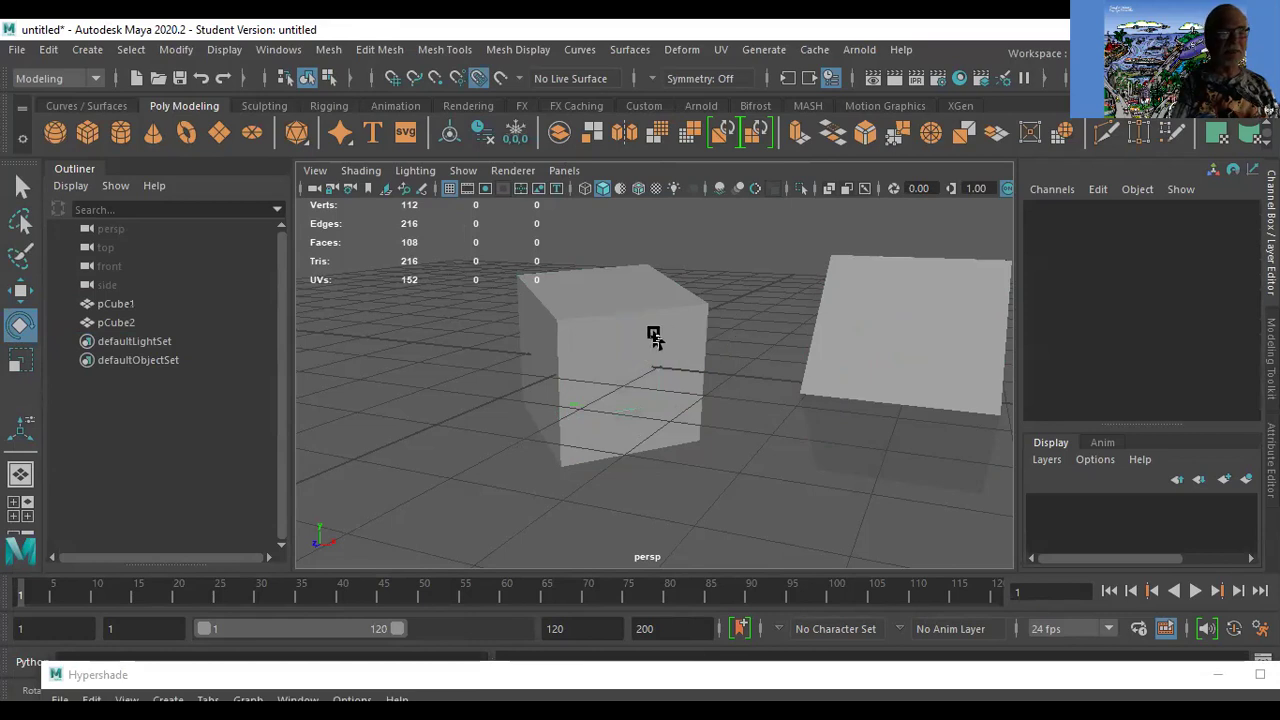
right_drag(645, 320, 650, 165)
click(560, 378)
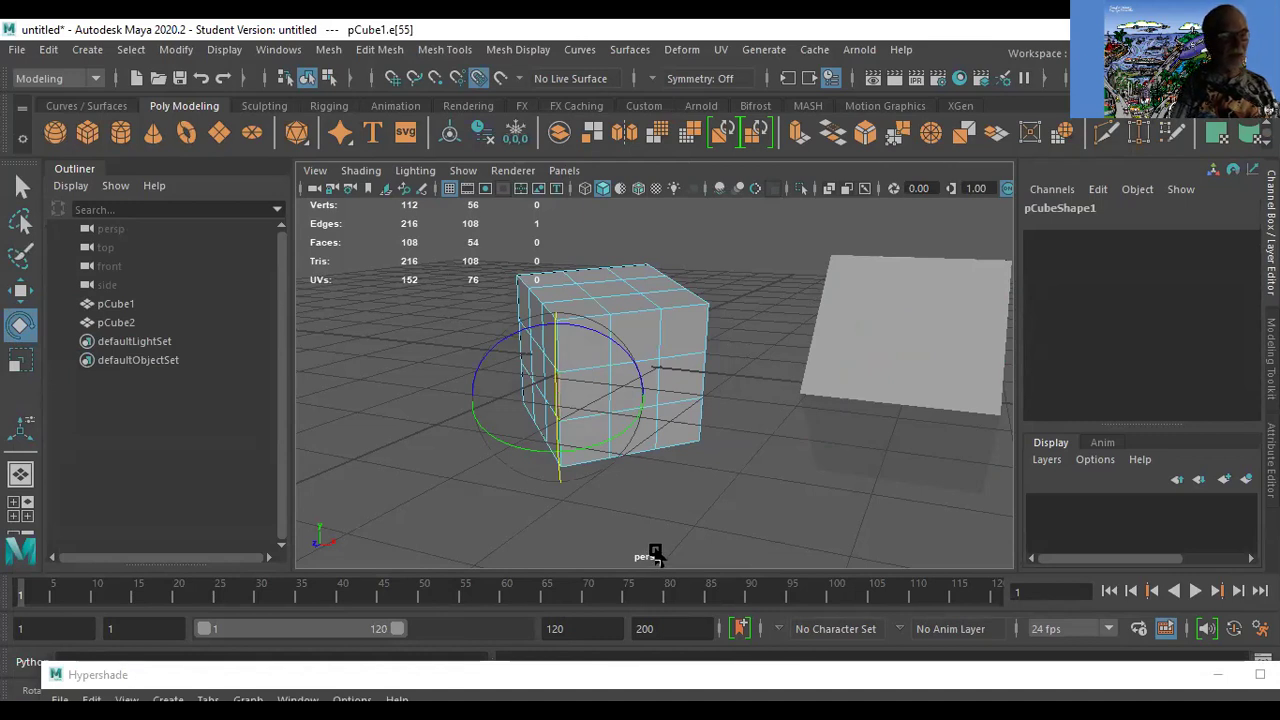
Set the Rotate tool's axis orientation to World for the selected edge.
double_click(22, 327)
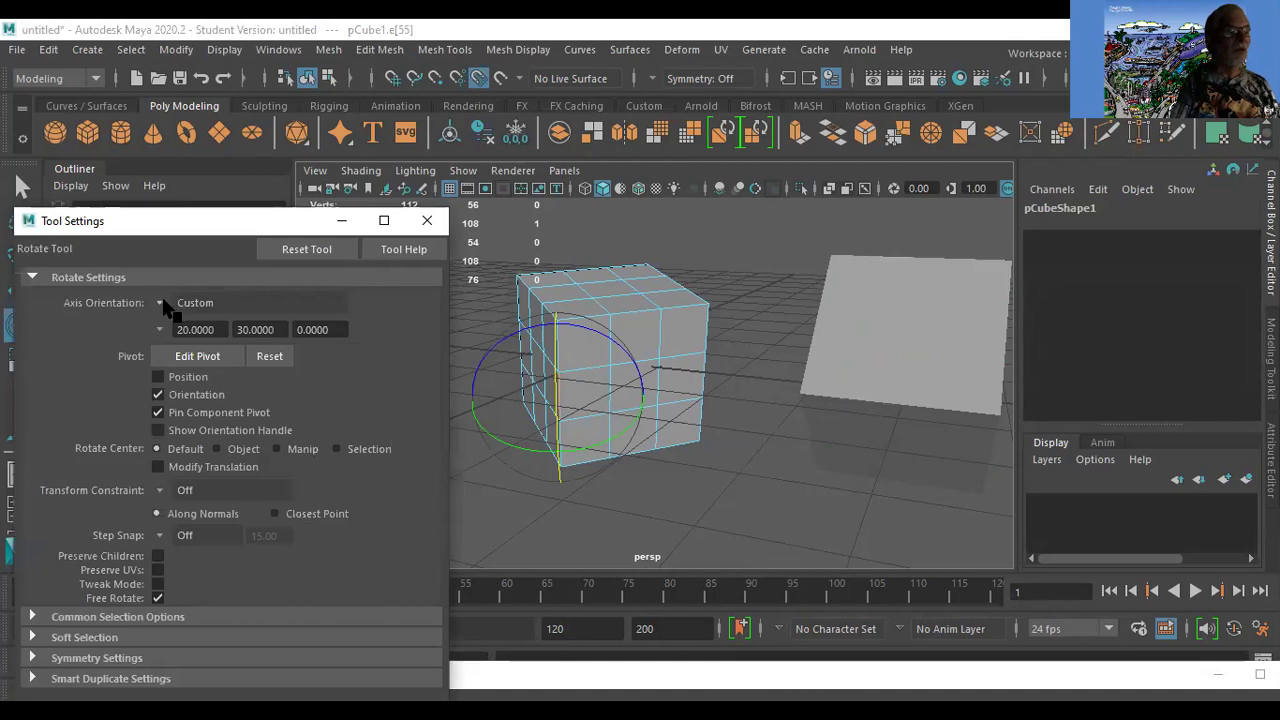
click(171, 305)
click(205, 331)
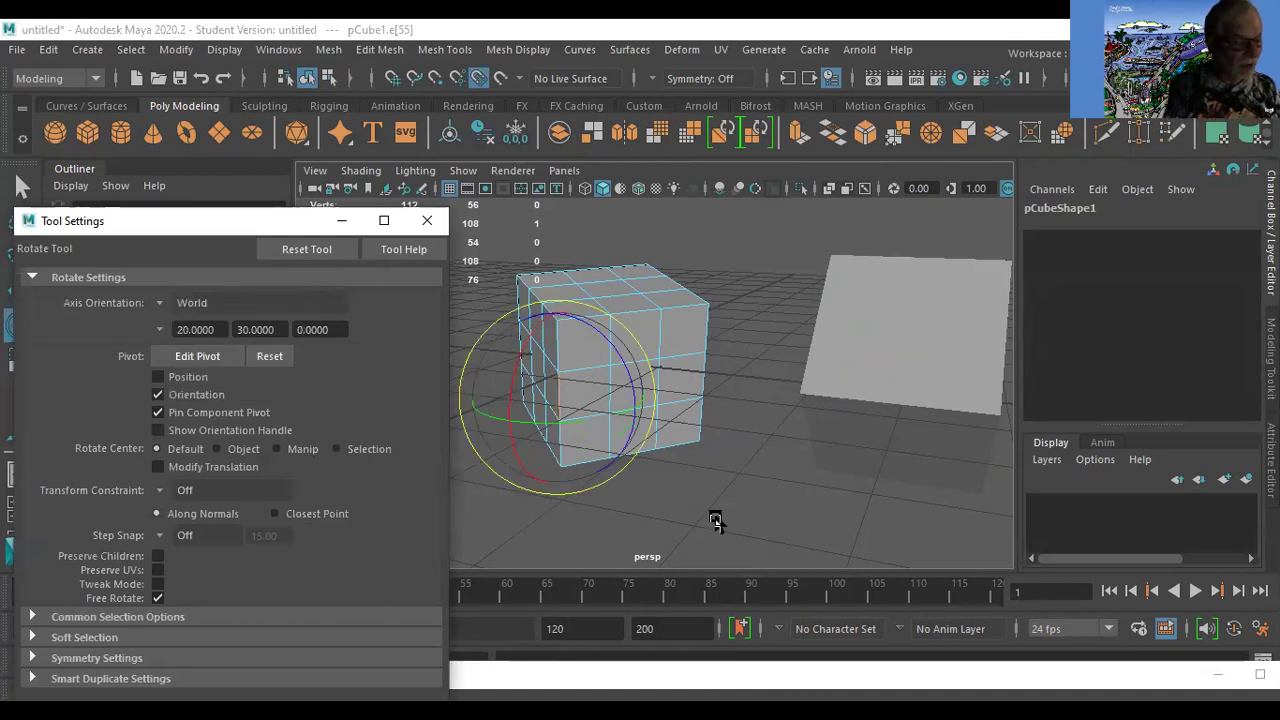
Pull the selected edge of pCube1 outward from the cube with the Move tool, using the Component axis orientation.
key(w)
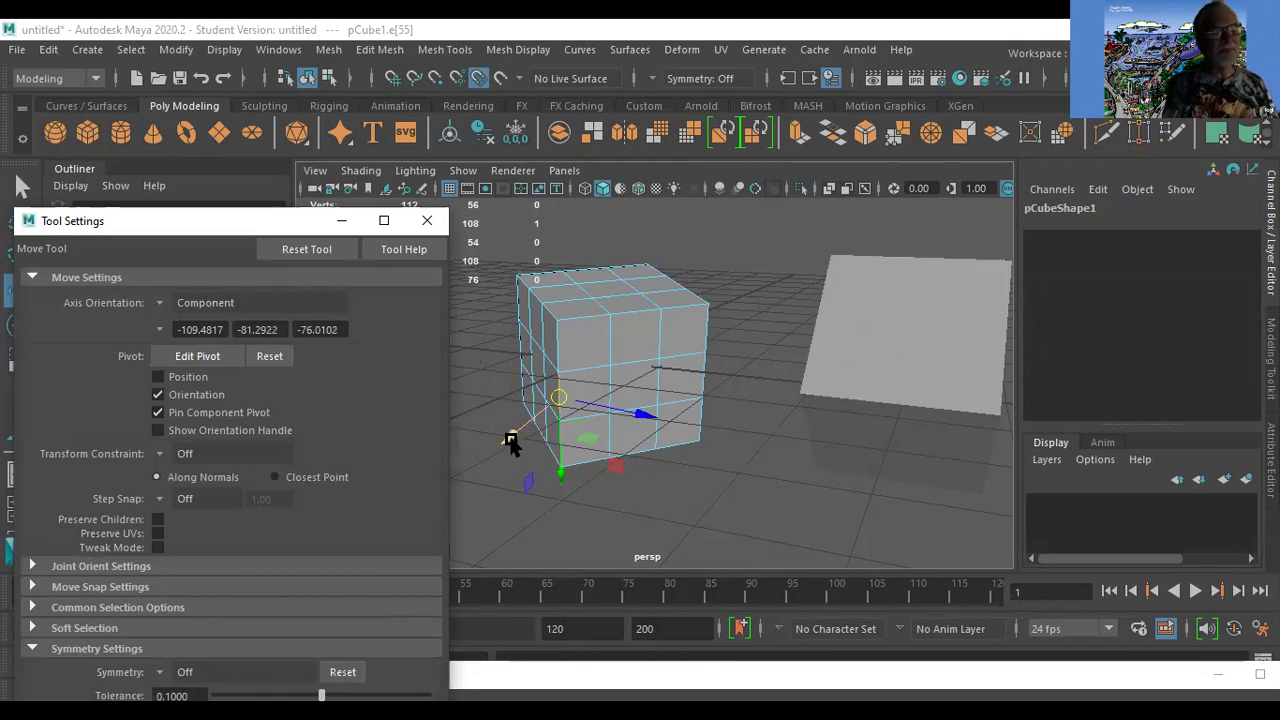
middle_drag(385, 503, 443, 509)
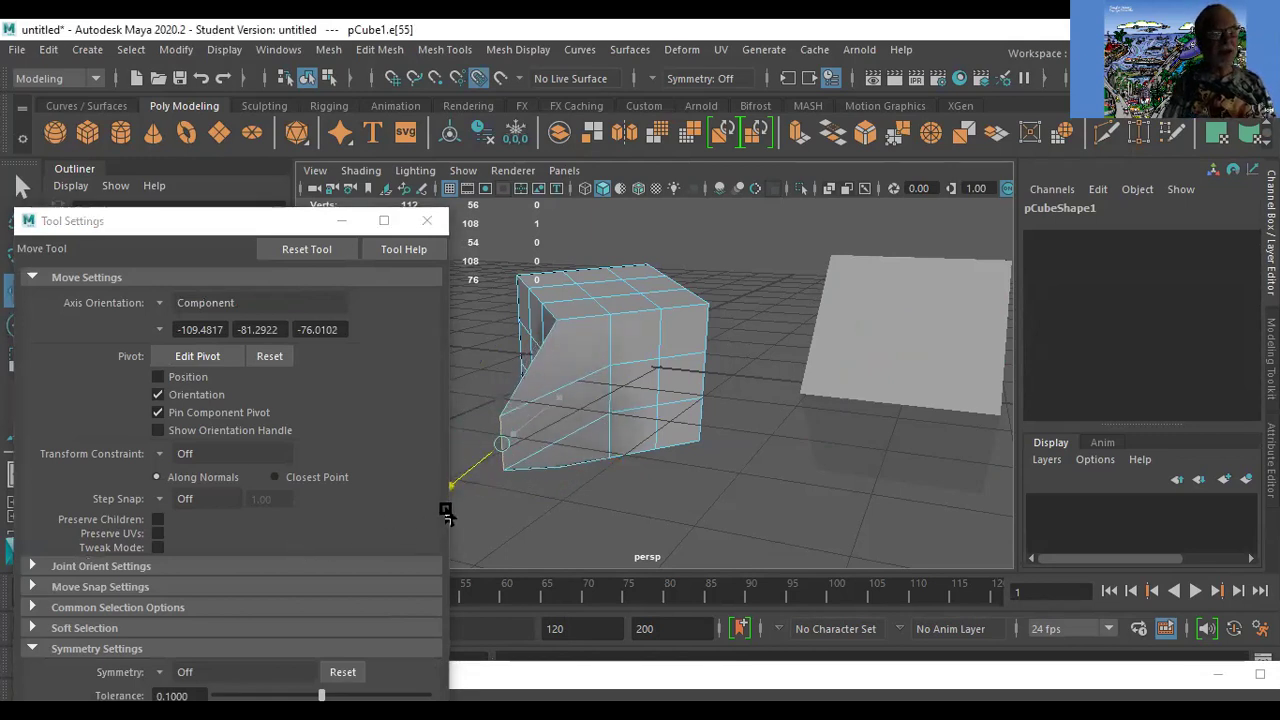
Move the selected edge of pCube1 up along the cube's corner and pull it out sideways, using the Component axes.
alt+drag(557, 509, 829, 391)
alt+drag(674, 437, 622, 422)
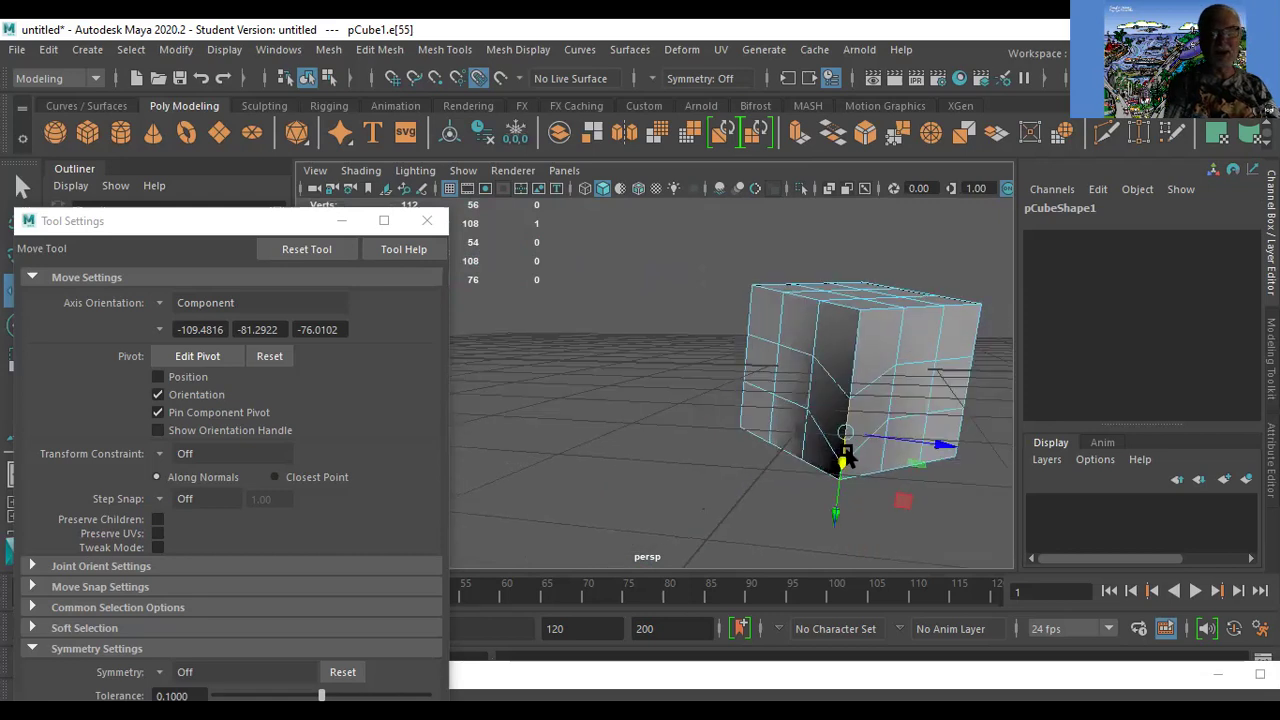
mouse_move(932, 448)
mouse_down()
mouse_move(686, 420)
mouse_move(933, 449)
mouse_up()
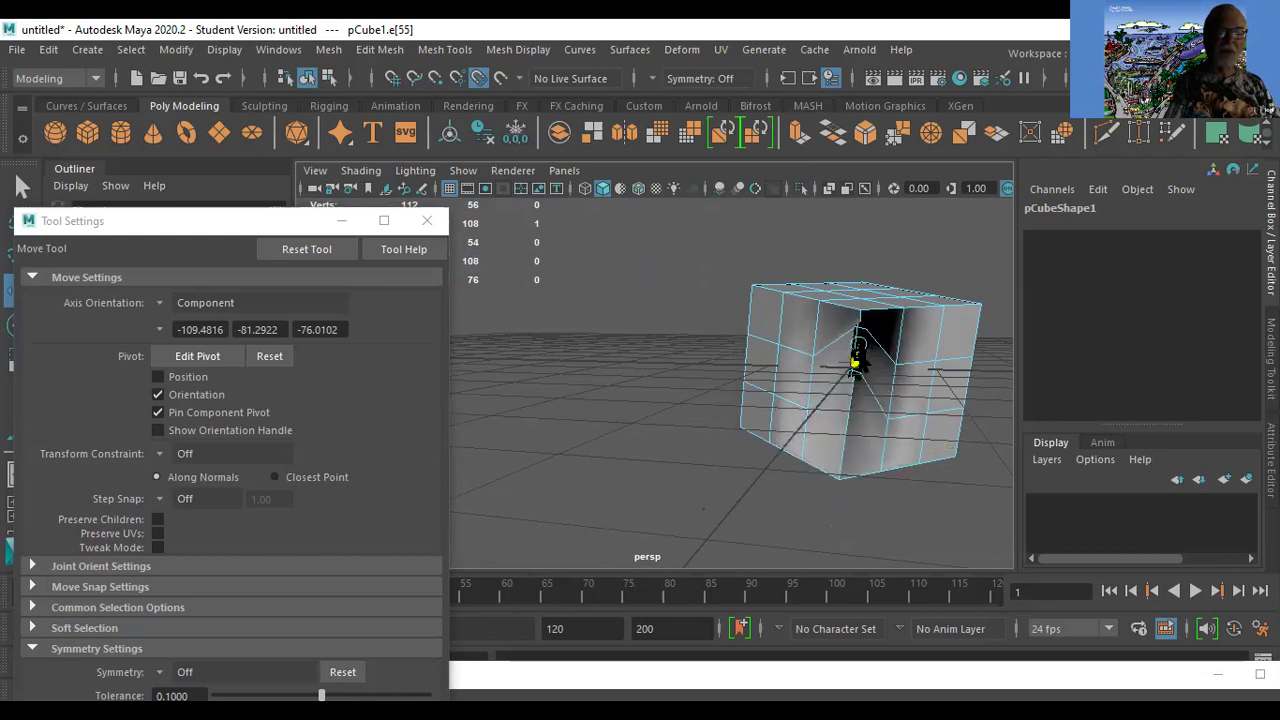
drag(944, 356, 702, 388)
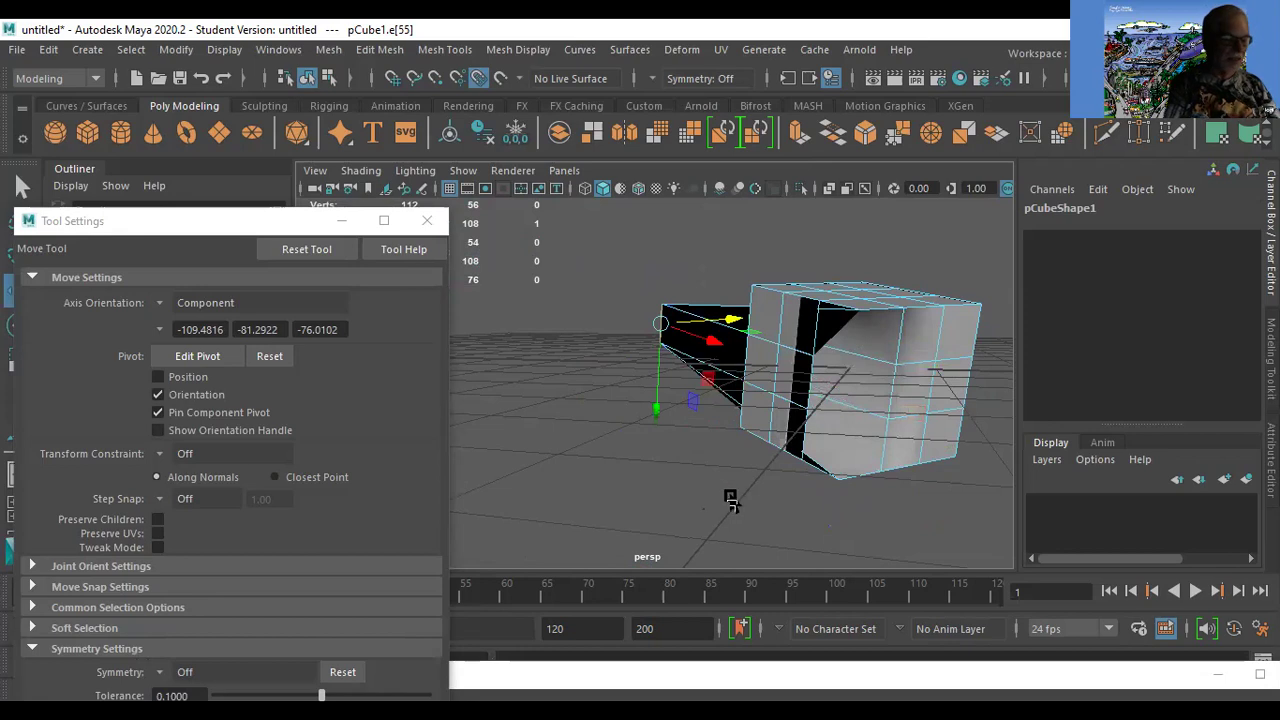
alt+drag(706, 486, 535, 342)
middle_drag(535, 342, 894, 466)
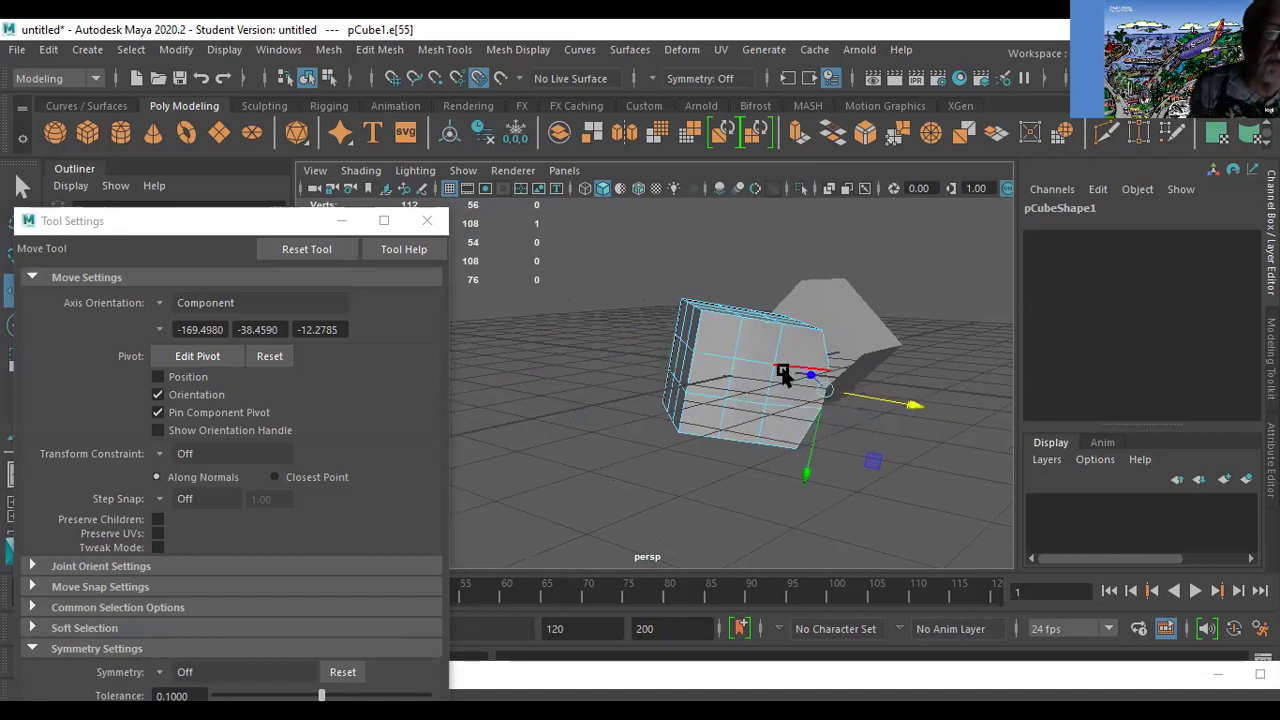
Switch pCube1 to vertex mode and pull a corner vertex far out from the cube with the Move tool.
right_drag(770, 360, 708, 226)
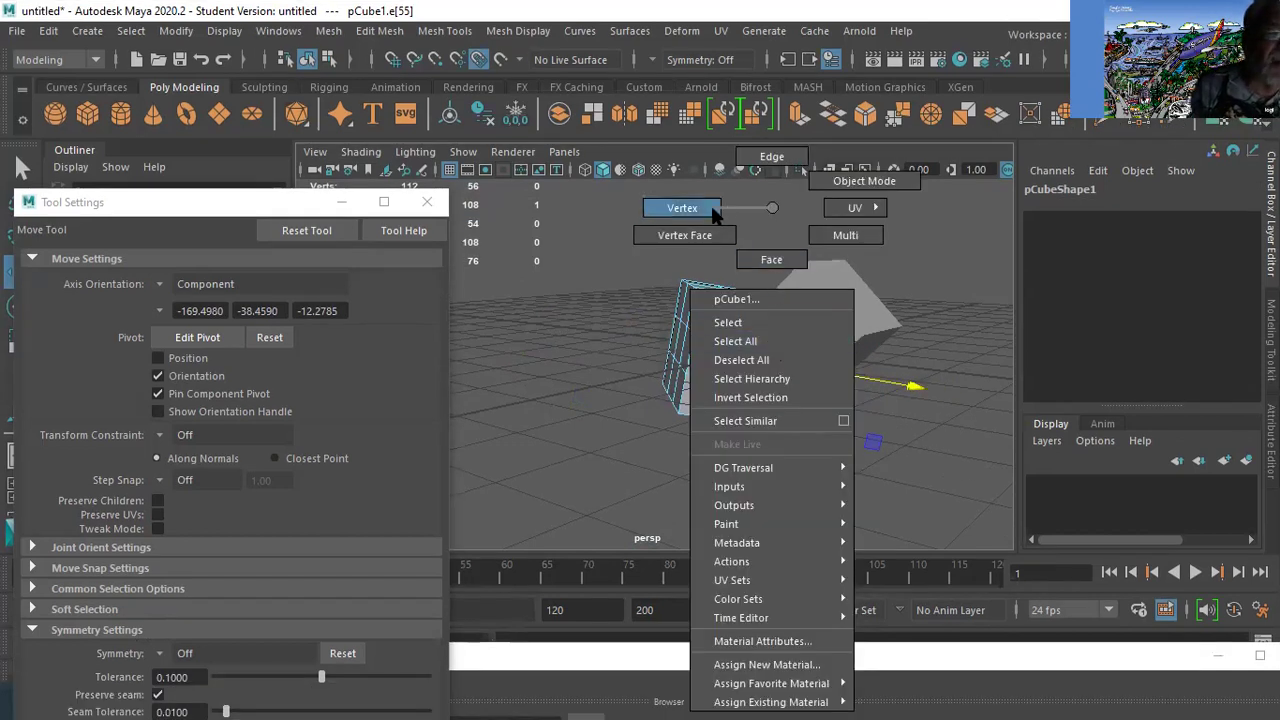
click(821, 312)
click(775, 366)
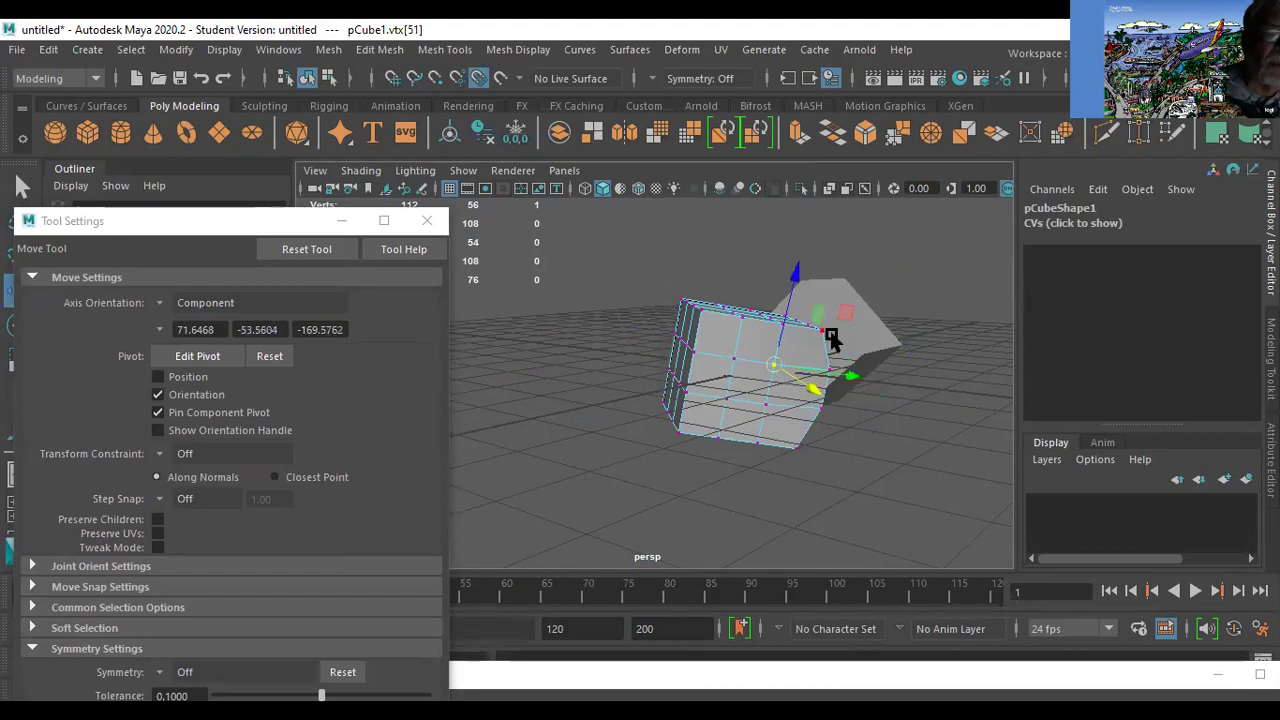
drag(860, 388, 627, 455)
alt+drag(820, 440, 678, 355)
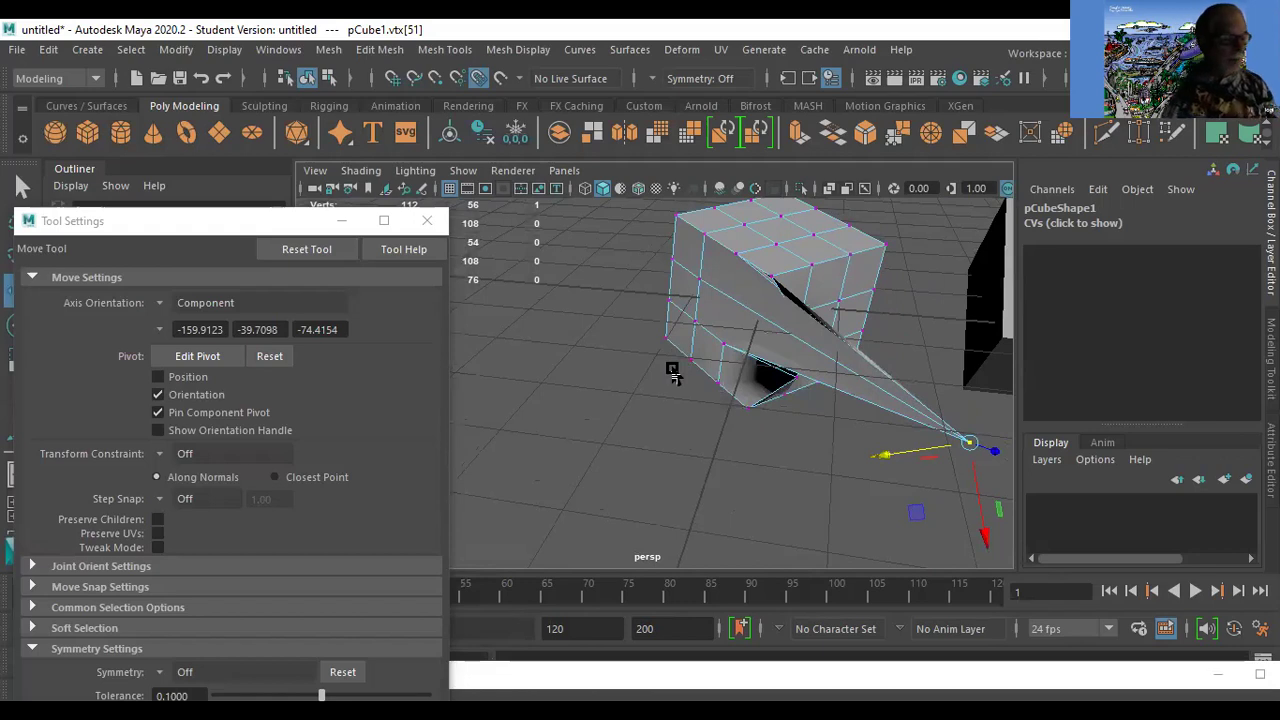
Undo the vertex and edge moves on pCube1 until the cube is undistorted, and clear the selection.
key(ctrl+z)
key(ctrl+z)
key(ctrl+z)
key(ctrl+z)
key(ctrl+z)
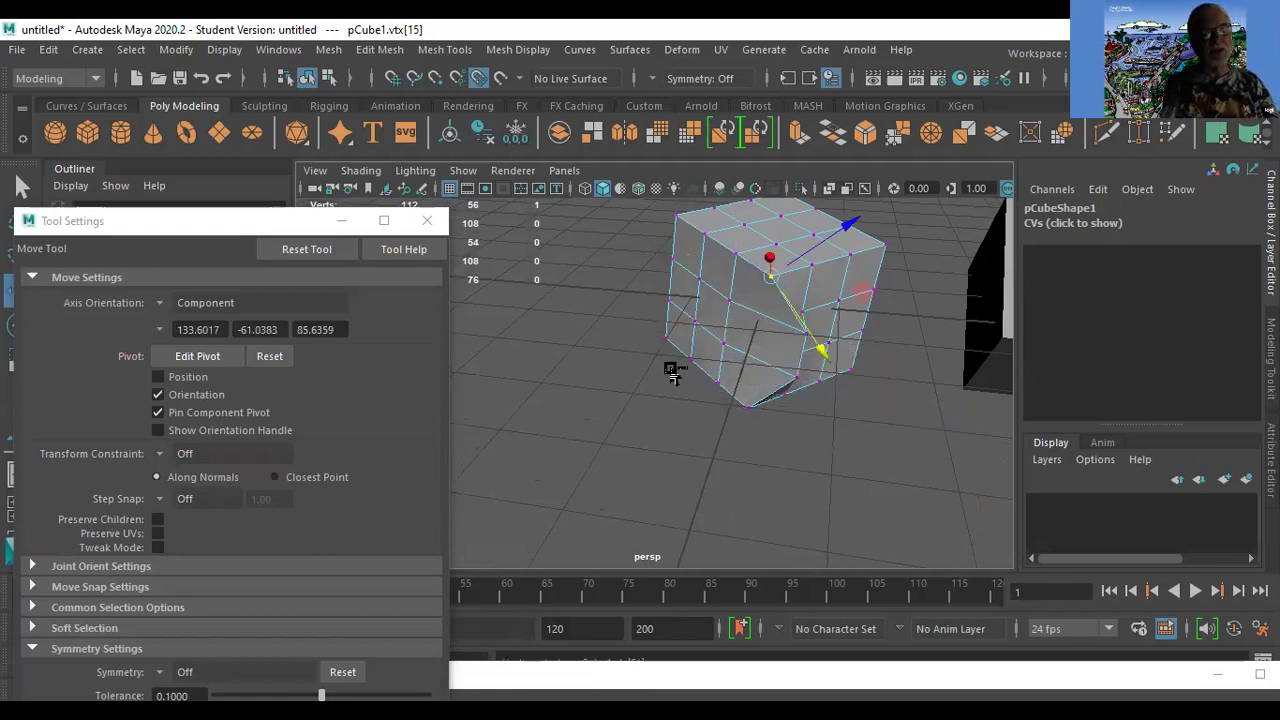
key(ctrl+z)
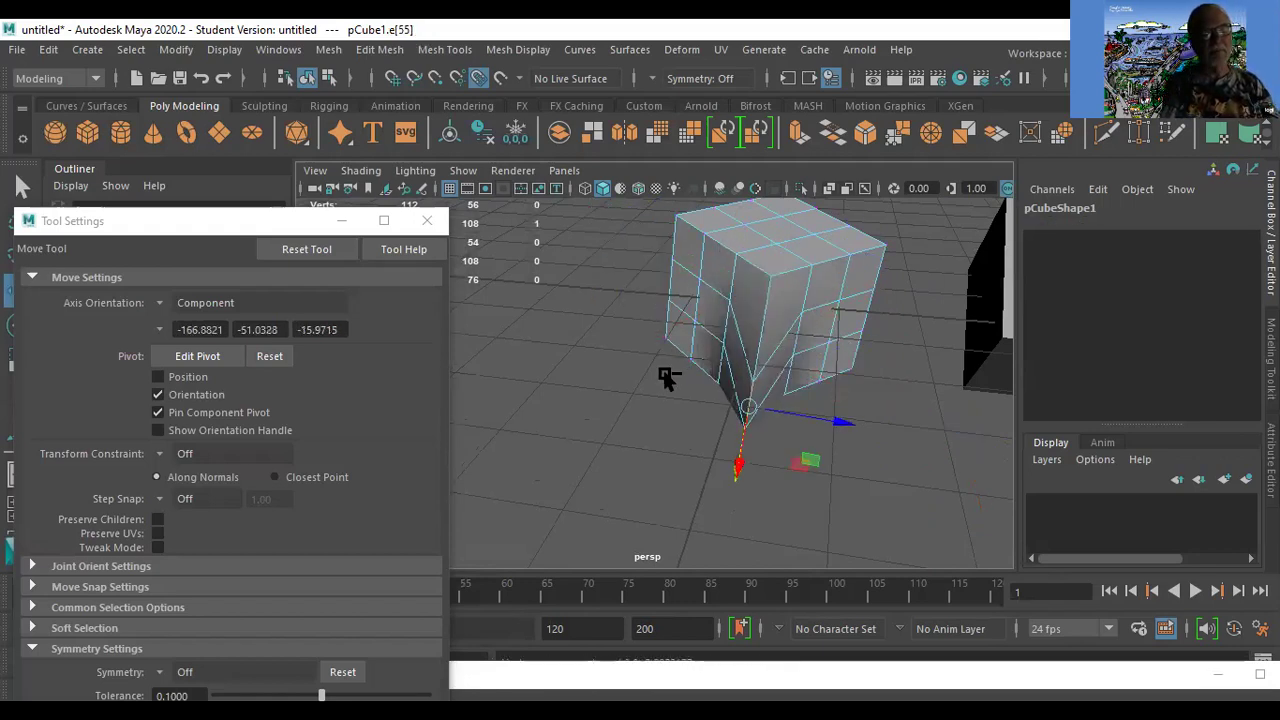
click(583, 390)
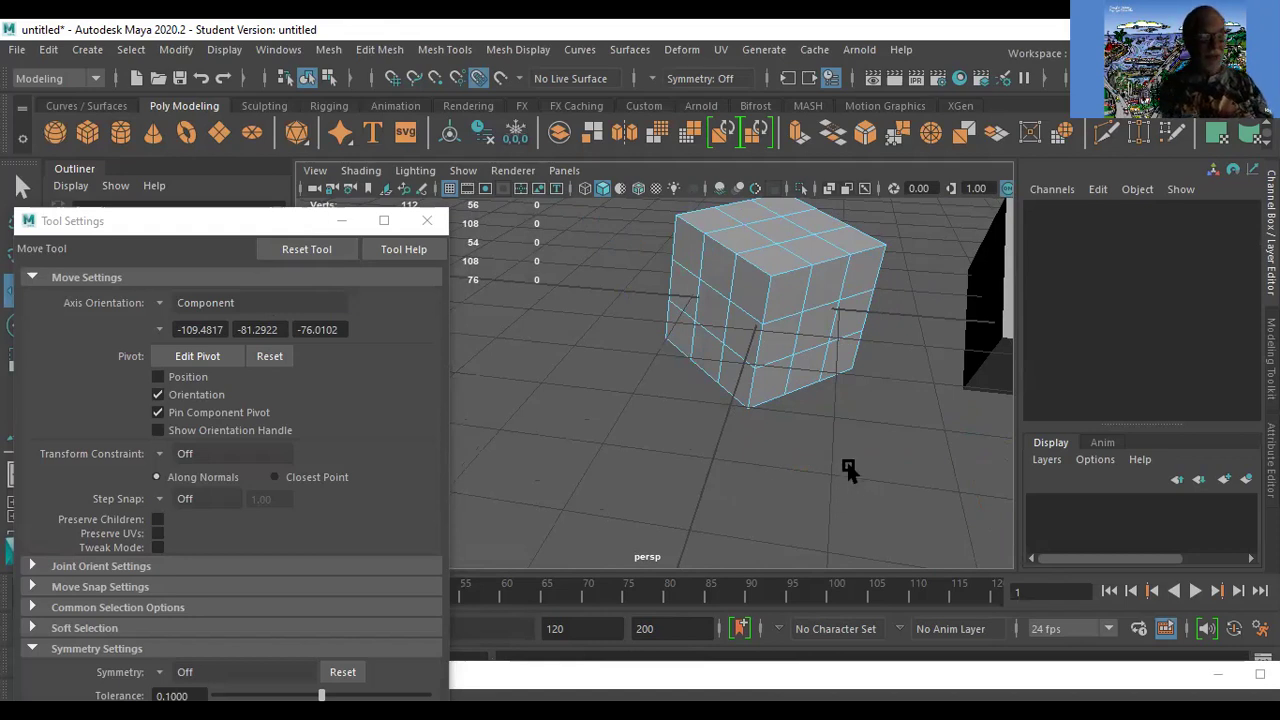
Return pCube1 to object mode and triangulate its mesh, keeping the cube selected.
alt+drag(854, 449, 994, 373)
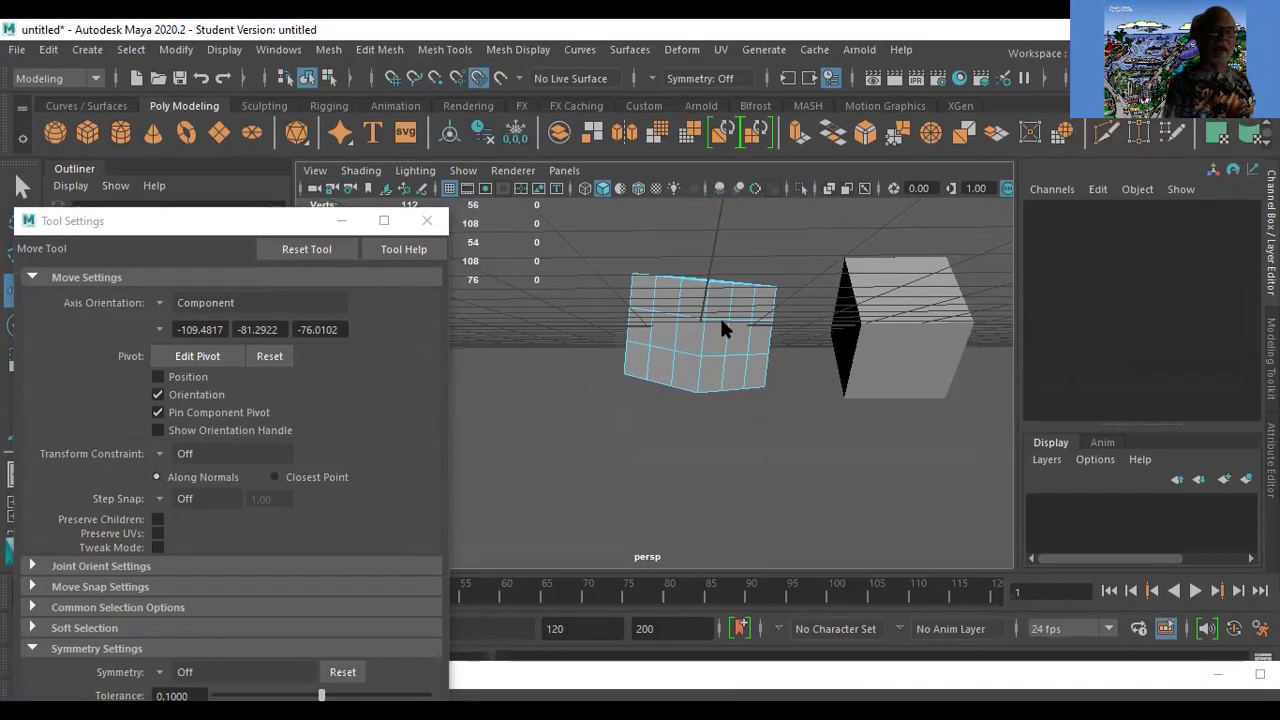
right_drag(721, 321, 808, 180)
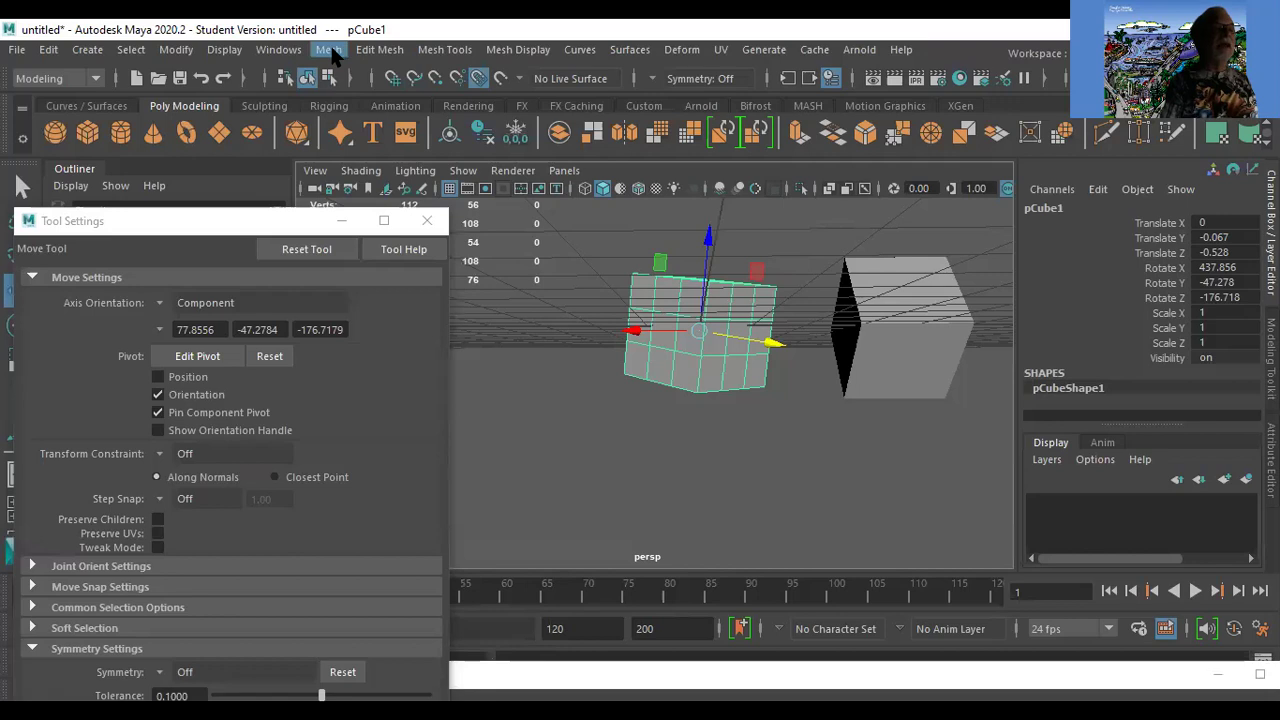
click(330, 49)
mouse_move(378, 50)
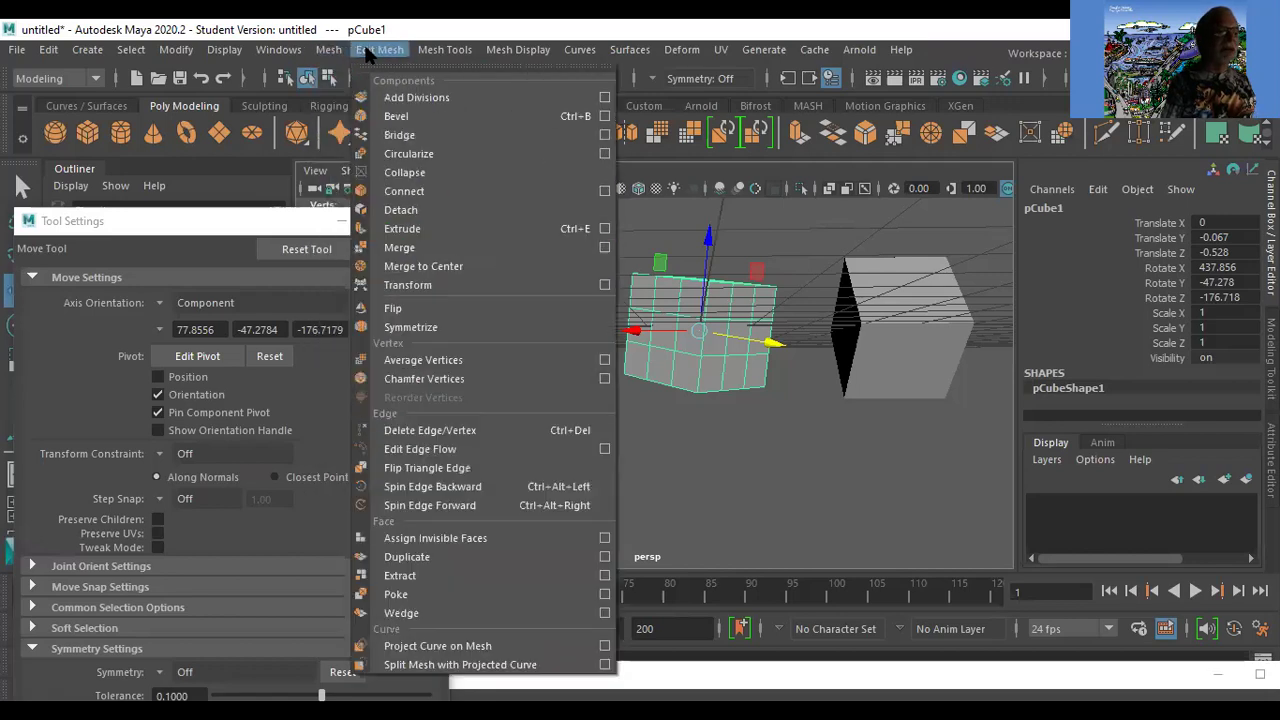
mouse_move(330, 52)
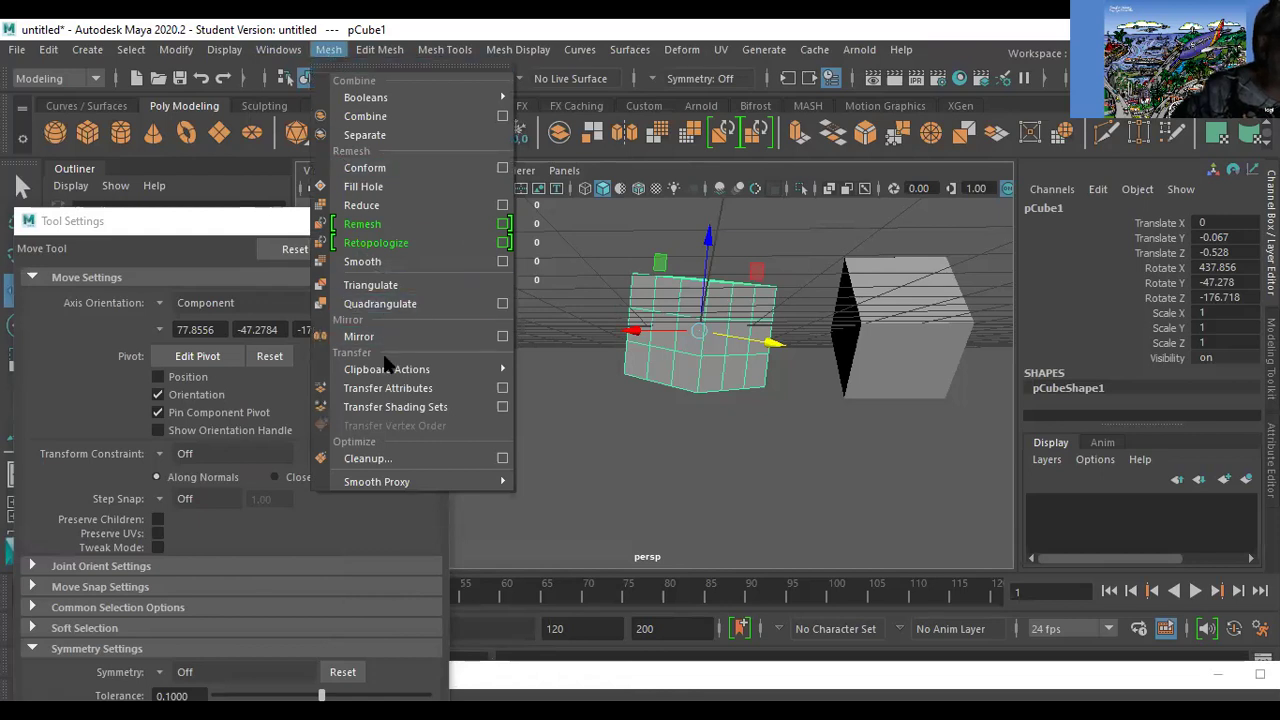
click(370, 285)
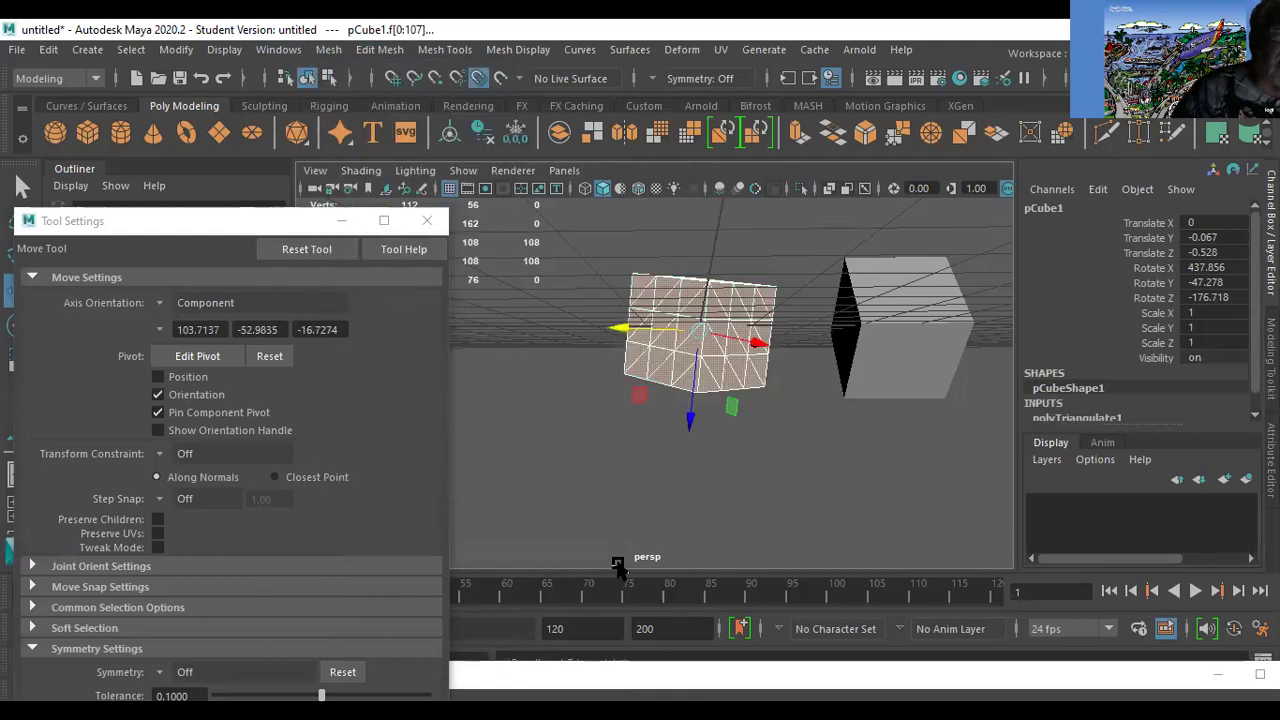
click(845, 528)
click(747, 384)
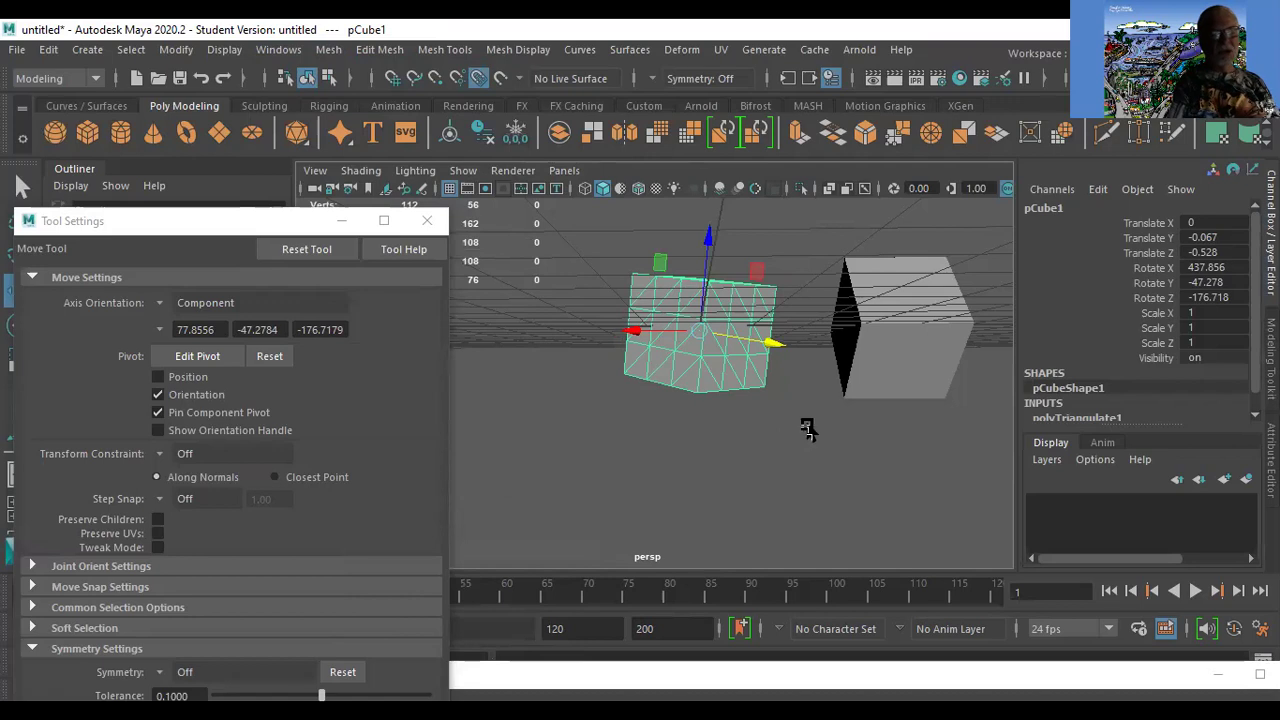
In vertex mode, pull an inner vertex of the triangulated cube out of place and restore it, and clear the selection.
alt+drag(757, 386, 767, 416)
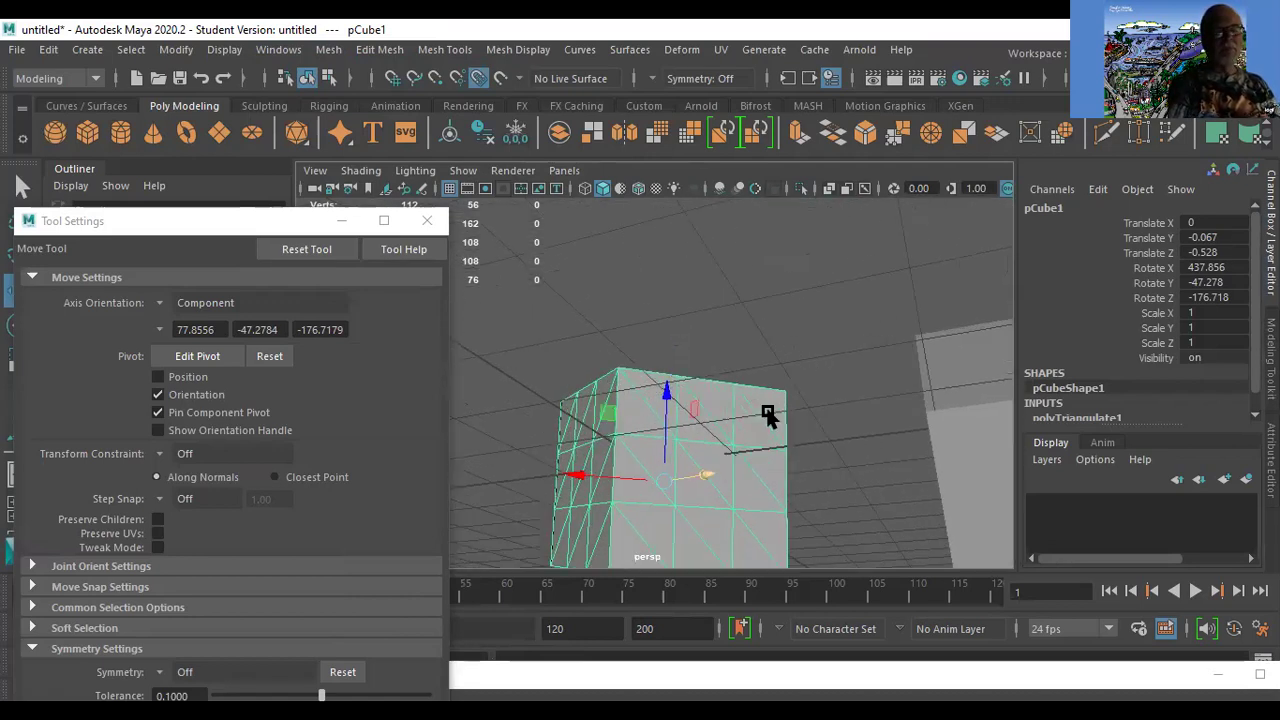
right_drag(675, 440, 602, 208)
click(678, 443)
drag(723, 425, 917, 380)
mouse_move(690, 470)
alt+mouse_down()
mouse_move(642, 503)
mouse_move(654, 523)
mouse_move(683, 460)
alt+mouse_up()
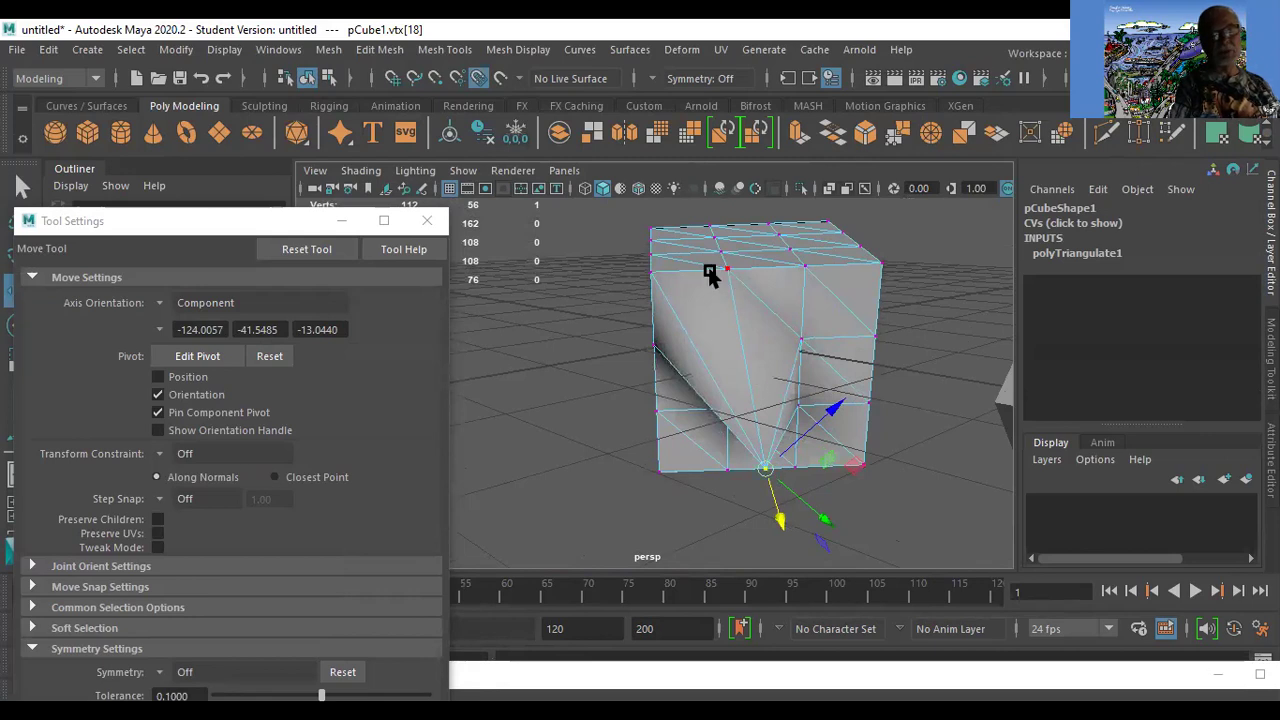
drag(780, 523, 818, 295)
click(922, 346)
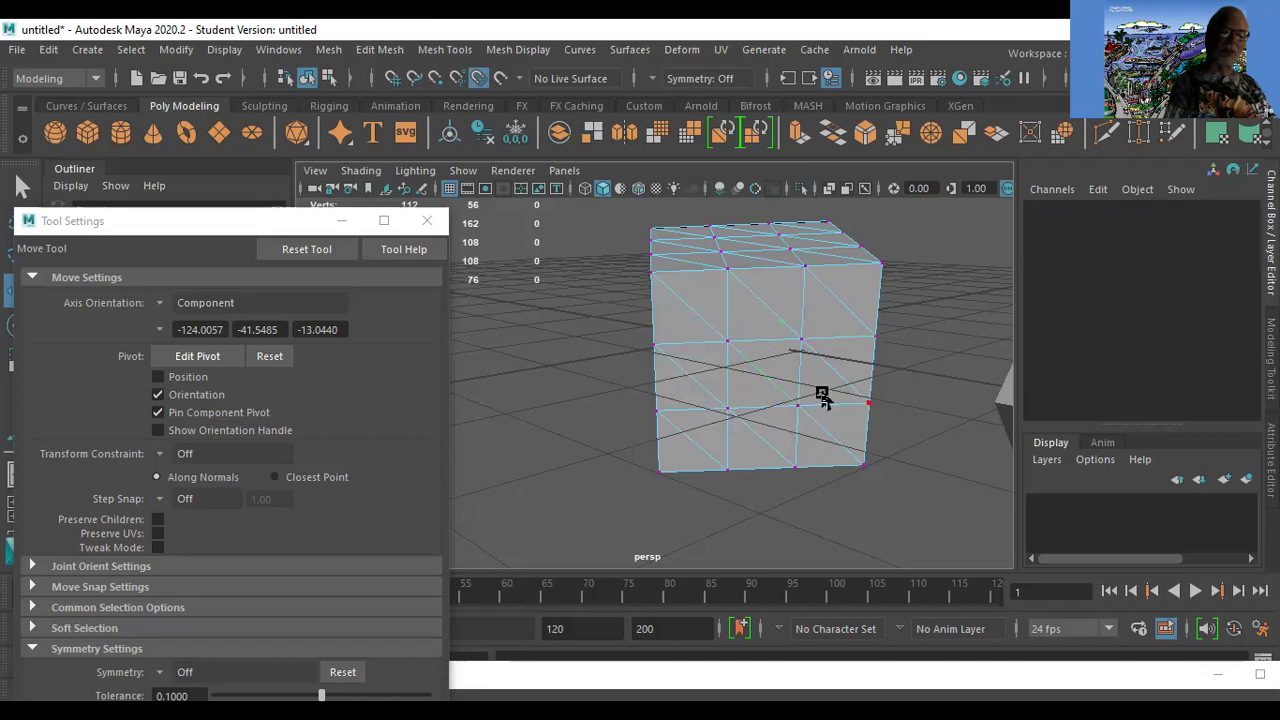
Undo the vertex edits and the triangulation so that pCube1 has its quad faces again.
alt+drag(699, 366, 951, 268)
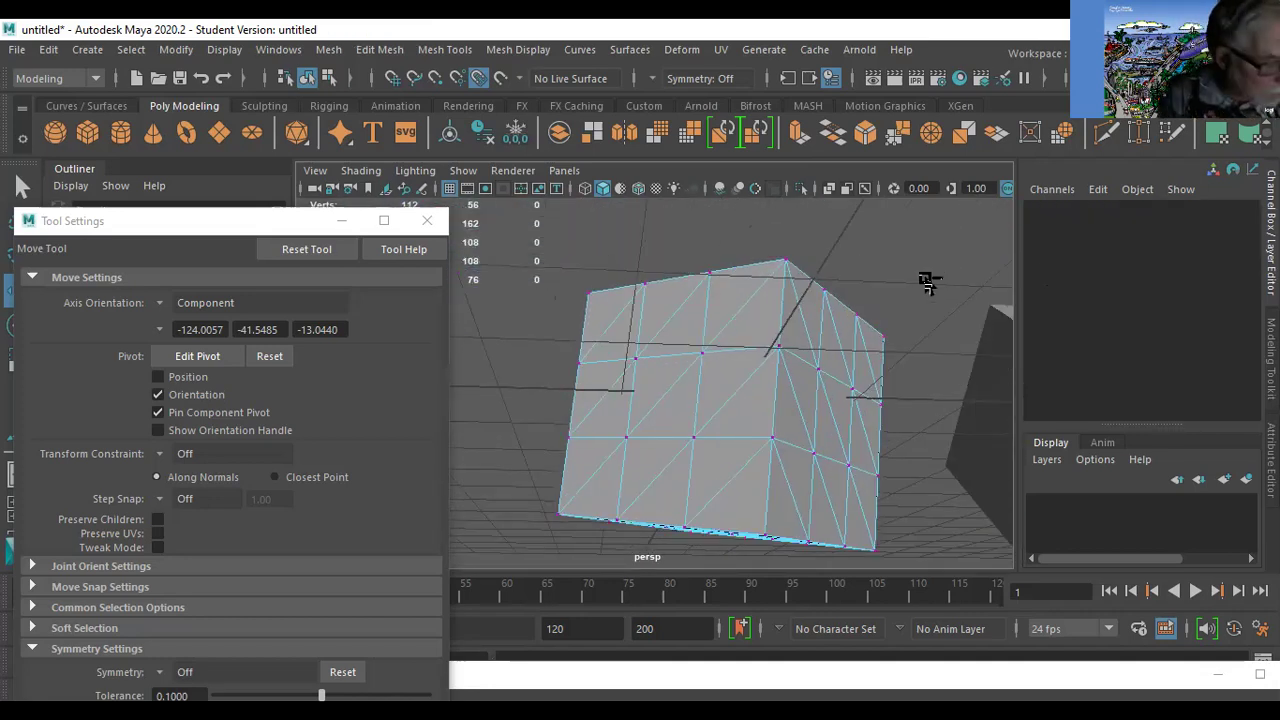
key(ctrl+z)
key(ctrl+z)
key(ctrl+z)
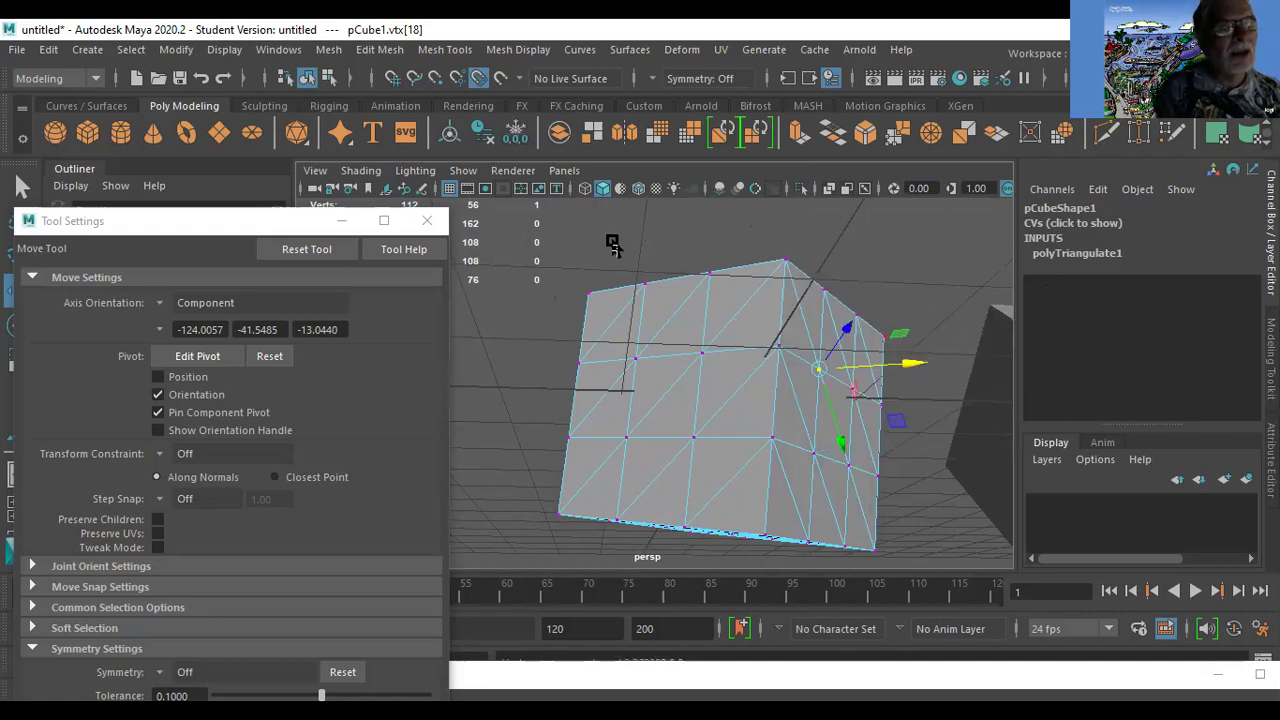
drag(330, 206, 333, 230)
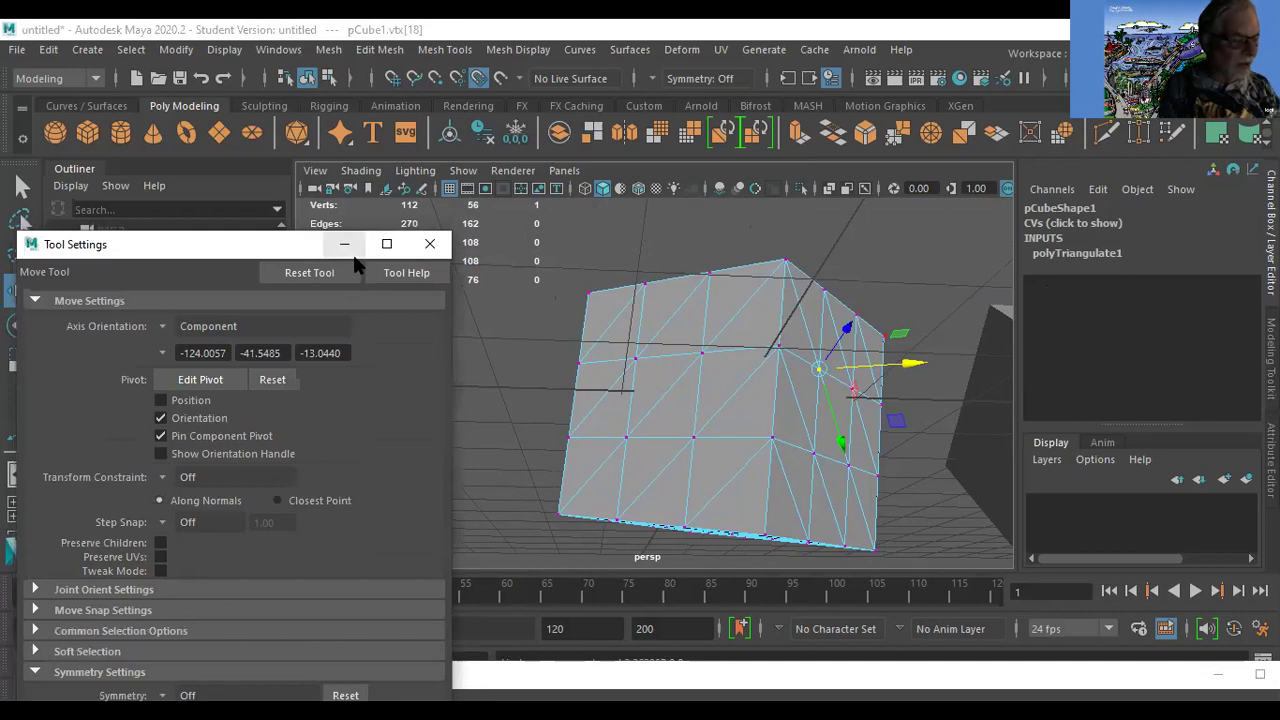
key(ctrl+z)
key(ctrl+z)
key(ctrl+z)
key(ctrl+z)
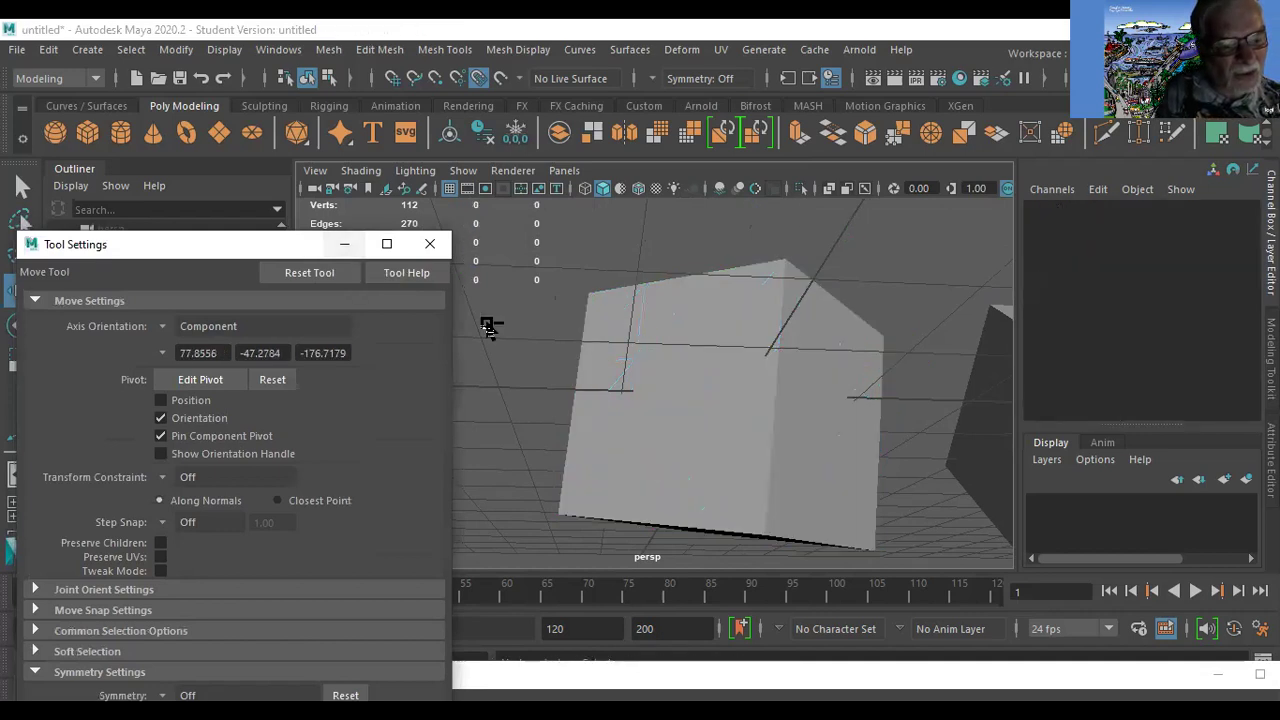
key(ctrl+z)
key(ctrl+z)
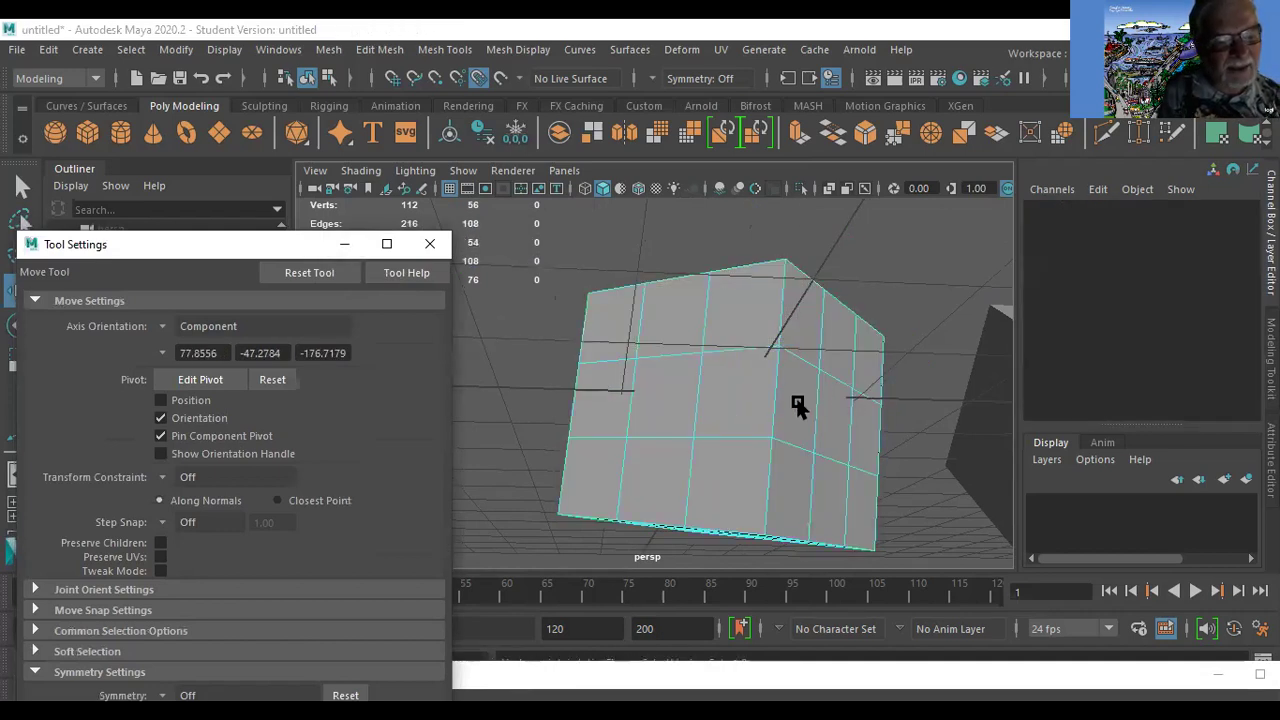
Select all faces of pCube1 in face mode and move the Tool Settings window clear of the poly count display.
right_drag(823, 226, 823, 261)
drag(530, 217, 918, 568)
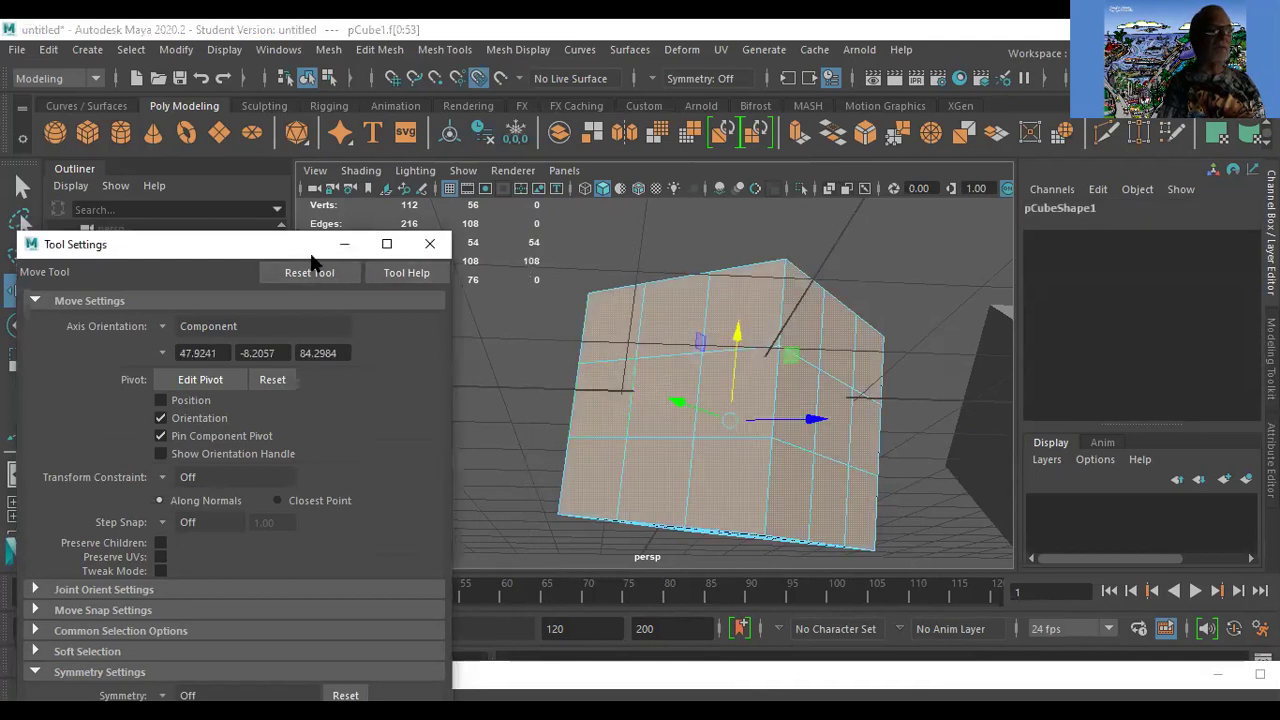
drag(254, 244, 219, 419)
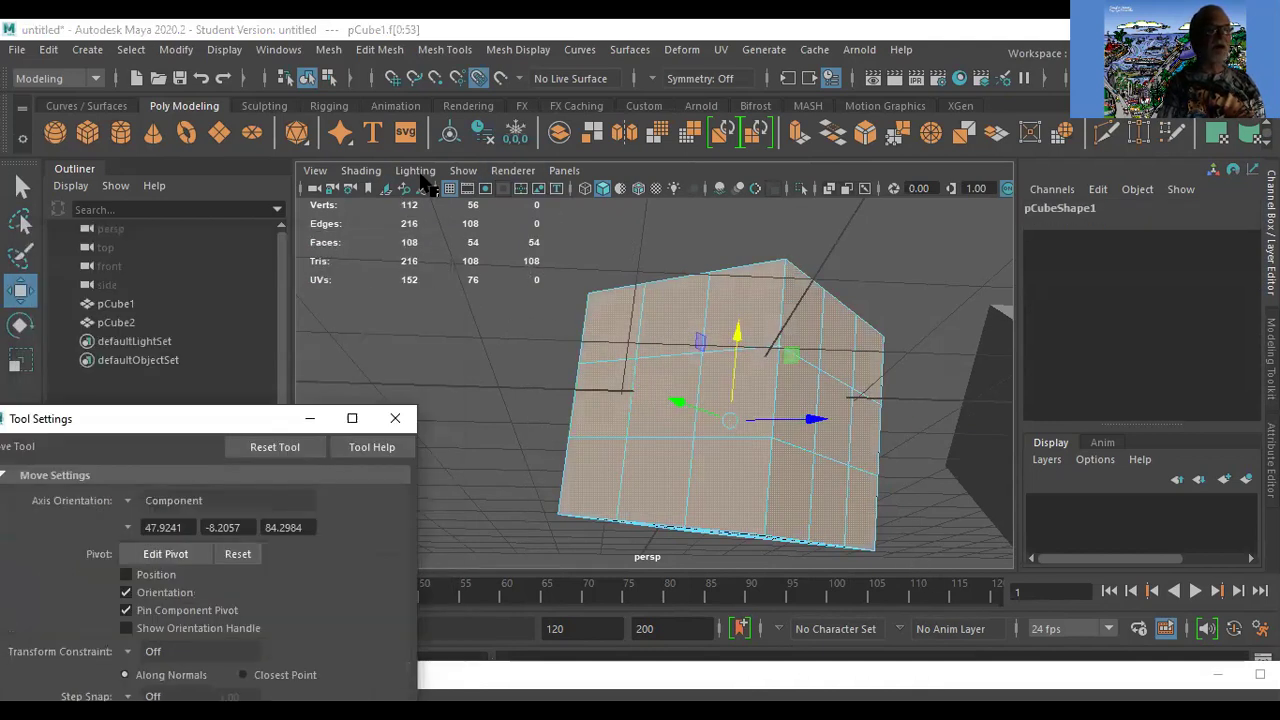
Detach the Heads Up Display options into a separate window, review the available entries such as Poly Count, and close it.
click(503, 56)
mouse_move(420, 52)
mouse_move(278, 60)
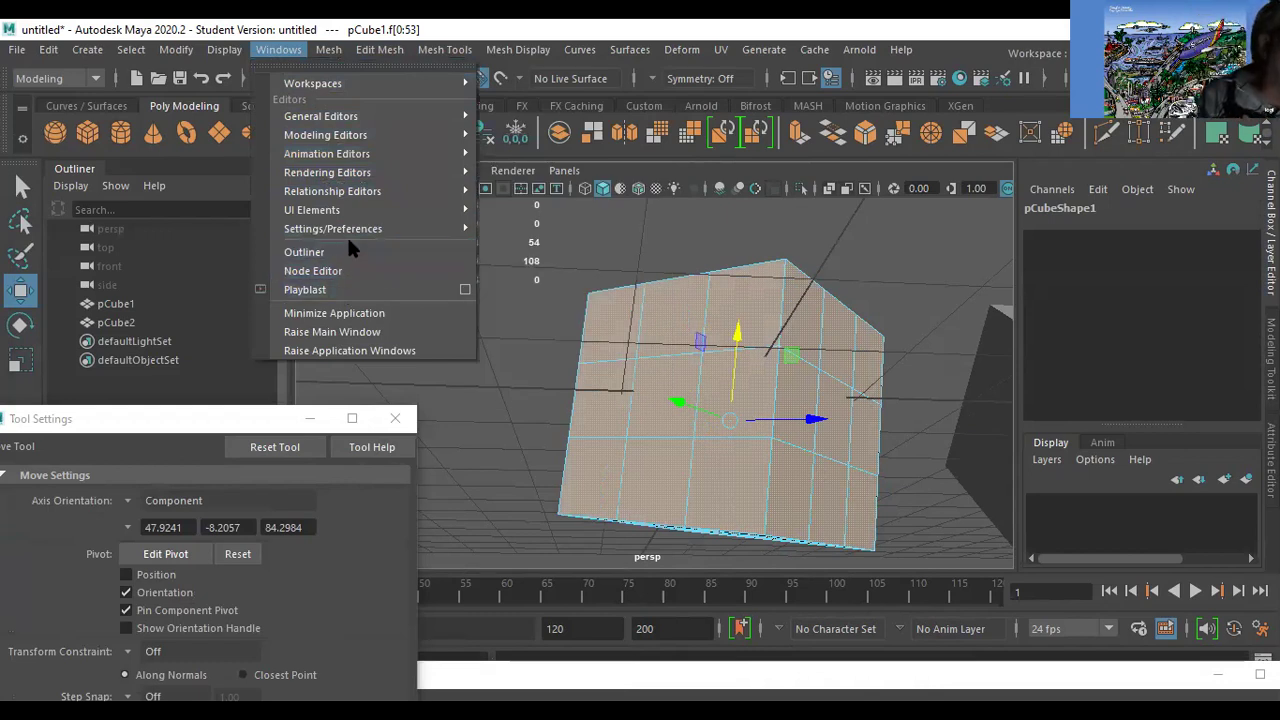
mouse_move(352, 138)
mouse_move(221, 55)
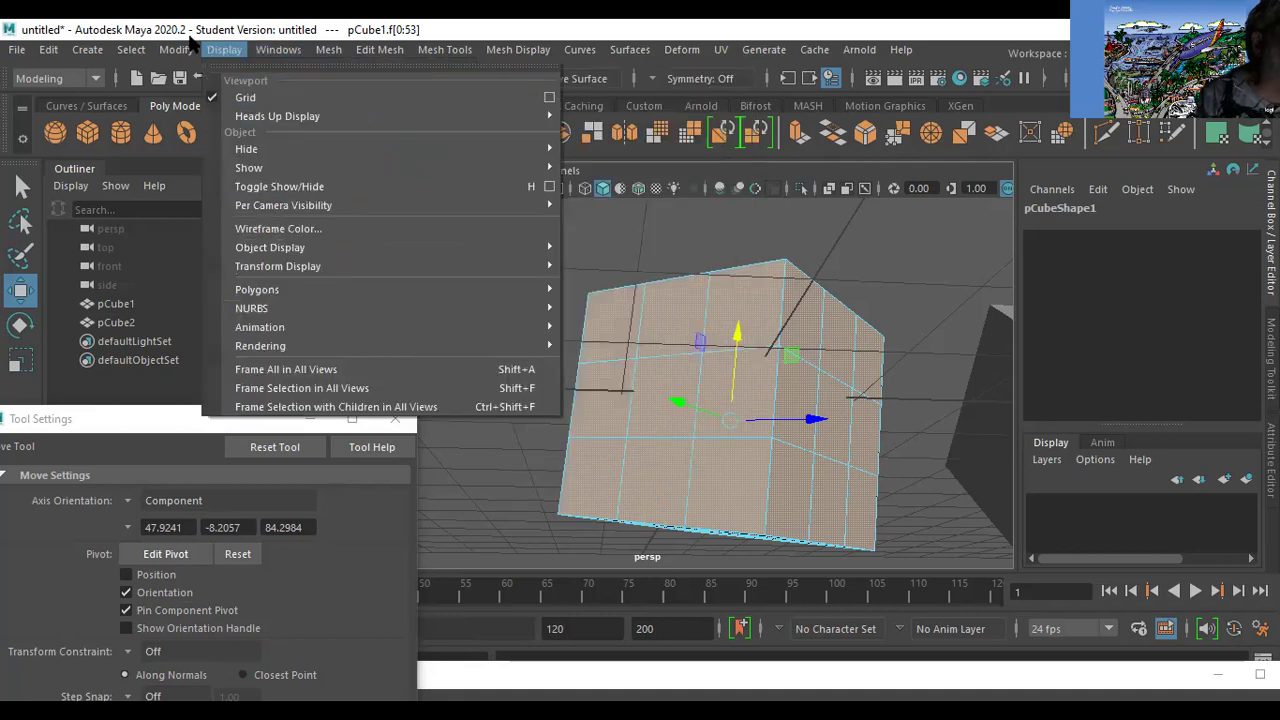
mouse_move(293, 120)
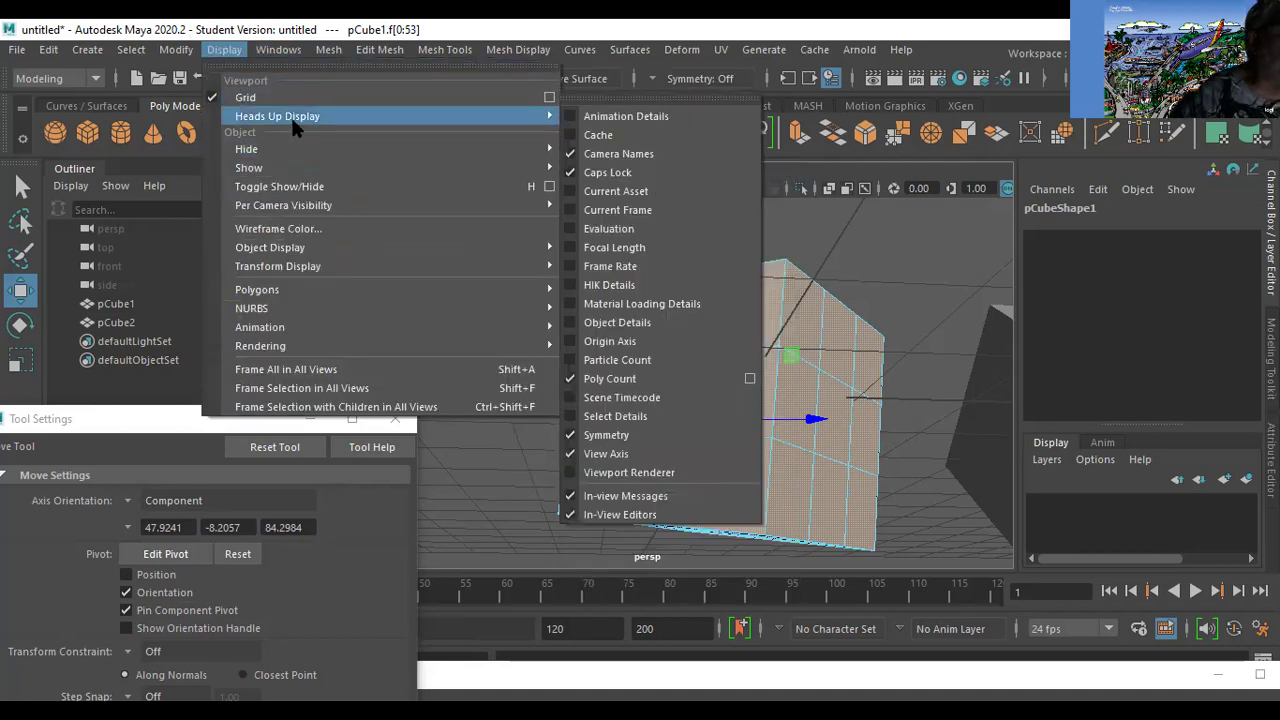
click(628, 97)
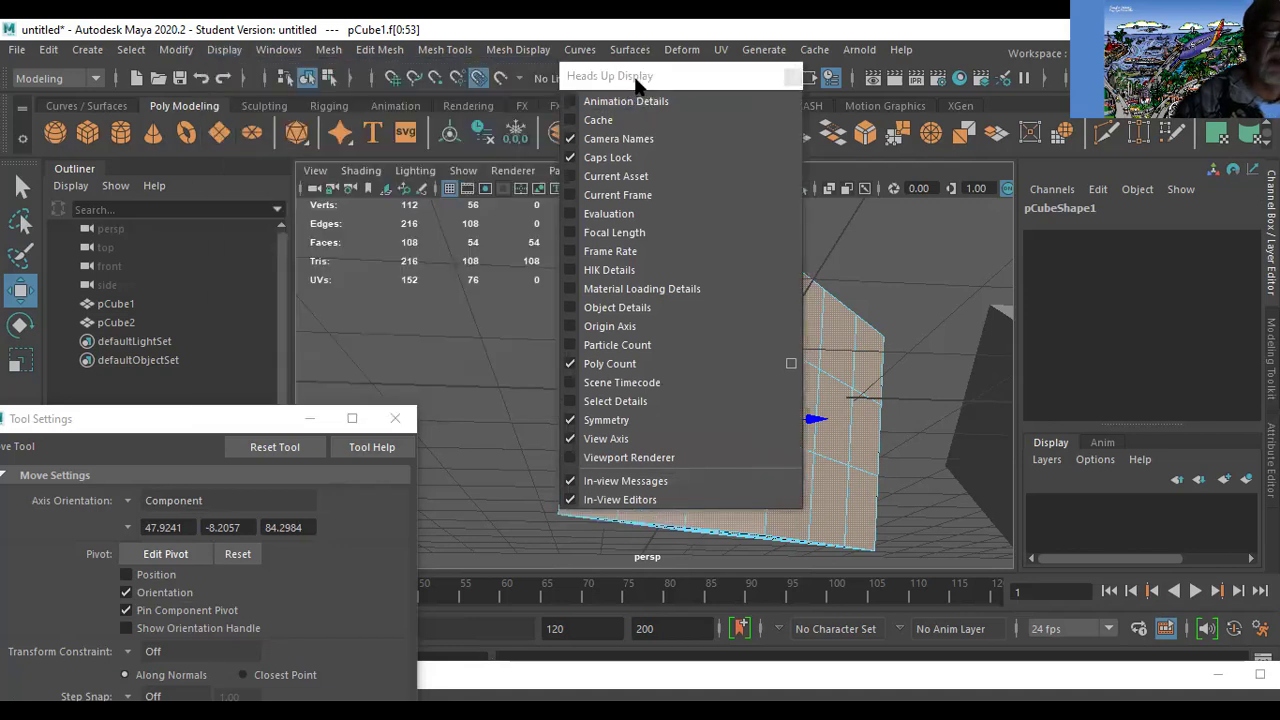
drag(636, 81, 1013, 79)
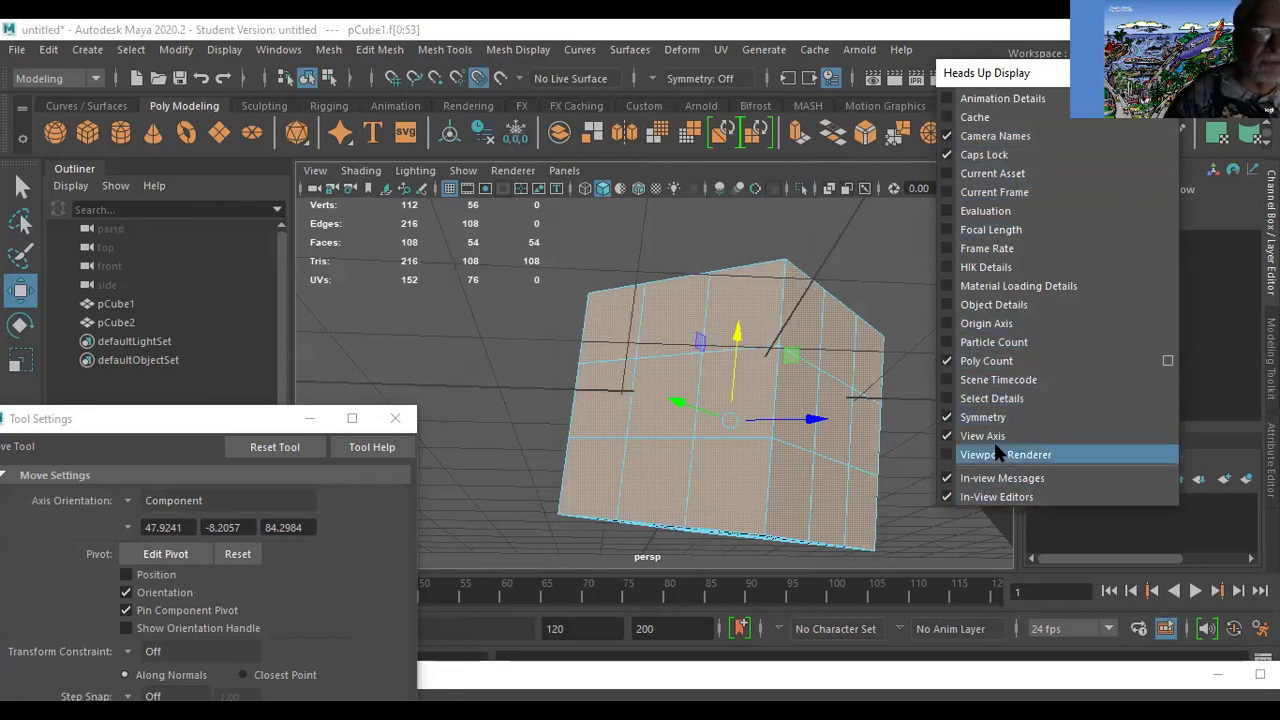
click(1179, 75)
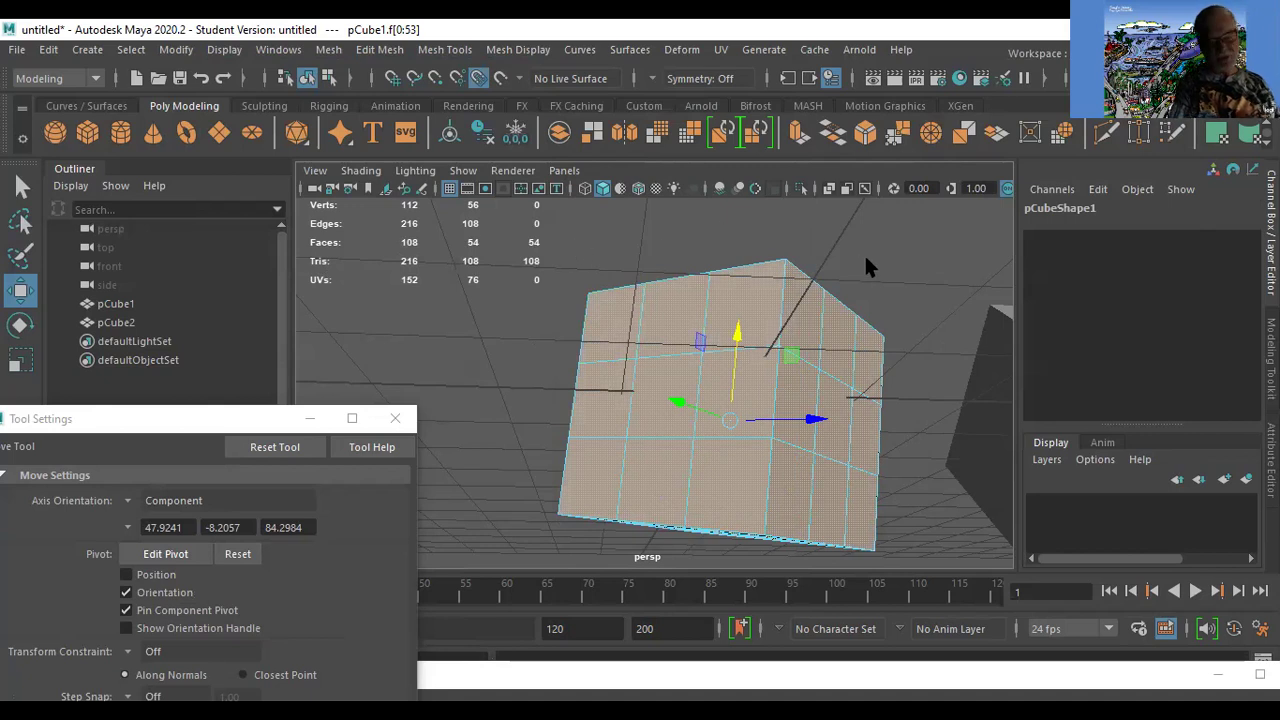
Clear the face selection, return pCube1 to object mode and triangulate its mesh.
click(922, 255)
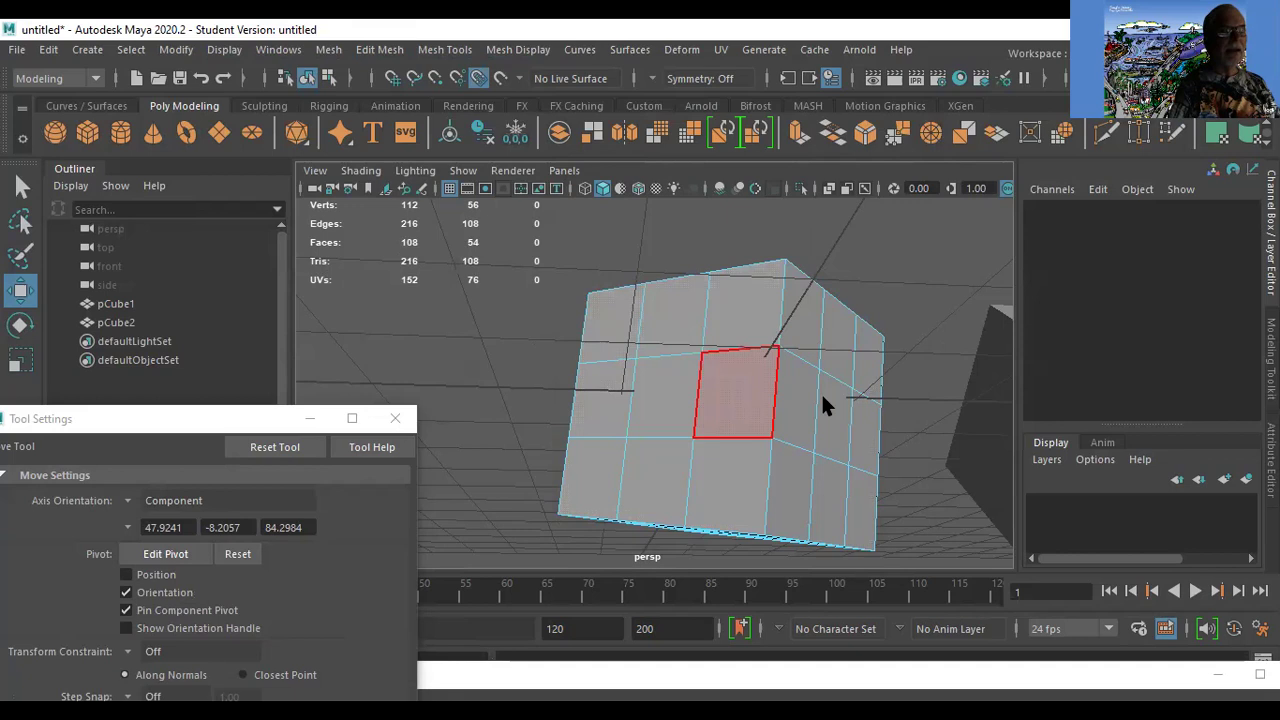
right_drag(748, 304, 820, 187)
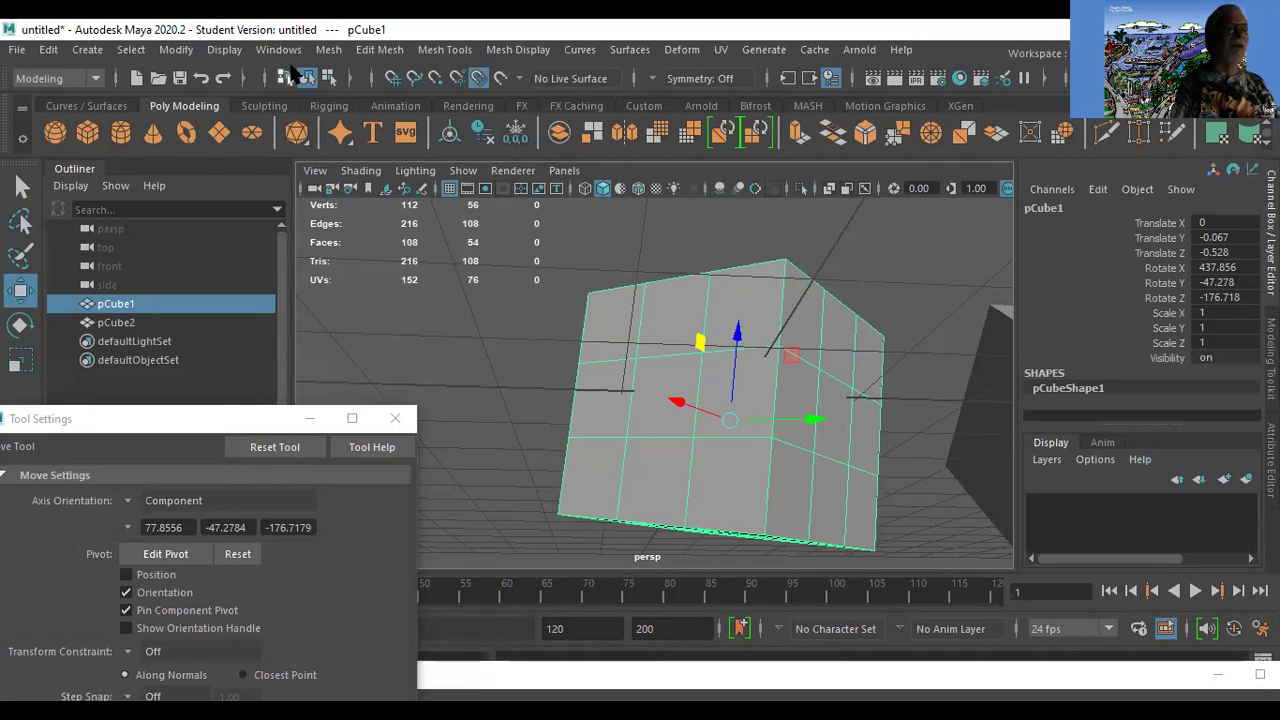
click(328, 49)
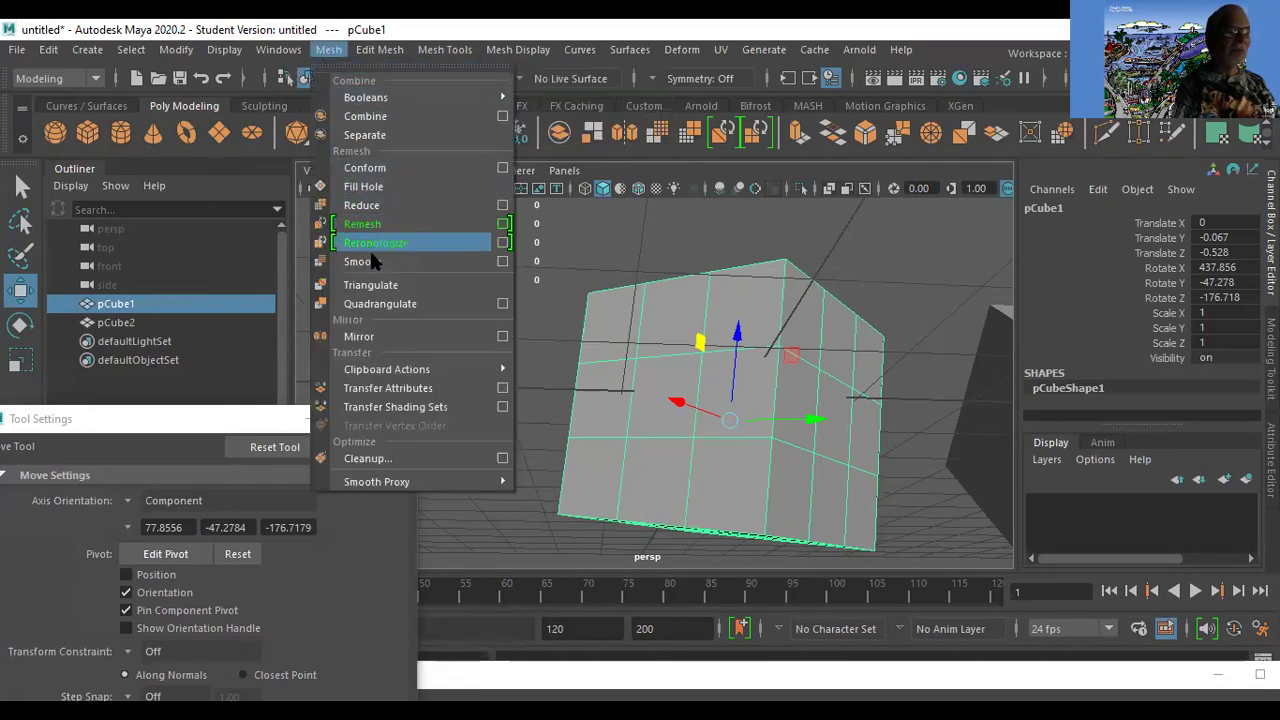
click(385, 287)
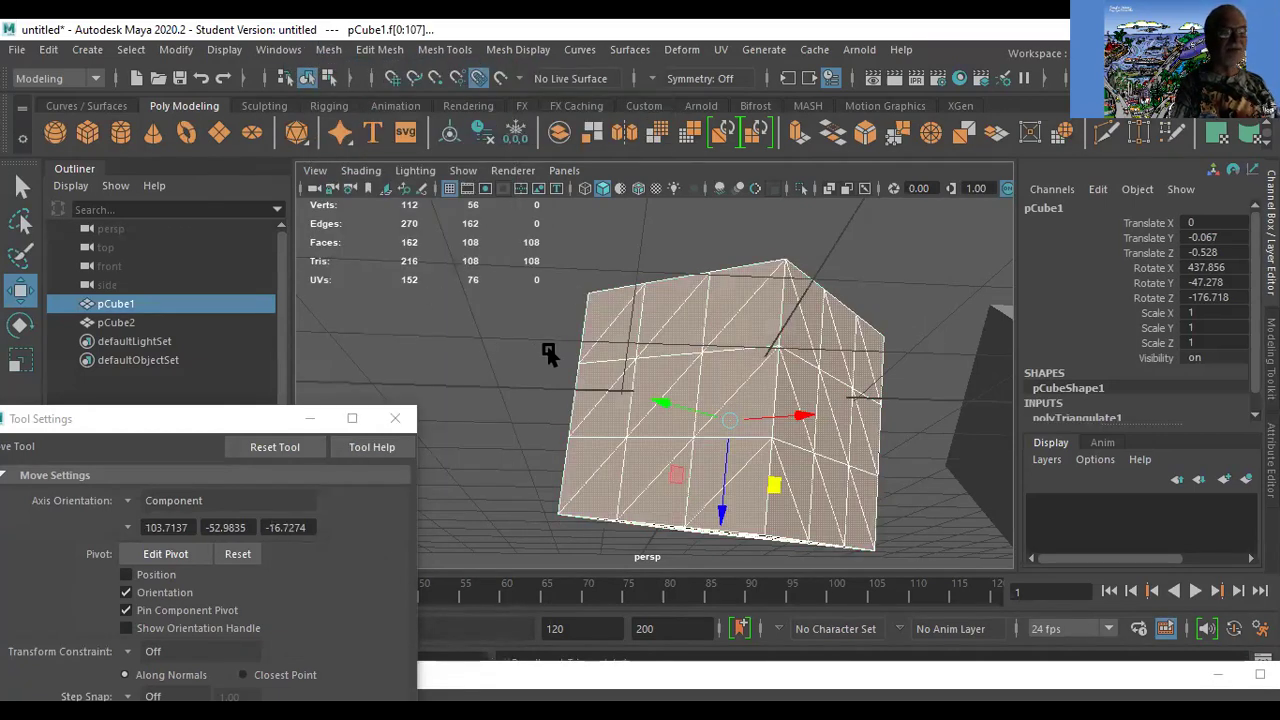
Compare the poly count with all faces of the triangulated pCube1 selected and with a single triangle selected, and clear the selection.
click(516, 380)
drag(571, 243, 917, 557)
right_drag(755, 226, 748, 263)
drag(571, 218, 907, 565)
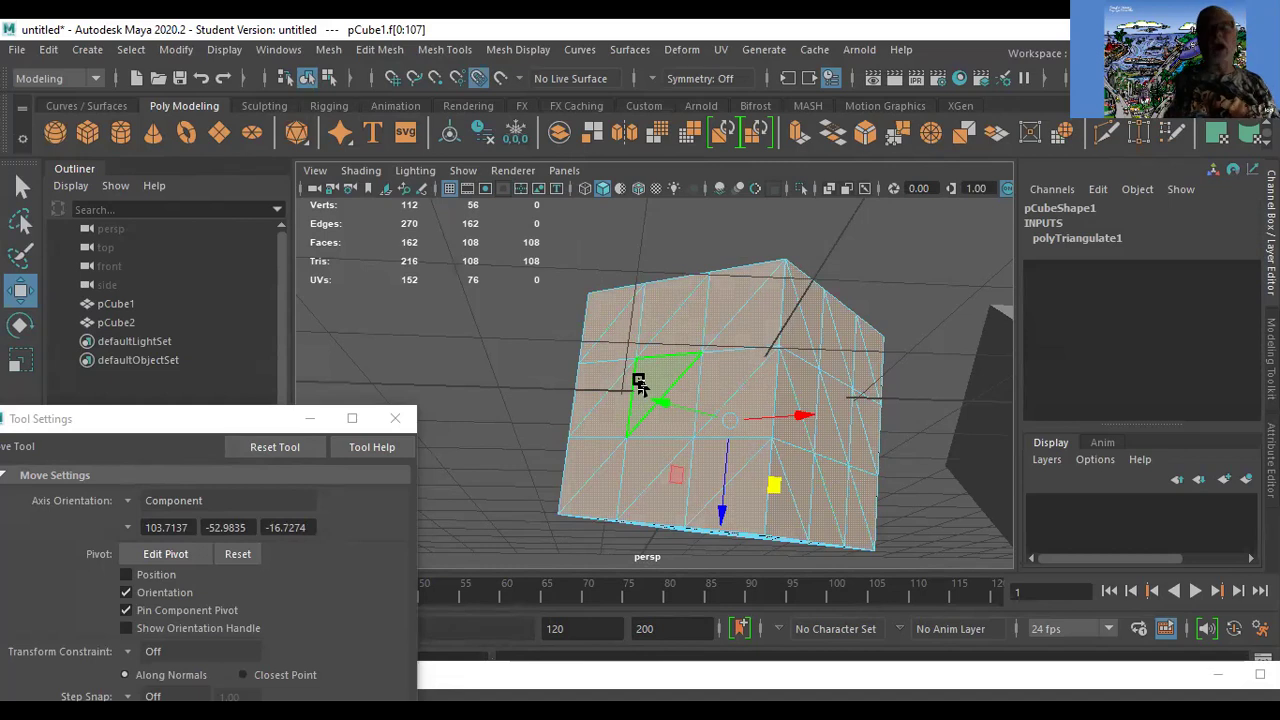
click(935, 258)
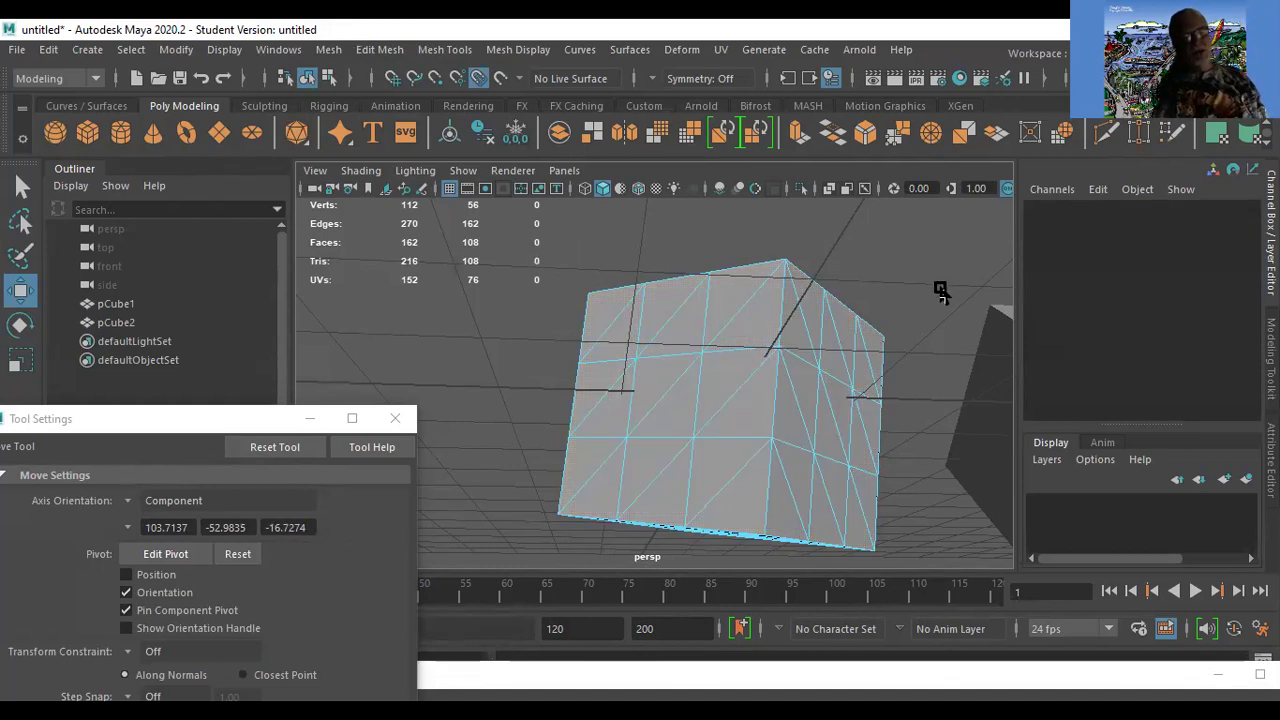
click(776, 418)
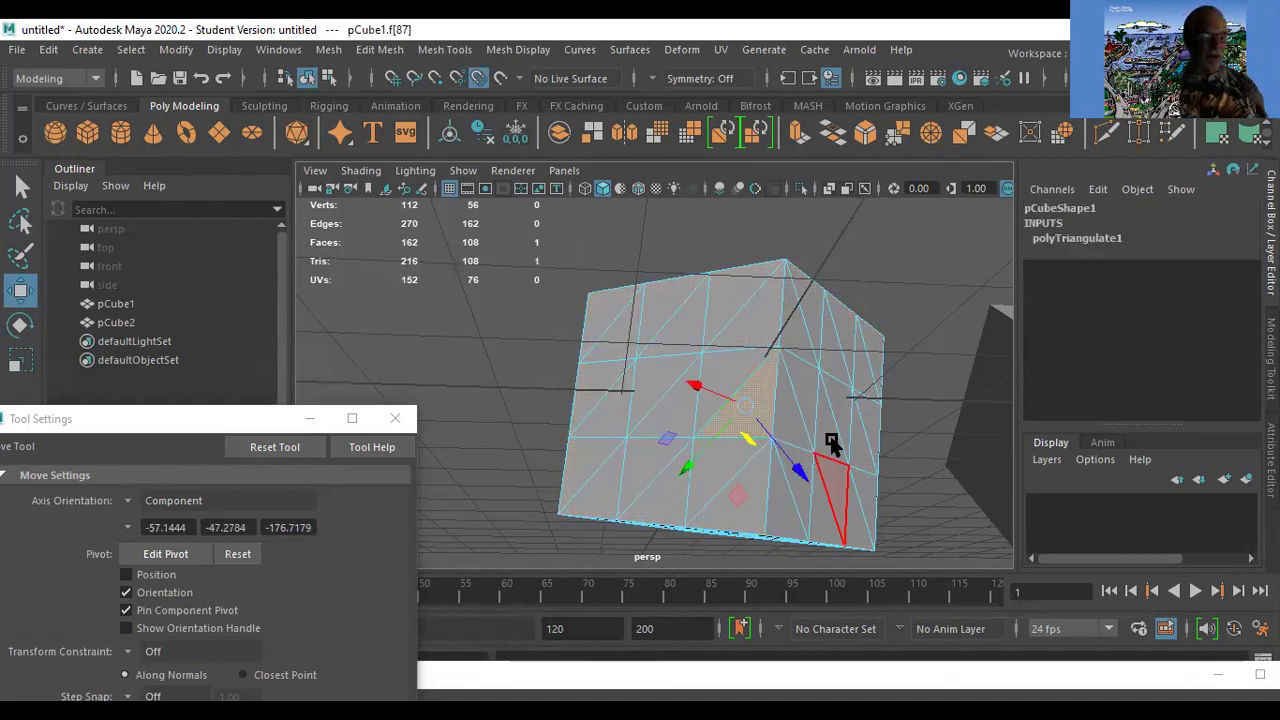
click(931, 245)
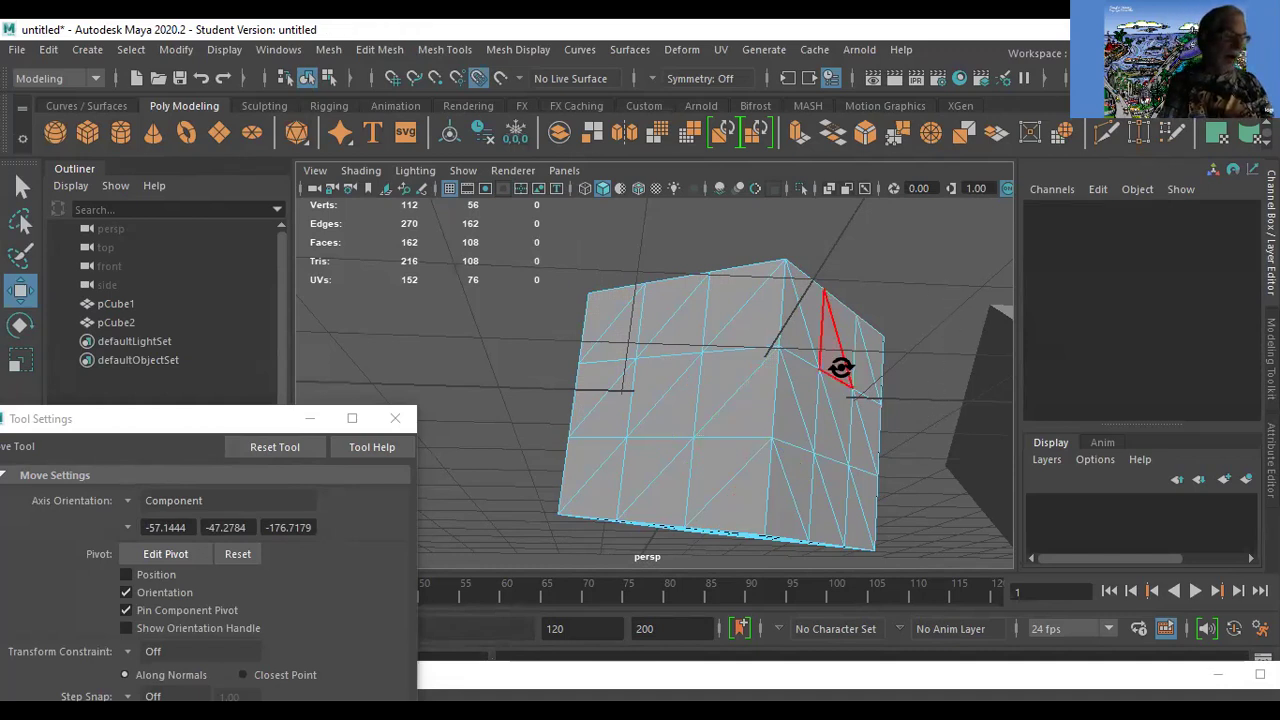
Undo the face selections and the triangulation of pCube1.
alt+drag(843, 363, 857, 354)
alt+right_drag(857, 354, 655, 443)
mouse_move(655, 443)
alt+mouse_down()
mouse_move(689, 429)
mouse_move(640, 437)
mouse_move(663, 457)
alt+mouse_up()
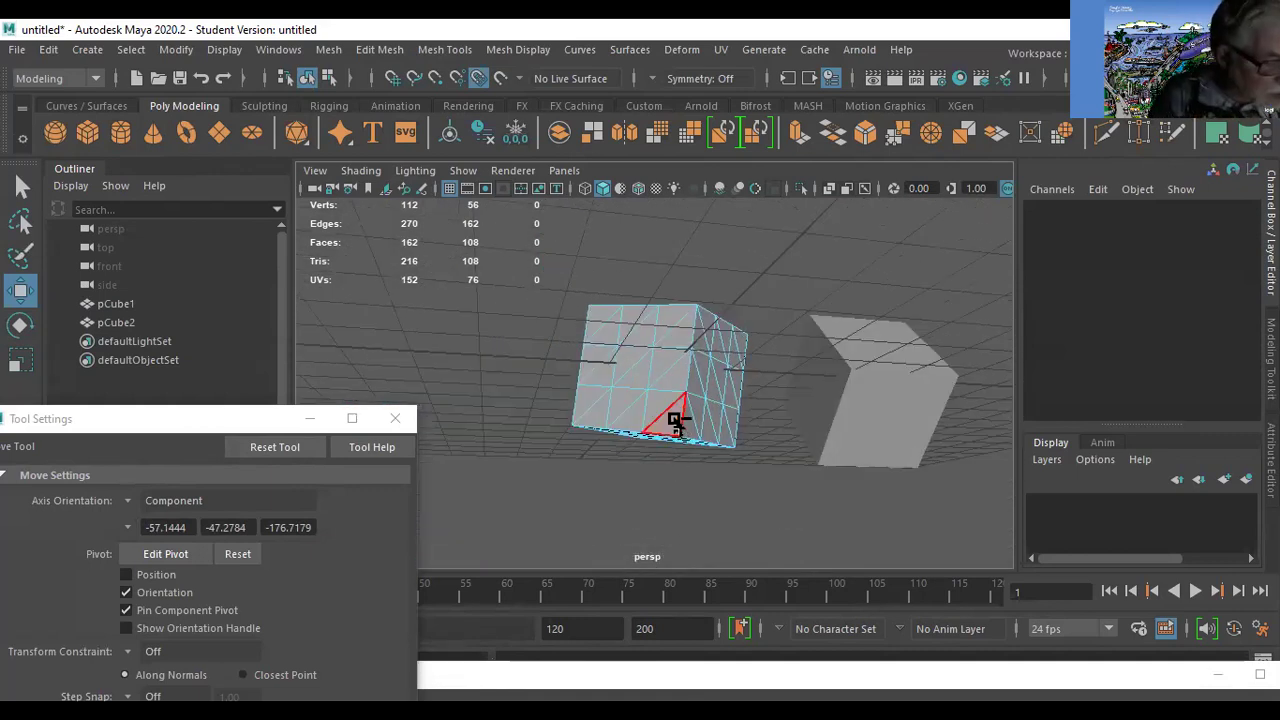
click(677, 420)
shift+click(677, 420)
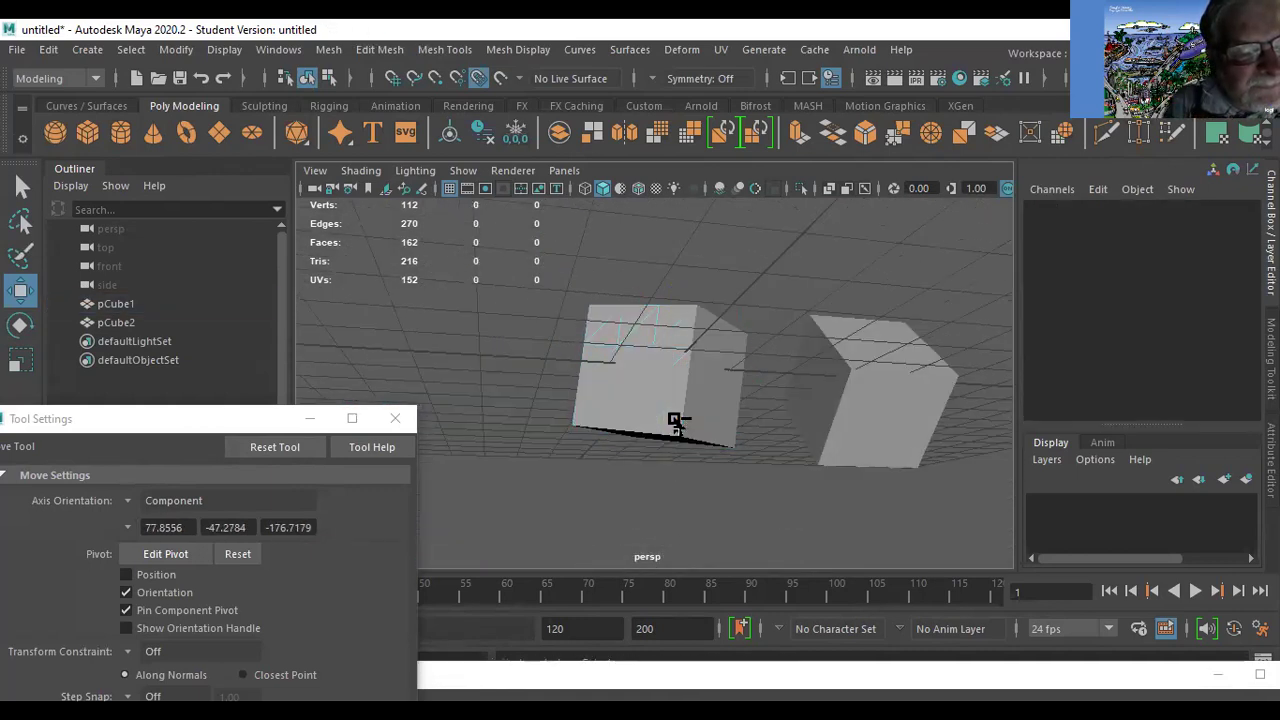
click(677, 420)
key(F10)
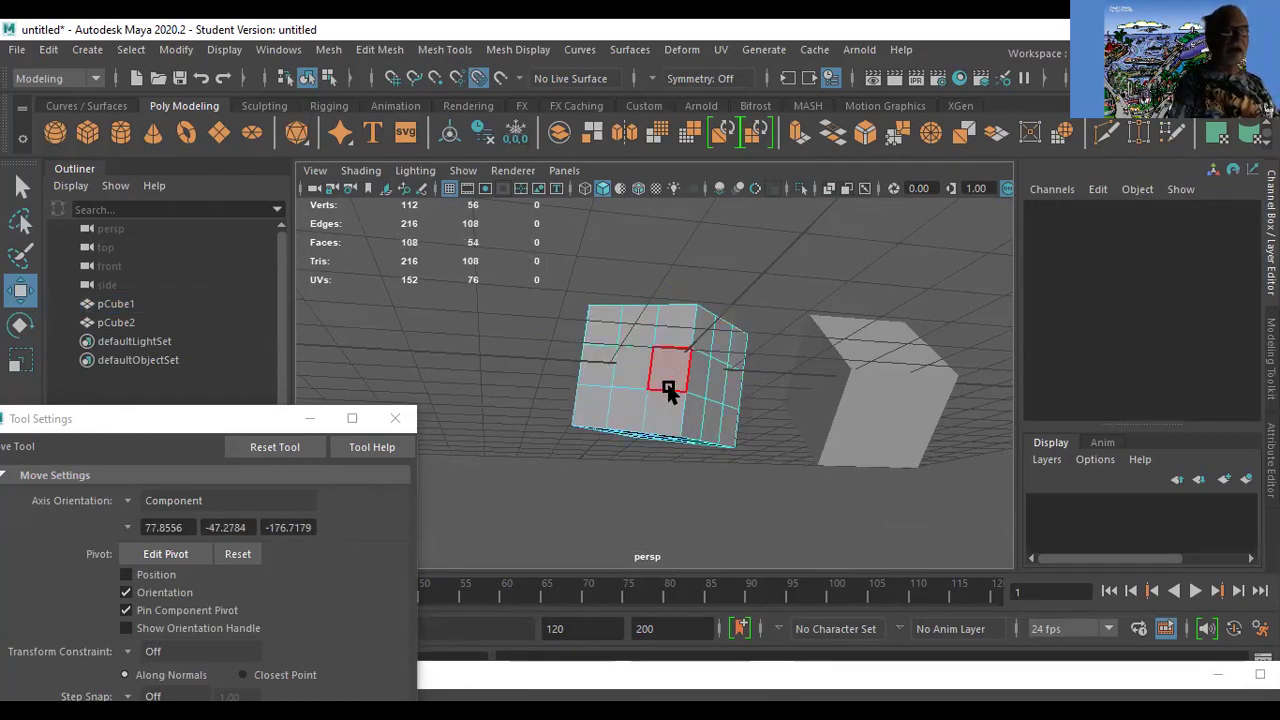
In face mode, select the centre face on one side of pCube1 and pull it outward along its normal.
right_drag(667, 366, 662, 260)
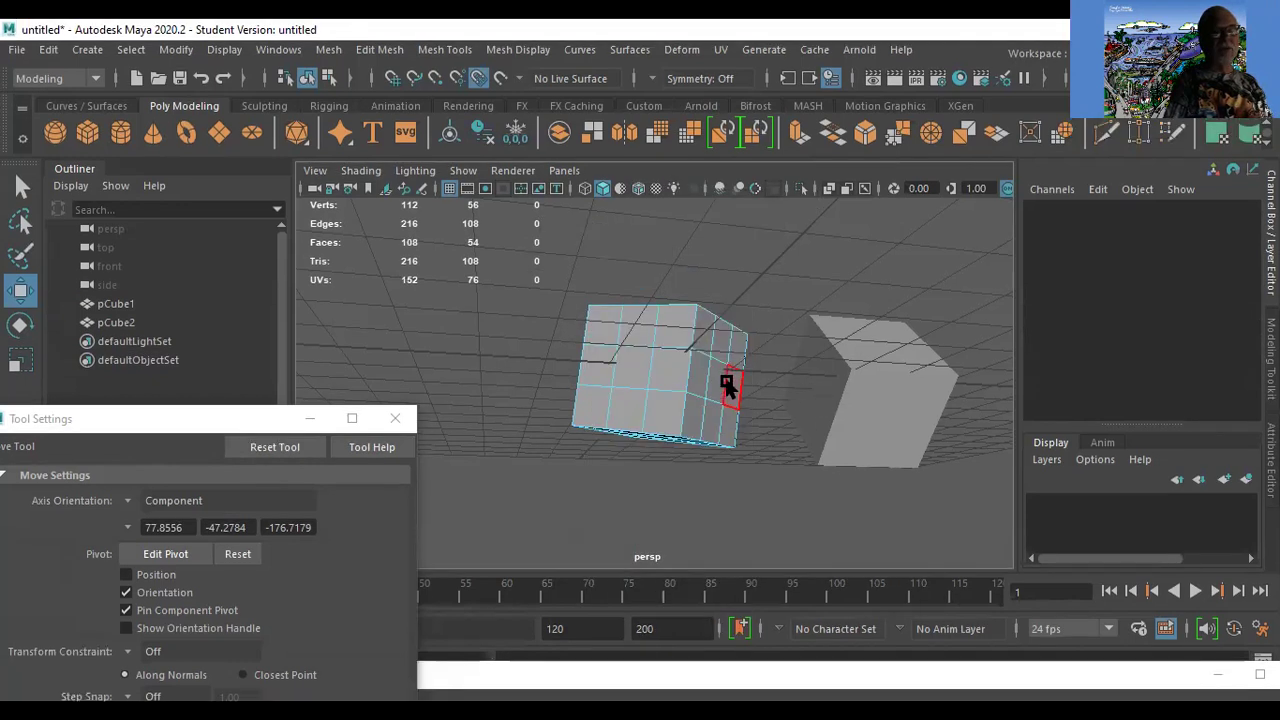
click(635, 351)
drag(573, 349, 535, 341)
alt+drag(597, 492, 689, 363)
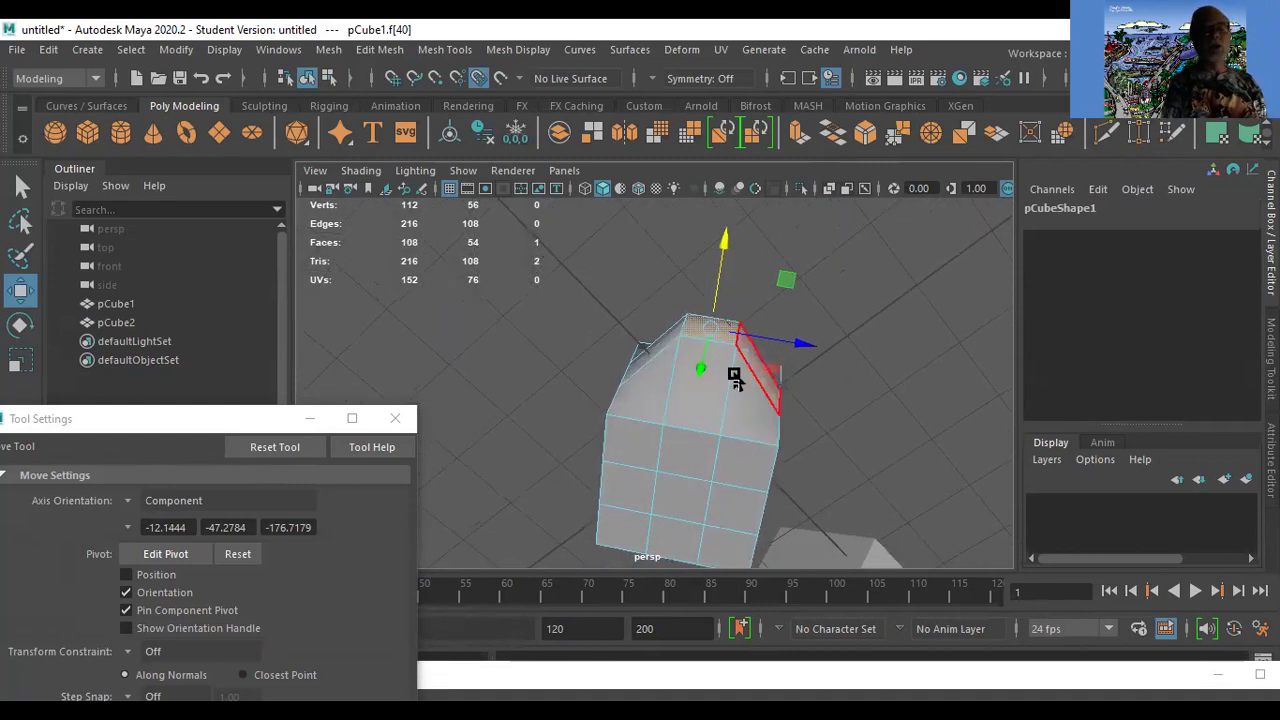
Select individual faces of pCube1 one after another, including the pulled-out face, to compare their component axes and triangle counts.
click(695, 395)
click(699, 466)
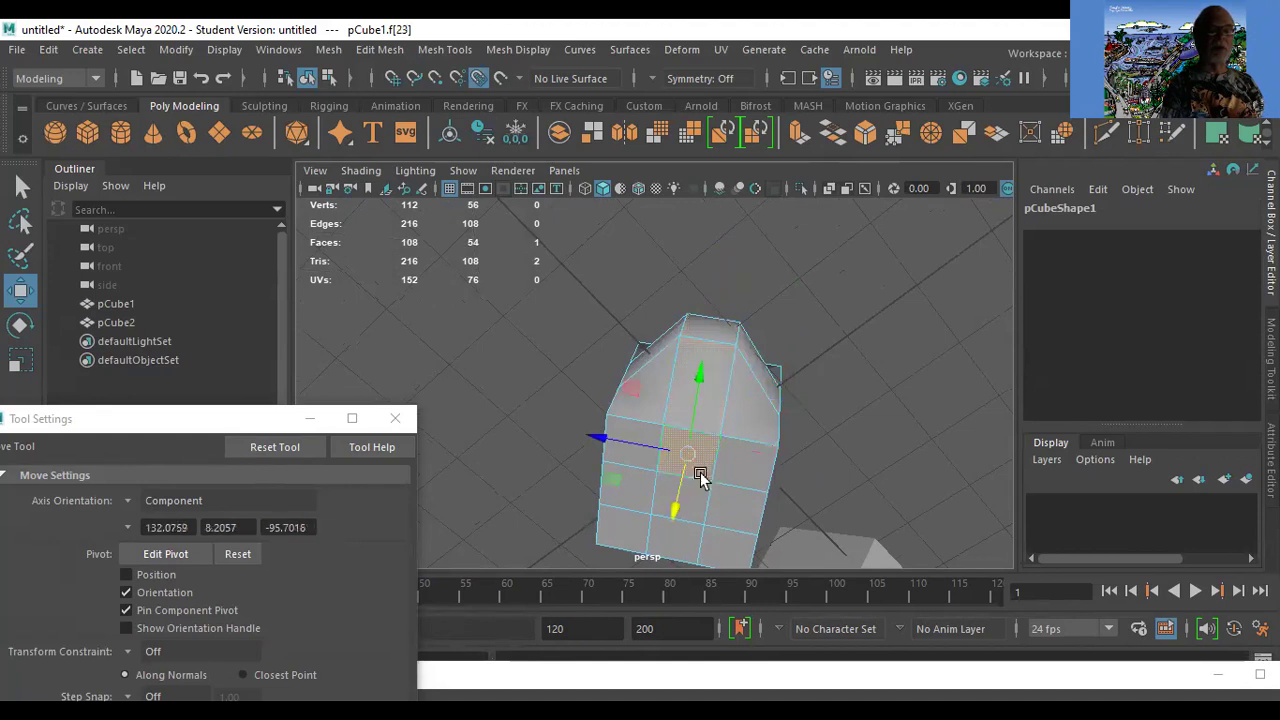
click(750, 460)
click(645, 470)
click(677, 500)
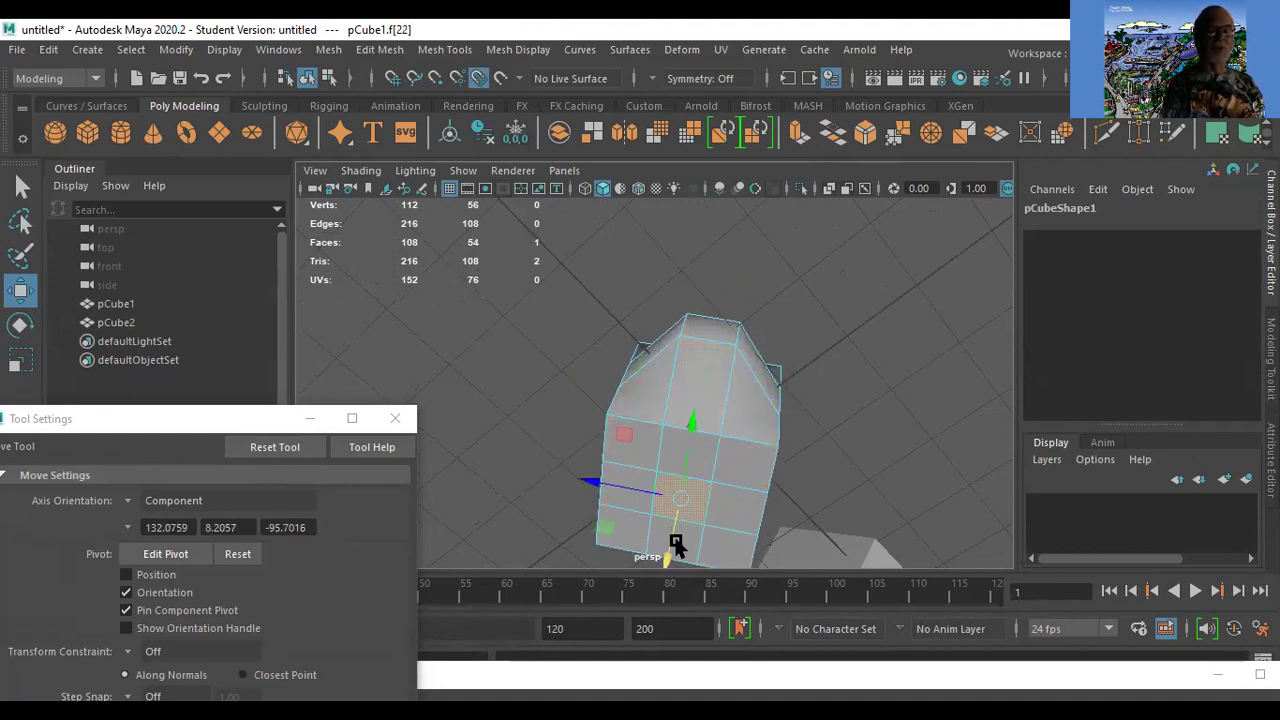
click(958, 390)
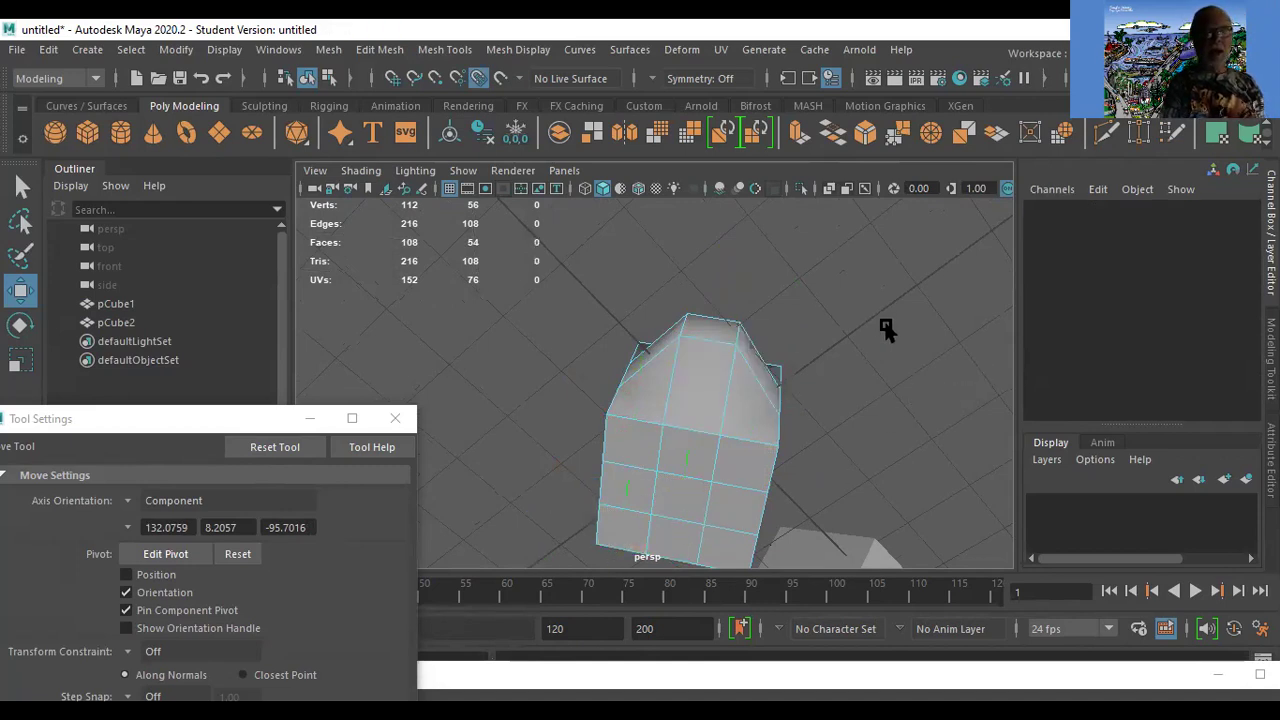
click(722, 332)
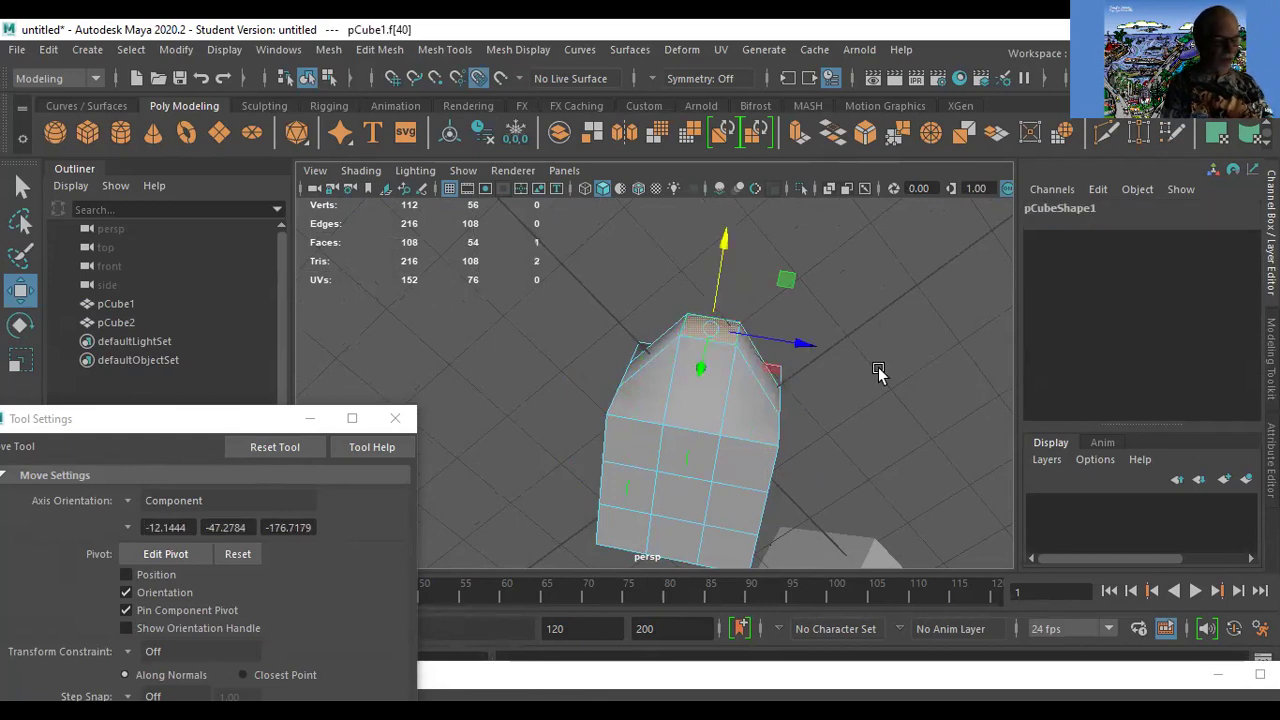
alt+drag(866, 357, 789, 286)
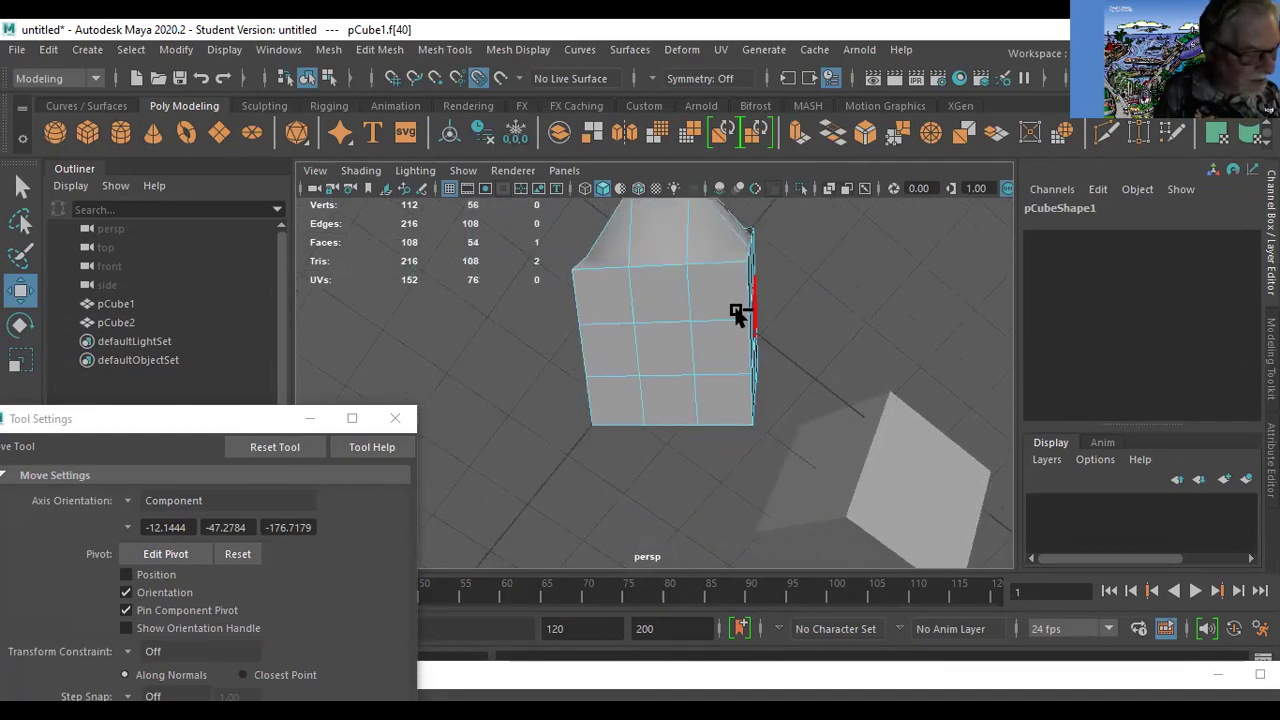
Select pCube1 in object mode together with pCube2 and delete both cubes.
right_drag(684, 226, 776, 184)
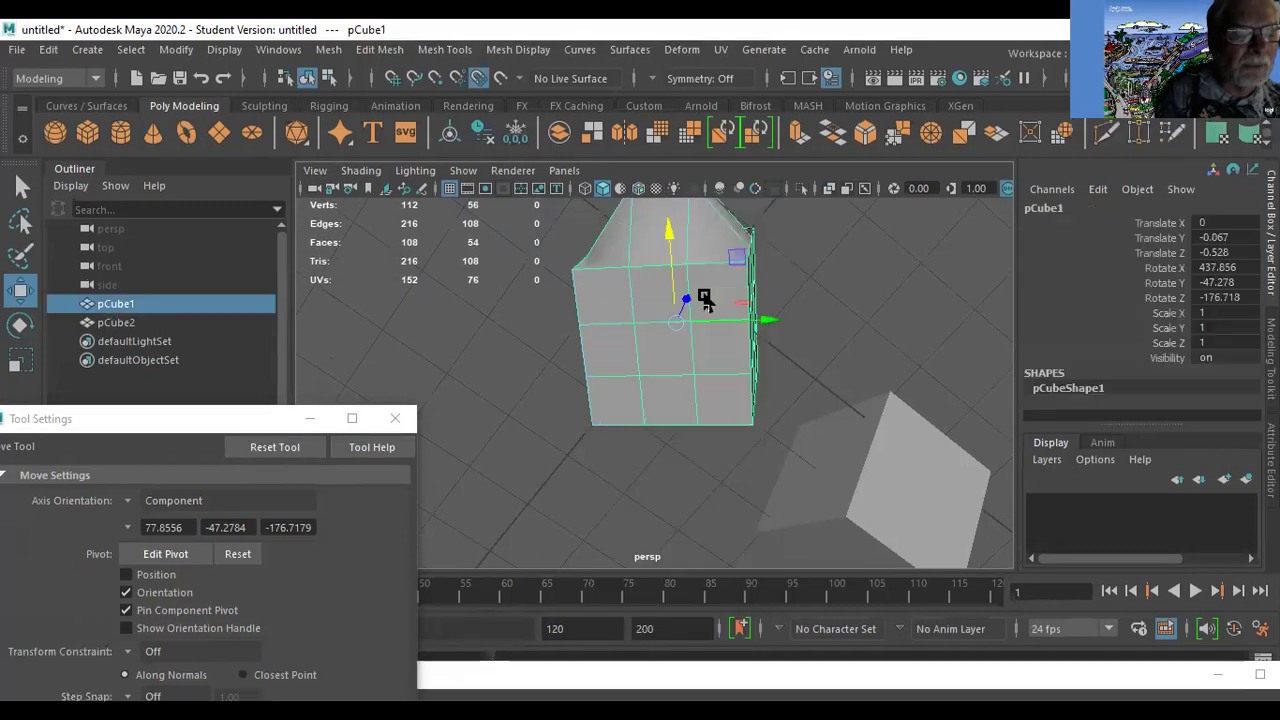
shift+click(893, 484)
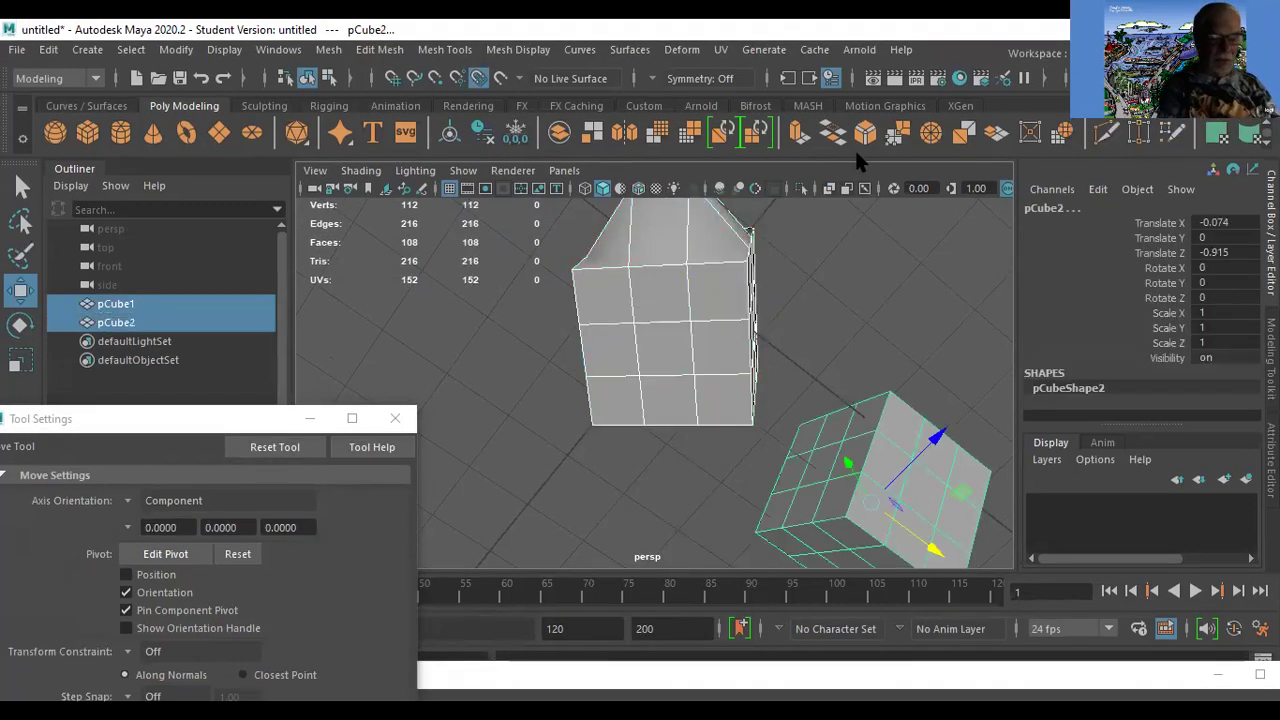
key(Delete)
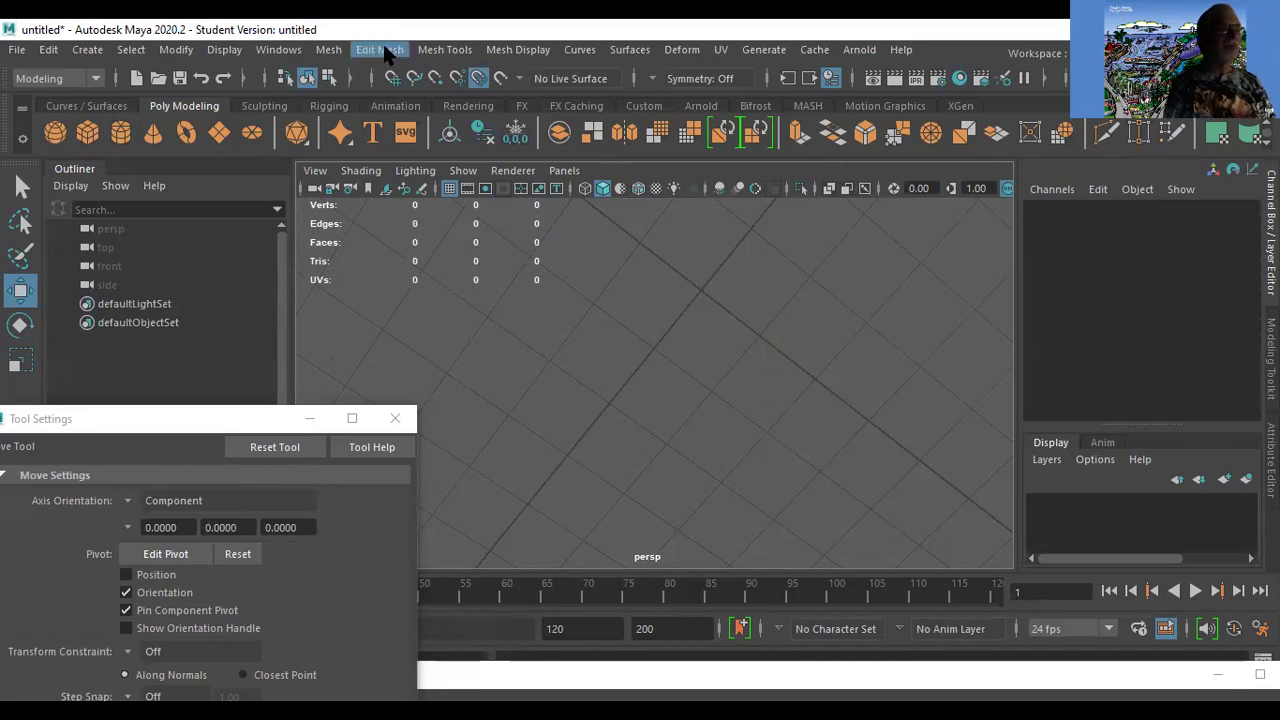
Create a default polygon cube and frame it upright in the perspective view.
click(87, 132)
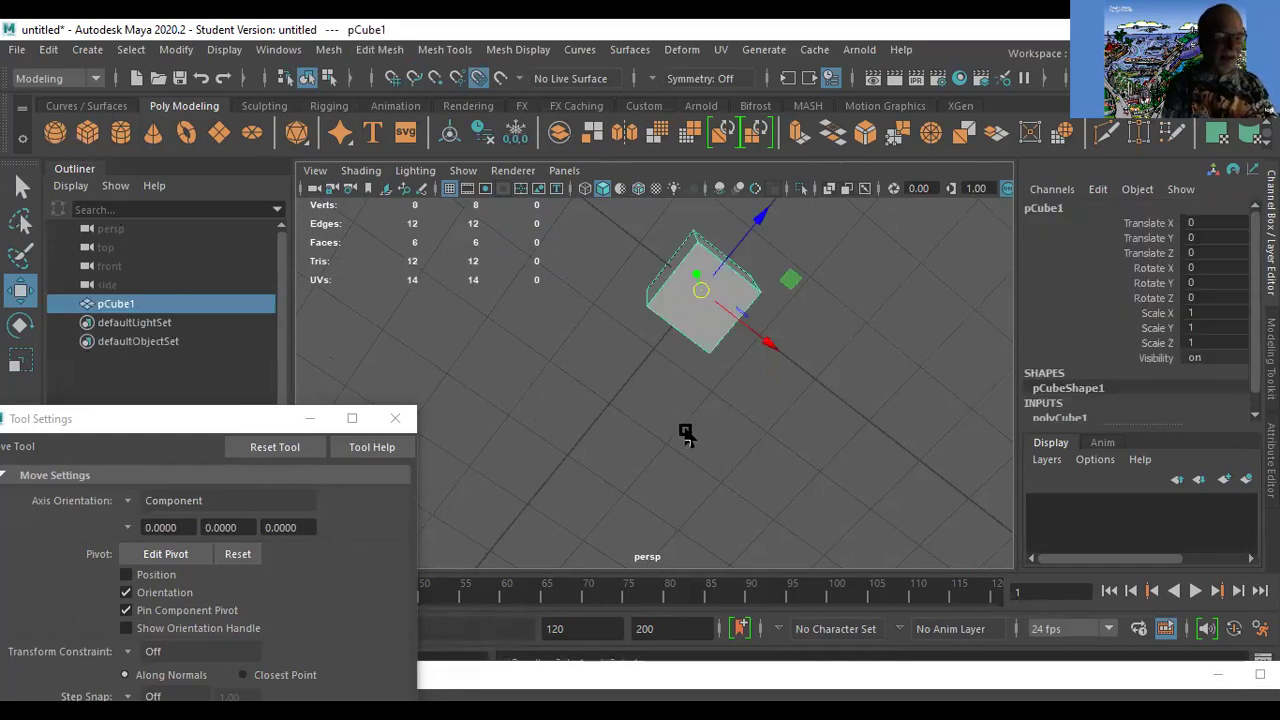
alt+drag(651, 434, 766, 337)
key(f)
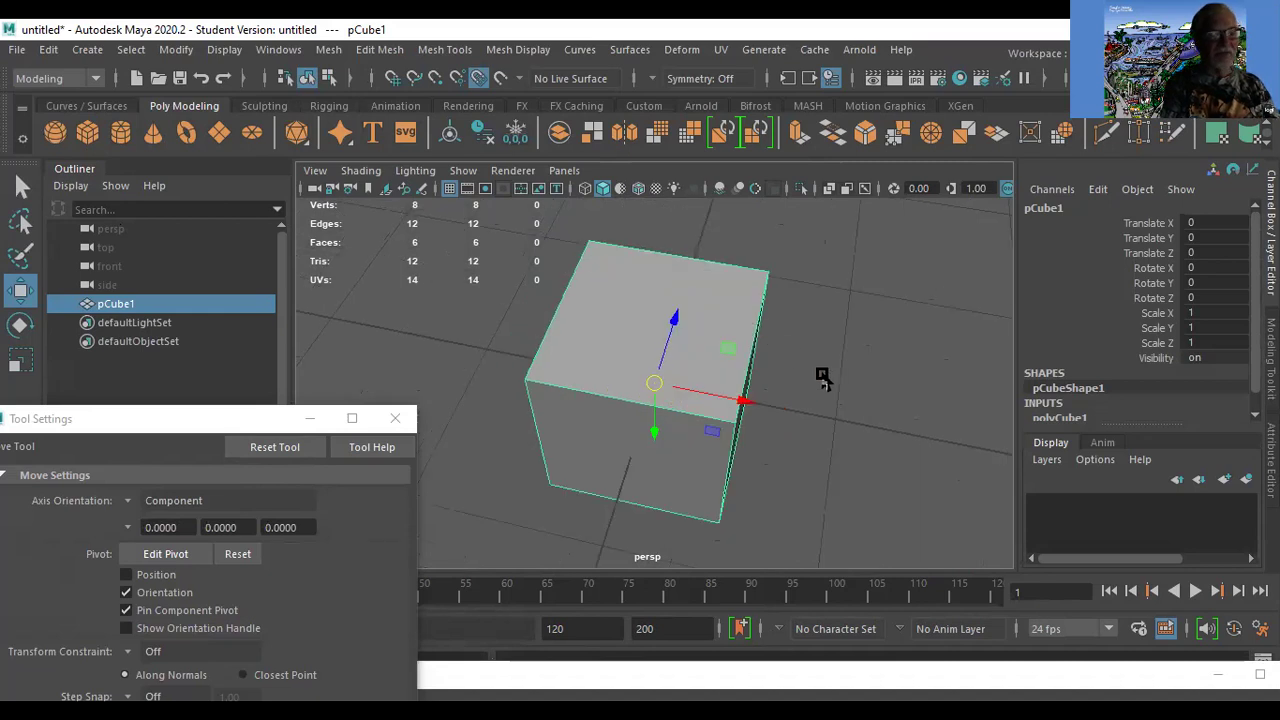
alt+drag(831, 370, 646, 186)
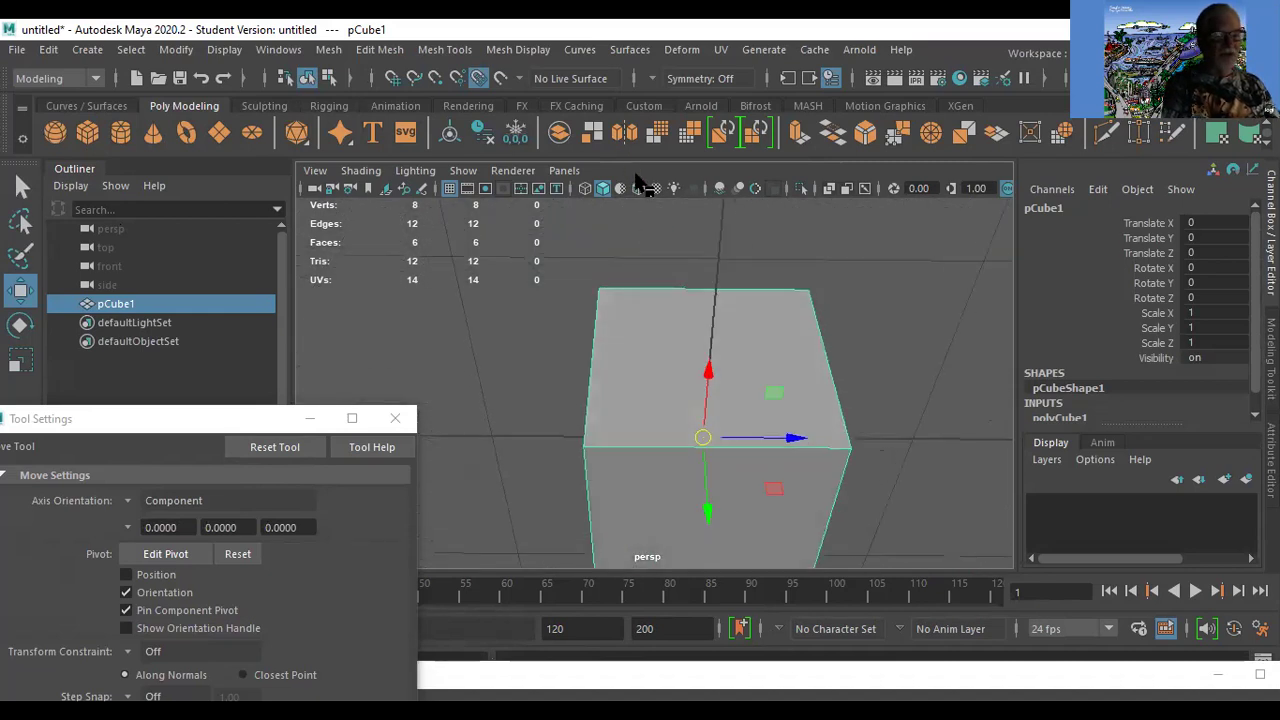
alt+drag(590, 497, 640, 382)
alt+middle_drag(671, 380, 737, 391)
alt+right_drag(778, 392, 666, 374)
mouse_move(645, 380)
alt+mouse_down()
mouse_move(633, 367)
mouse_move(650, 362)
mouse_move(636, 372)
alt+mouse_up()
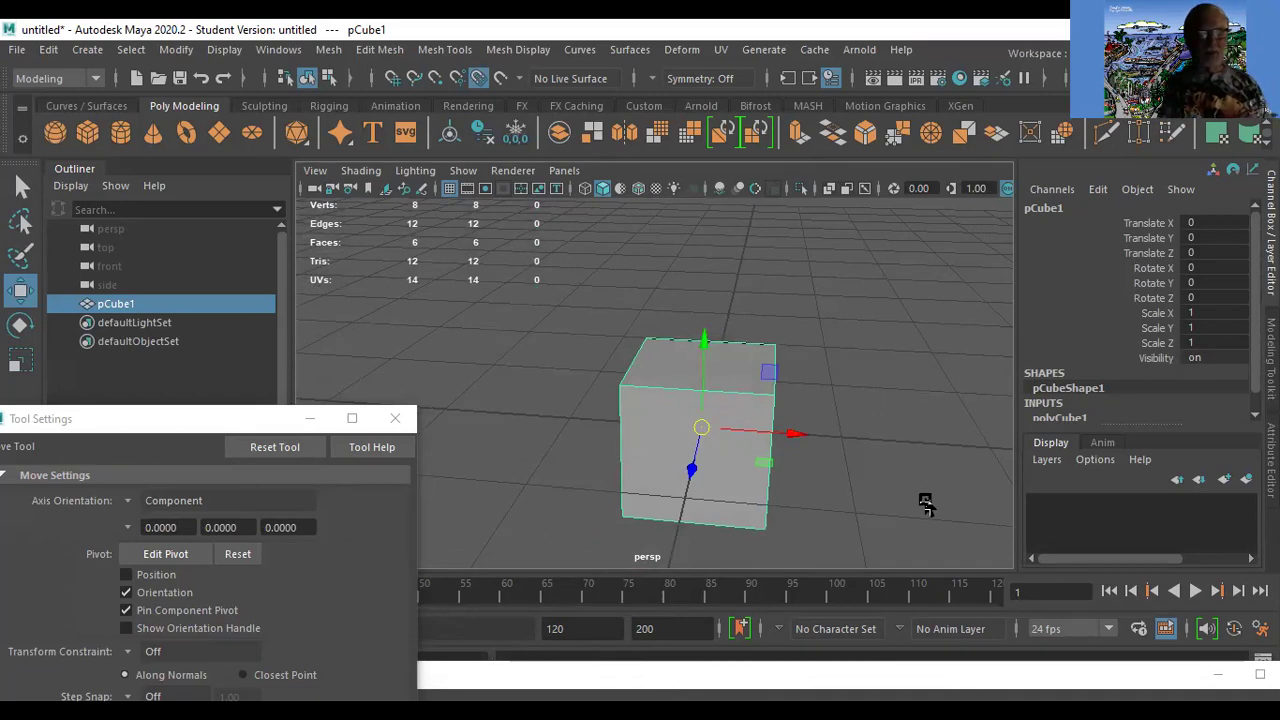
Select the top face of the new cube in face mode.
click(857, 334)
right_drag(697, 364, 709, 260)
click(737, 347)
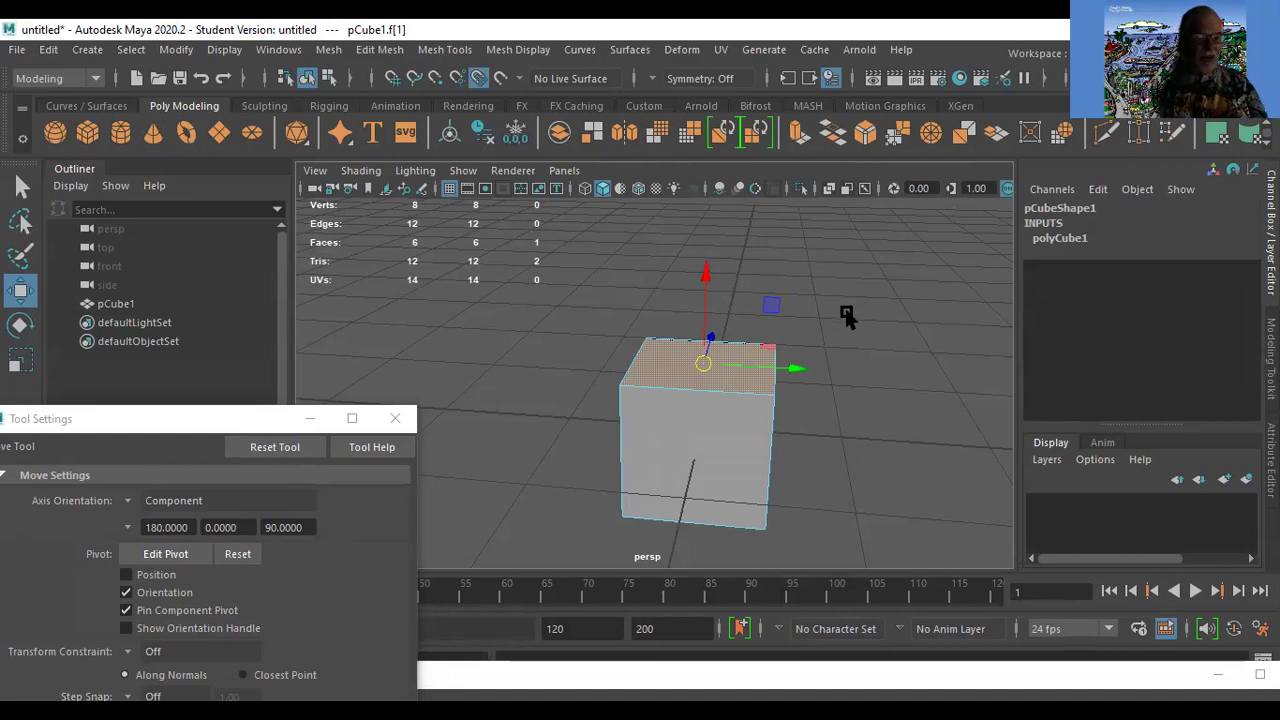
Examine the Edit Mesh, Mesh and Edit commands offered in the Hotbox and close it without choosing any.
key(space)
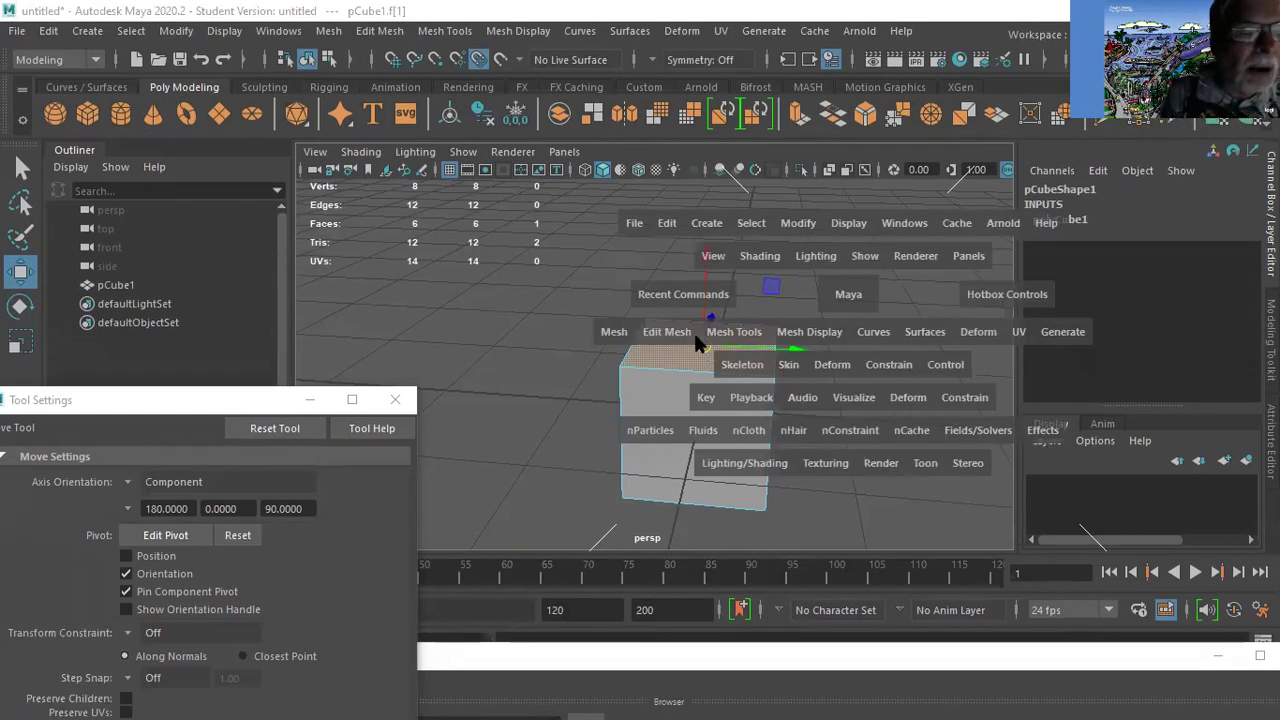
click(672, 336)
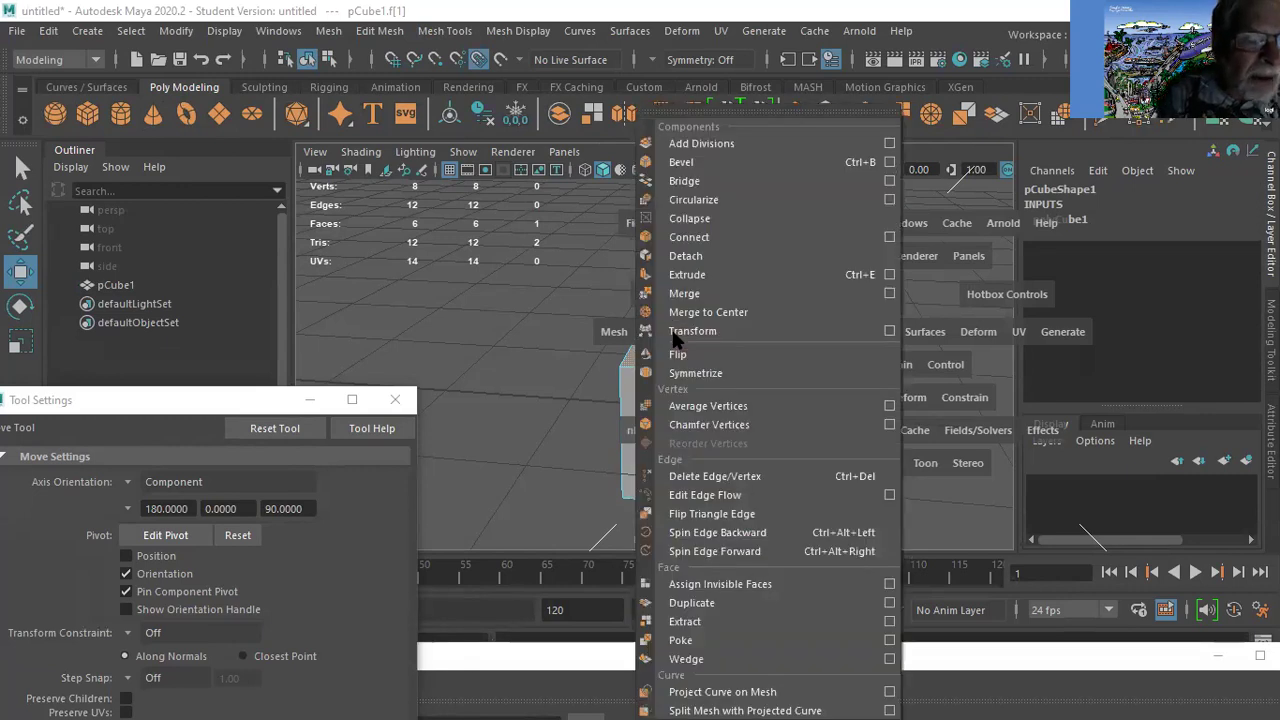
click(614, 334)
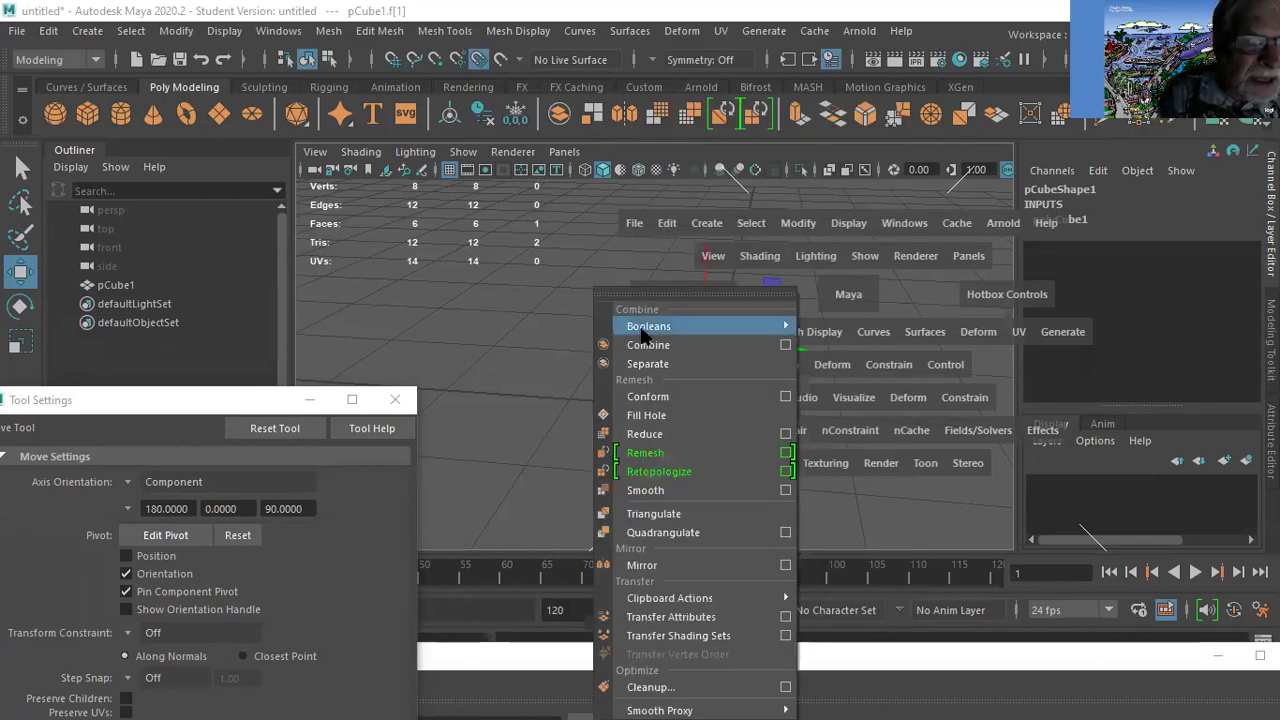
click(491, 300)
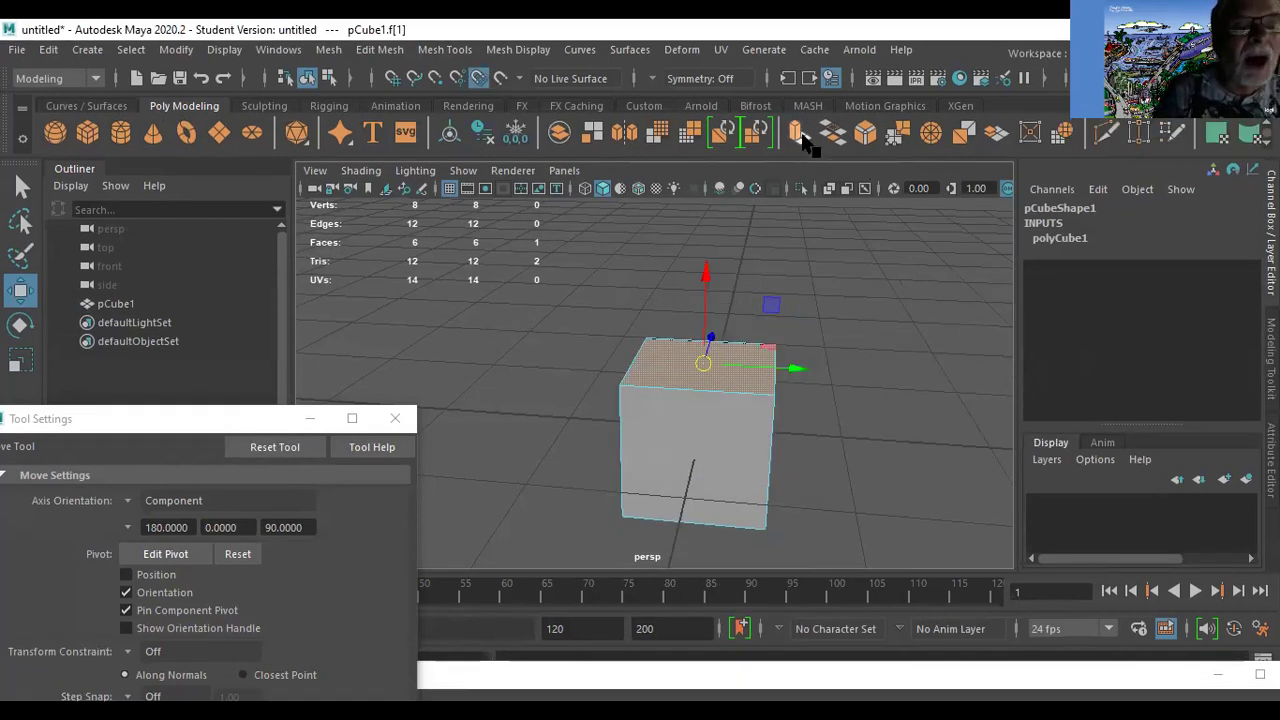
key(space)
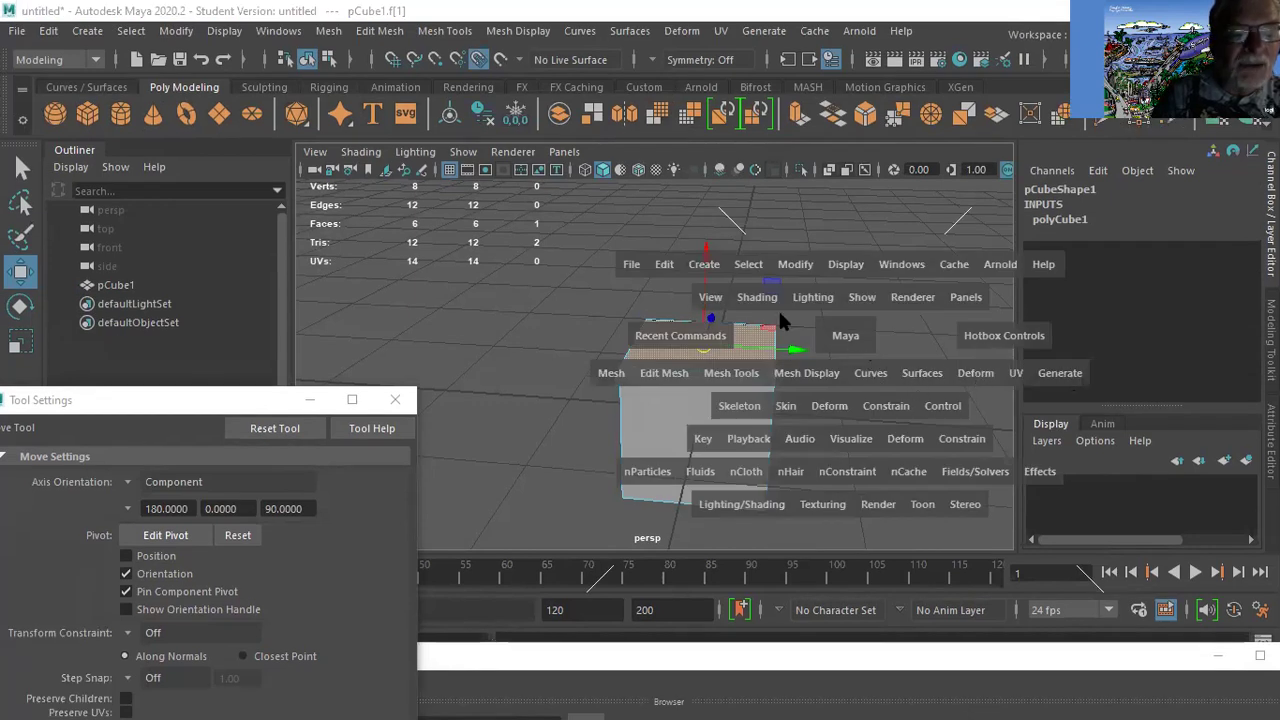
click(664, 275)
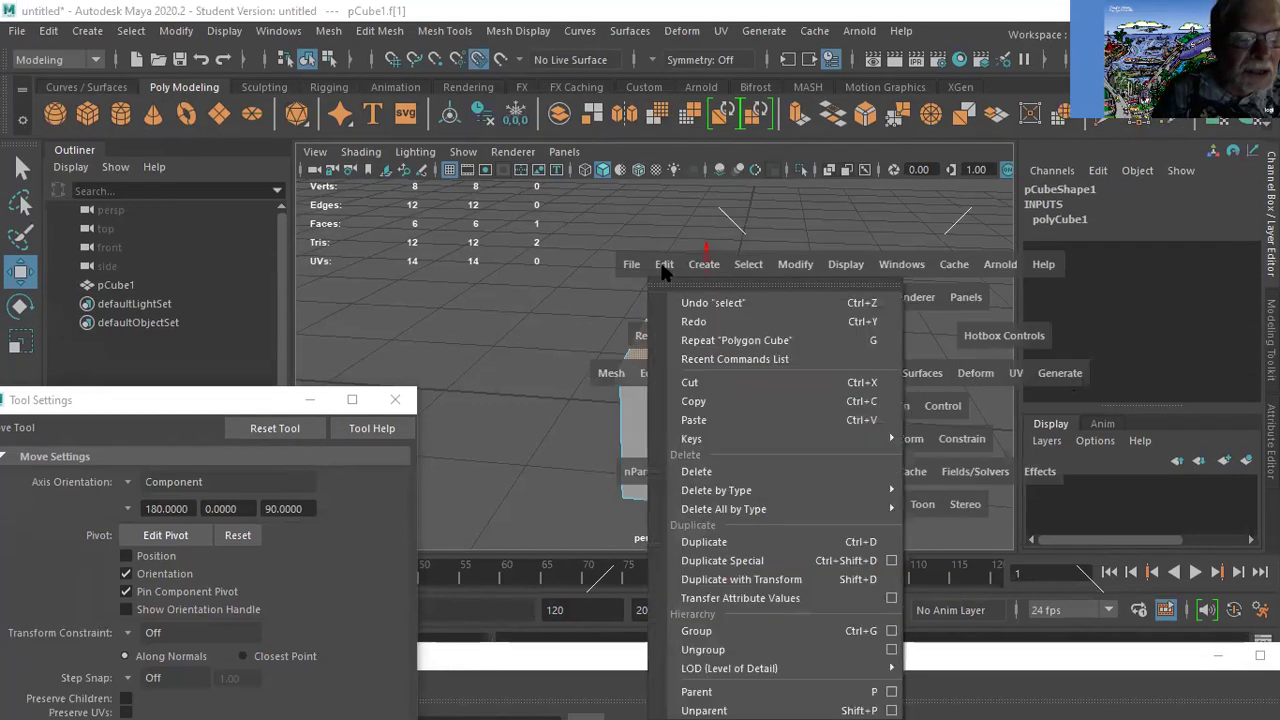
click(664, 268)
click(893, 262)
click(1014, 396)
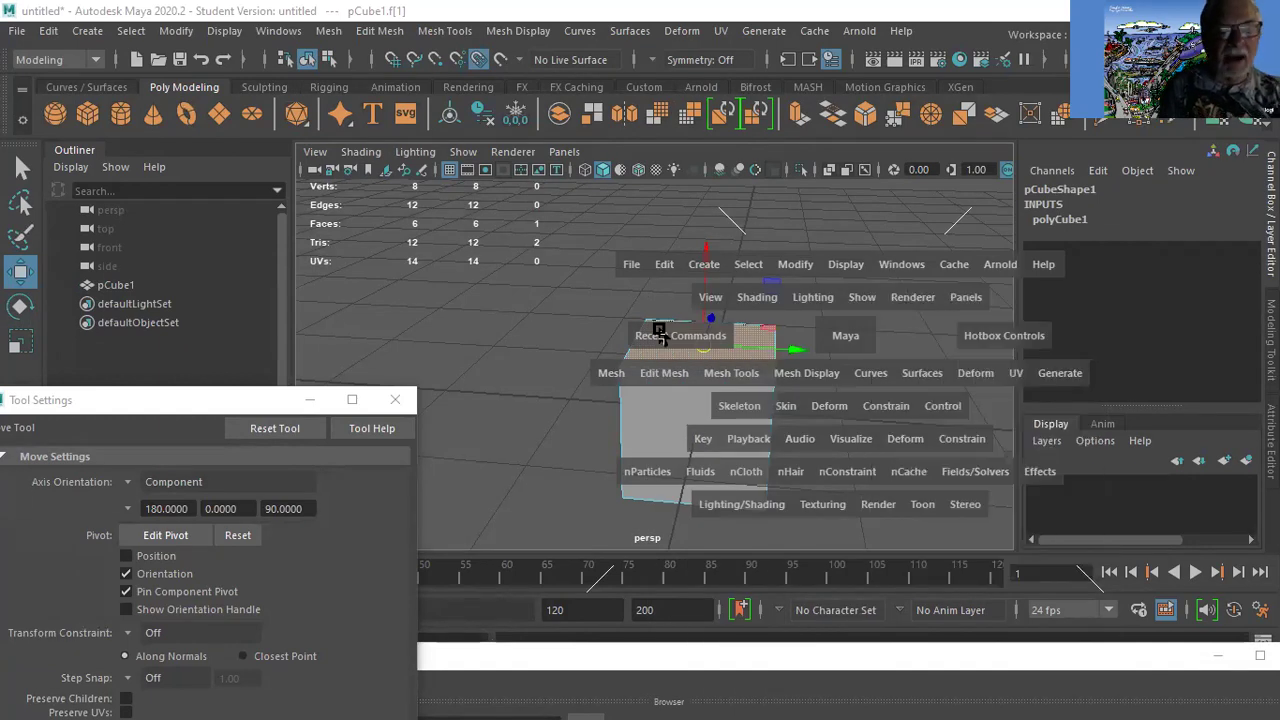
key(space)
Extrude the cube's top face and switch the extrude manipulator back and forth between local and world axes, ending on world.
click(797, 133)
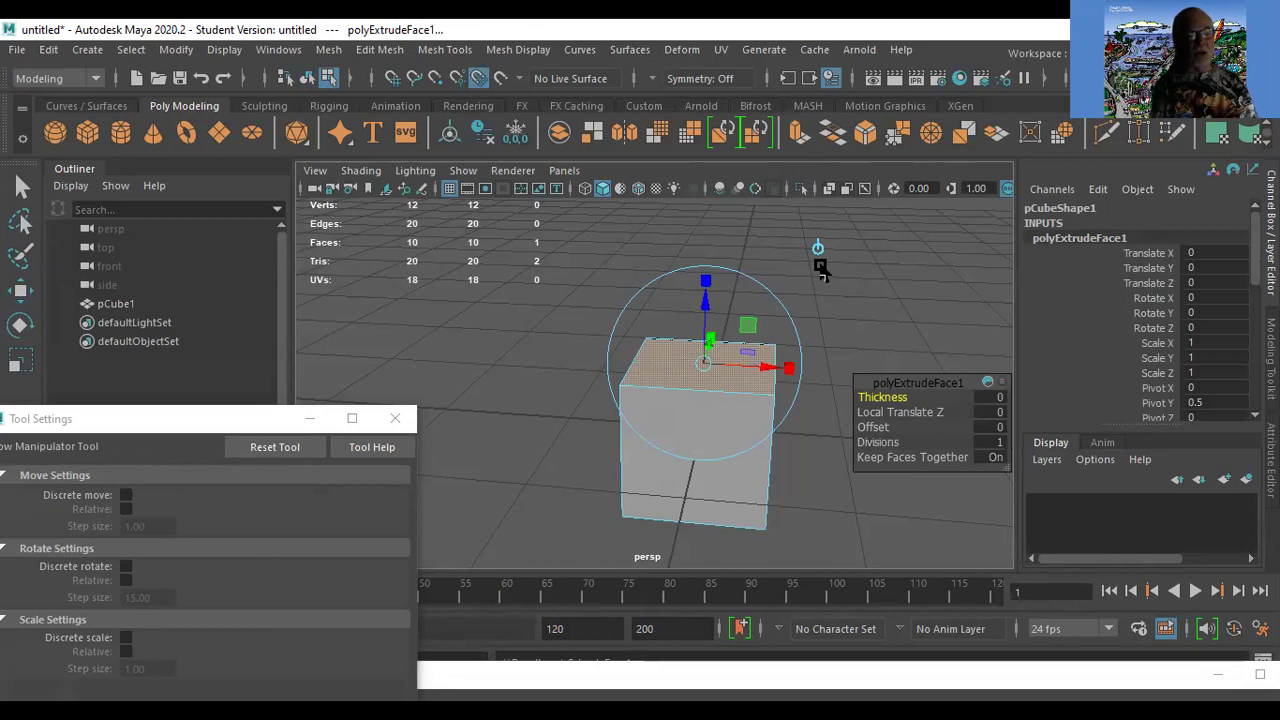
click(817, 247)
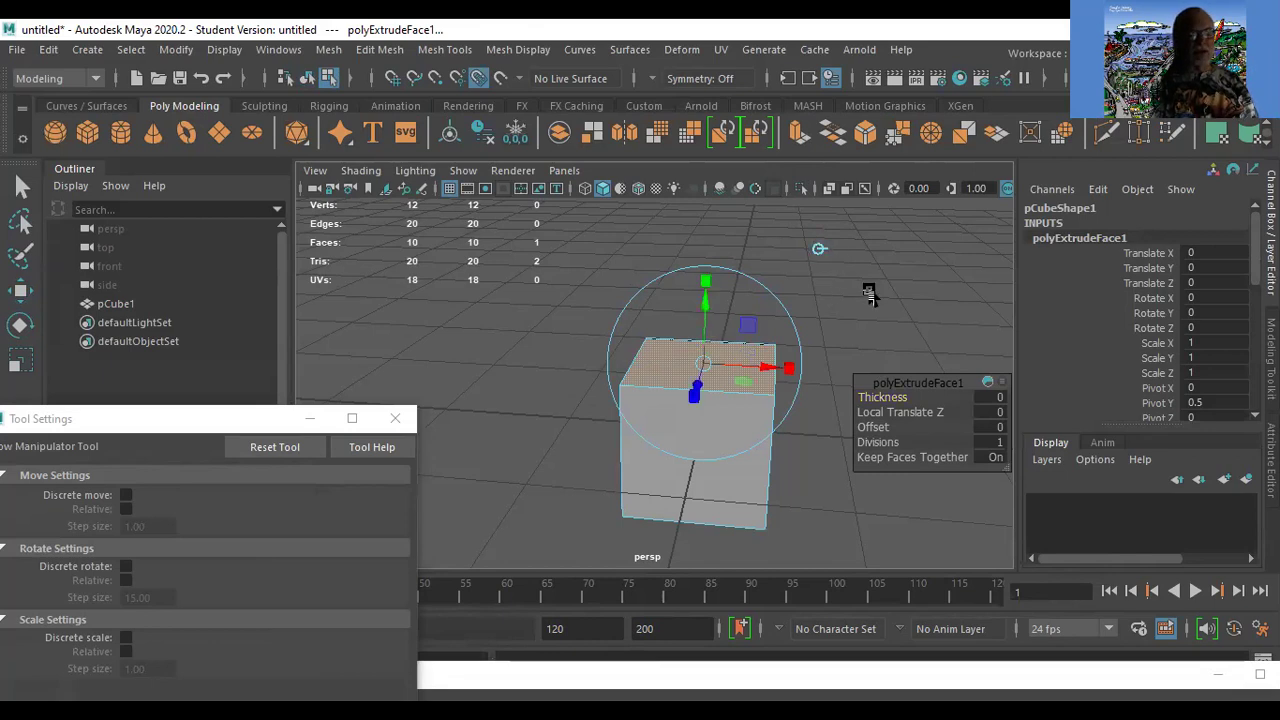
click(816, 248)
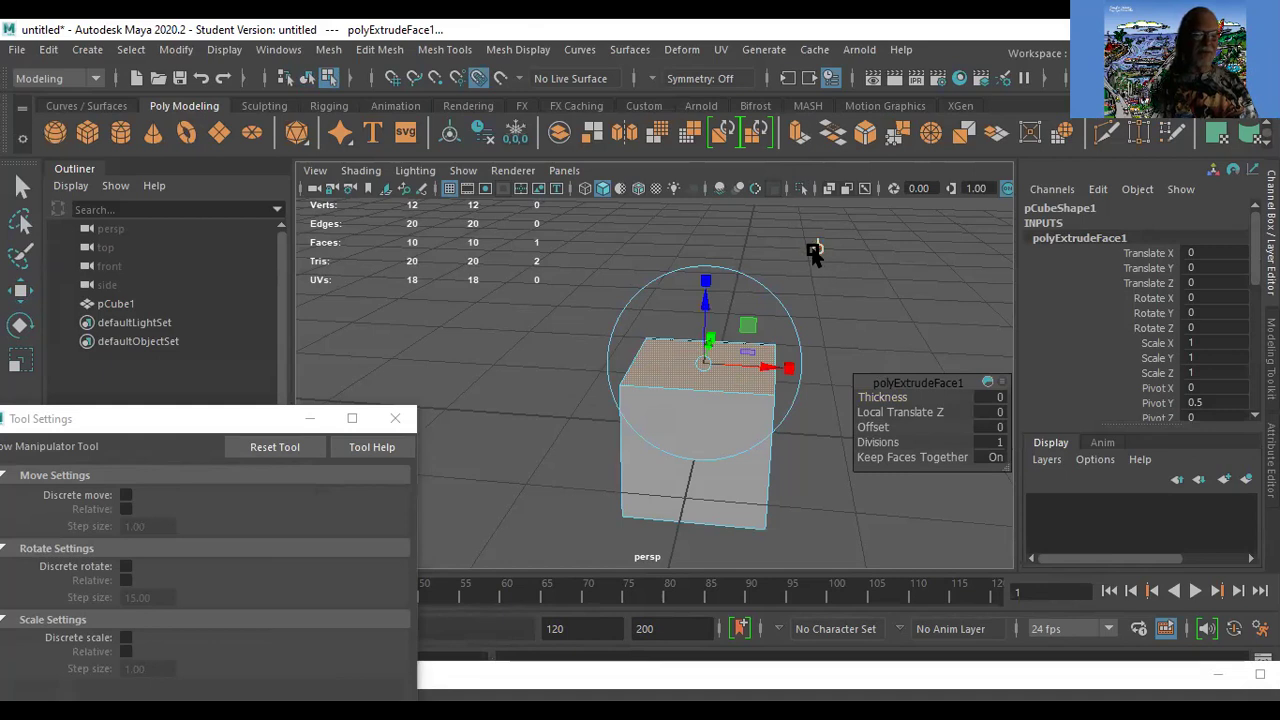
click(816, 250)
click(816, 250)
click(816, 249)
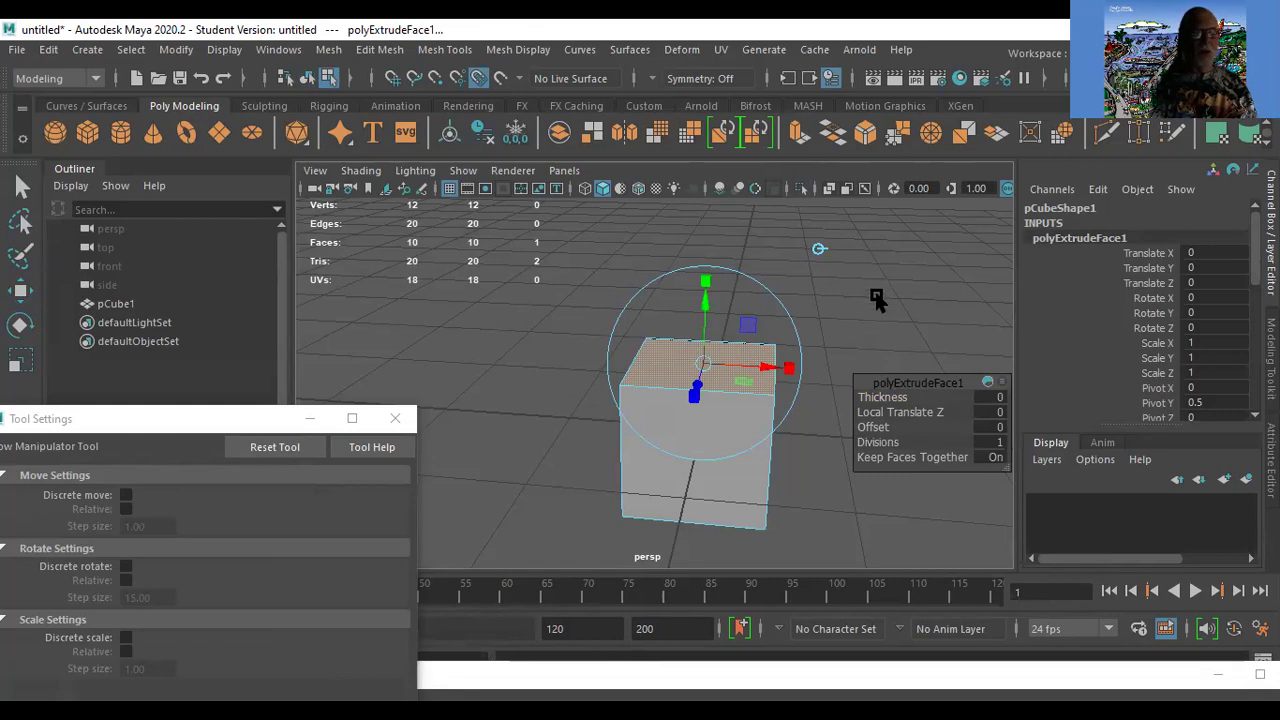
Switch the extrude manipulator to world axes and raise the cube's extruded top face about 0.495 along Y.
click(818, 249)
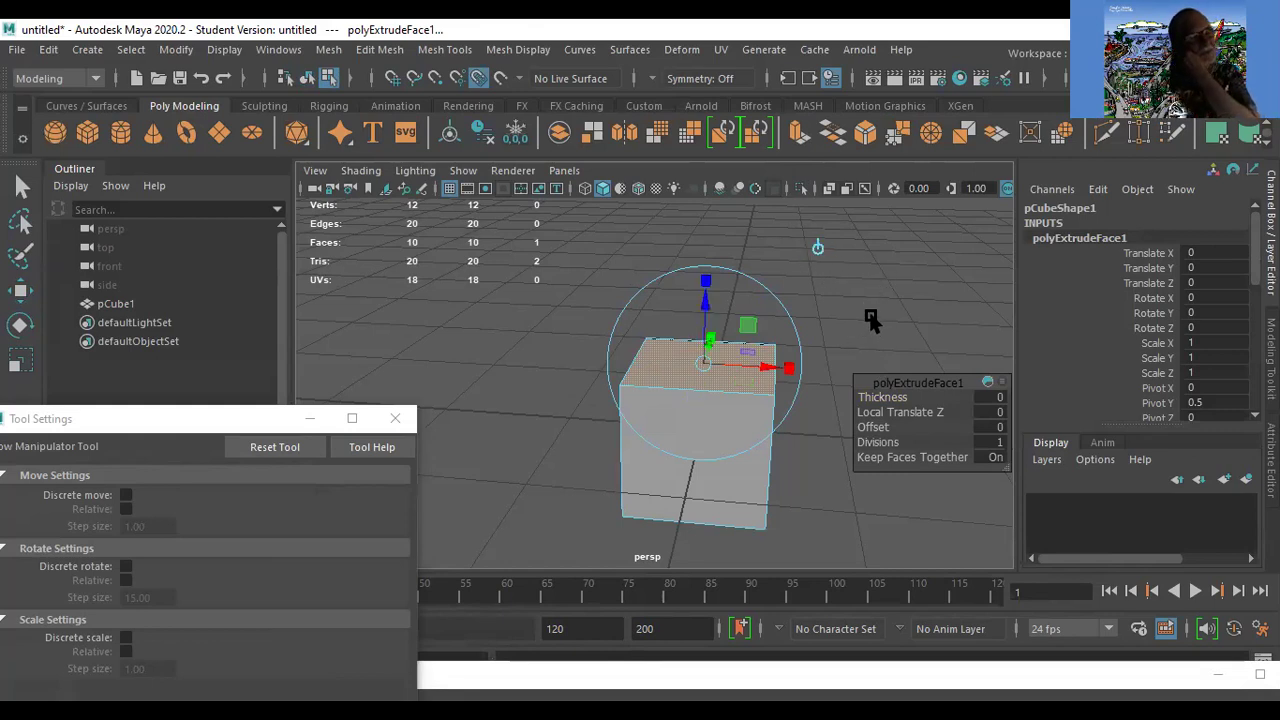
click(818, 249)
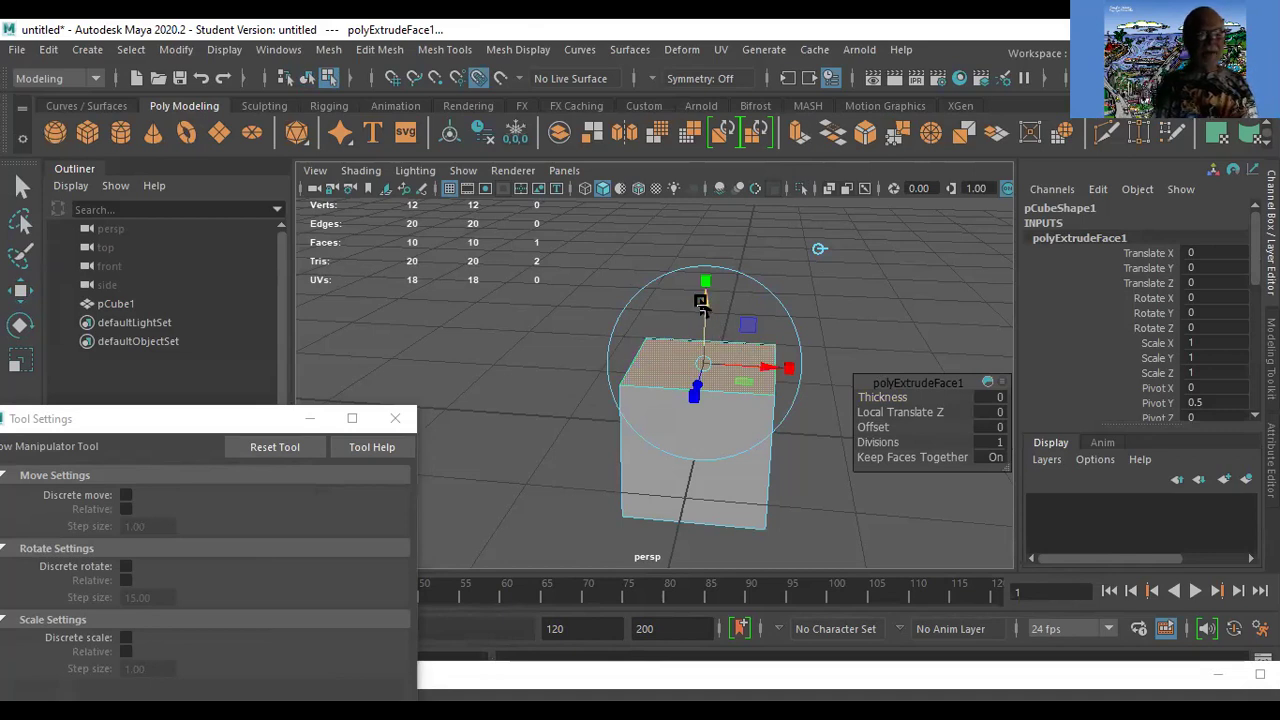
click(819, 249)
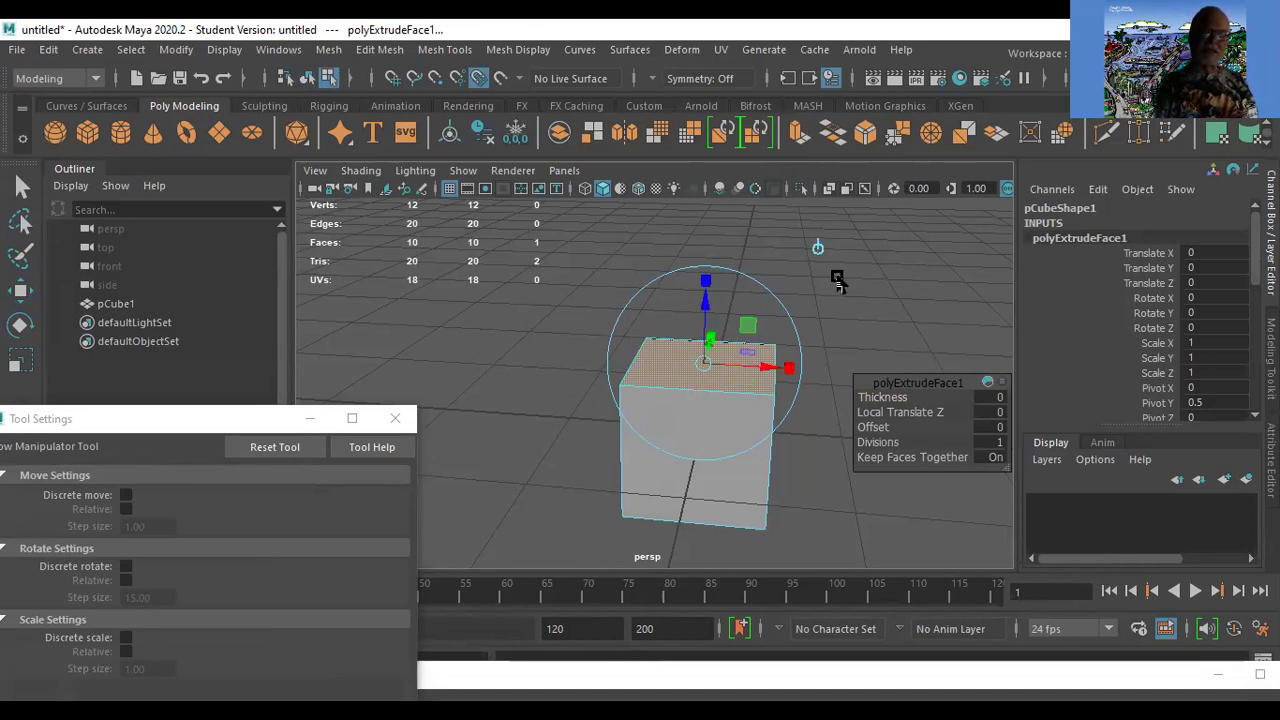
click(818, 249)
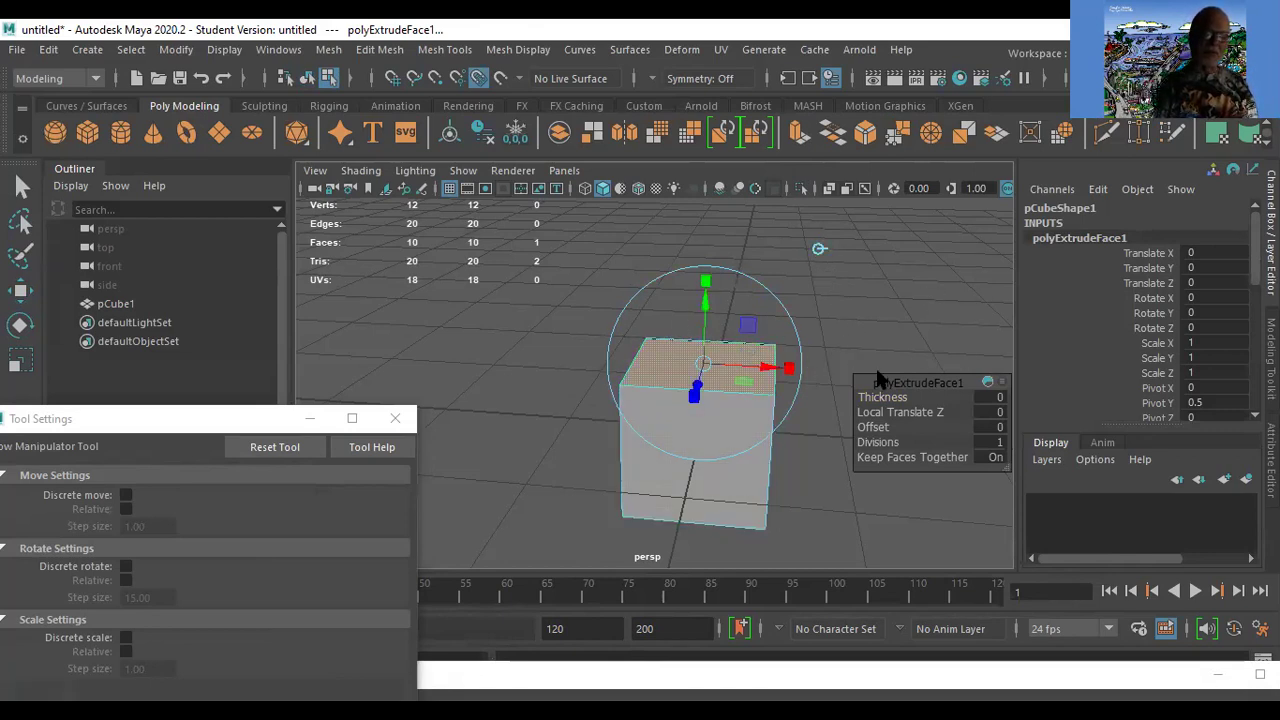
click(818, 249)
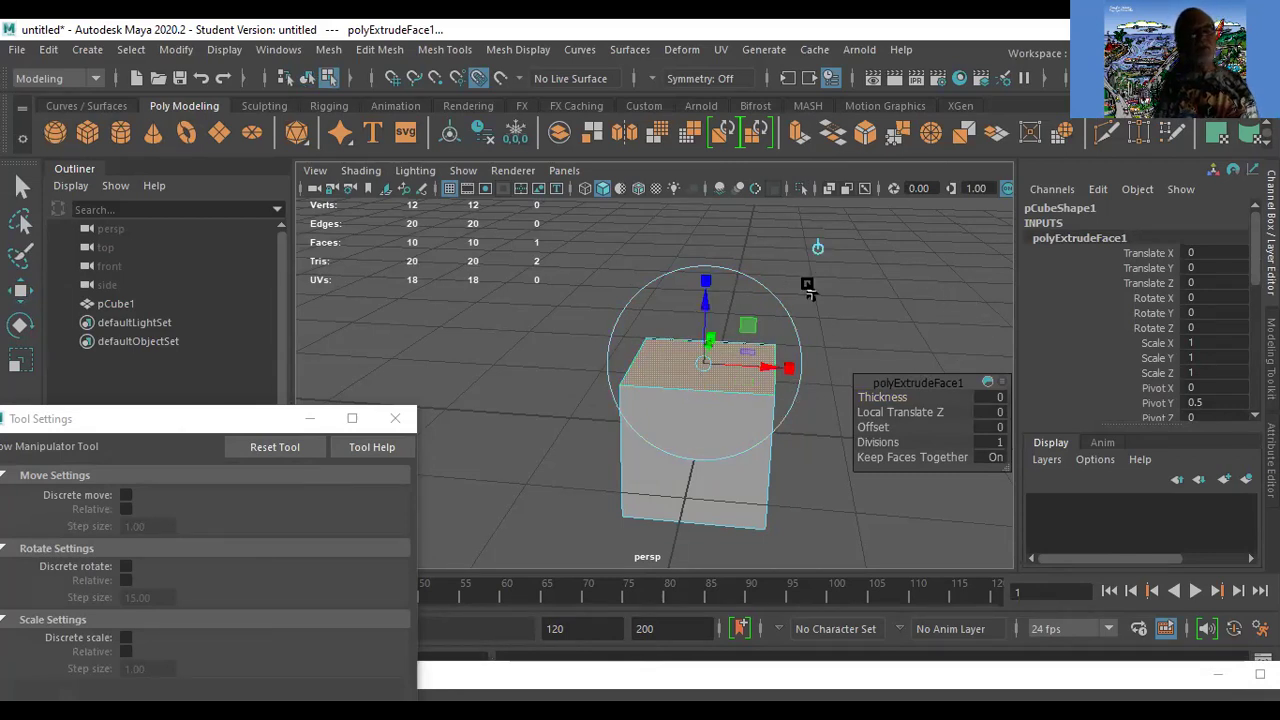
click(818, 249)
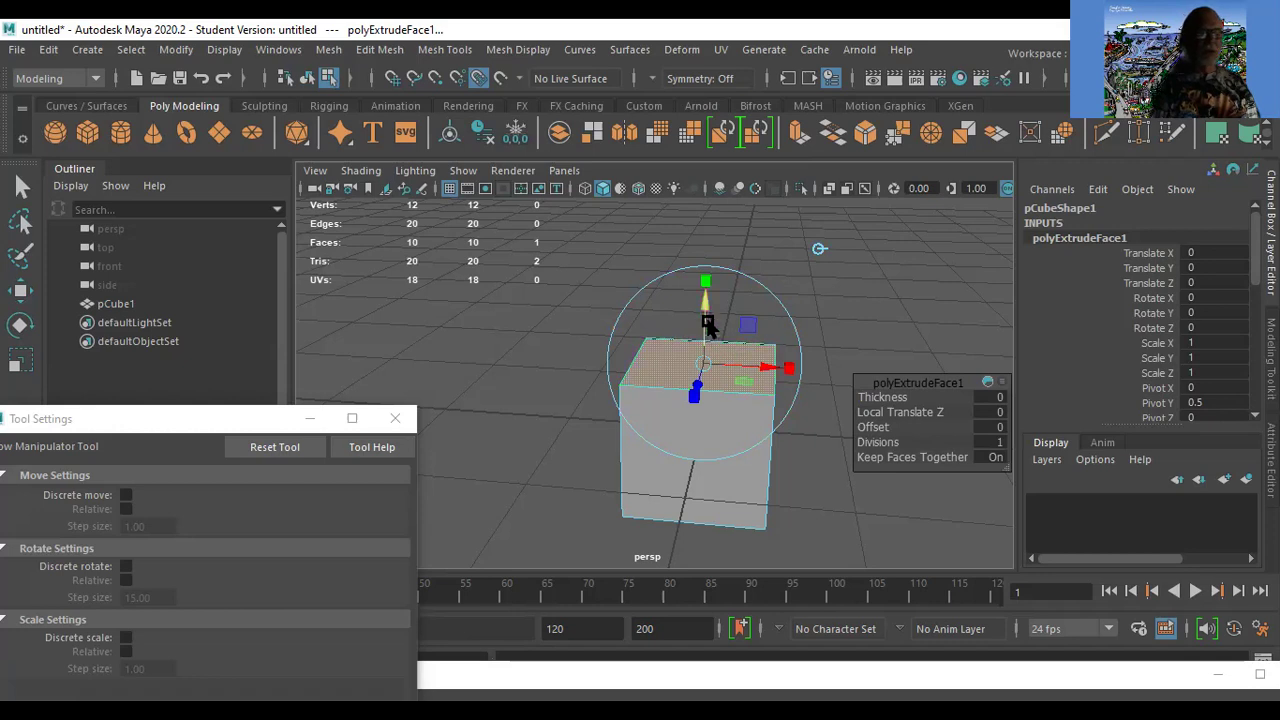
drag(704, 311, 738, 234)
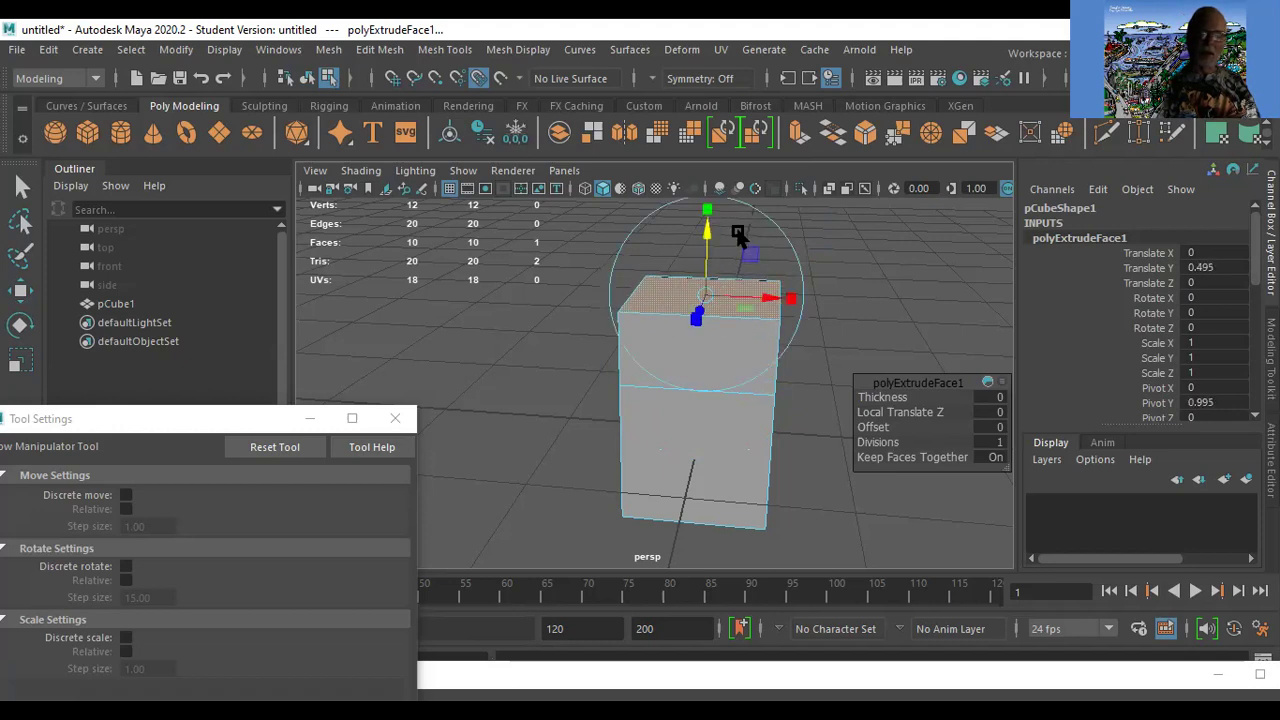
Scale the extruded top face uniformly to about 0.49 to taper the upper section.
alt+drag(912, 312, 866, 348)
scroll(866, 348, down, 3)
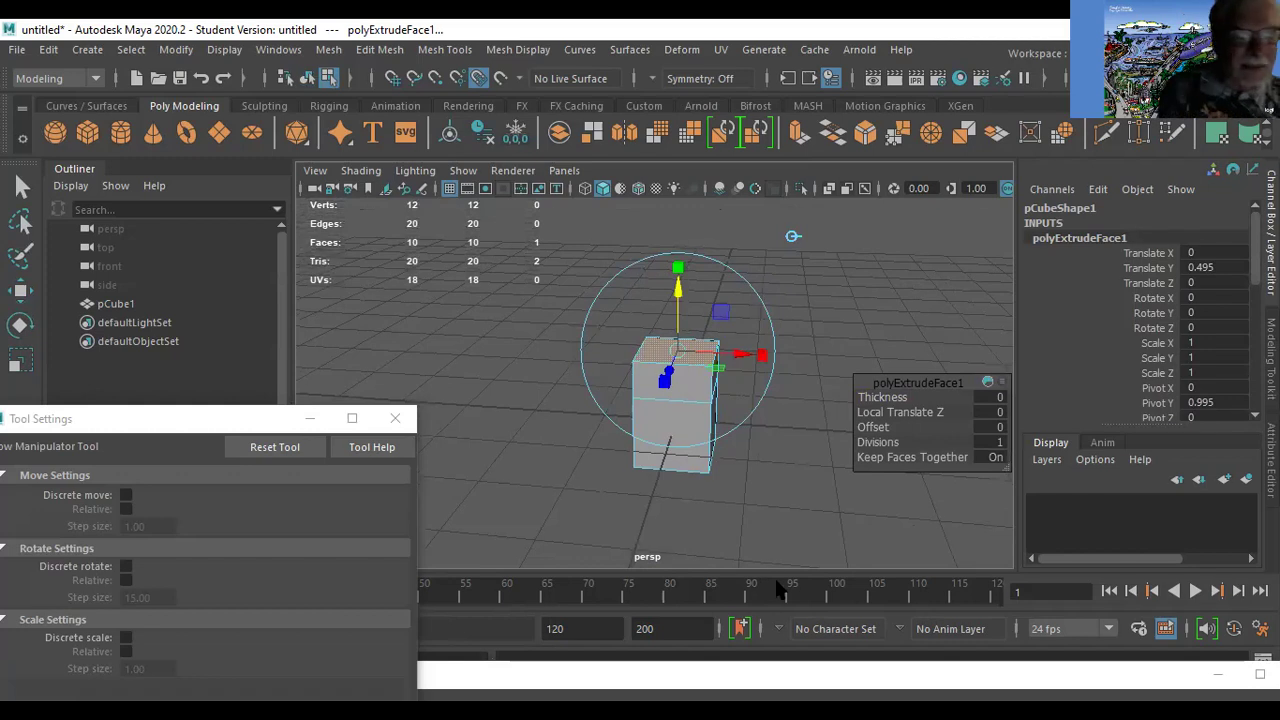
click(764, 357)
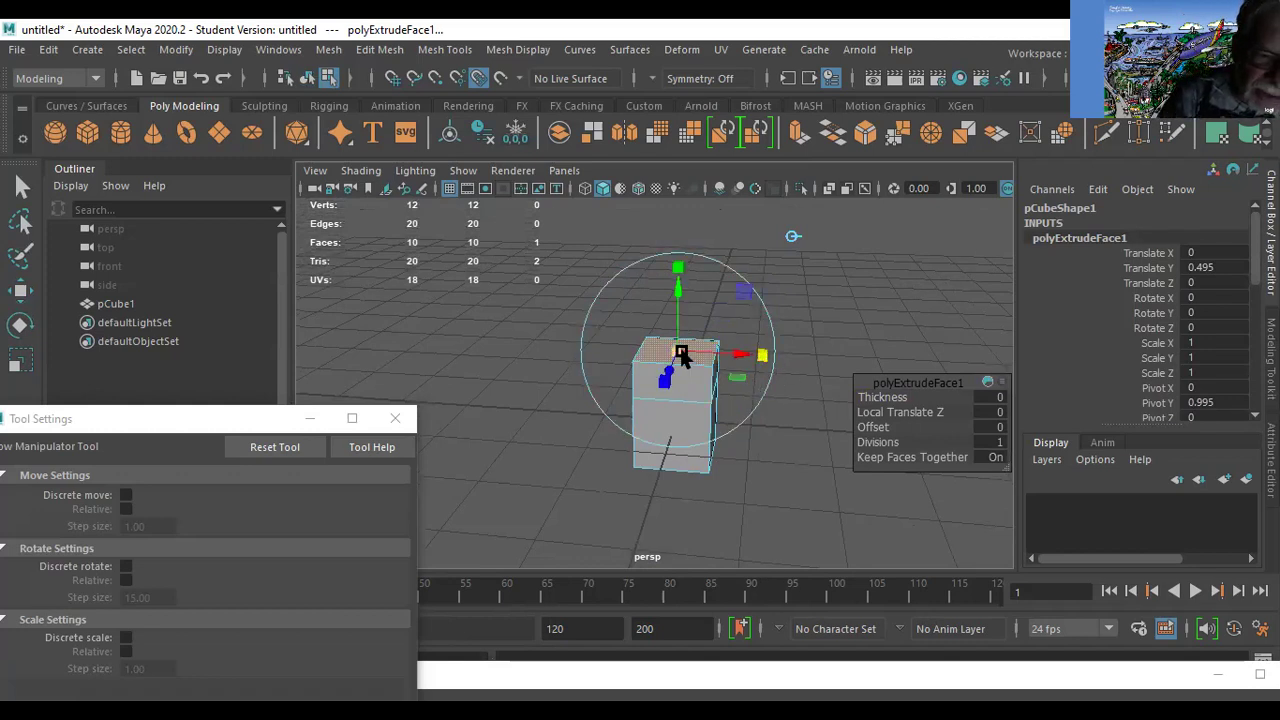
drag(687, 358, 668, 357)
click(667, 374)
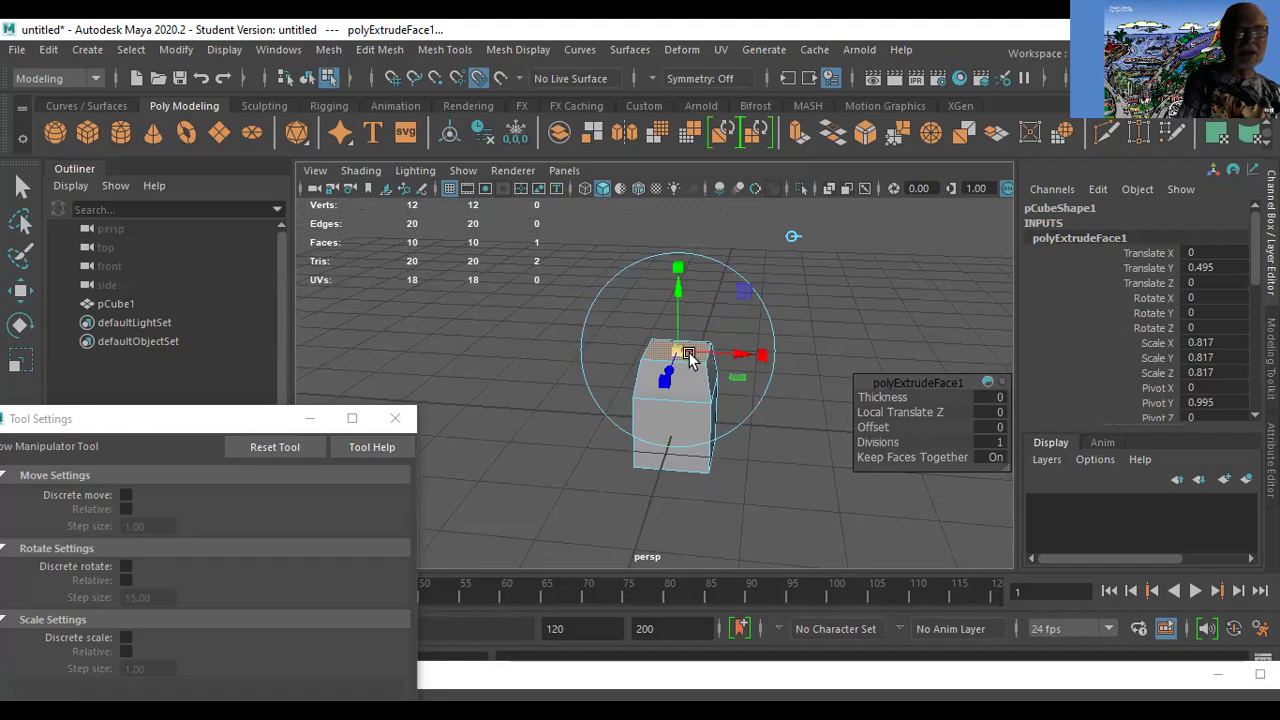
mouse_move(676, 355)
mouse_down()
mouse_move(650, 366)
mouse_move(670, 364)
mouse_up()
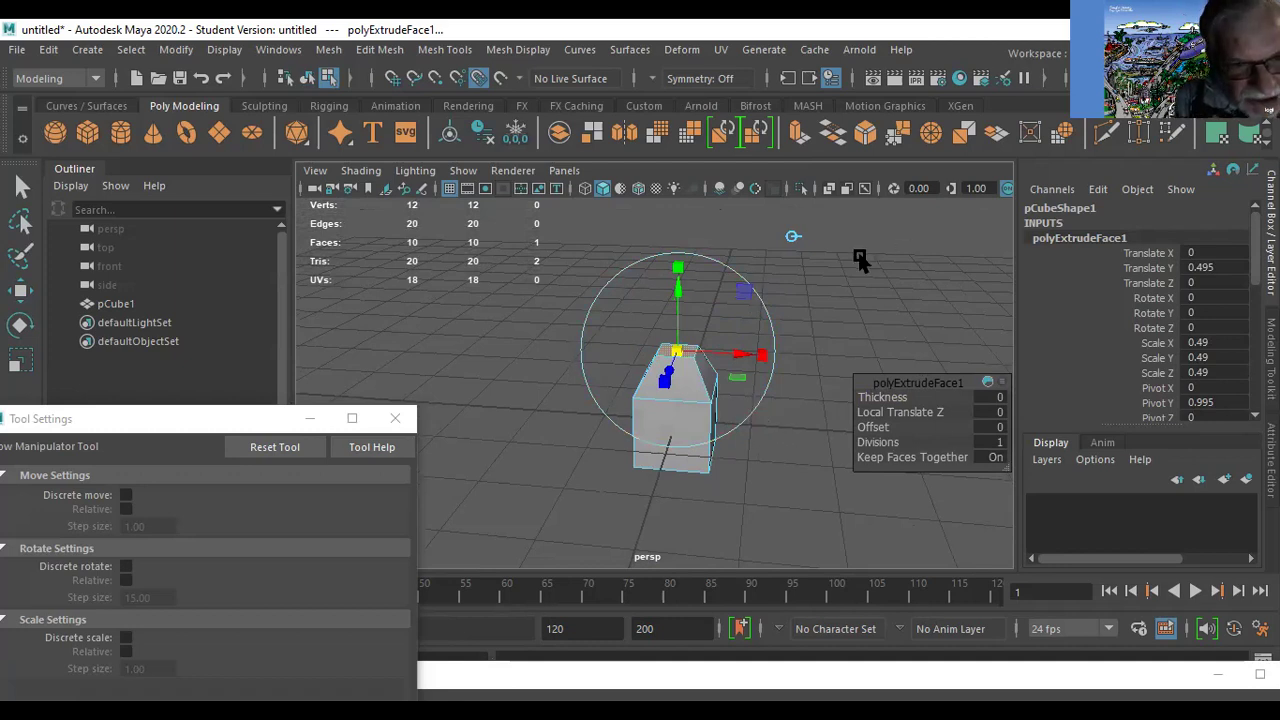
Extrude the tapered top face again with world axes and raise it about 1.619 along Y.
key(ctrl+e)
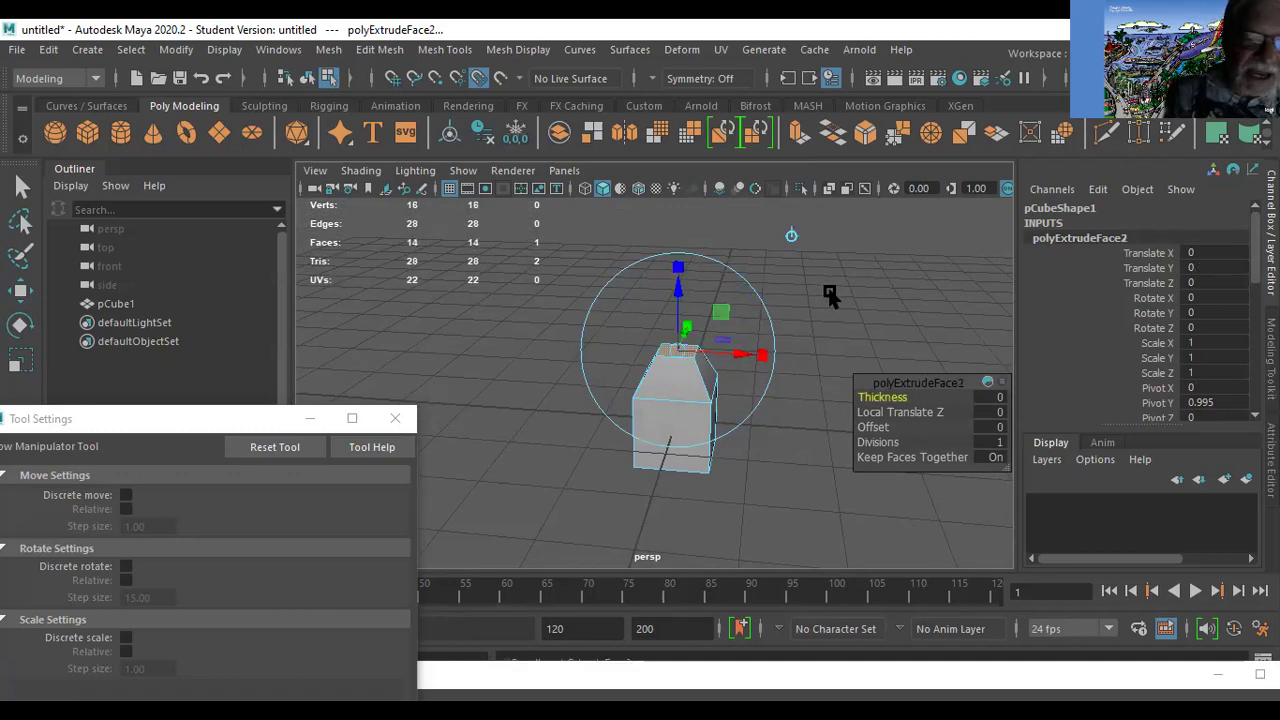
click(792, 236)
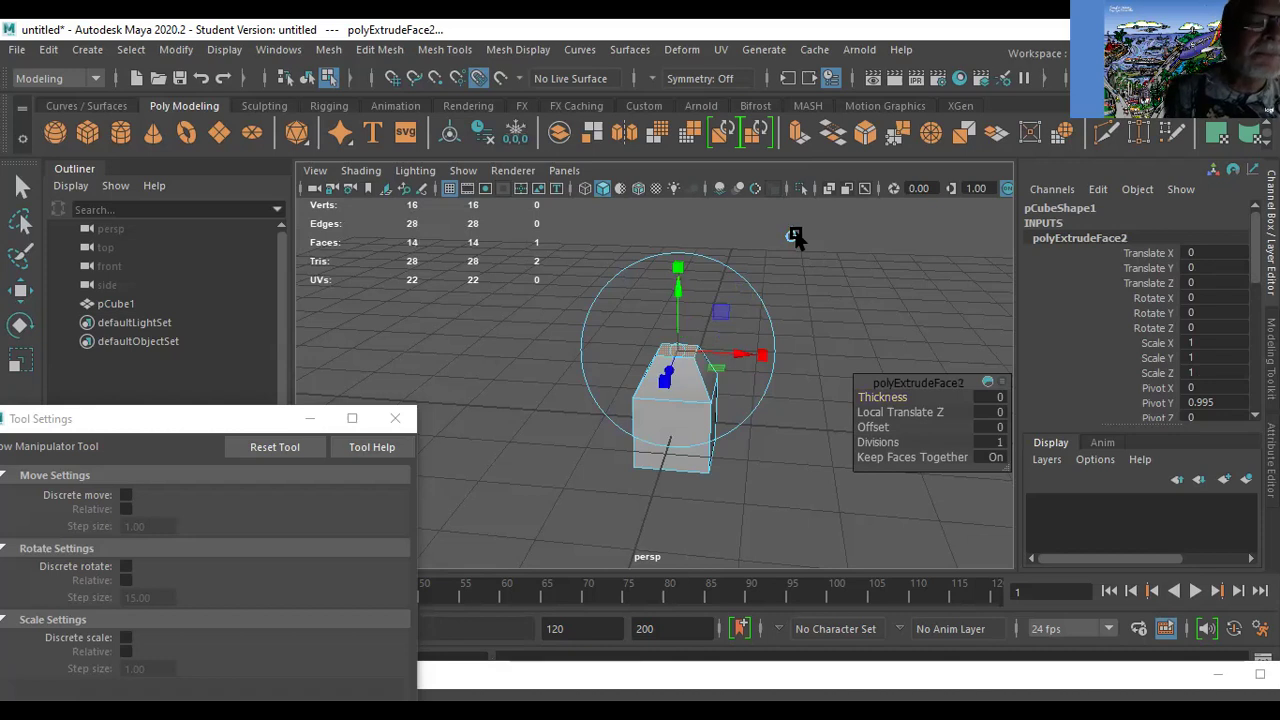
drag(678, 295, 696, 164)
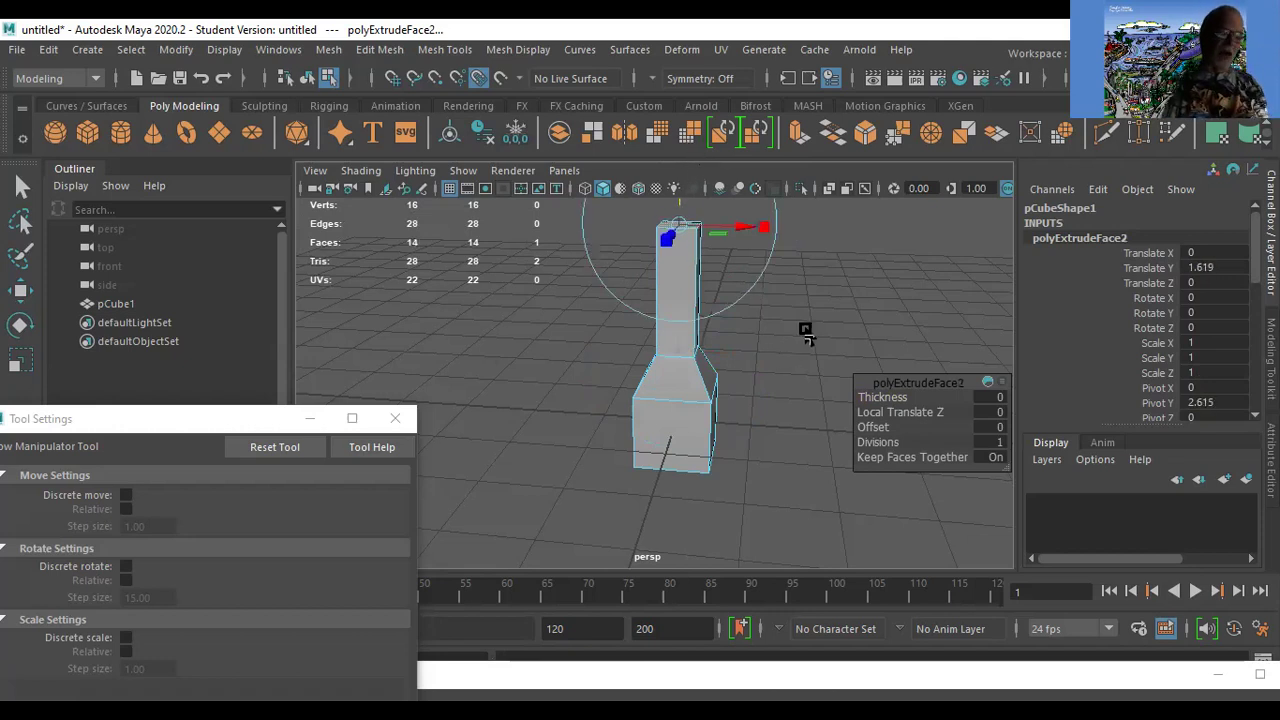
Scale the top face of the tall column uniformly to about 0.7.
scroll(850, 412, up, 1)
mouse_move(850, 412)
alt+mouse_down()
mouse_move(906, 414)
mouse_move(797, 461)
mouse_move(830, 427)
alt+mouse_up()
alt+middle_drag(829, 389, 789, 363)
mouse_move(789, 363)
alt+right_down()
mouse_move(762, 374)
mouse_move(771, 369)
alt+right_up()
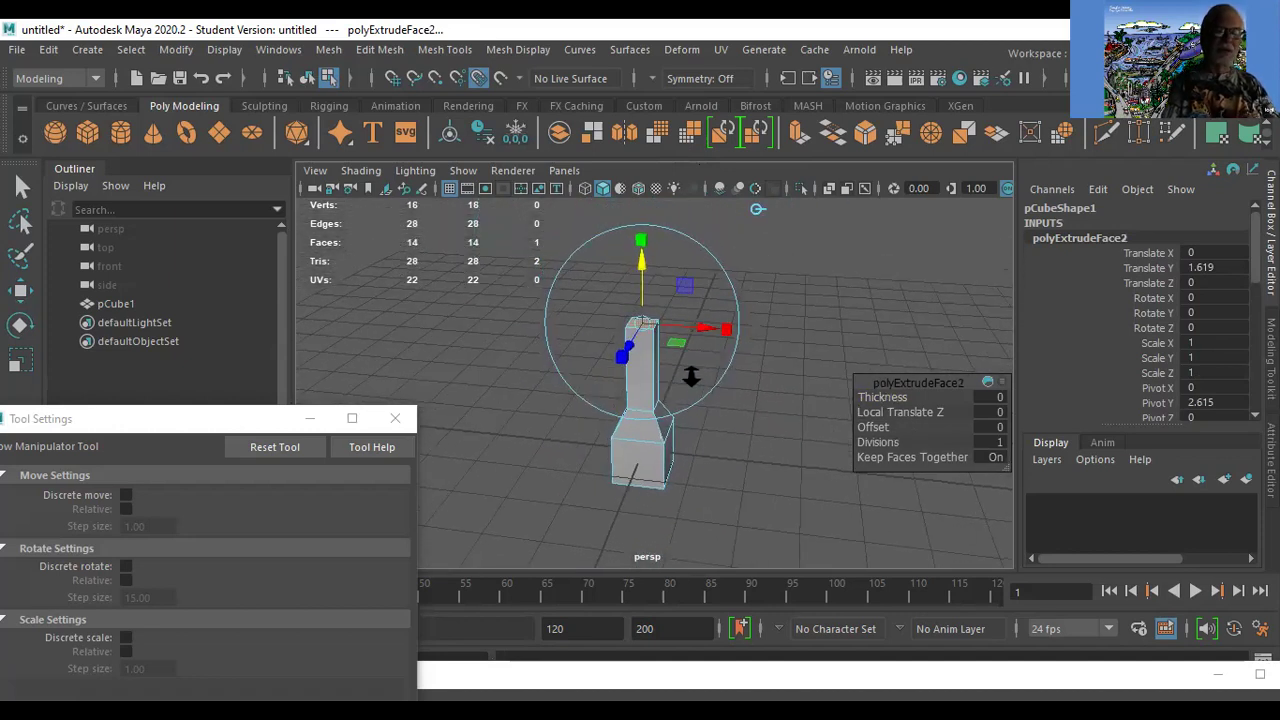
click(727, 331)
mouse_move(640, 326)
mouse_down()
mouse_move(620, 357)
mouse_move(640, 333)
mouse_up()
Narrow the column's top face along Z, and widen it again to a Z scale of about 0.711.
alt+drag(820, 360, 728, 522)
alt+middle_drag(713, 416, 706, 489)
drag(617, 425, 625, 414)
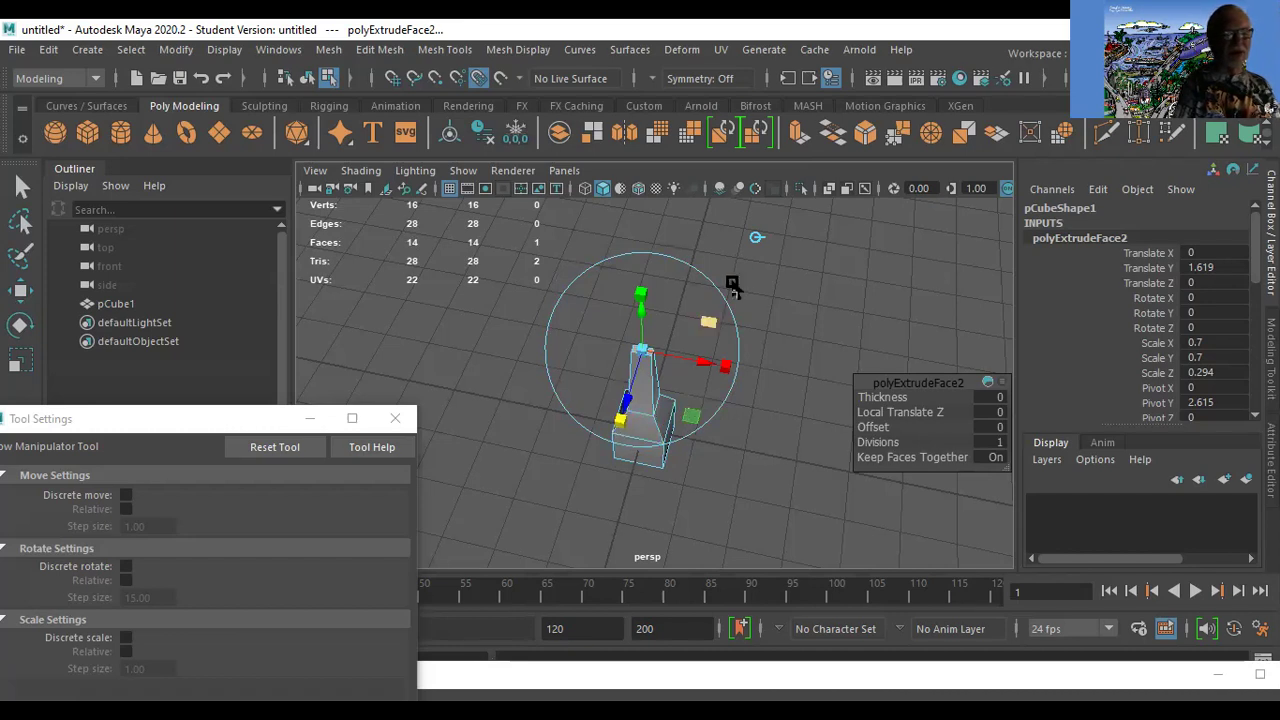
click(616, 428)
drag(616, 428, 607, 550)
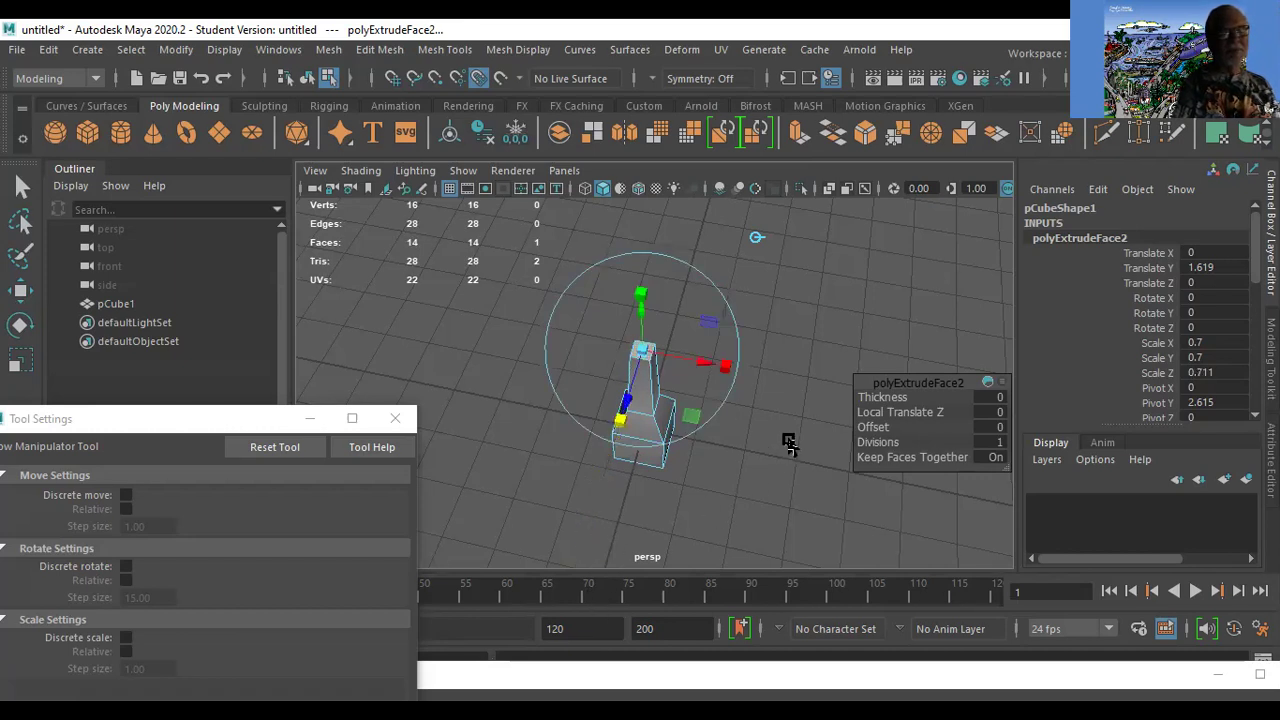
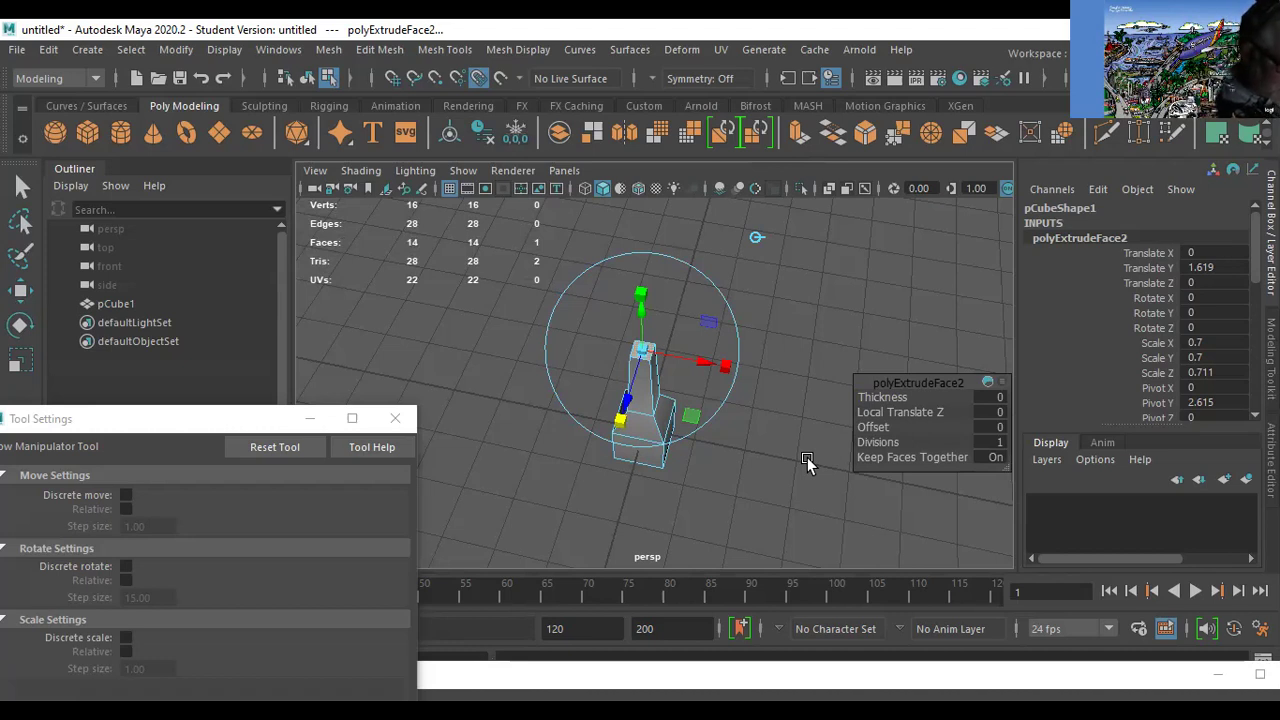
Try another extrusion of the column's top face, and undo it together with the preceding Z-axis scaling.
key(f)
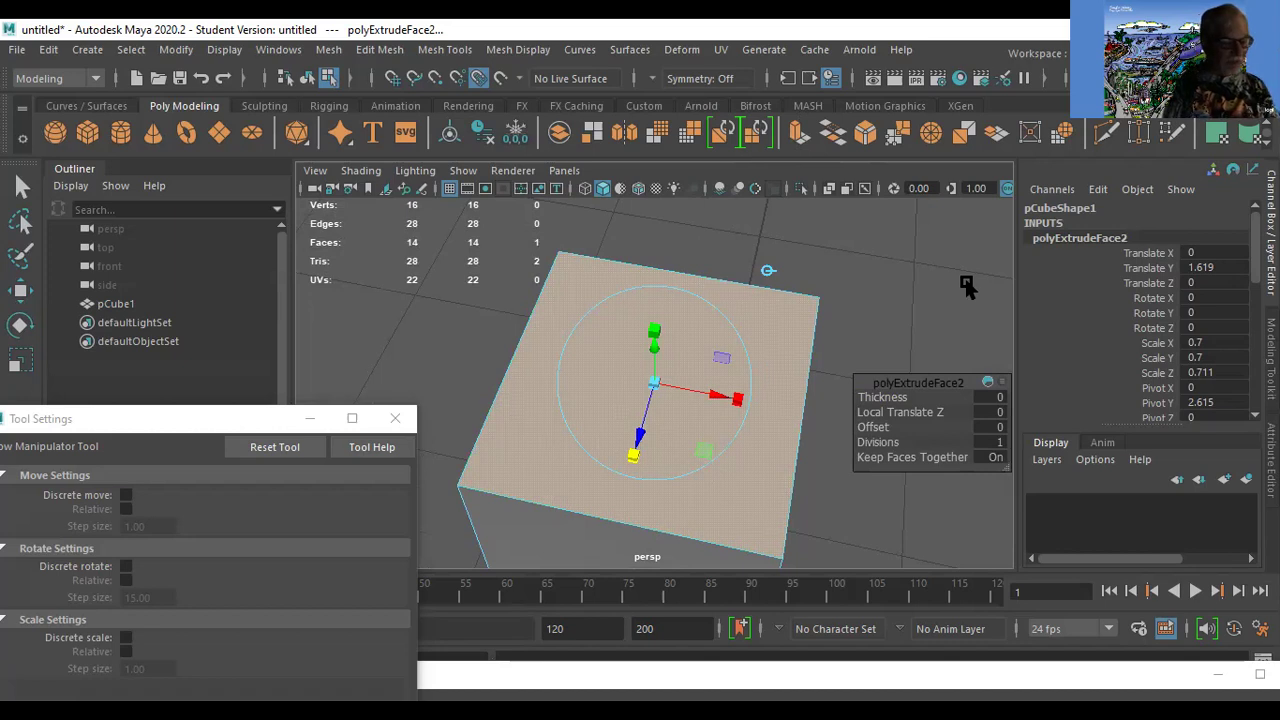
key(ctrl+e)
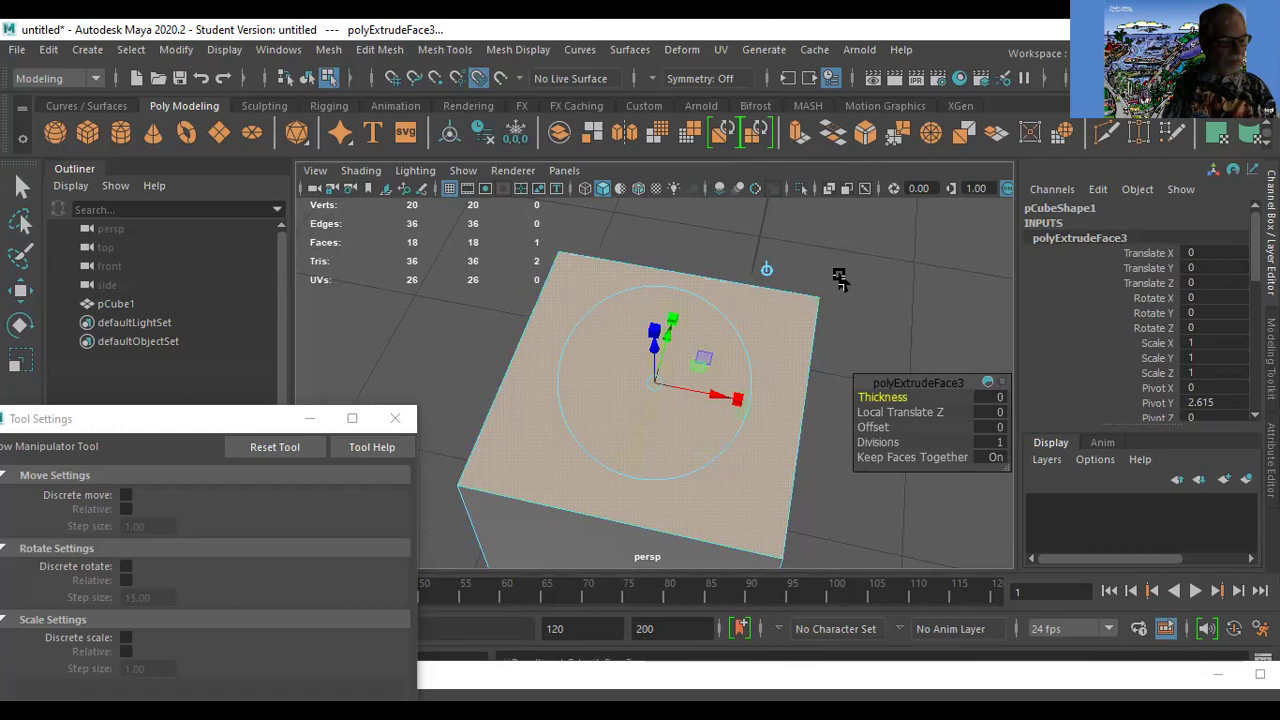
key(ctrl+z)
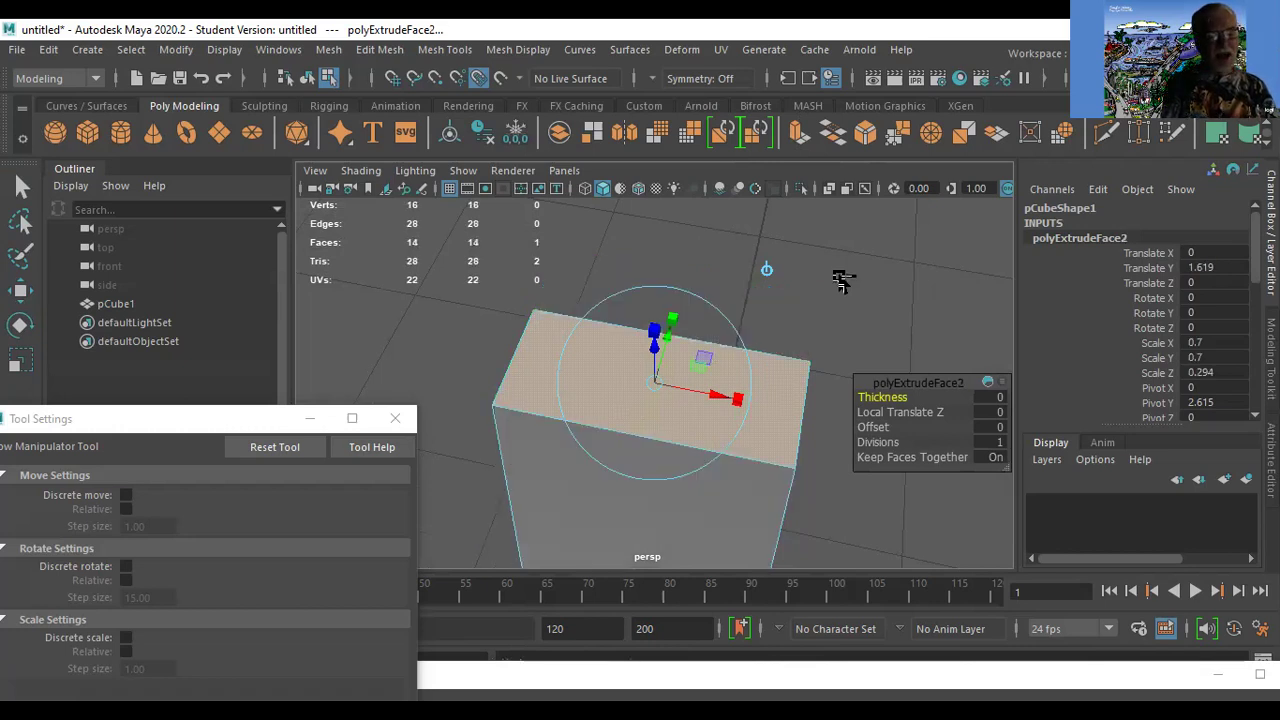
key(ctrl+z)
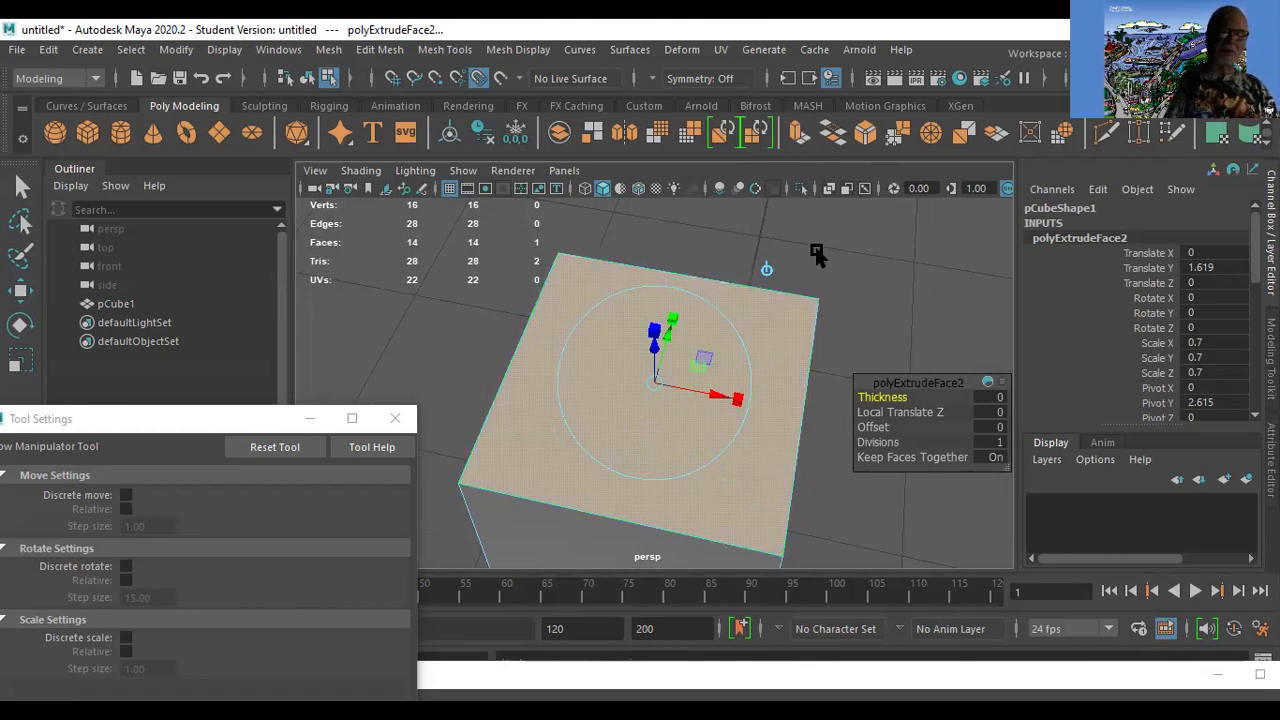
Extrude the column's top face to a Local Translate Z of about 0.0626 and shrink it uniformly.
click(798, 134)
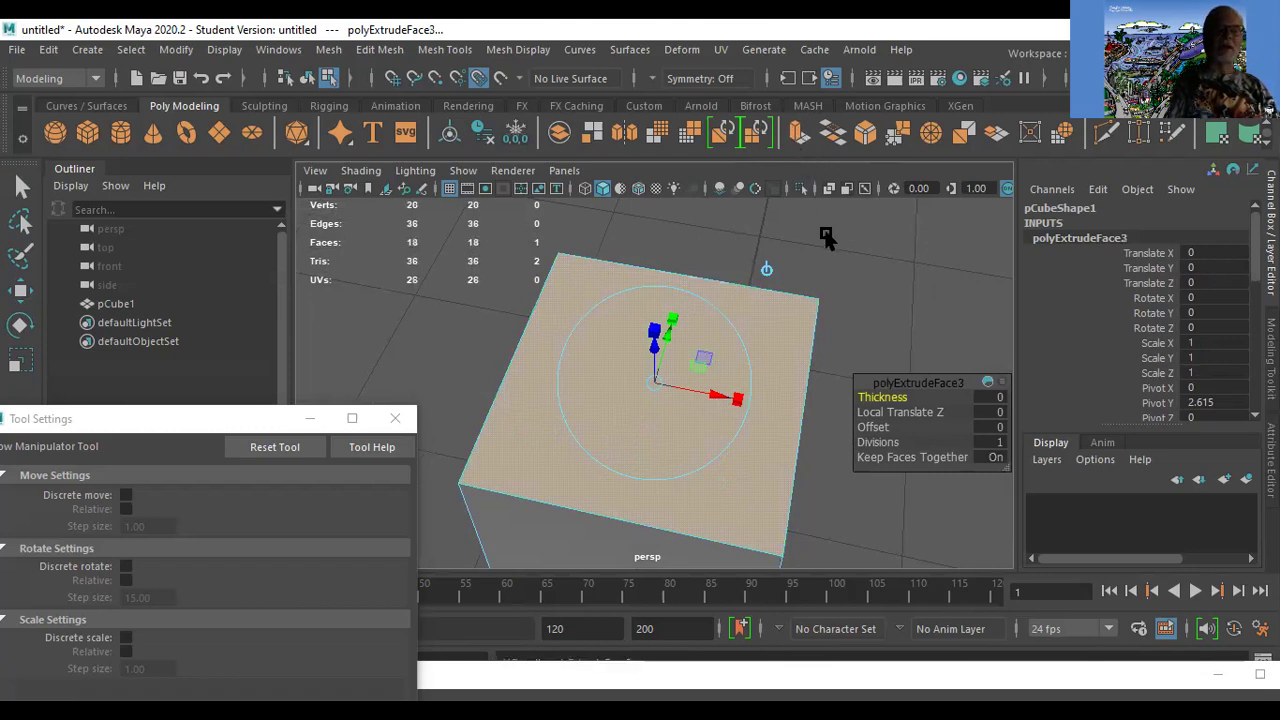
drag(654, 350, 656, 310)
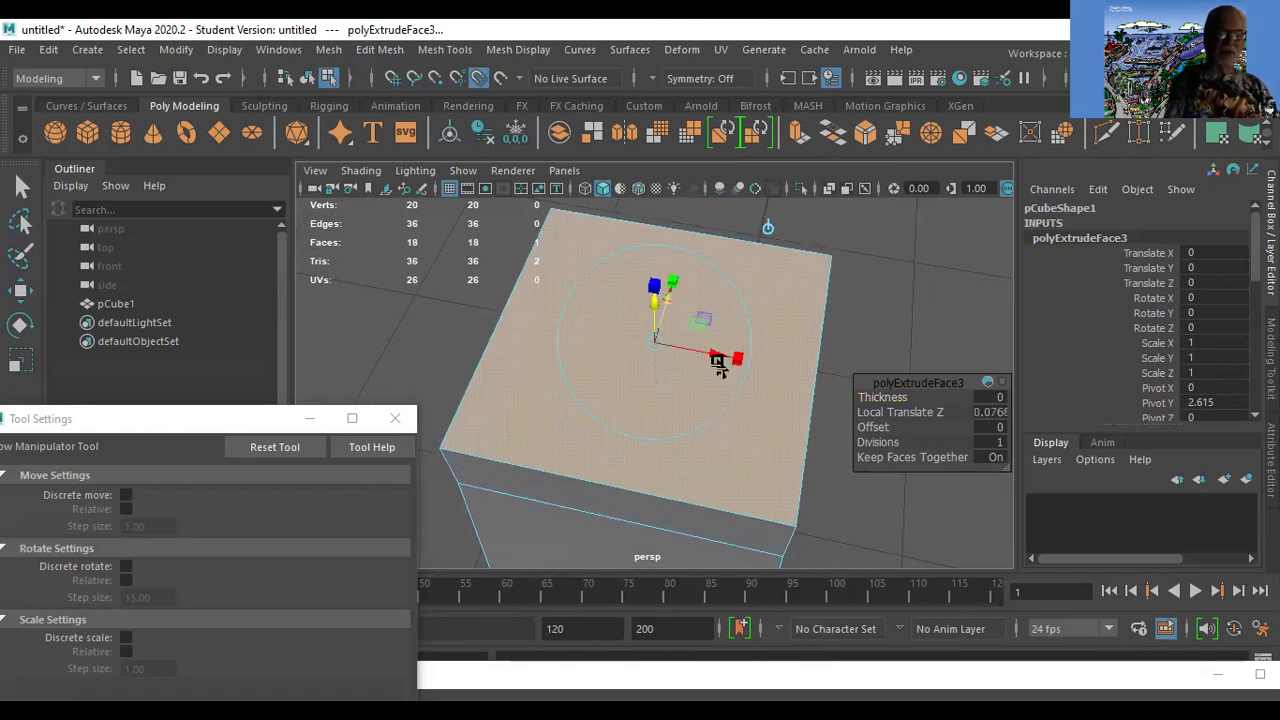
click(740, 365)
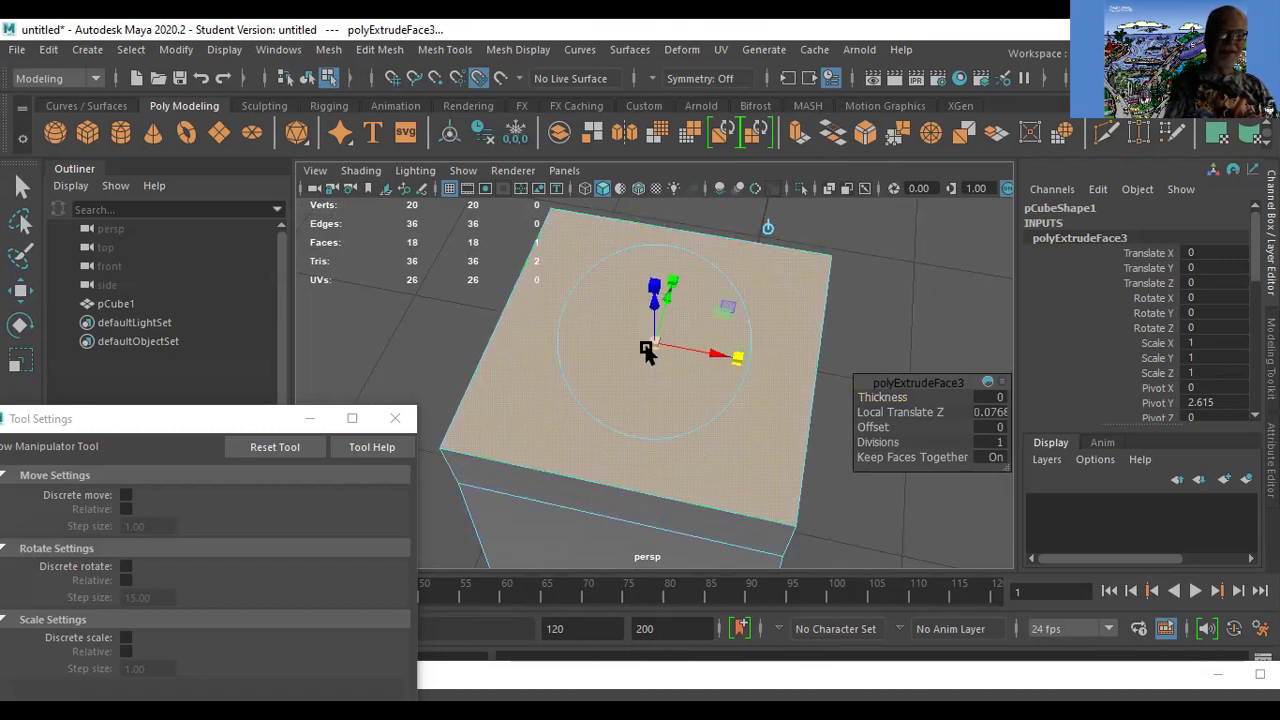
drag(651, 343, 632, 345)
mouse_move(654, 290)
mouse_down()
mouse_move(655, 336)
mouse_move(655, 310)
mouse_up()
Extrude the small inner top face and push it down into the column to form a recess.
alt+drag(609, 424, 621, 407)
alt+middle_drag(656, 360, 626, 443)
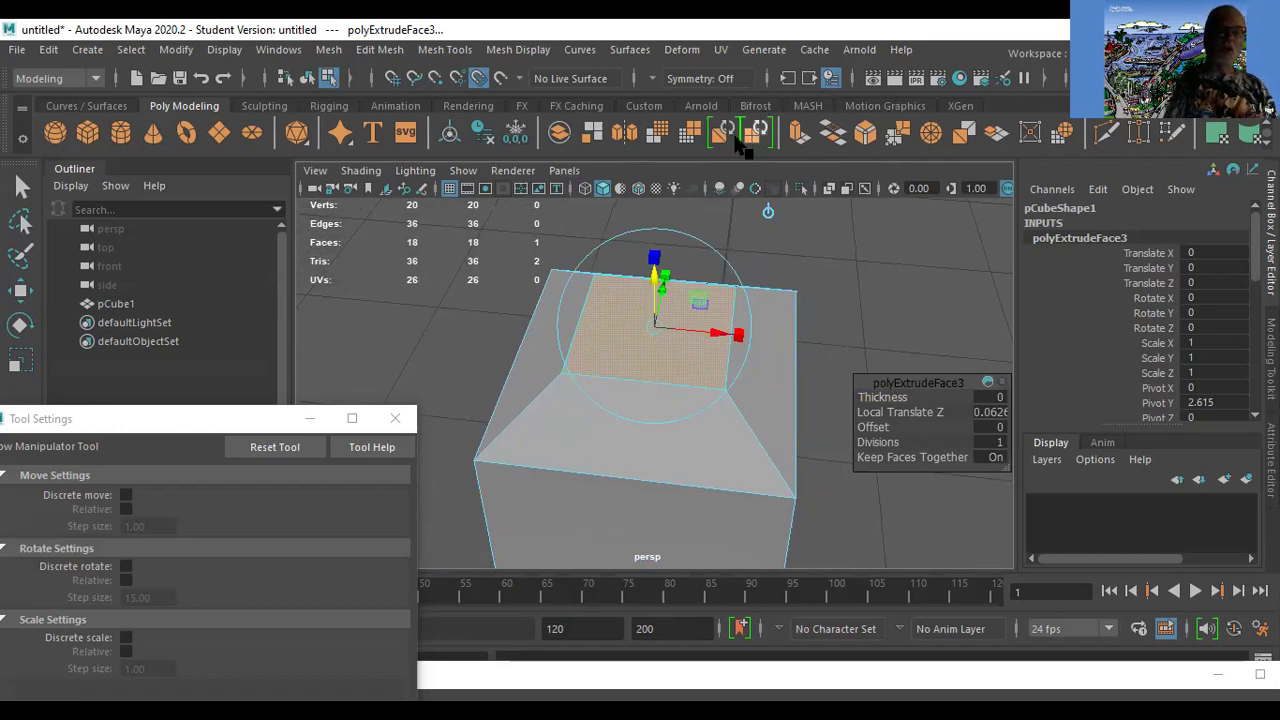
click(889, 143)
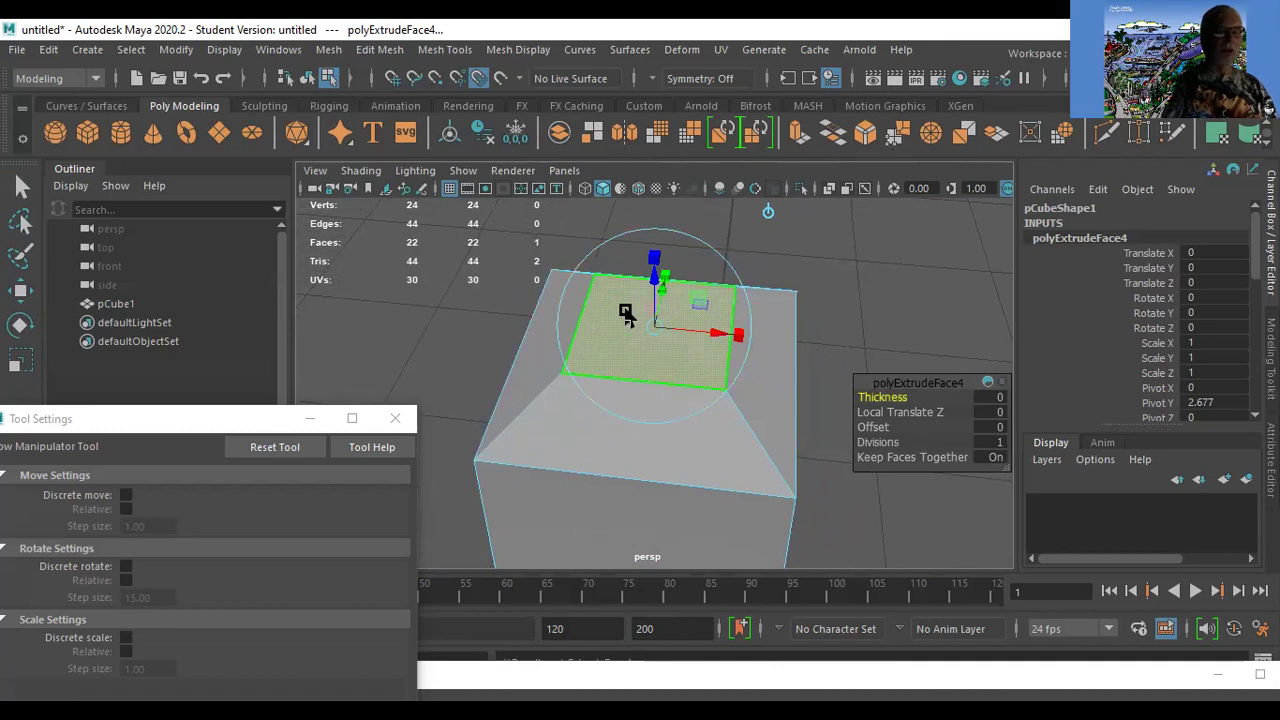
drag(652, 284, 657, 314)
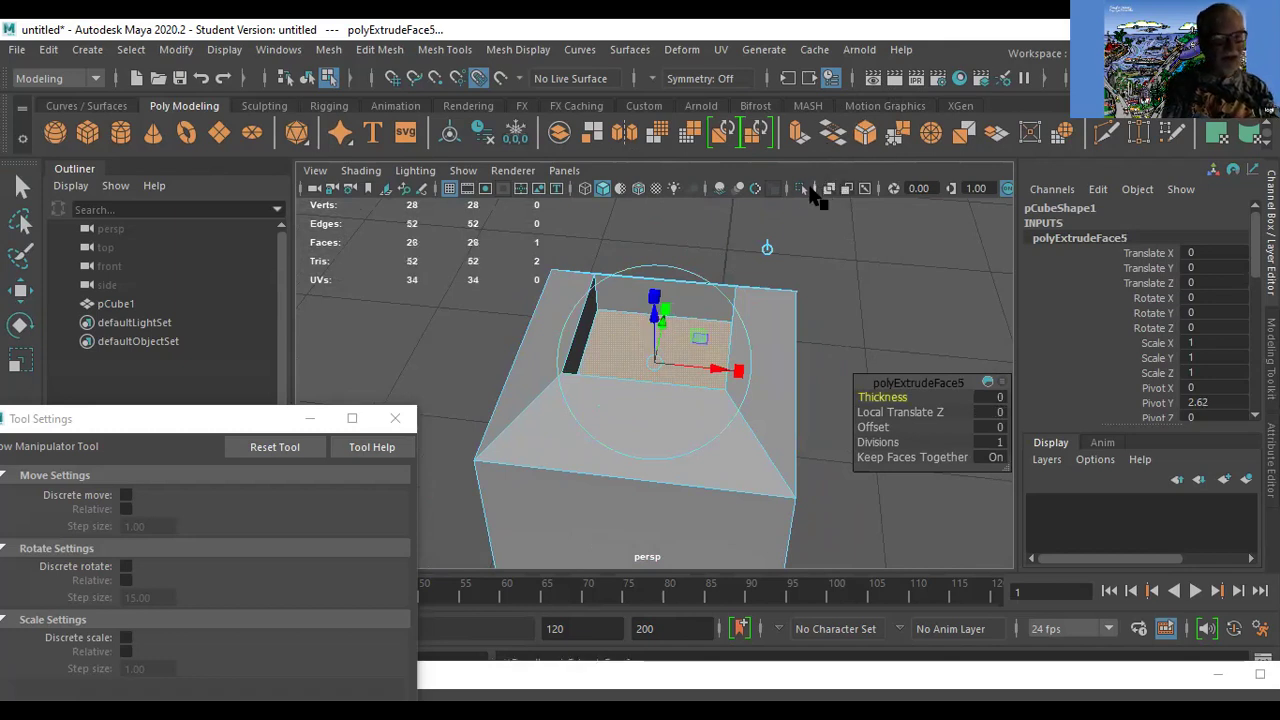
Extrude the recess floor with world axes, scale it uniformly to about 1.7 and lower it about 0.185 along Y.
click(800, 132)
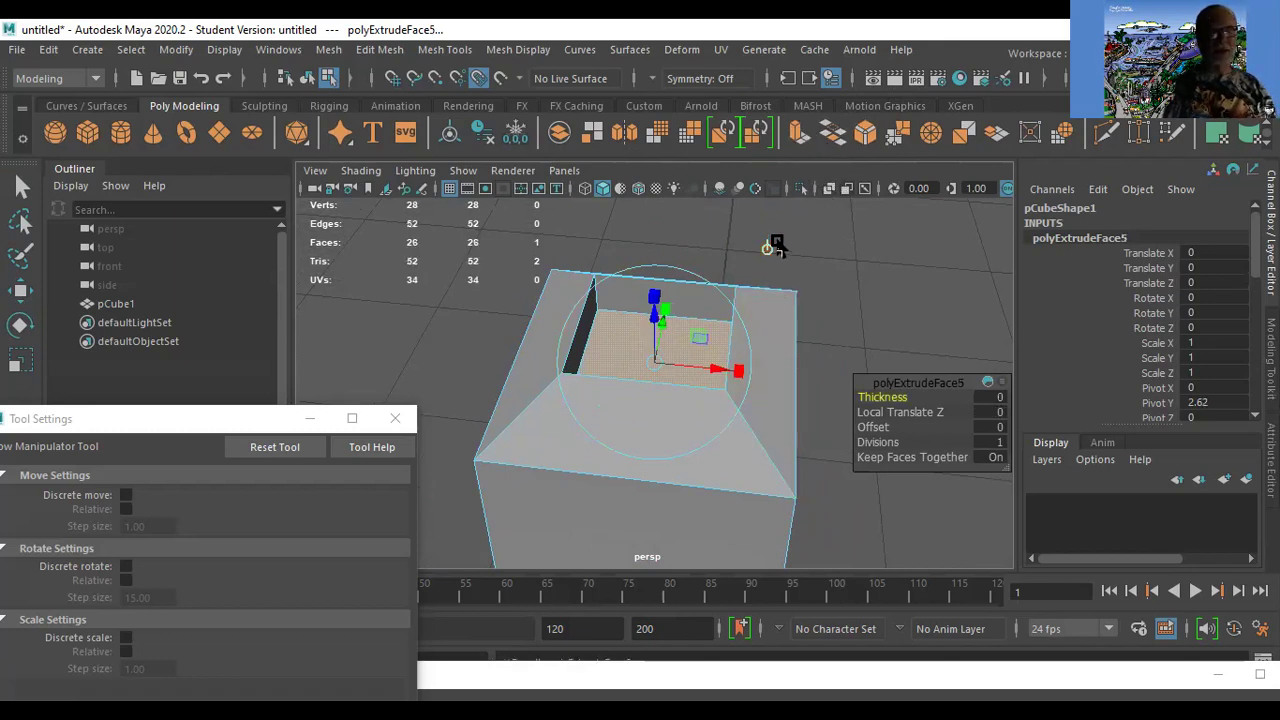
click(766, 250)
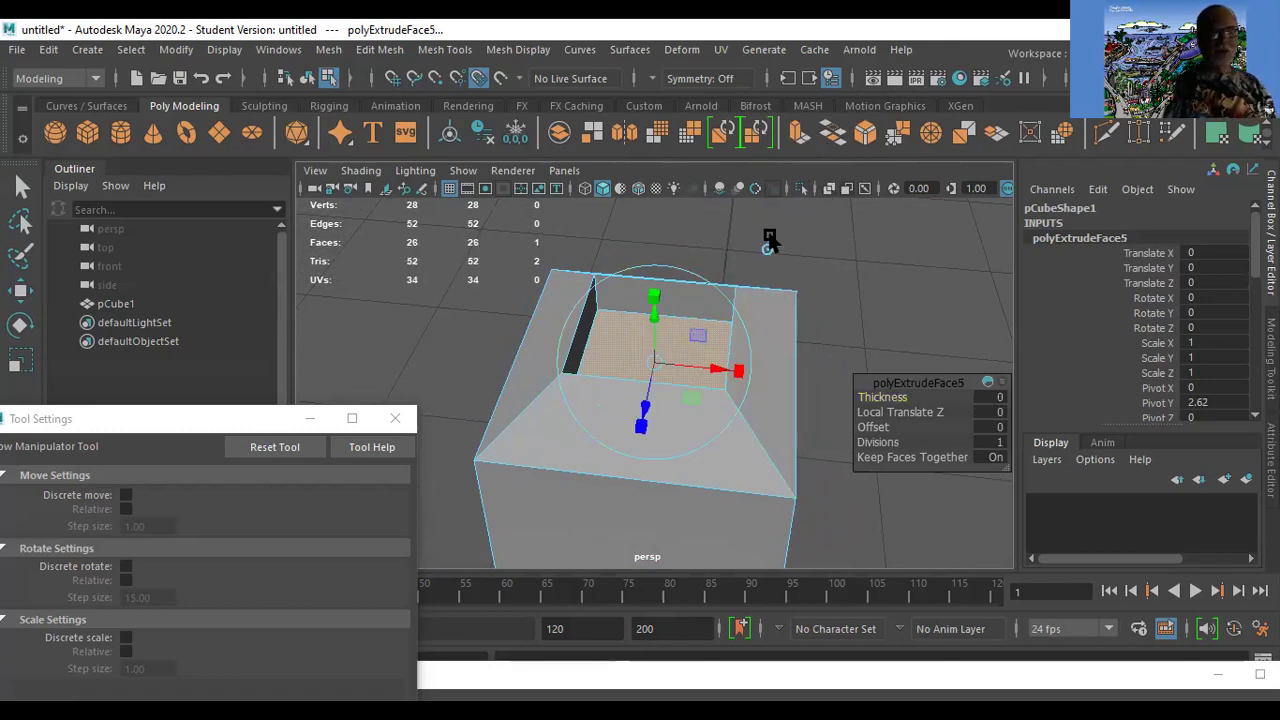
click(741, 374)
drag(652, 364, 689, 368)
drag(660, 295, 651, 426)
Widen the lowered recess floor to a scale of about 1.841 in X and 1.728 in Y and Z.
alt+drag(862, 368, 846, 369)
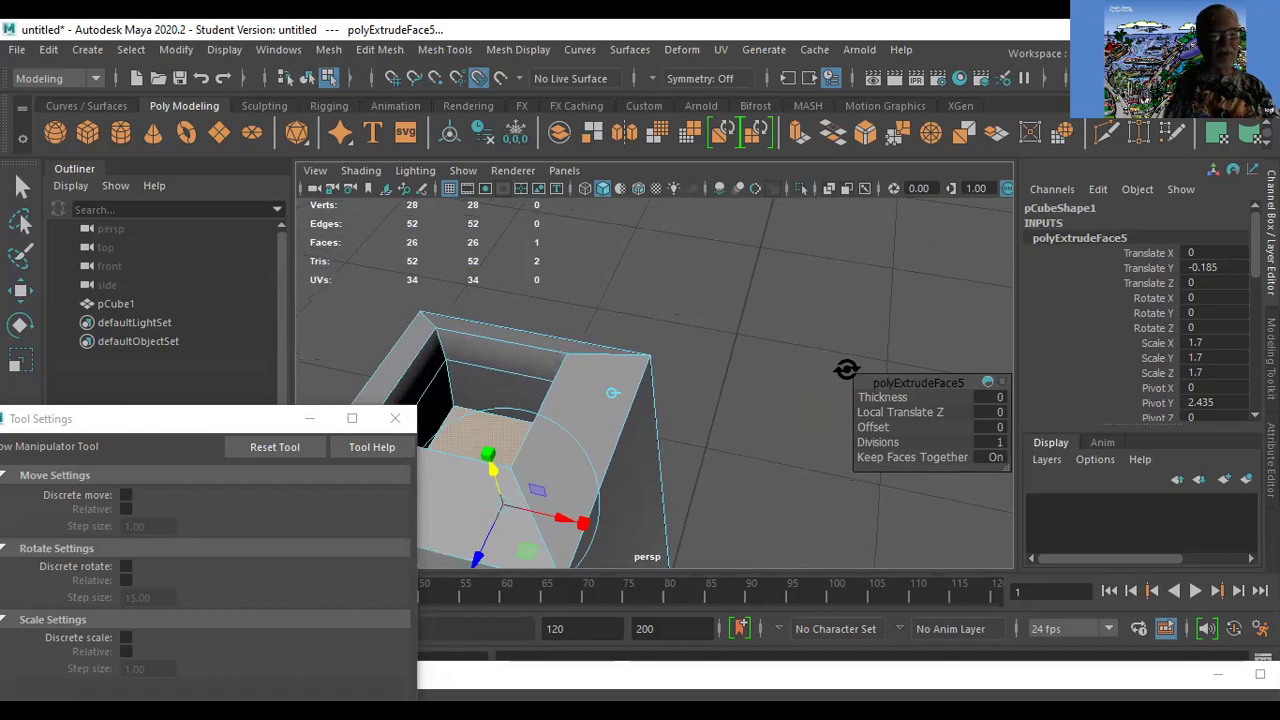
drag(583, 522, 502, 527)
alt+drag(677, 417, 758, 382)
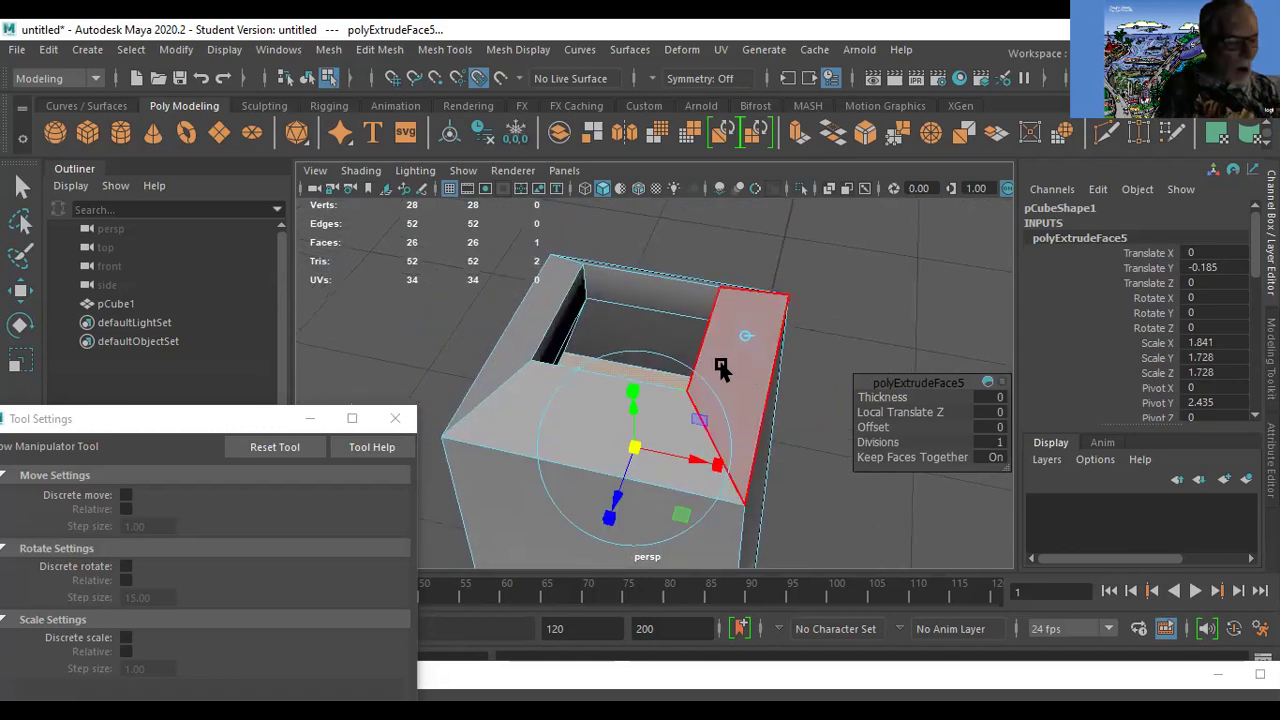
Switch the viewport to wireframe display and examine the widened cavity floor inside the column.
key(5)
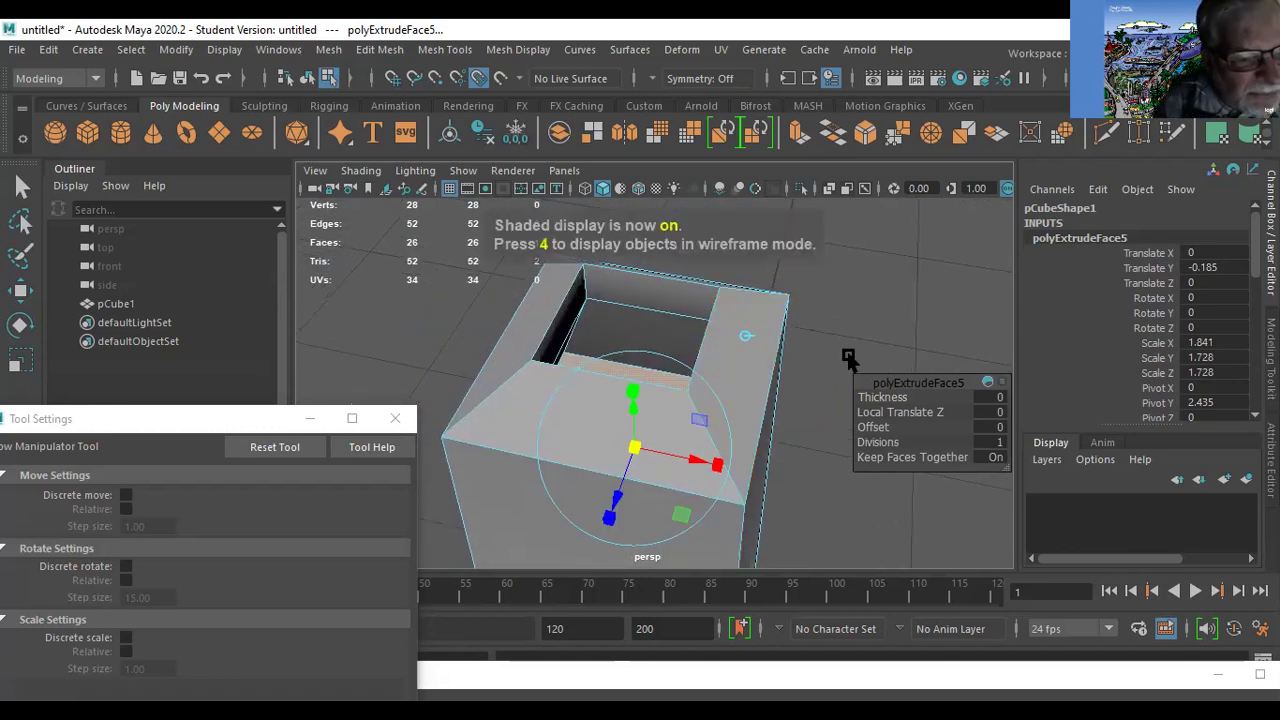
key(4)
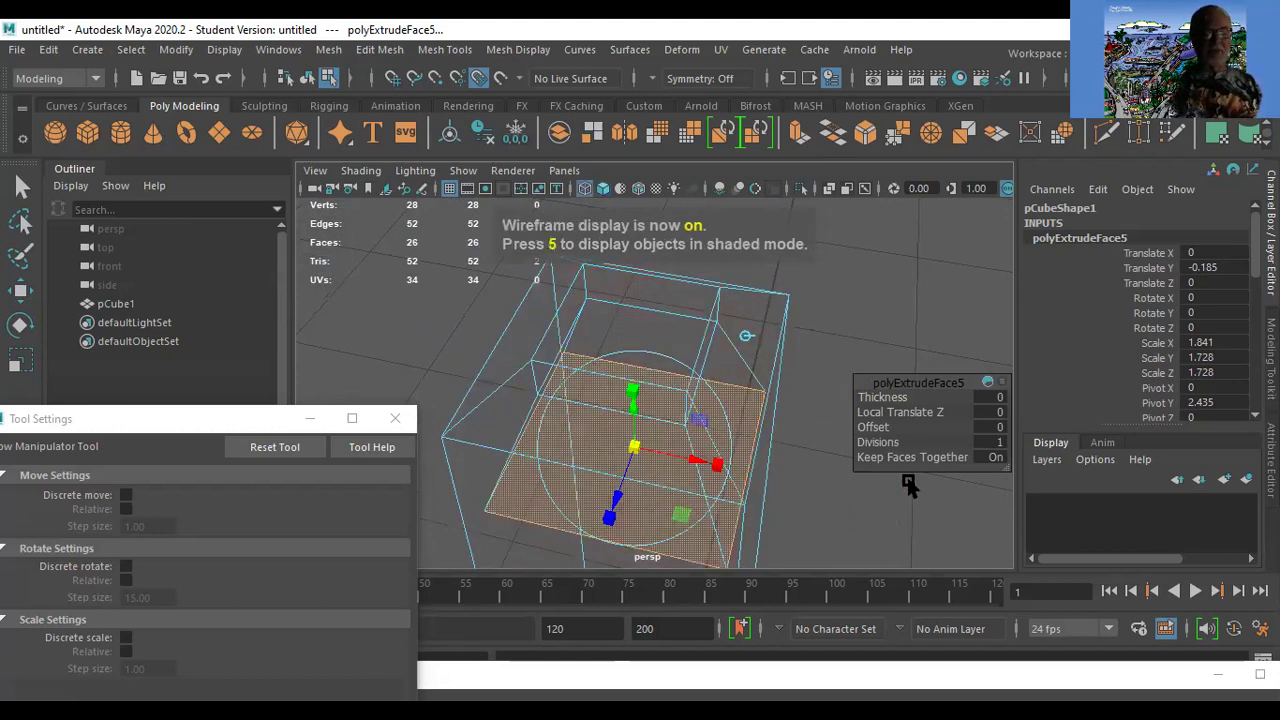
mouse_move(829, 446)
alt+mouse_down()
mouse_move(829, 434)
mouse_move(829, 446)
alt+mouse_up()
alt+middle_drag(829, 446, 829, 417)
alt+drag(757, 449, 741, 449)
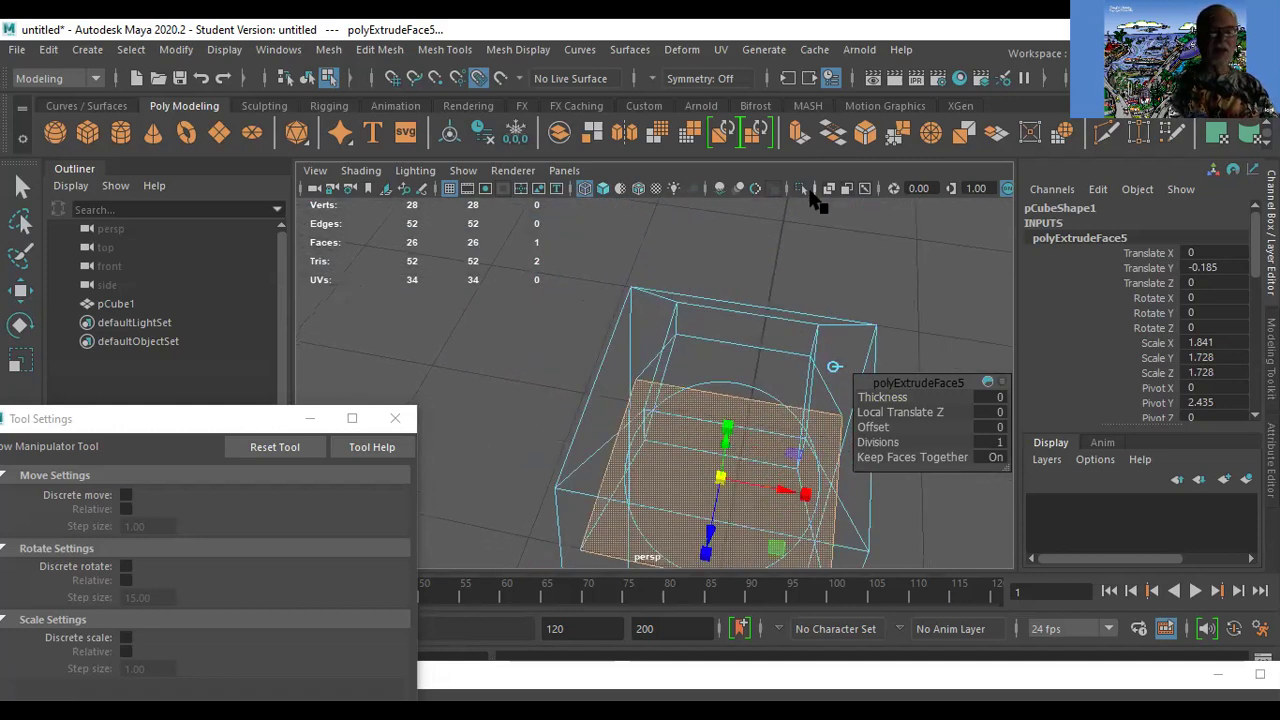
Extrude the cavity floor face down to a Local Translate Z of -2.107 and delete that floor face.
key(ctrl+e)
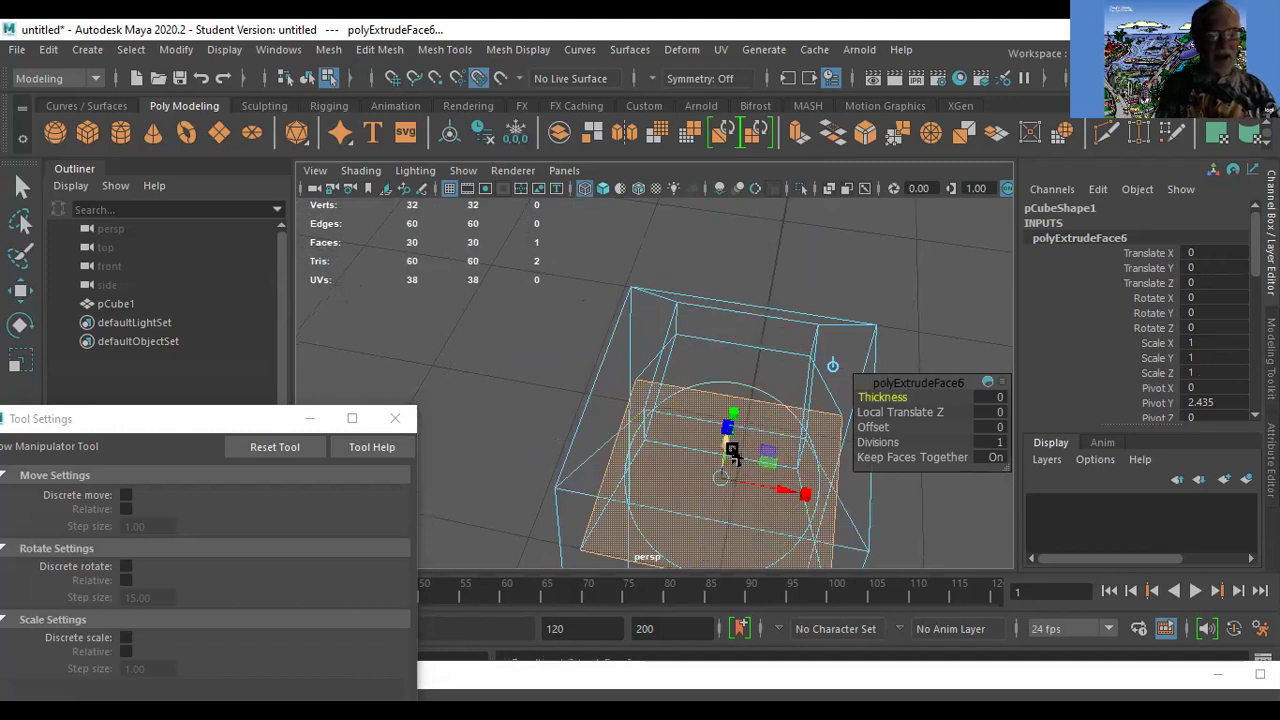
drag(729, 453, 772, 483)
scroll(745, 462, down, 5)
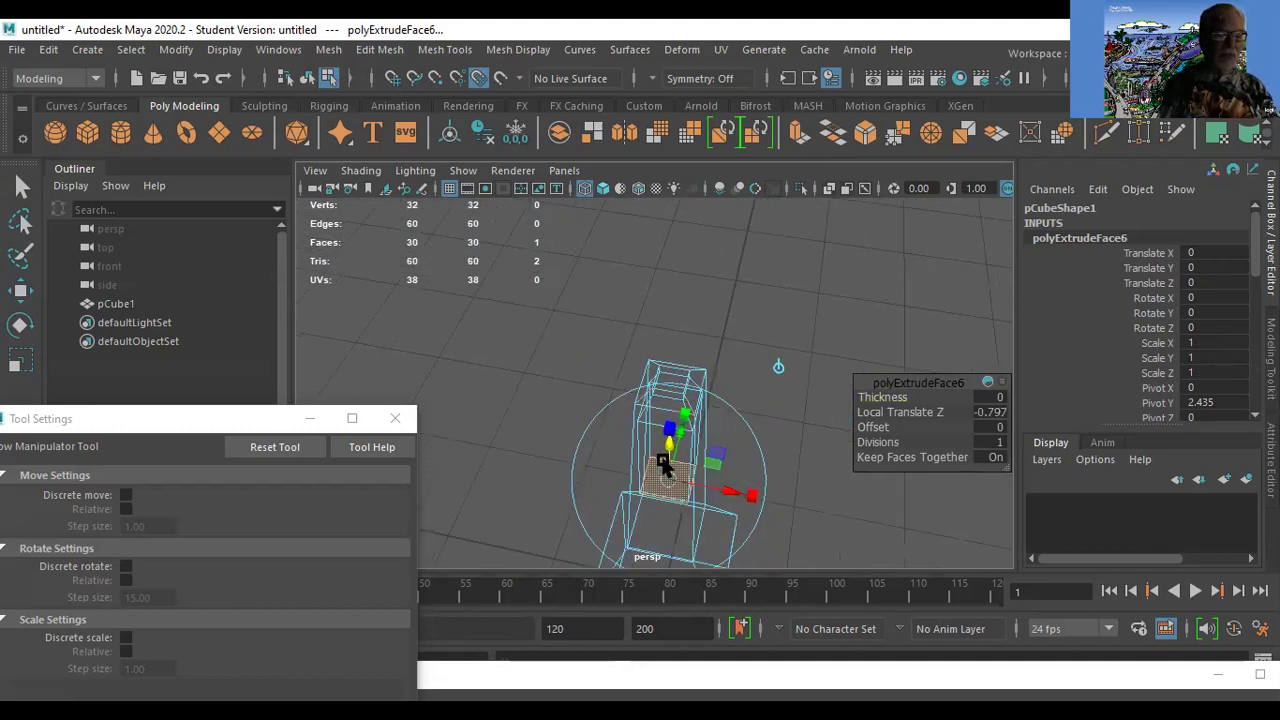
click(668, 461)
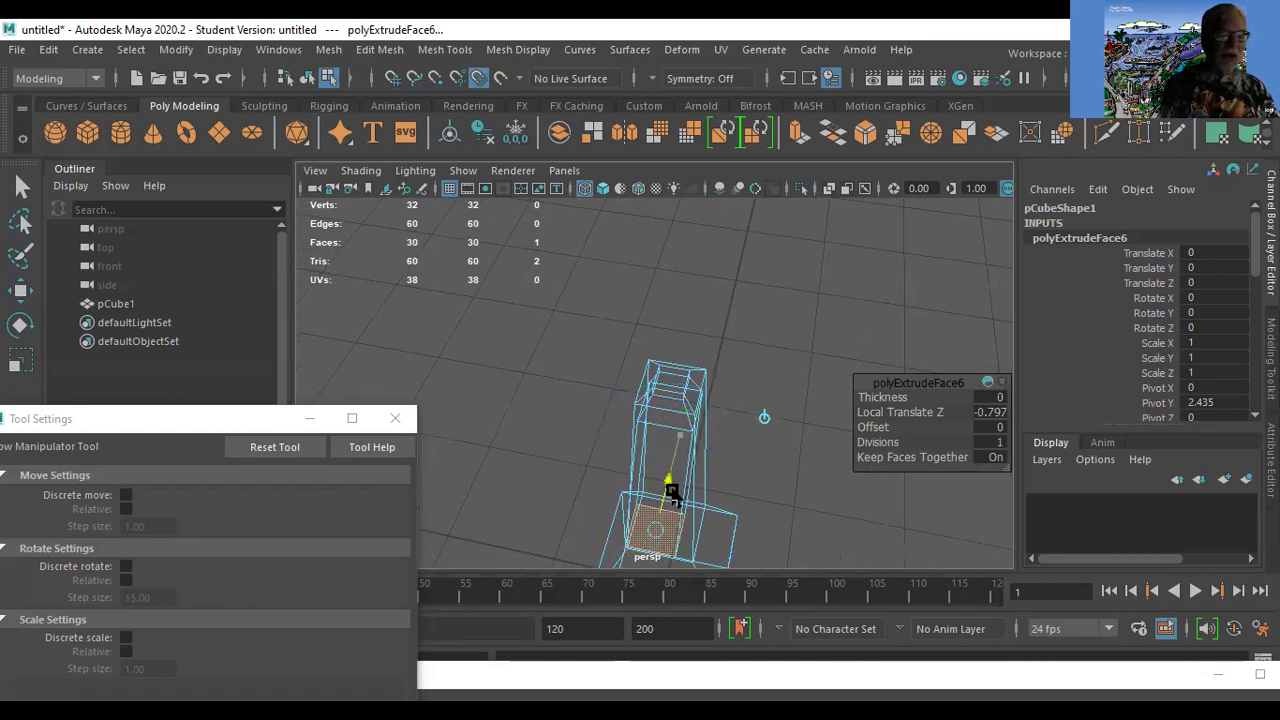
mouse_move(680, 477)
mouse_down()
mouse_move(672, 458)
mouse_move(664, 542)
mouse_up()
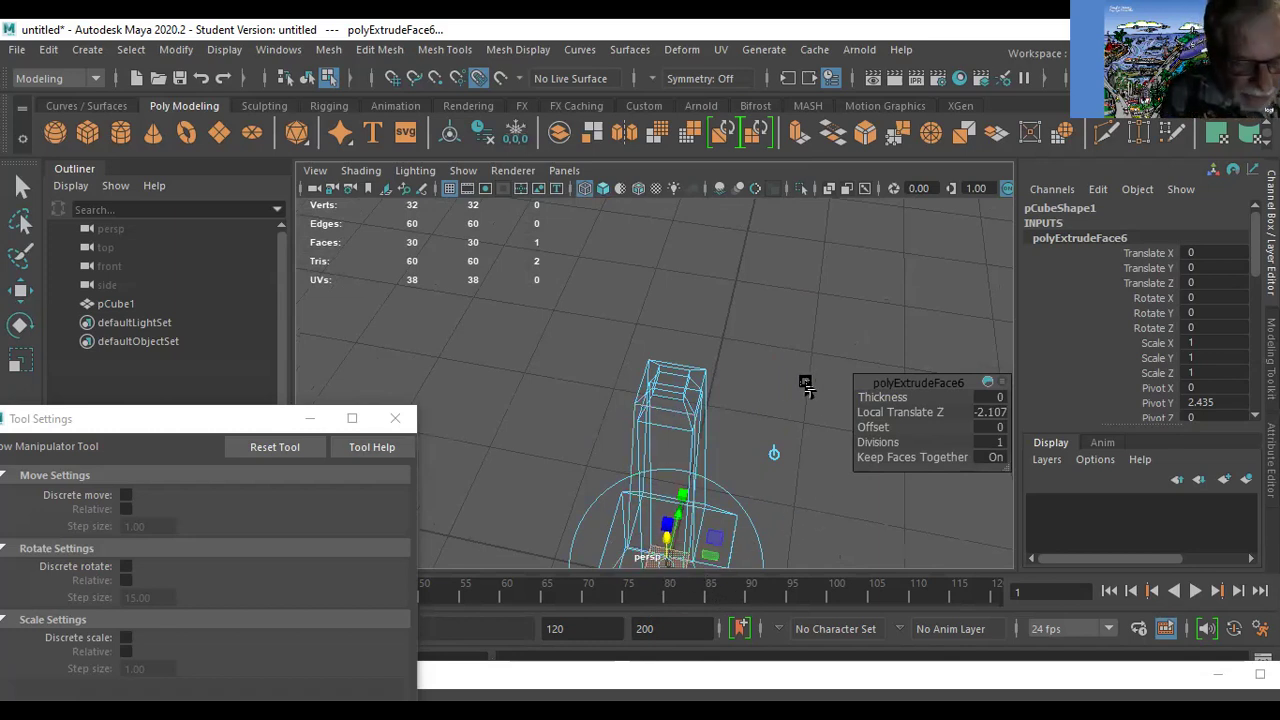
key(Delete)
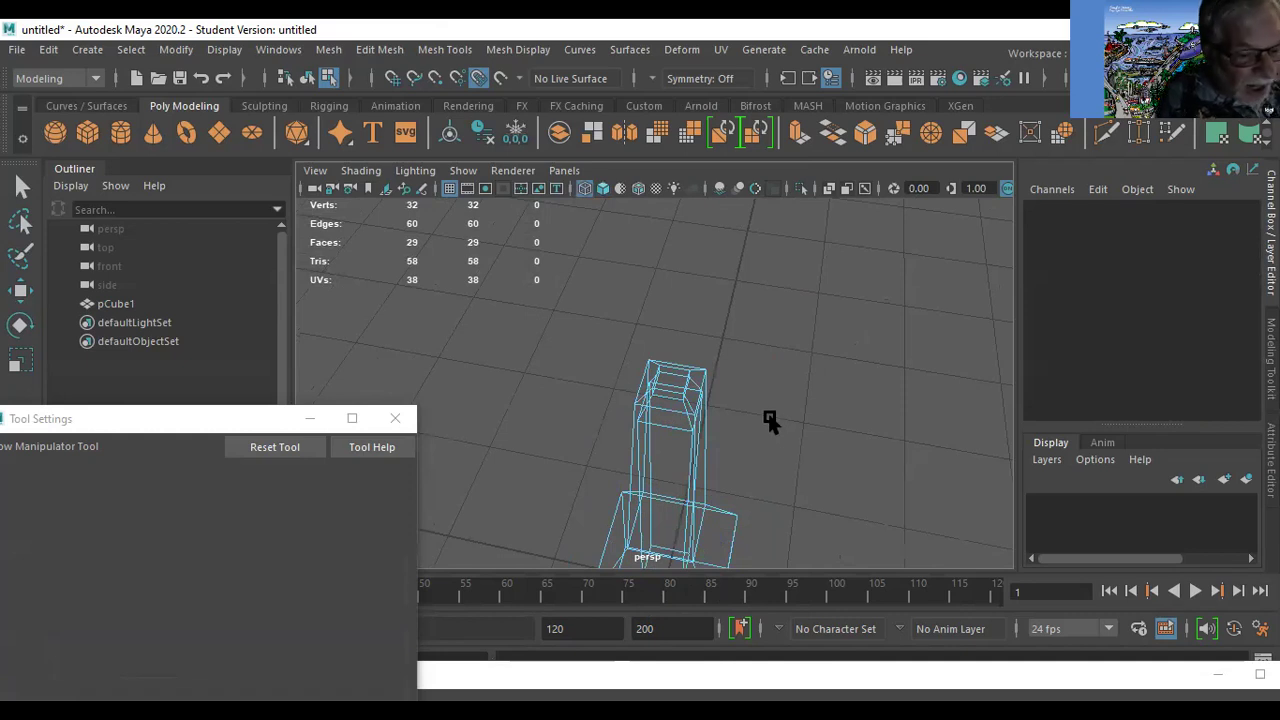
Return the viewport to shaded display and examine the opened cavity and the column's exterior from several angles.
key(5)
mouse_move(762, 436)
alt+mouse_down()
mouse_move(714, 523)
mouse_move(712, 501)
alt+mouse_up()
alt+right_drag(774, 469, 1035, 468)
alt+middle_drag(1035, 468, 983, 343)
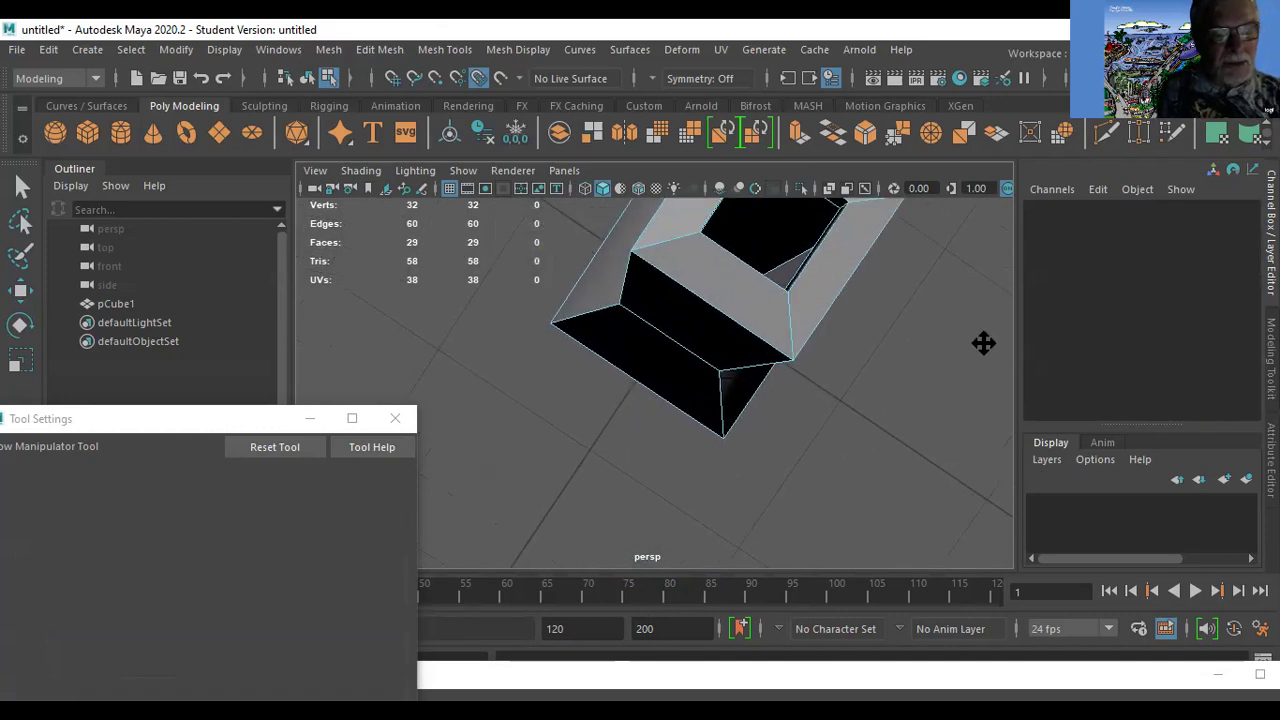
alt+drag(983, 343, 817, 466)
alt+right_drag(817, 466, 1105, 447)
mouse_move(653, 351)
alt+mouse_down()
mouse_move(683, 397)
mouse_move(666, 374)
mouse_move(676, 352)
alt+mouse_up()
mouse_move(676, 352)
alt+right_down()
mouse_move(831, 403)
mouse_move(706, 286)
mouse_move(690, 340)
mouse_move(668, 348)
alt+right_up()
alt+drag(668, 348, 677, 254)
alt+middle_drag(700, 320, 694, 214)
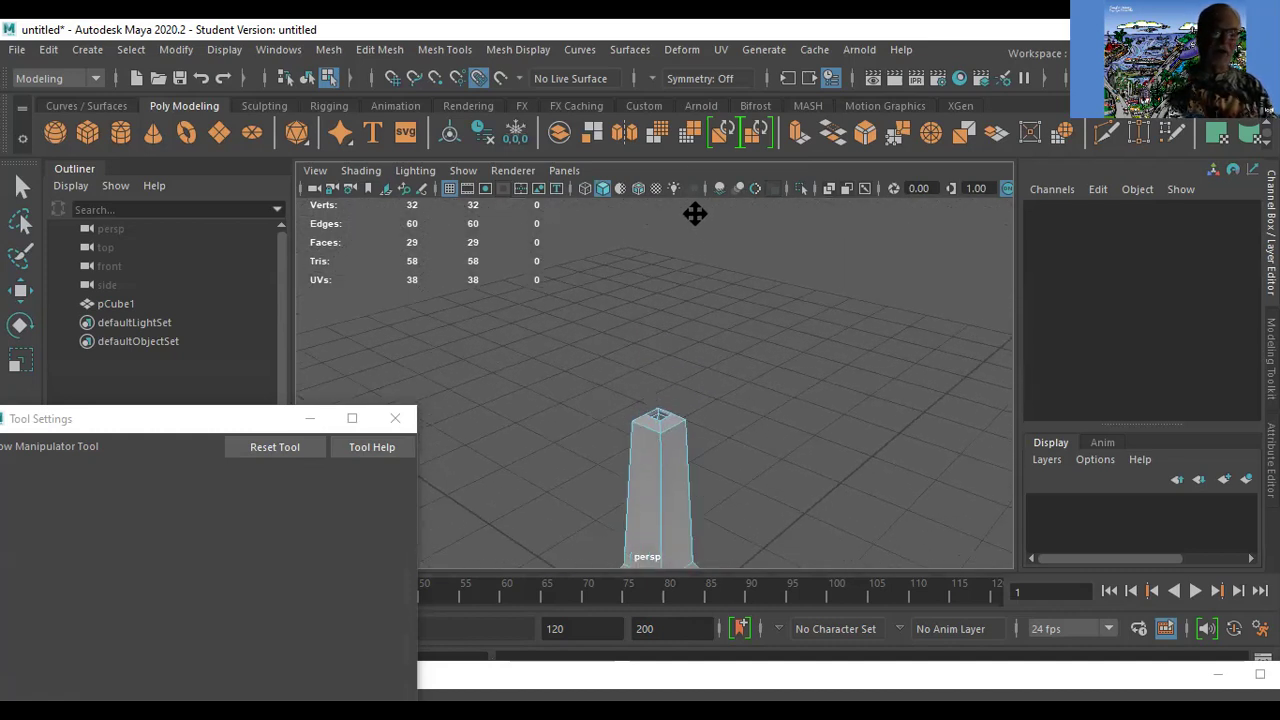
alt+drag(700, 500, 679, 507)
alt+middle_drag(672, 477, 667, 366)
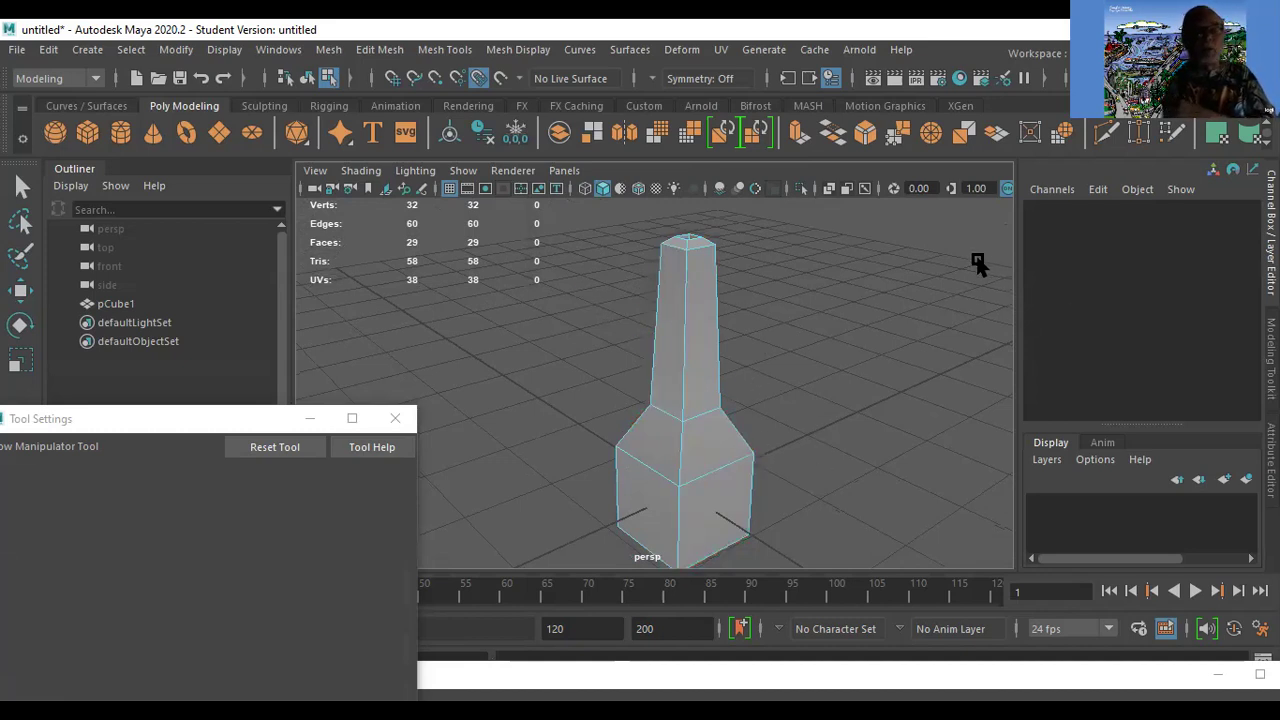
Turn on X-Ray shading and inspect the recess inside the column.
click(368, 174)
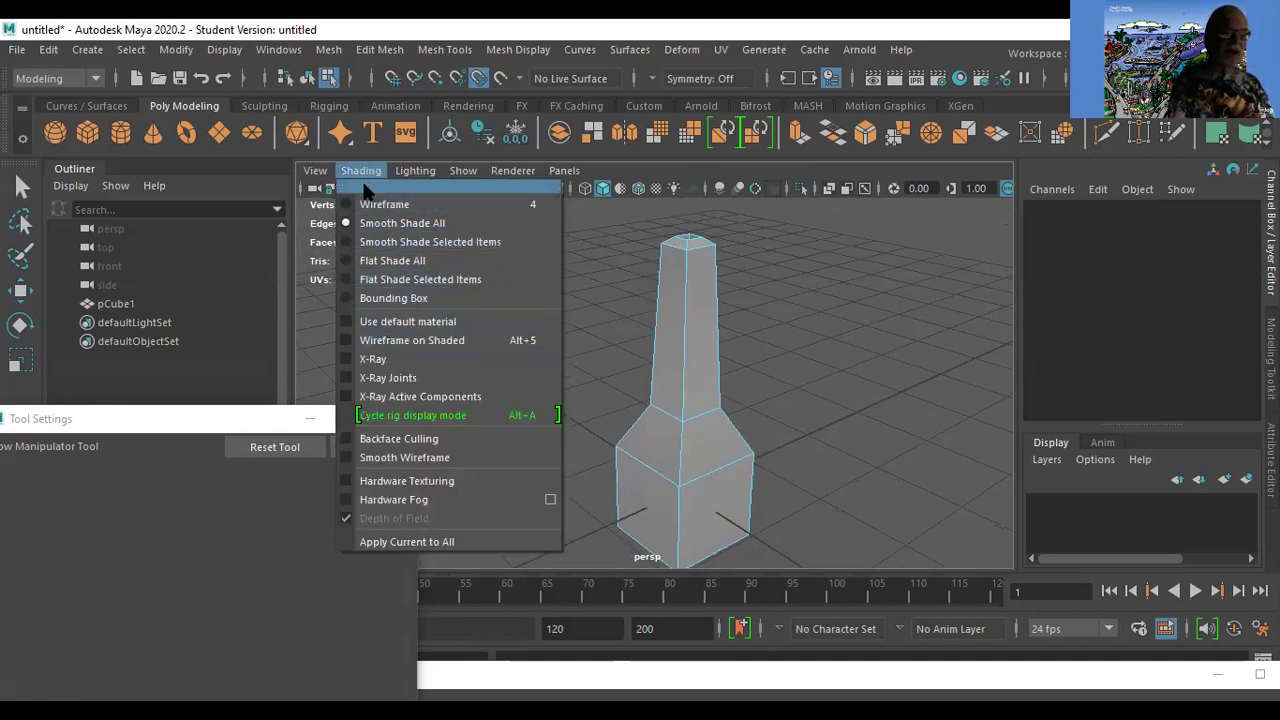
click(371, 359)
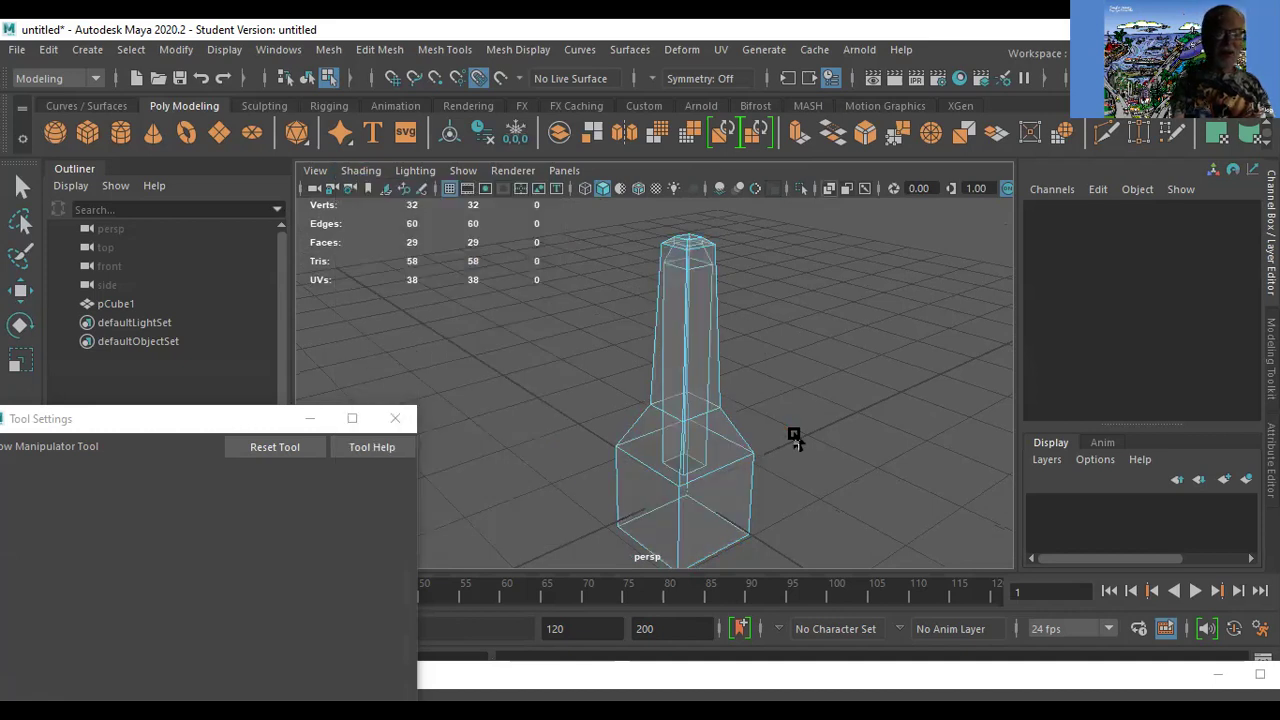
alt+drag(809, 413, 737, 443)
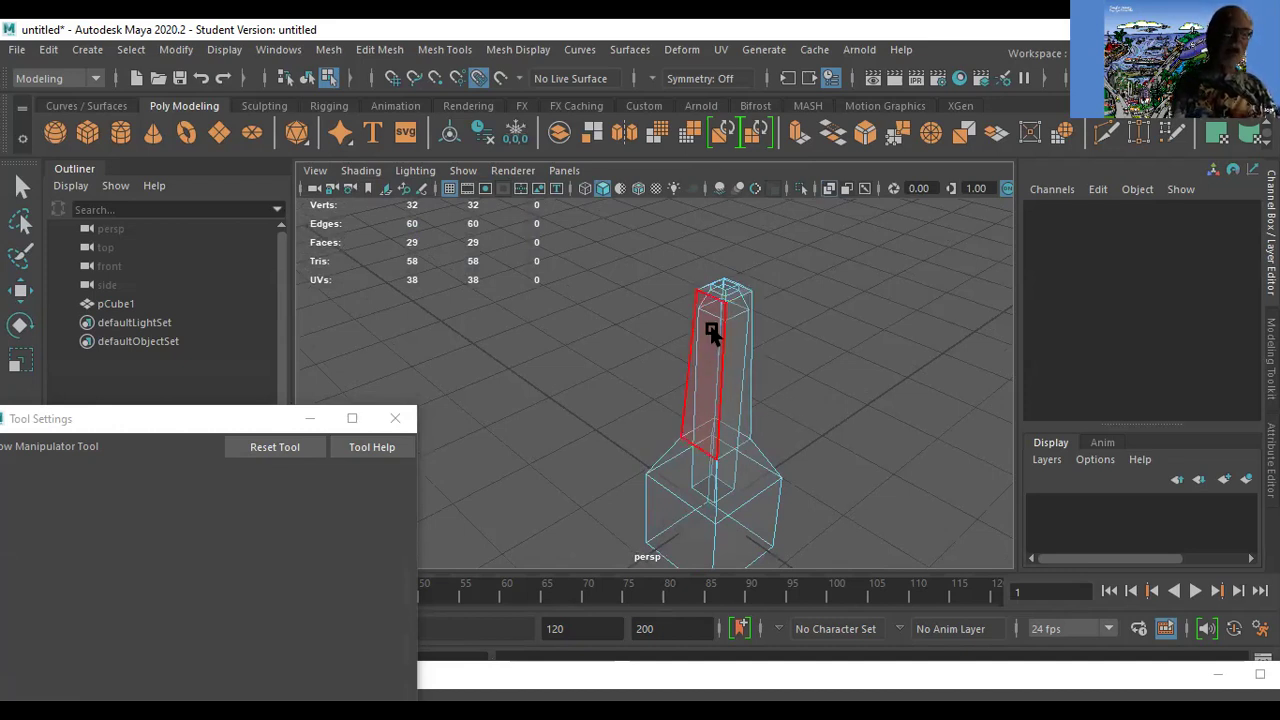
Try the X-Ray Joints display, turn it off again and disable X-Ray shading.
click(361, 172)
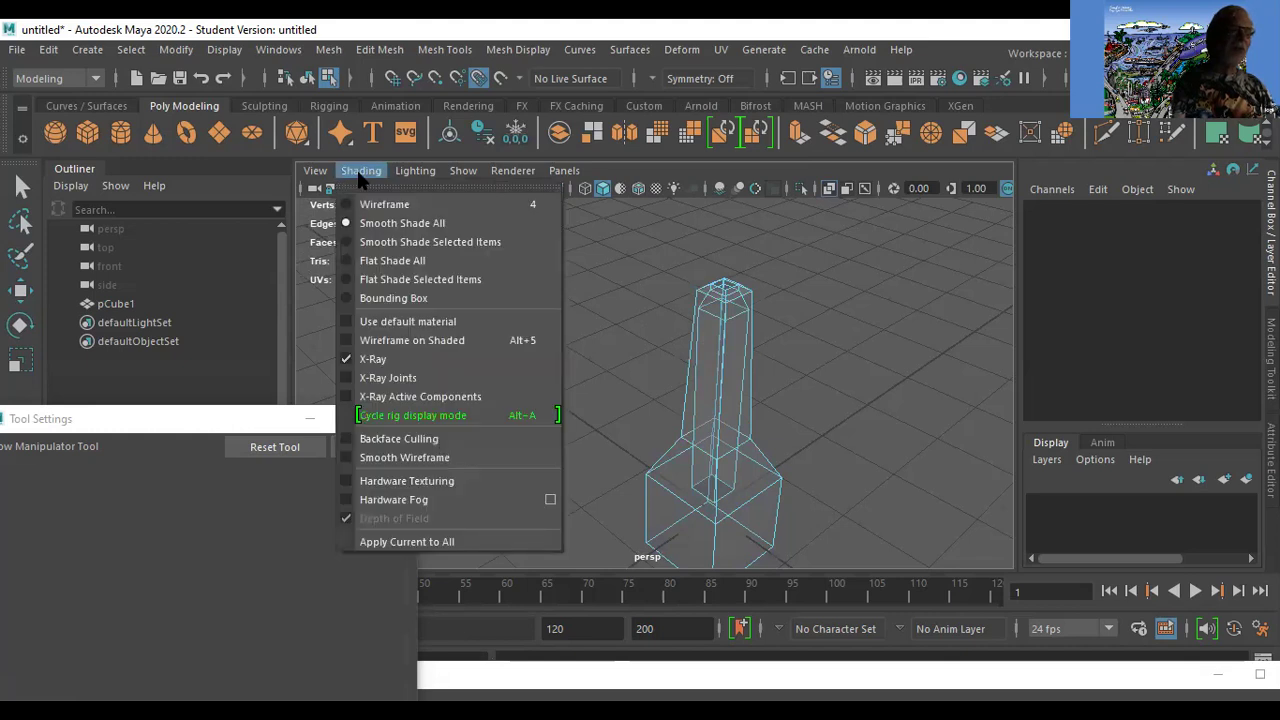
click(355, 380)
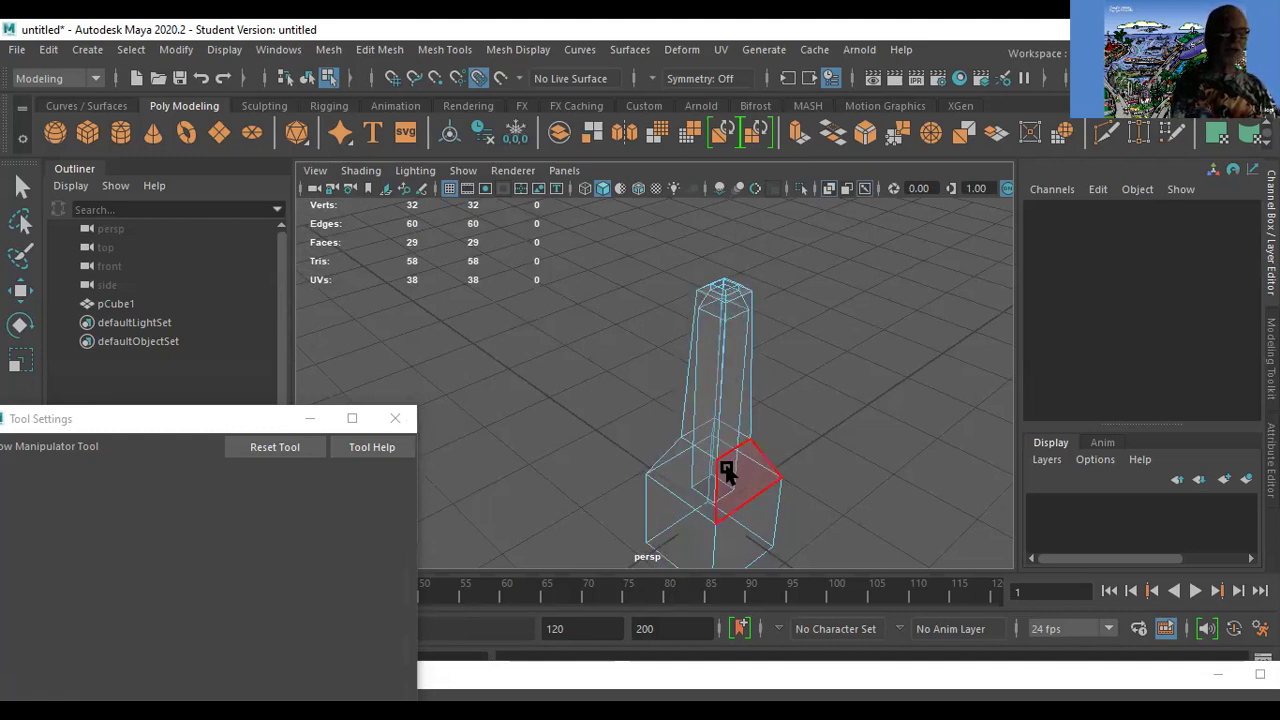
click(360, 171)
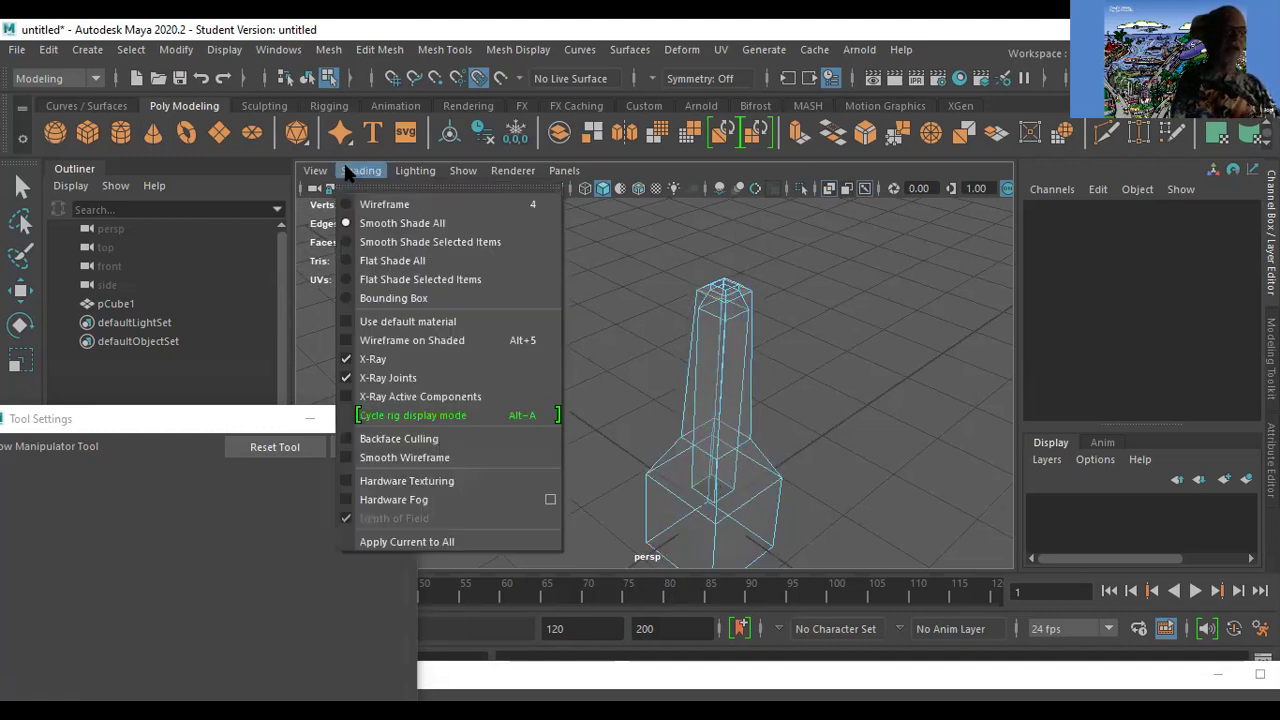
click(349, 380)
click(362, 171)
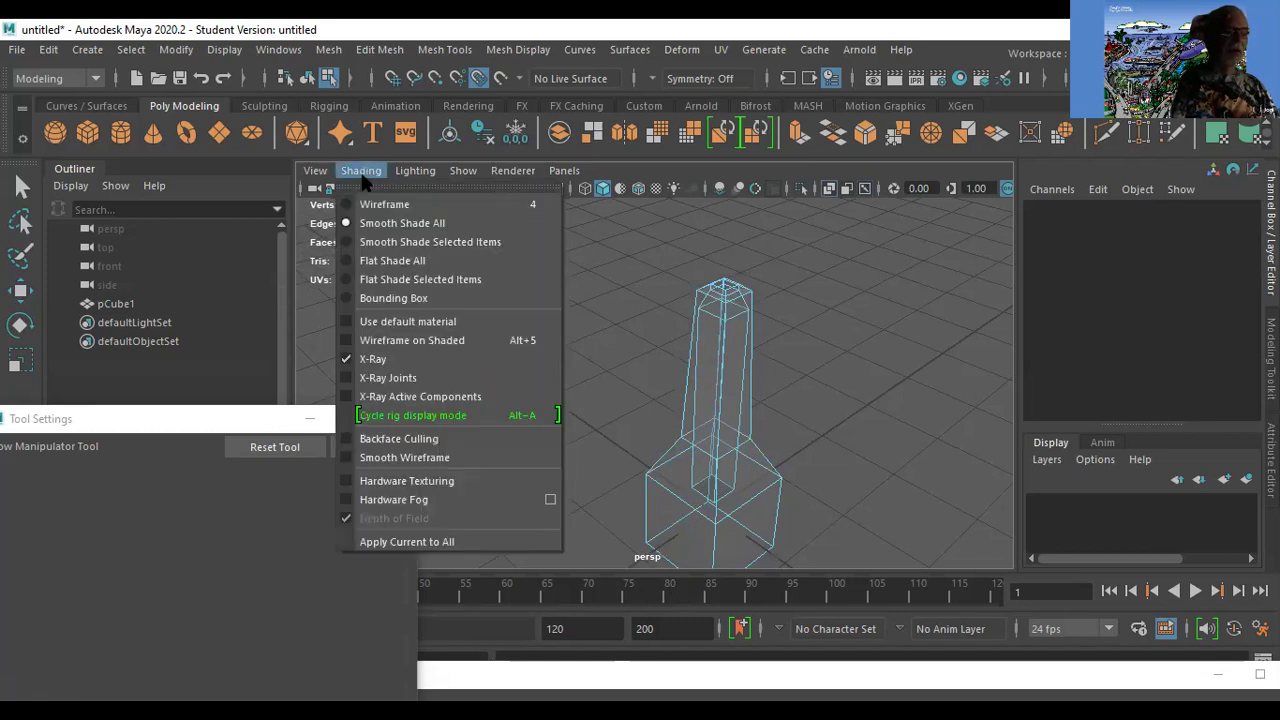
click(349, 361)
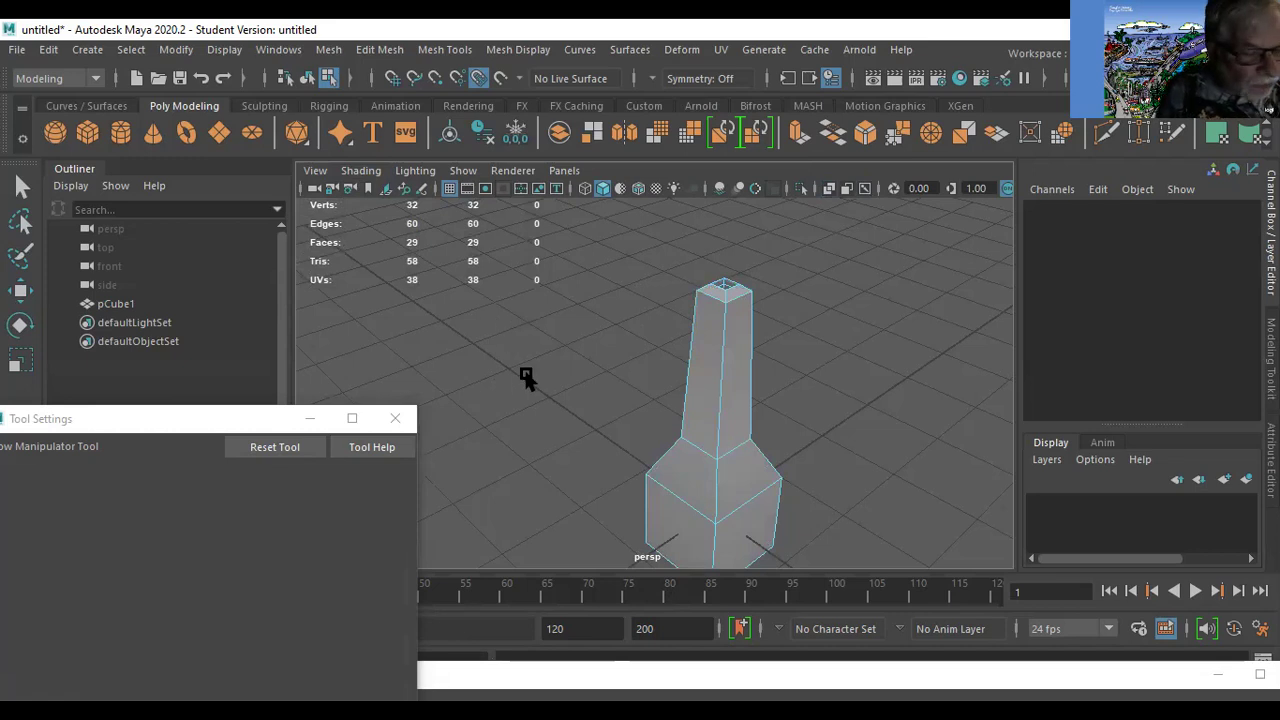
Cycle the viewport display through wireframe, shaded and textured modes to the Use All Lights mode.
key(4)
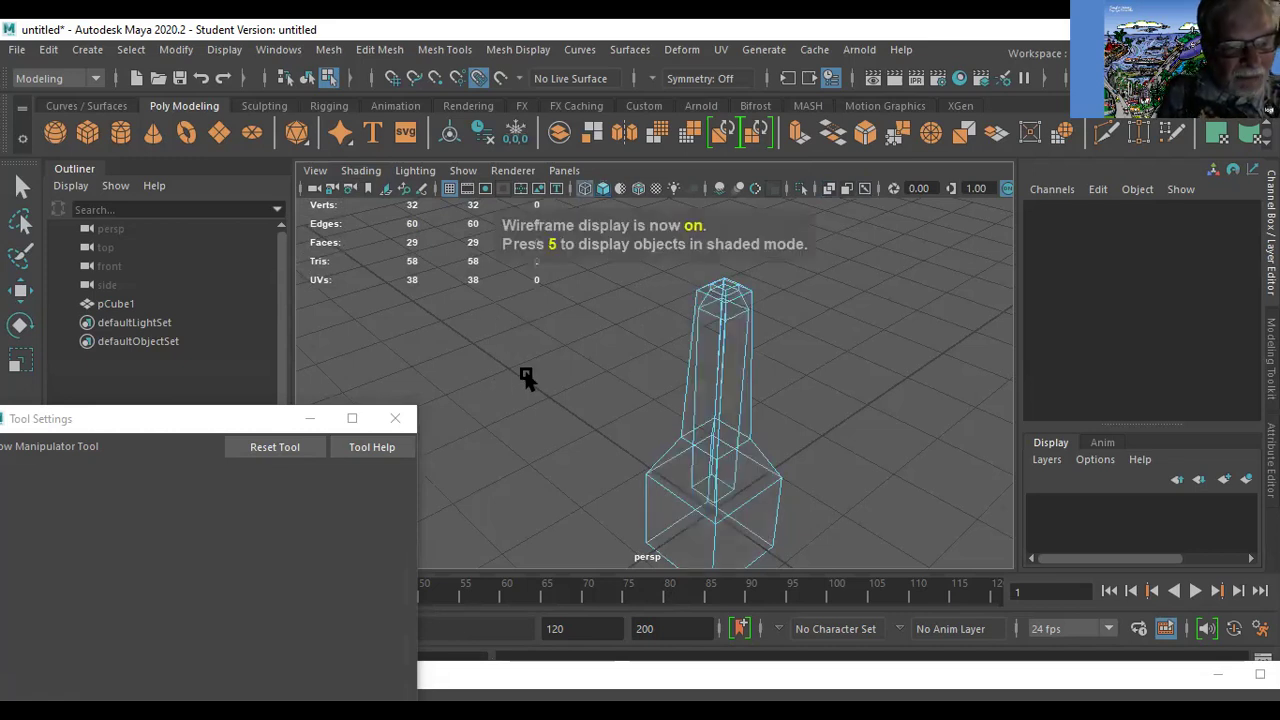
key(5)
key(6)
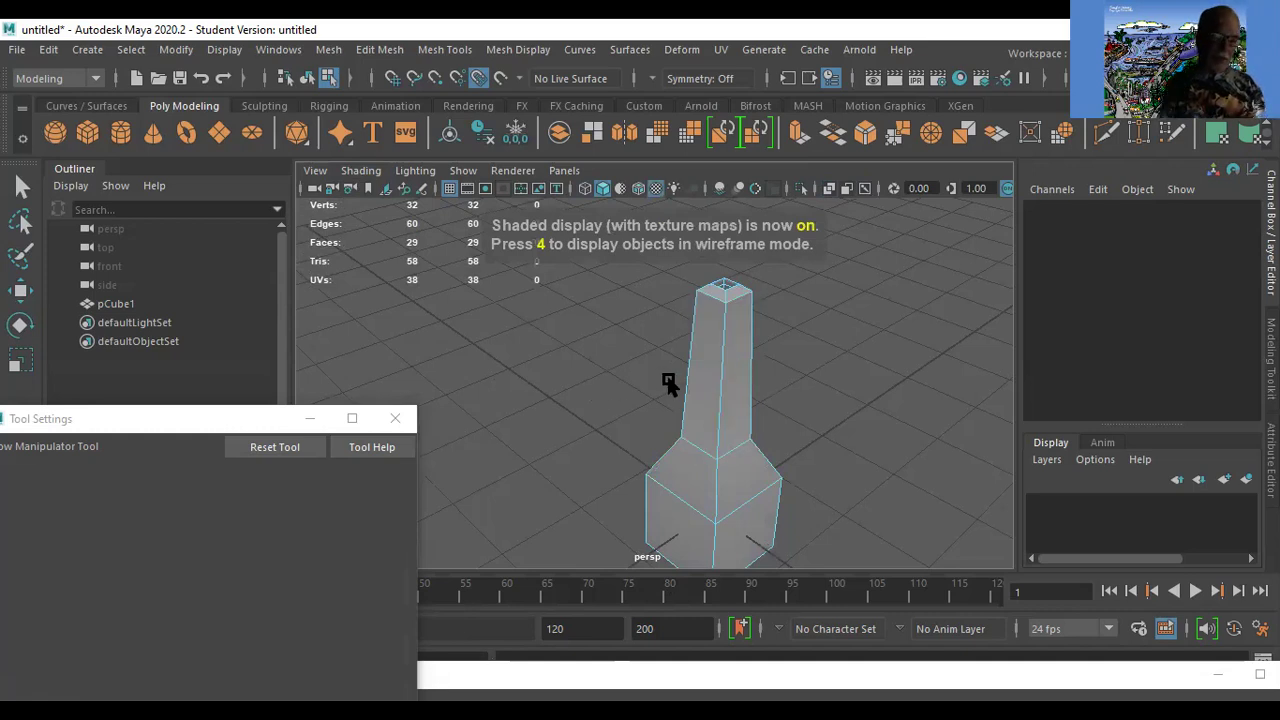
key(7)
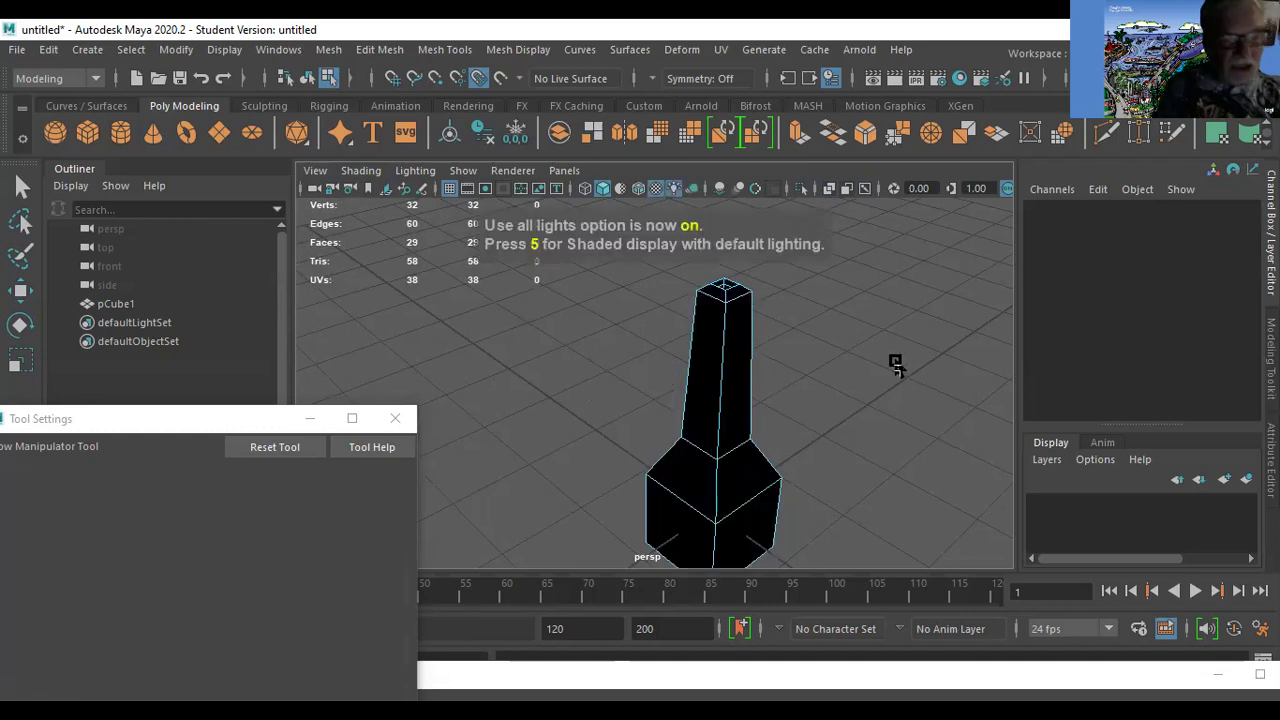
Switch to the Rendering menu set and its tools and add an ambient light to the scene.
alt+right_drag(897, 354, 800, 401)
alt+middle_drag(800, 401, 840, 396)
alt+drag(717, 443, 717, 410)
alt+middle_drag(736, 388, 818, 316)
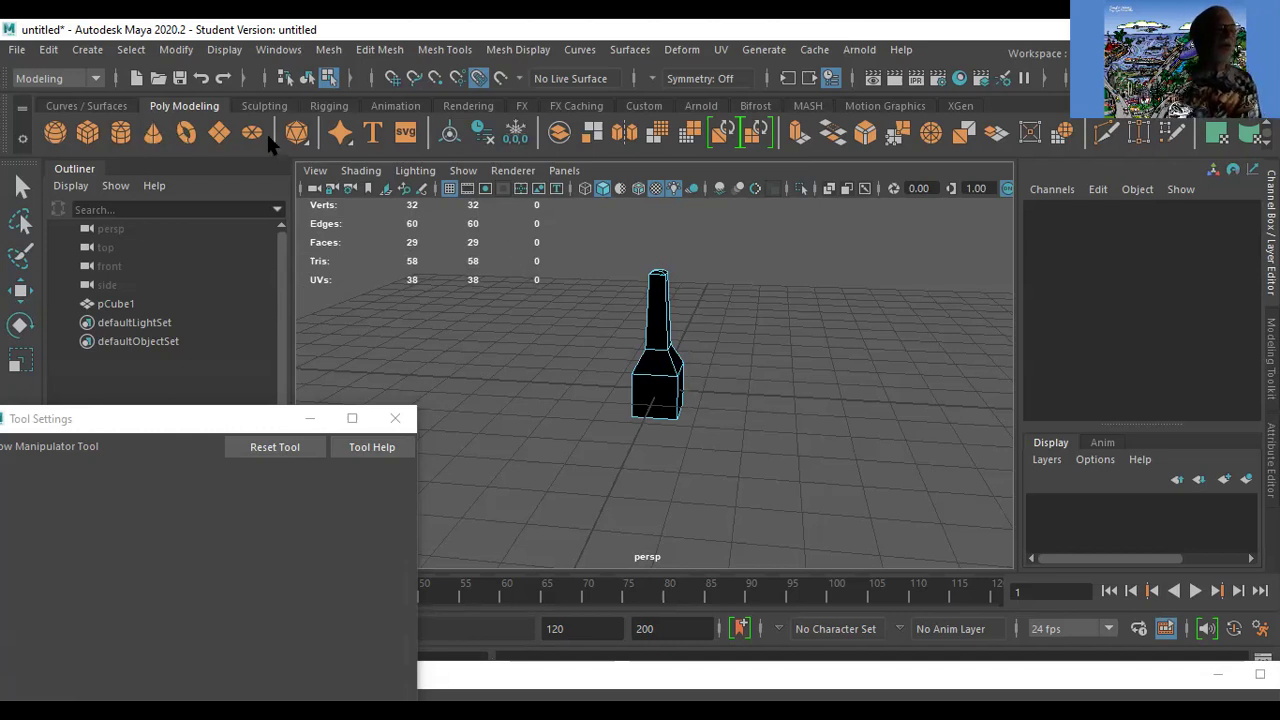
click(456, 106)
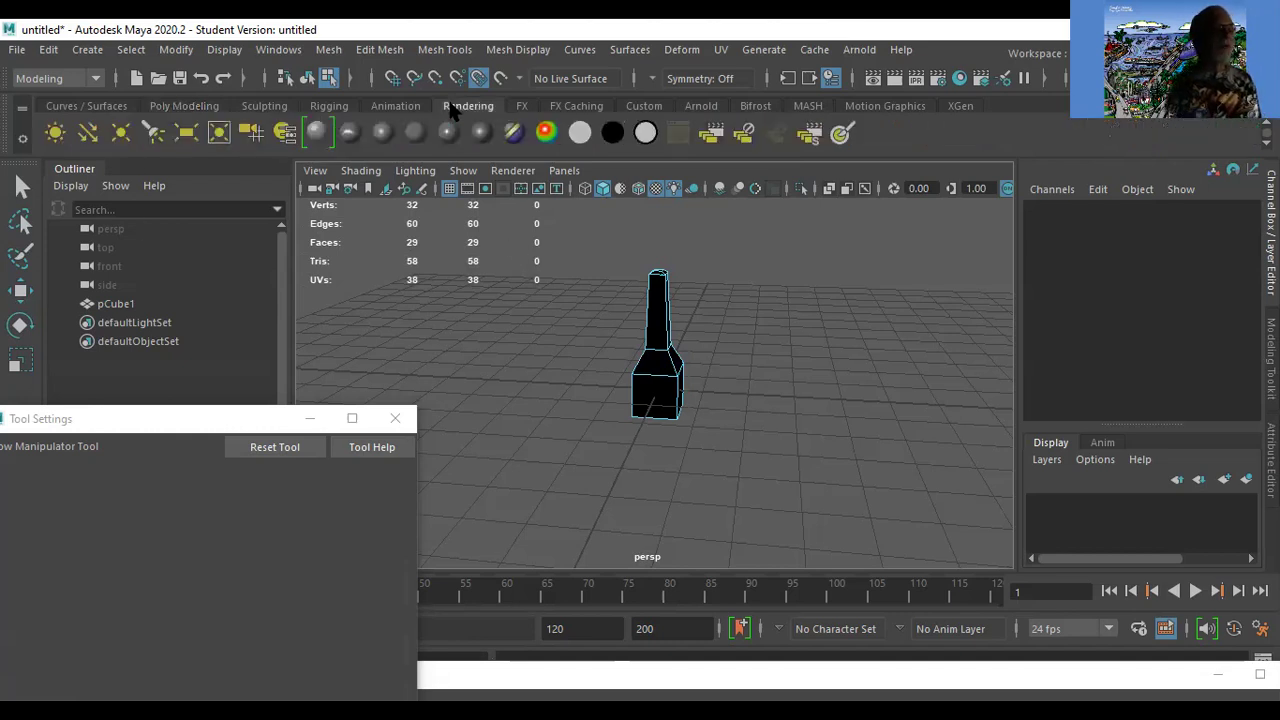
click(54, 80)
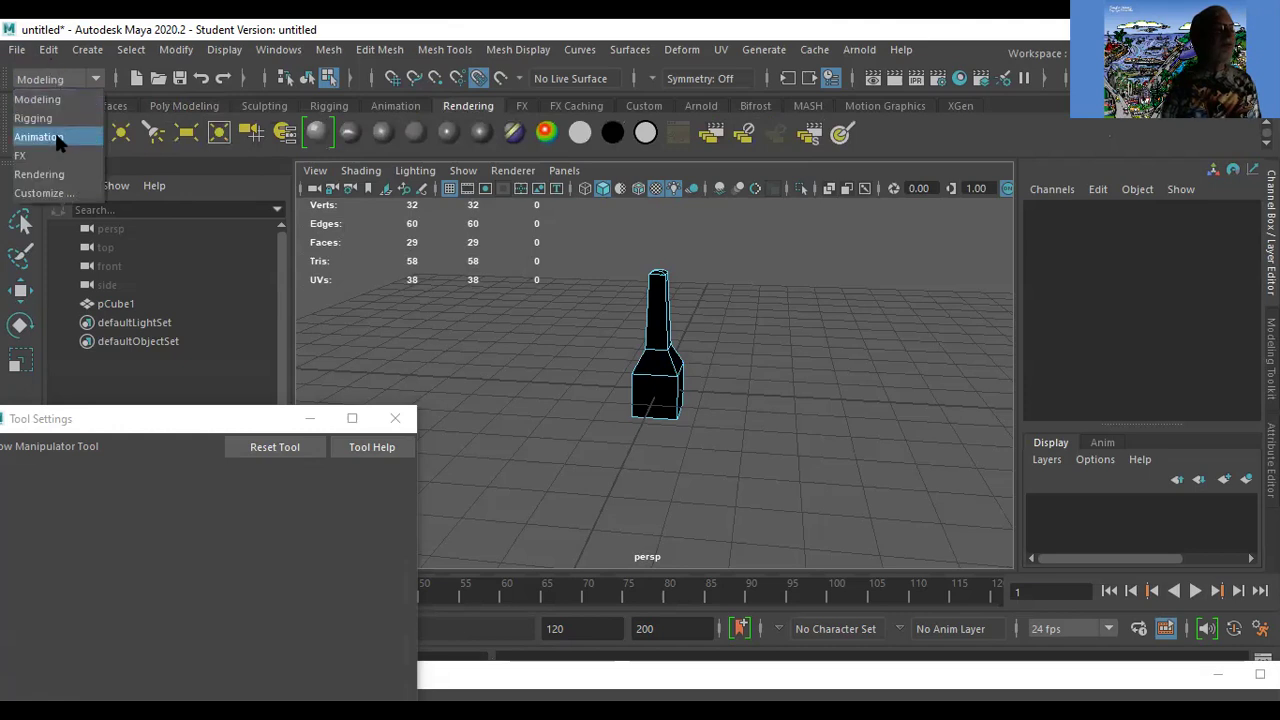
click(58, 172)
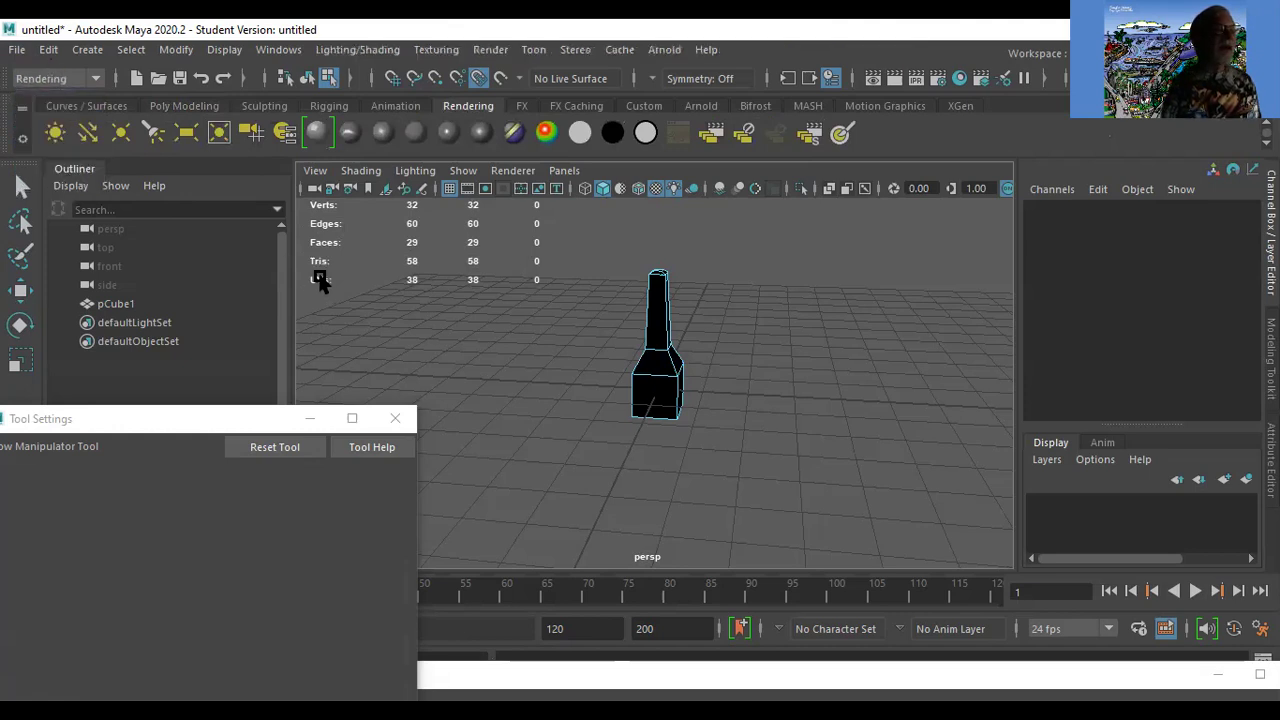
click(56, 134)
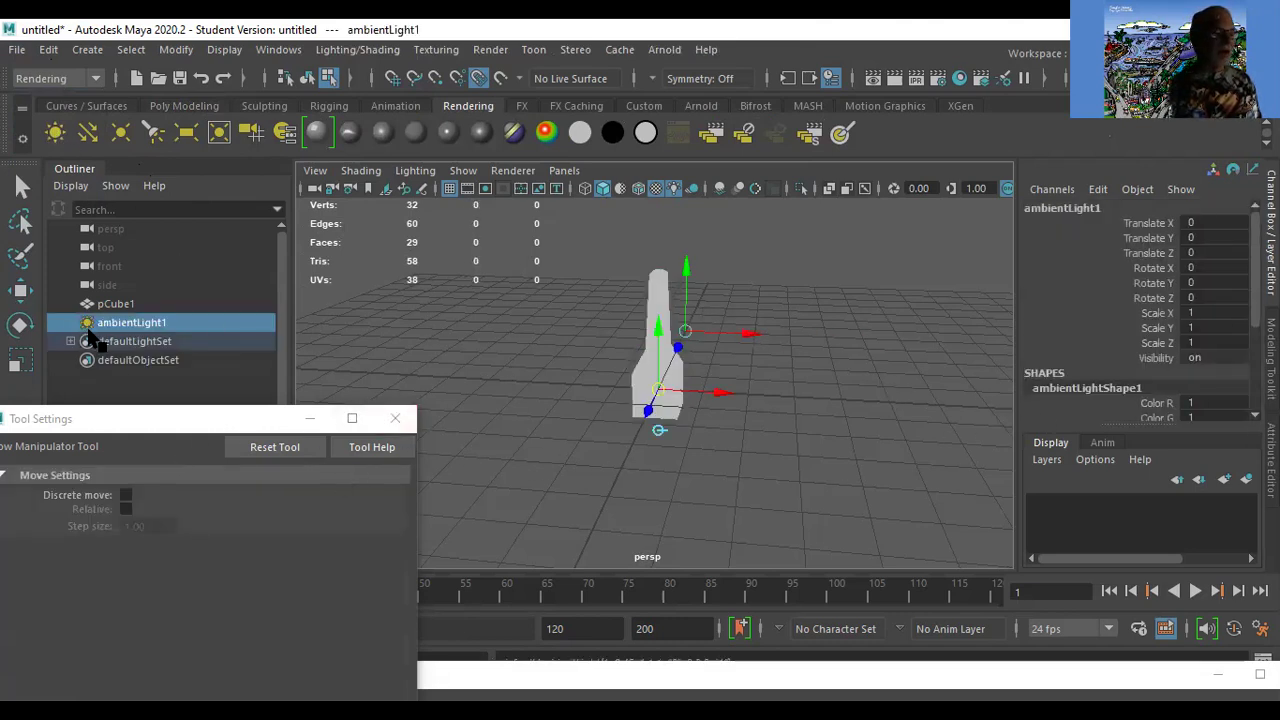
Open the ambient light's attributes and set its intensity to 0.3.
click(278, 52)
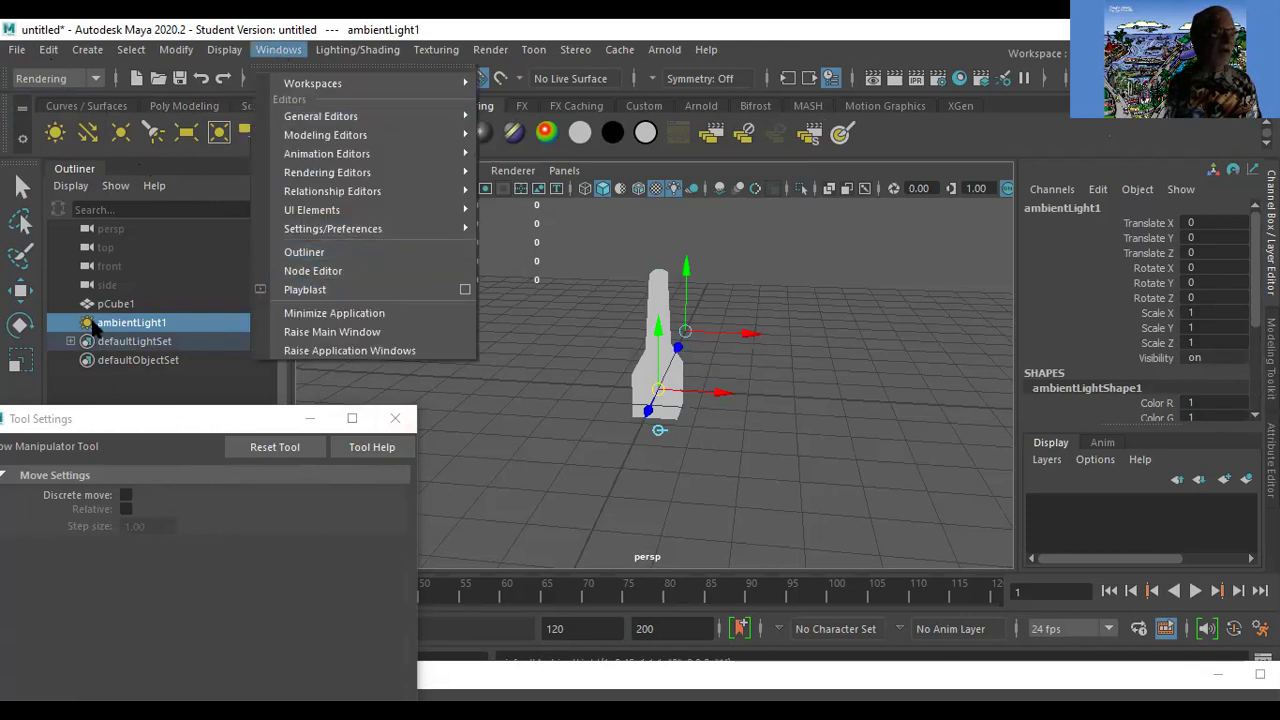
click(92, 330)
key(ctrl+a)
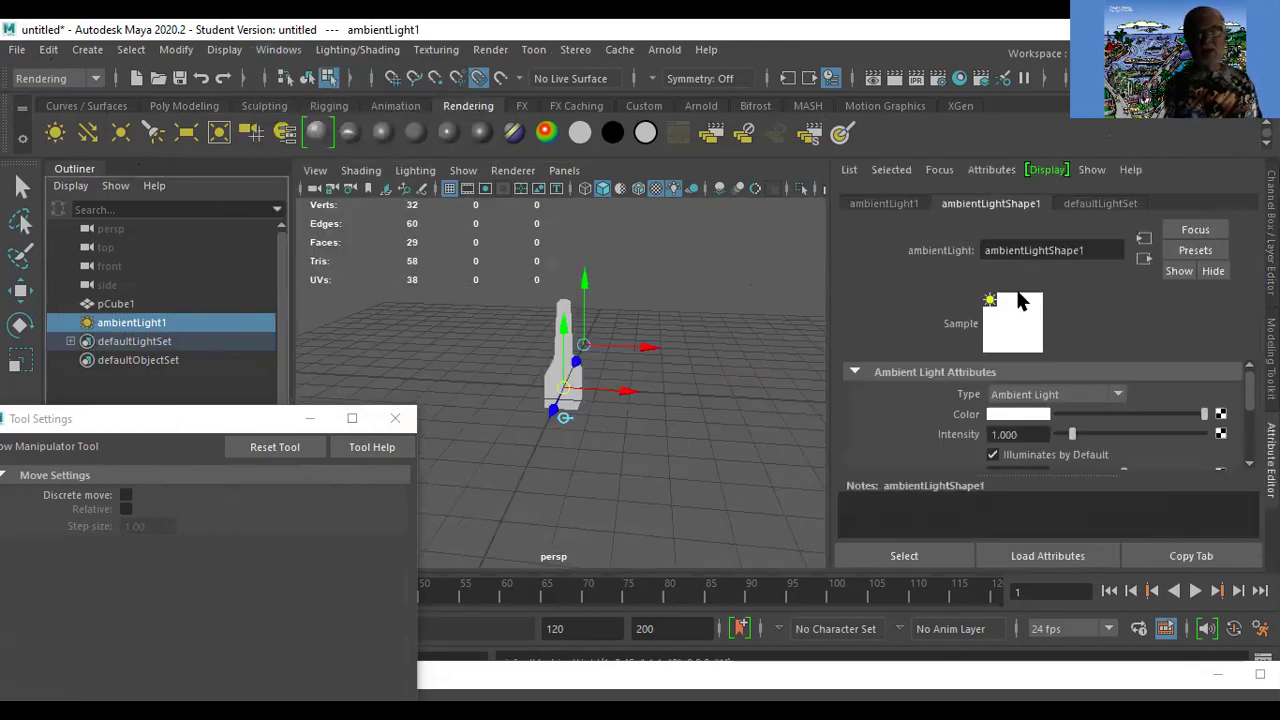
drag(1034, 436, 970, 434)
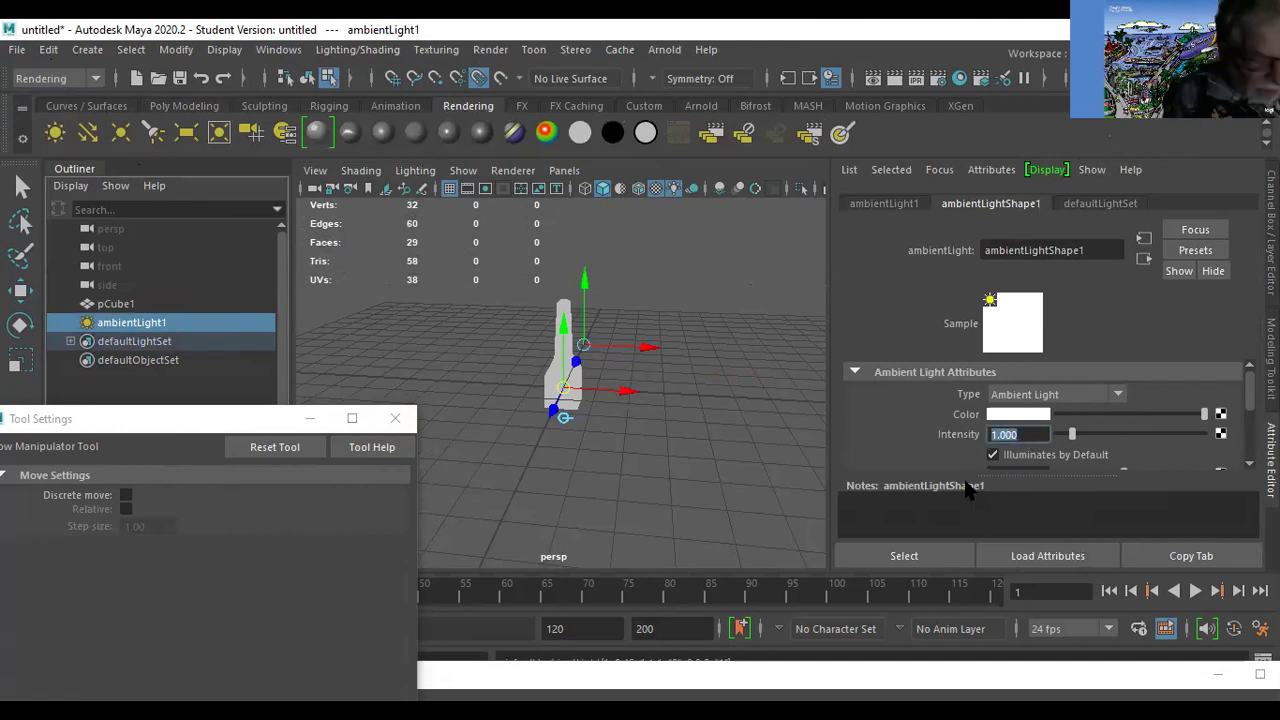
text(.)
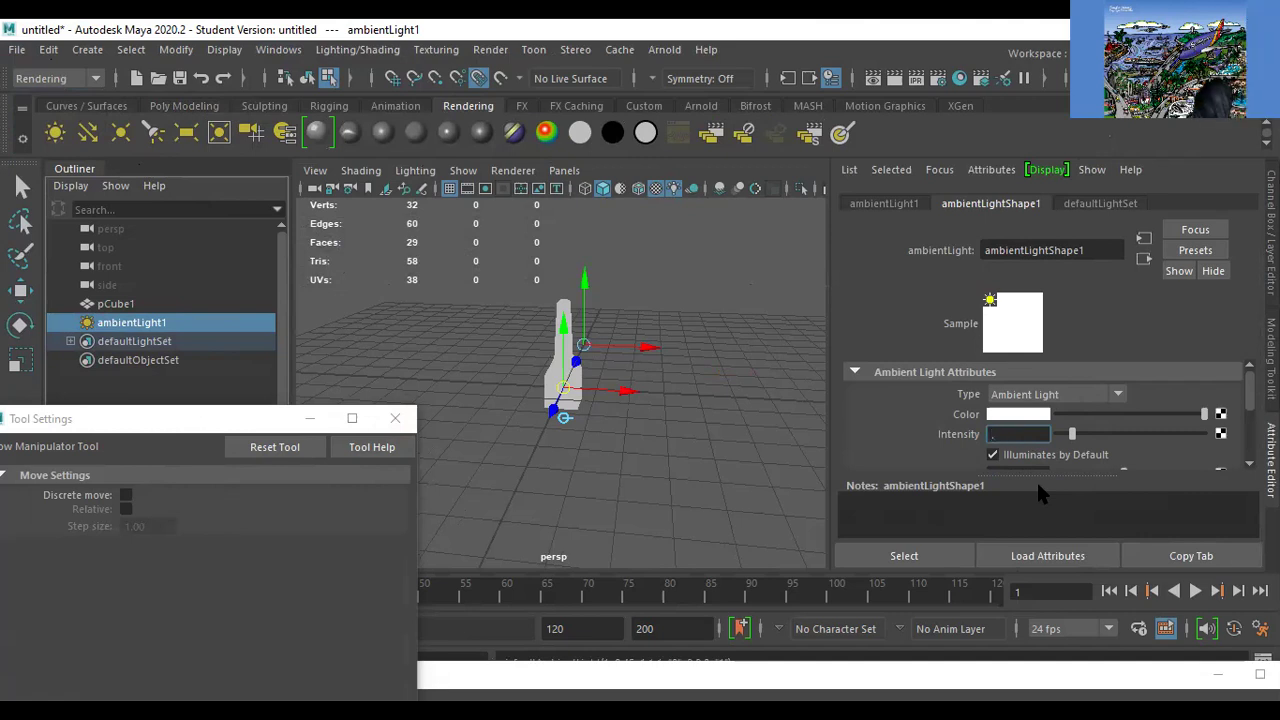
text(3)
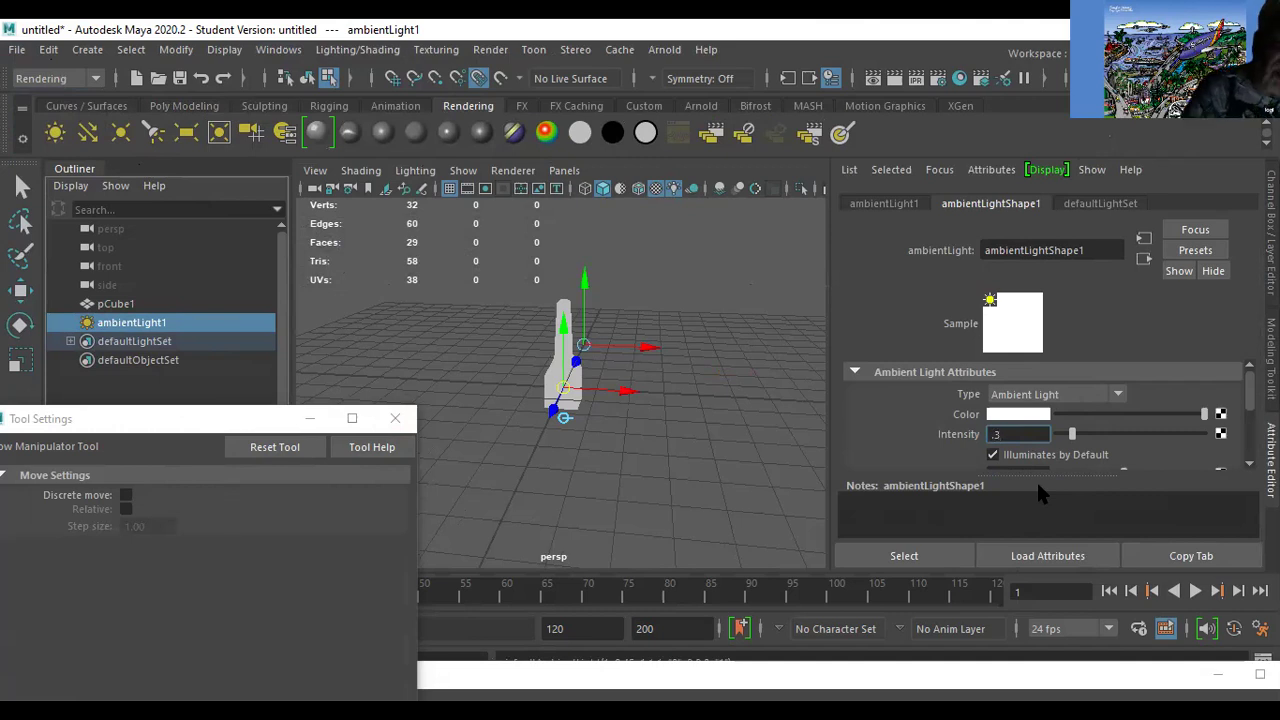
key(Return)
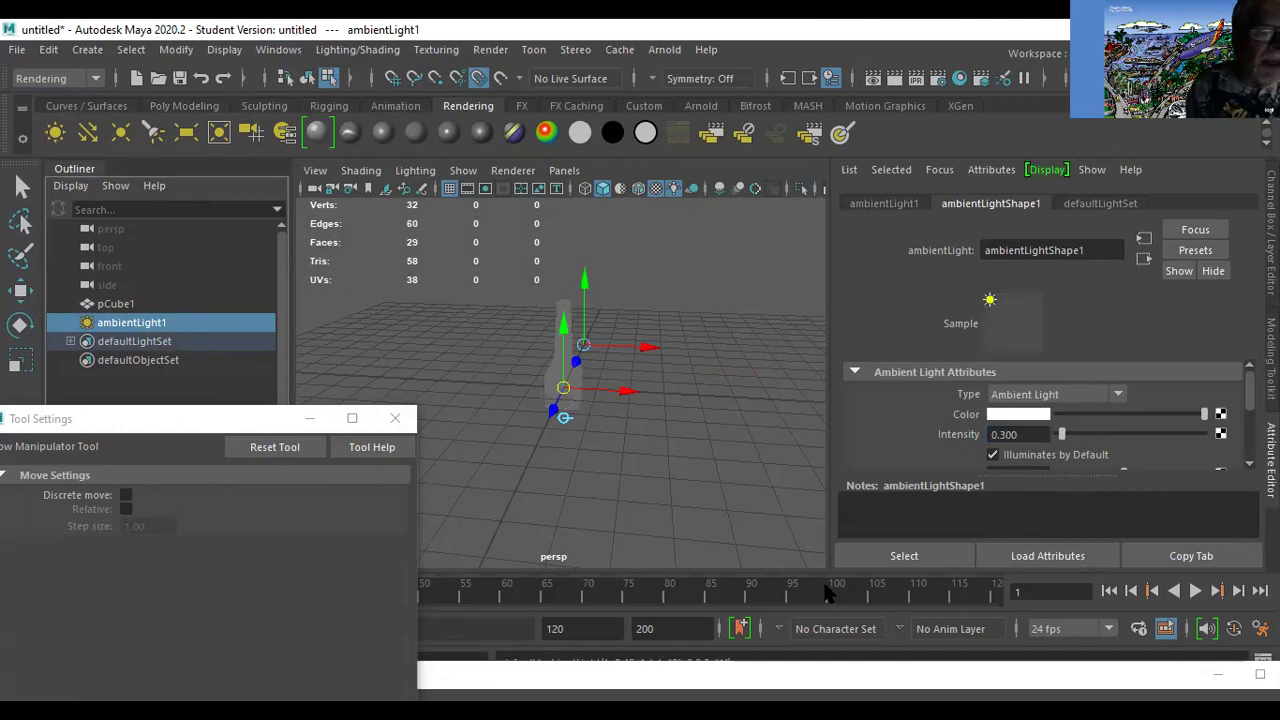
Deselect the light, render the current frame of the column with Arnold and close the render view.
click(738, 508)
alt+right_drag(650, 400, 837, 403)
alt+middle_drag(837, 403, 750, 398)
alt+right_drag(750, 398, 660, 383)
mouse_move(660, 383)
alt+mouse_down()
mouse_move(654, 394)
mouse_move(648, 384)
alt+mouse_up()
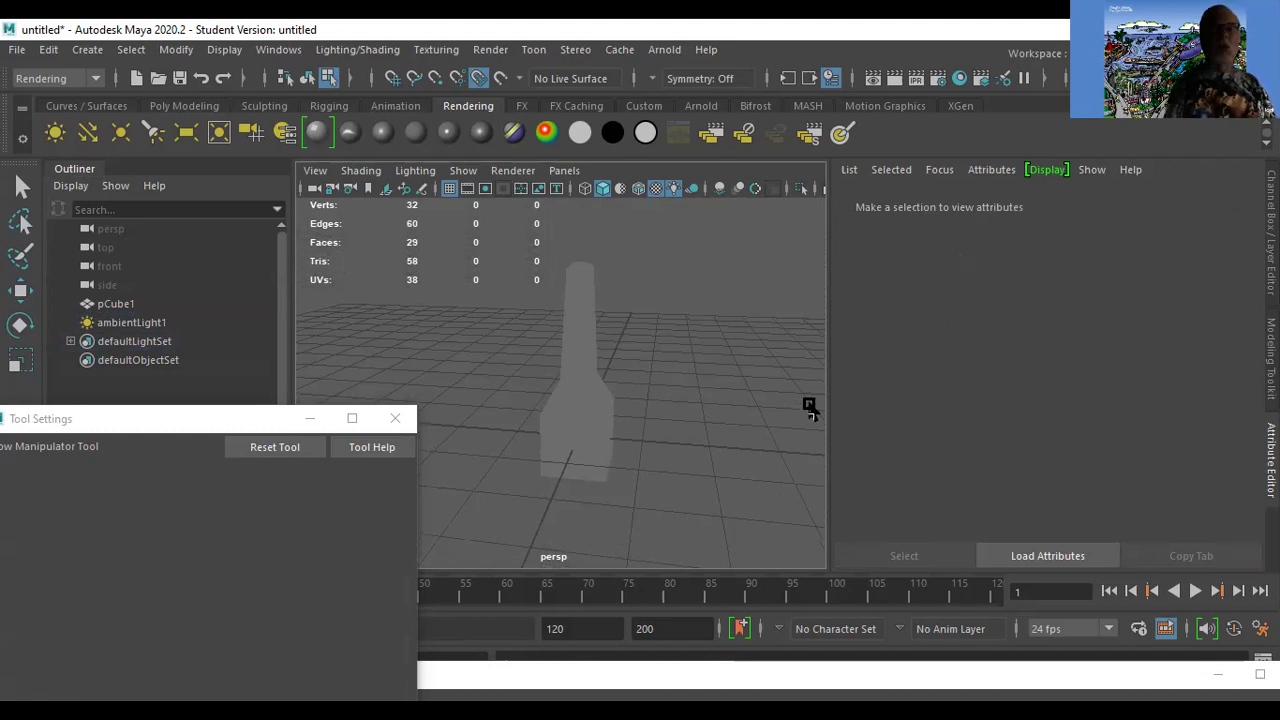
click(899, 85)
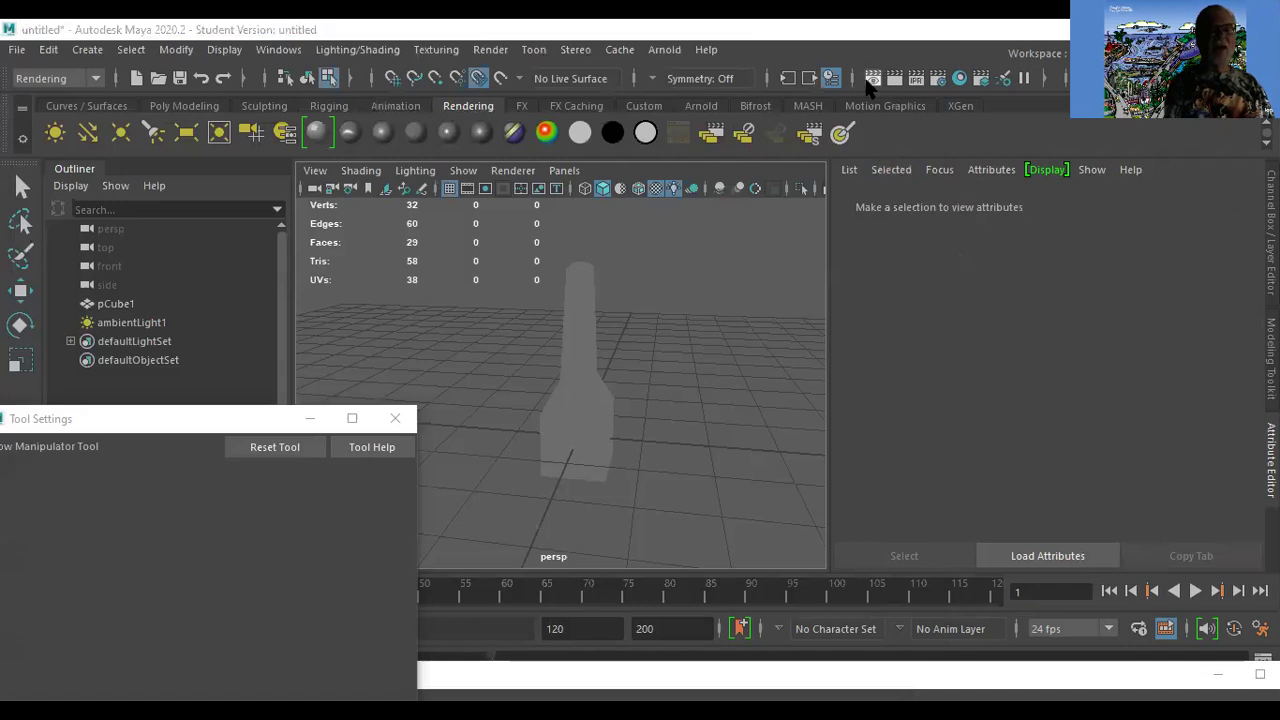
click(872, 80)
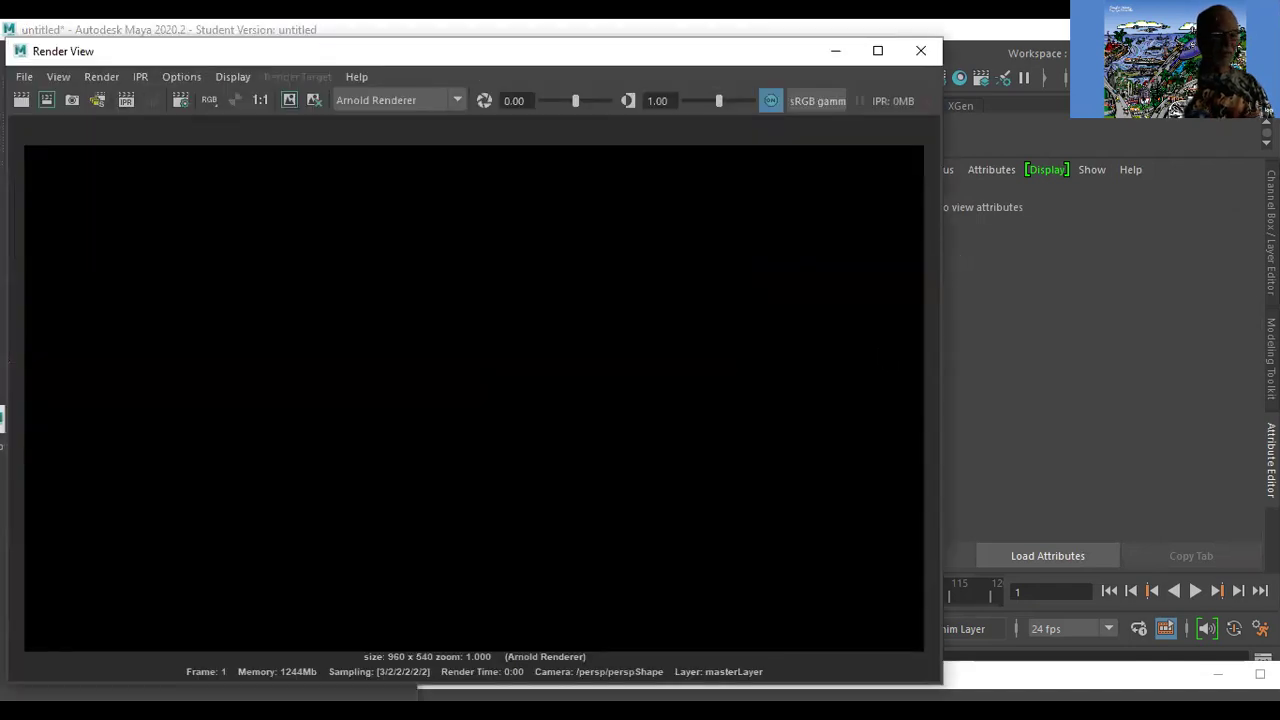
click(919, 51)
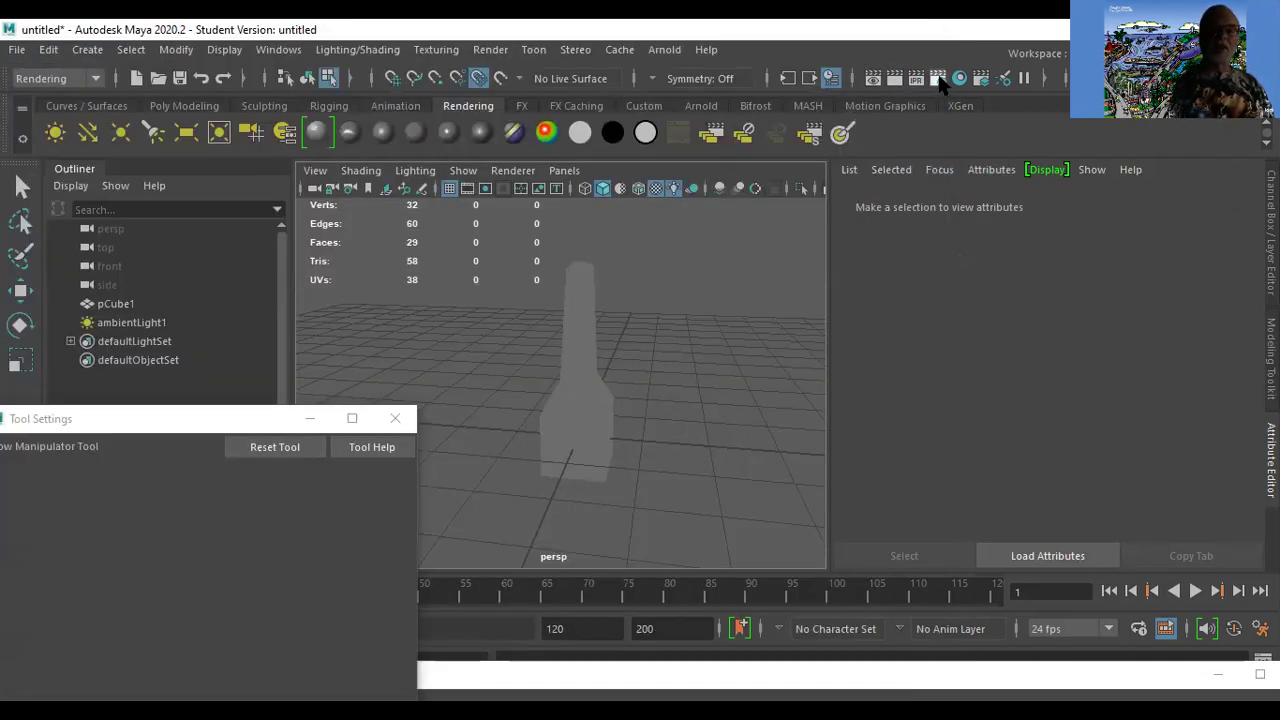
Change the renderer to Maya Hardware 2.0 in the render settings and close the settings window.
click(938, 80)
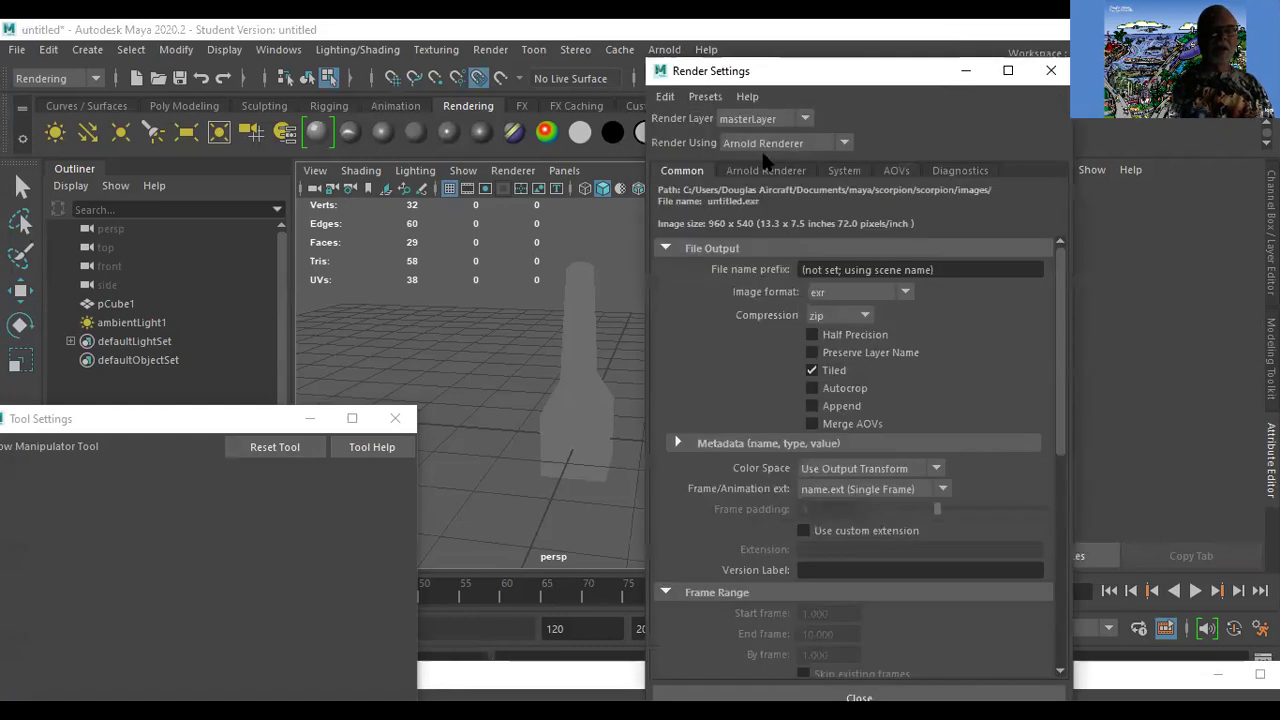
click(770, 146)
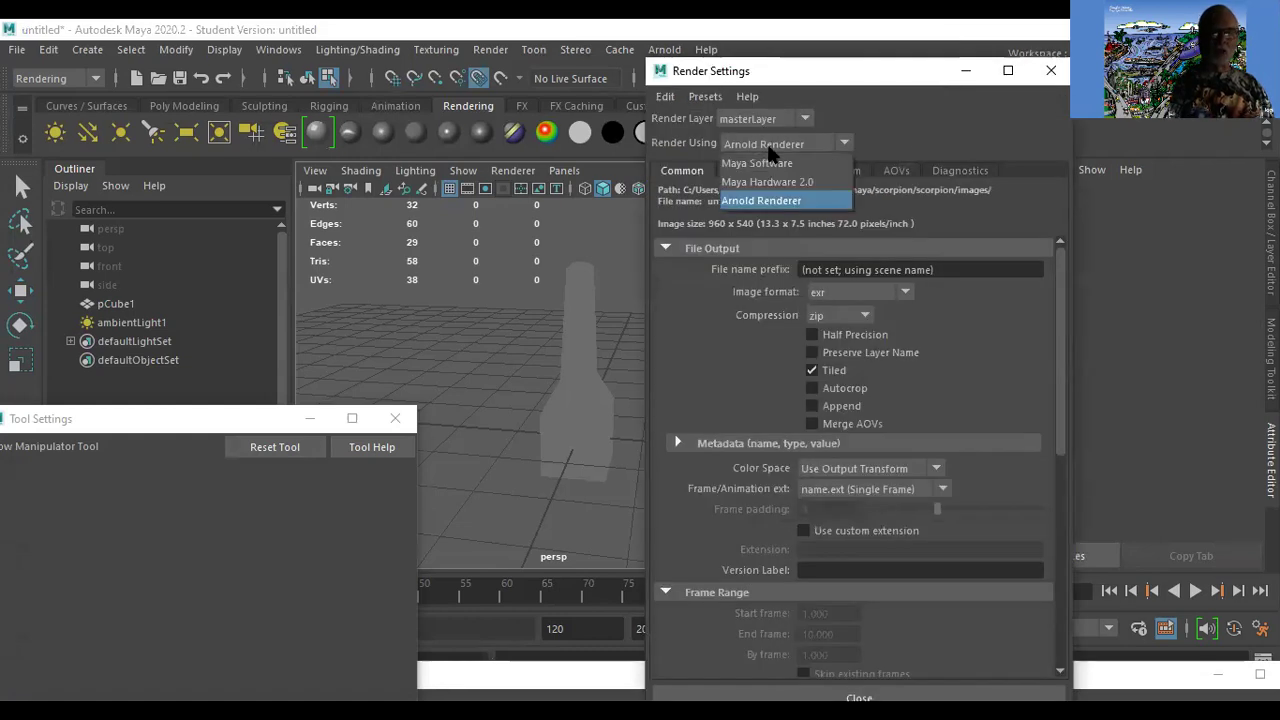
click(810, 181)
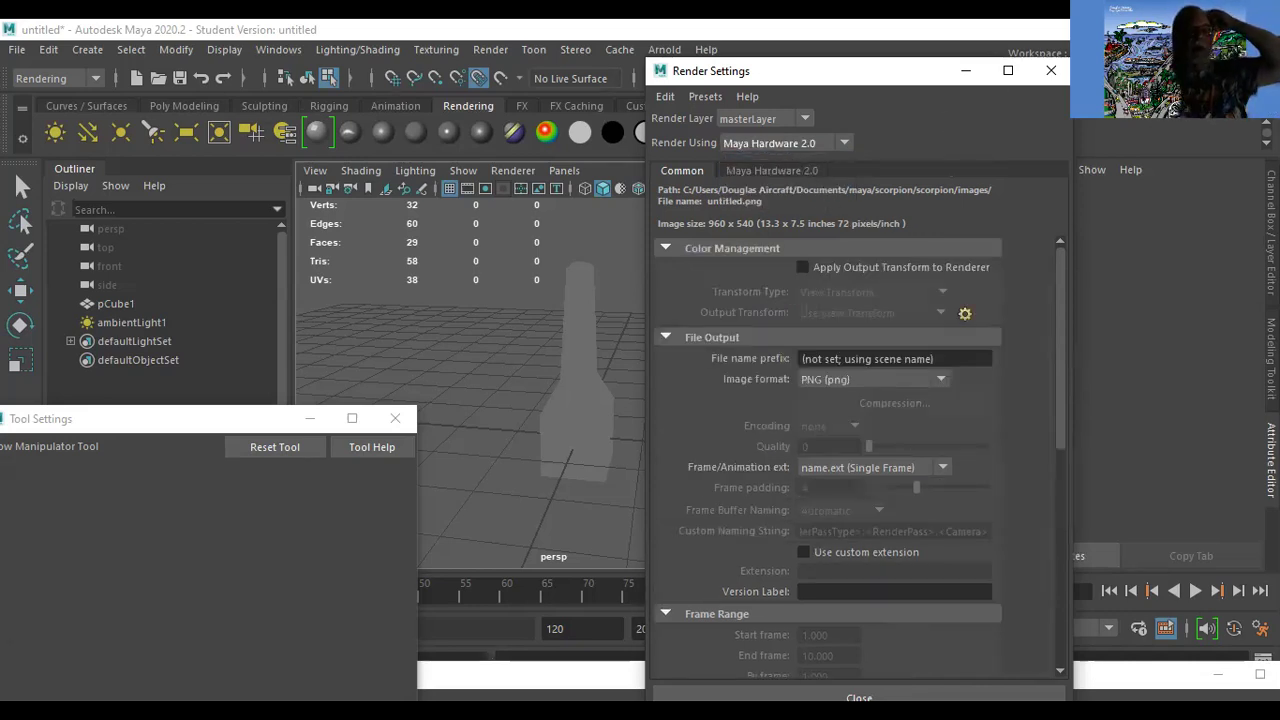
click(1051, 71)
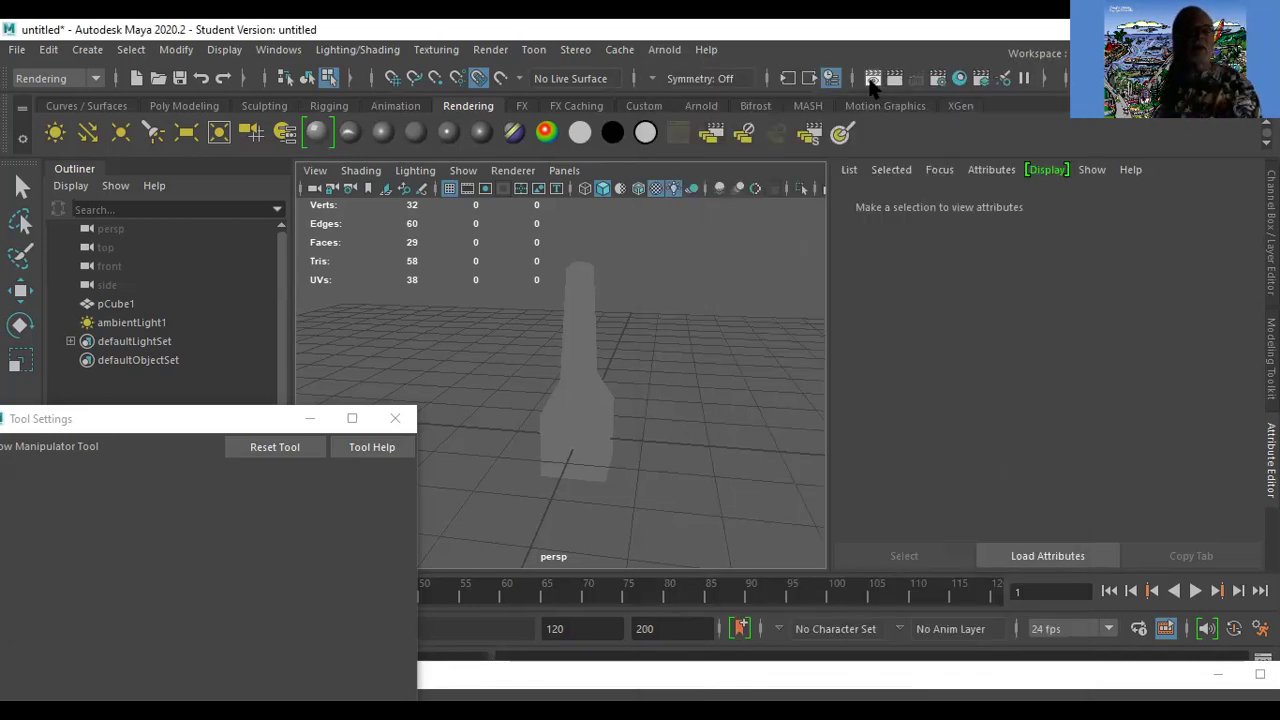
Render the current frame of the column with Maya Hardware 2.0 and close the render view.
click(872, 79)
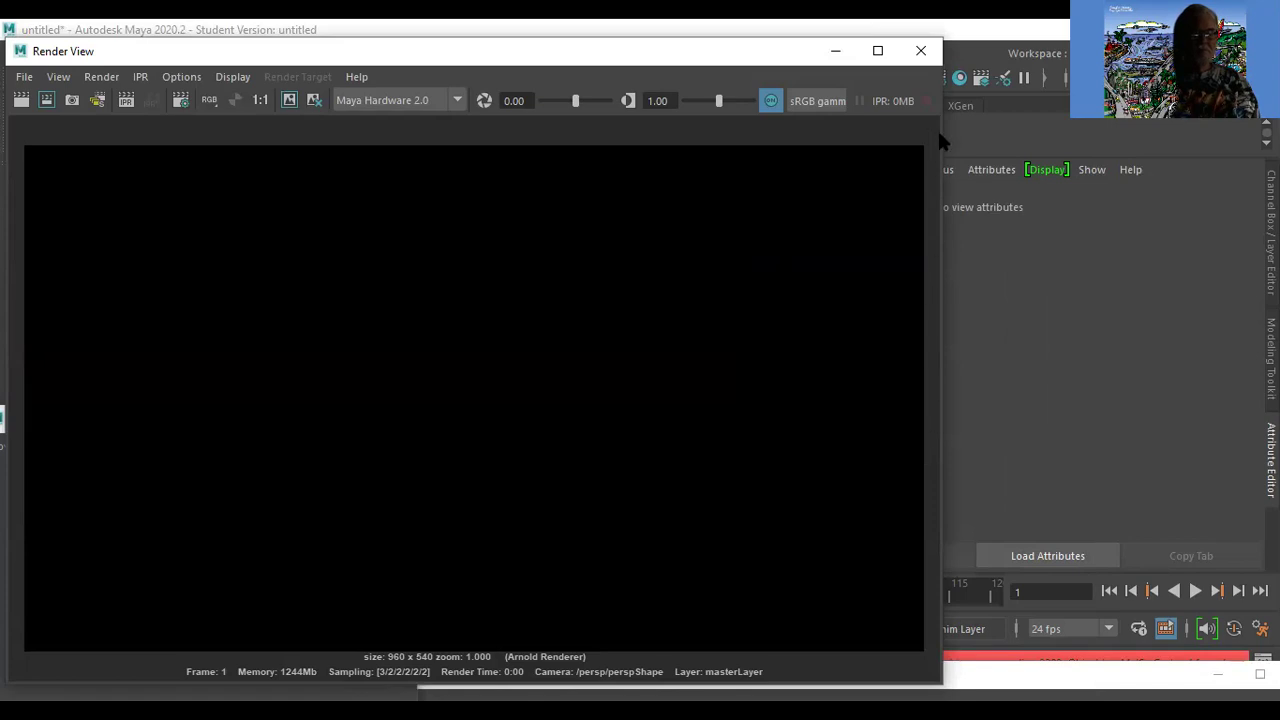
click(920, 54)
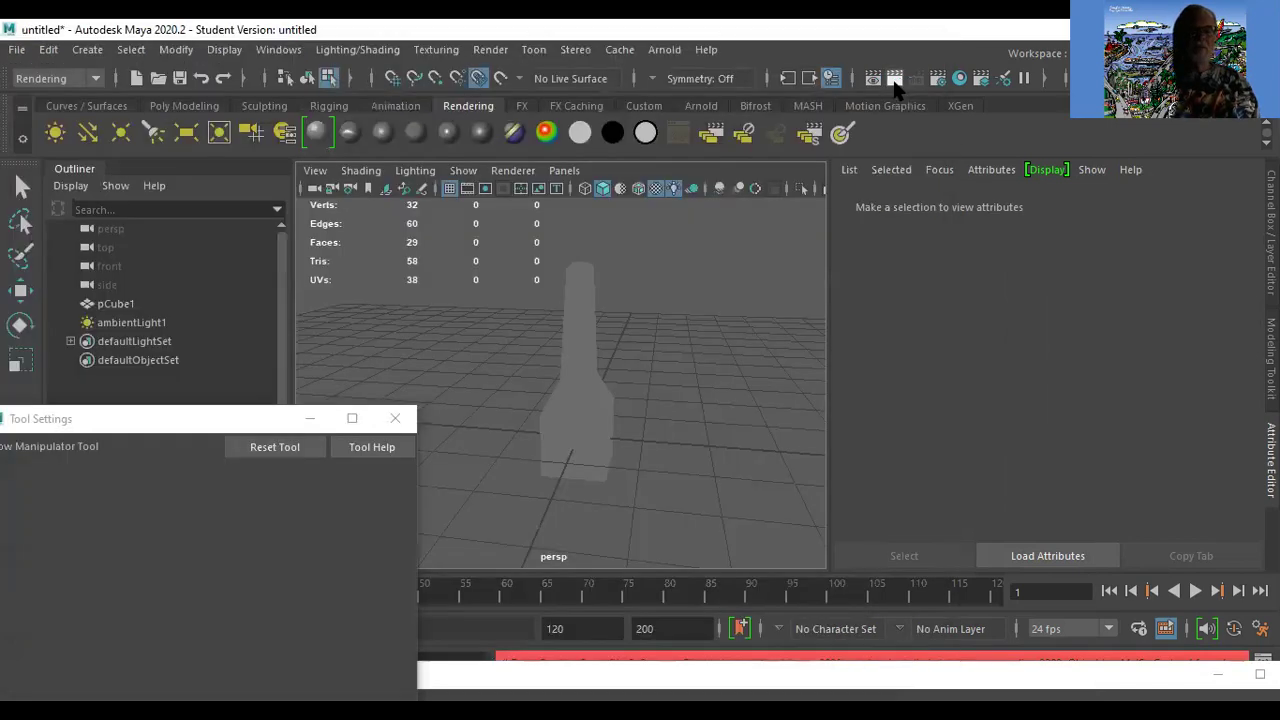
click(895, 84)
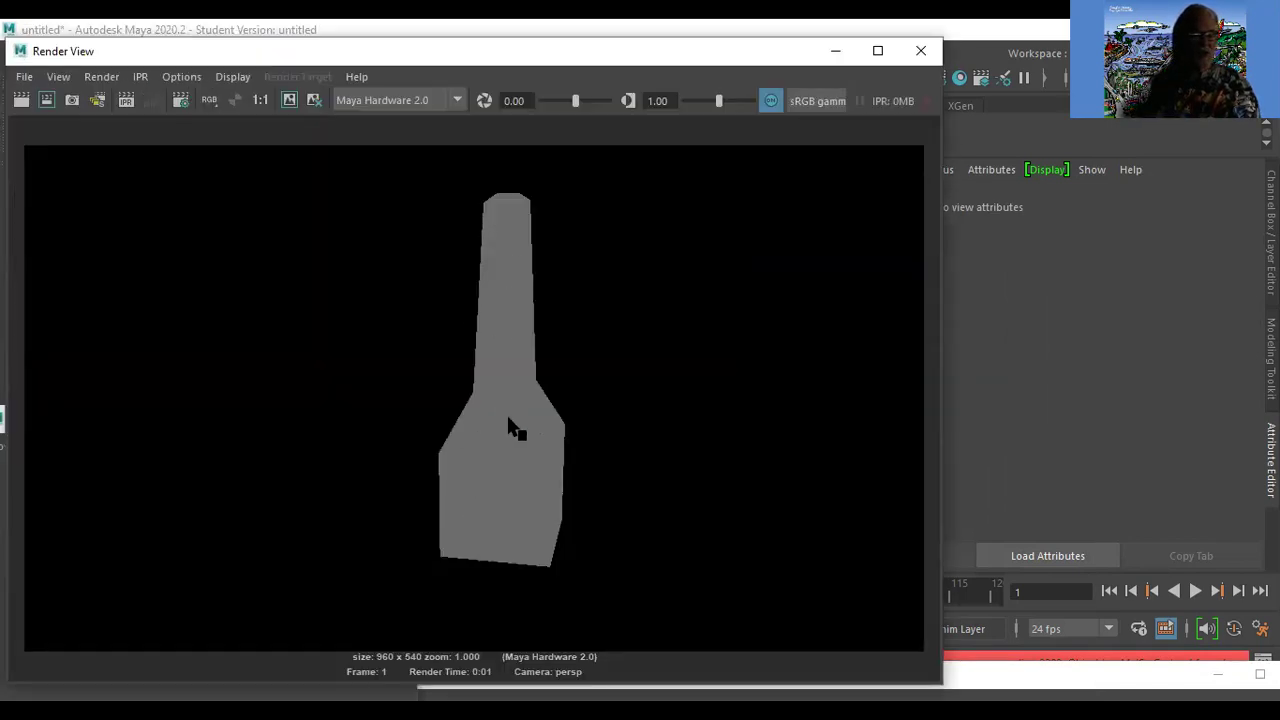
click(920, 50)
Add a directional light, move its aim point to the ground in front of the column, and scale up the light's icon.
click(90, 132)
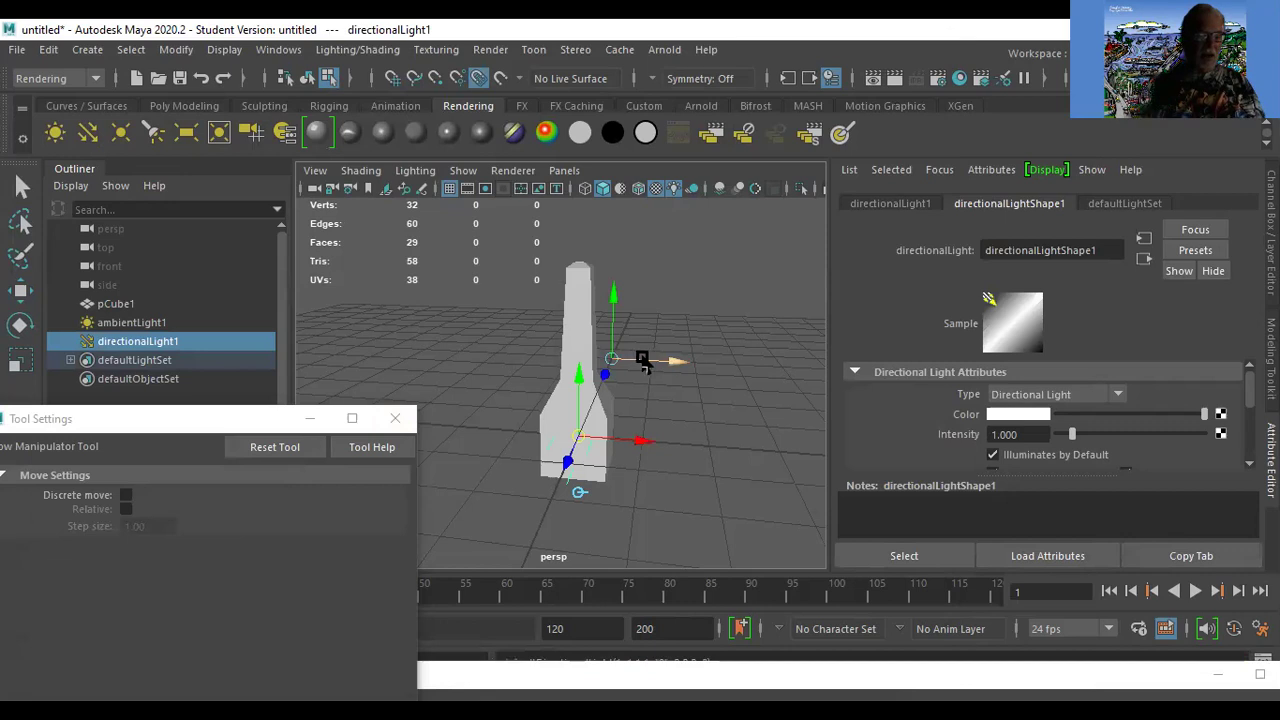
drag(614, 362, 680, 498)
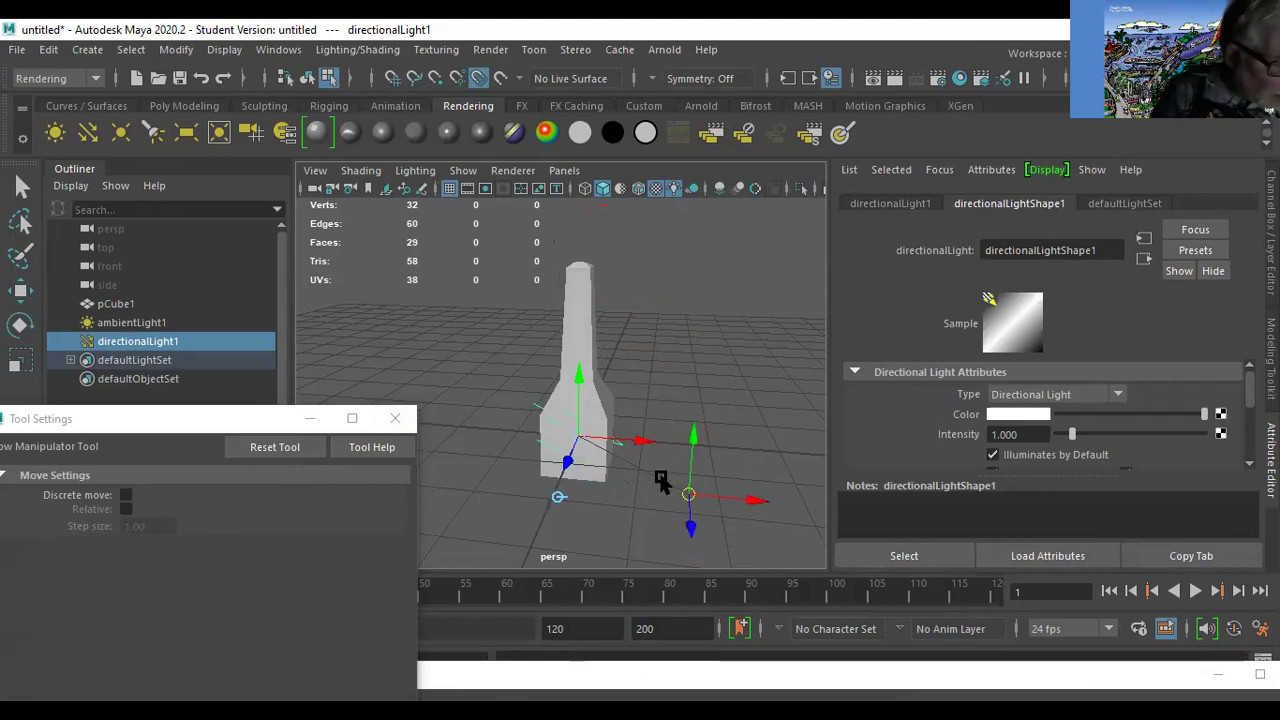
key(r)
drag(579, 435, 723, 486)
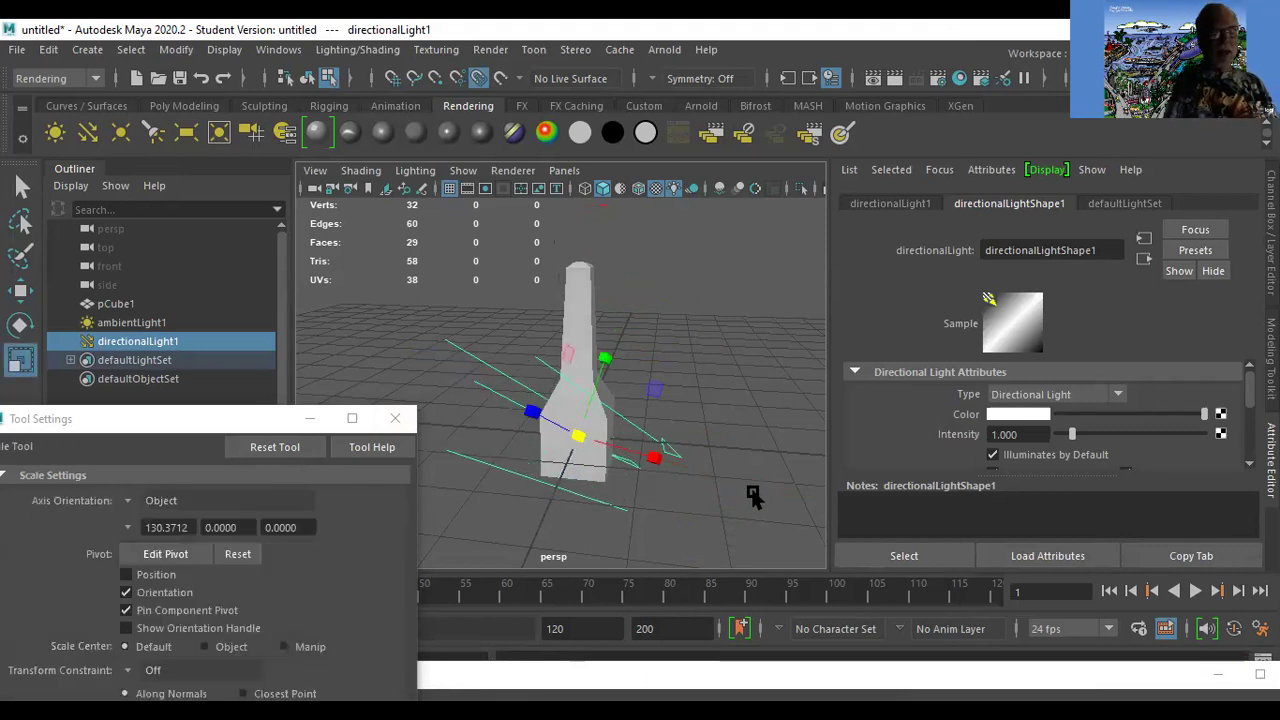
Deselect the directional light and compare the column in the Use All Lights and textured display modes.
key(7)
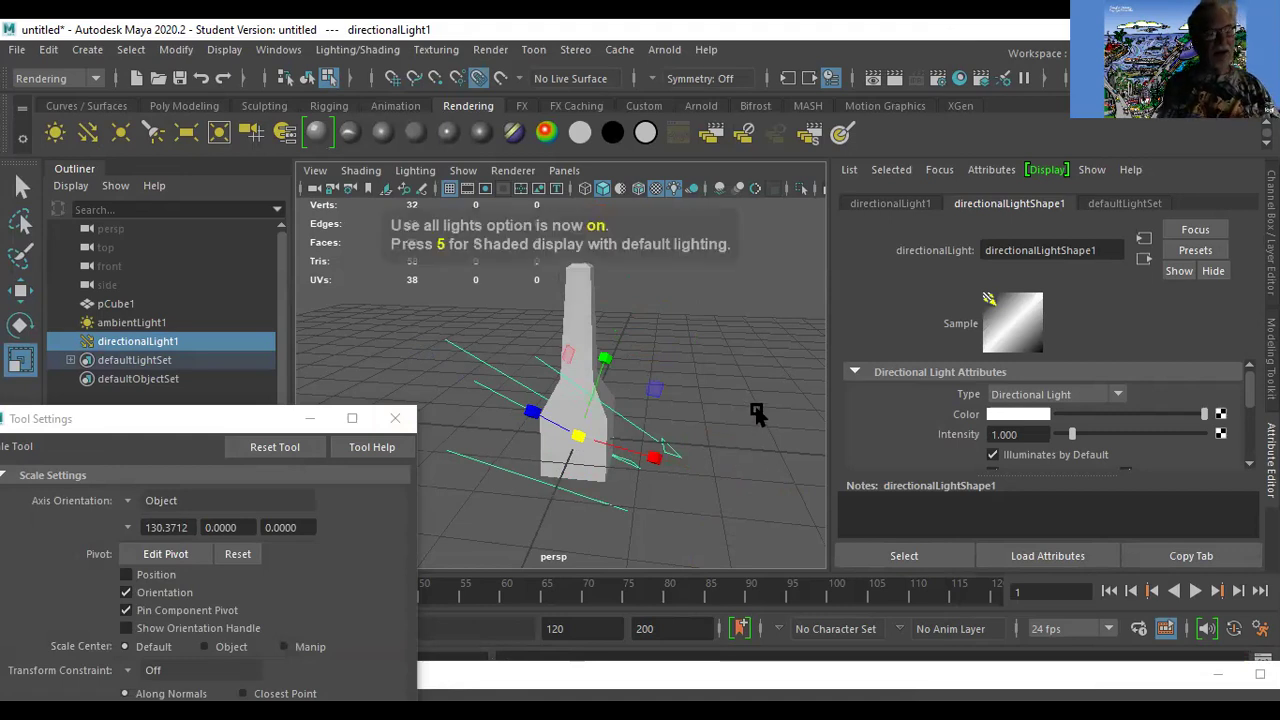
click(753, 411)
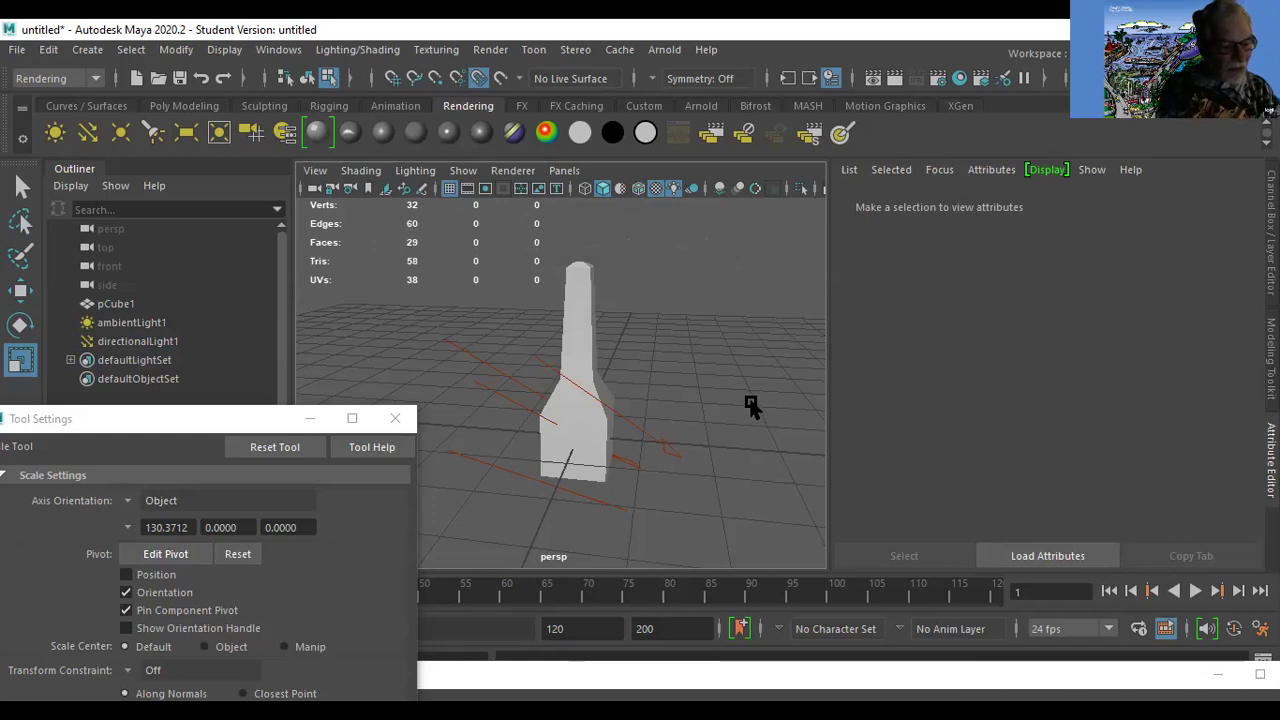
key(7)
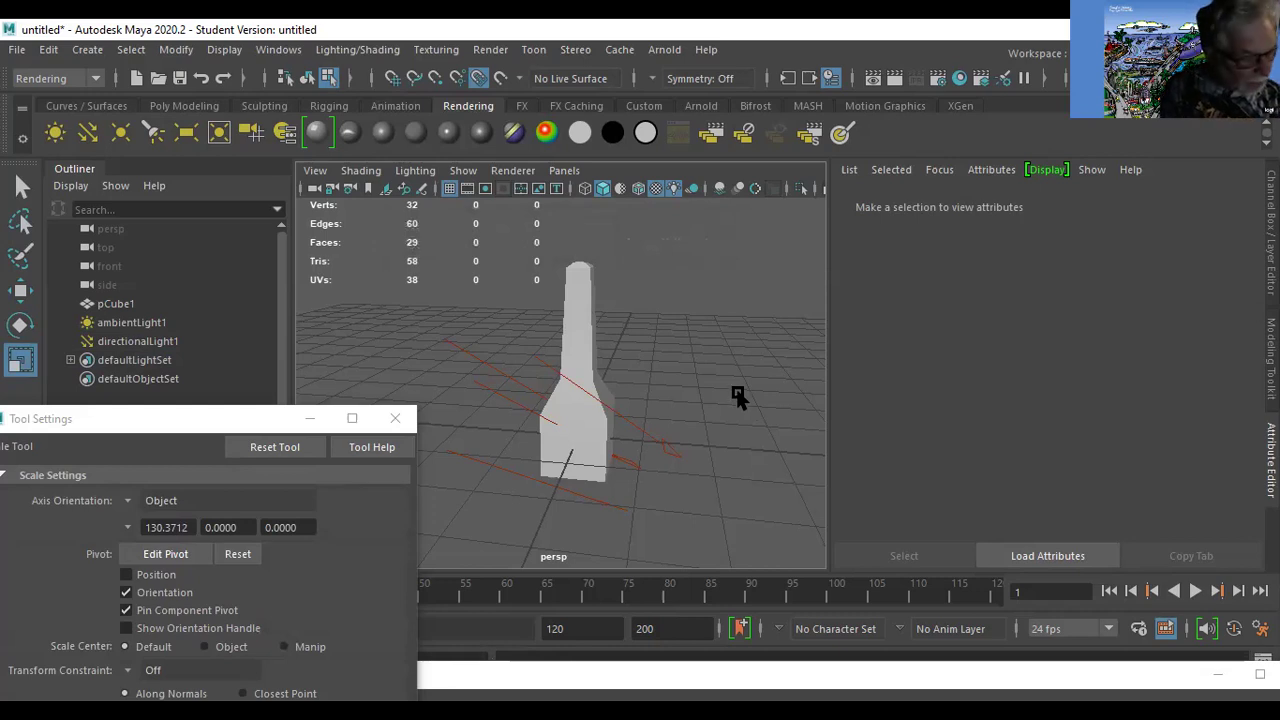
key(7)
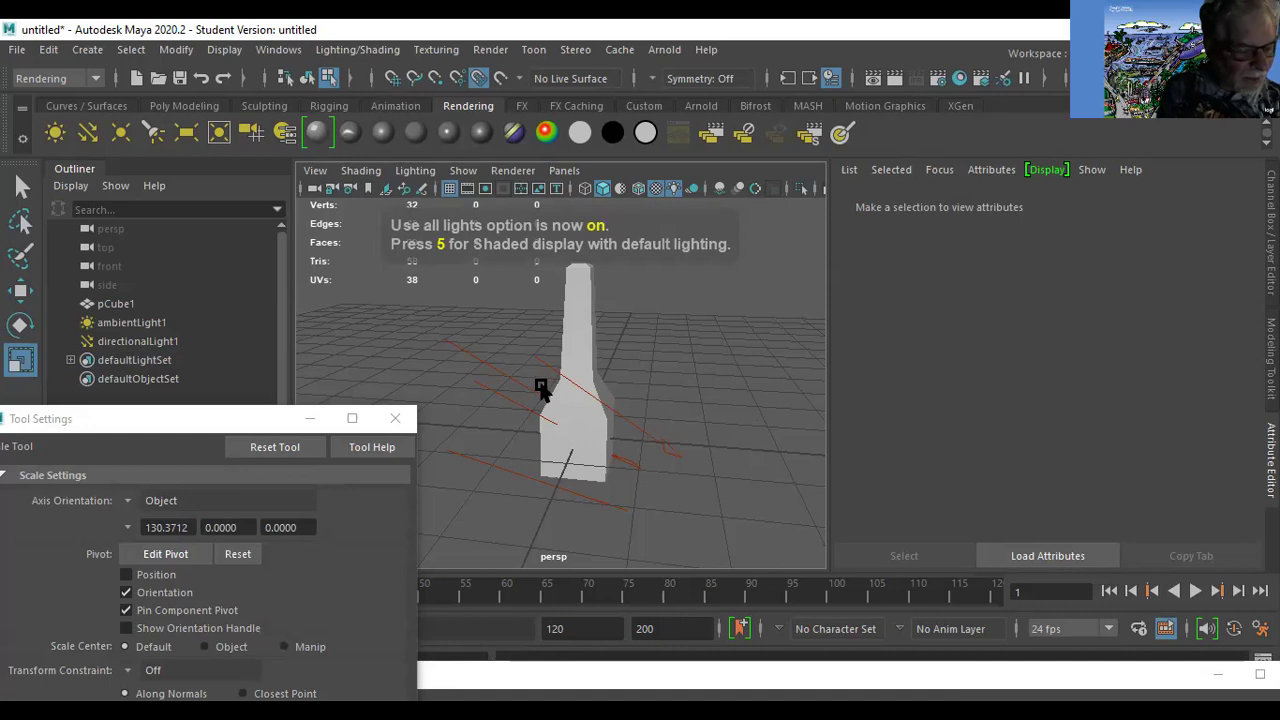
key(6)
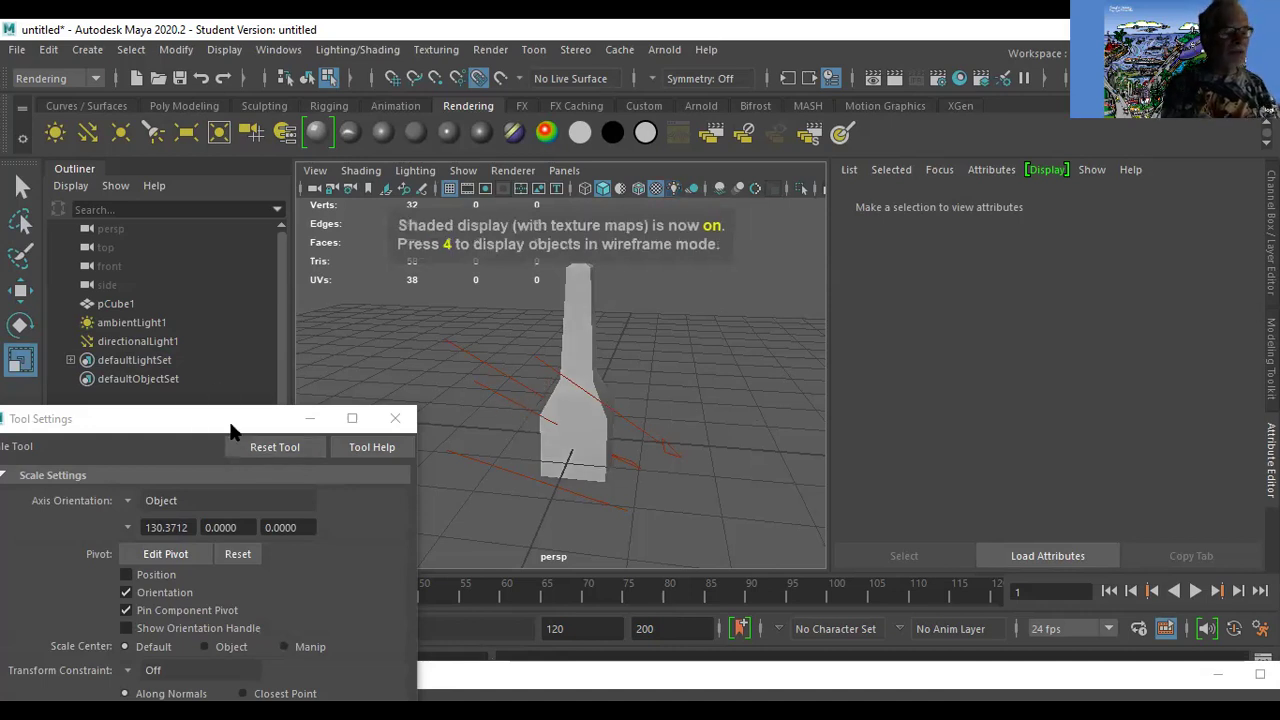
Close the tool settings window, activate the Select tool and switch the viewport to shaded display.
drag(240, 418, 353, 333)
click(524, 334)
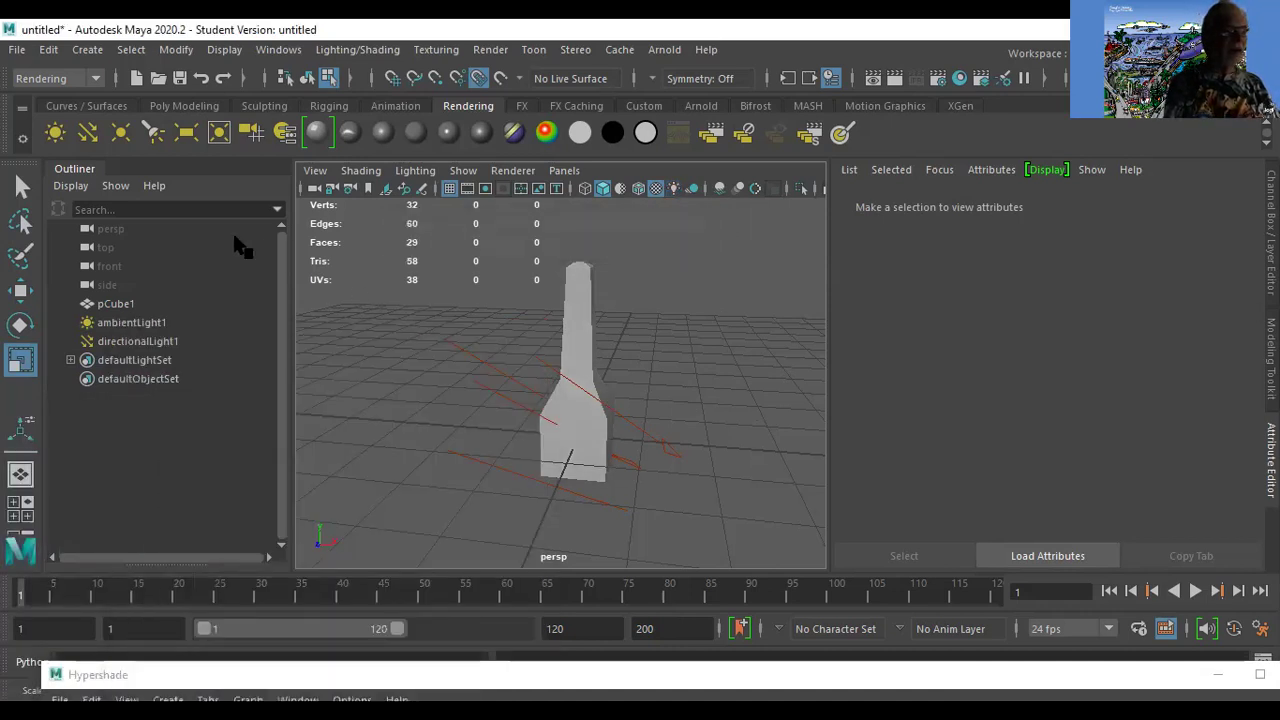
click(22, 187)
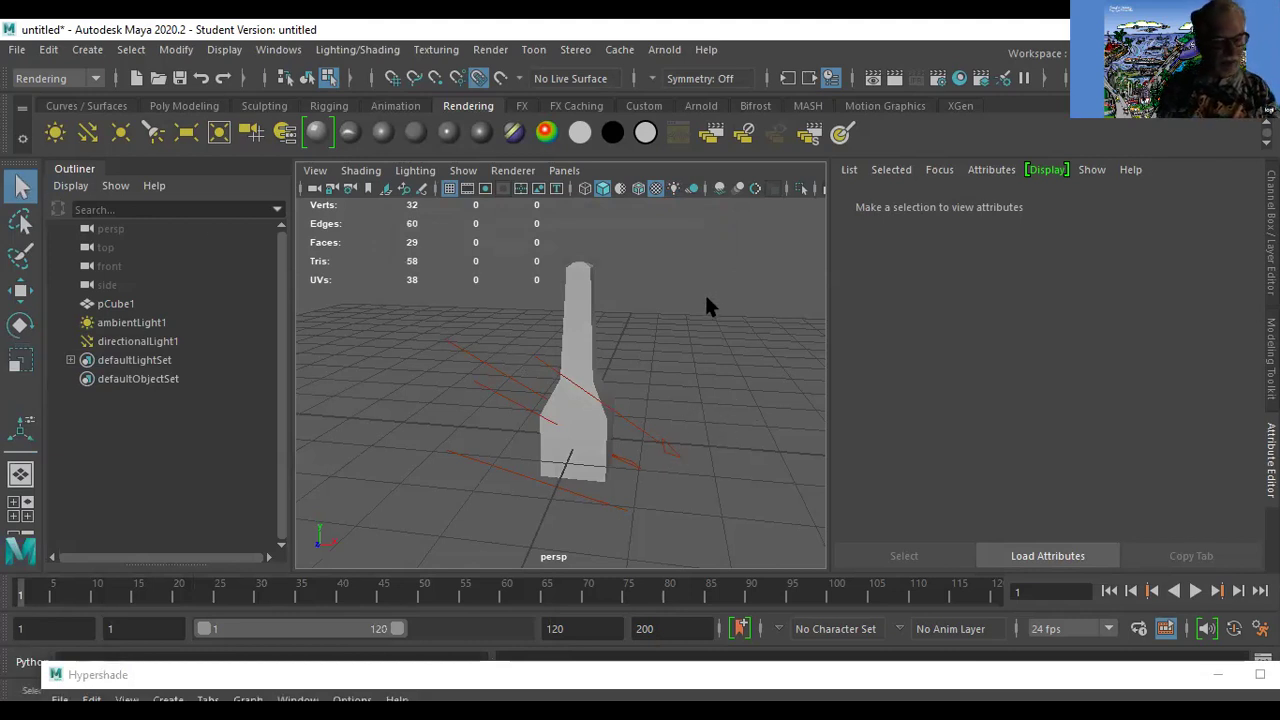
key(5)
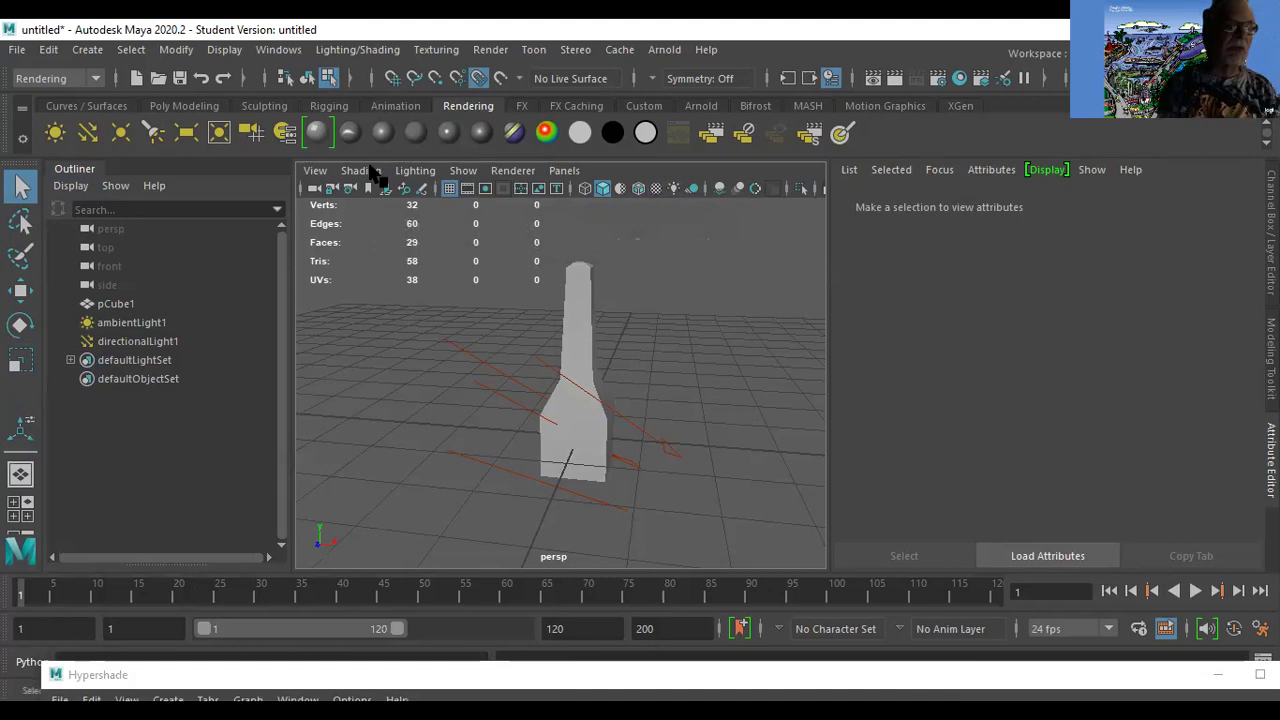
Examine the current project's location and folder assignments in the project window and close it unchanged.
click(16, 49)
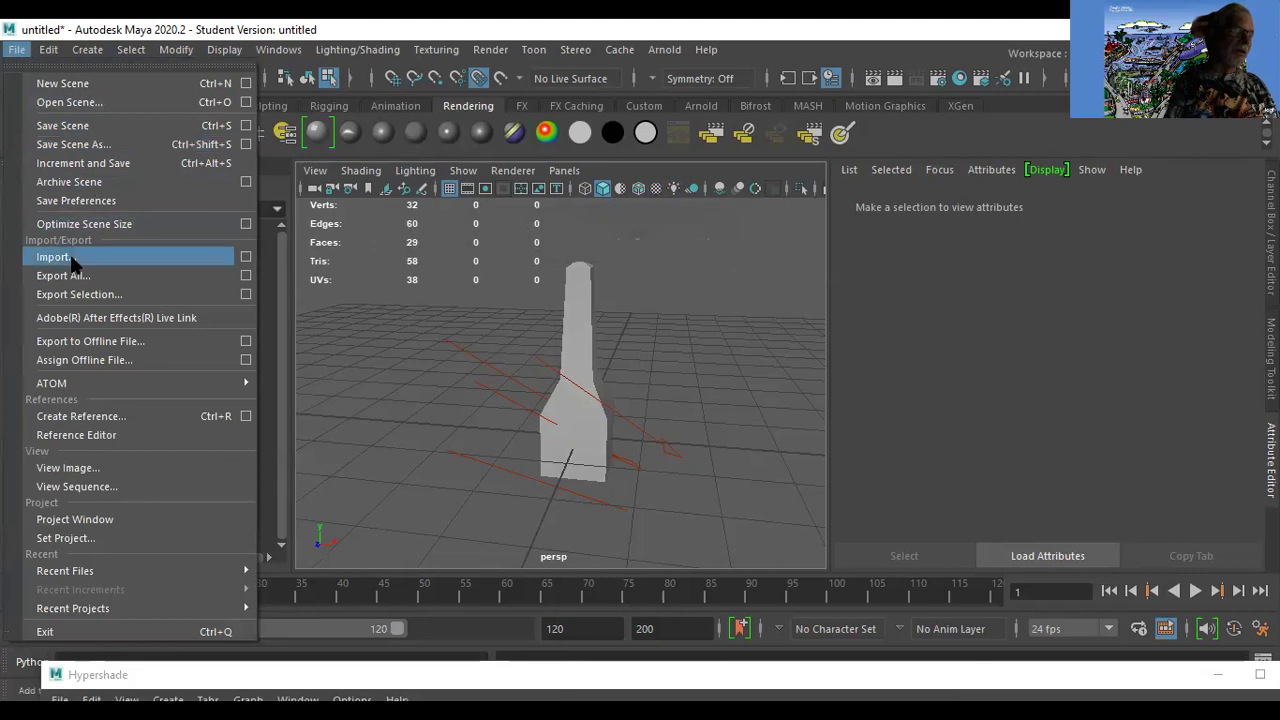
click(94, 519)
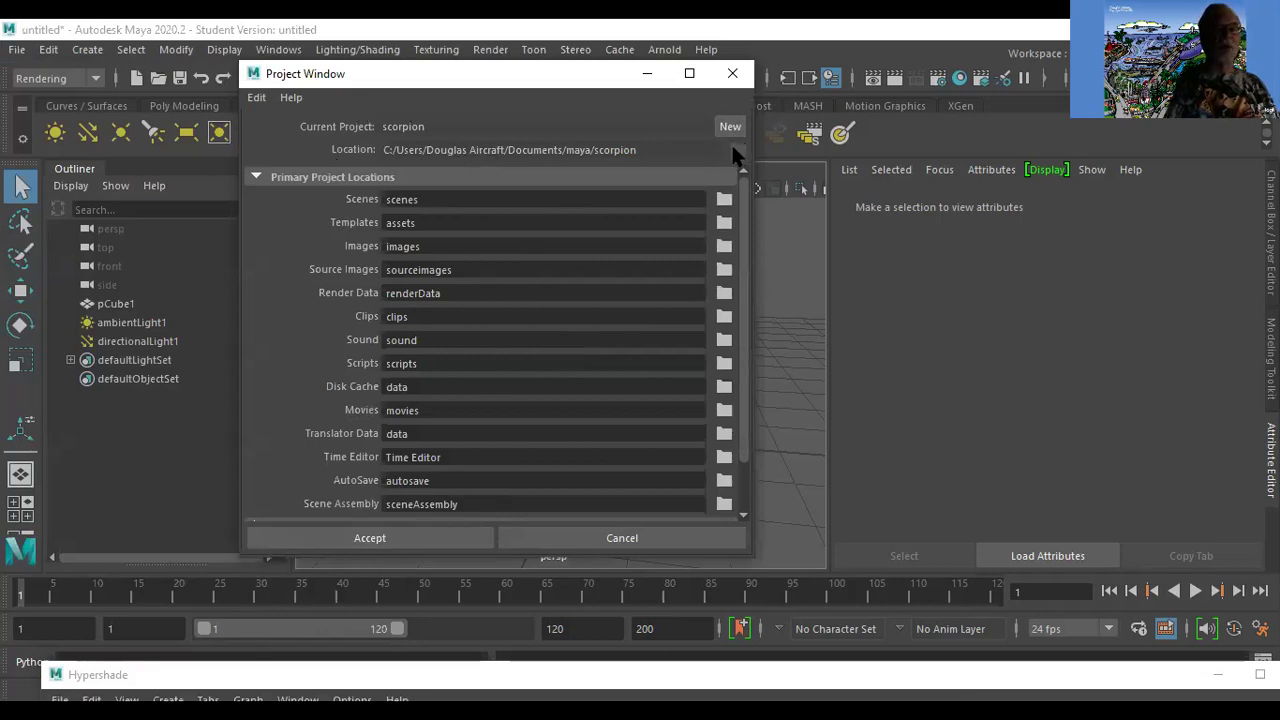
click(732, 73)
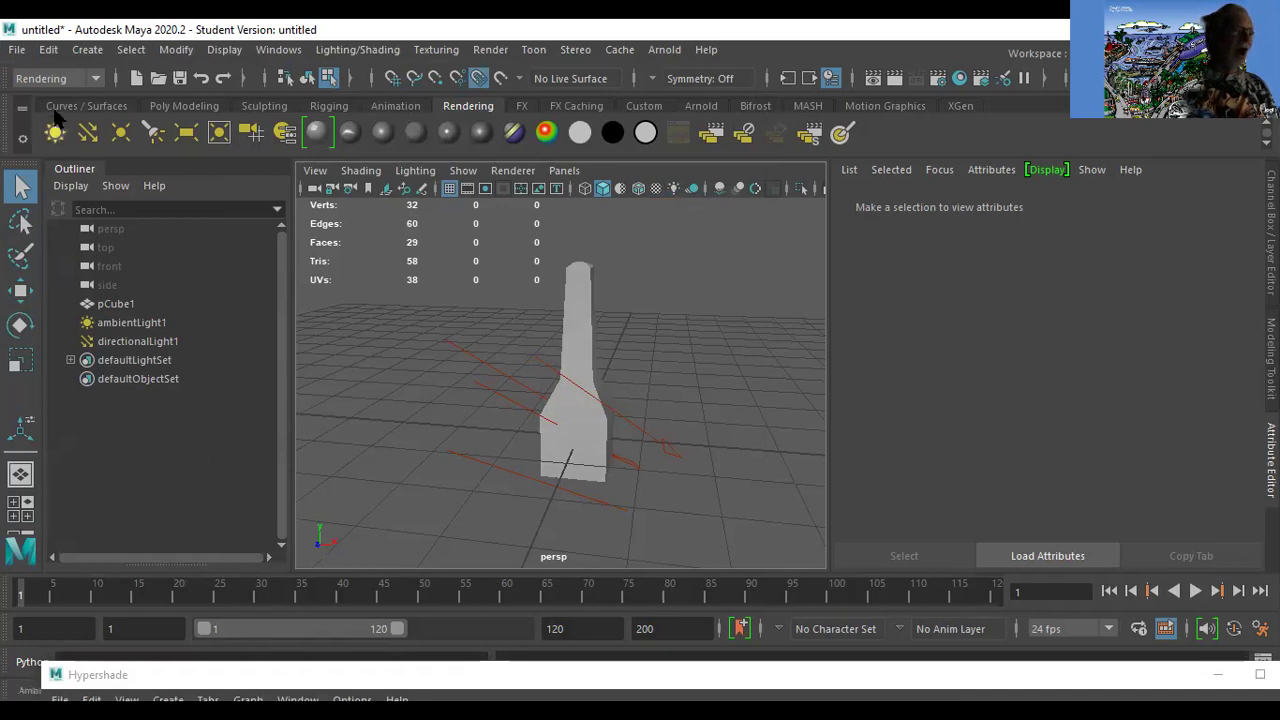
Set the current project to the "joe blimp" folder inside the maya documents directory.
click(17, 49)
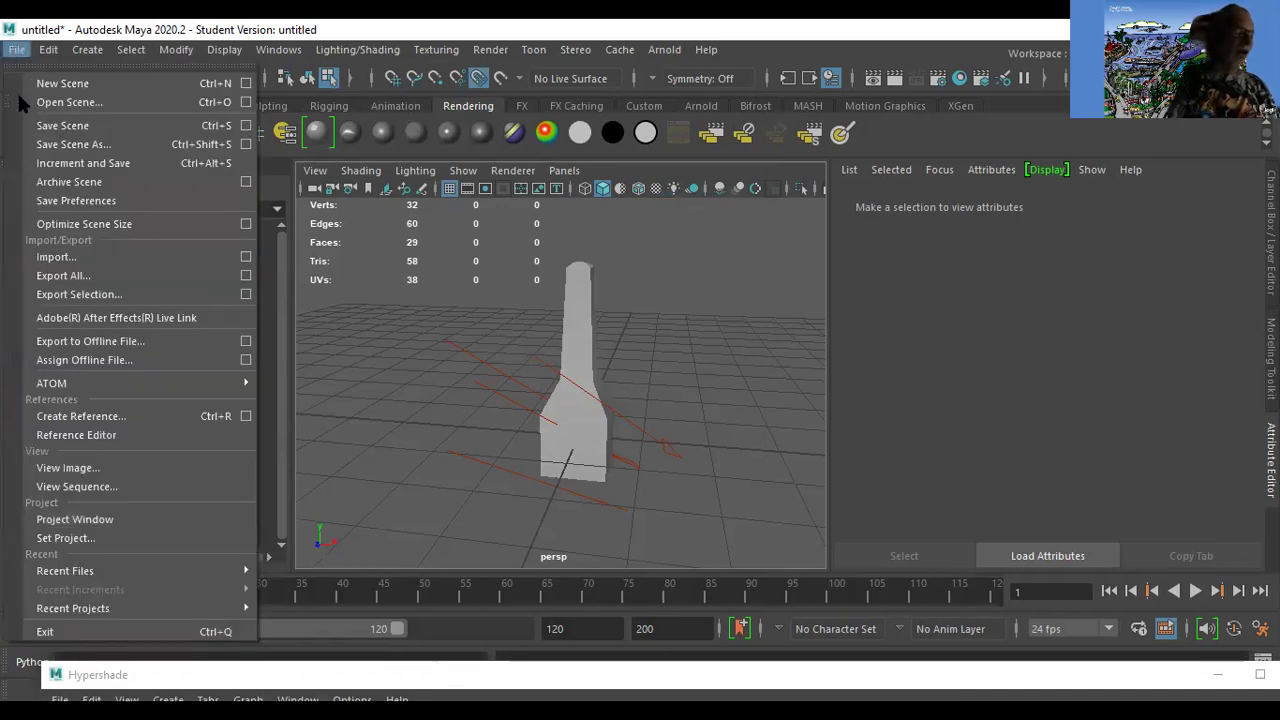
click(74, 540)
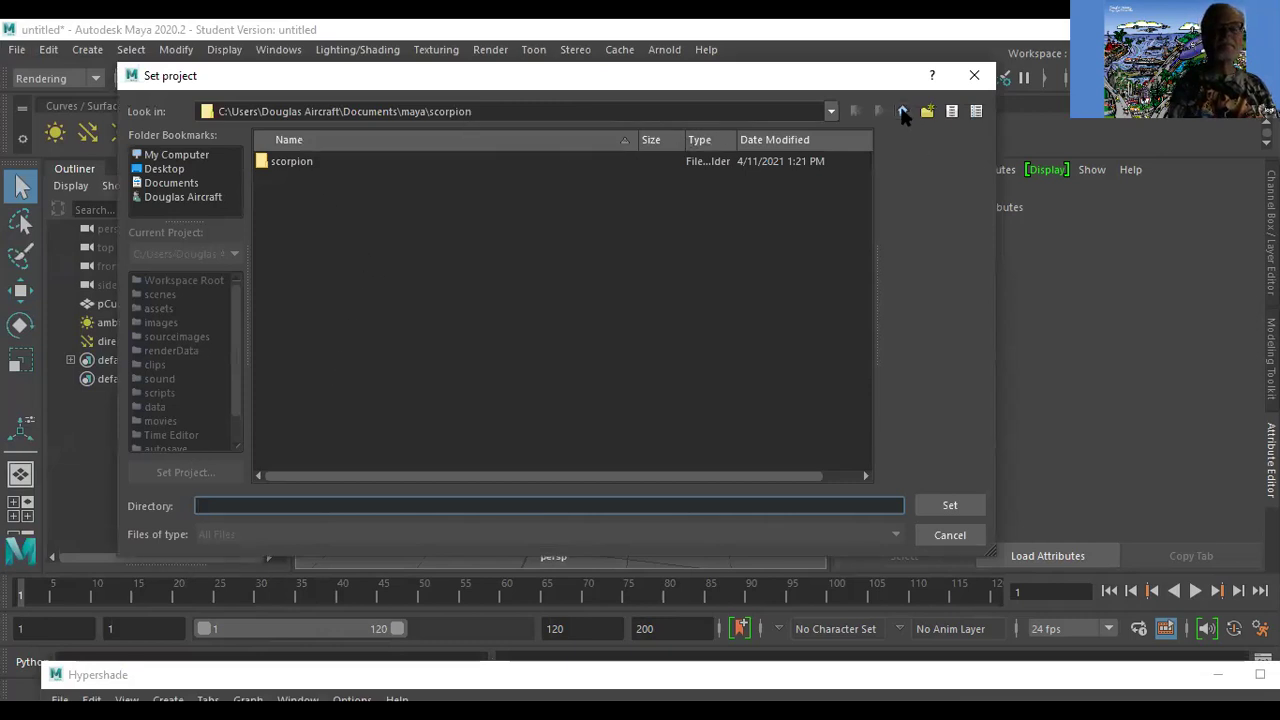
click(902, 111)
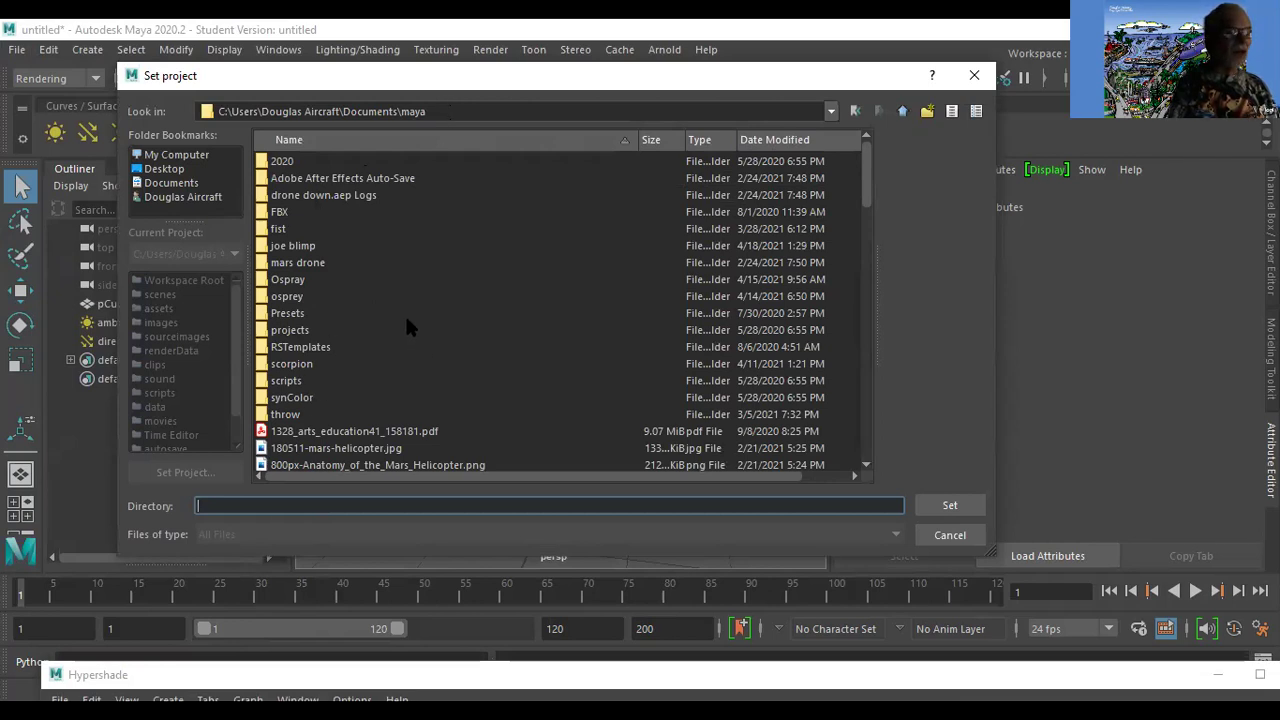
click(314, 244)
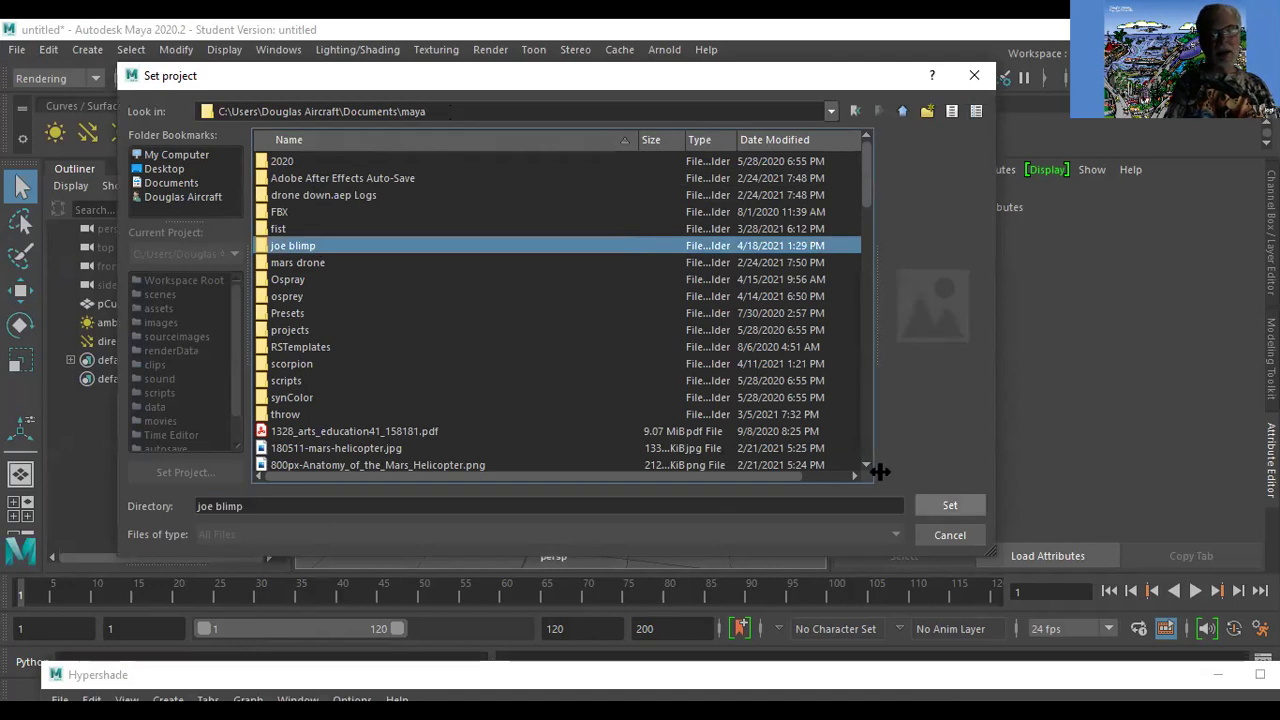
double_click(262, 246)
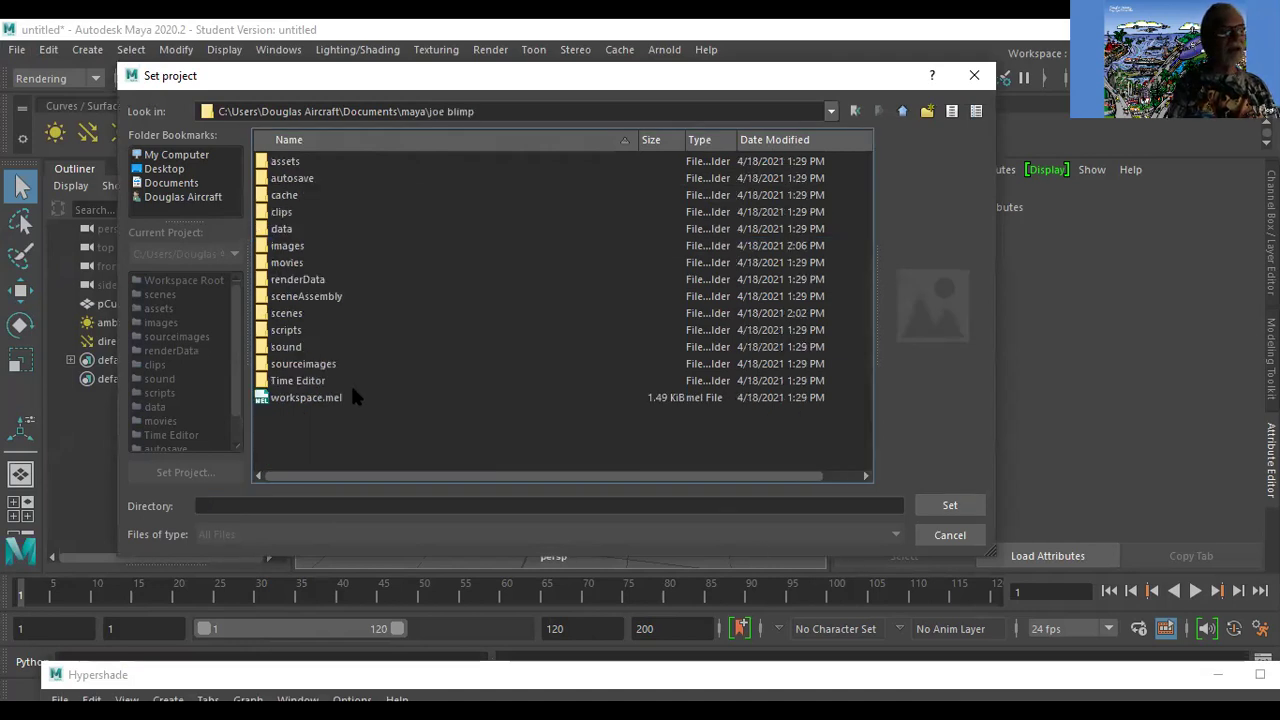
click(903, 112)
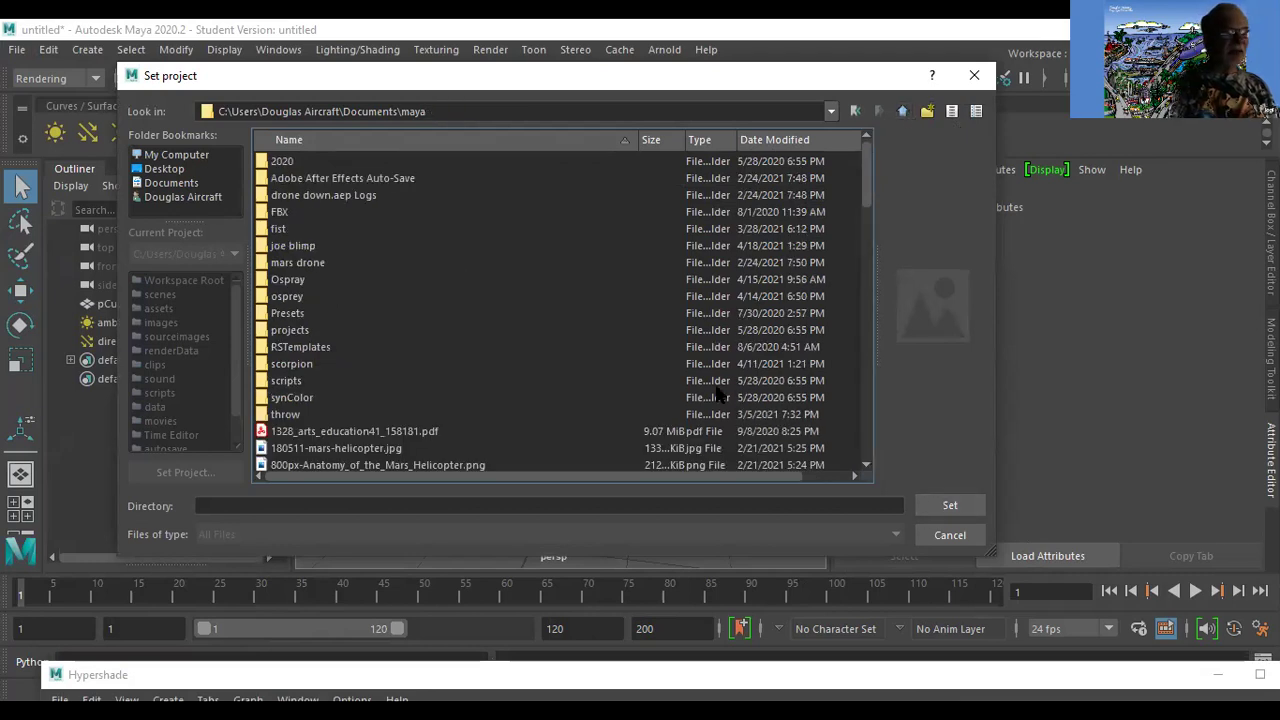
click(300, 246)
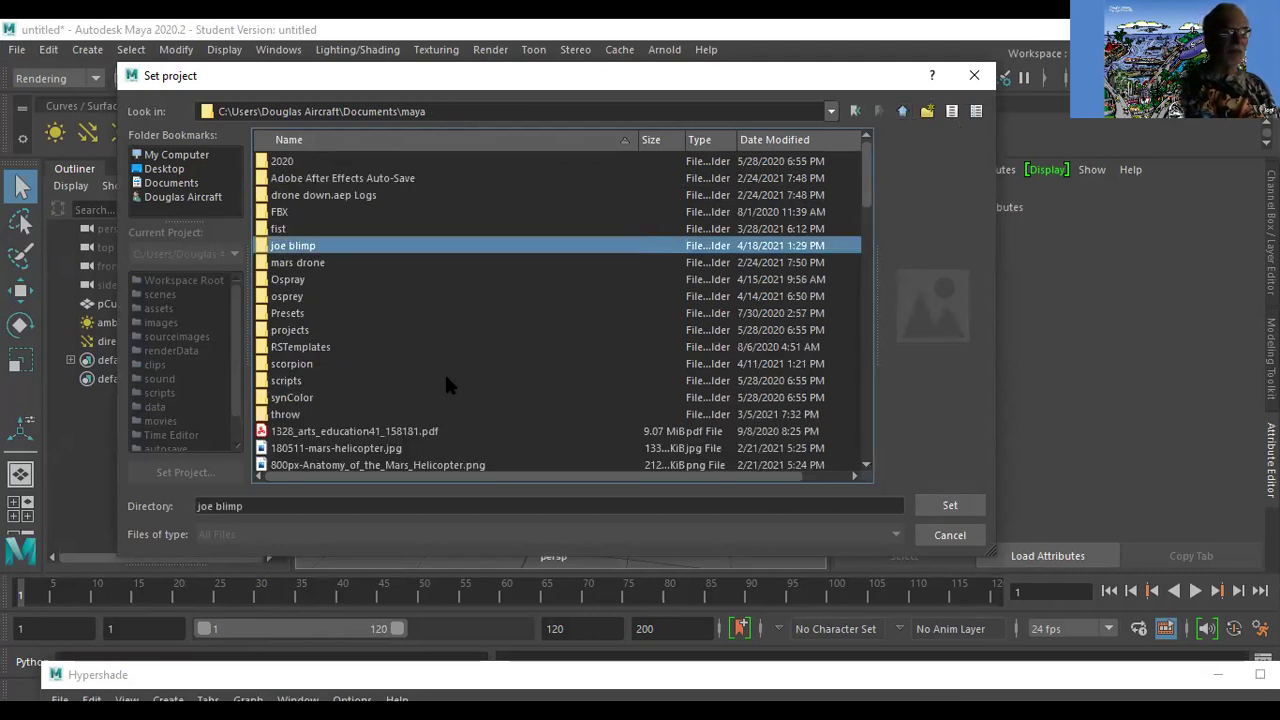
click(943, 507)
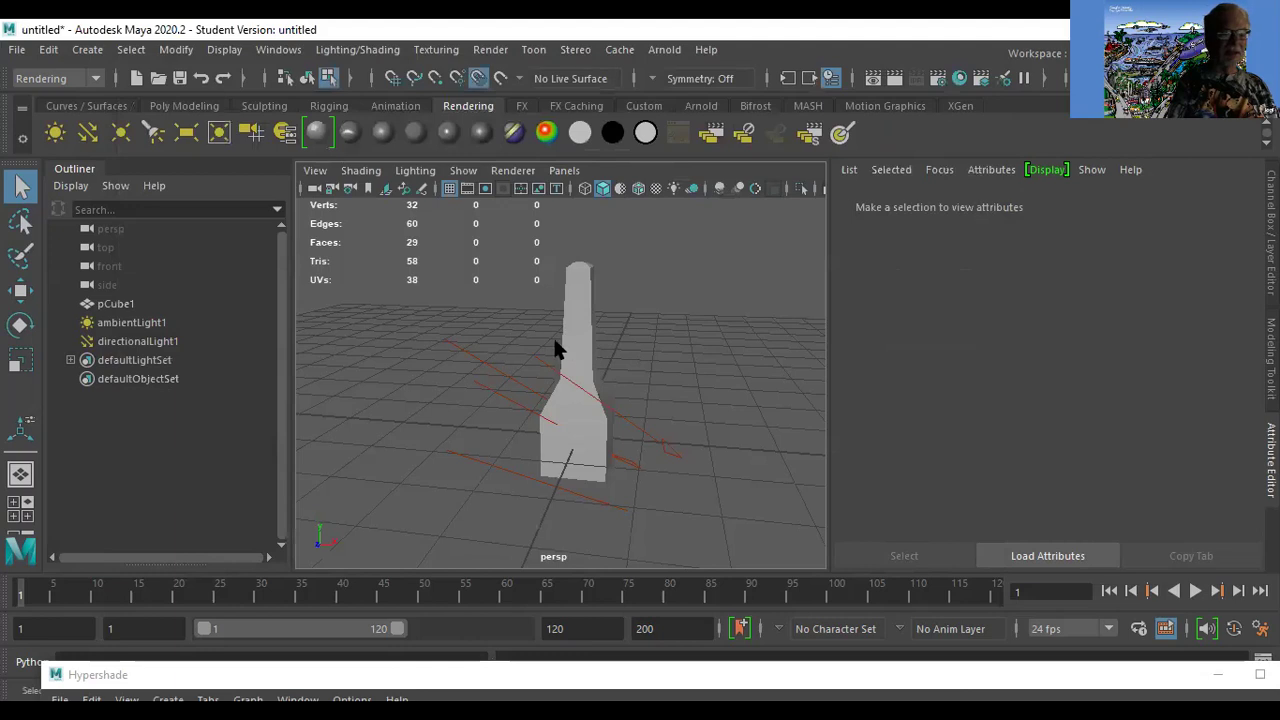
Save the scene as "chim" in Maya ASCII format in the project's scenes folder, accepting the student version notice.
click(14, 52)
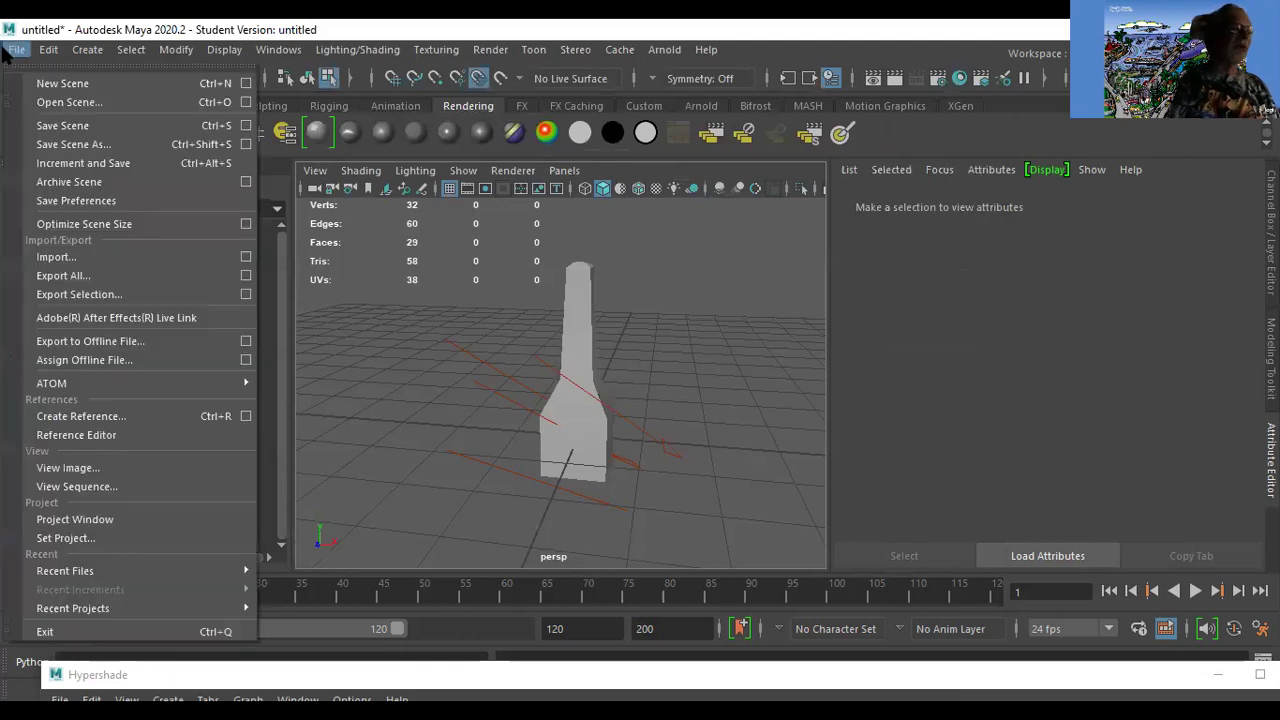
click(99, 140)
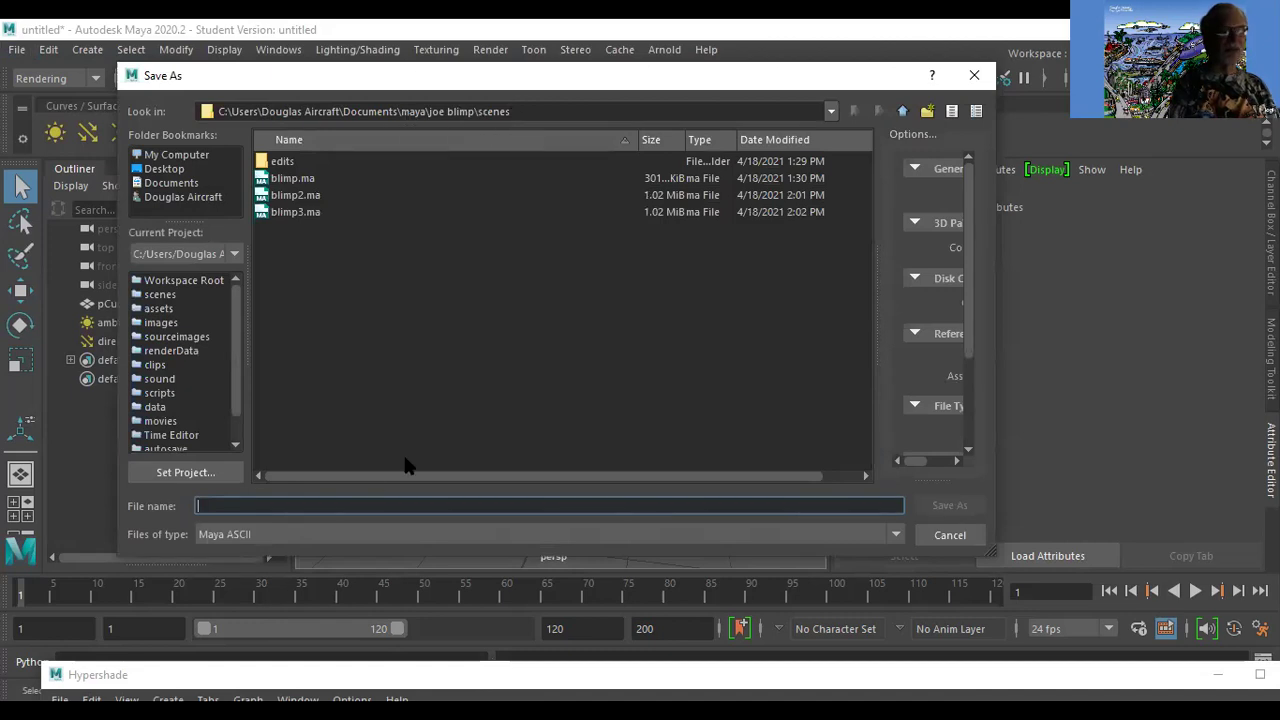
text(c)
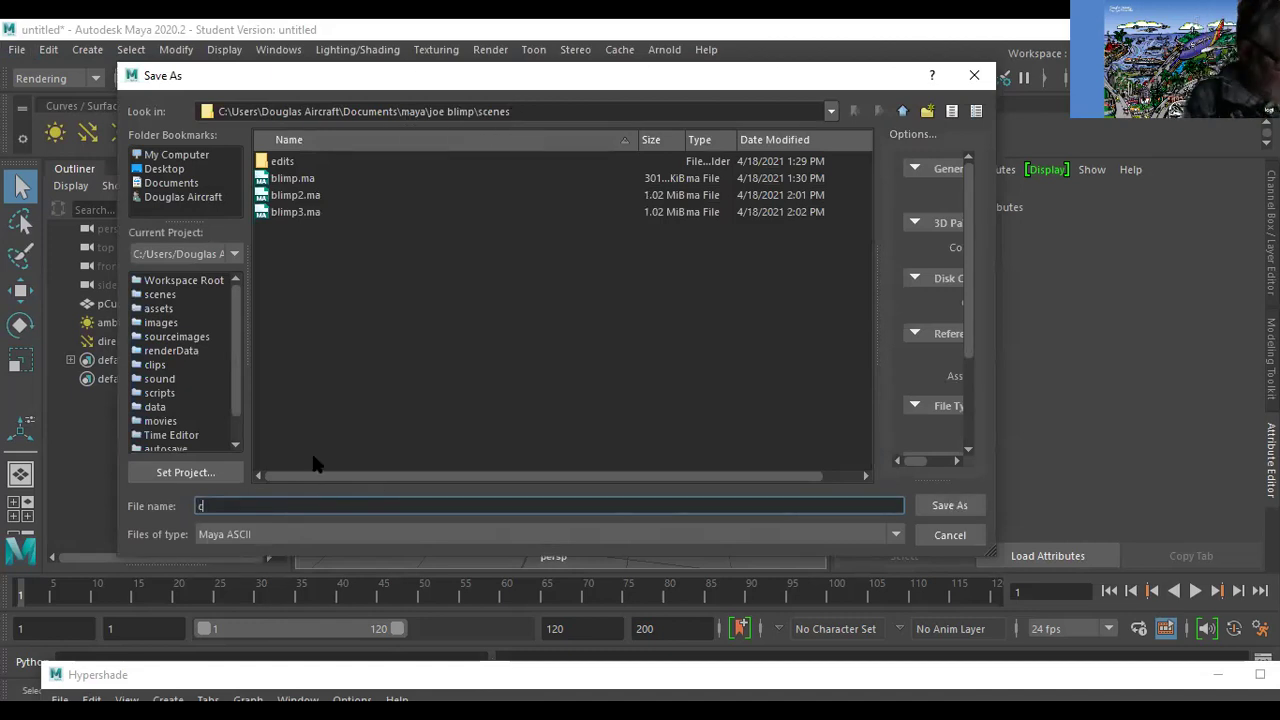
text(him)
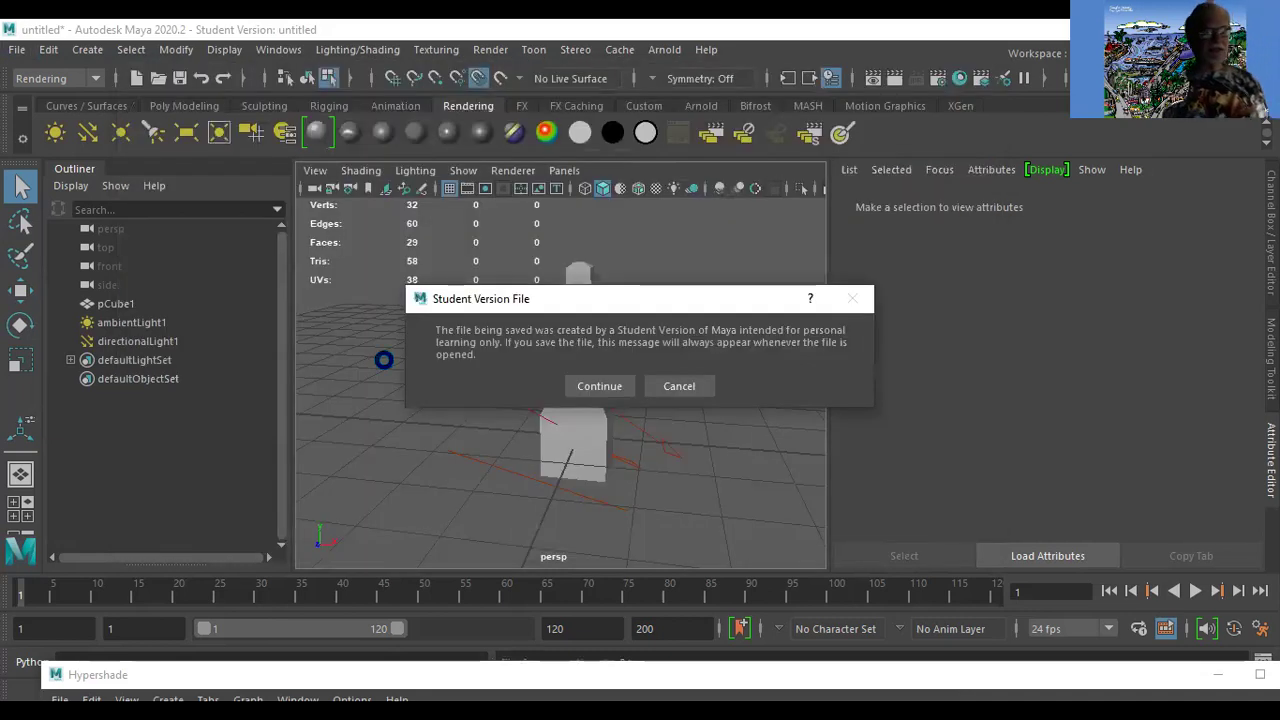
click(600, 386)
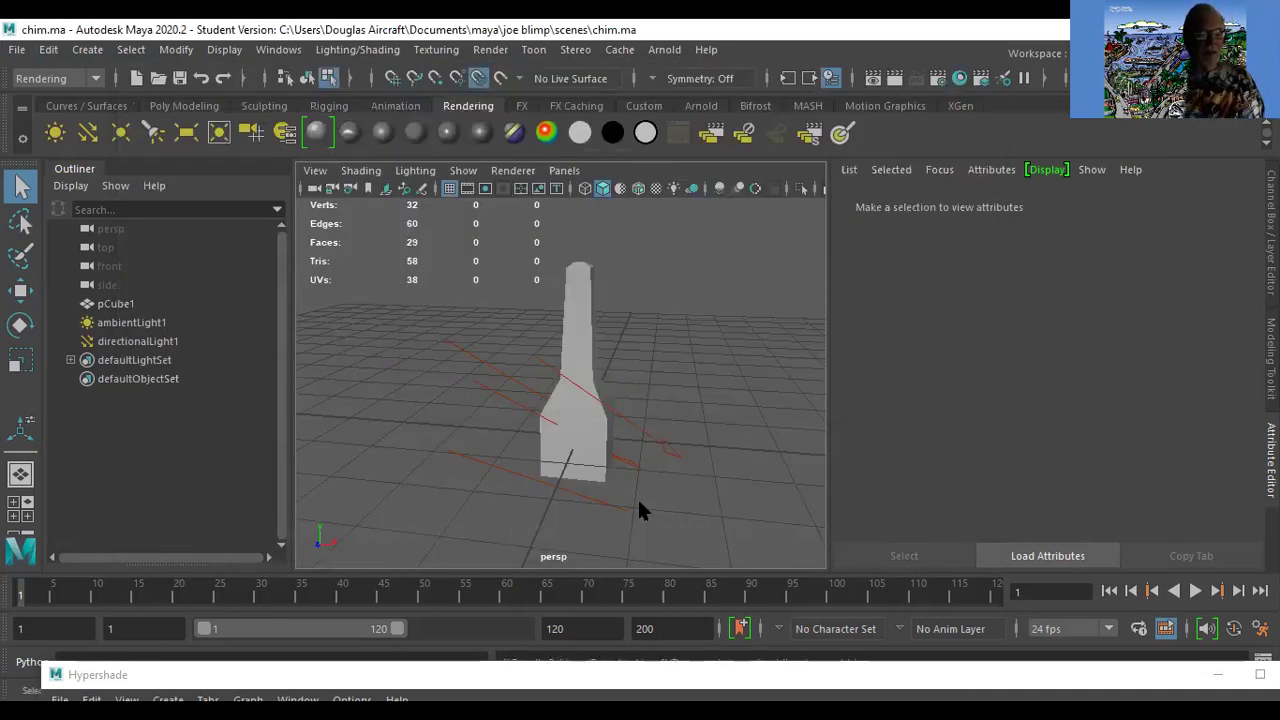
Select the column and switch the viewport to wireframe display.
click(571, 440)
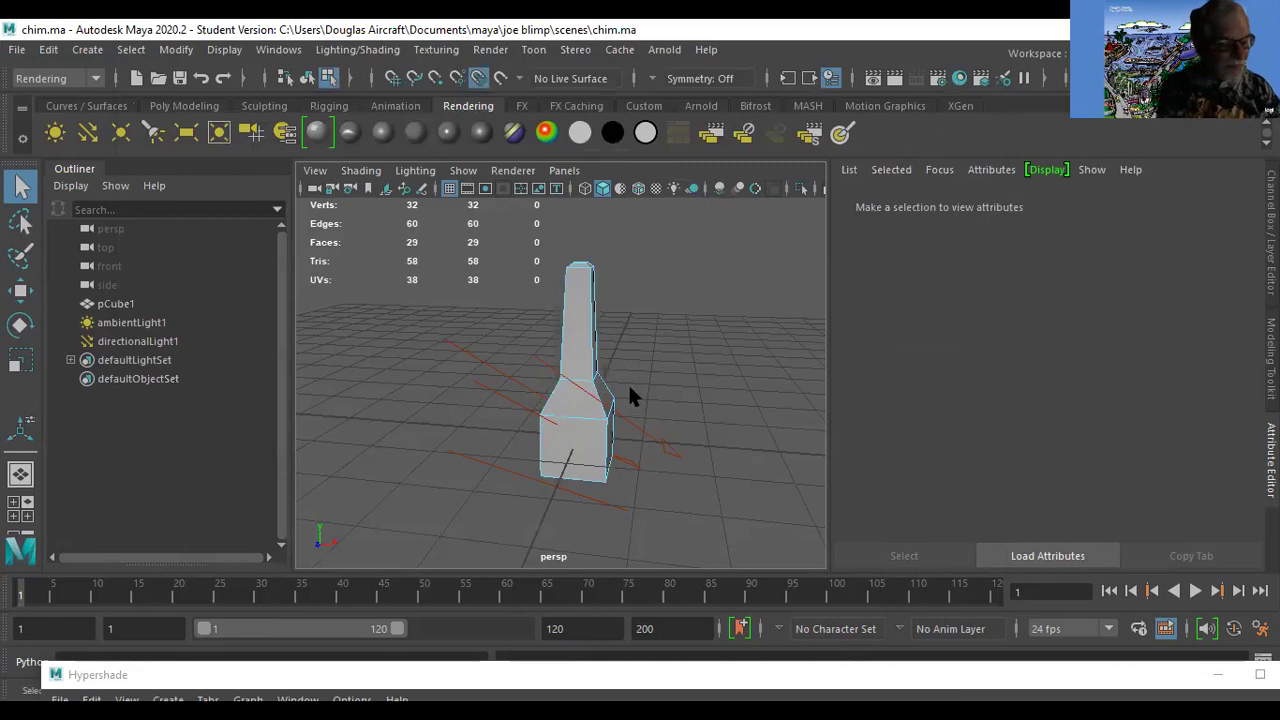
key(5)
key(4)
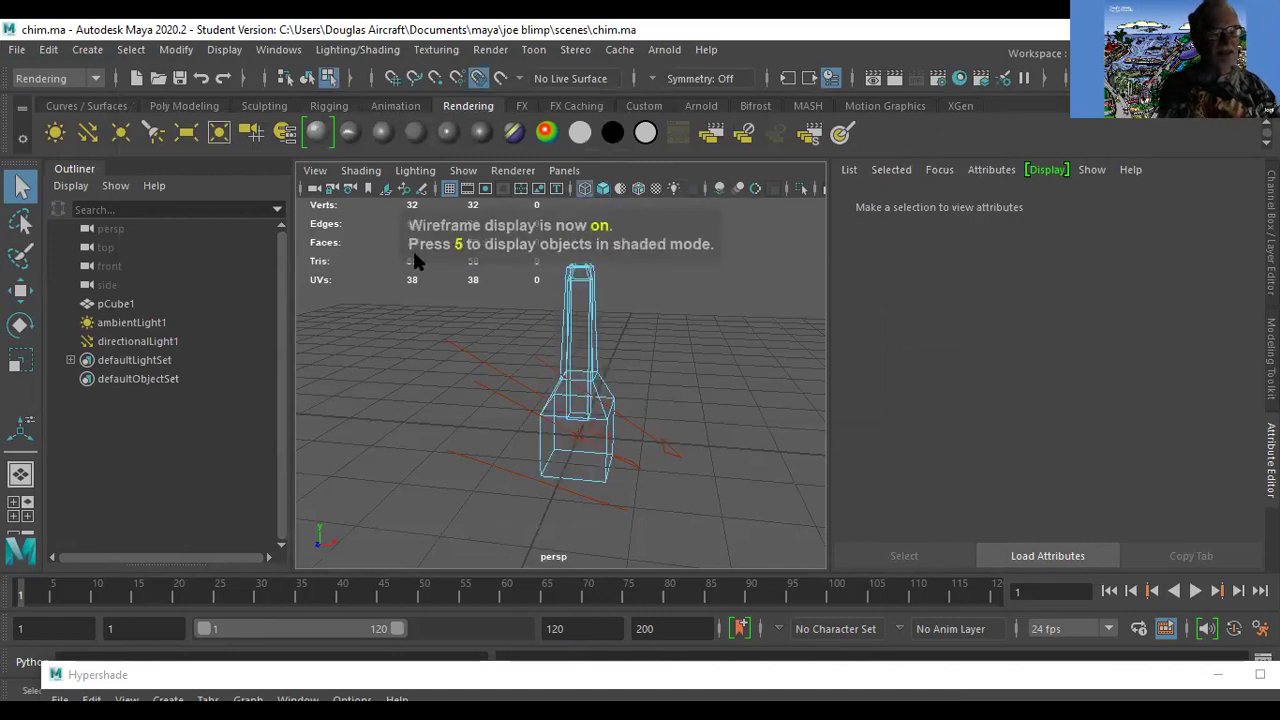
Reopen the saved chim.ma scene from the joe blimp project's scenes folder.
click(17, 49)
click(69, 94)
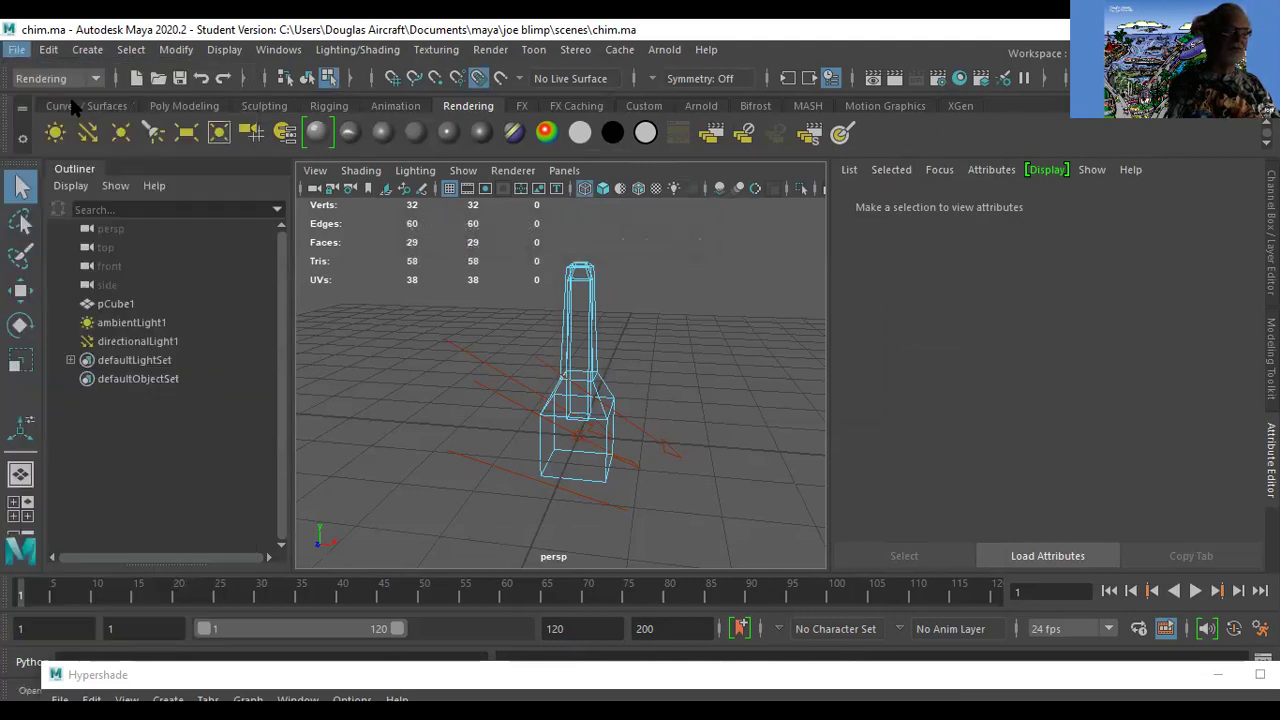
click(290, 245)
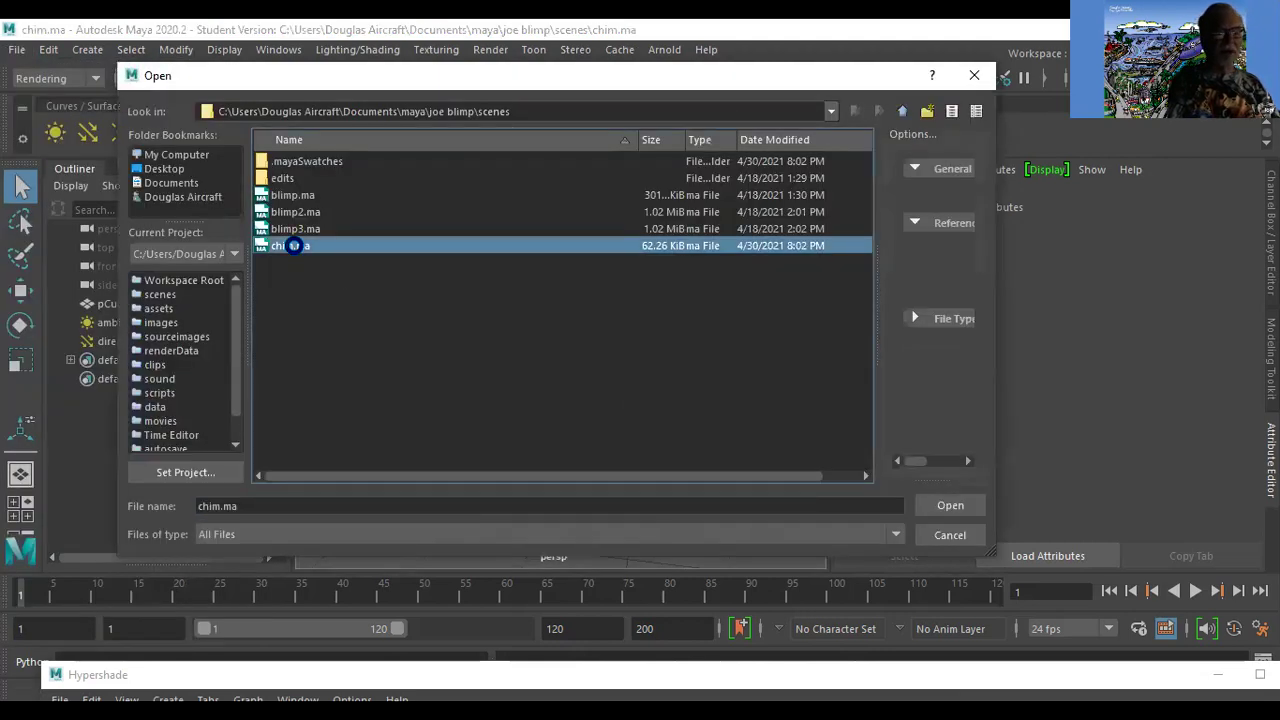
double_click(292, 245)
click(623, 387)
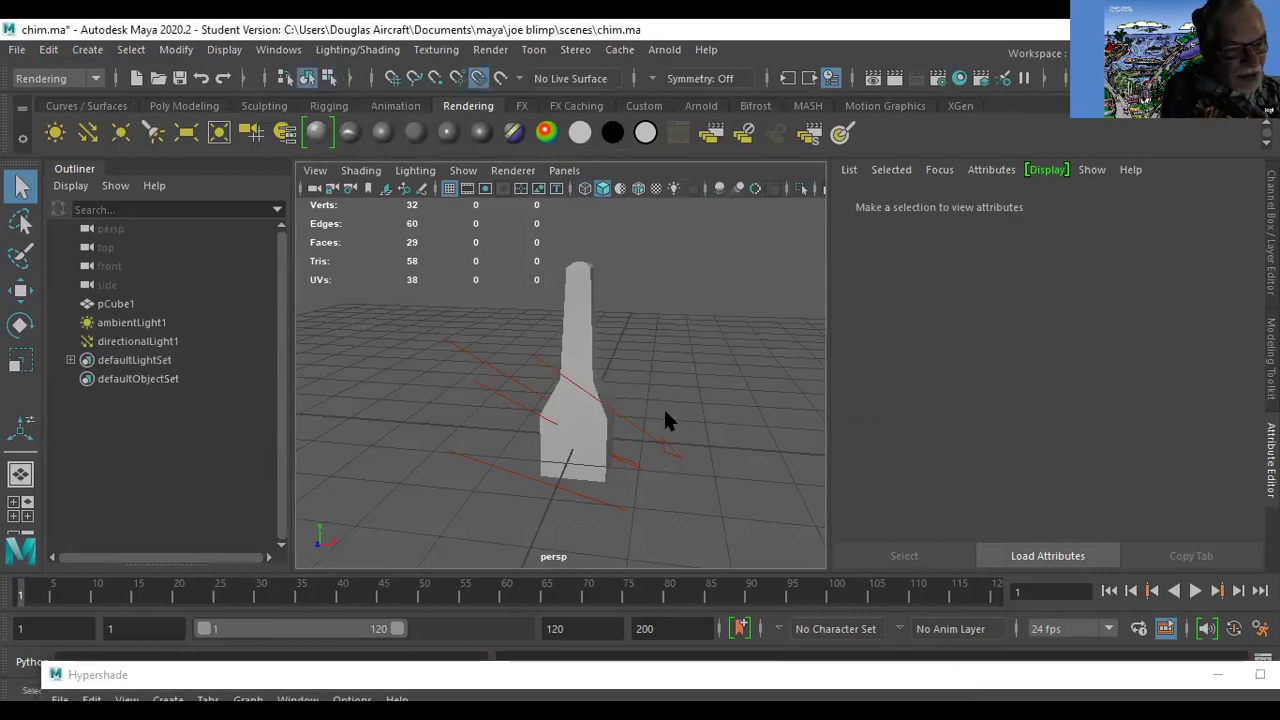
key(4)
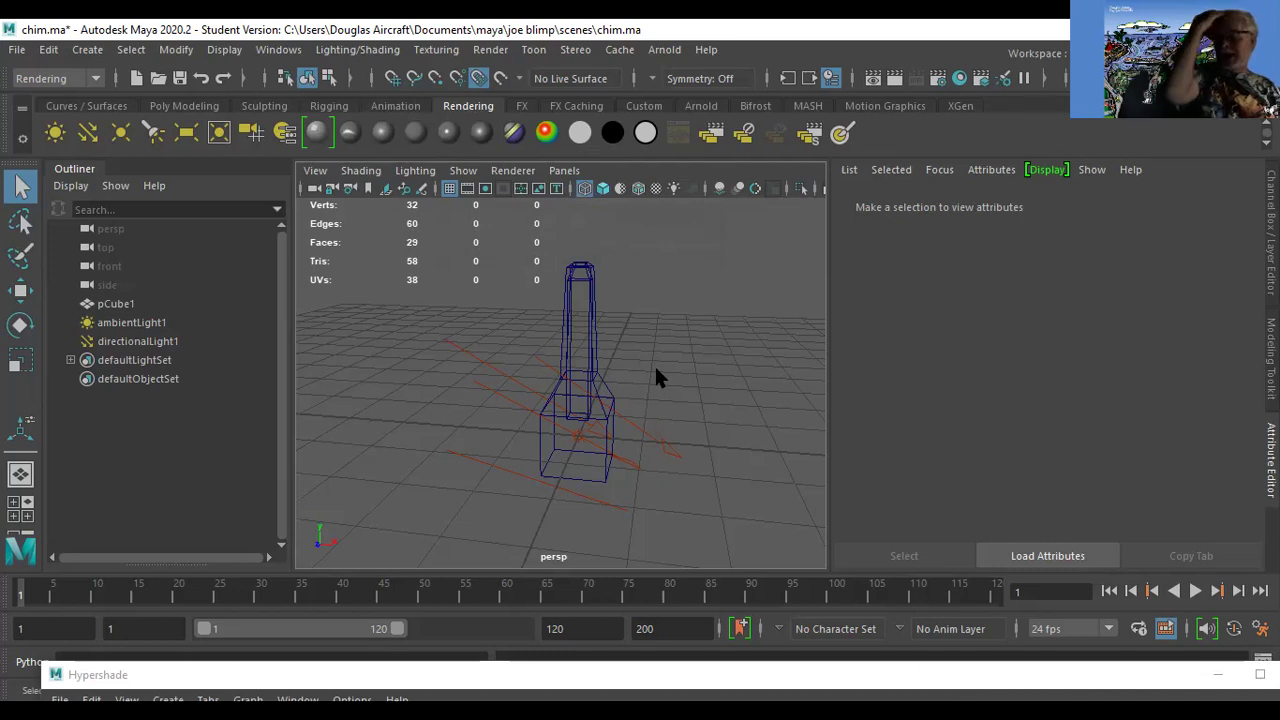
click(279, 50)
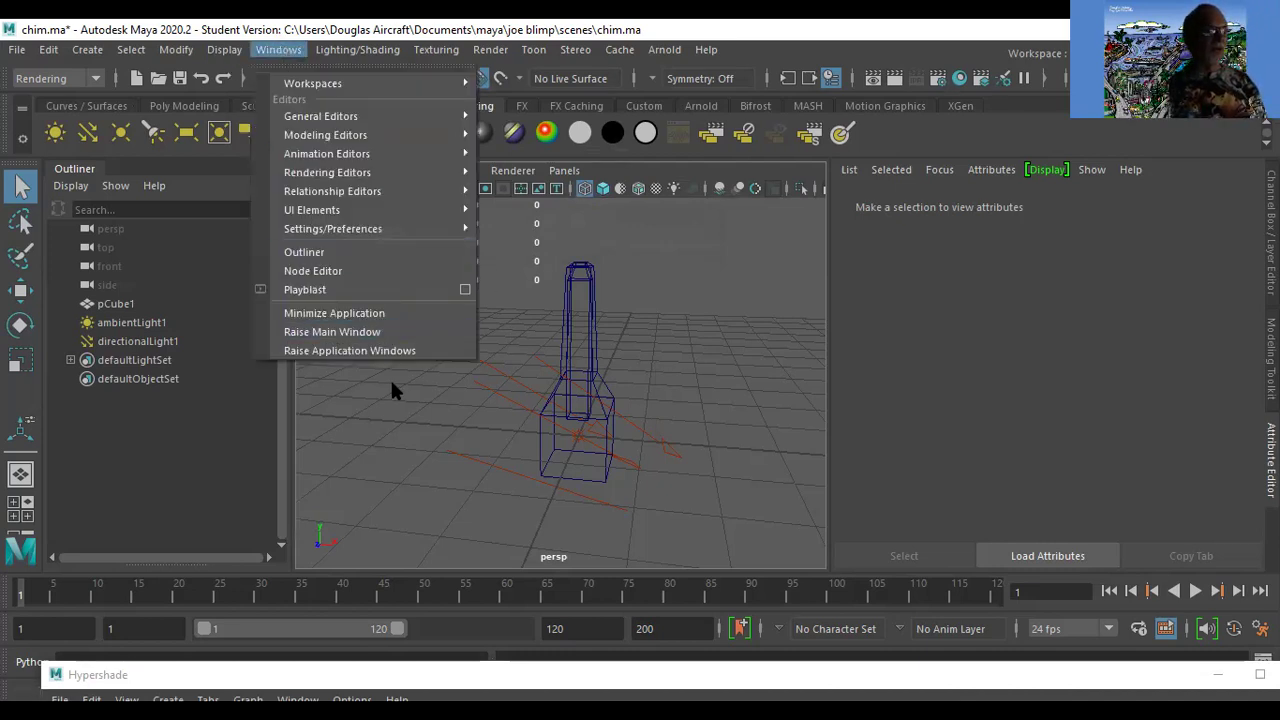
mouse_move(357, 229)
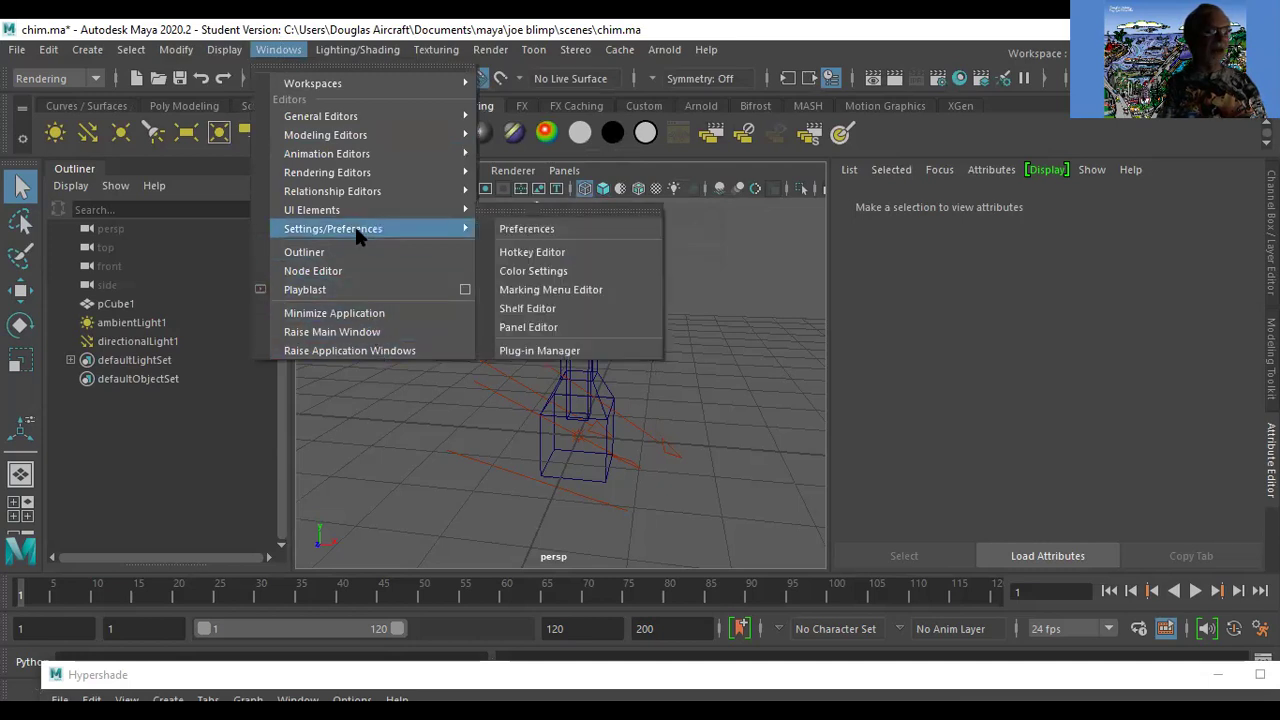
click(1036, 299)
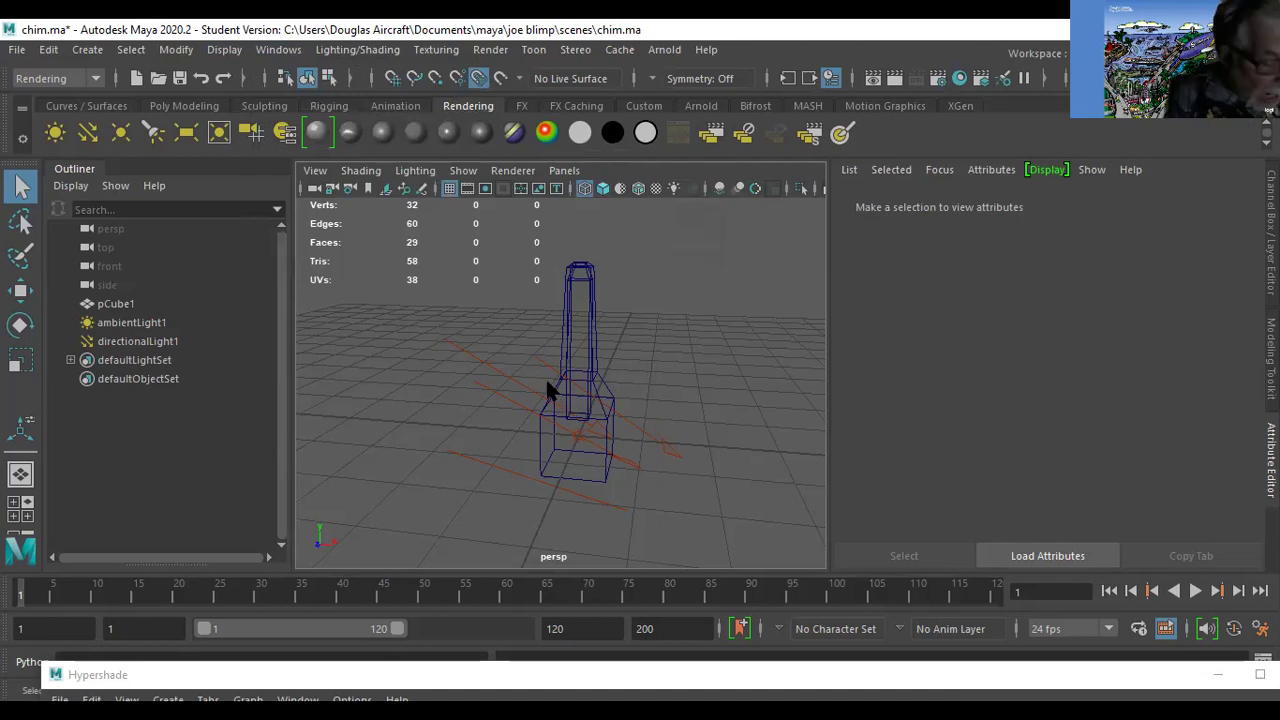
Display the viewport in shaded mode with texture maps and all scene lights turned on.
key(5)
key(6)
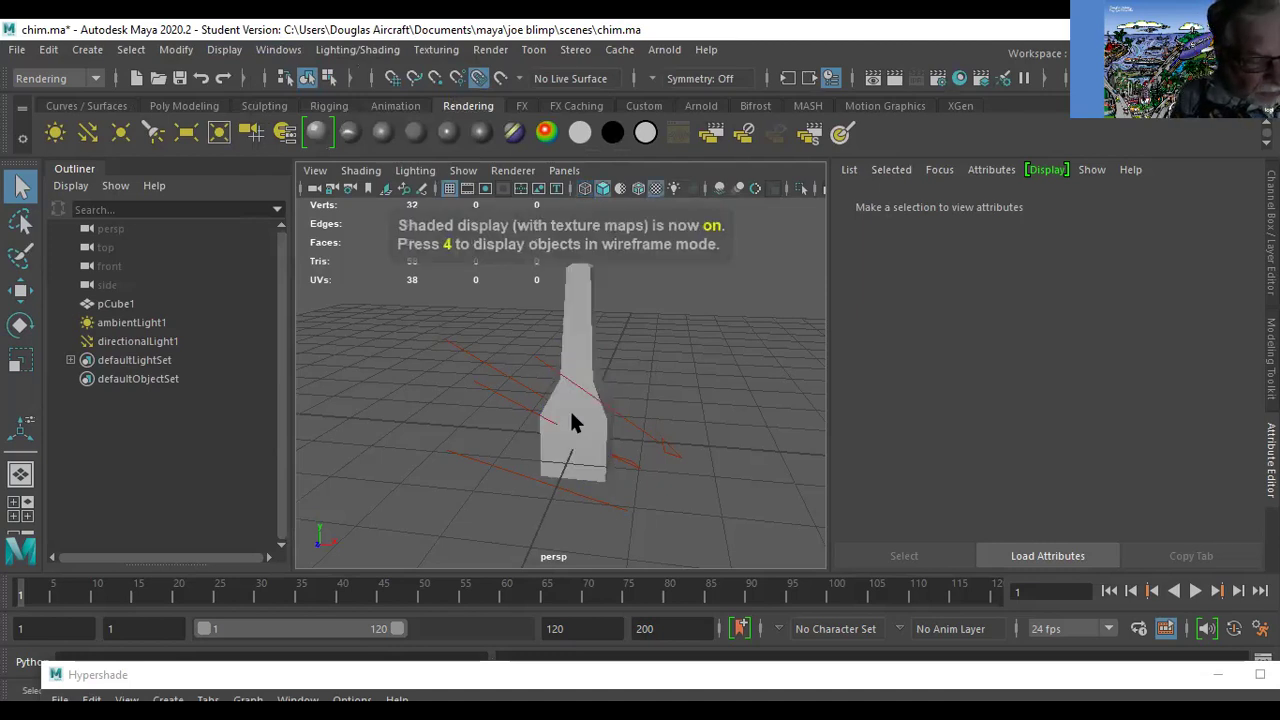
key(7)
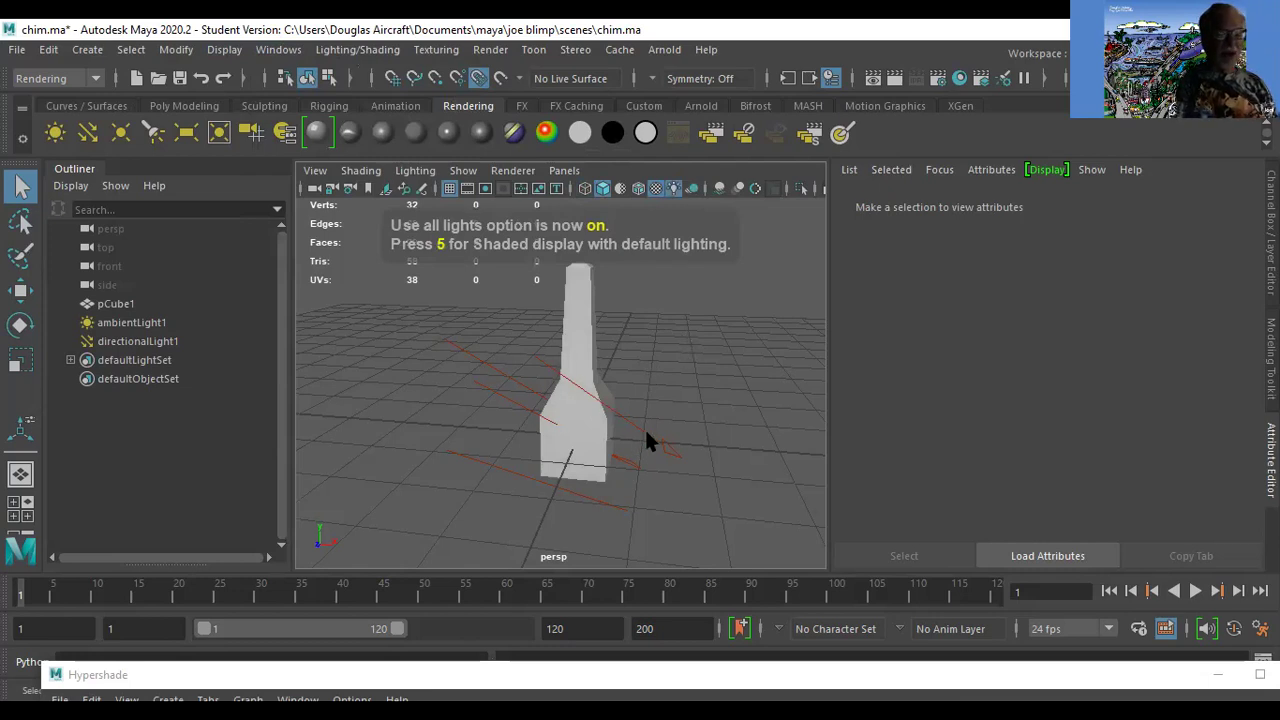
Set the directional light's intensity to 0.75, render the current frame and close the render window.
click(655, 447)
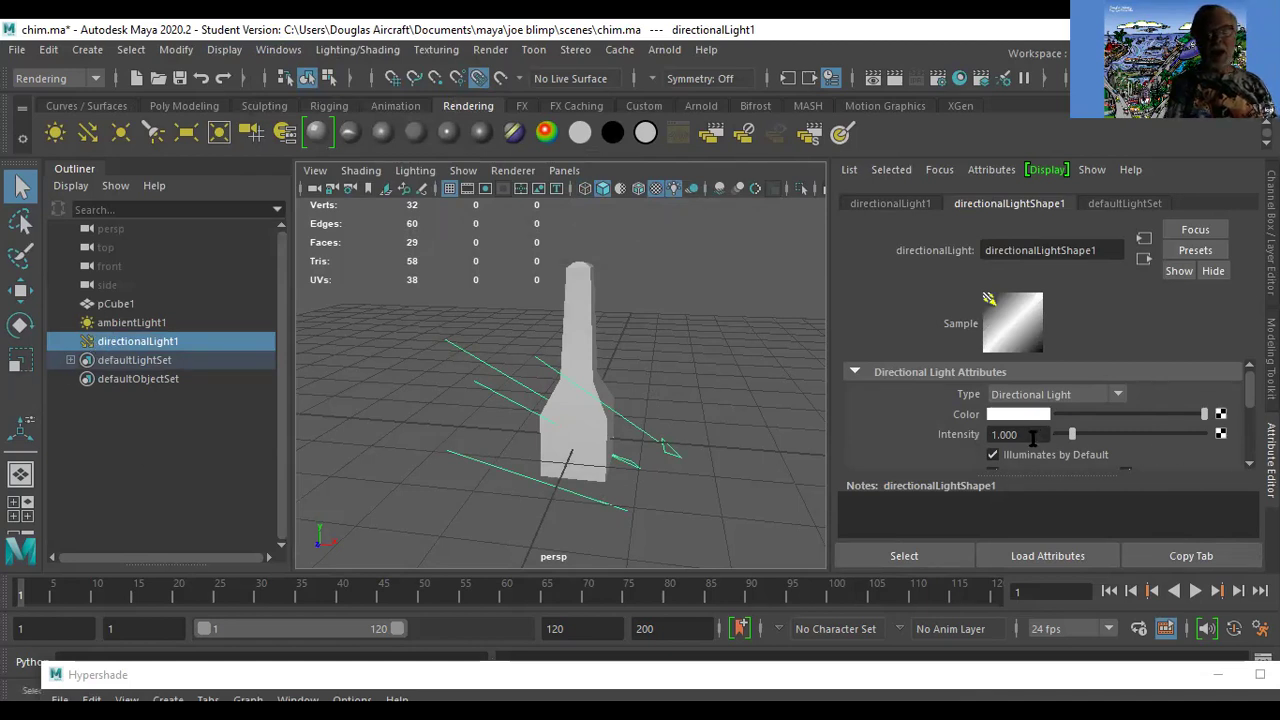
drag(1040, 434, 990, 436)
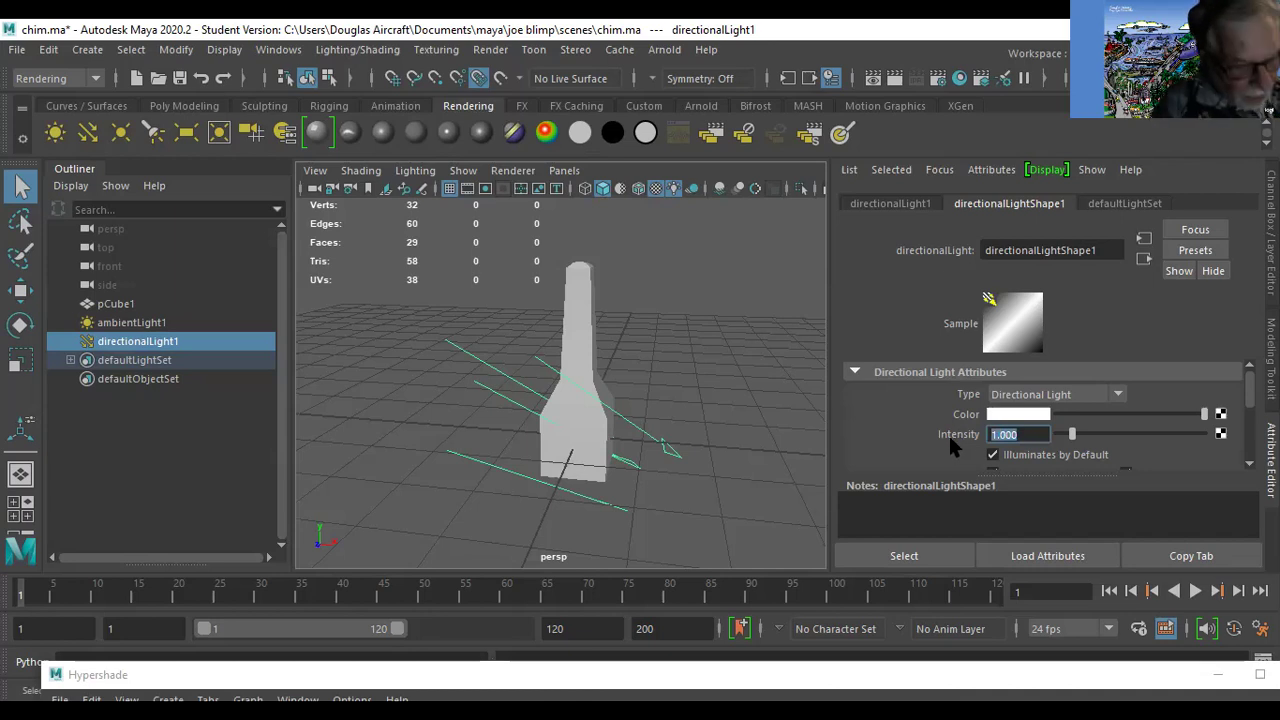
key(BackSpace)
text(.75)
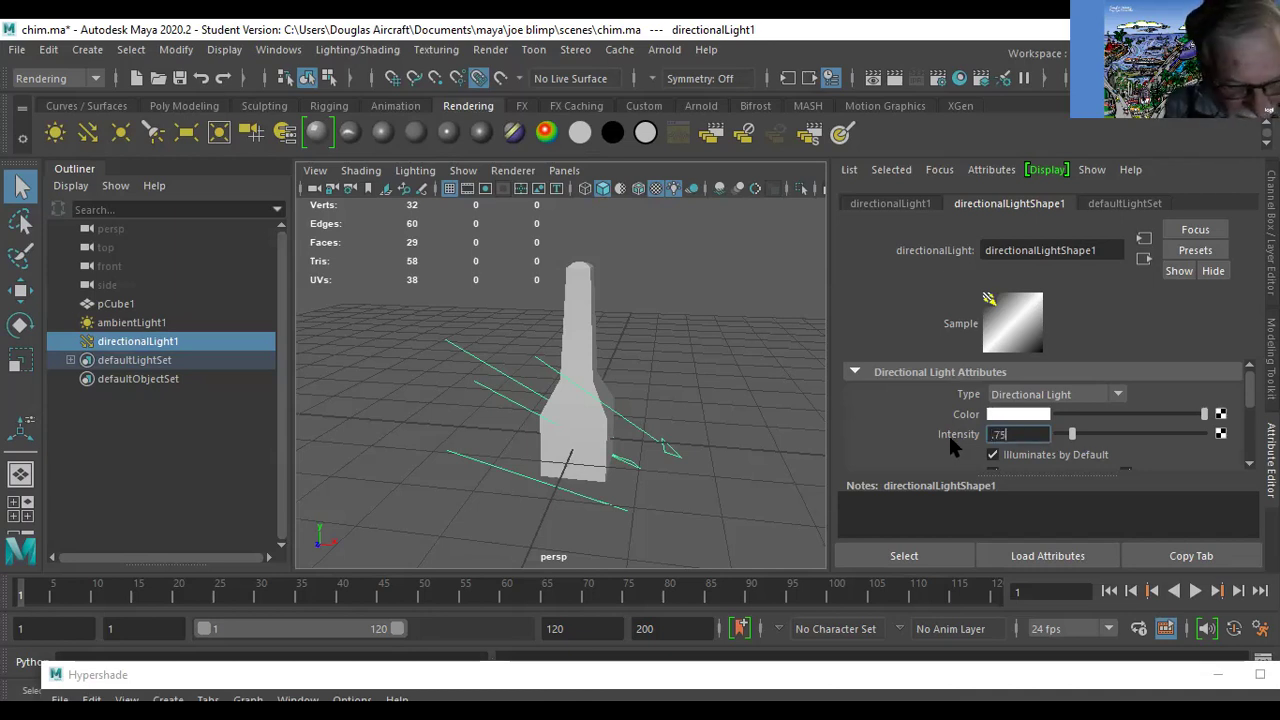
key(Return)
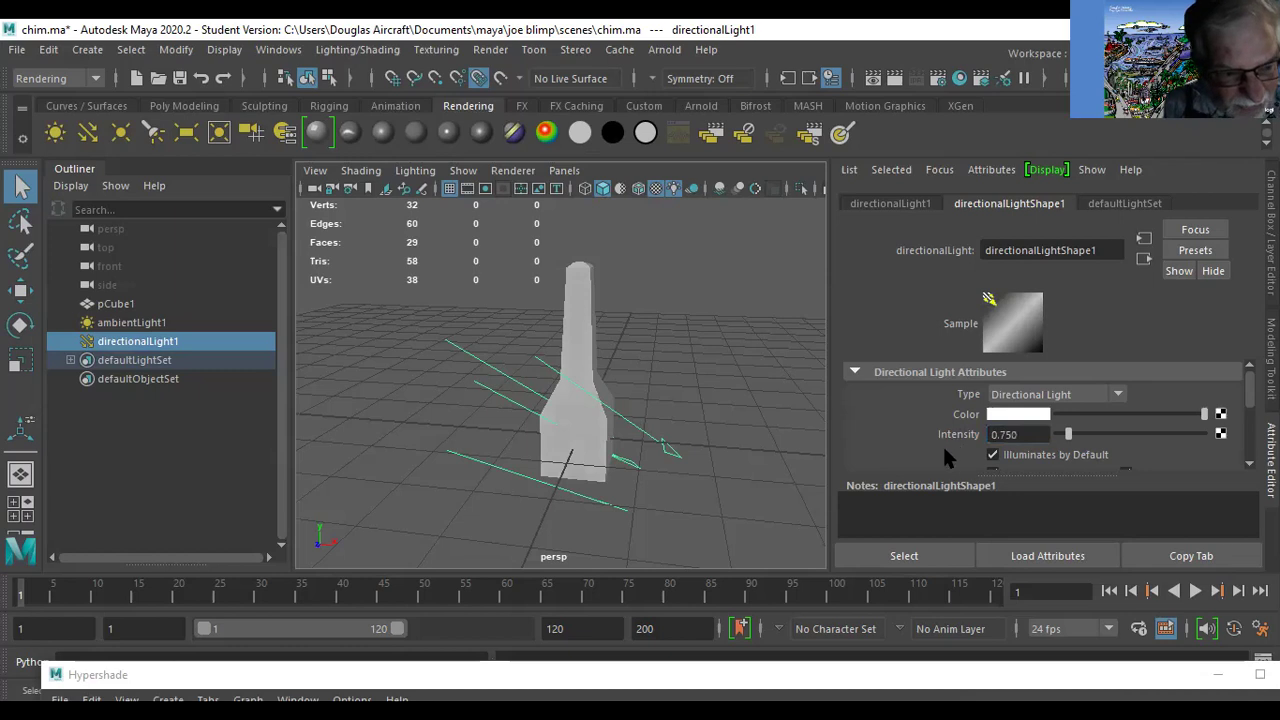
click(1016, 434)
click(682, 376)
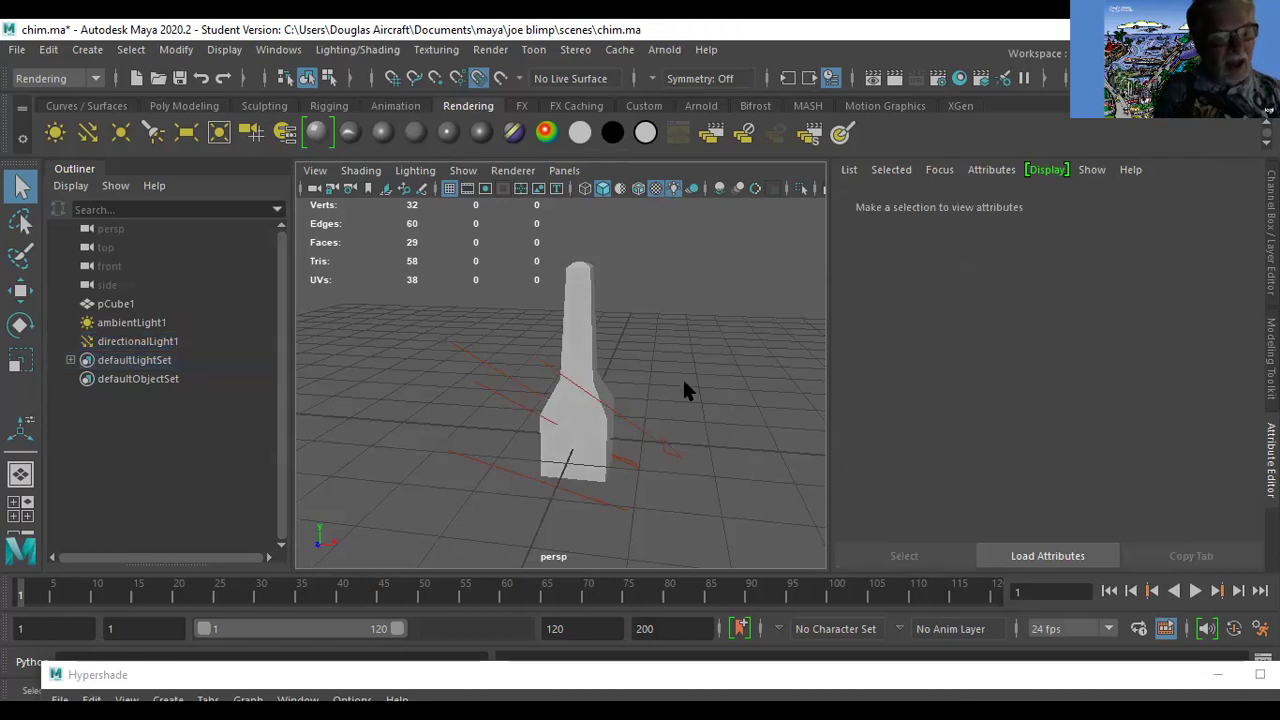
click(894, 80)
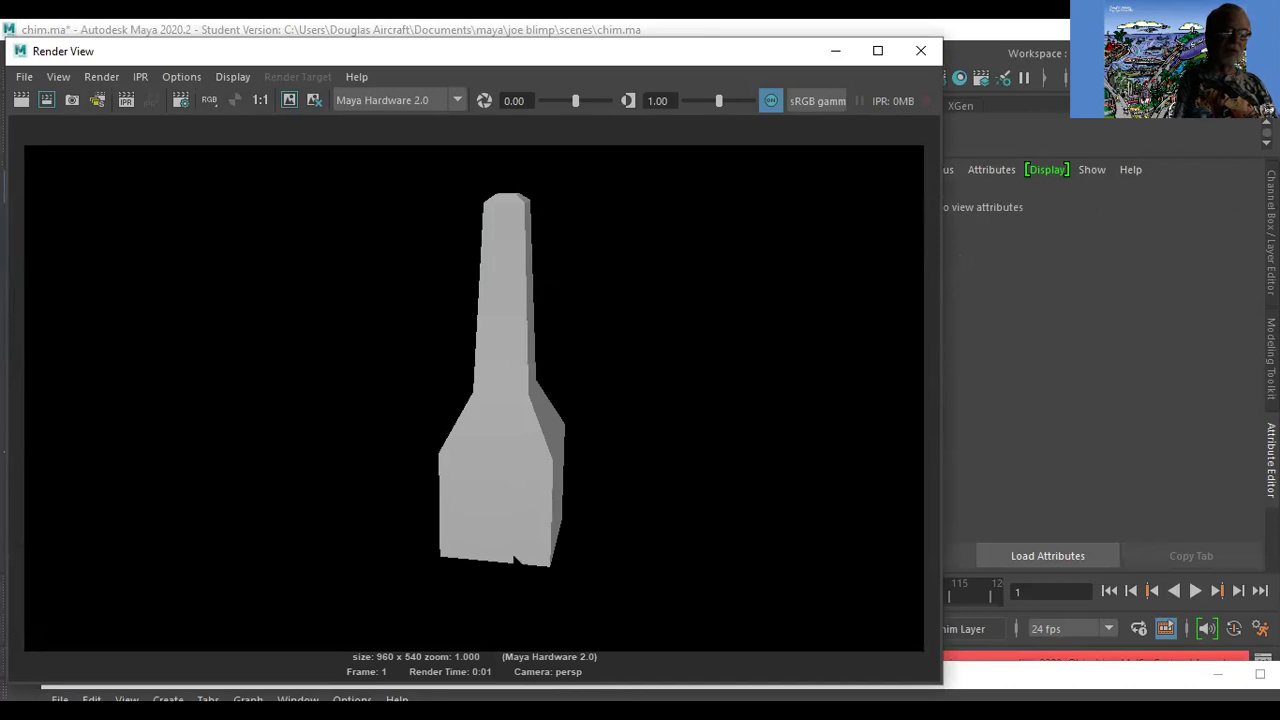
click(921, 51)
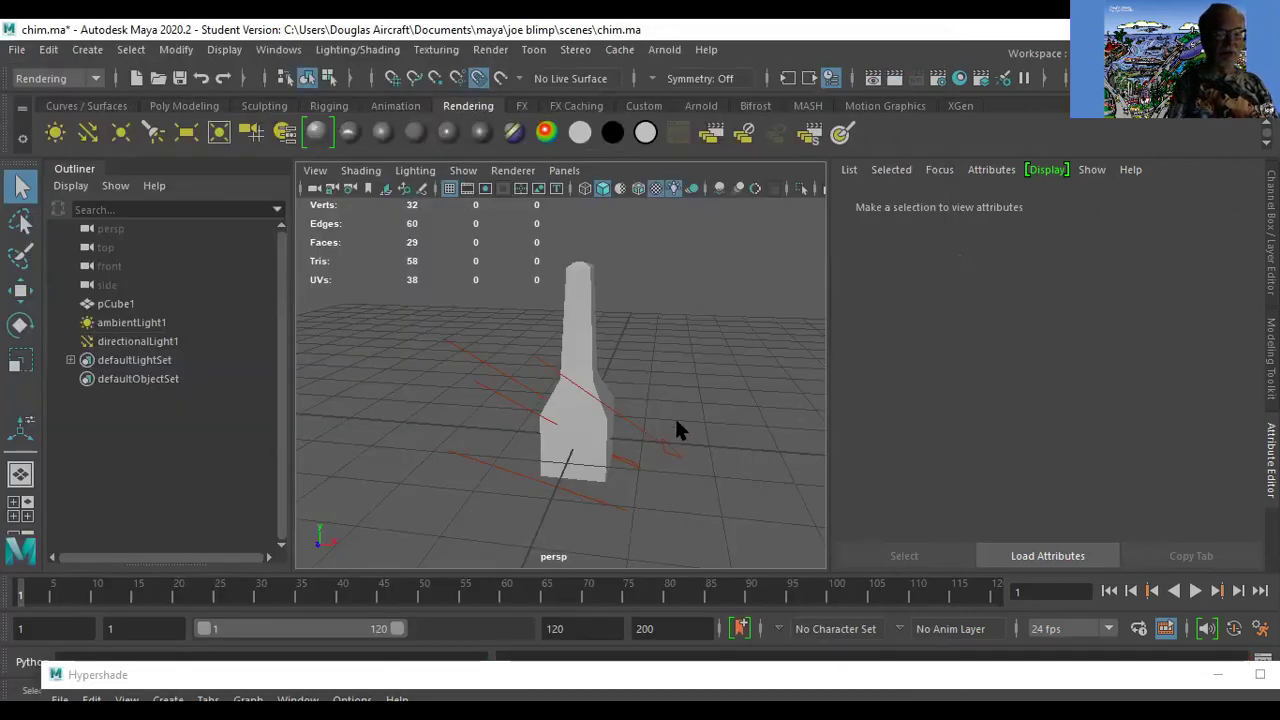
Delete the directional light and add a spot light to the scene in its place.
click(655, 445)
key(Delete)
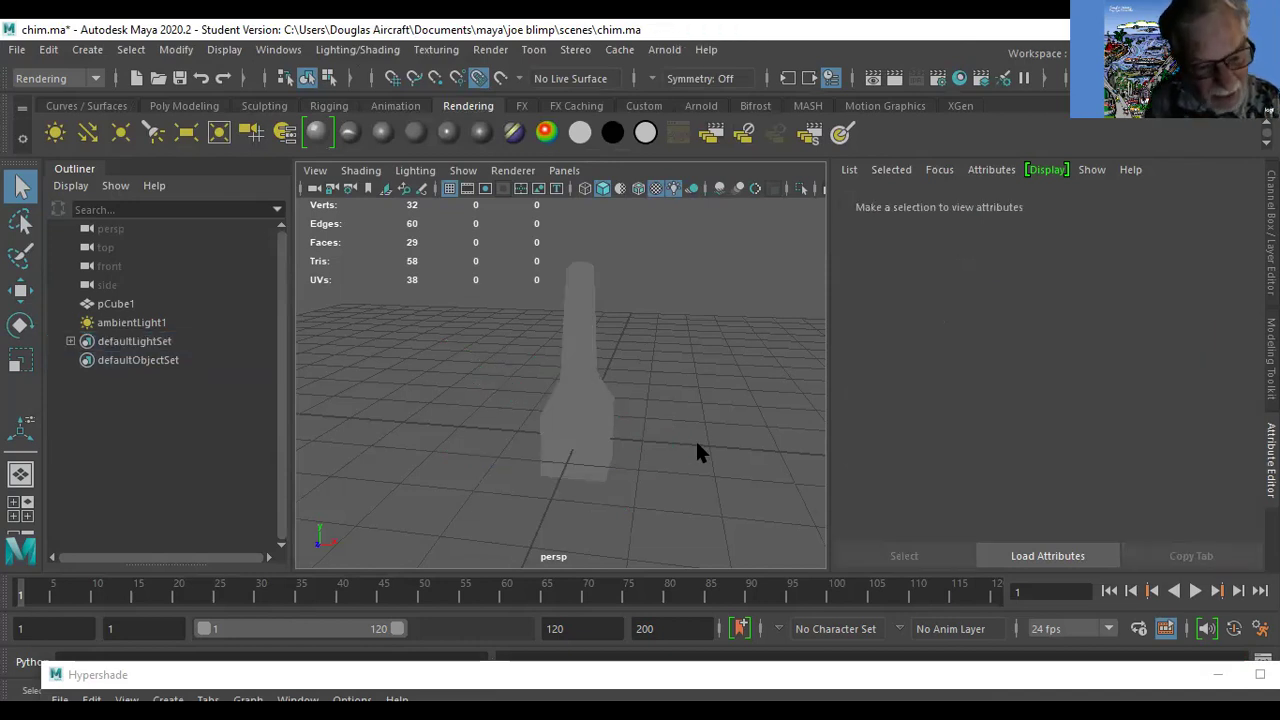
click(152, 132)
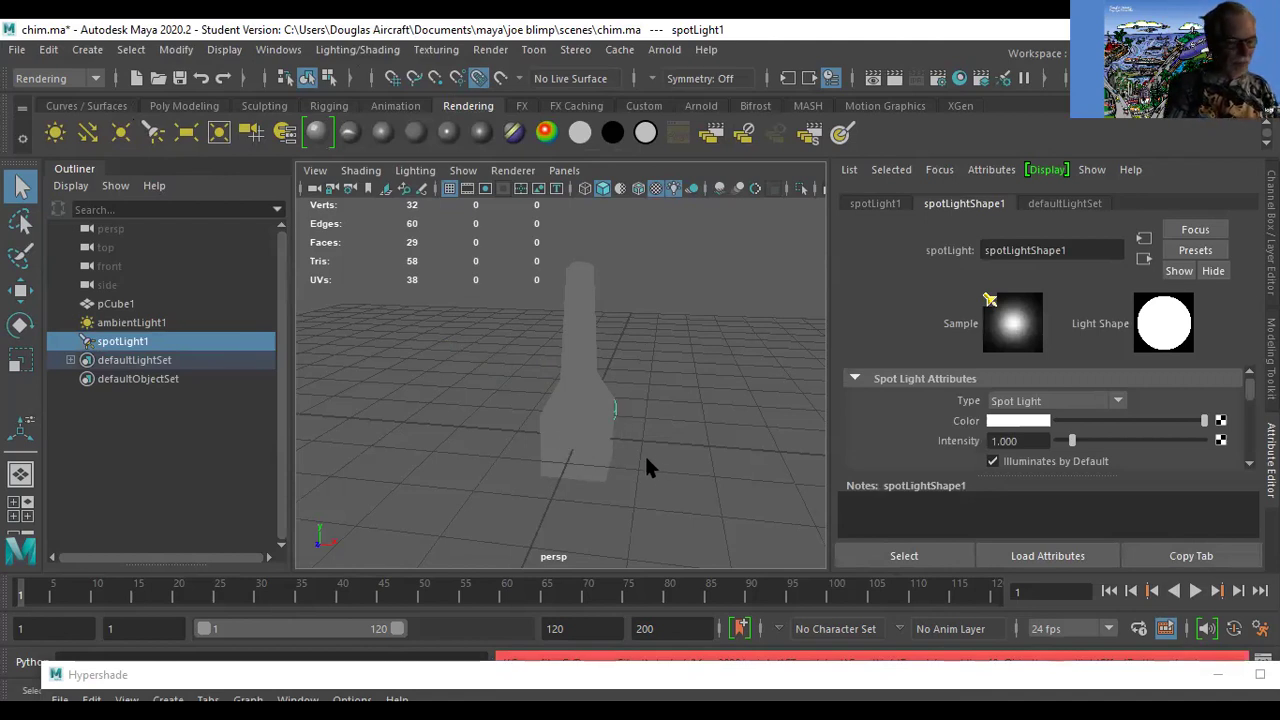
Check the new spot light against the column in wireframe and return to textured display with all lights.
key(4)
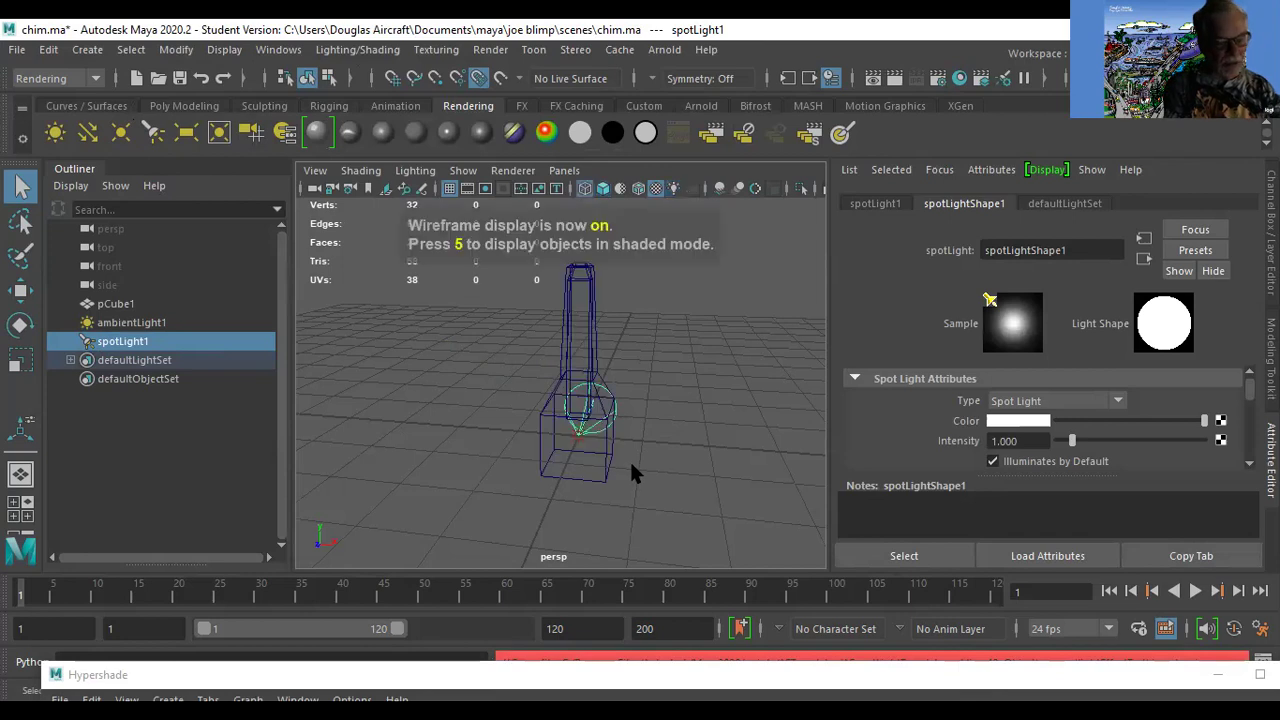
key(7)
click(591, 460)
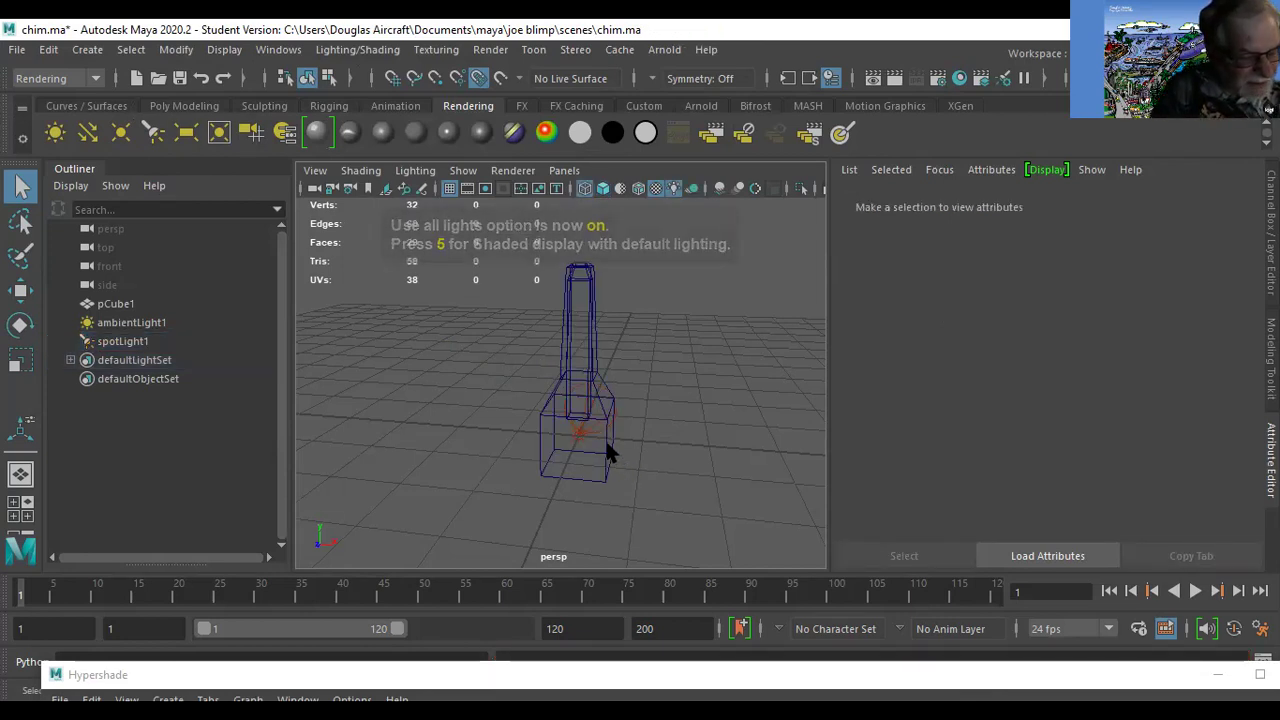
click(608, 446)
key(7)
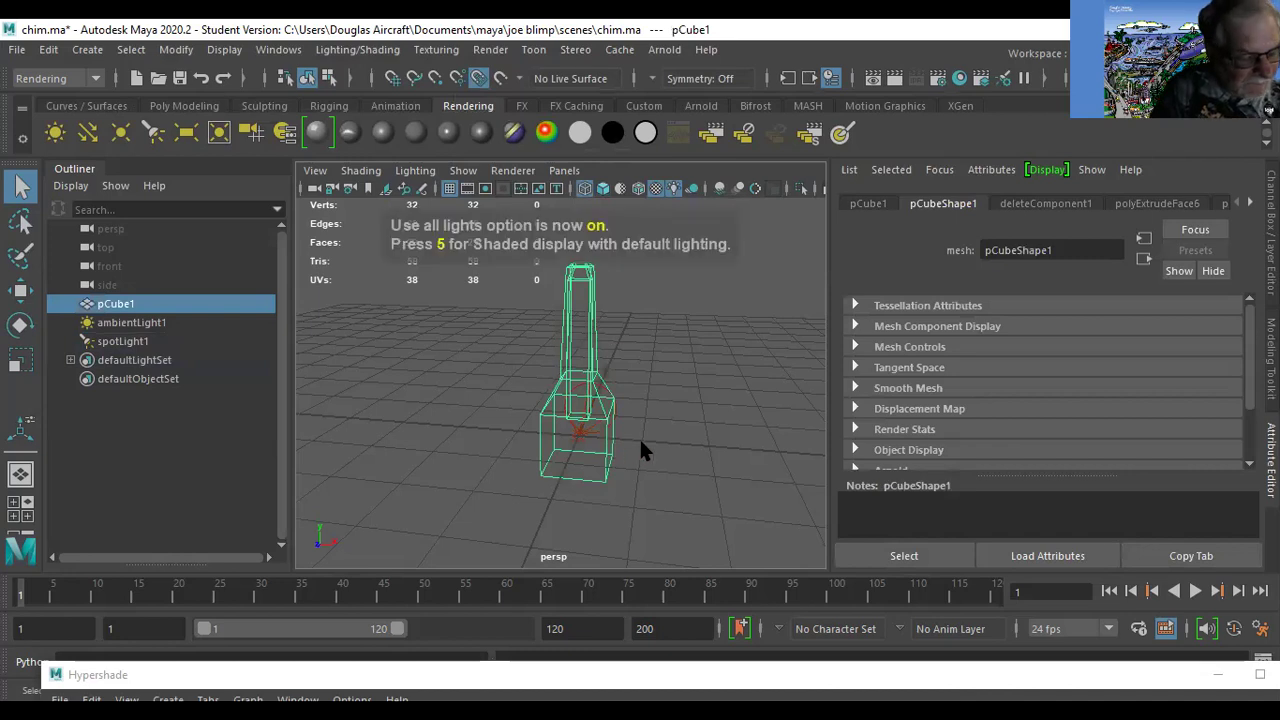
key(6)
key(7)
click(631, 436)
click(610, 425)
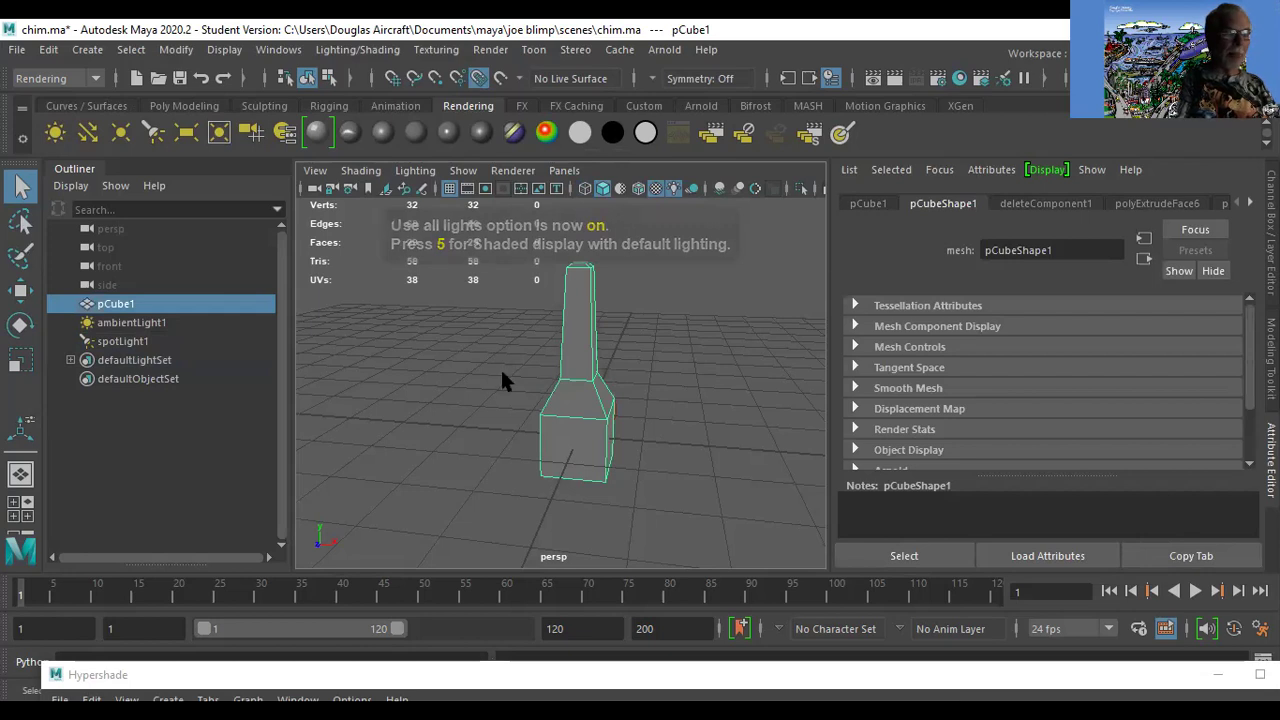
Select the spot light and look through it in the viewport.
click(124, 341)
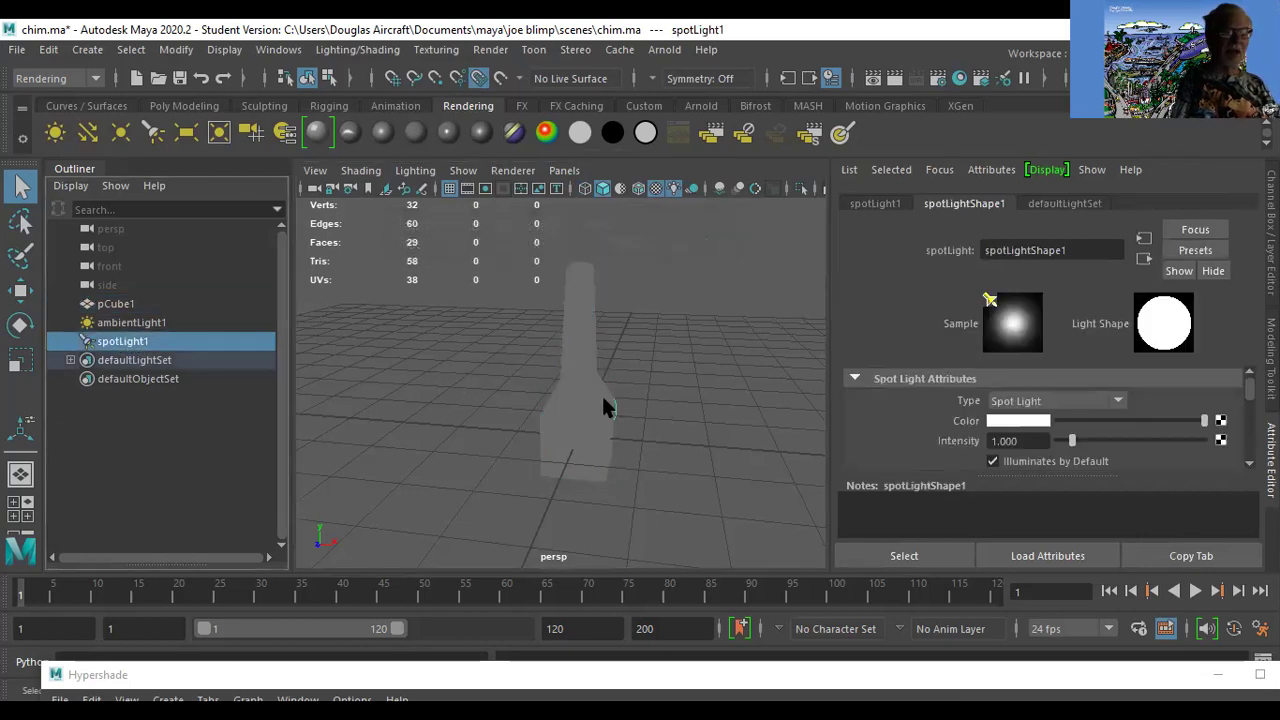
click(574, 172)
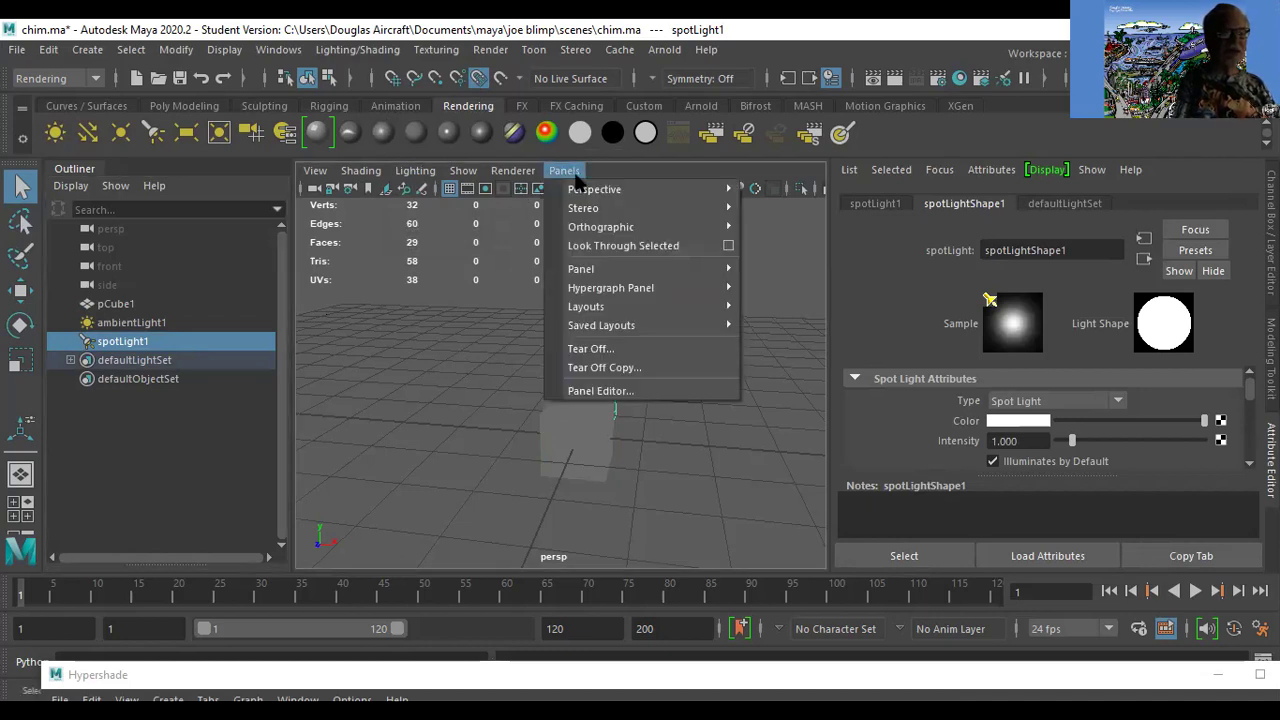
click(603, 243)
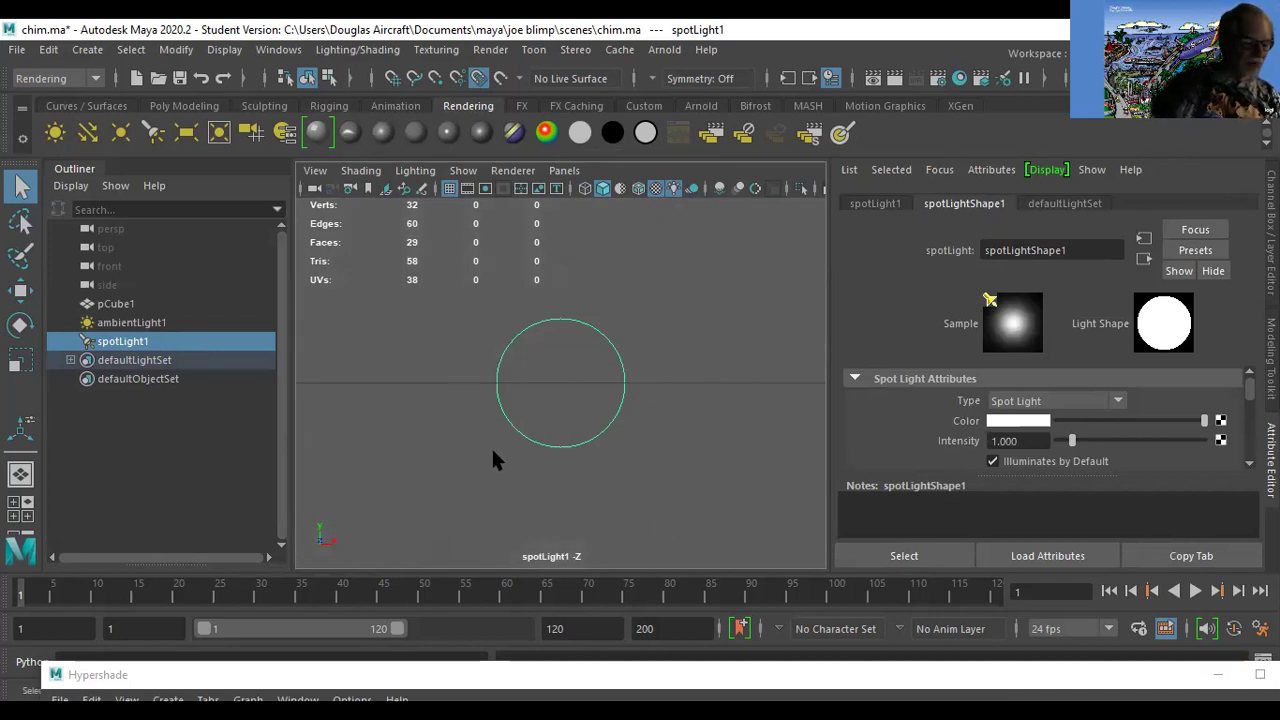
Reposition and aim the spot light from its own view so its beam falls centred on the column's wide lower section.
alt+right_drag(652, 412, 443, 462)
mouse_move(442, 461)
alt+middle_down()
mouse_move(509, 460)
mouse_move(490, 471)
mouse_move(520, 406)
mouse_move(491, 500)
mouse_move(506, 449)
mouse_move(494, 459)
alt+middle_up()
scroll(493, 452, up, 5)
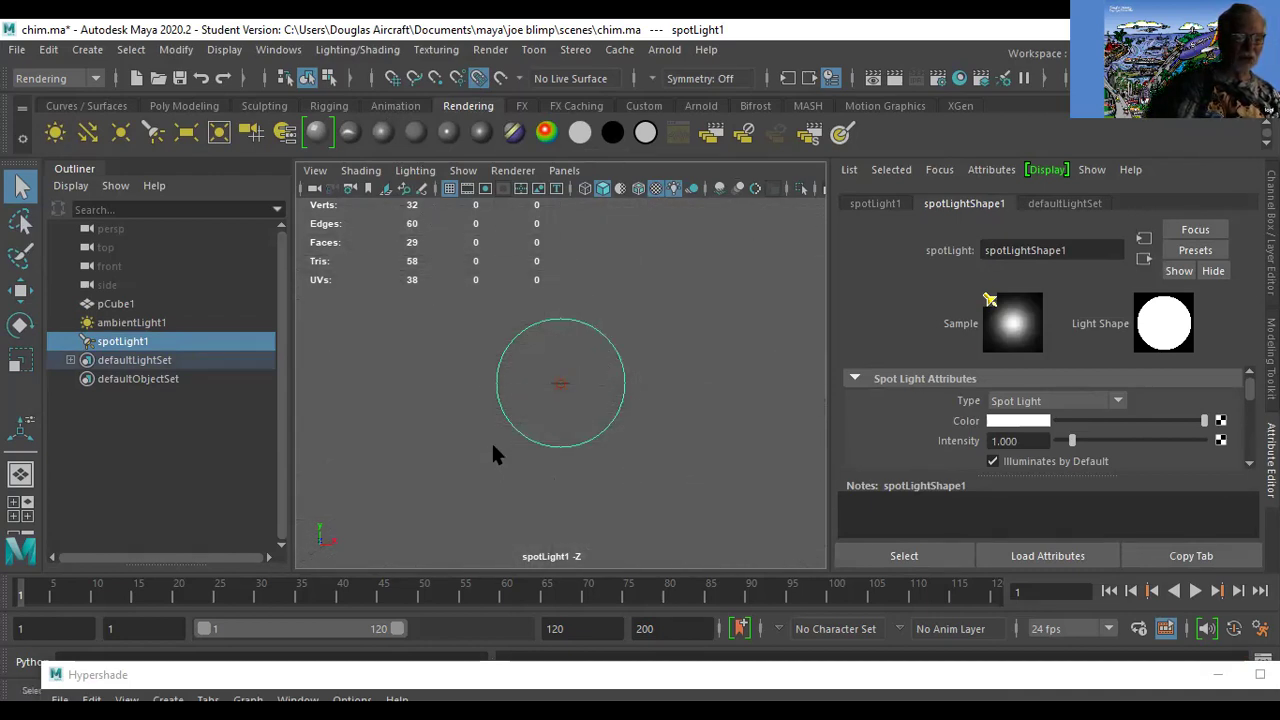
scroll(491, 446, down, 5)
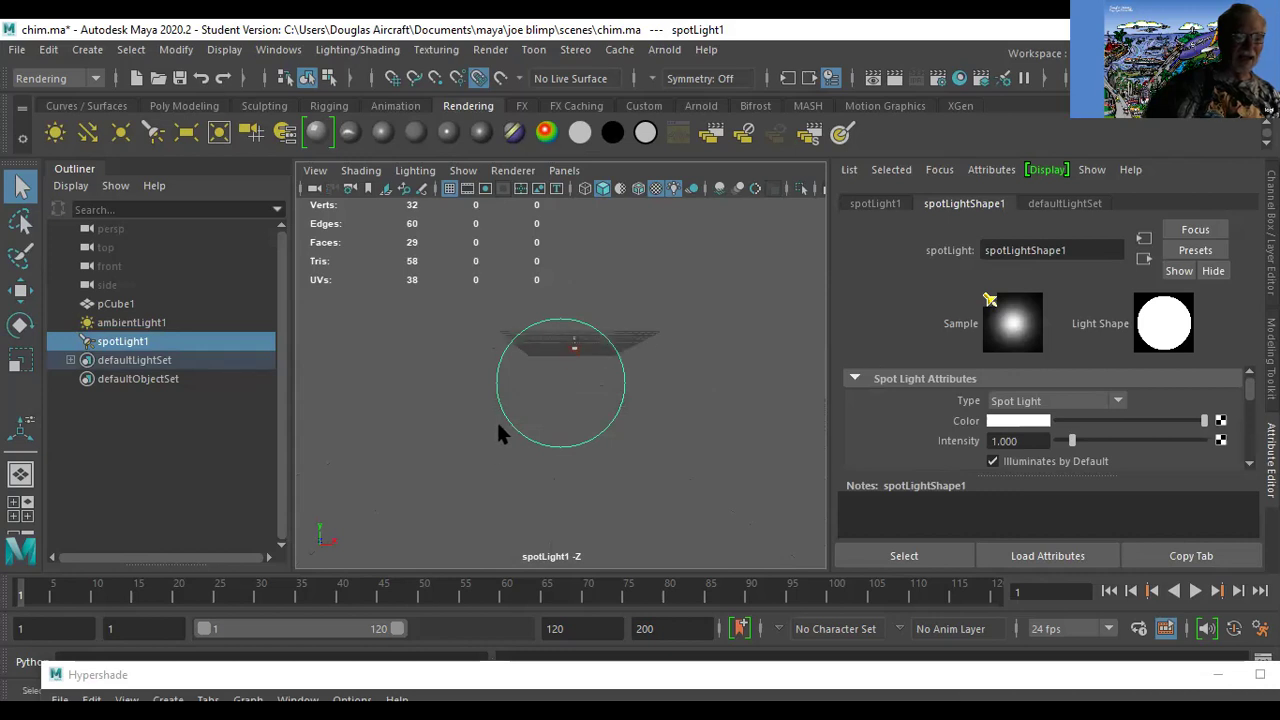
scroll(557, 389, down, 1)
alt+middle_drag(557, 389, 559, 431)
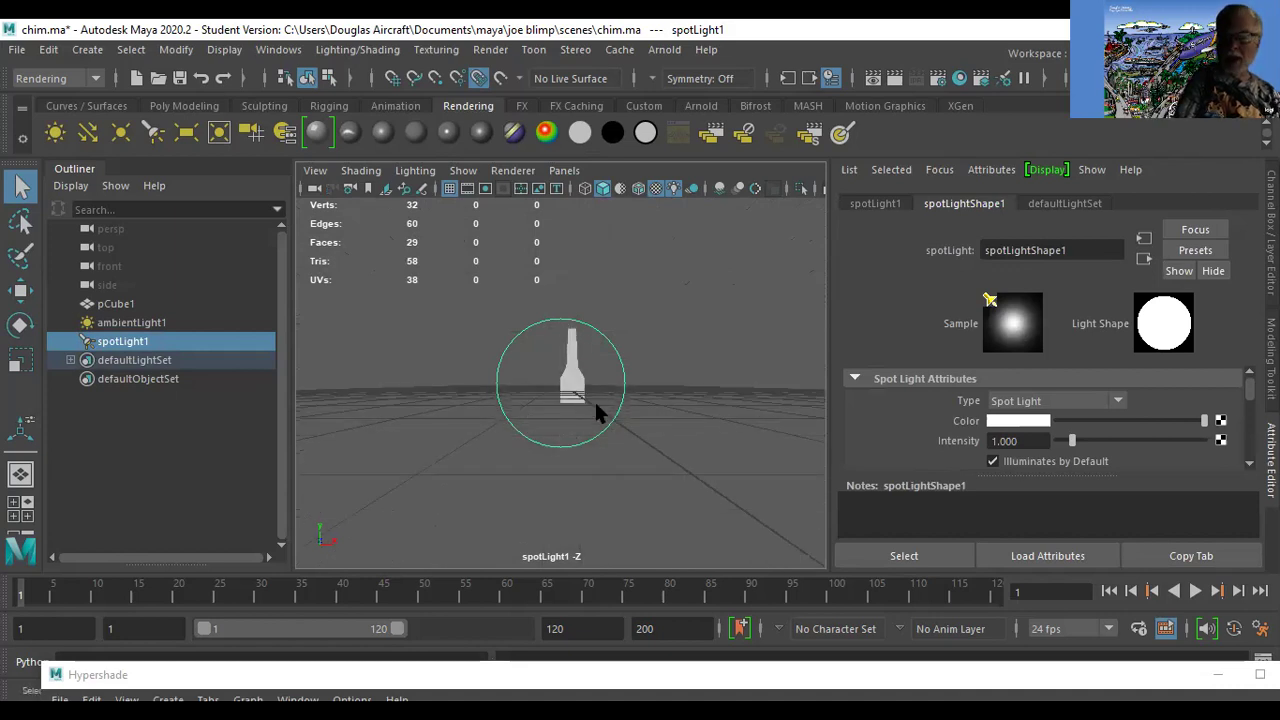
alt+right_drag(591, 417, 600, 580)
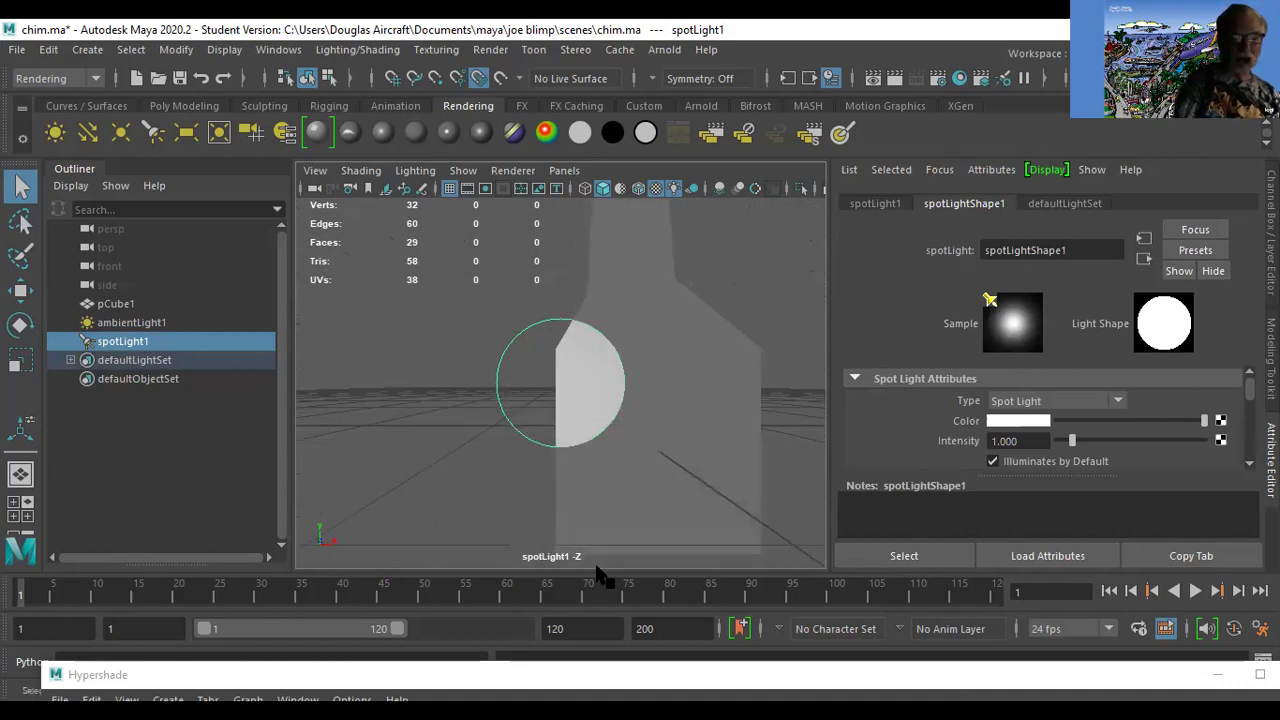
mouse_move(680, 429)
alt+mouse_down()
mouse_move(659, 420)
mouse_move(669, 423)
alt+mouse_up()
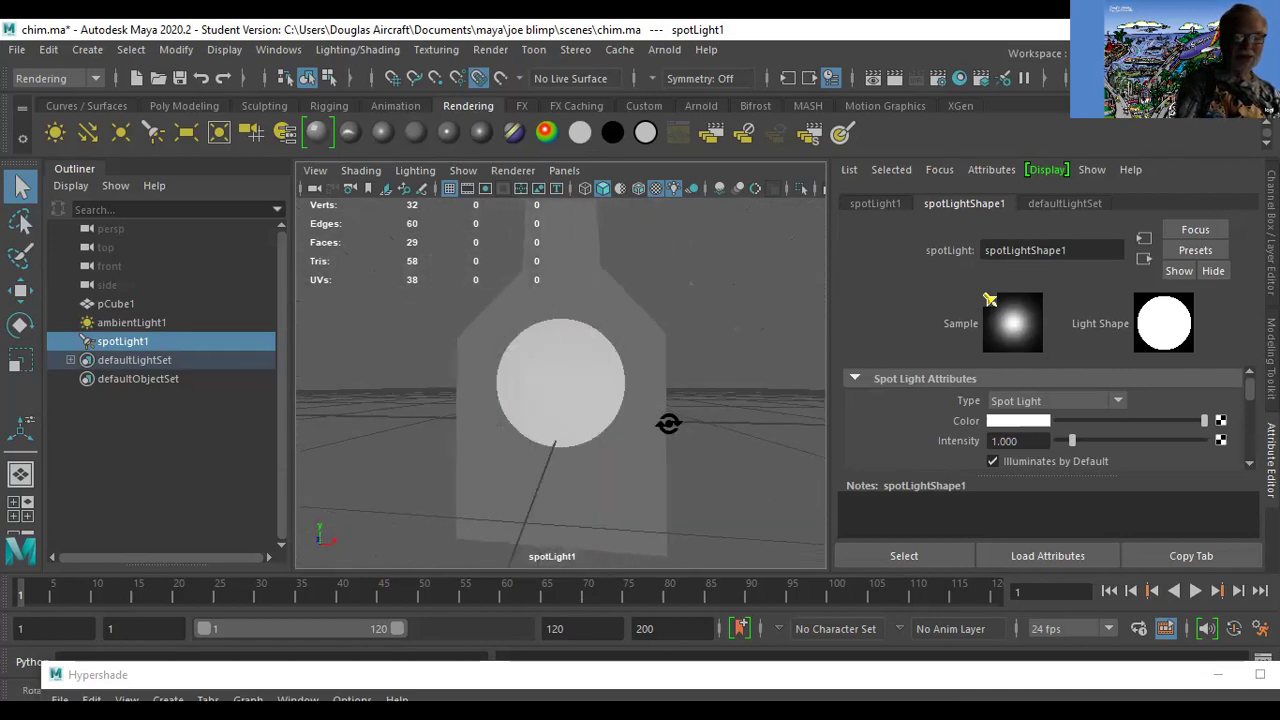
Set the spot light's penumbra angle to -10 and make a test render of the softened beam edge.
double_click(1008, 441)
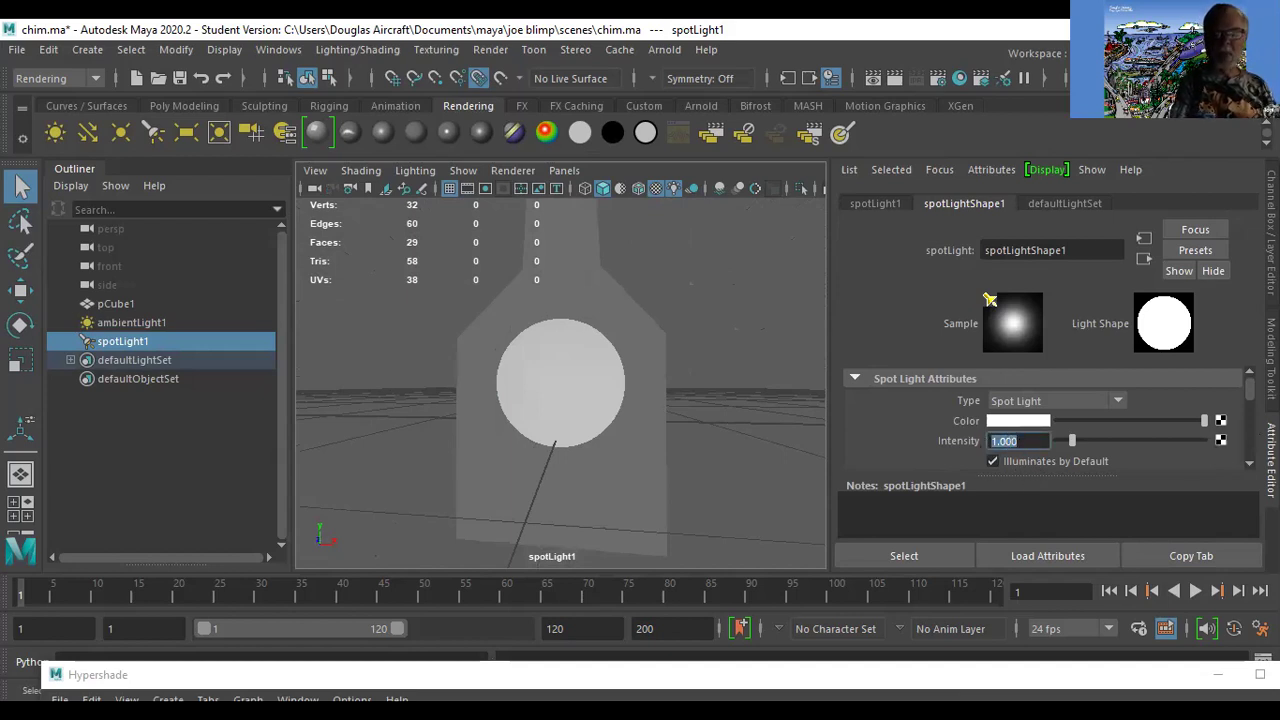
scroll(1250, 428, down, 5)
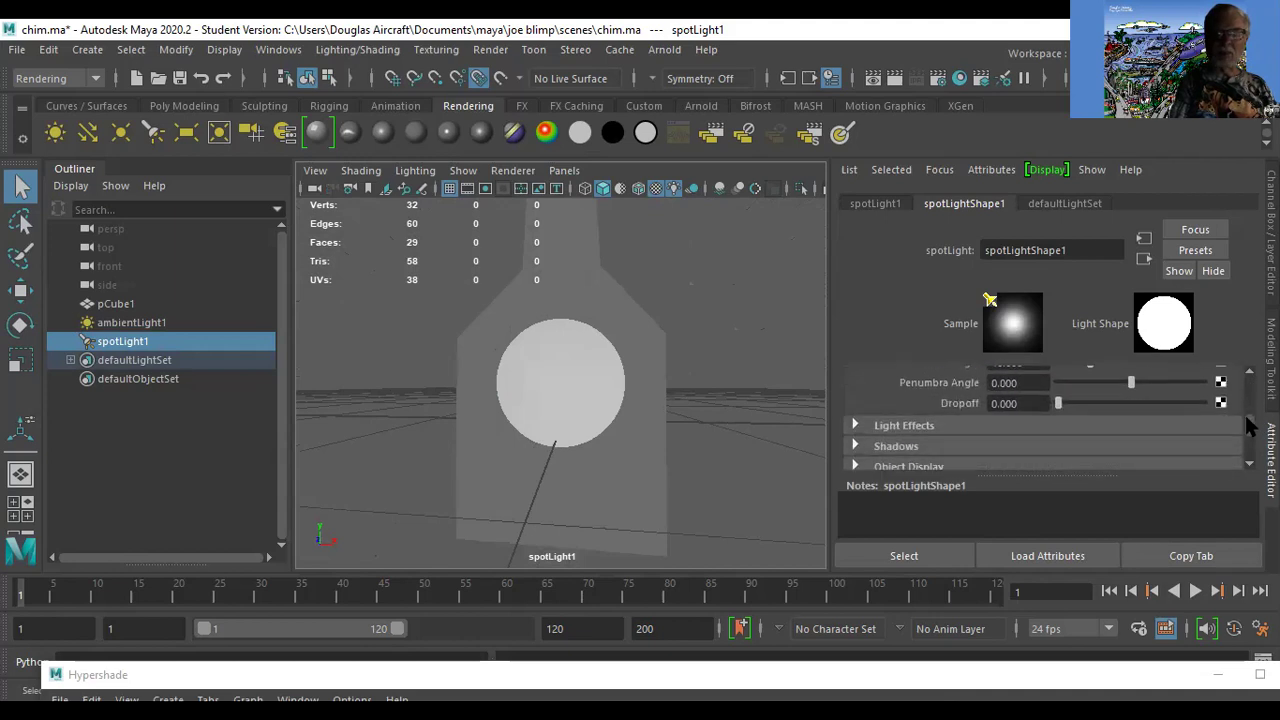
scroll(1250, 428, up, 1)
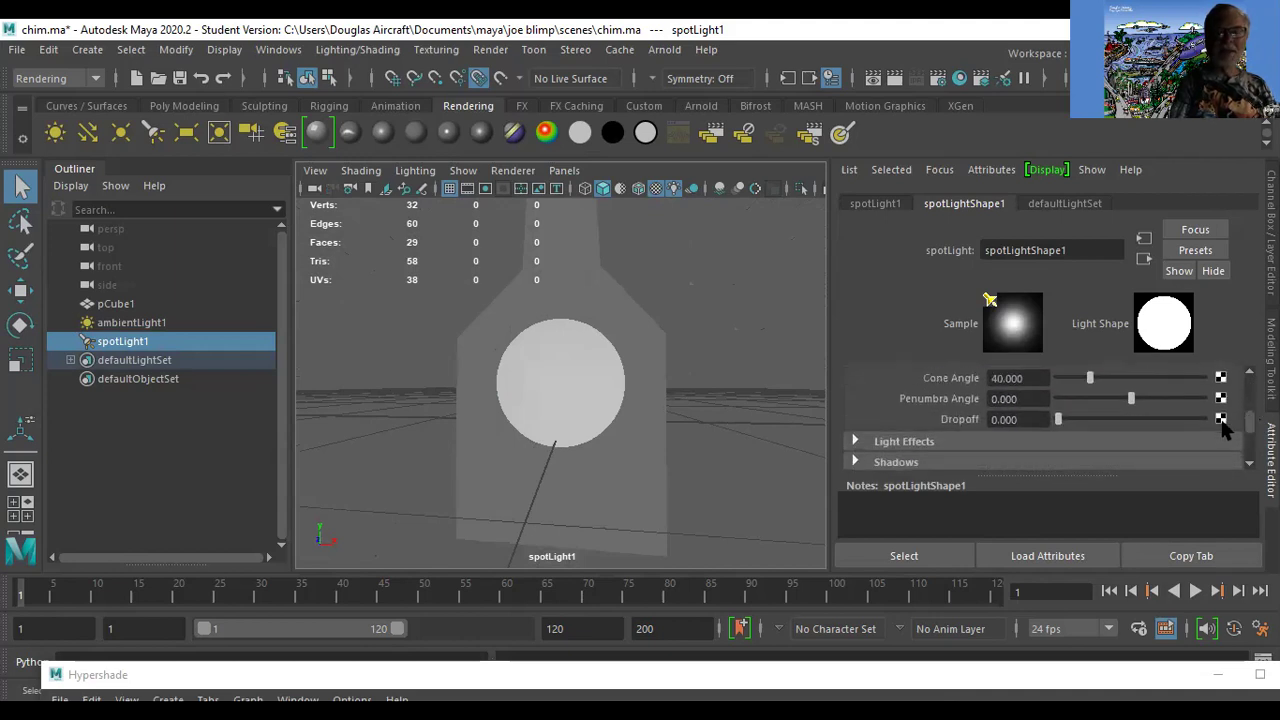
drag(1134, 396, 1029, 425)
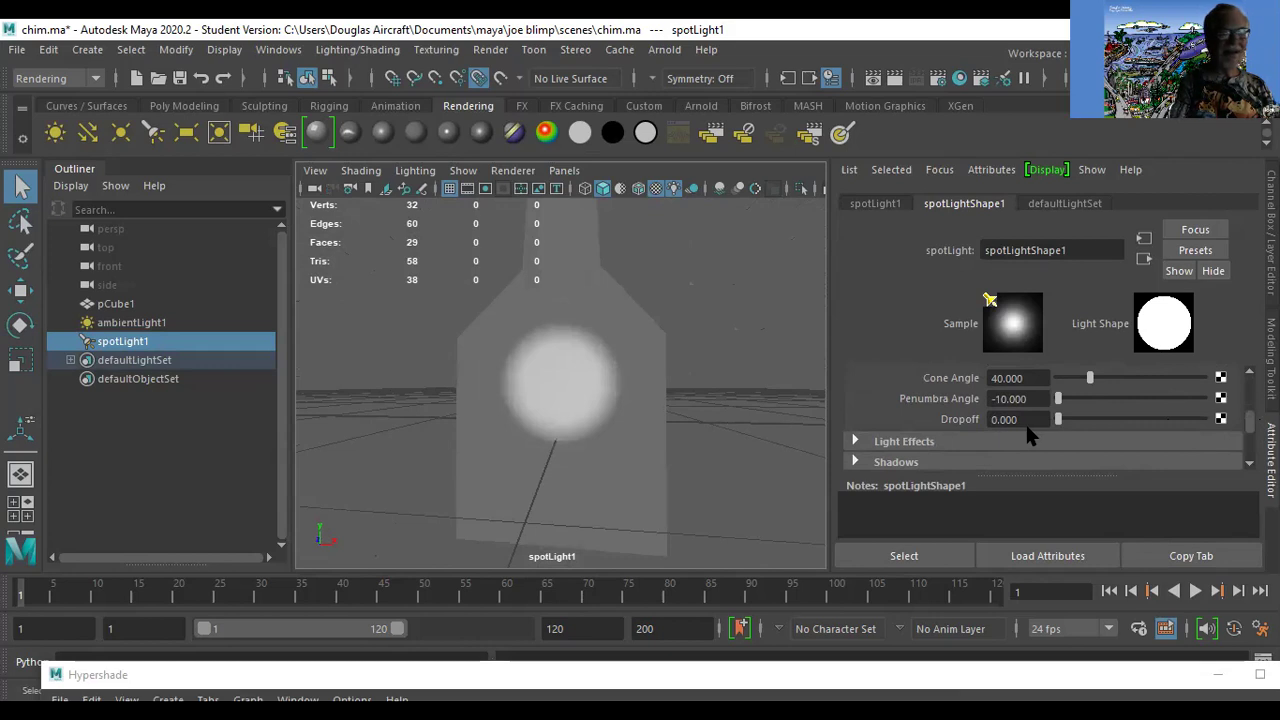
click(895, 80)
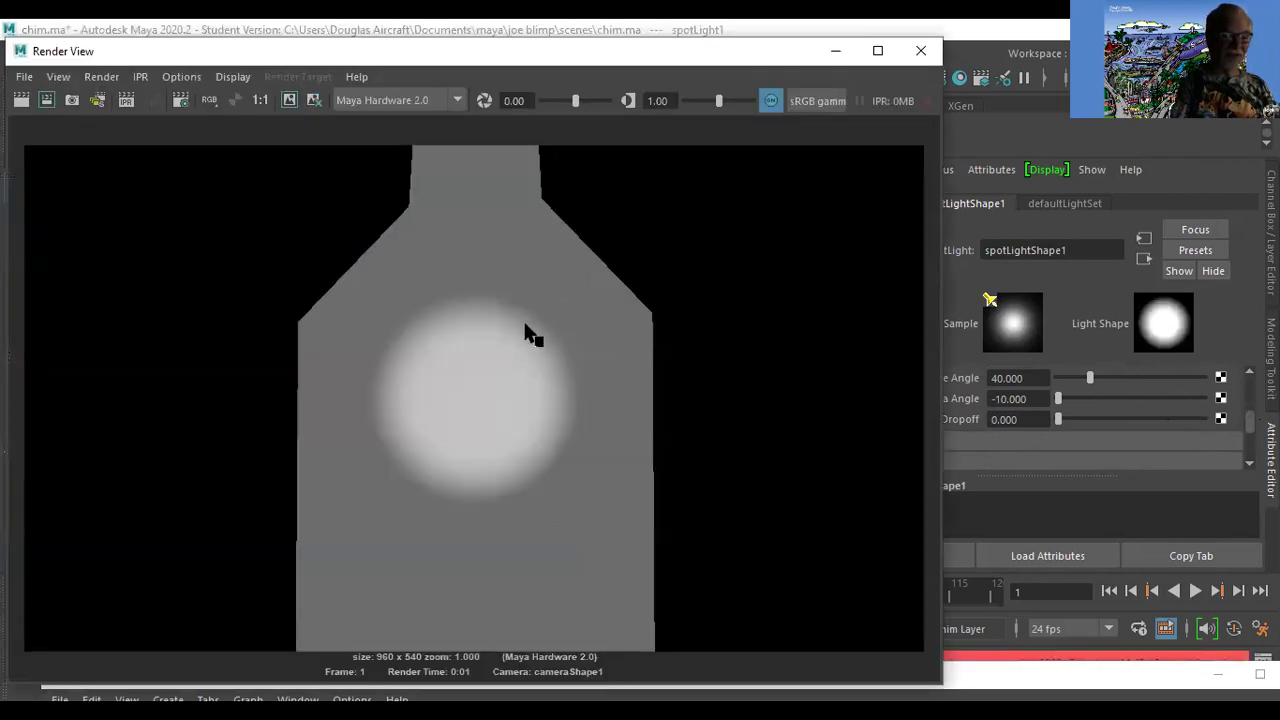
click(920, 48)
Reset the spot light's penumbra angle to 0 for a test render and raise the angle slightly above that.
drag(1058, 398, 967, 405)
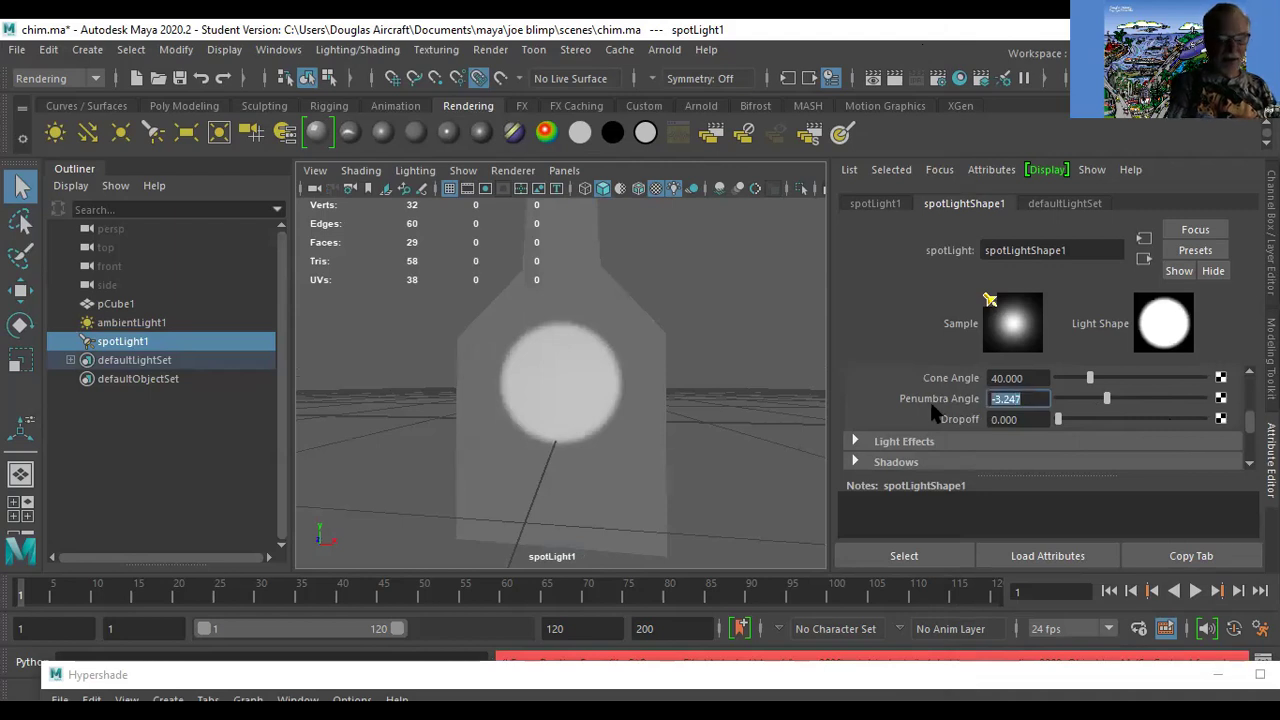
text(0)
key(Return)
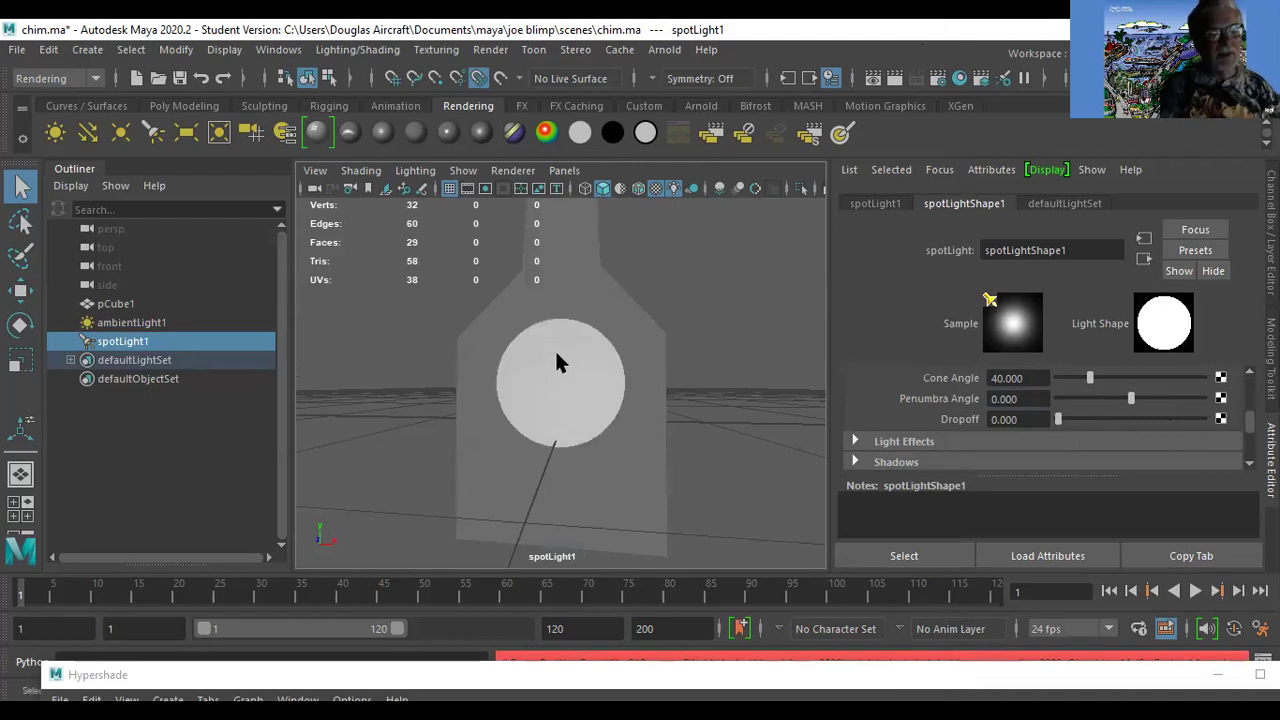
click(895, 80)
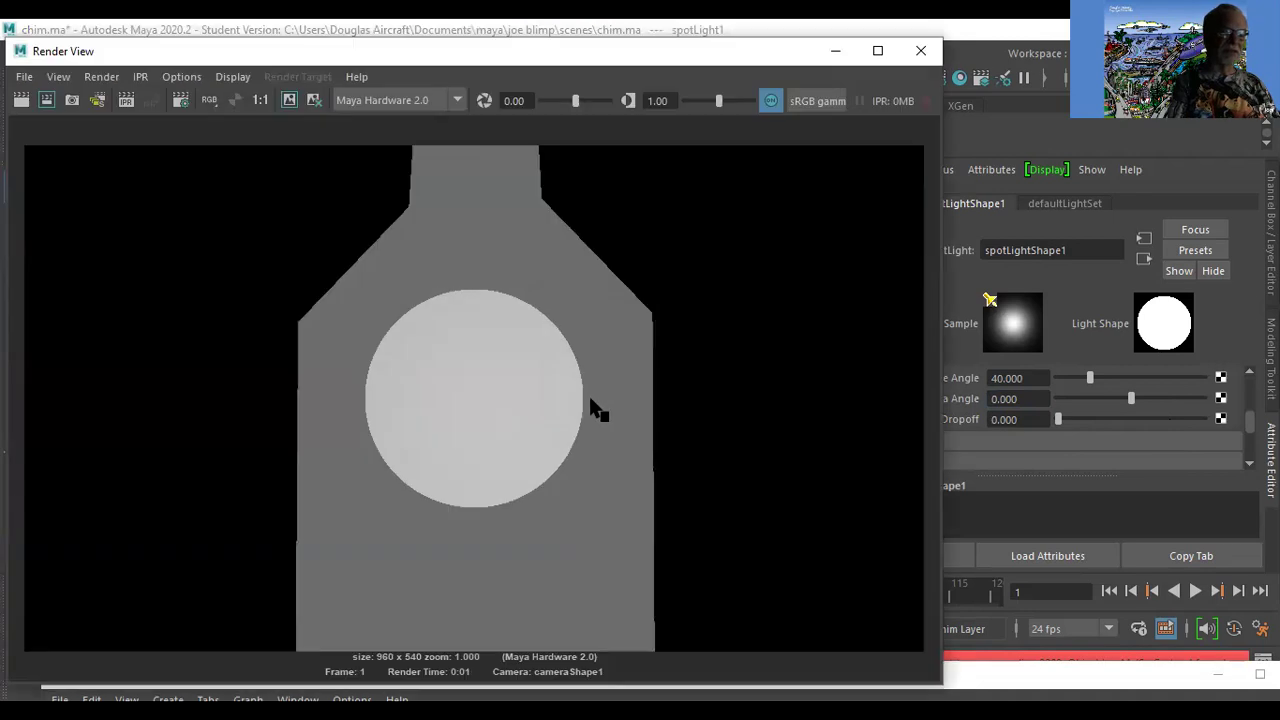
click(922, 52)
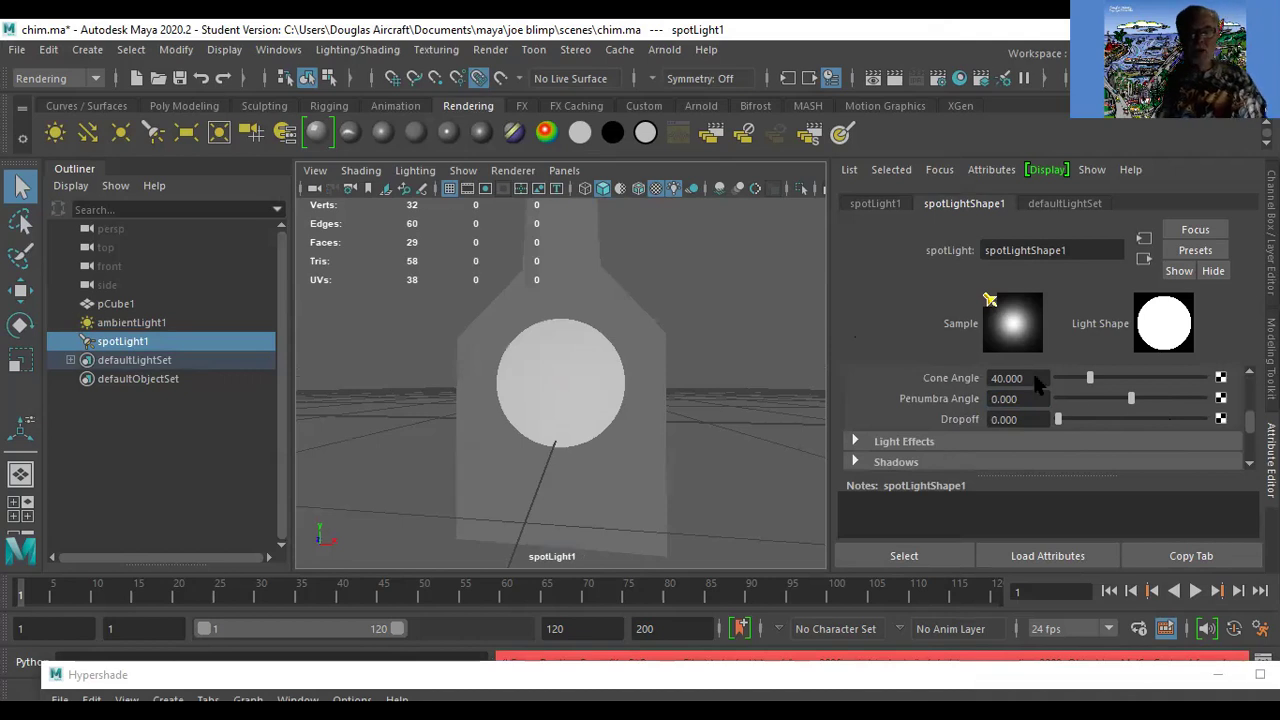
drag(1128, 405, 1138, 399)
Open the spot light's colour for editing and tint it light red with RGB 1.000, 0.325, 0.325.
drag(1250, 414, 1227, 367)
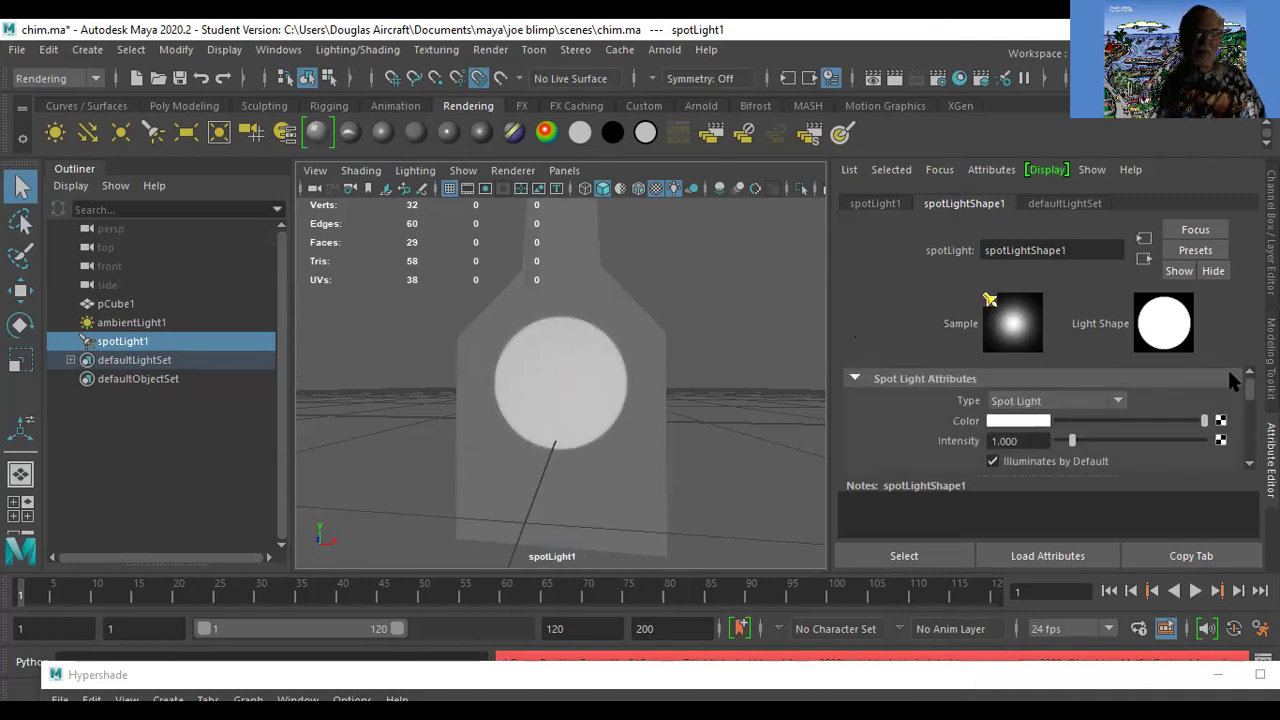
click(1012, 421)
click(1018, 421)
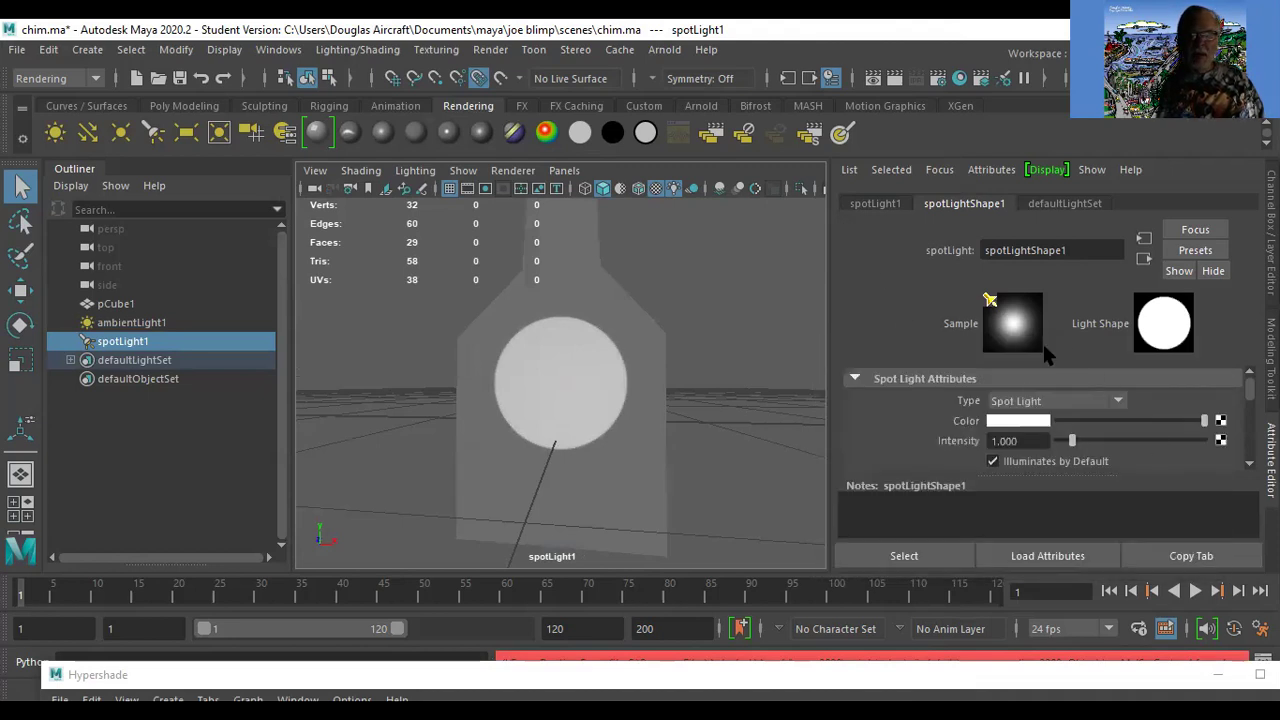
click(1030, 424)
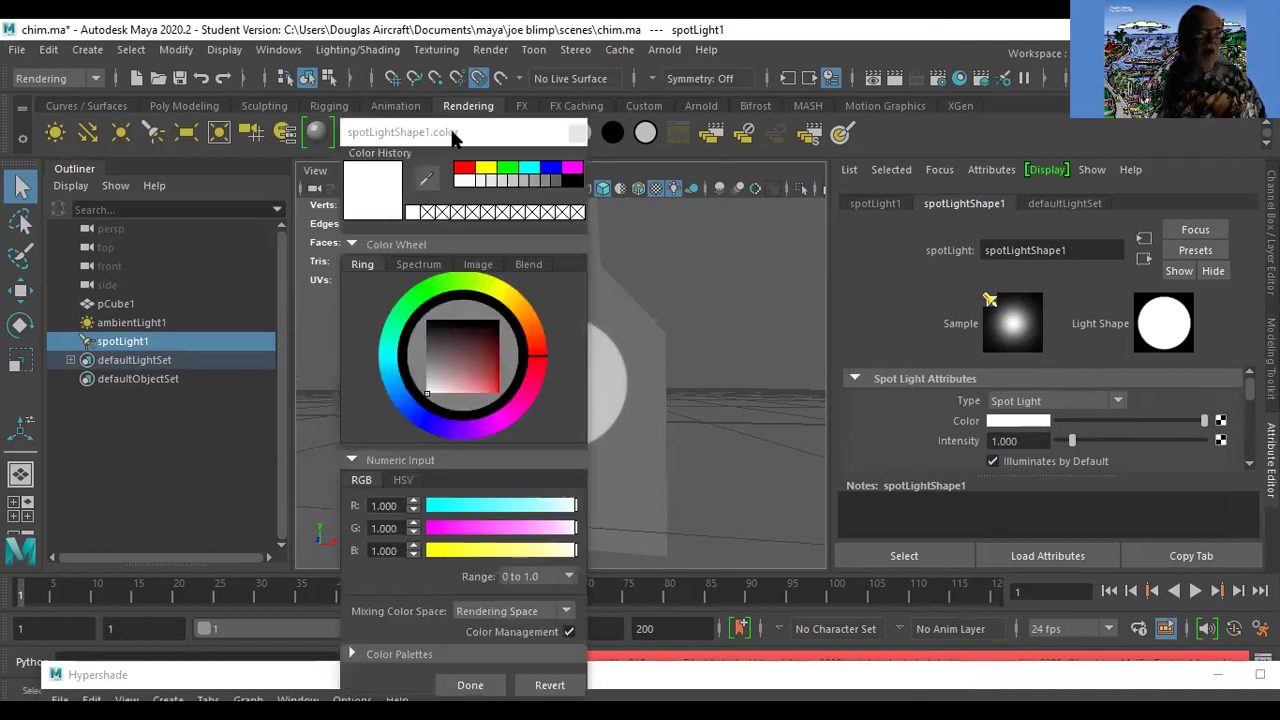
drag(455, 131, 450, 42)
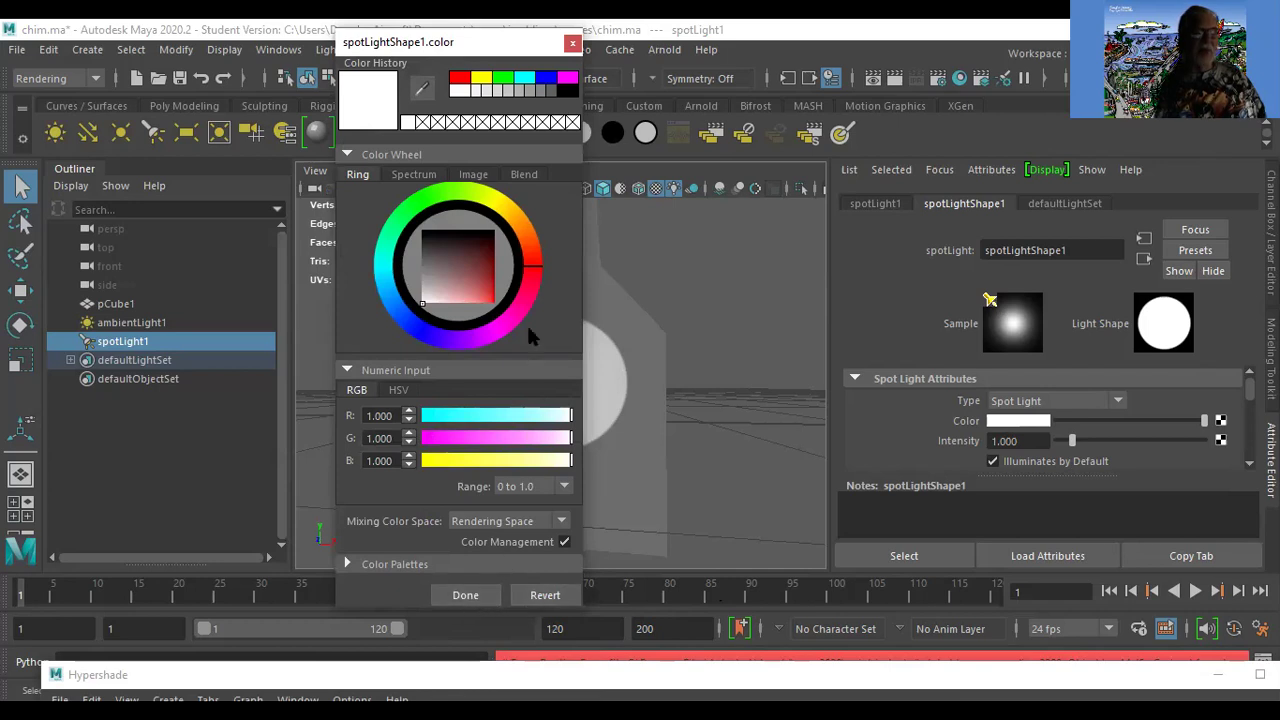
click(477, 289)
drag(476, 287, 471, 306)
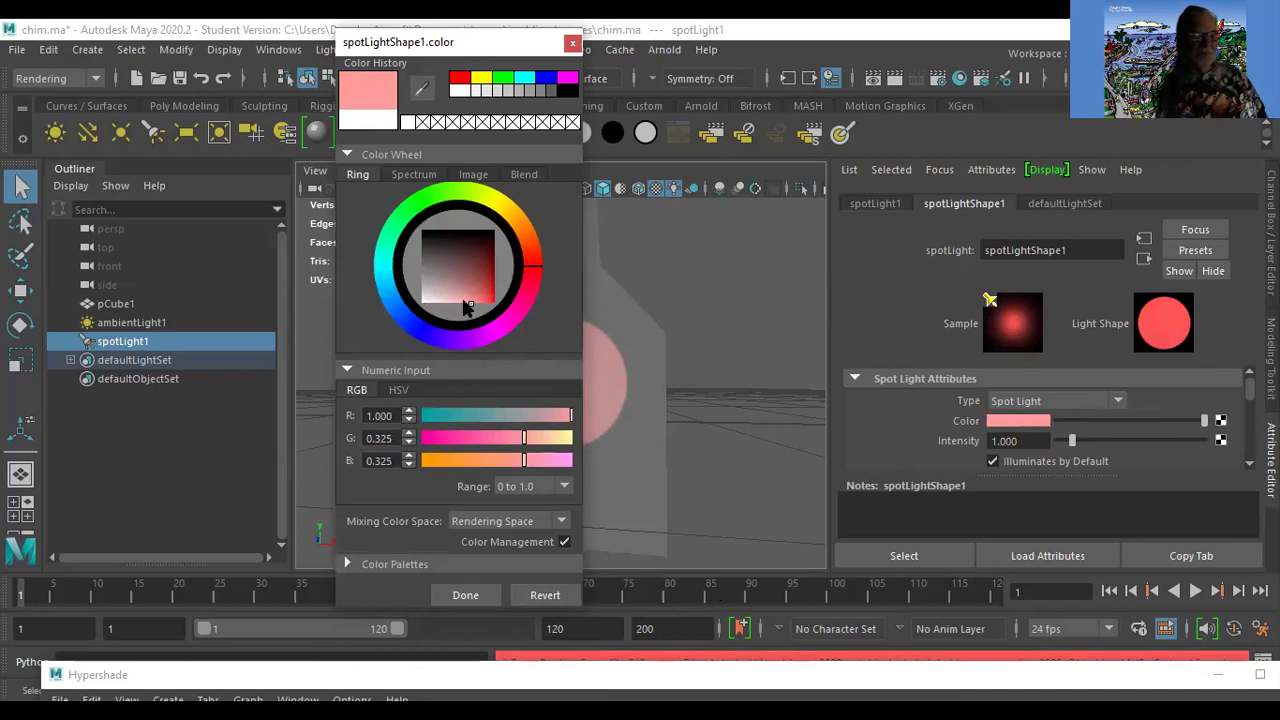
Change the spot light's colour to green with RGB 0.031, 0.484, 0.171.
drag(521, 440, 461, 441)
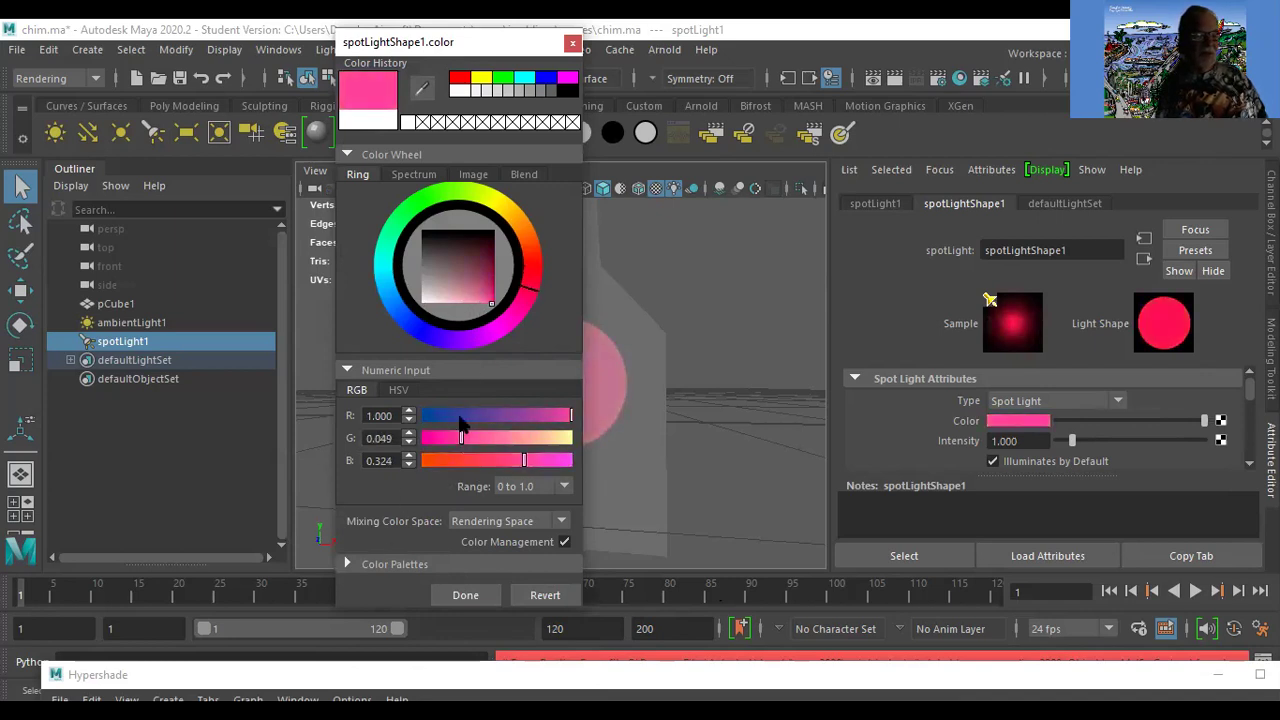
click(433, 416)
click(445, 460)
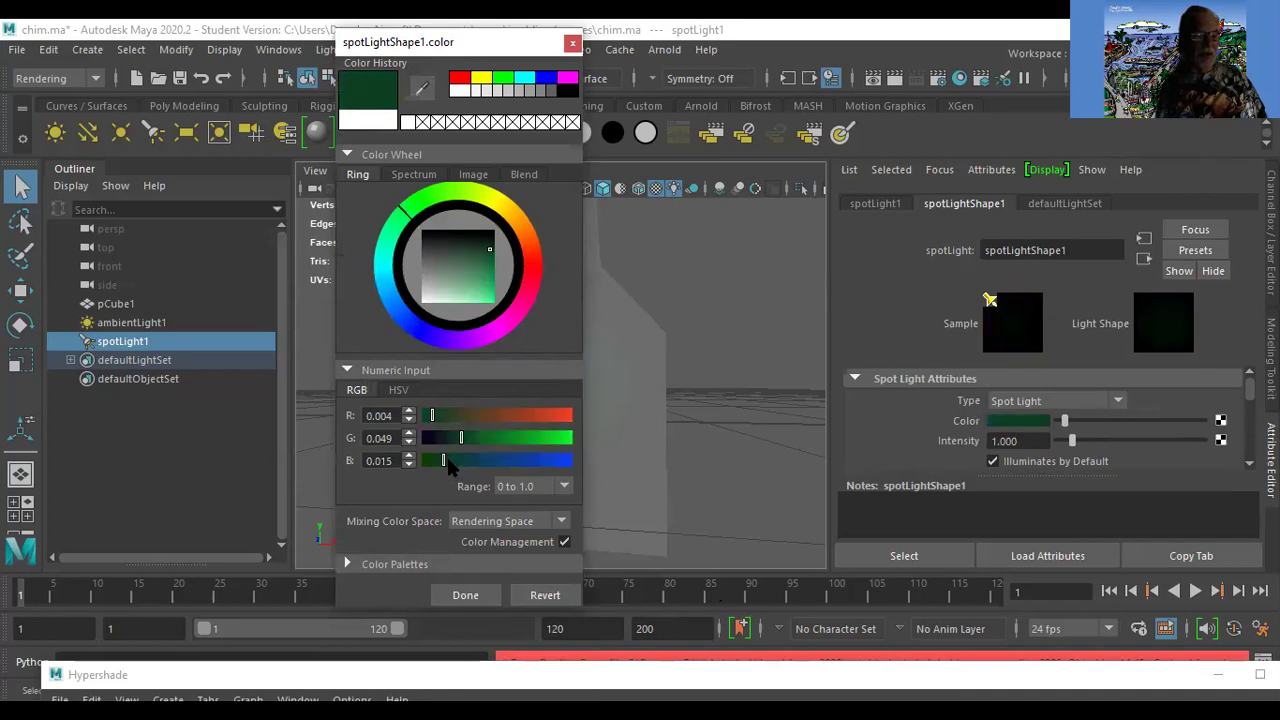
click(495, 254)
drag(496, 255, 489, 288)
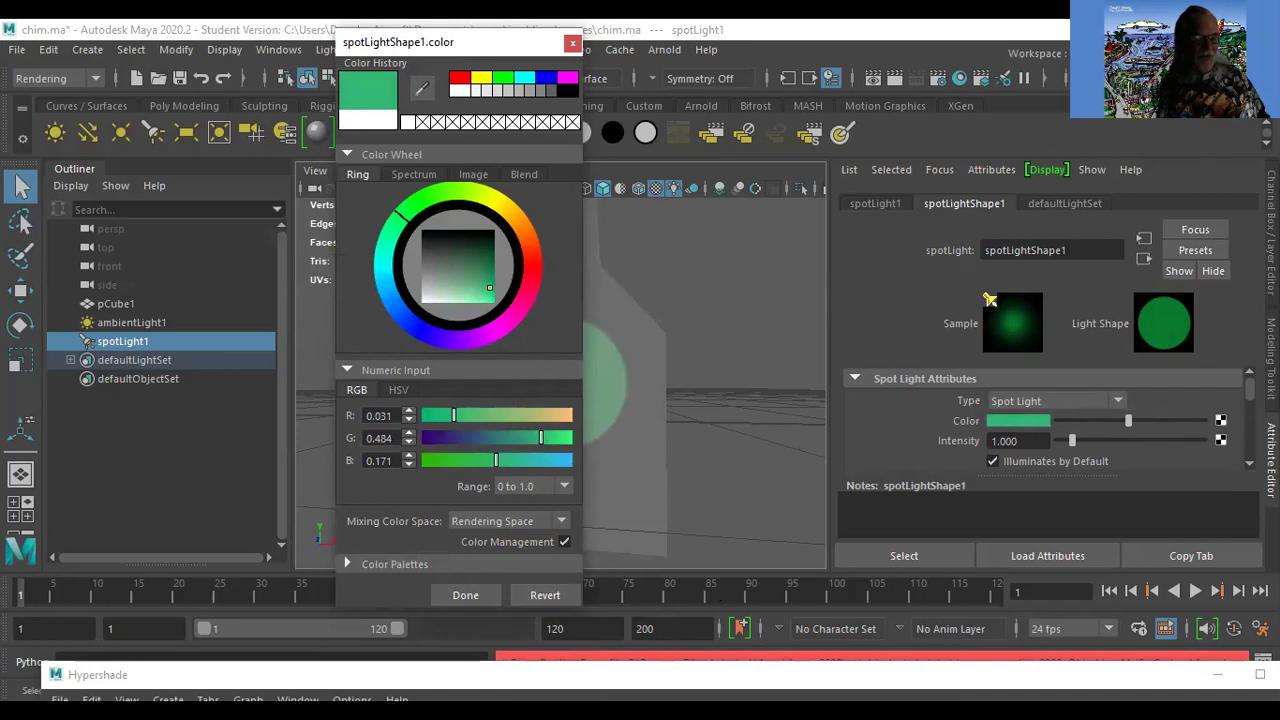
click(465, 595)
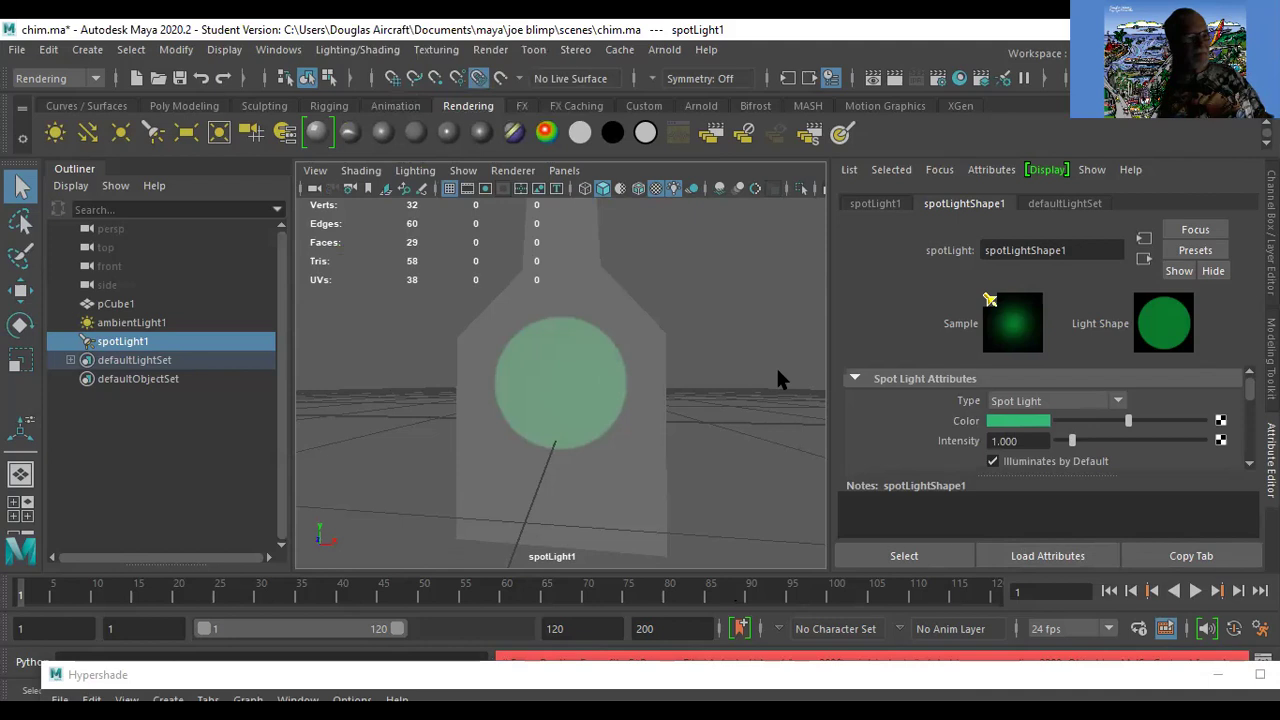
Select the ambient light and set its colour to yellow with RGB 0.987, 1.000, 0.039.
double_click(150, 322)
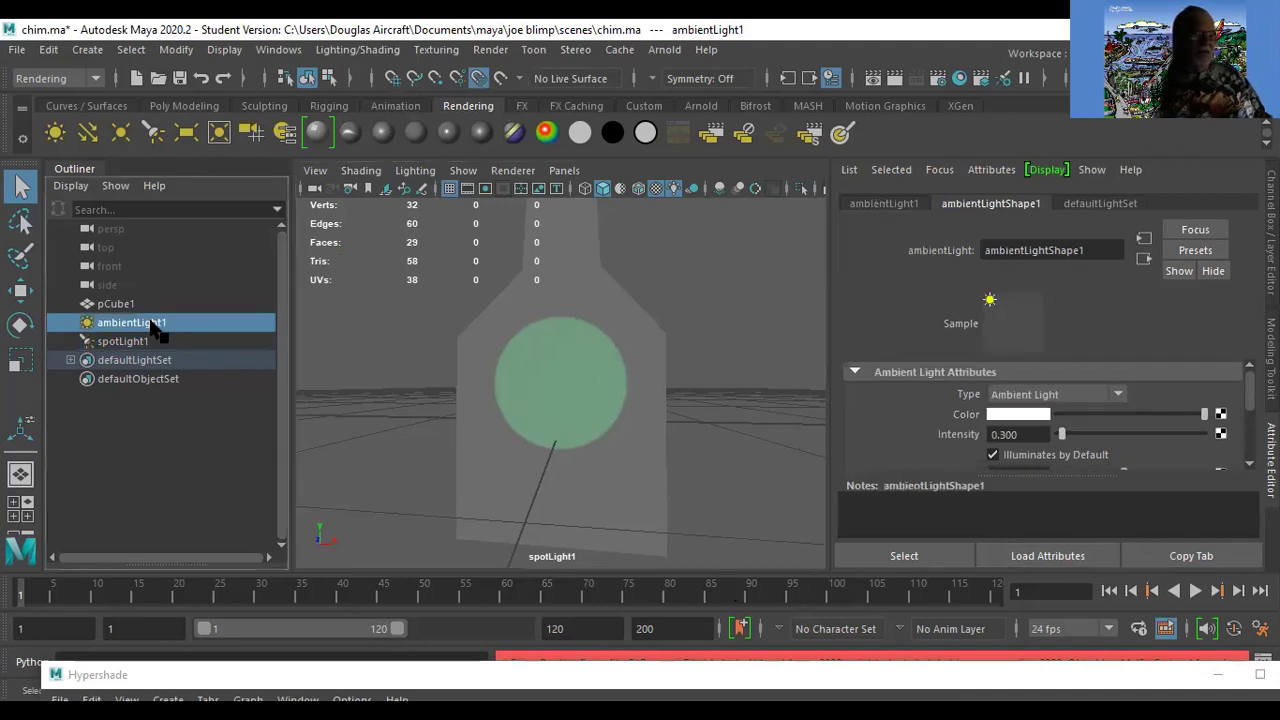
drag(170, 323, 106, 323)
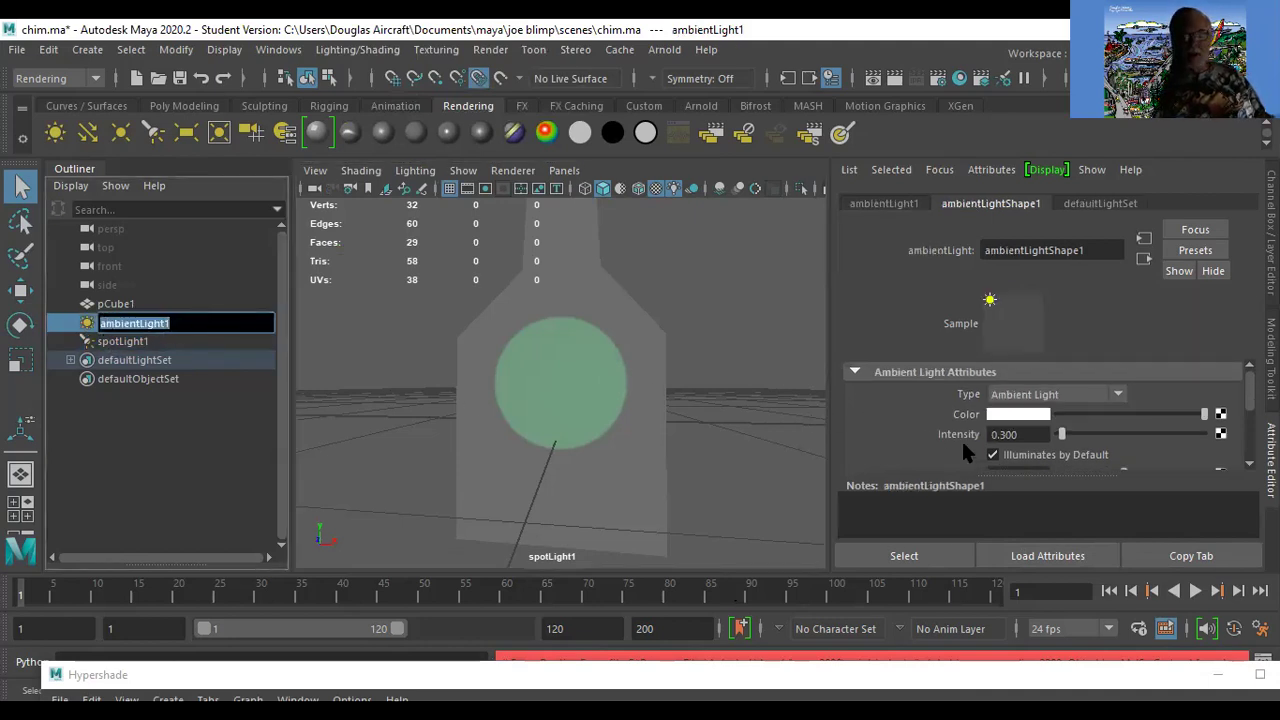
click(1035, 416)
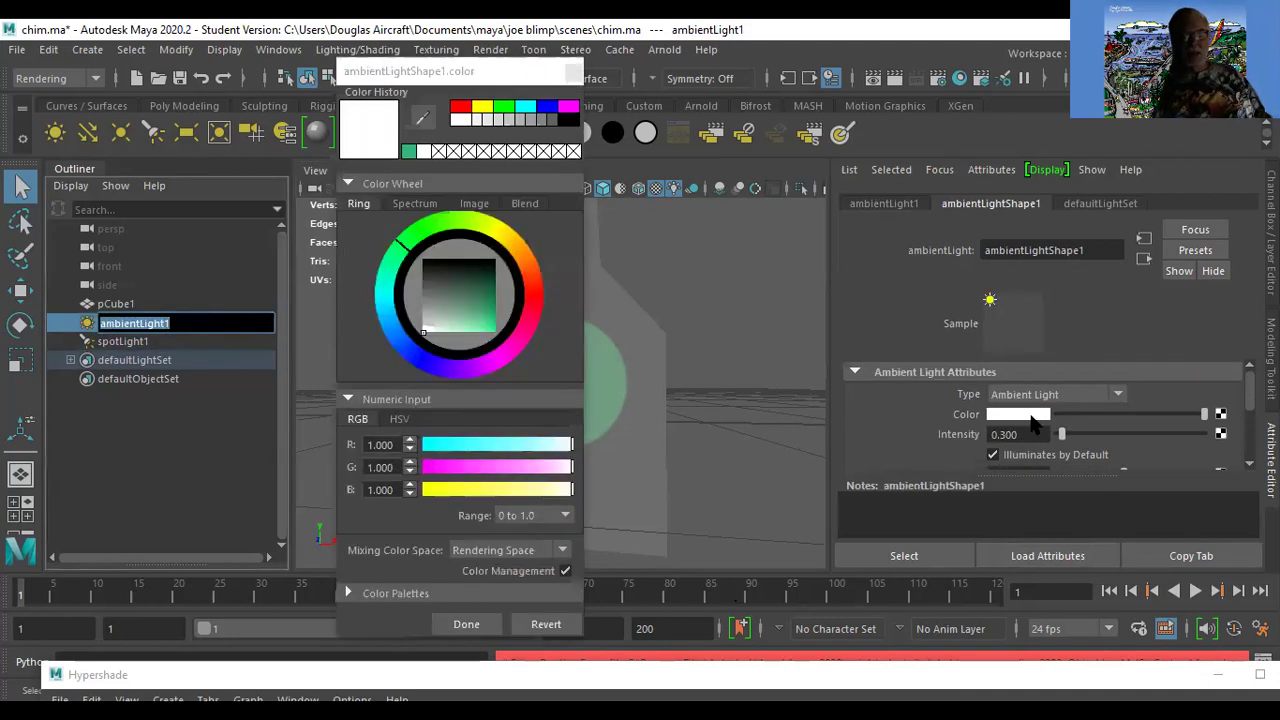
click(497, 232)
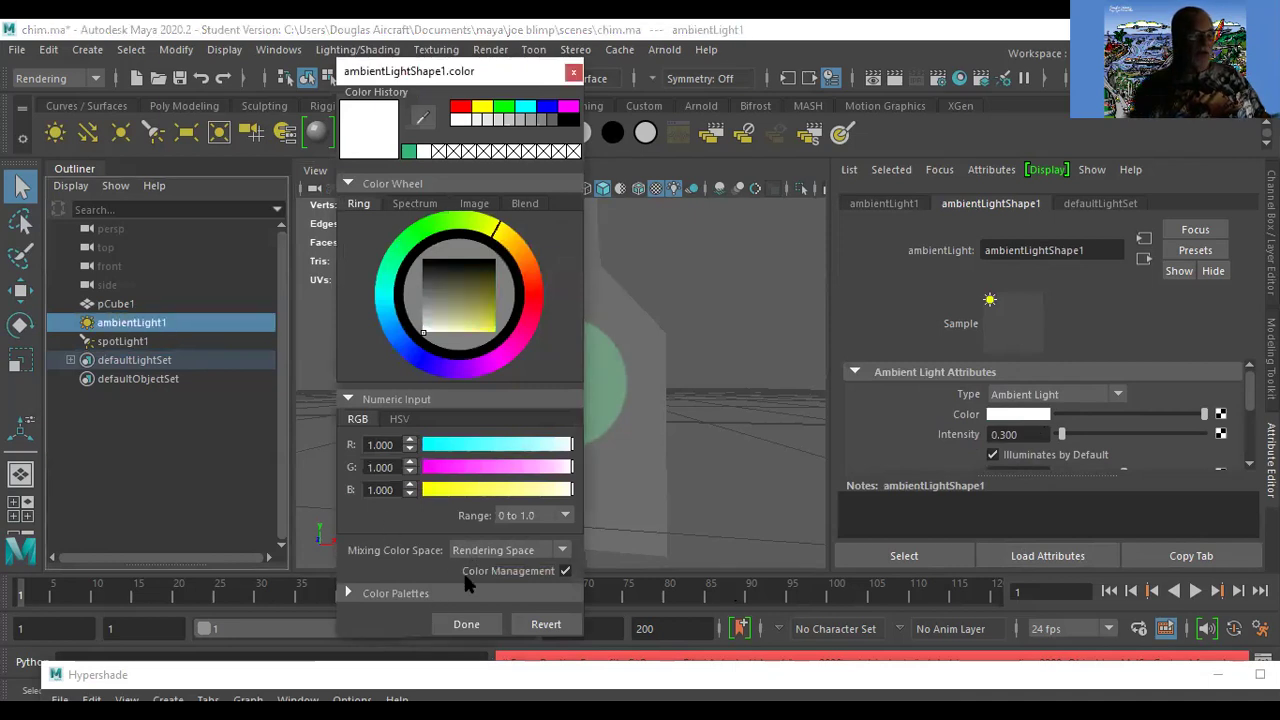
drag(513, 69, 515, 36)
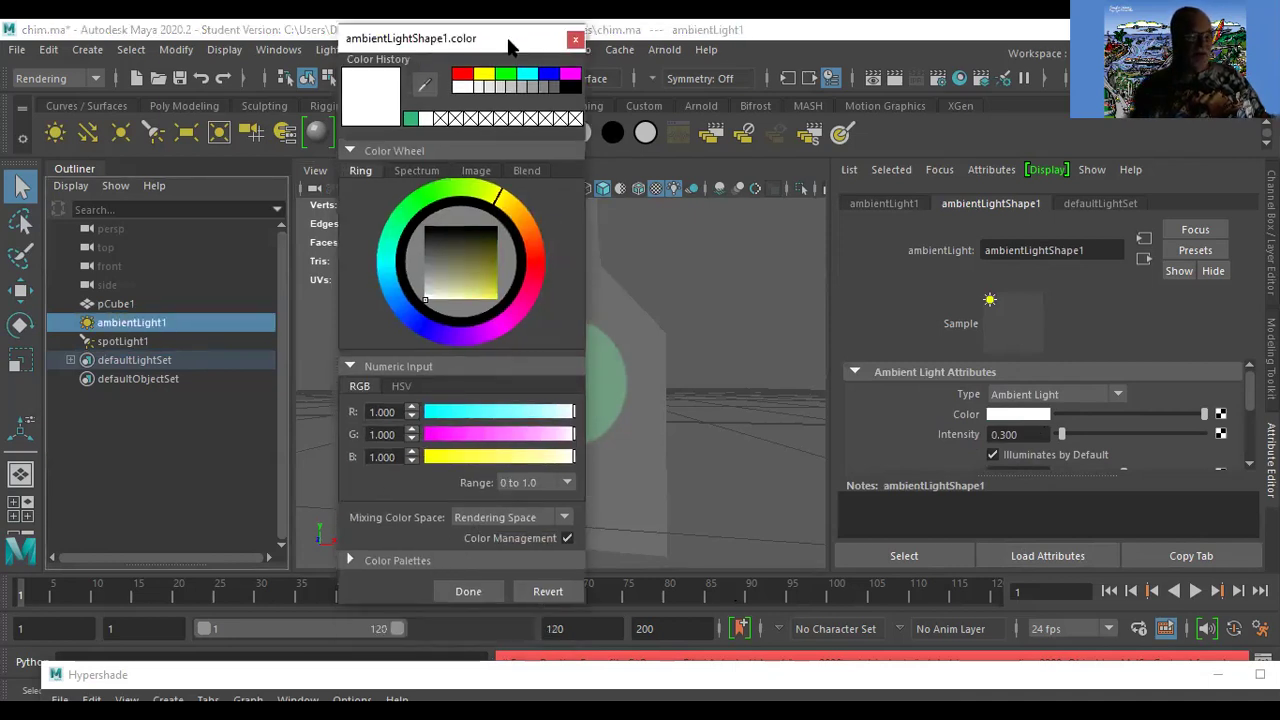
click(468, 591)
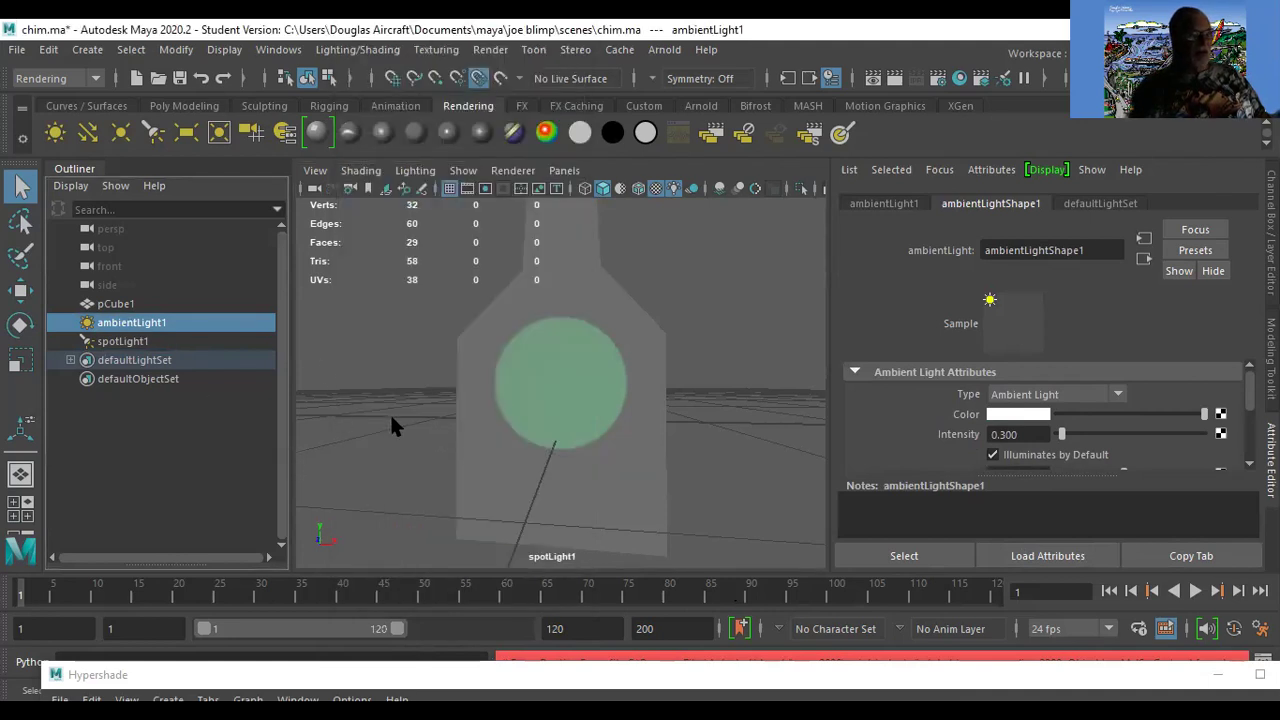
click(1018, 414)
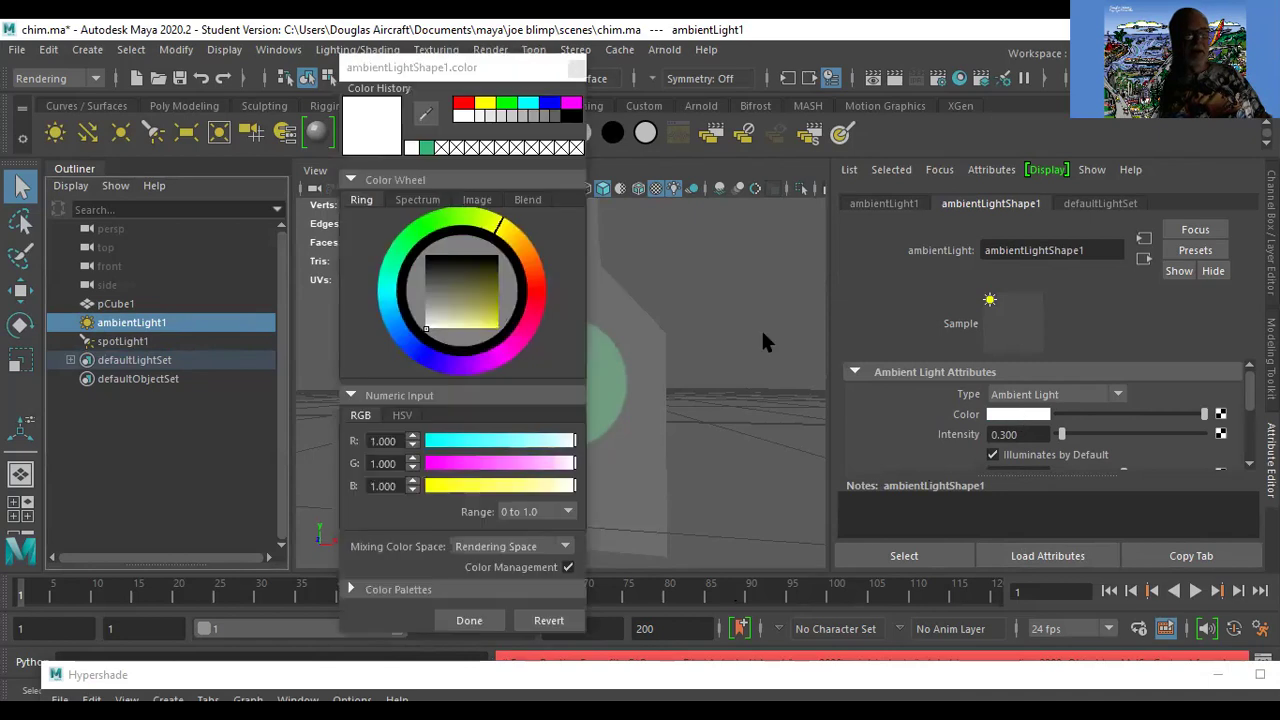
drag(478, 308, 497, 330)
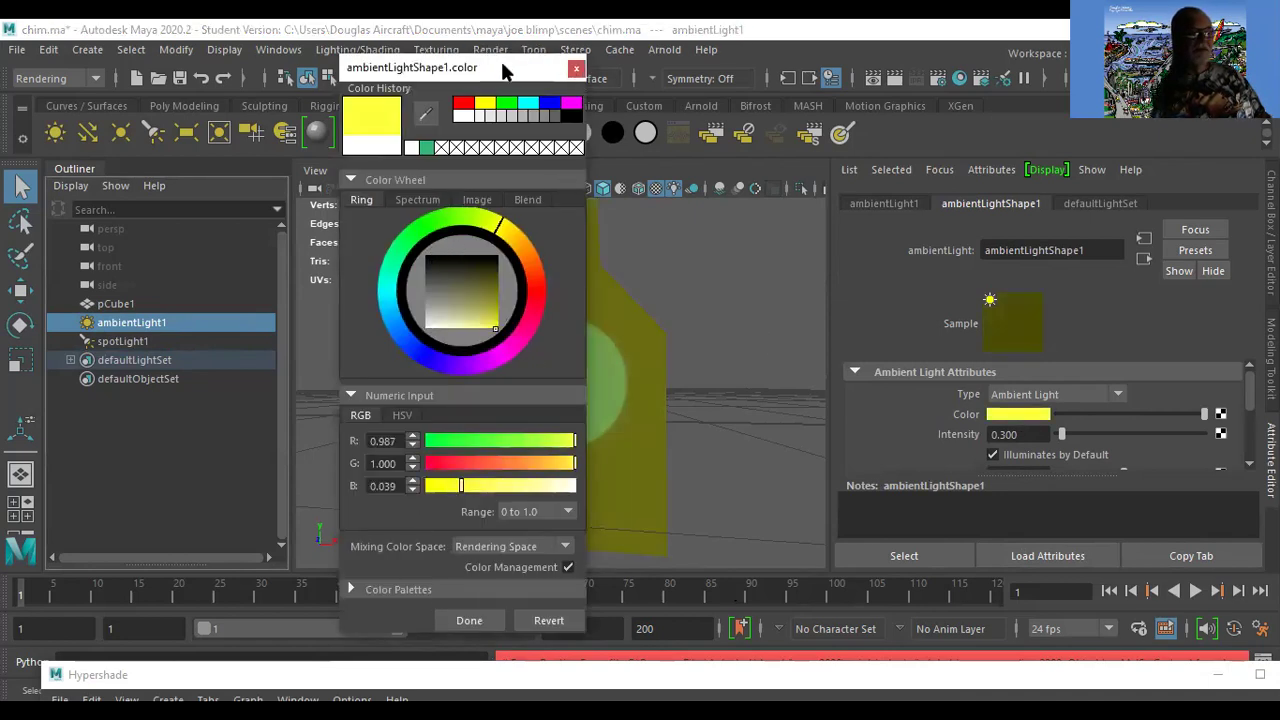
drag(508, 63, 508, 29)
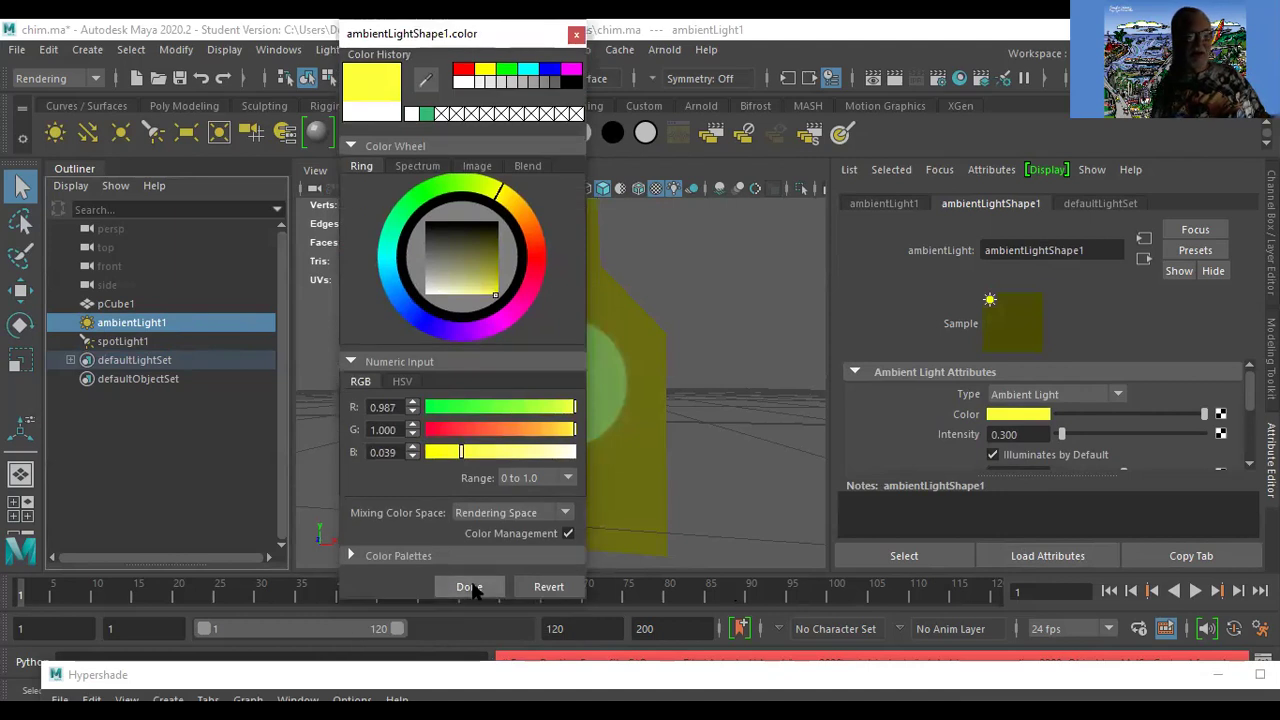
click(469, 586)
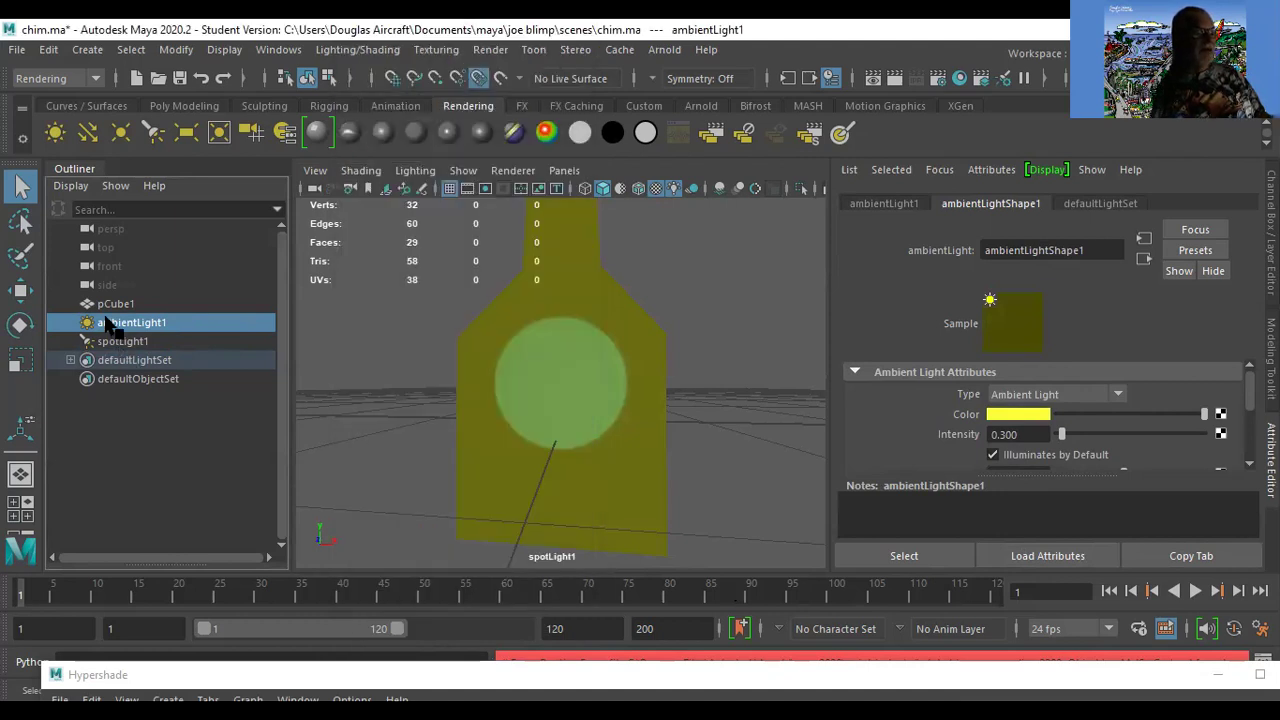
Add a directional light to the scene and set its colour to blue with RGB 0.000, 0.305, 1.000.
click(87, 132)
click(1000, 416)
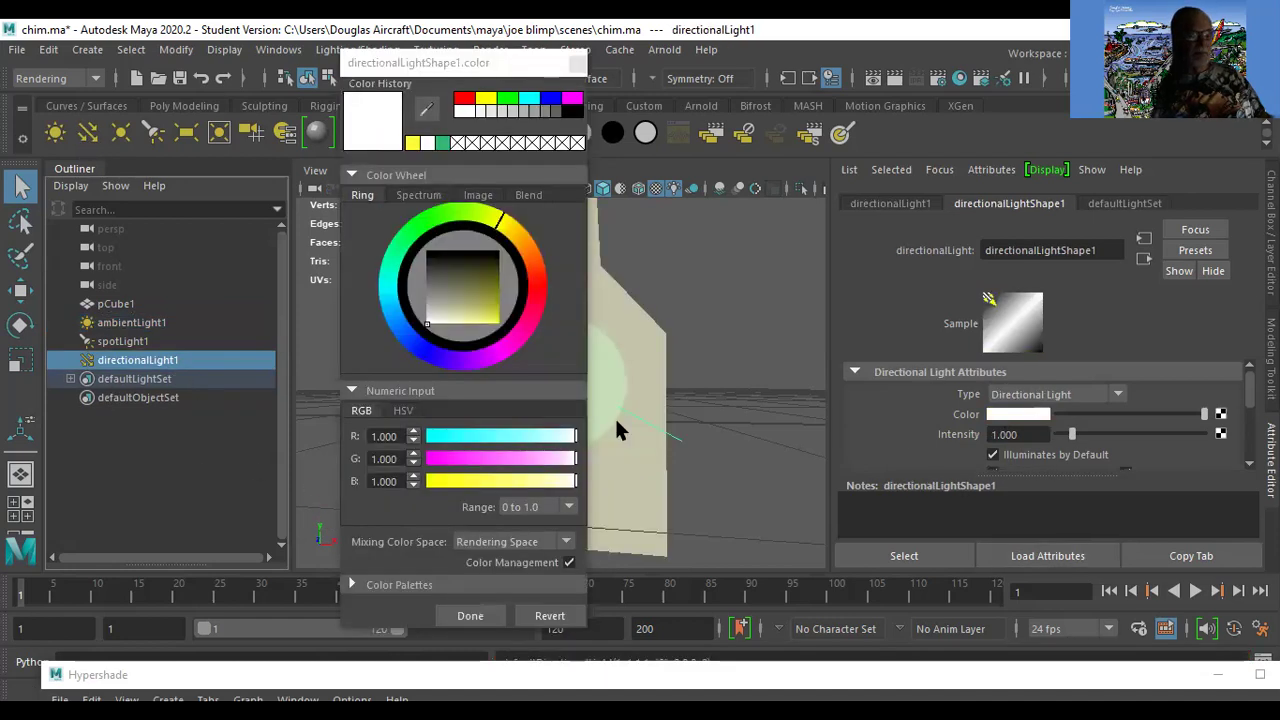
click(405, 346)
click(500, 322)
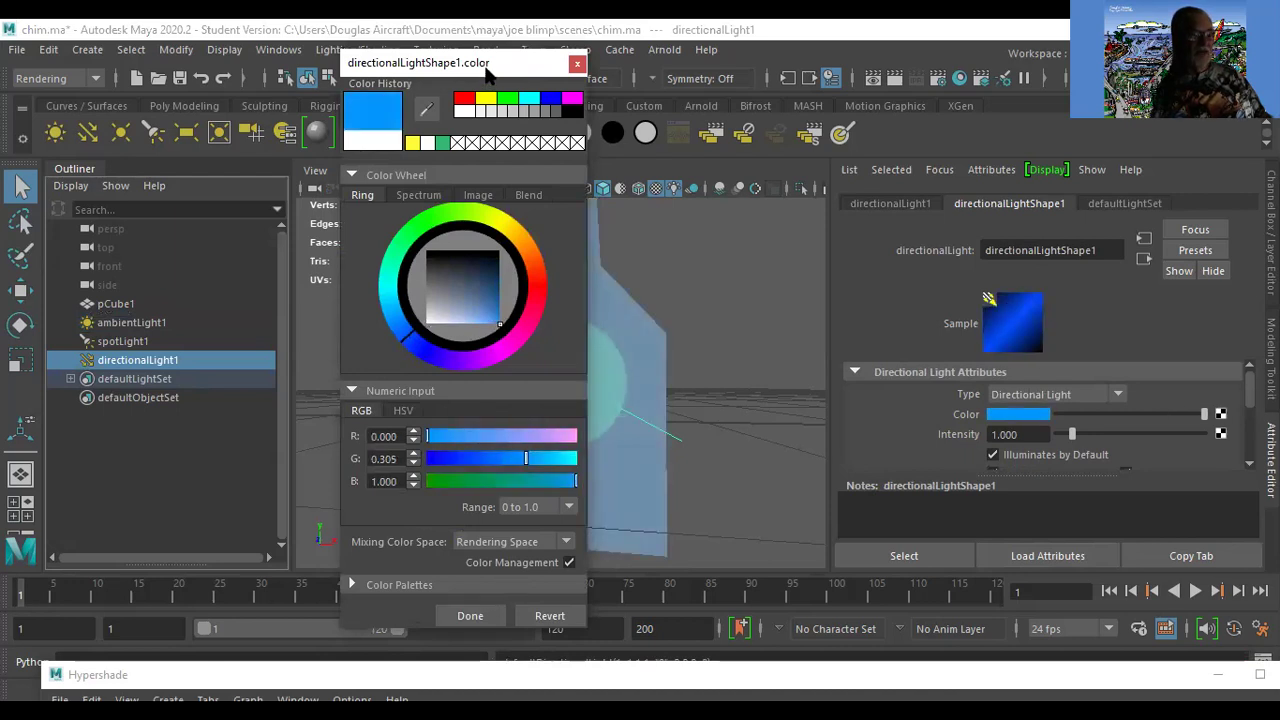
drag(487, 75, 448, 46)
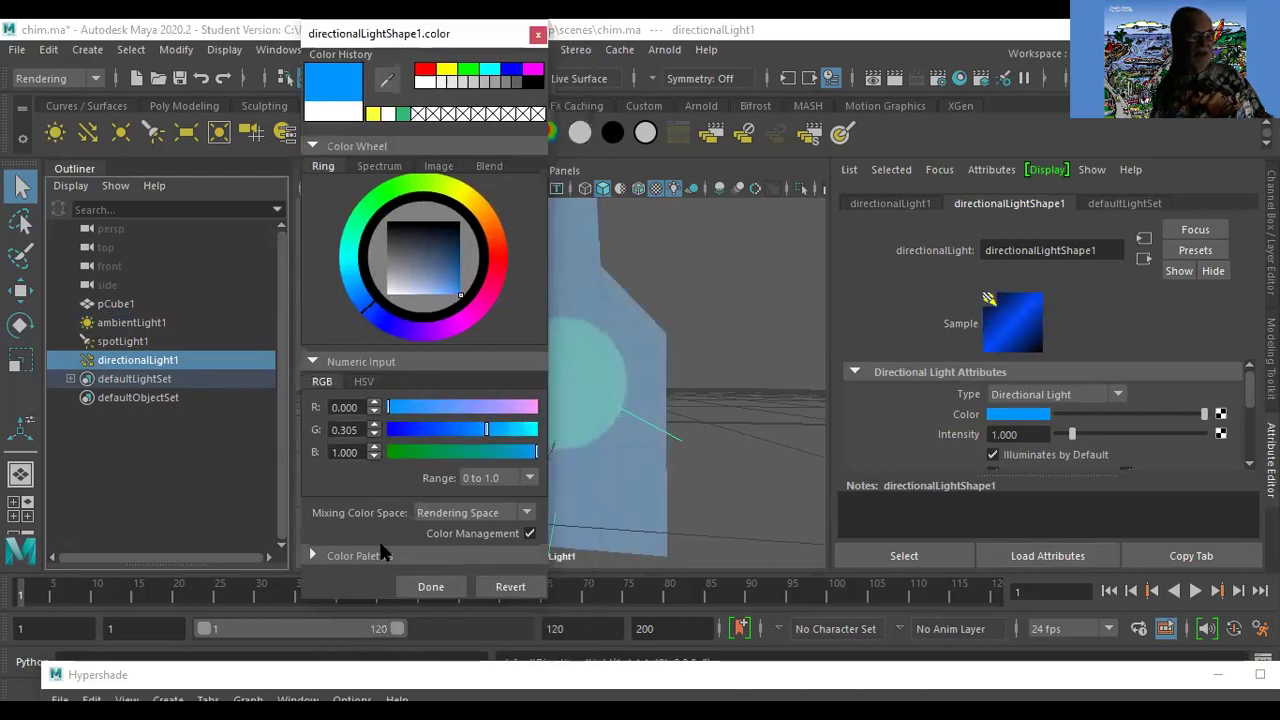
click(425, 588)
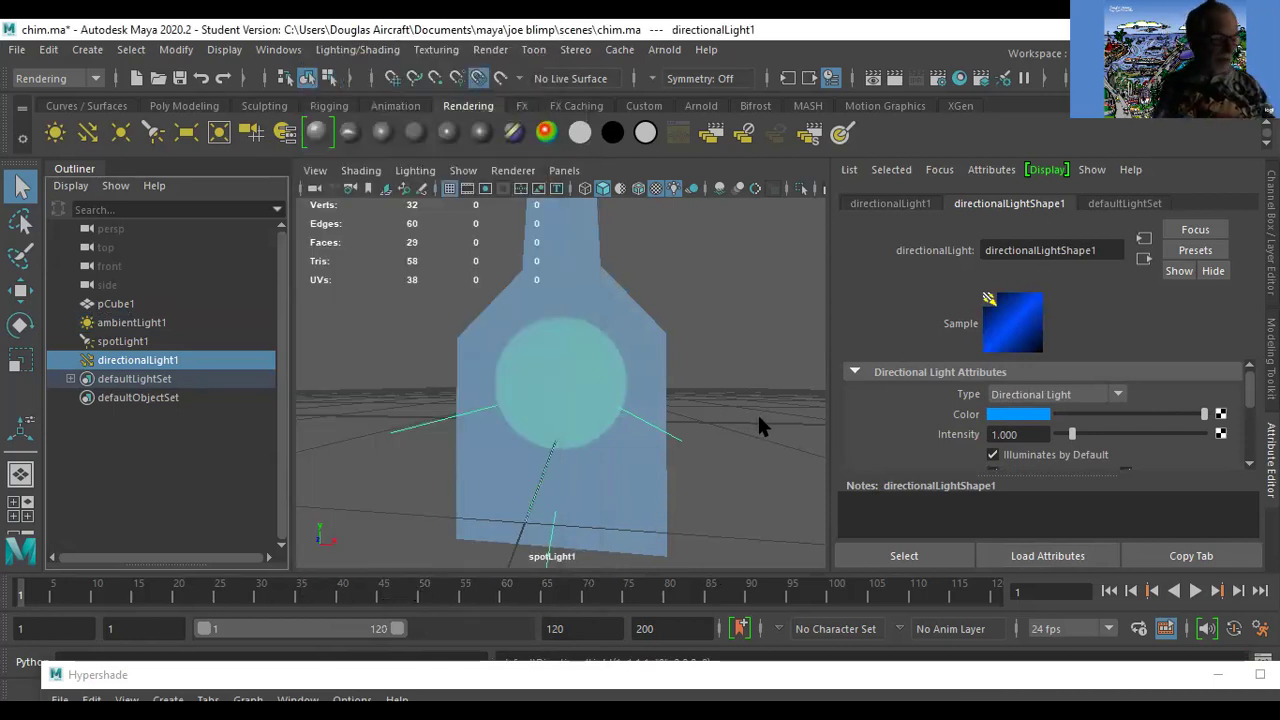
Orbit the spot light's view slightly around the column and select the spot light again.
mouse_move(757, 401)
alt+mouse_down()
mouse_move(691, 420)
mouse_move(794, 406)
mouse_move(760, 411)
mouse_move(763, 394)
mouse_move(760, 406)
alt+mouse_up()
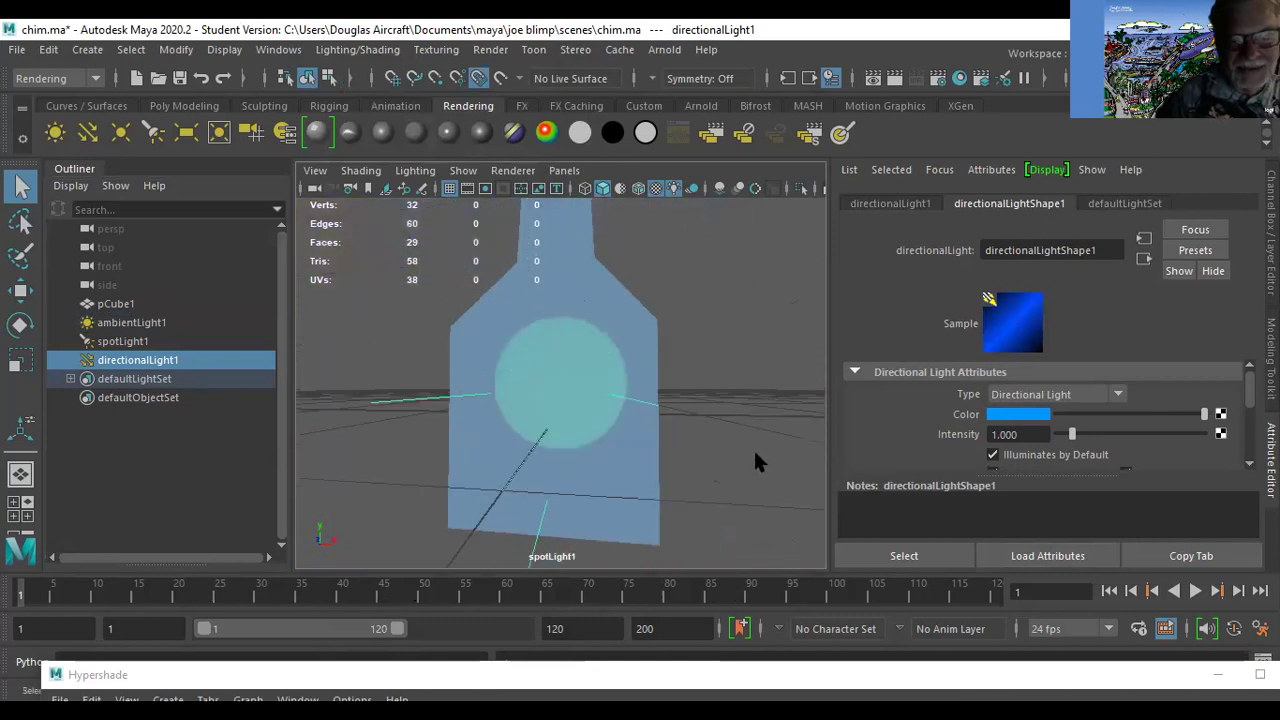
click(596, 444)
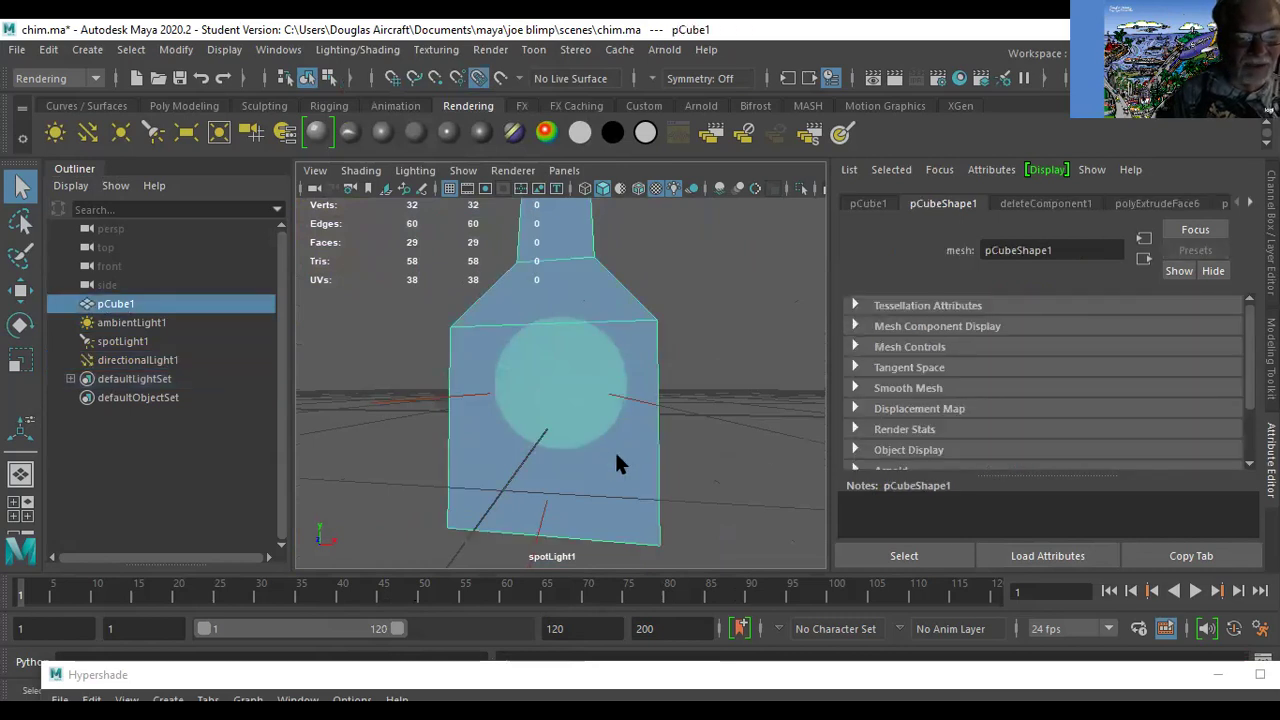
click(112, 342)
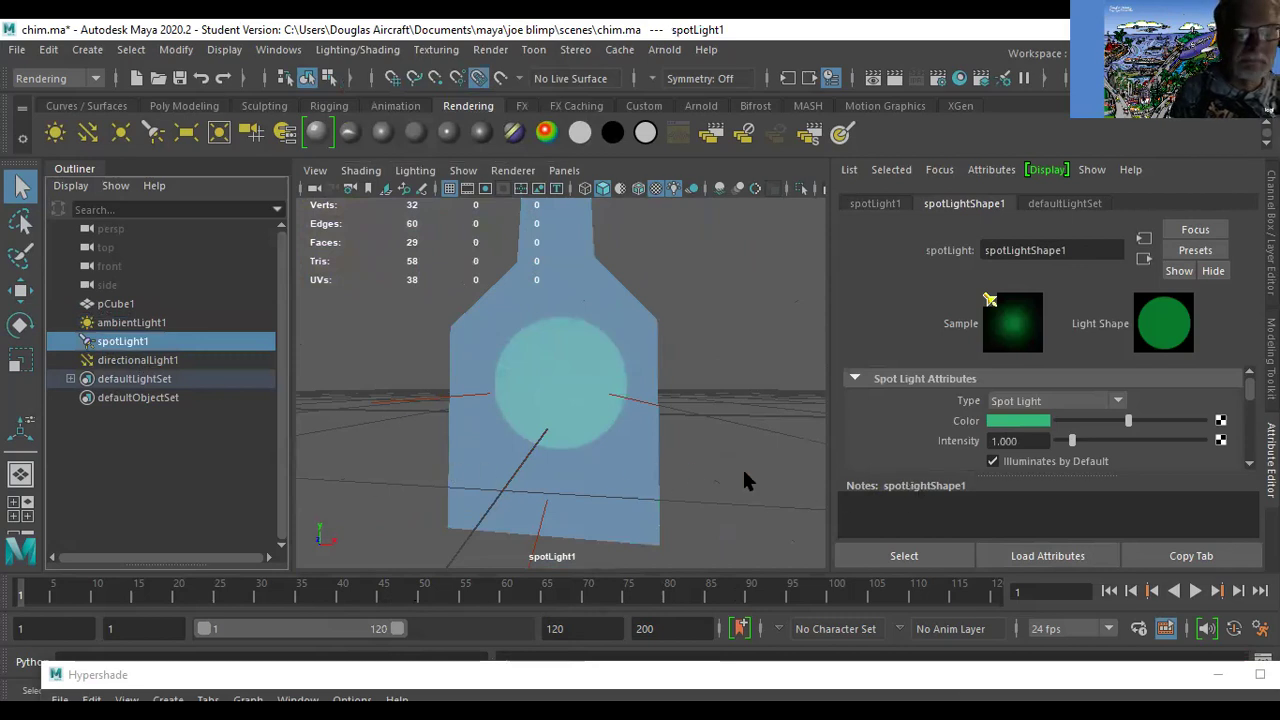
Duplicate the green spot light and, looking through the copy, shift it upward so its beam lands higher on the column.
click(566, 420)
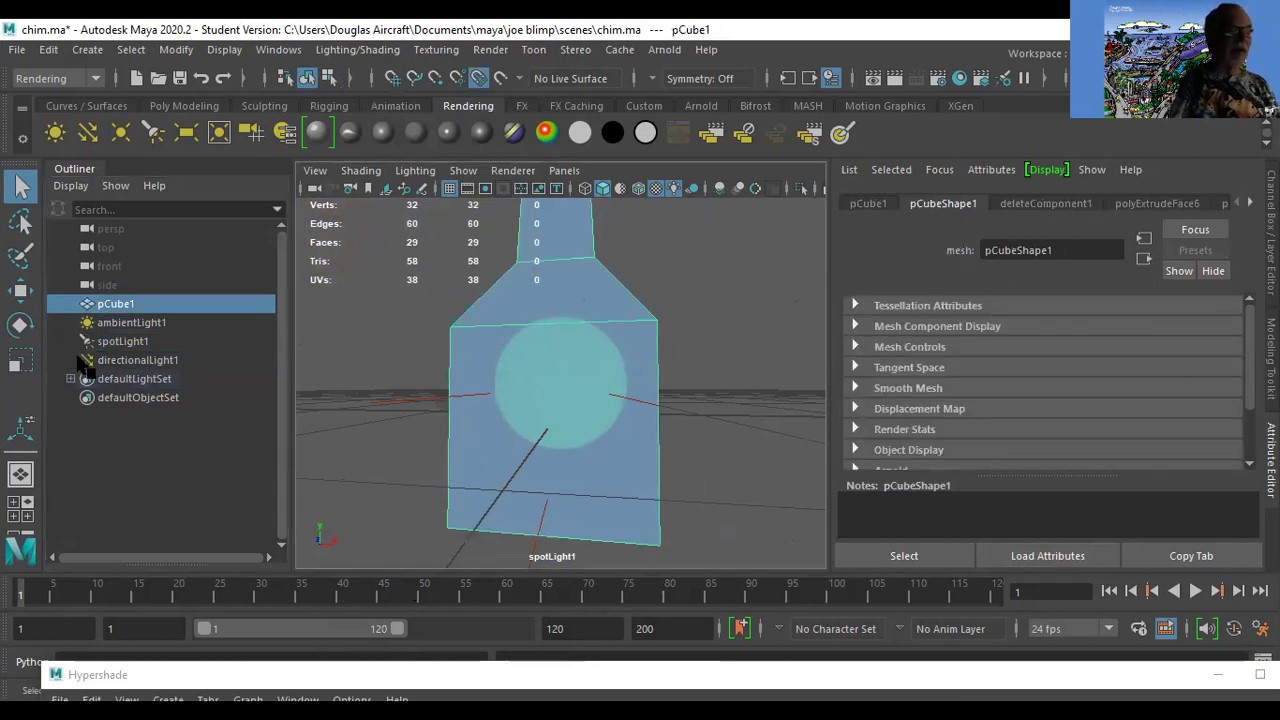
click(108, 325)
click(116, 360)
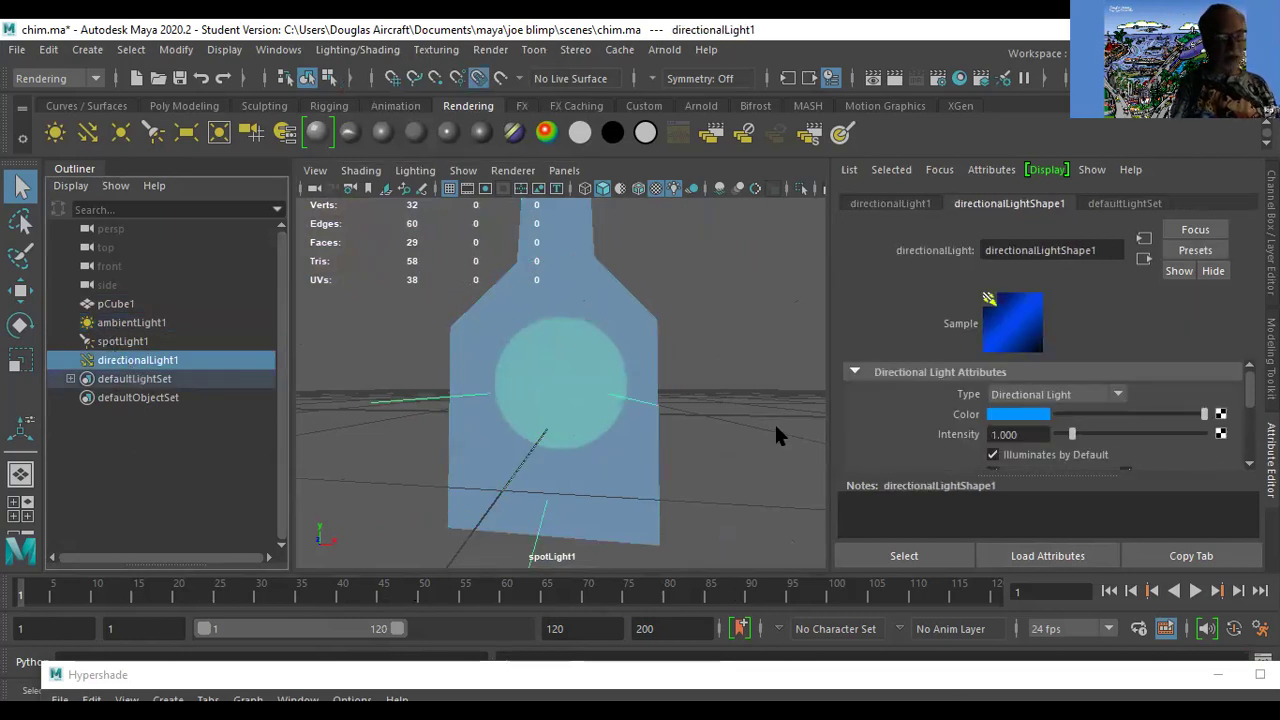
click(112, 344)
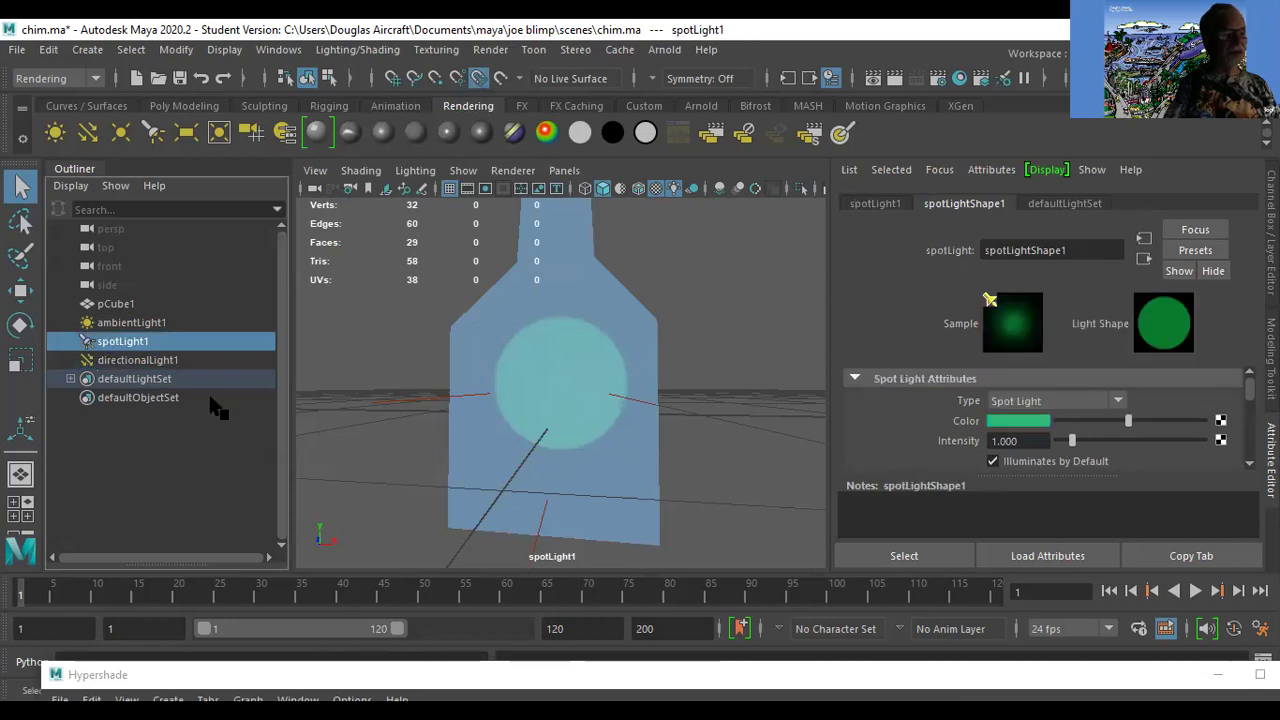
key(ctrl+d)
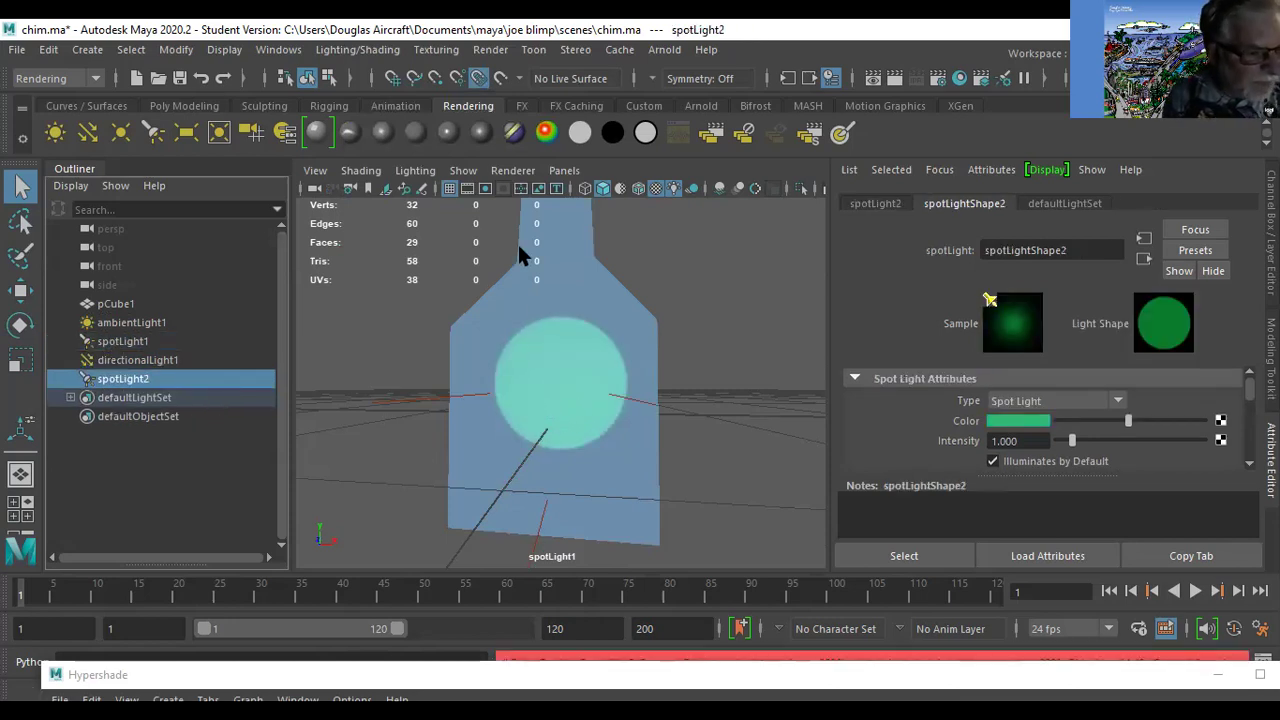
click(564, 170)
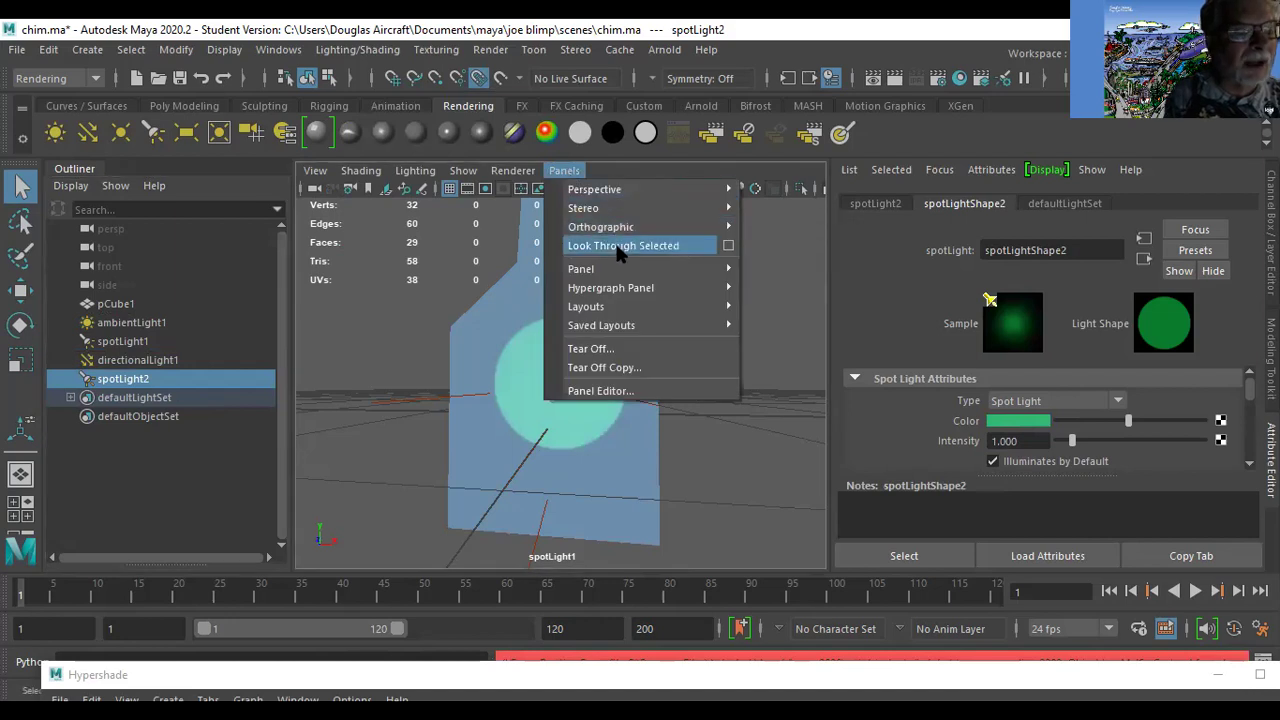
click(620, 246)
mouse_move(590, 422)
alt+middle_down()
mouse_move(623, 417)
mouse_move(594, 424)
alt+middle_up()
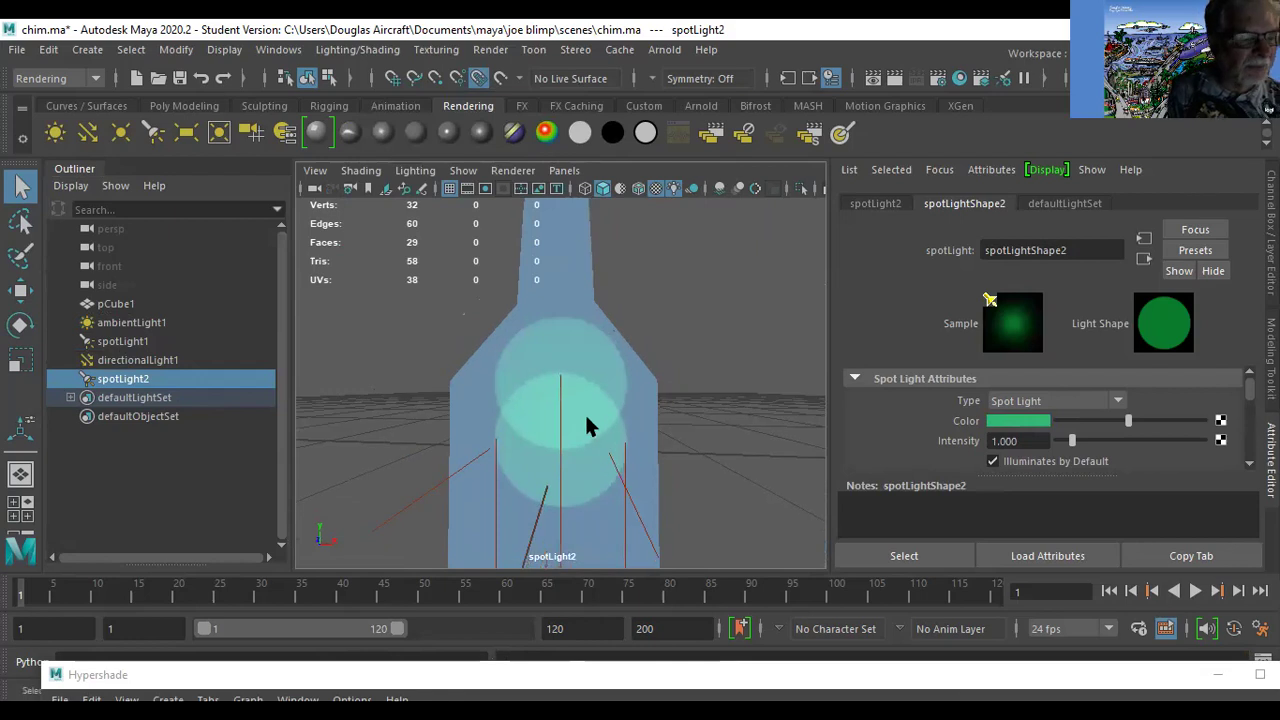
Set the duplicated spot light's colour to pinkish red with RGB 0.665, 0.009, 0.139.
click(1031, 423)
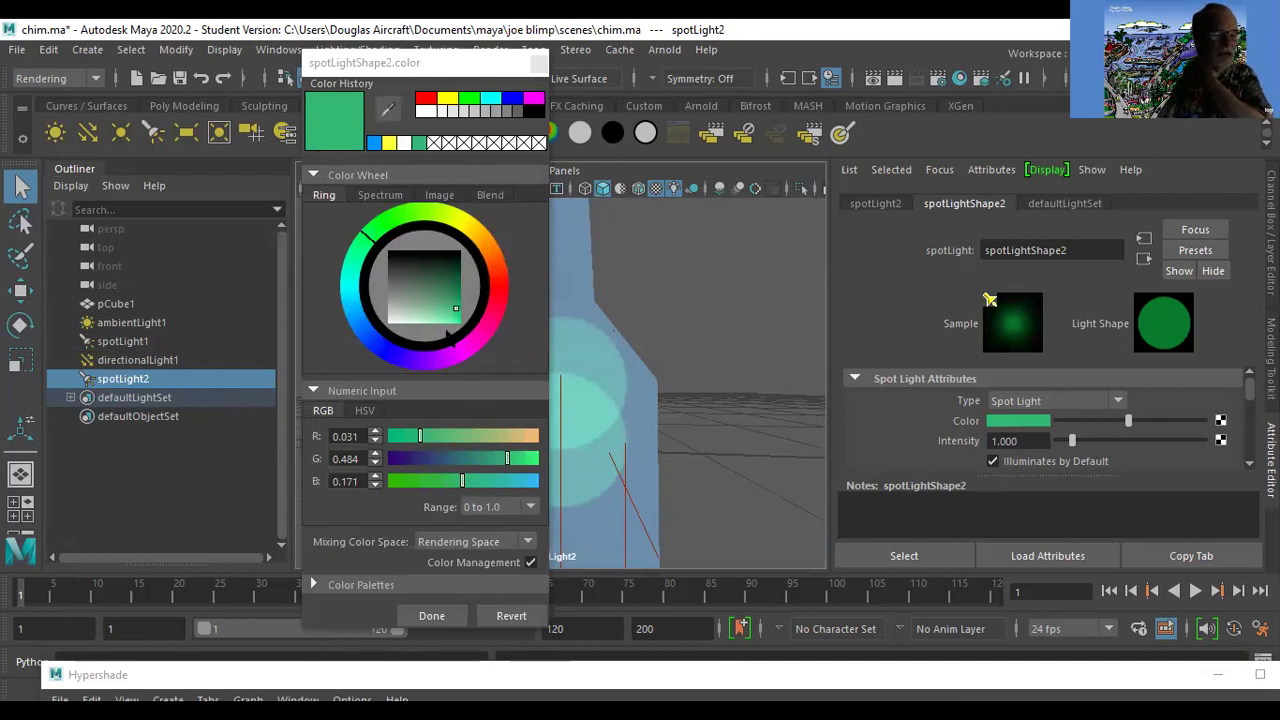
click(496, 300)
drag(456, 308, 459, 314)
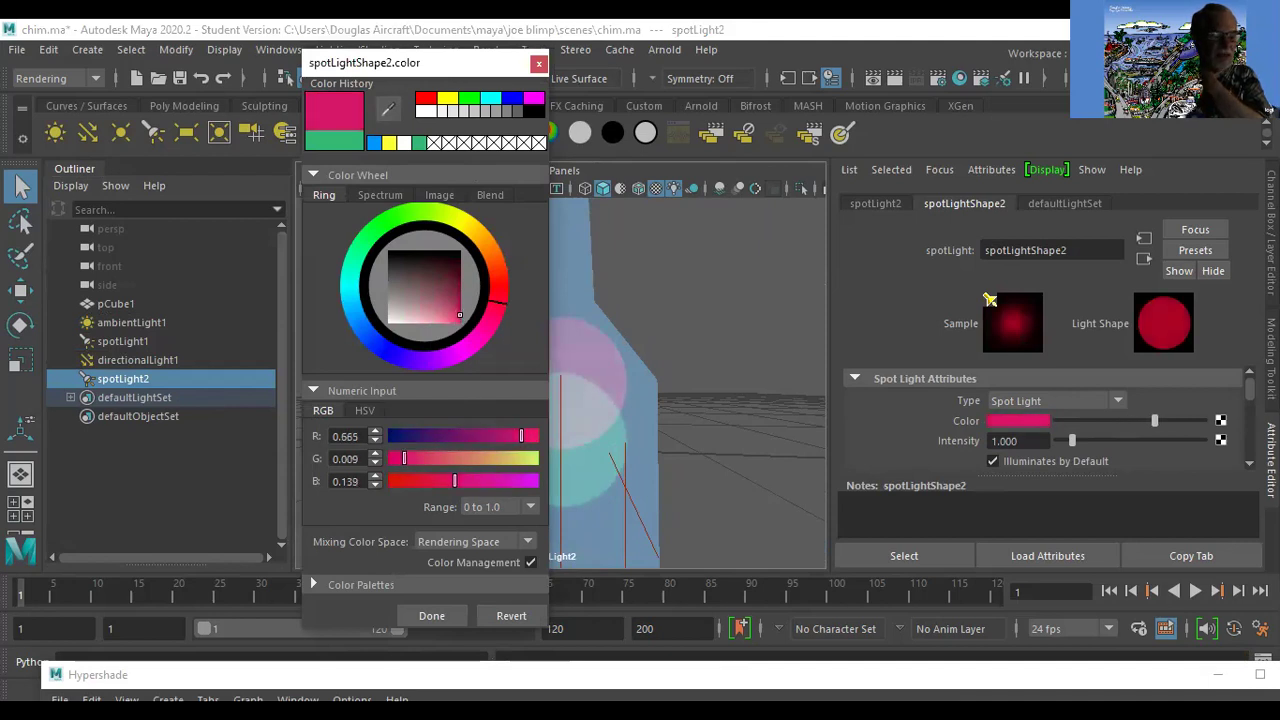
click(432, 615)
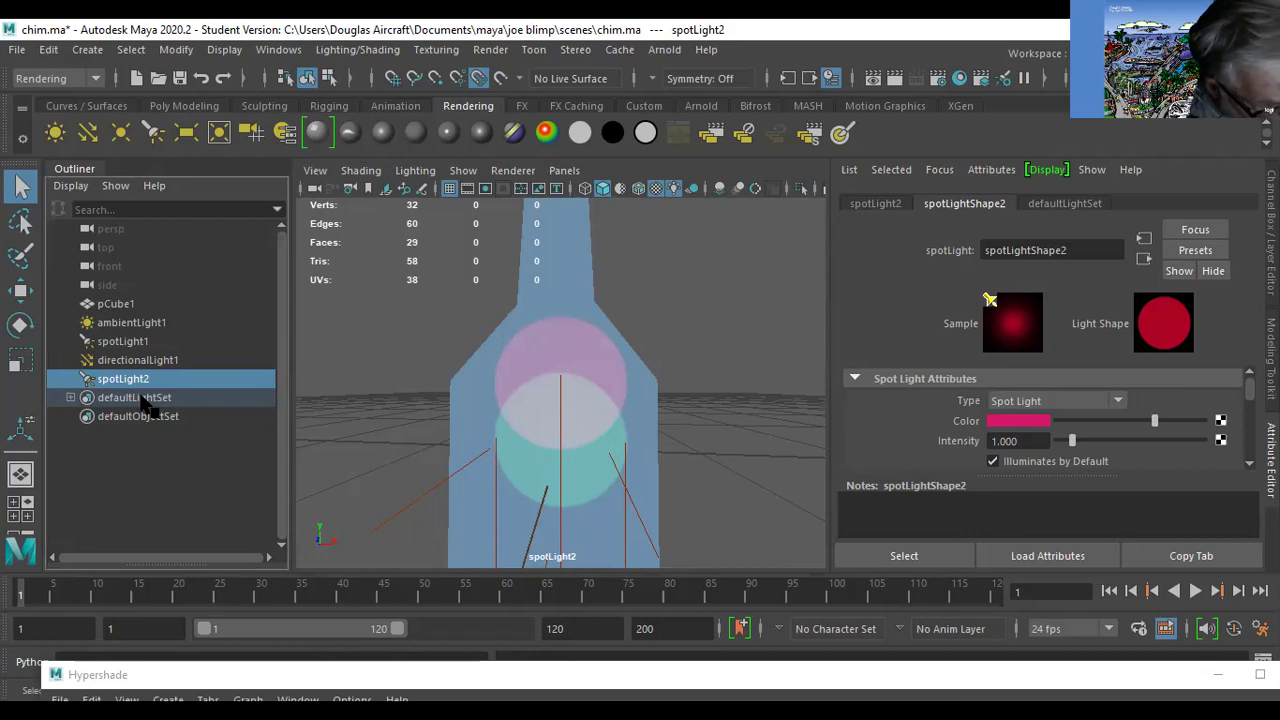
Duplicate the pinkish-red spot light and, looking through the copy, reposition it so its beam covers the column's left side.
key(ctrl+d)
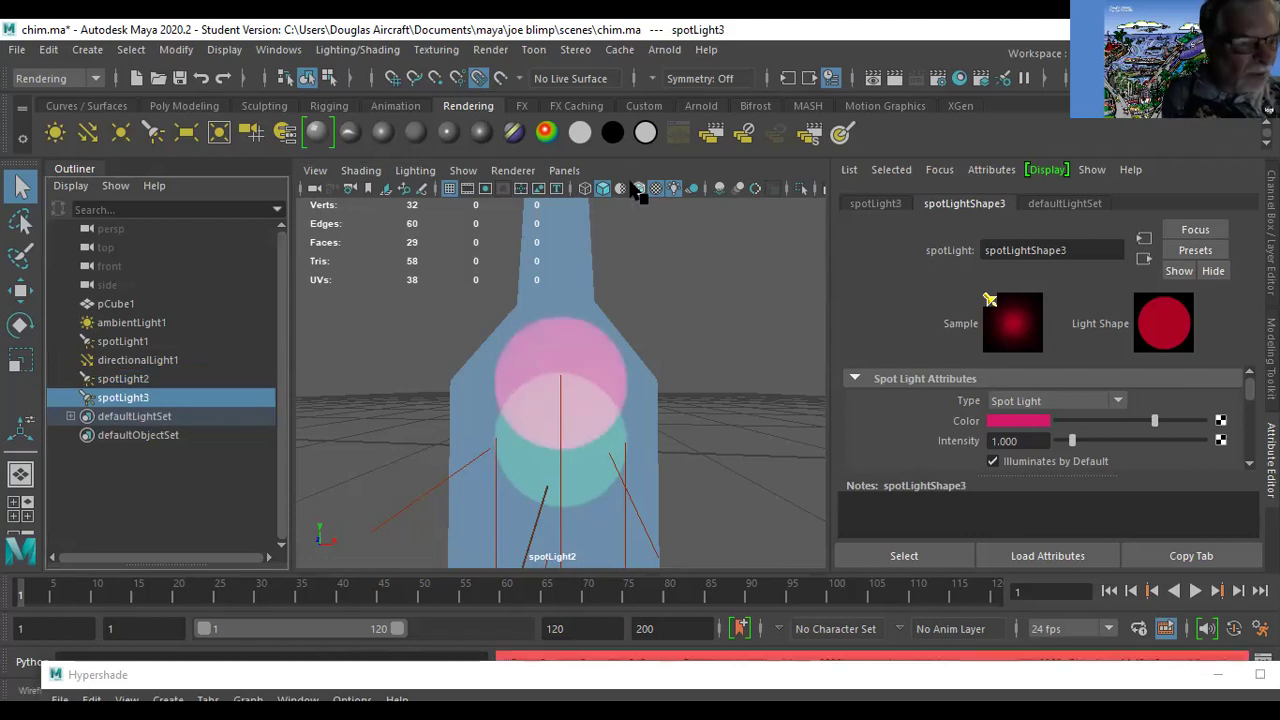
click(564, 171)
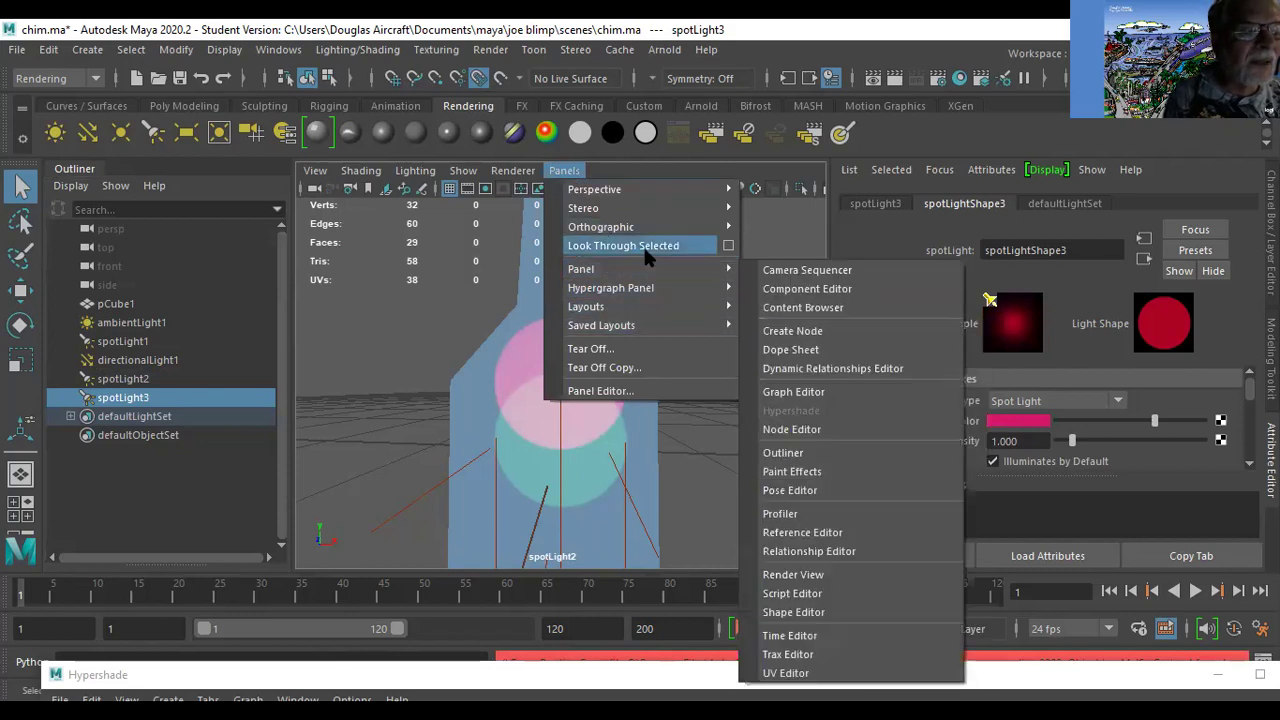
click(645, 250)
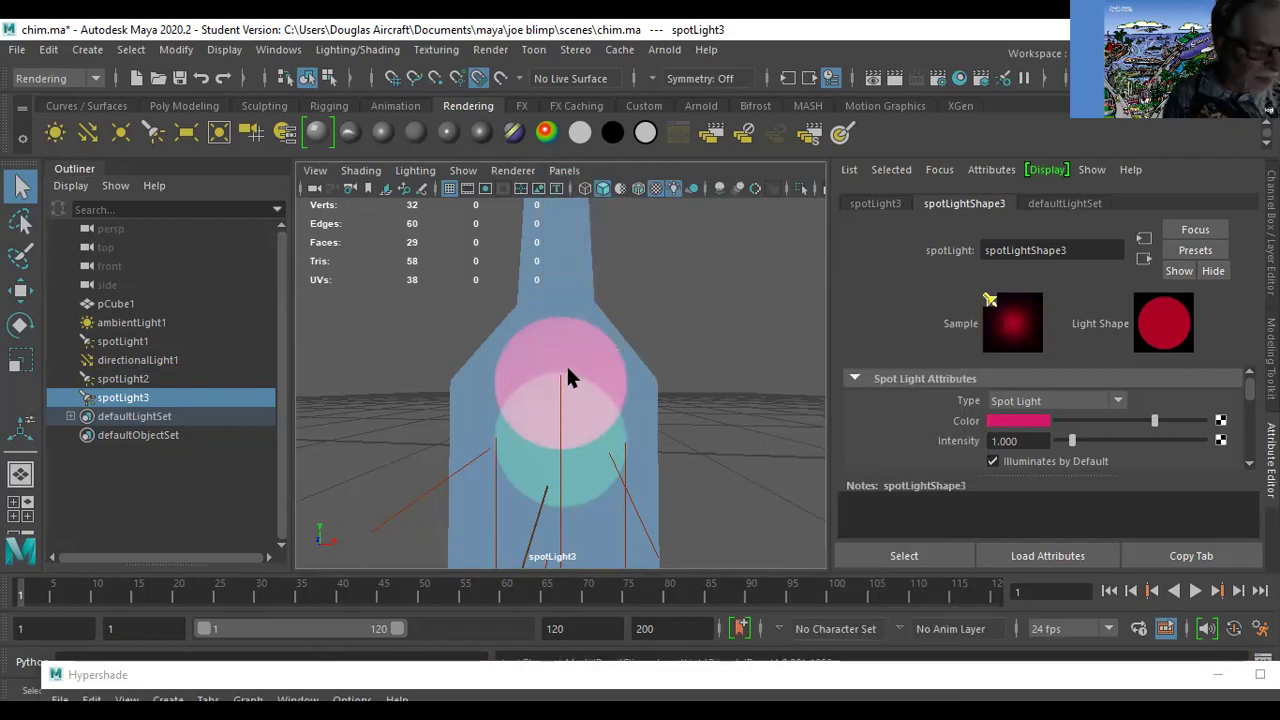
mouse_move(575, 362)
alt+right_down()
mouse_move(586, 389)
mouse_move(564, 369)
alt+right_up()
alt+middle_drag(634, 400, 650, 393)
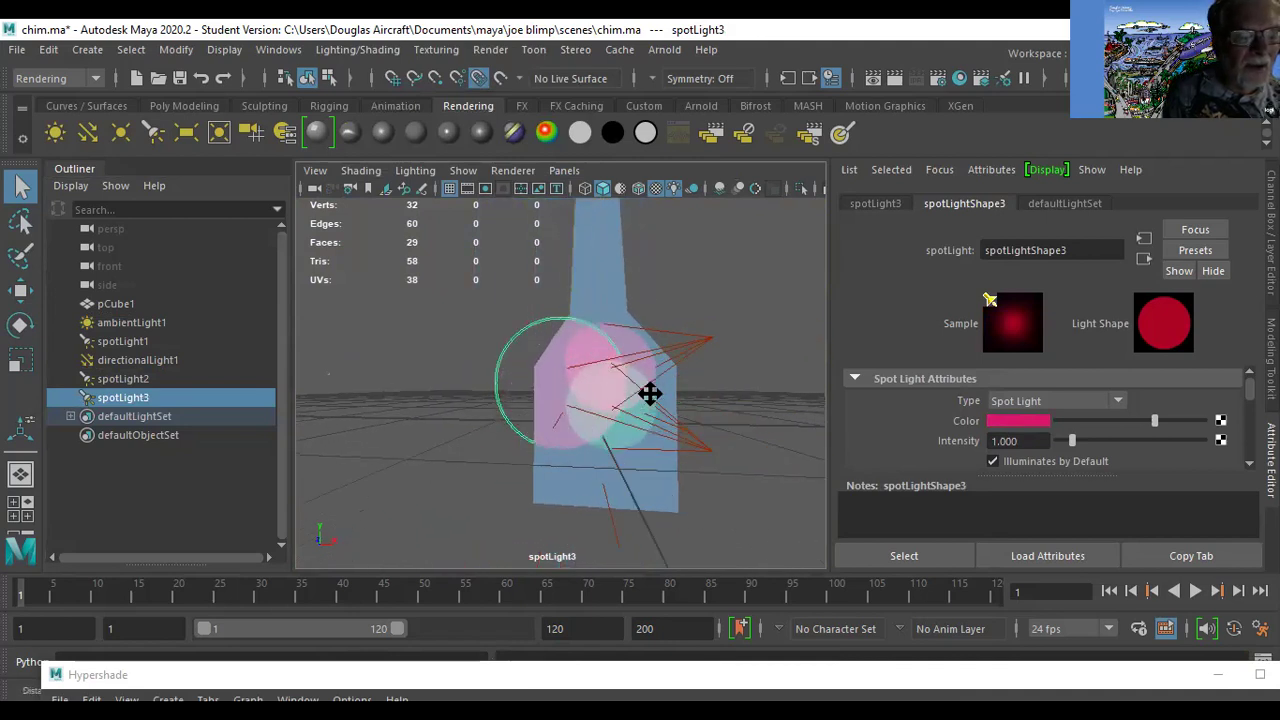
mouse_move(729, 443)
alt+right_down()
mouse_move(719, 434)
mouse_move(741, 437)
alt+right_up()
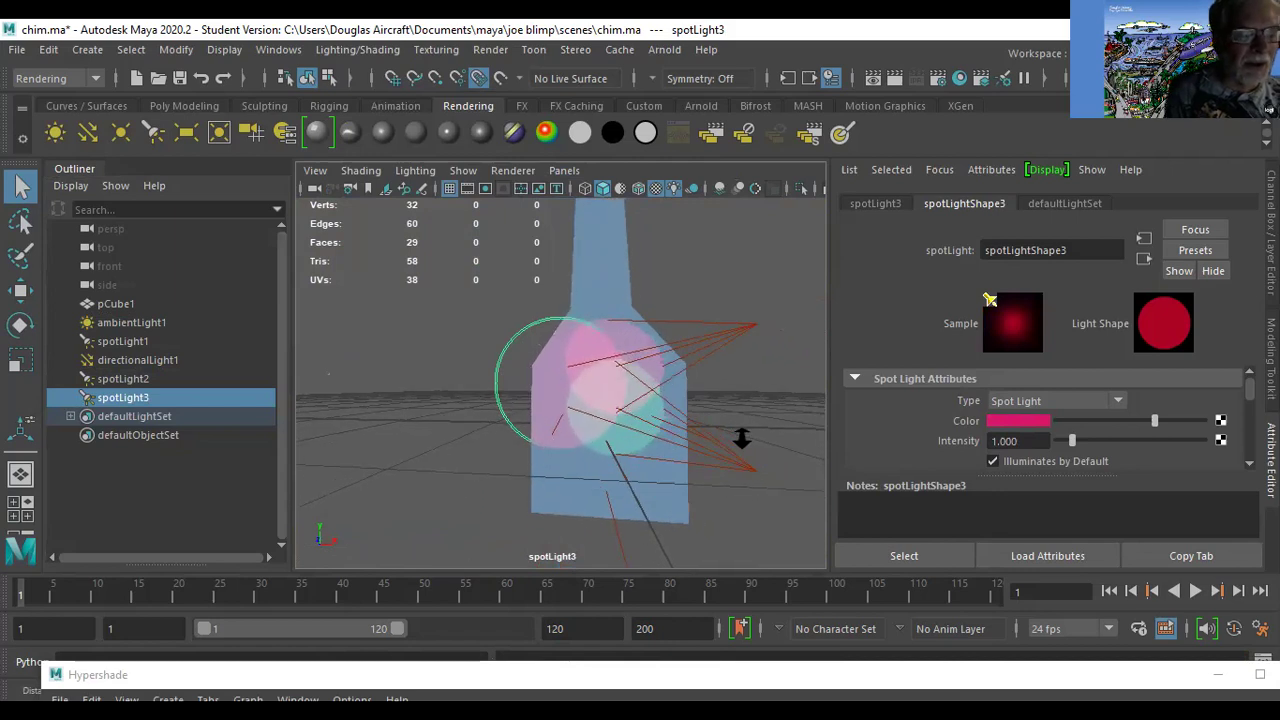
Set the third spot light's colour to blue with RGB 0.009, 0.263, 0.665 and deselect the light.
click(1015, 421)
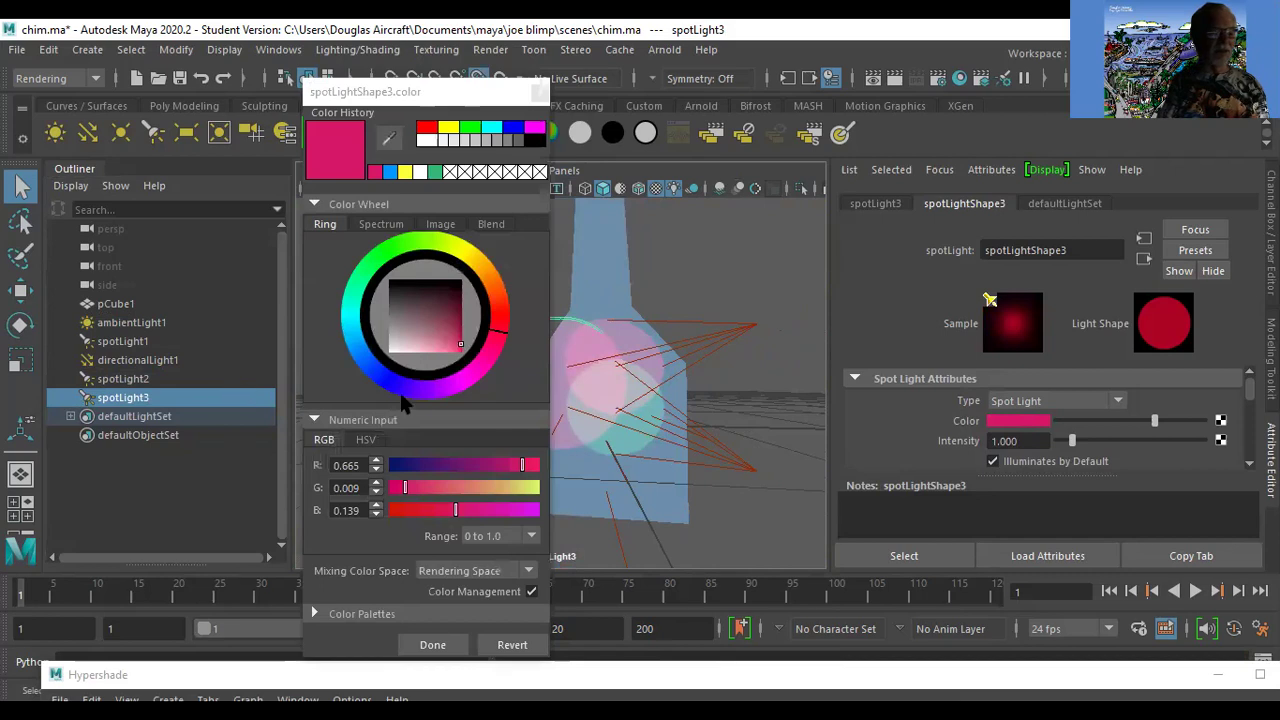
click(375, 370)
drag(375, 370, 366, 362)
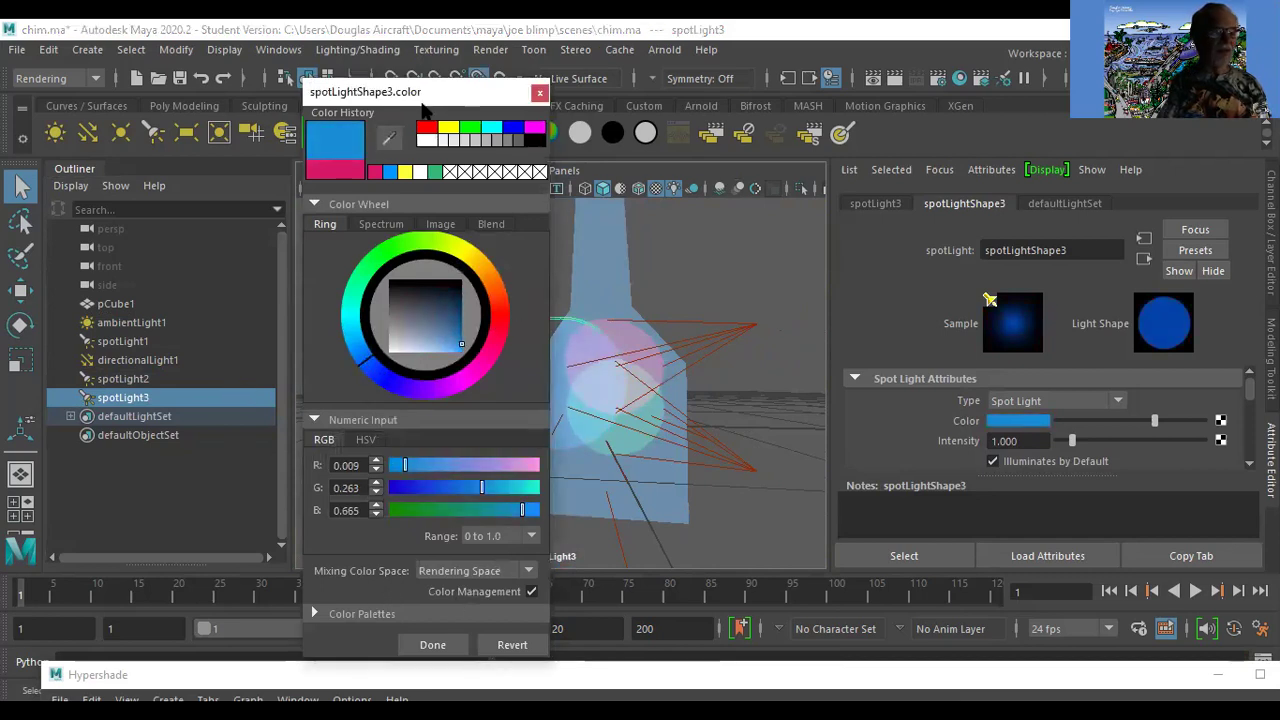
drag(423, 96, 379, 60)
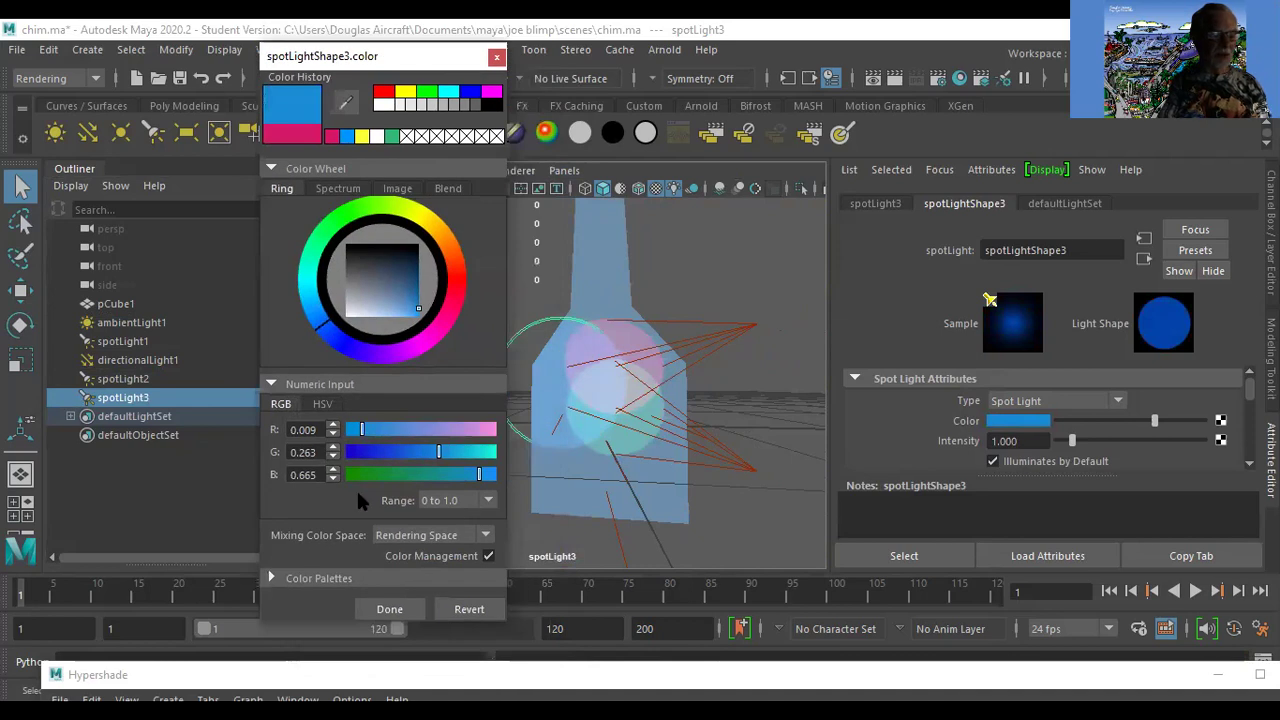
key(Return)
click(754, 494)
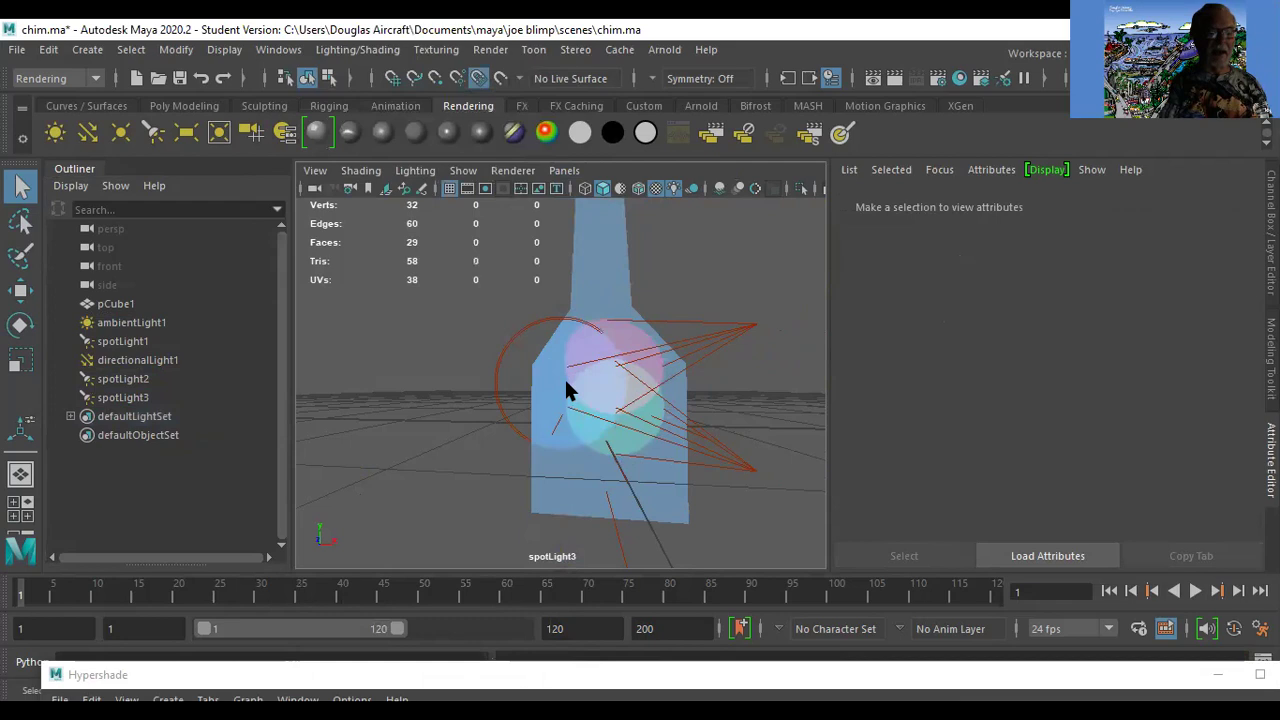
Select spotLight2 and raise its colour brightness to the maximum, leaving nothing selected.
click(637, 352)
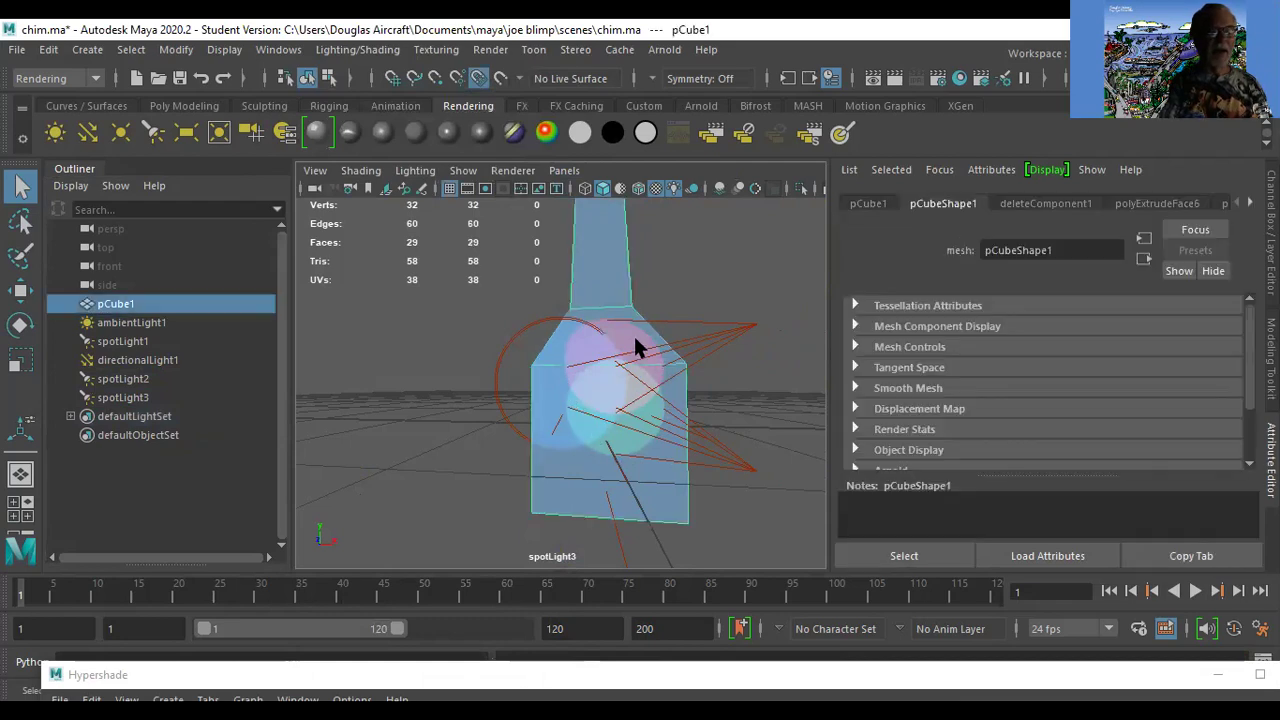
click(120, 340)
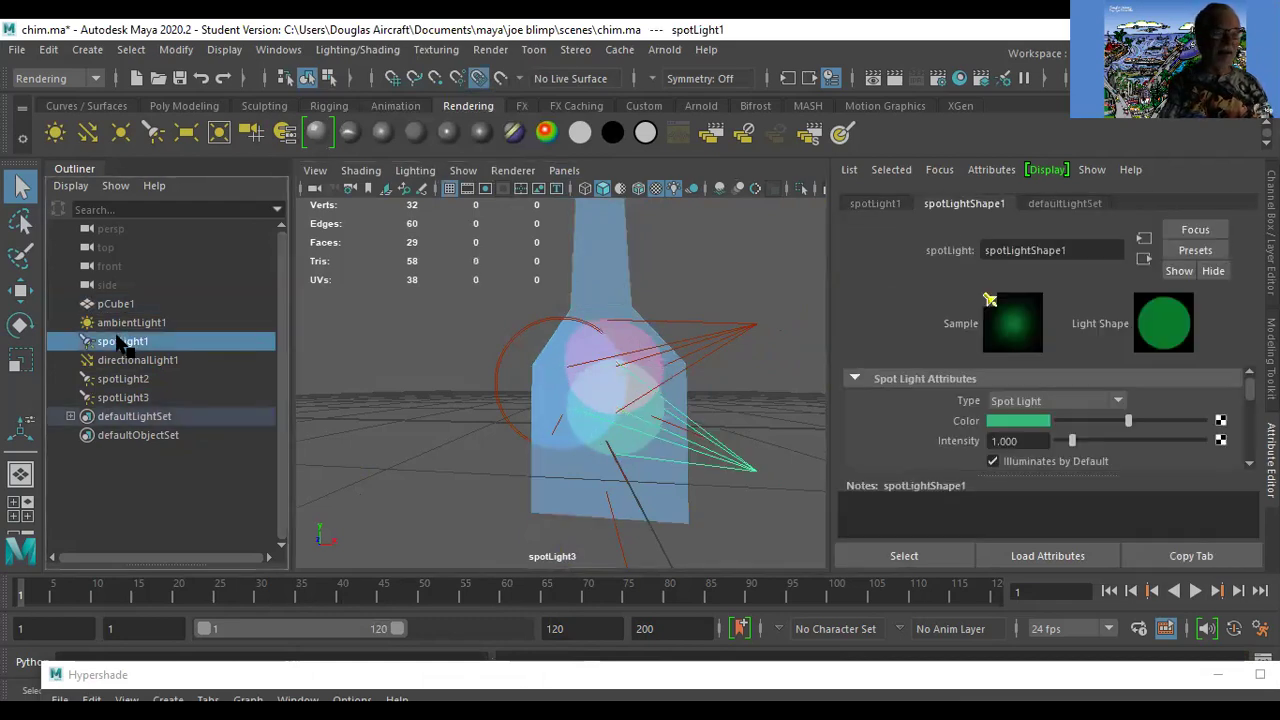
click(123, 380)
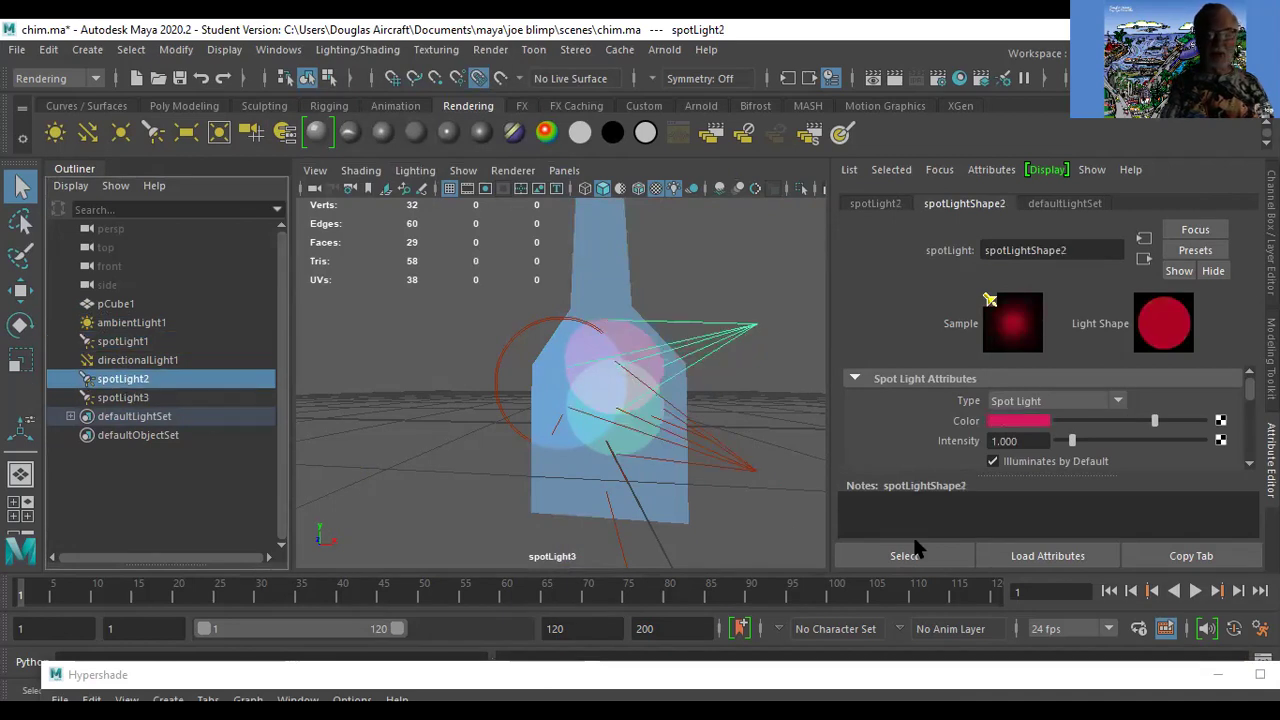
drag(1157, 424, 1218, 435)
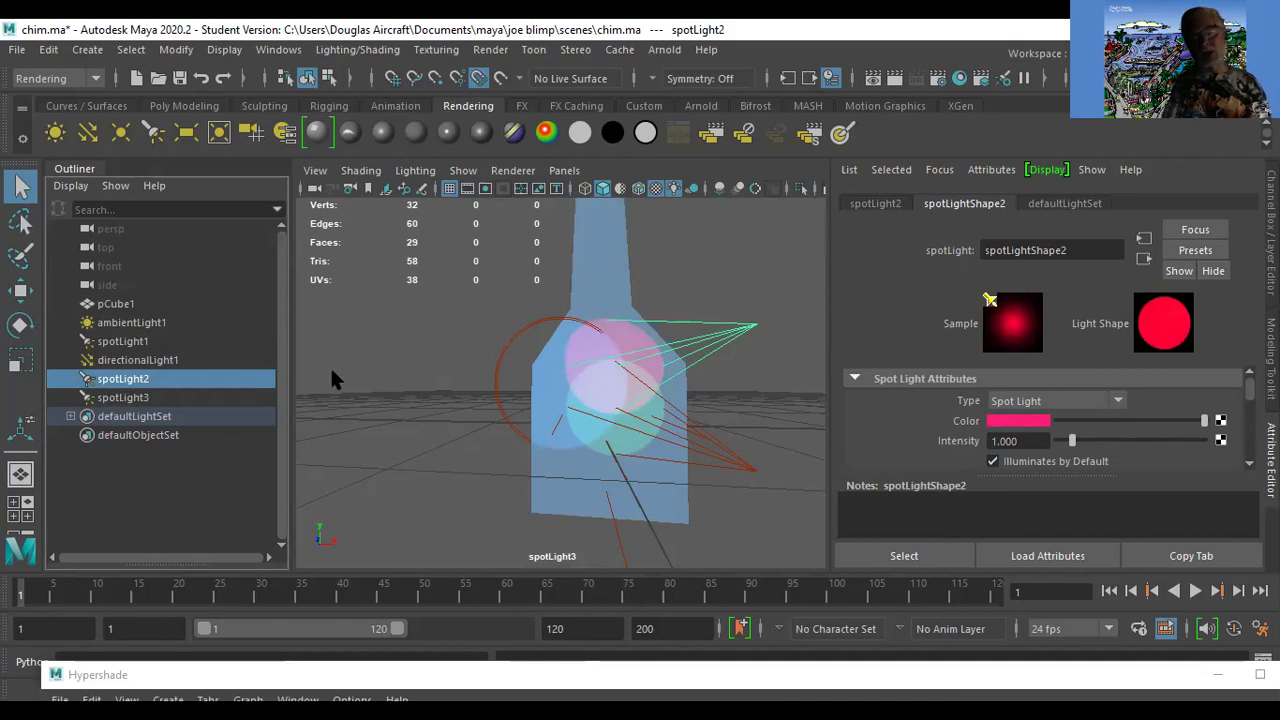
click(731, 242)
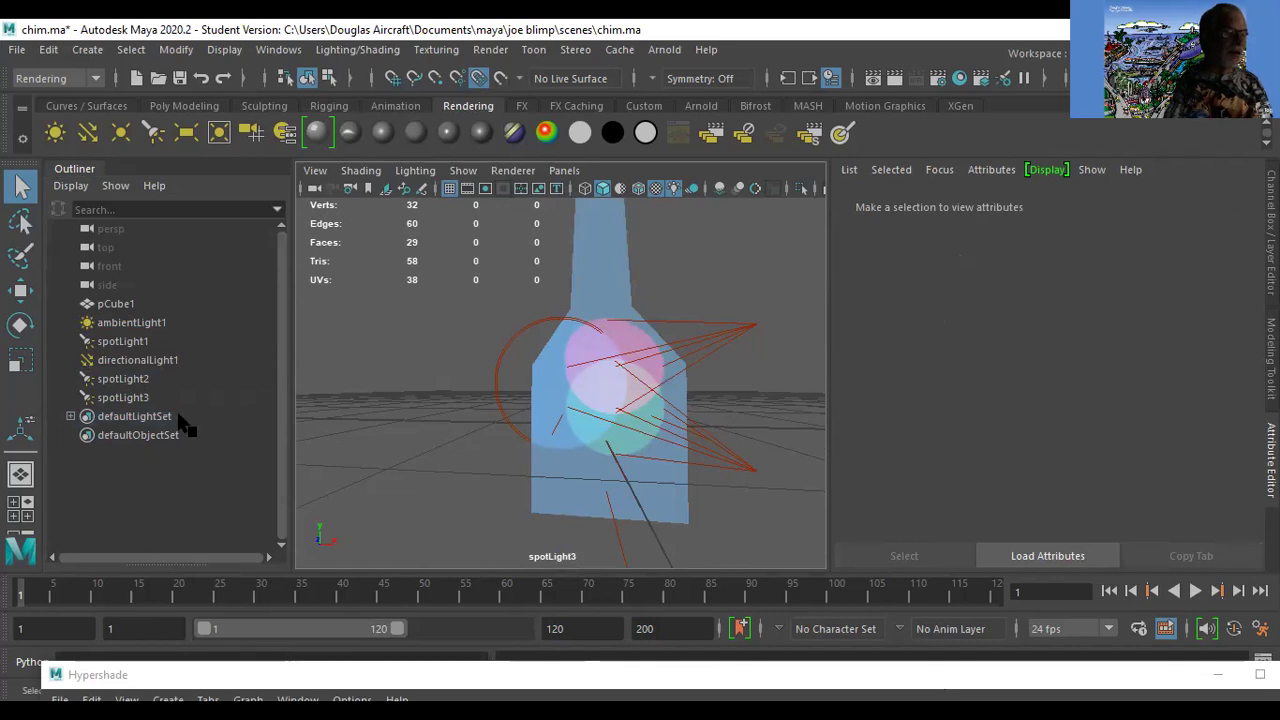
Map a Checker texture to the colour of spotLight3.
double_click(127, 400)
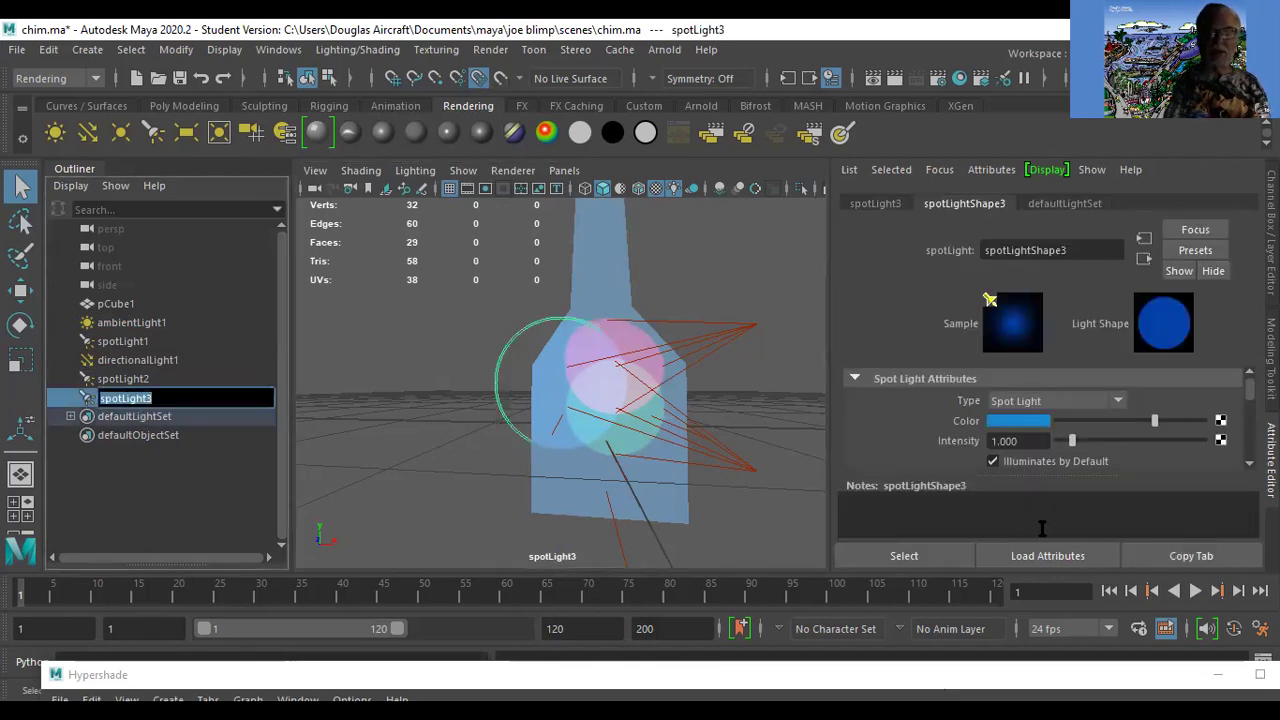
click(1221, 423)
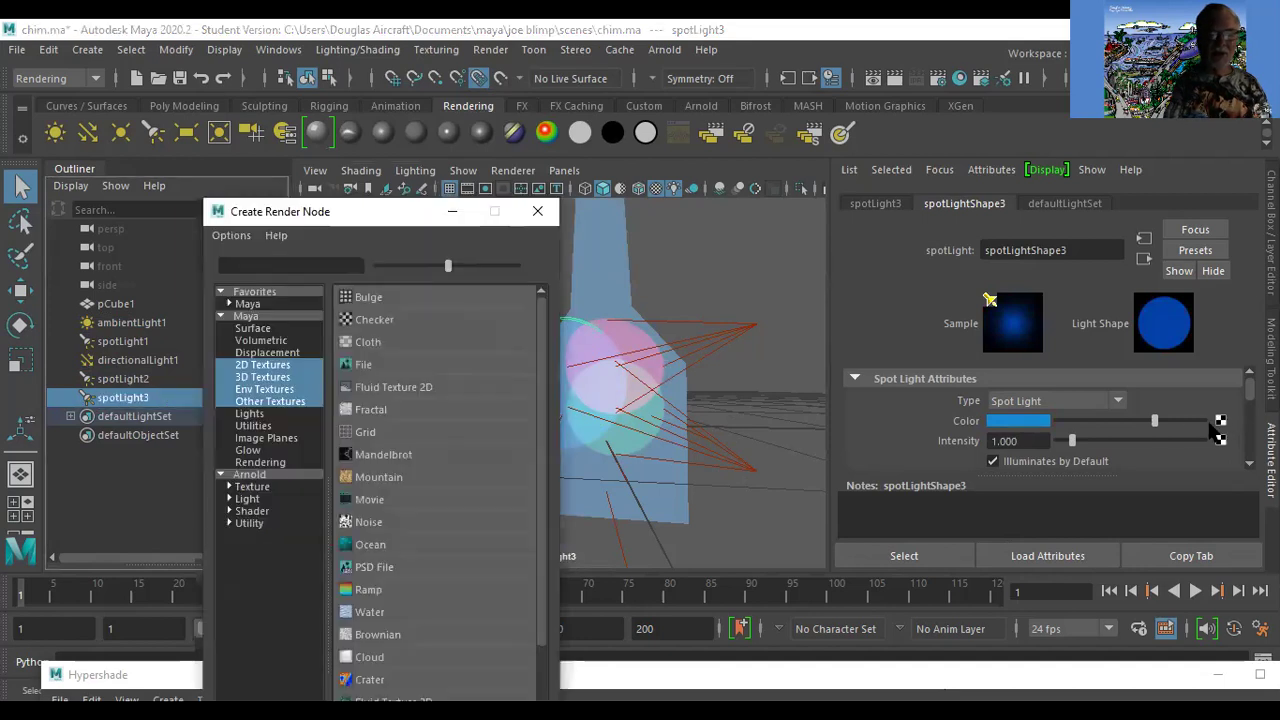
drag(363, 216, 329, 148)
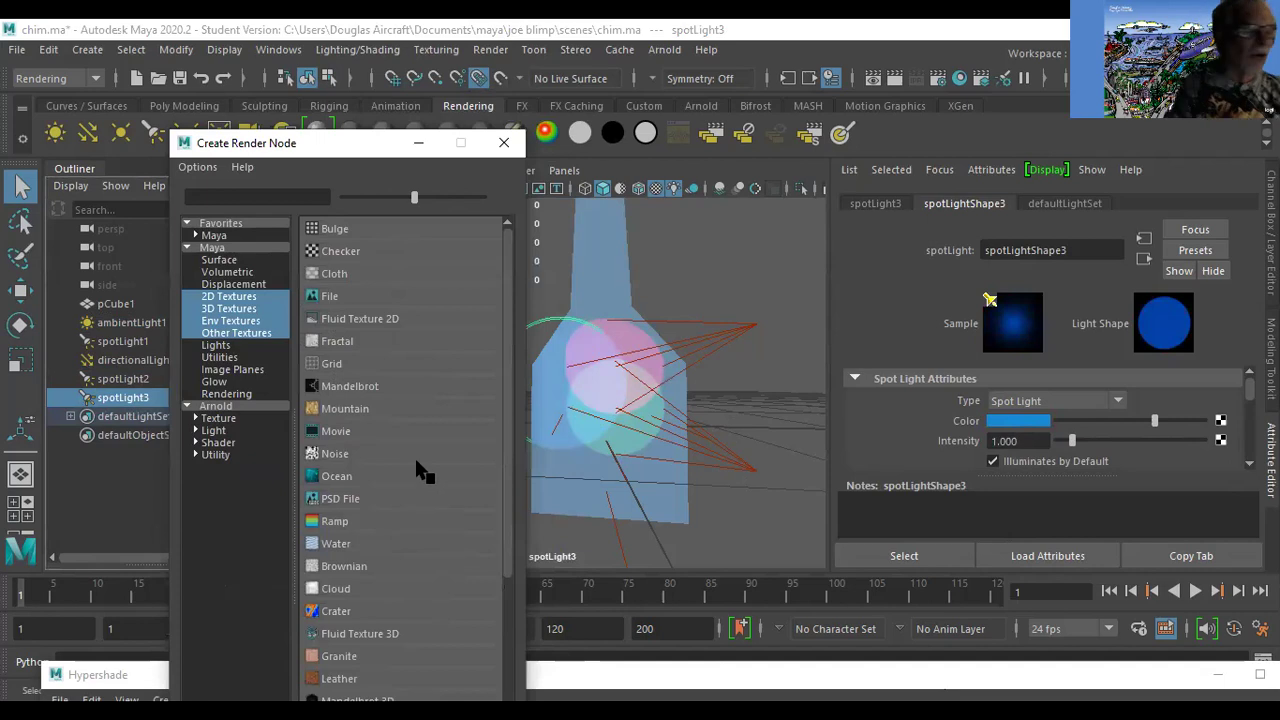
click(312, 247)
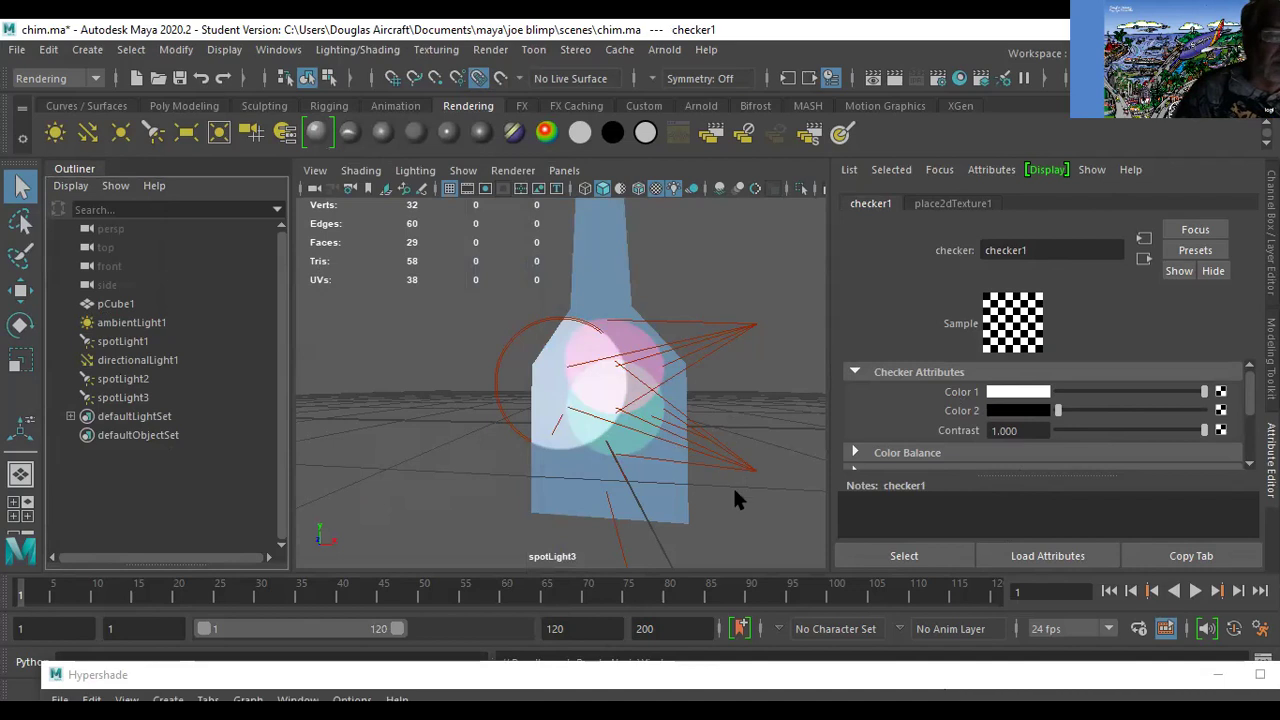
Select the green spotLight1 and map a File texture to its colour.
click(661, 451)
click(646, 425)
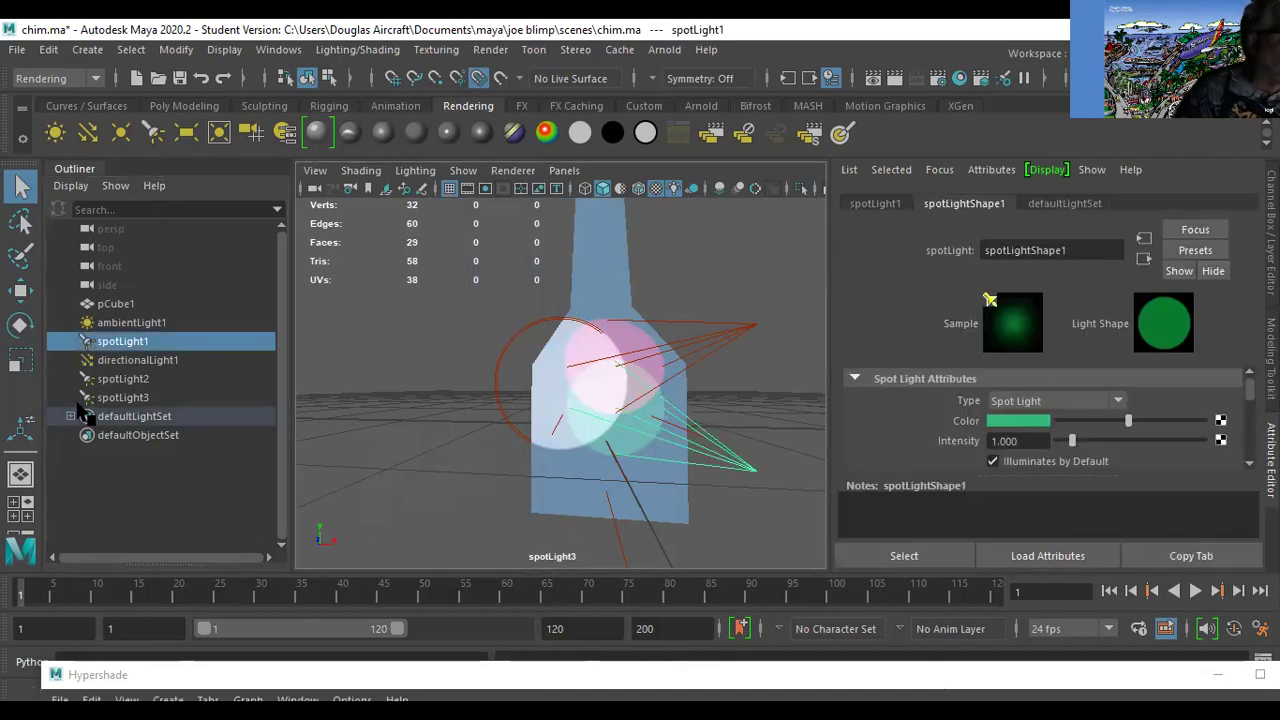
click(1220, 421)
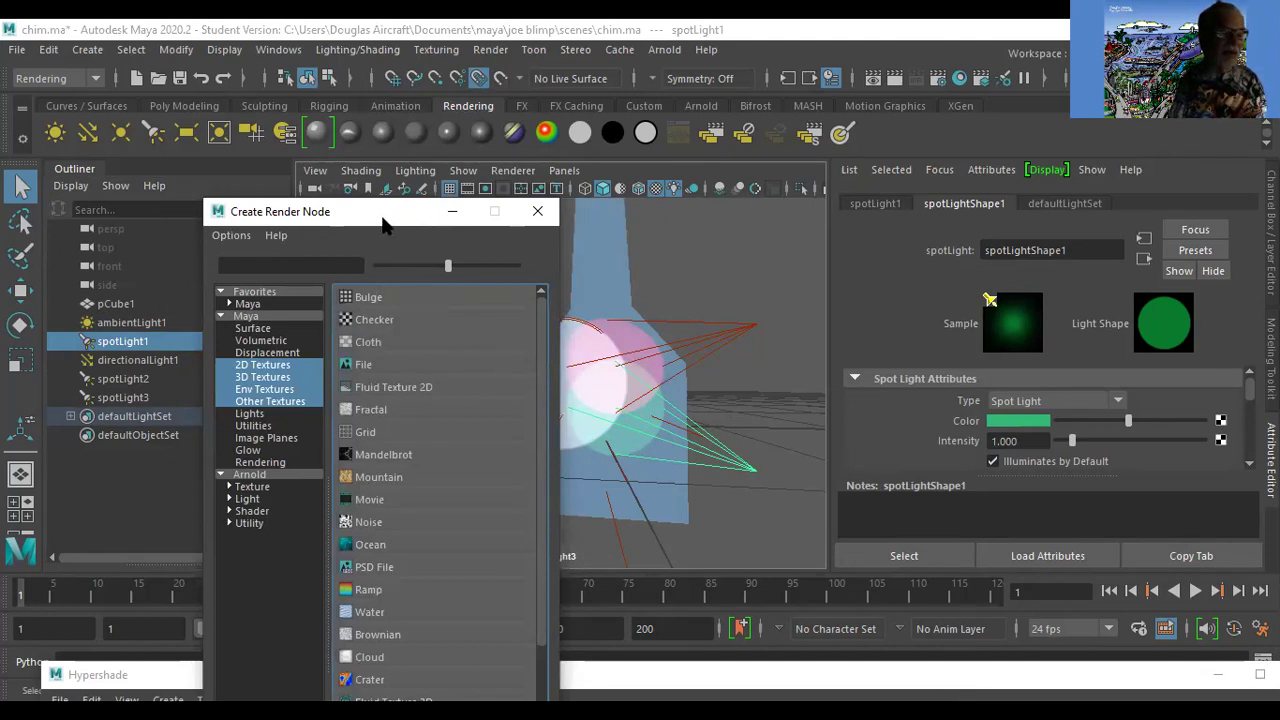
drag(385, 218, 362, 104)
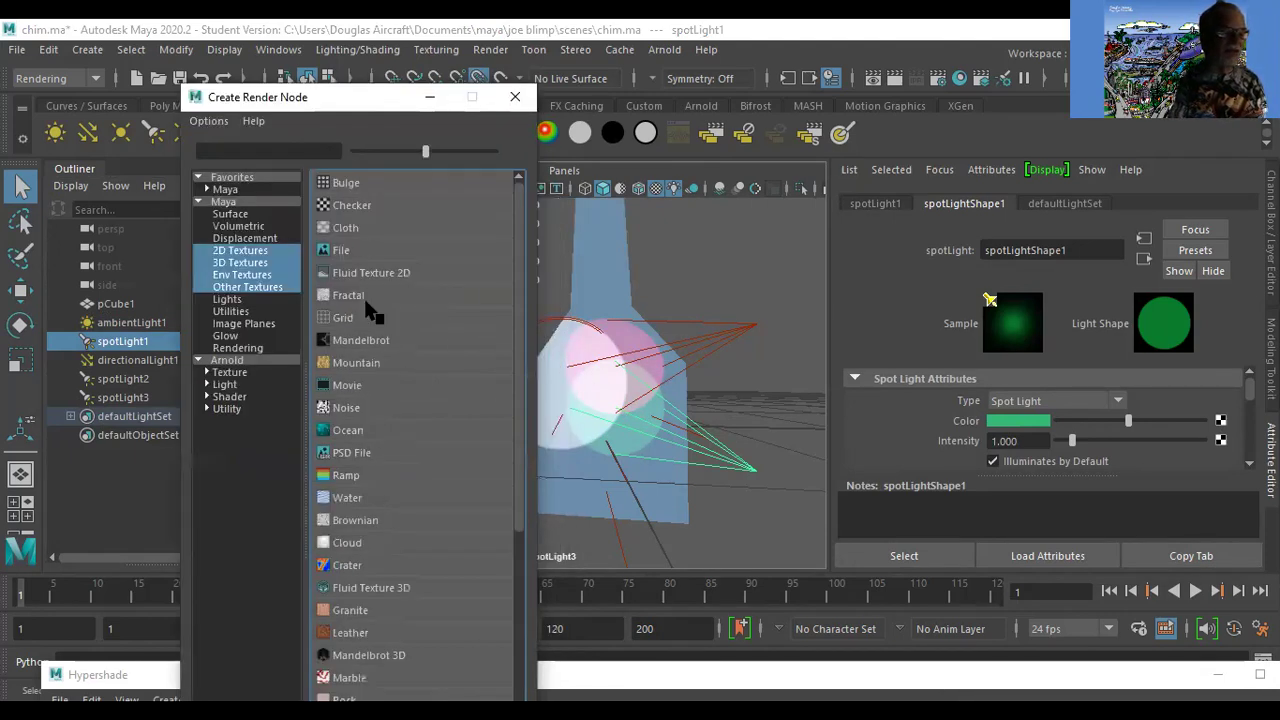
click(362, 260)
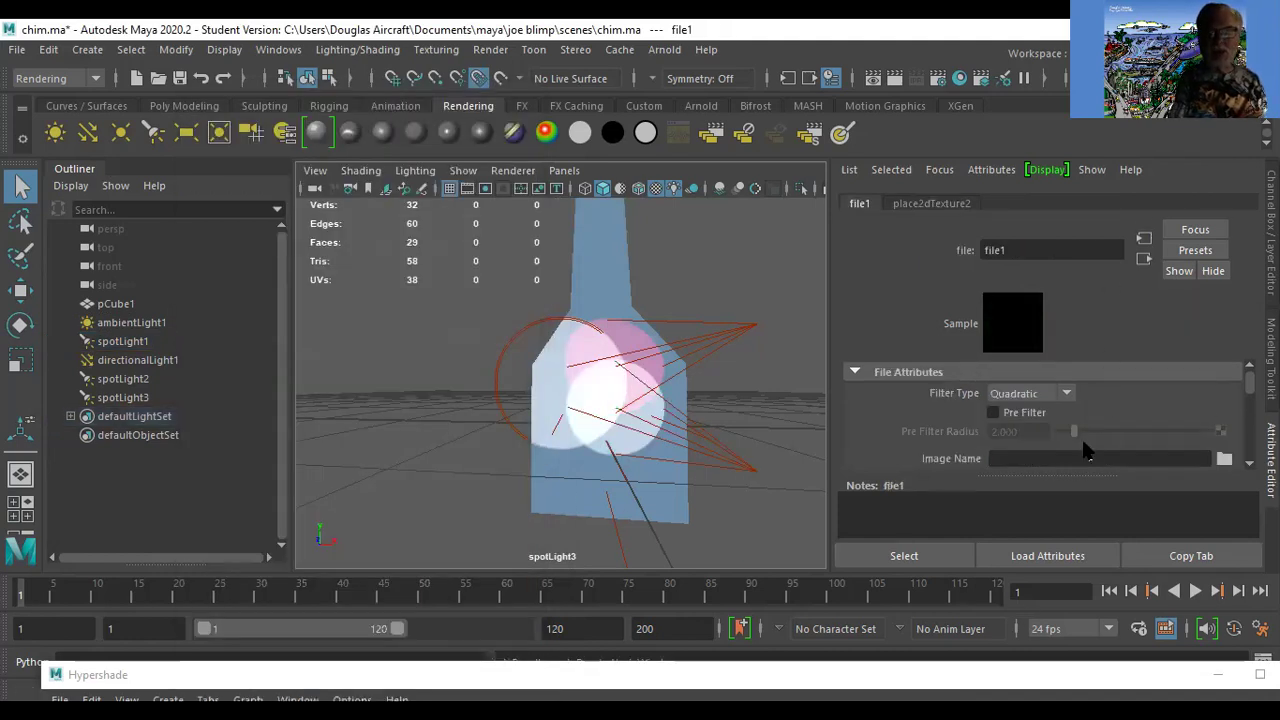
Load butterfly cactus.jpg from the Desktop folder as the image of the file1 texture.
click(1224, 458)
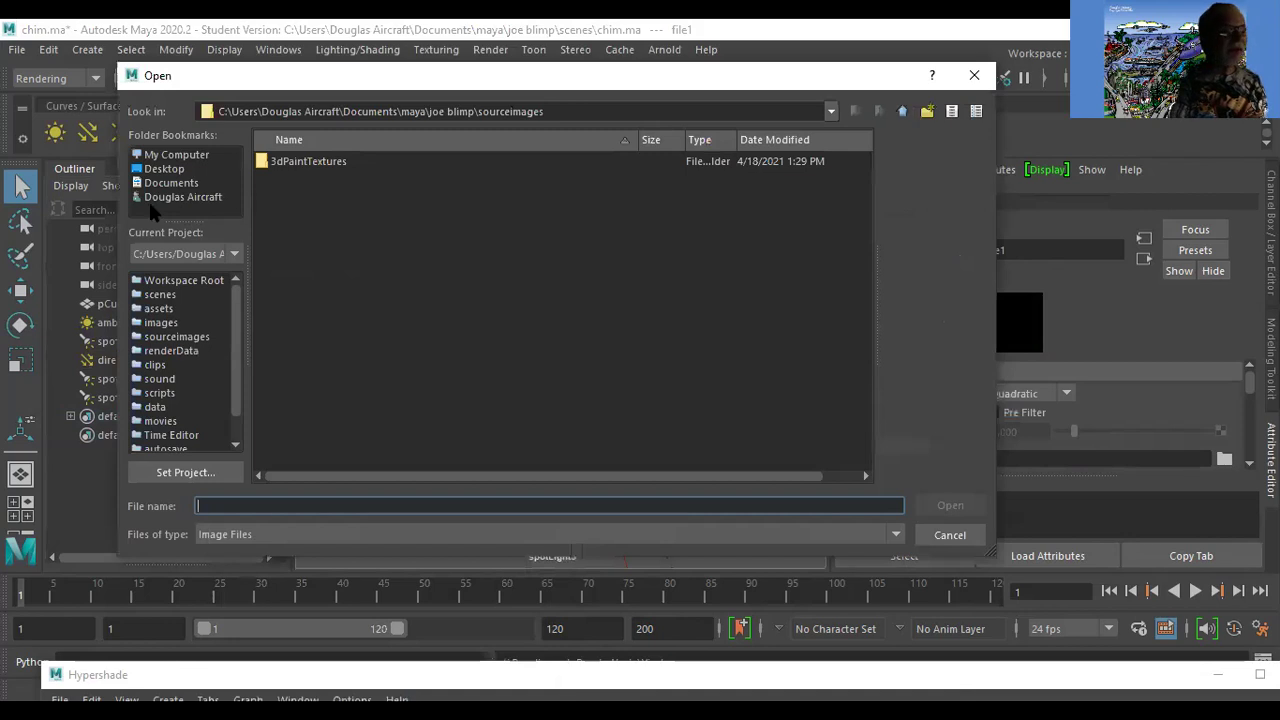
click(163, 168)
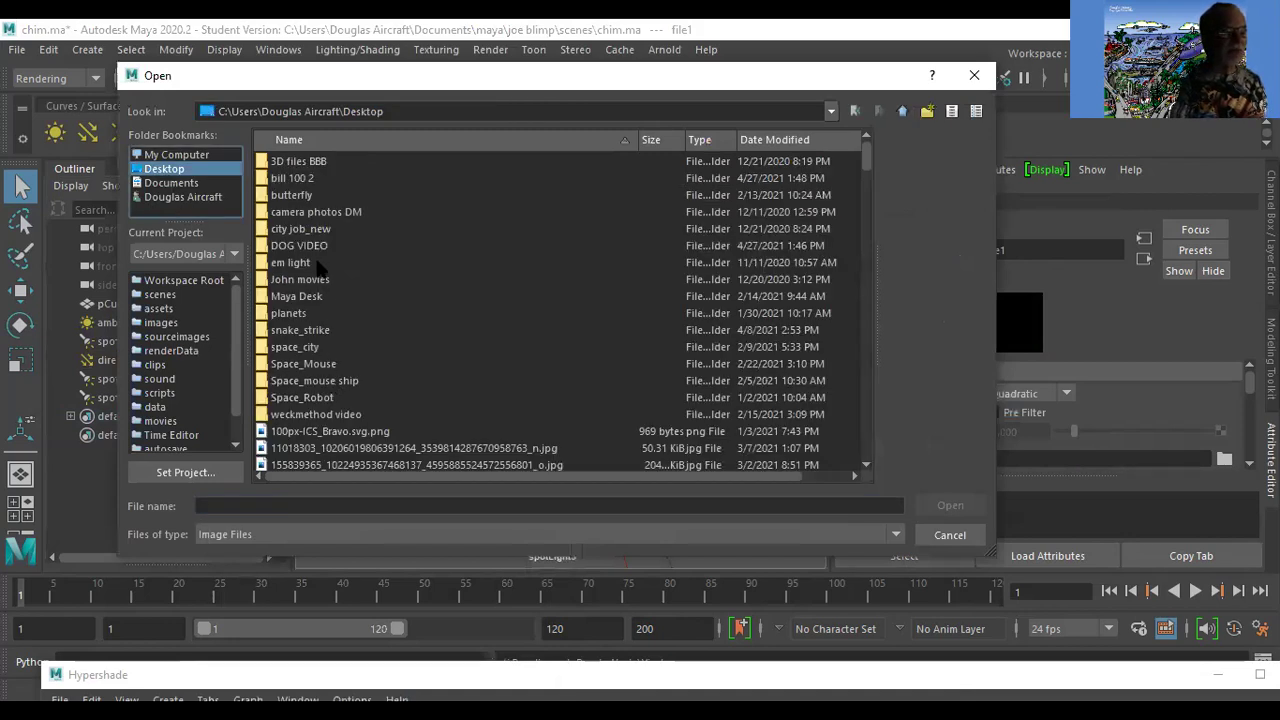
scroll(400, 300, down, 3)
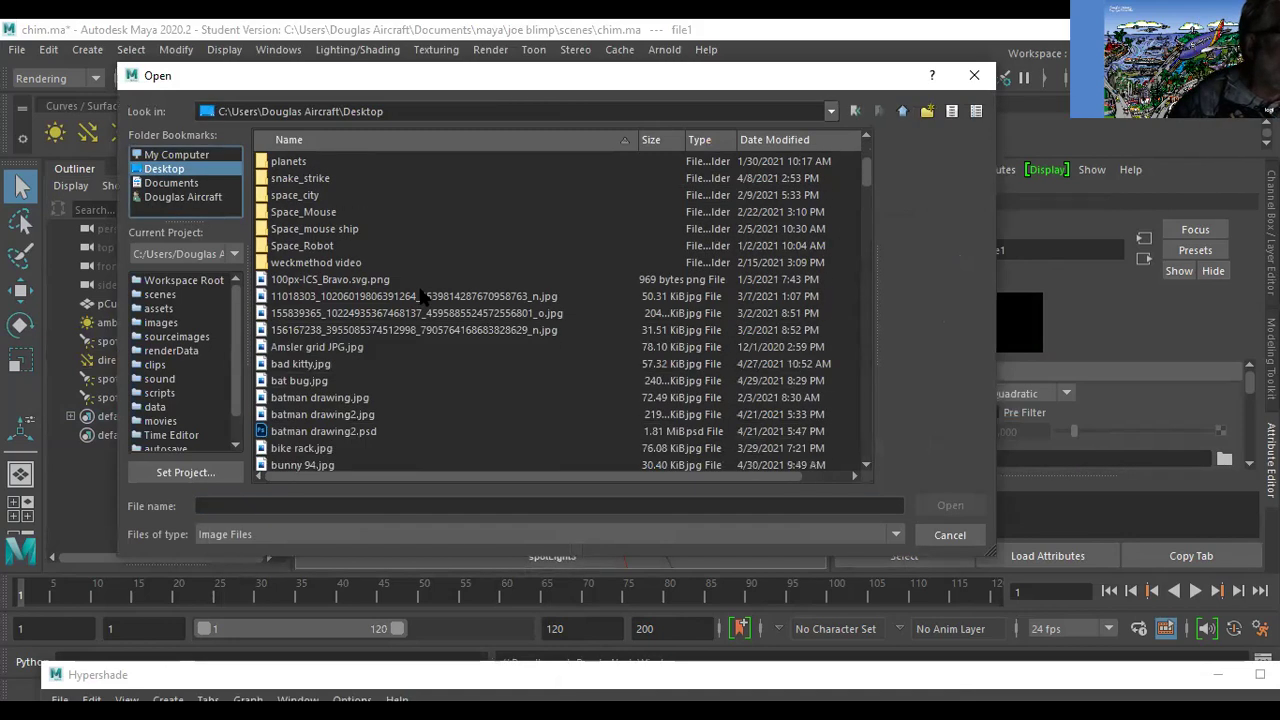
scroll(418, 290, down, 3)
click(418, 288)
scroll(418, 288, down, 5)
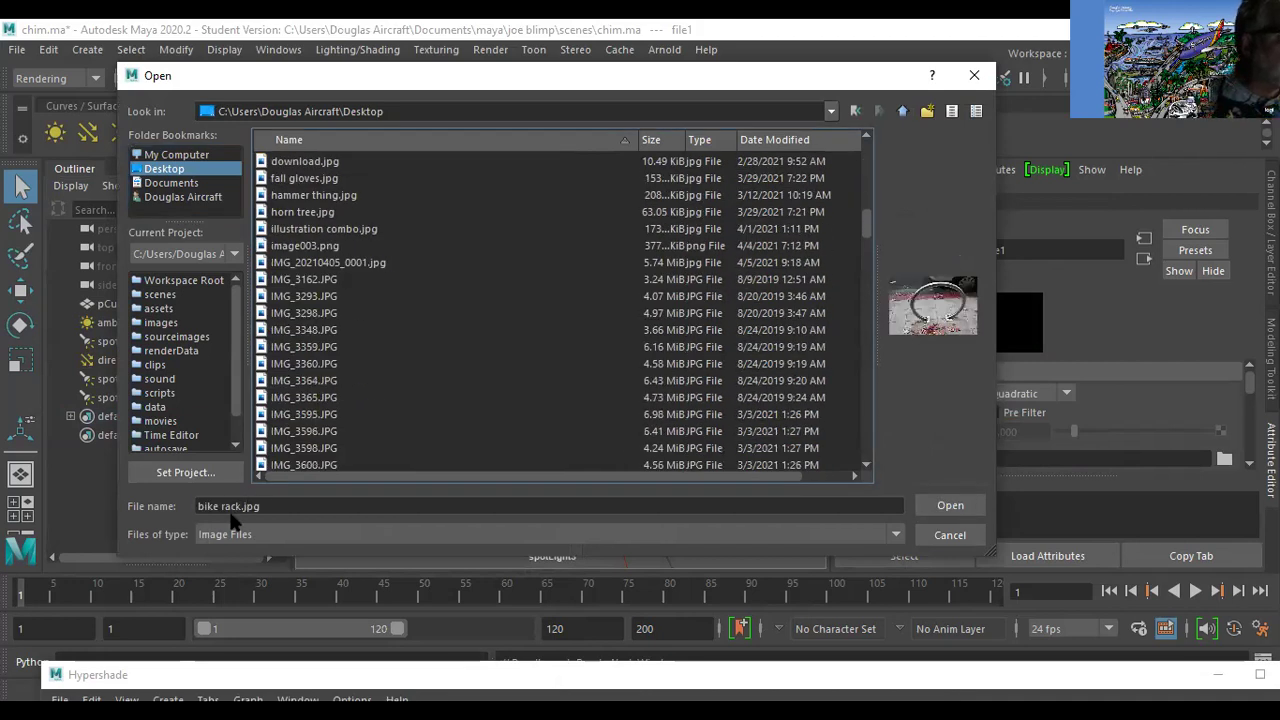
scroll(340, 395, down, 5)
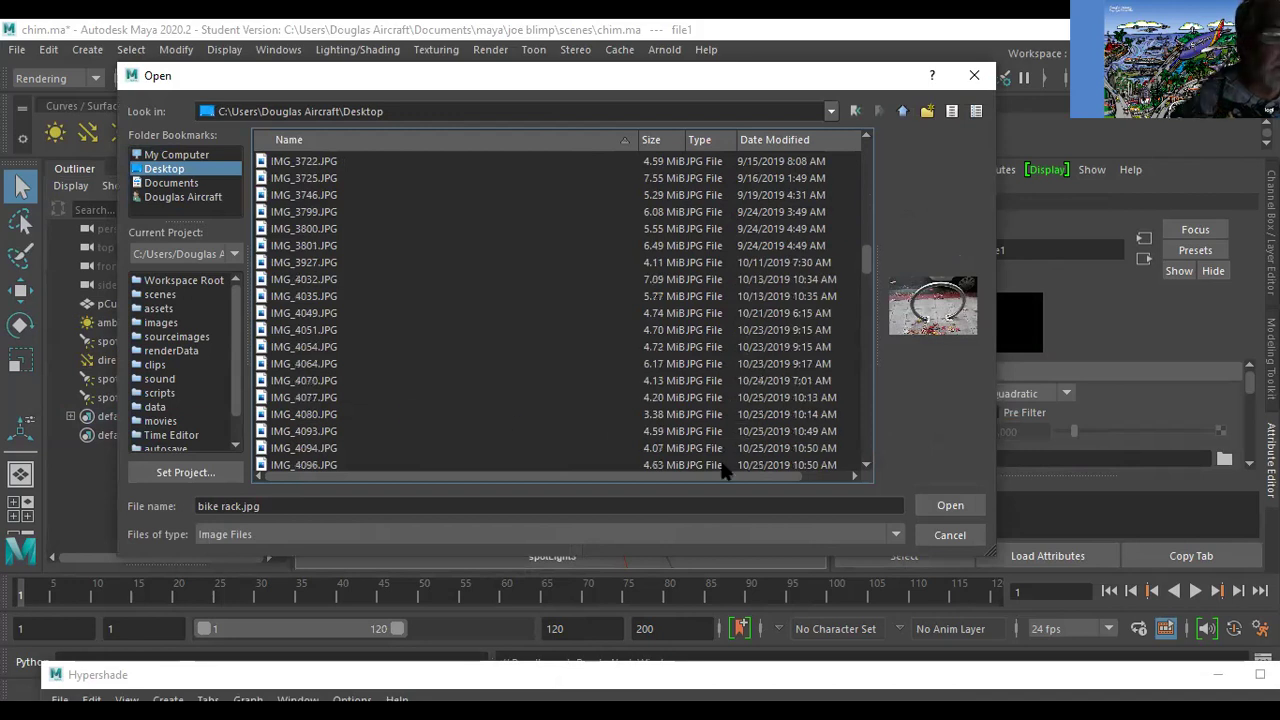
drag(864, 254, 848, 442)
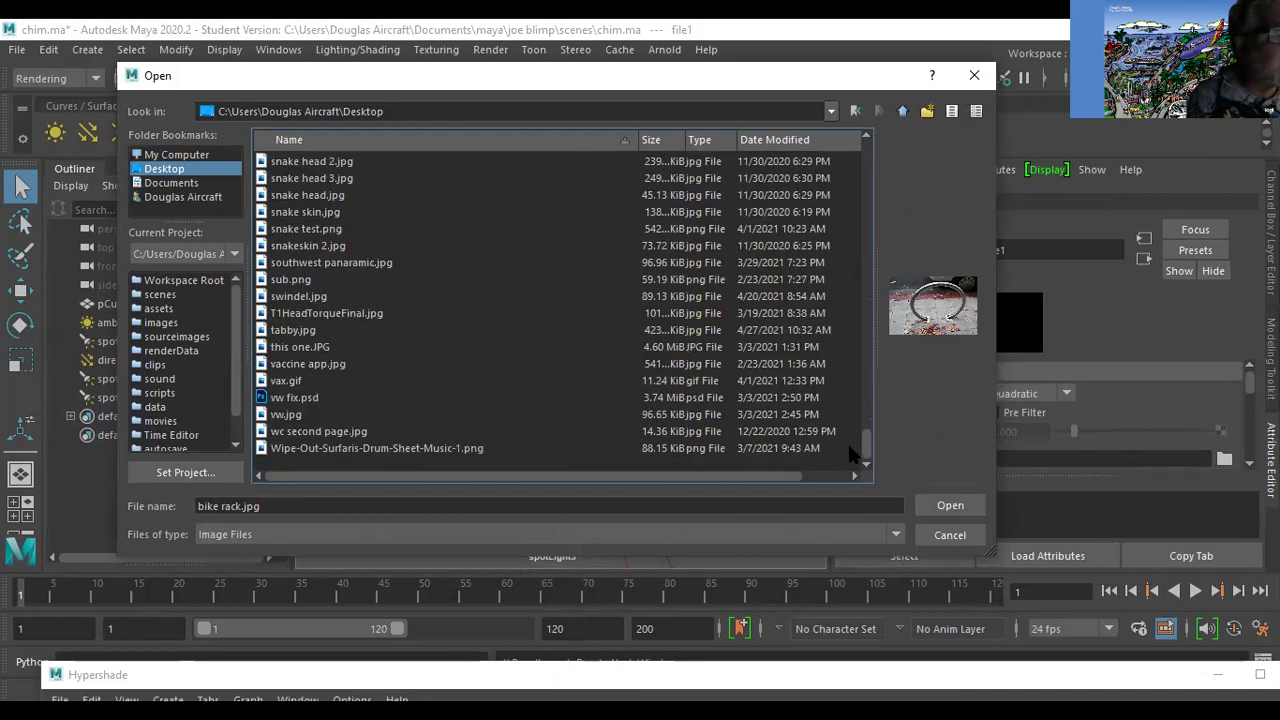
drag(850, 447, 830, 207)
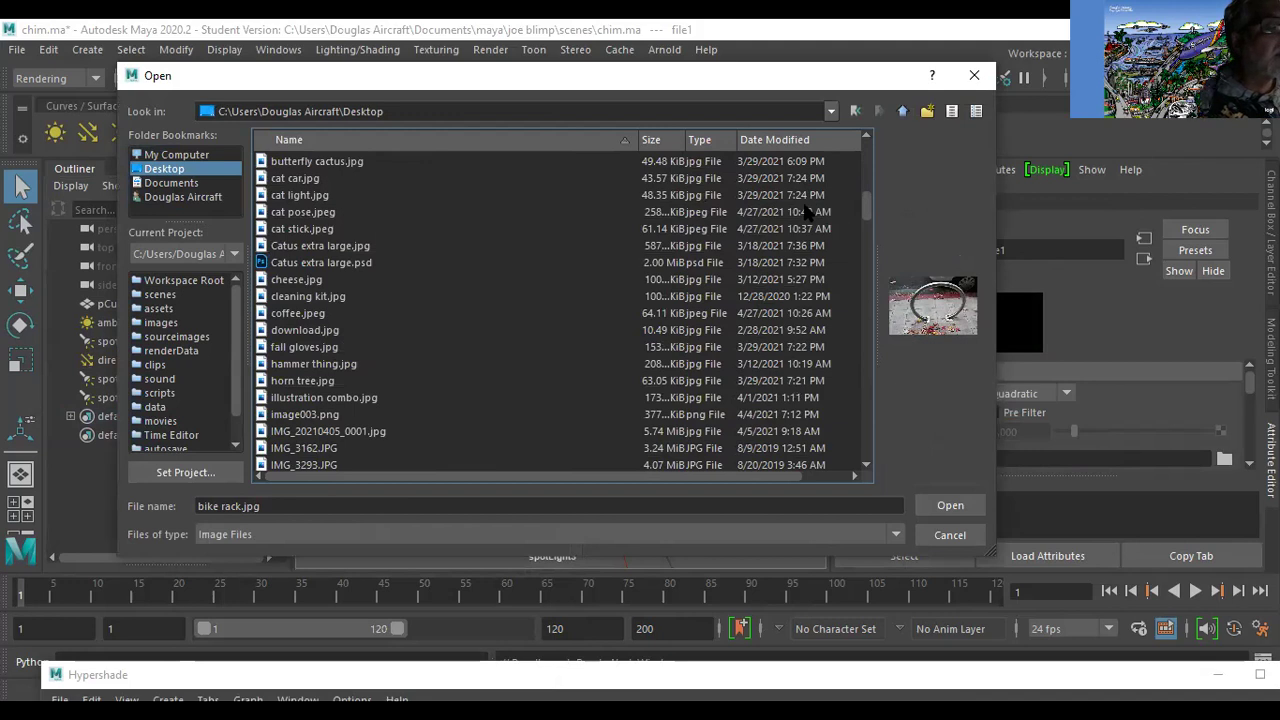
click(306, 214)
click(322, 162)
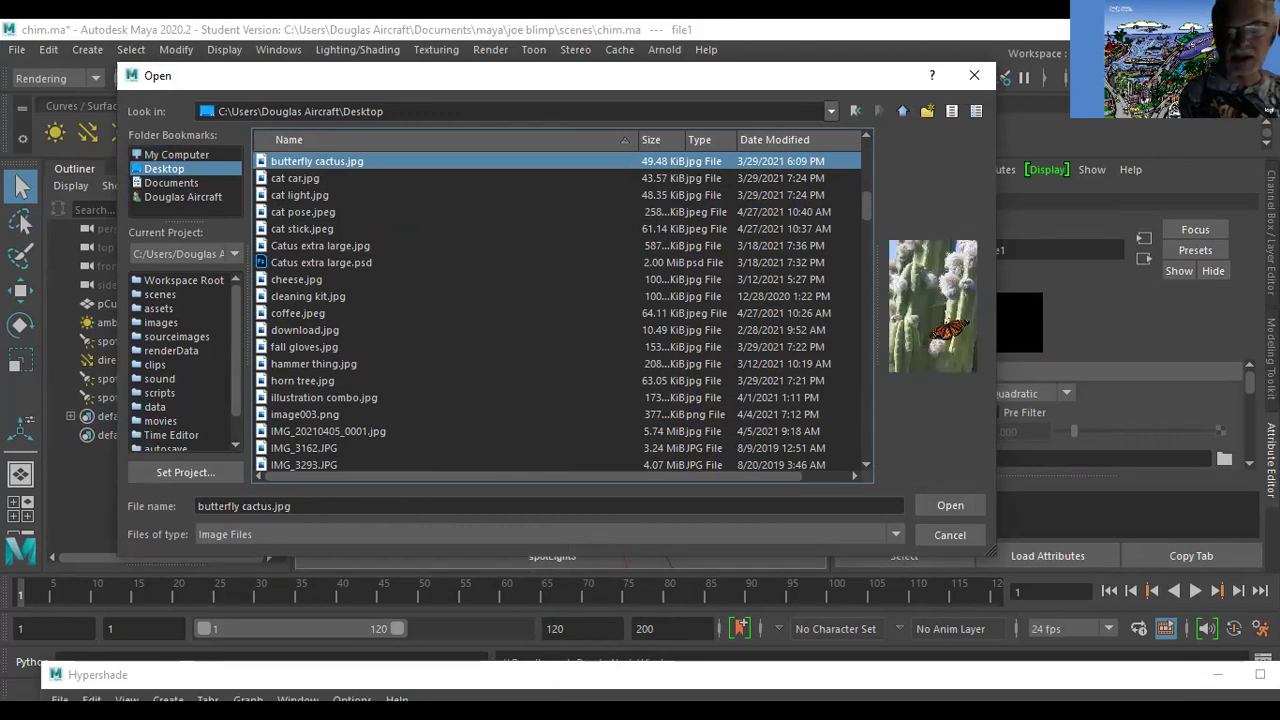
click(950, 505)
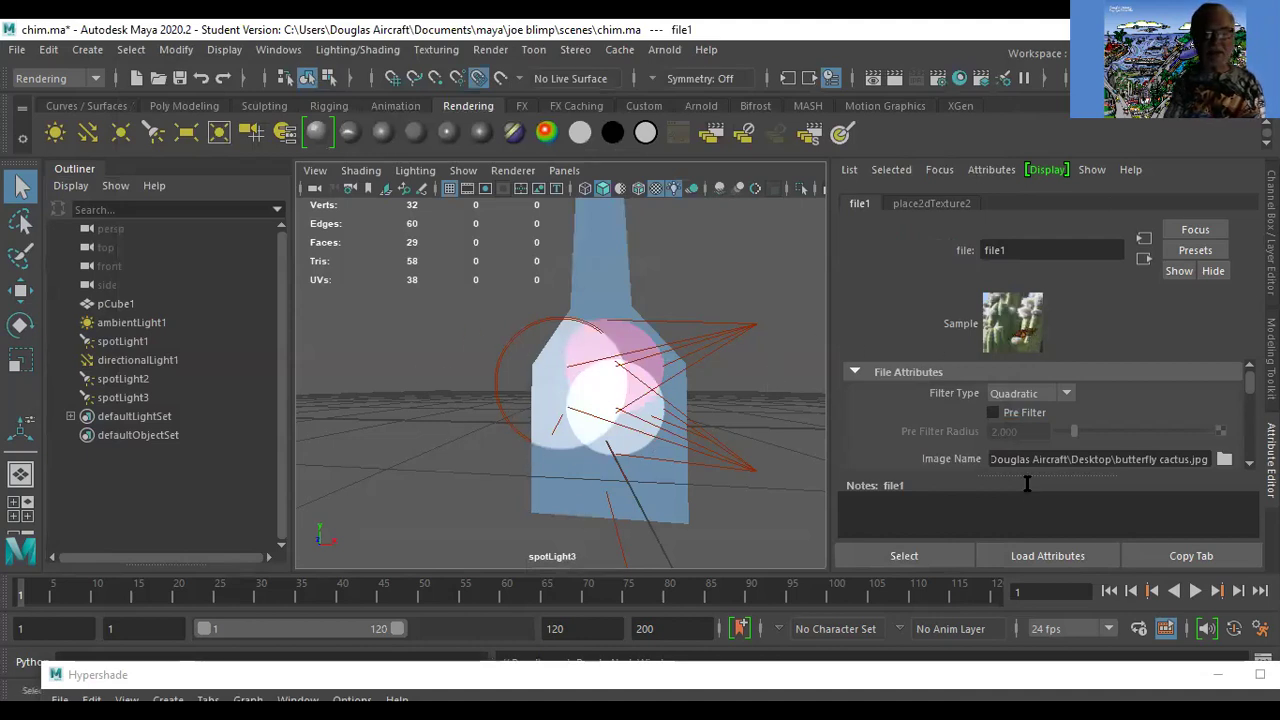
Select spotLight3 and set its intensity to 1.039.
click(122, 398)
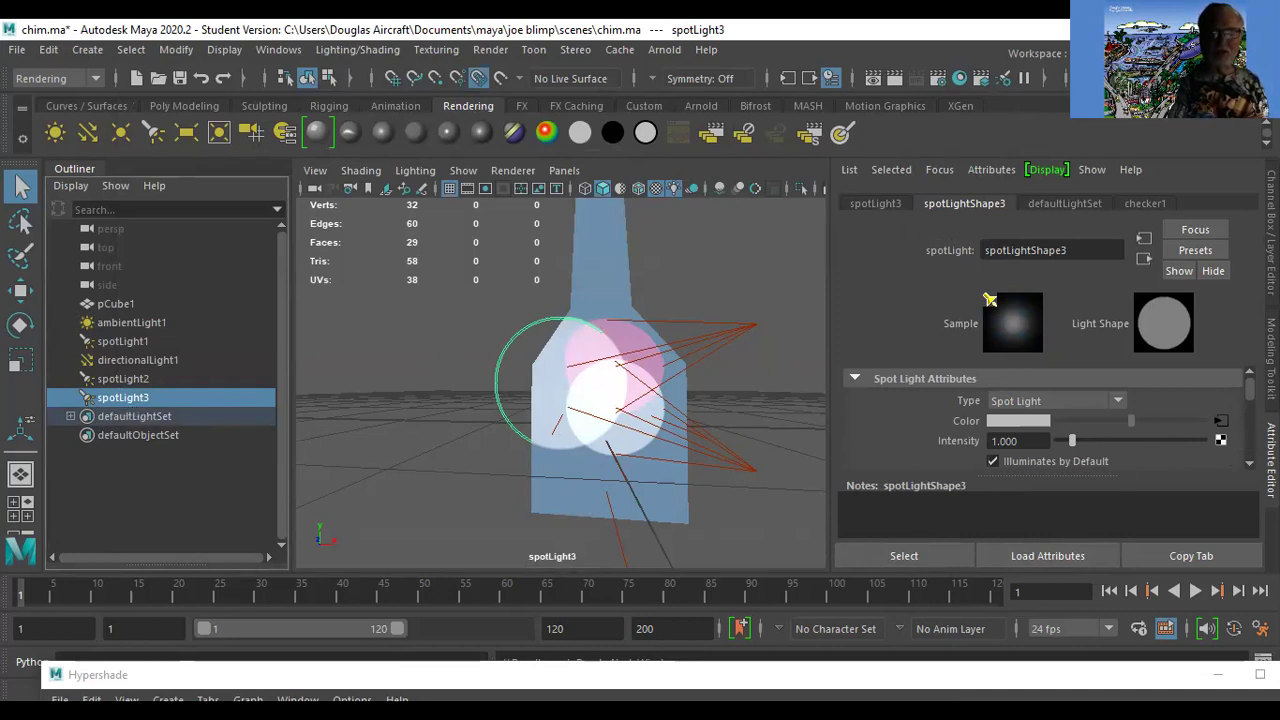
mouse_move(1072, 441)
mouse_down()
mouse_move(1123, 455)
mouse_move(1046, 444)
mouse_move(1068, 443)
mouse_up()
Delete spotLight1, directionalLight1, ambientLight1 and spotLight2 from the scene, keeping spotLight3.
click(745, 468)
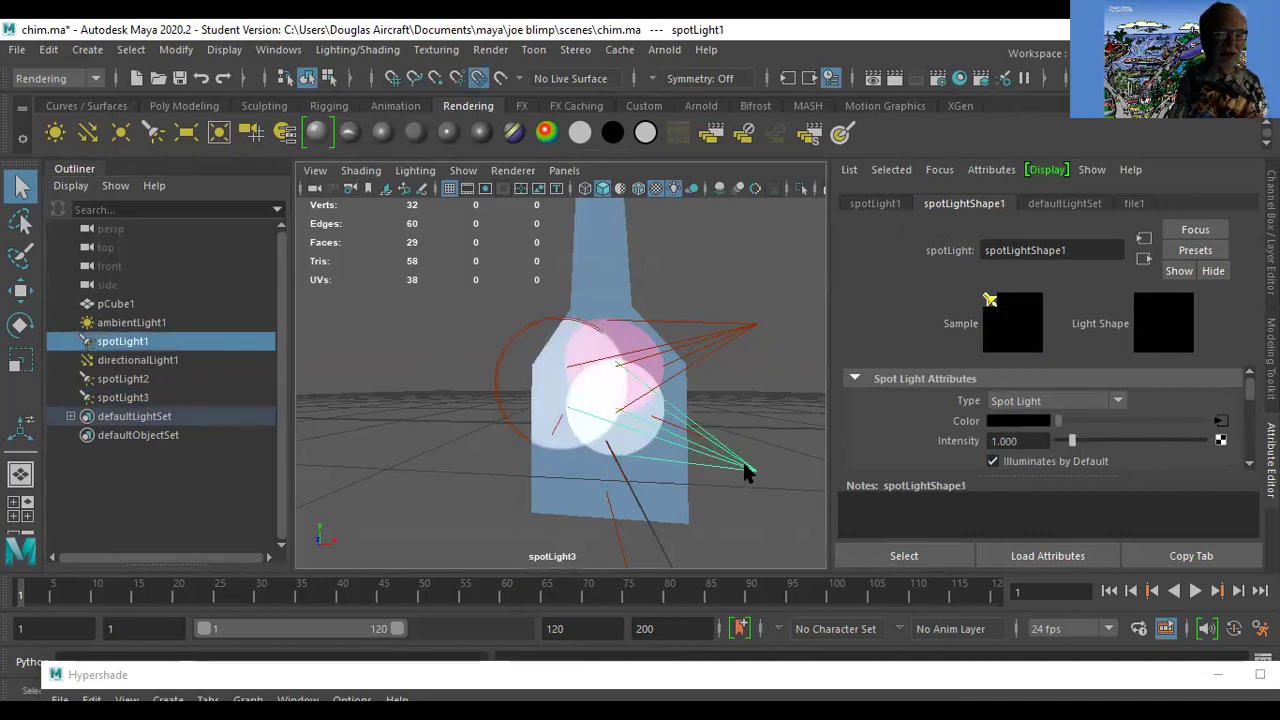
key(Delete)
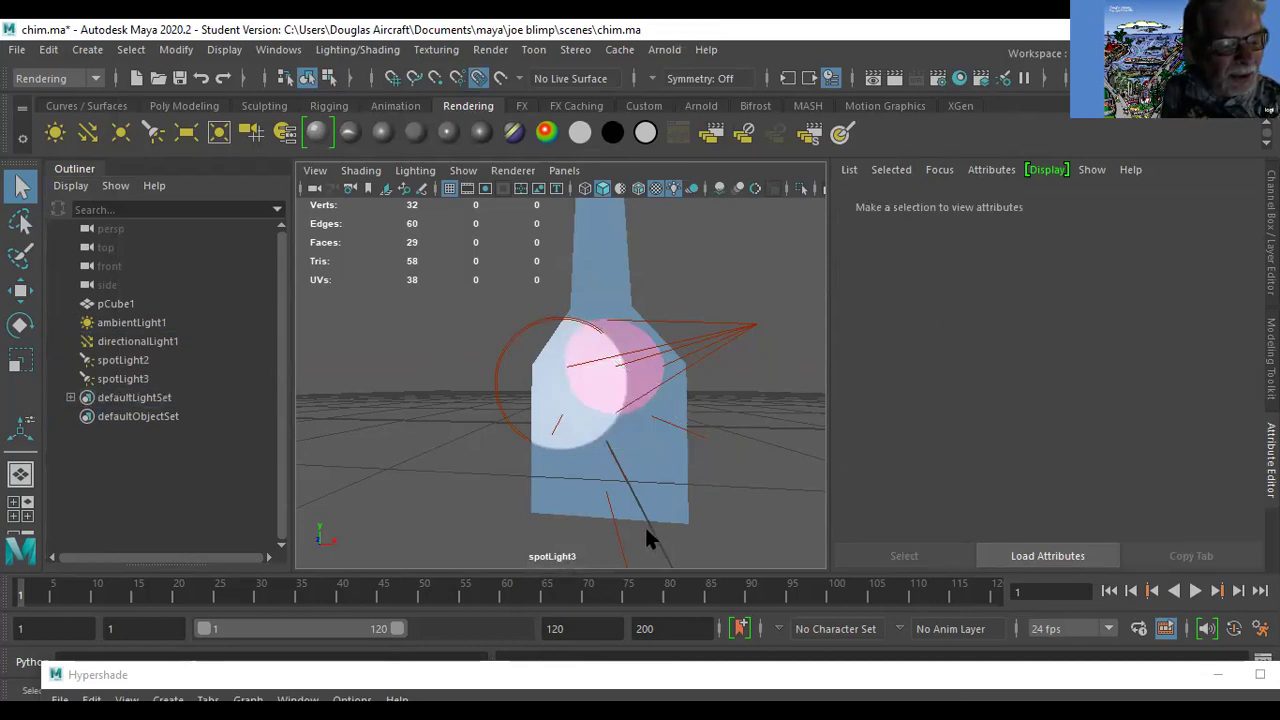
click(690, 430)
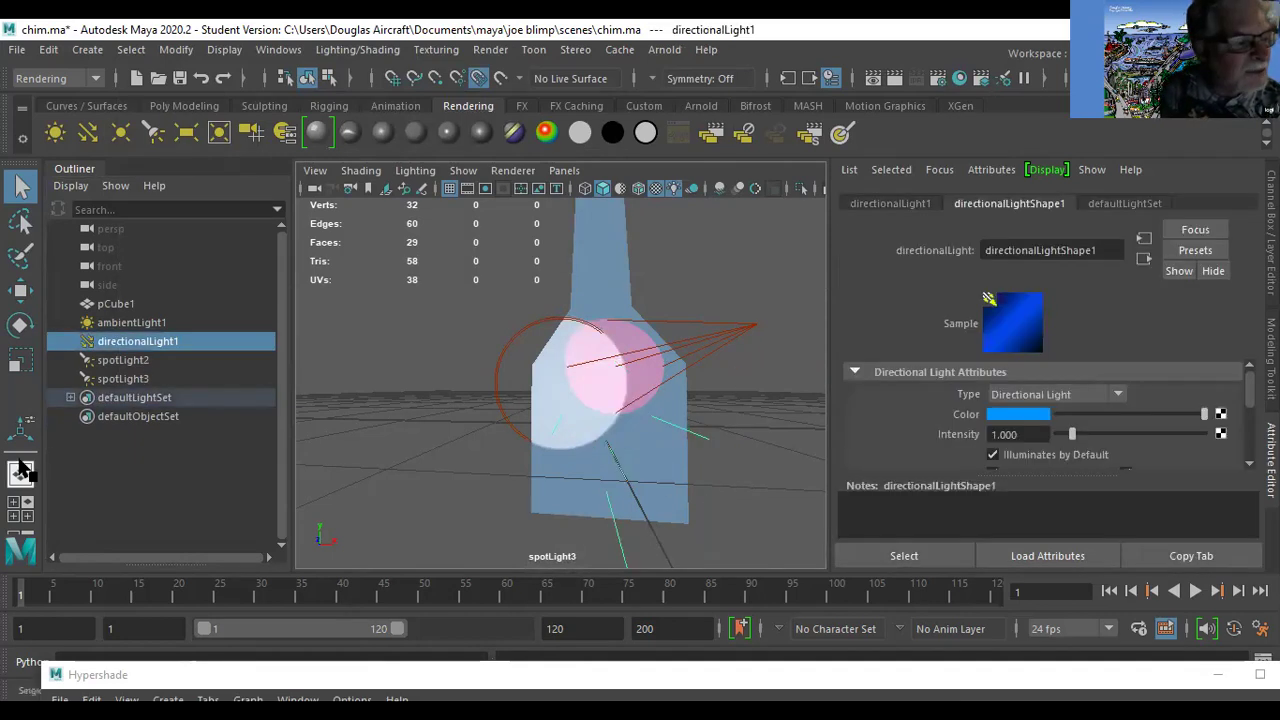
click(97, 379)
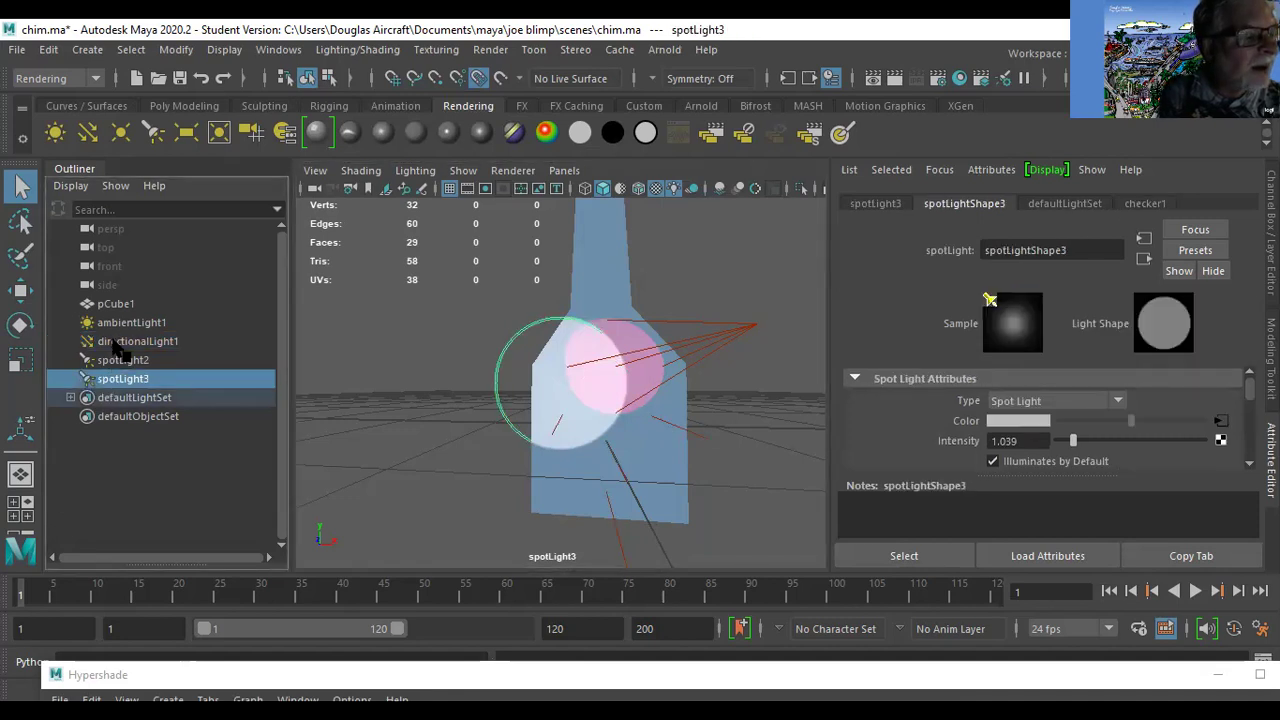
click(115, 343)
key(Delete)
click(117, 324)
key(Delete)
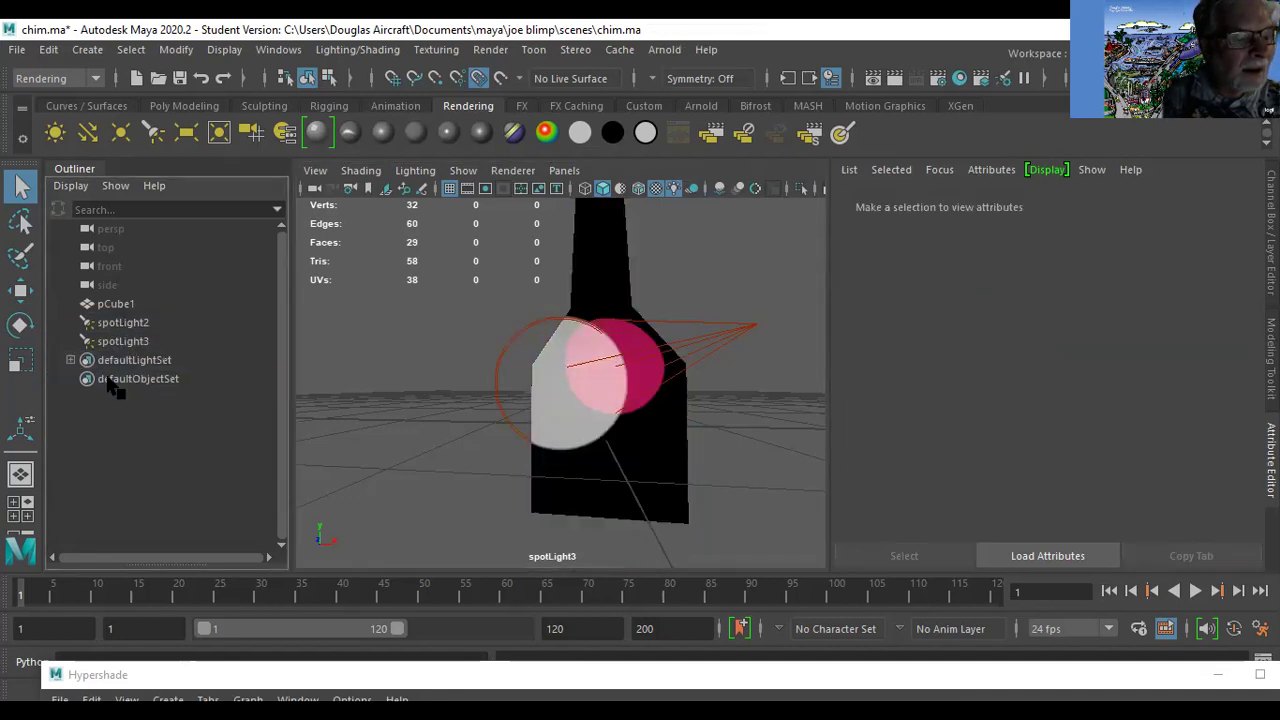
click(121, 343)
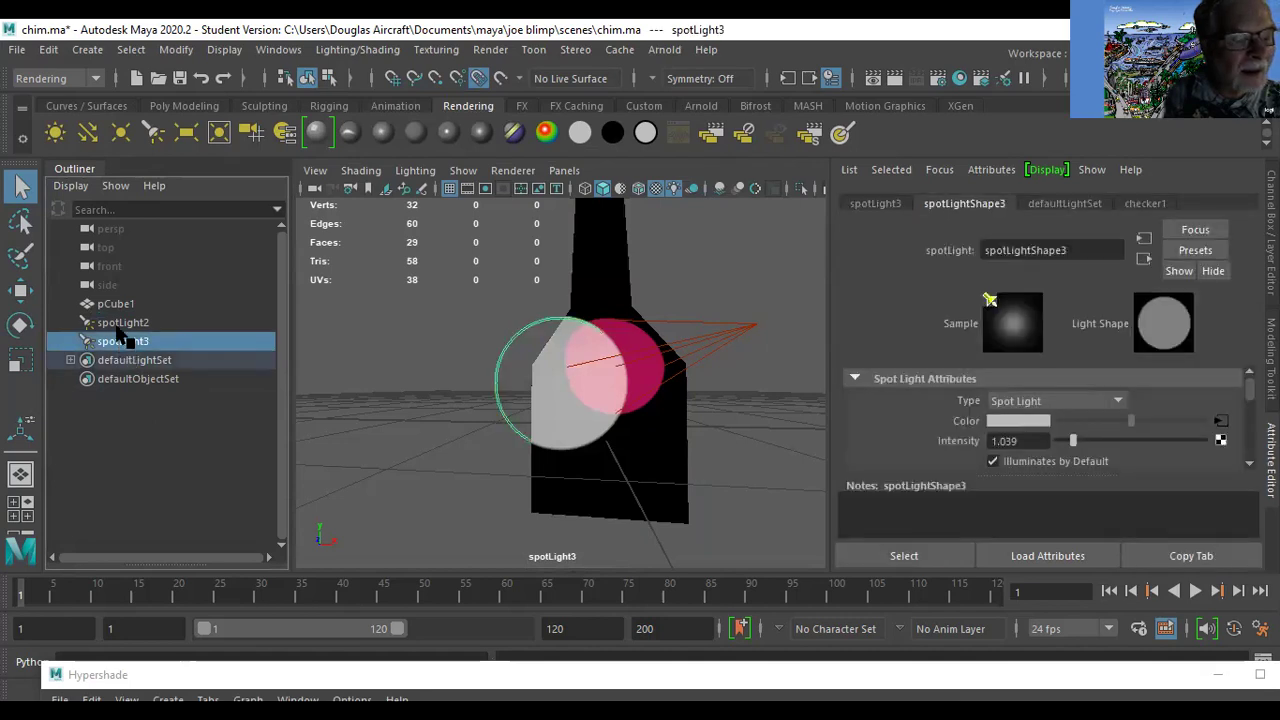
click(118, 322)
key(Delete)
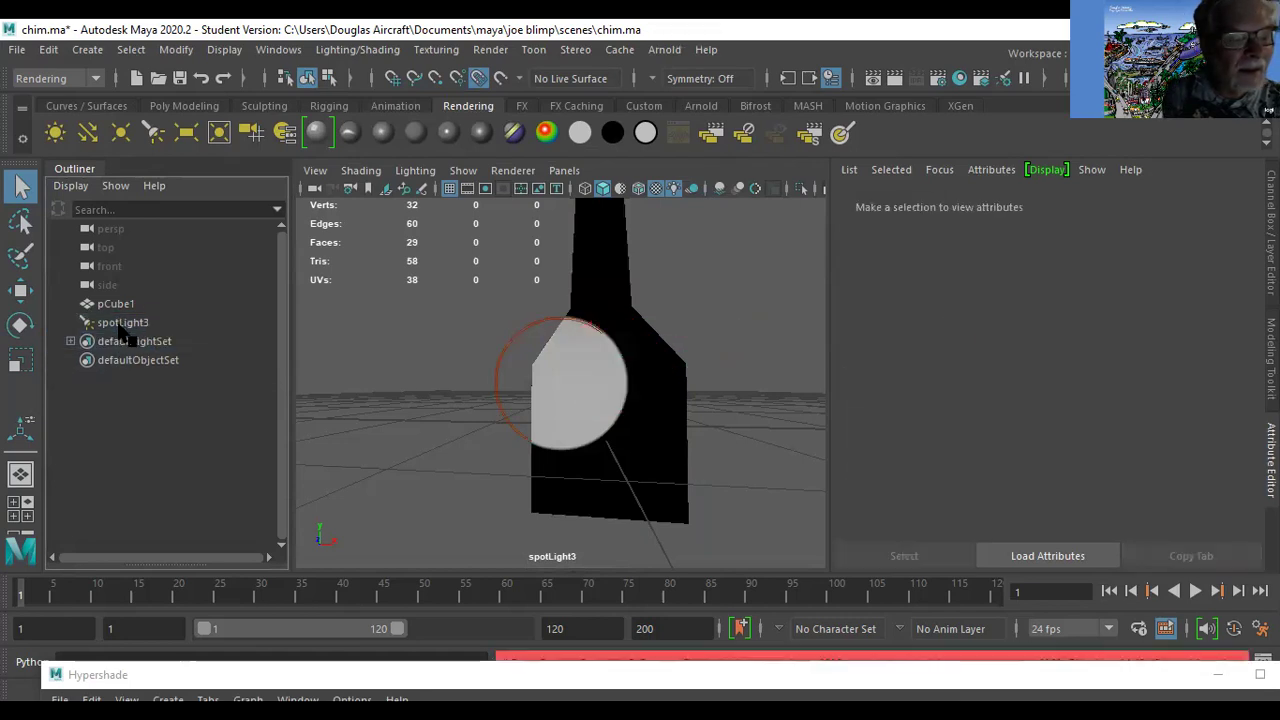
Show the channels of spotLight3 and key them at frames 1 and 20 with visibility on.
click(586, 398)
click(502, 366)
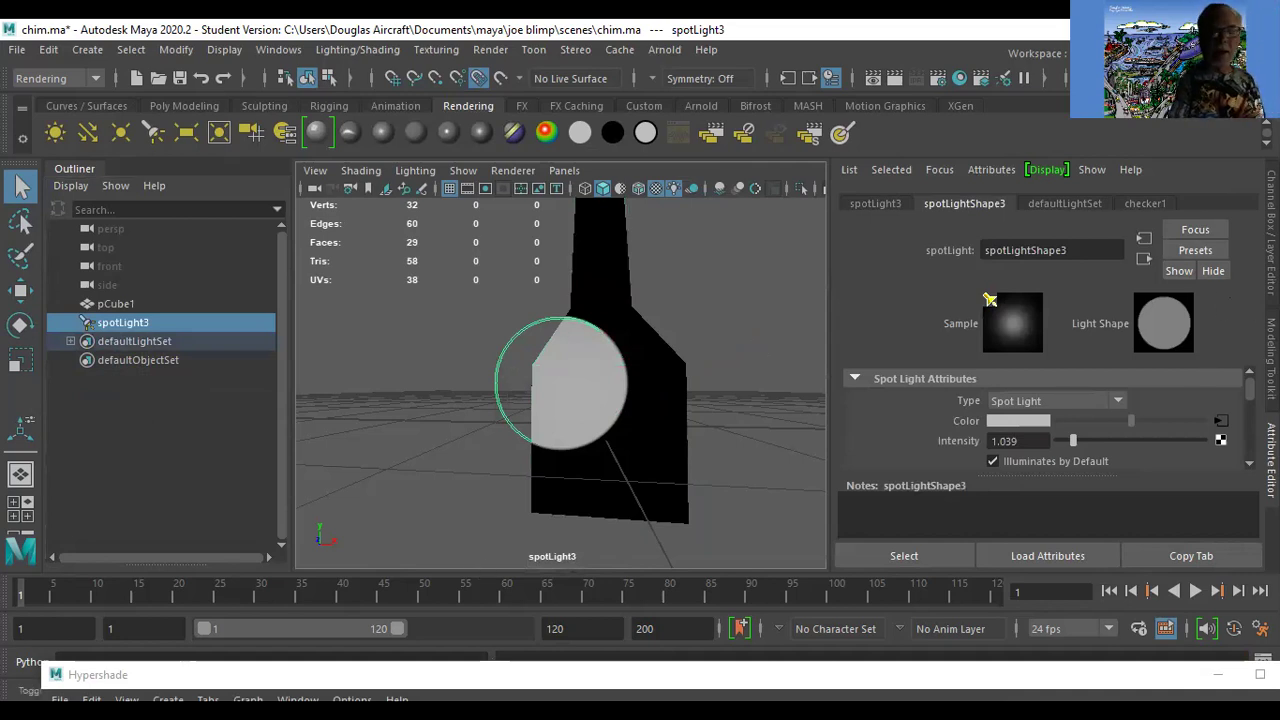
key(ctrl+a)
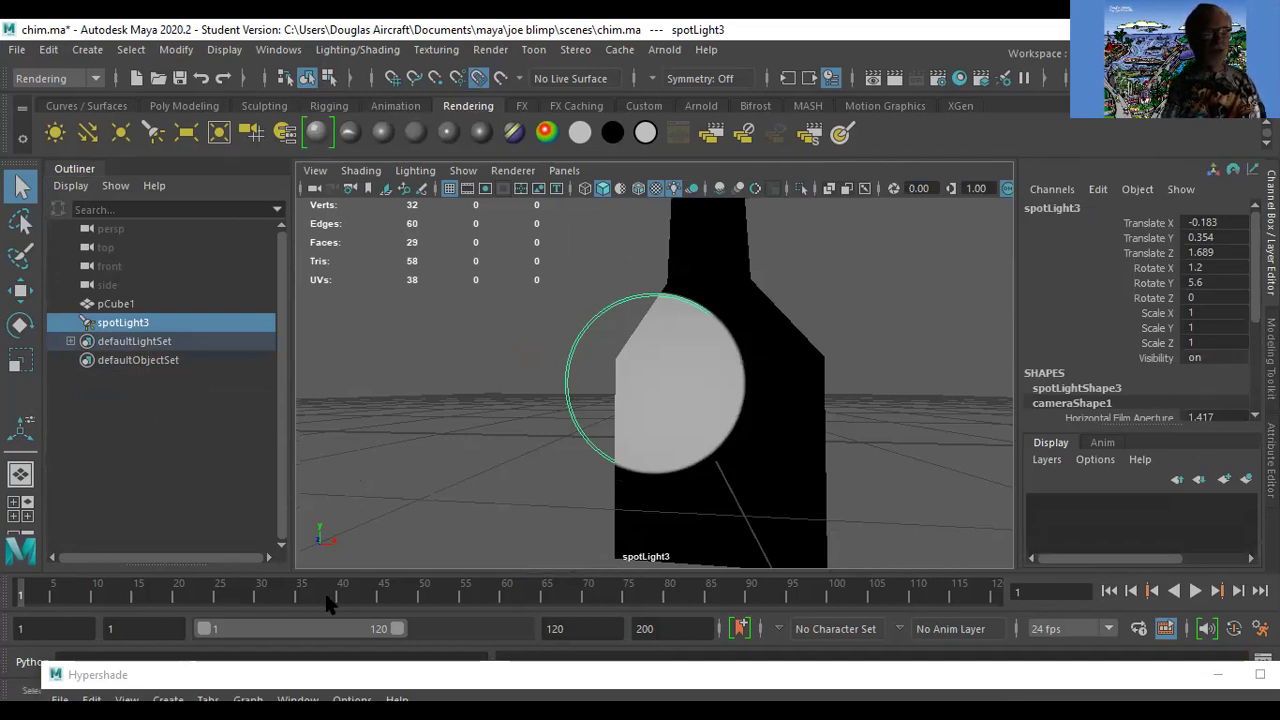
key(s)
key(alt+v)
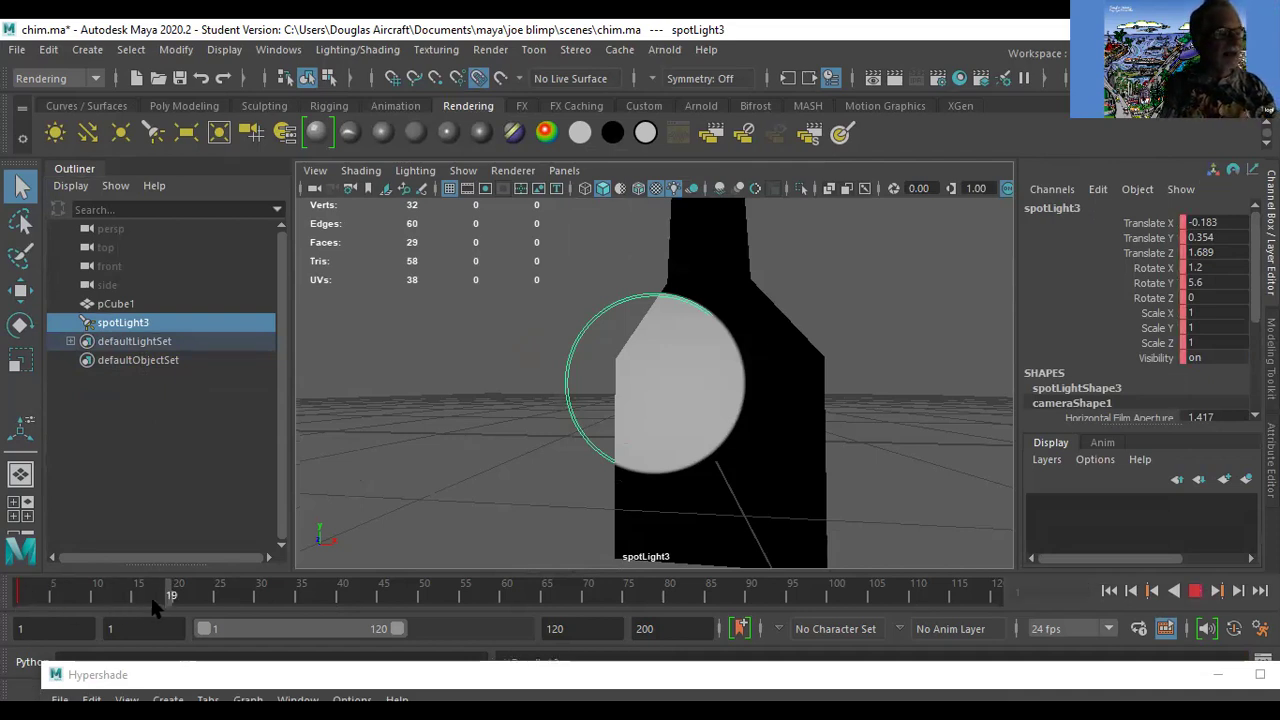
key(alt+v)
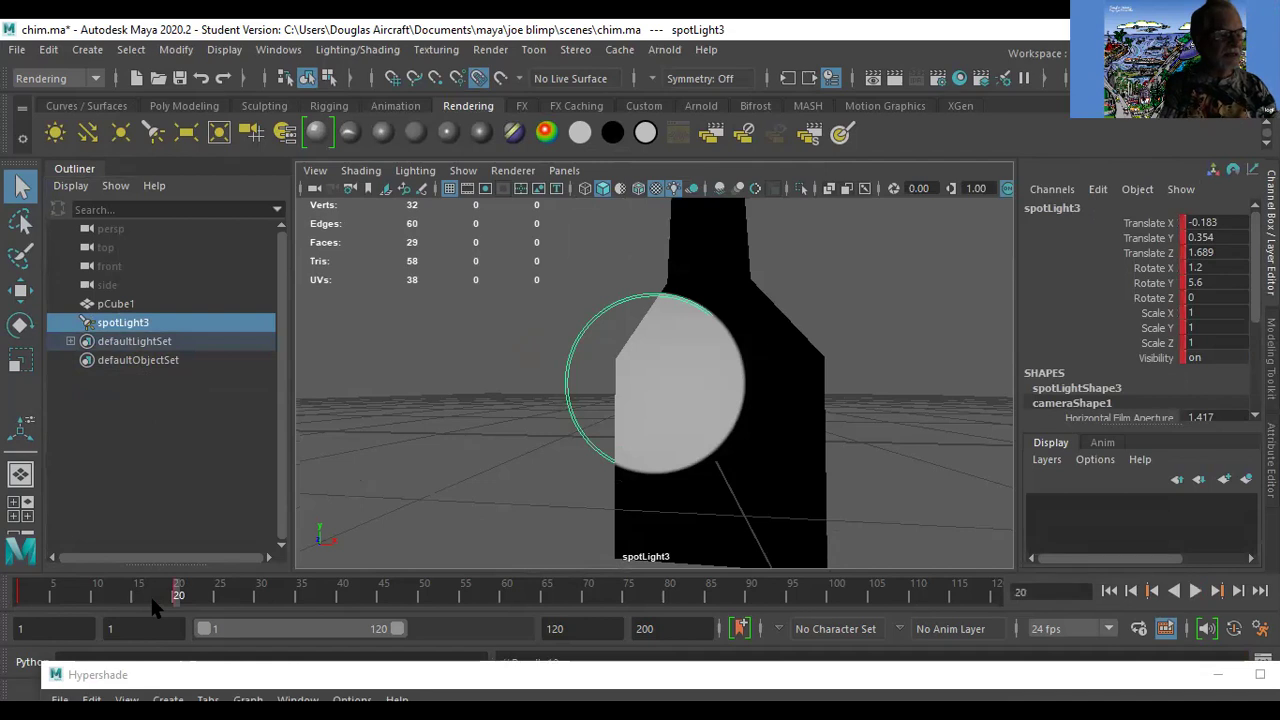
Try to switch off the visibility of spotLight3 at frame 21 without keying it, and play the animation.
key(alt+period)
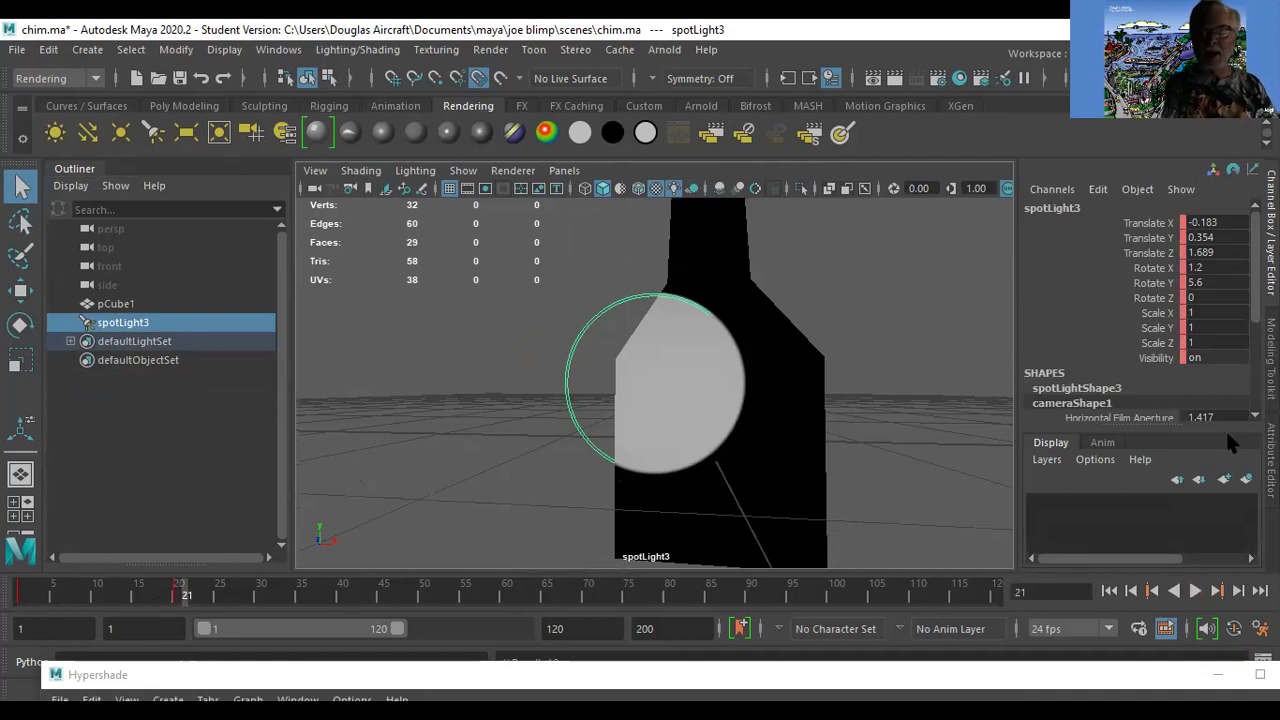
double_click(1208, 357)
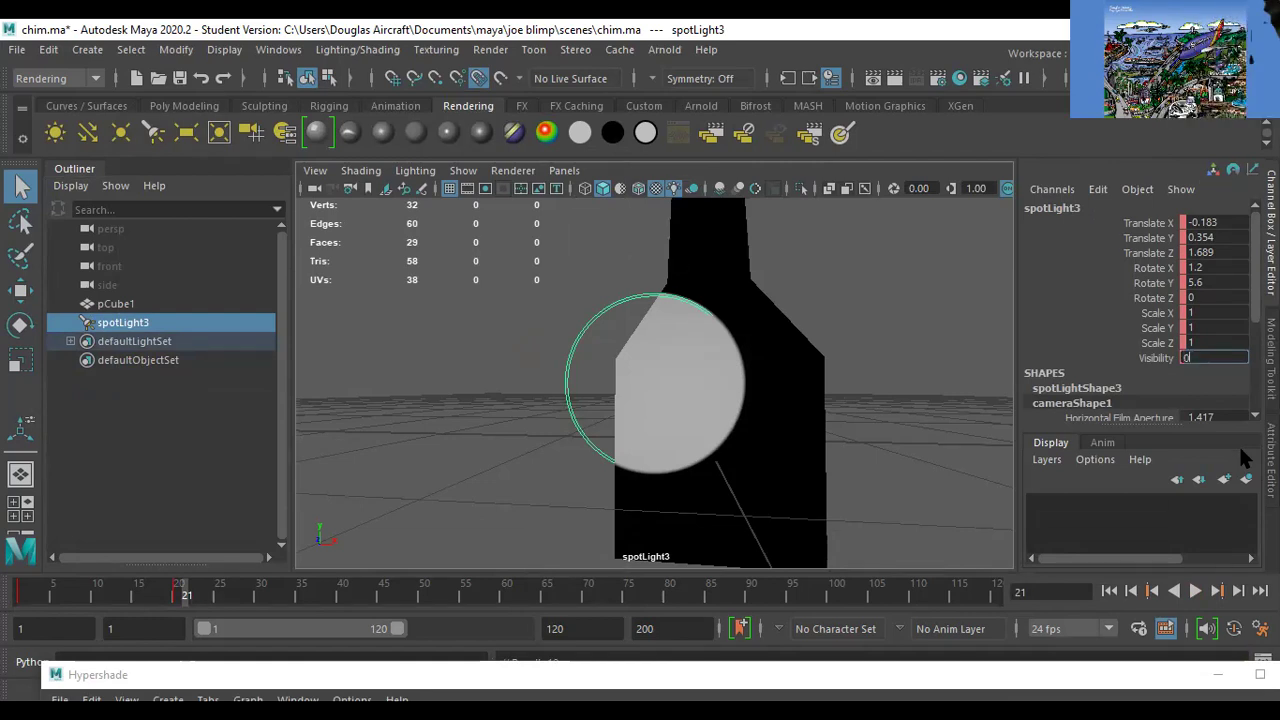
key(Return)
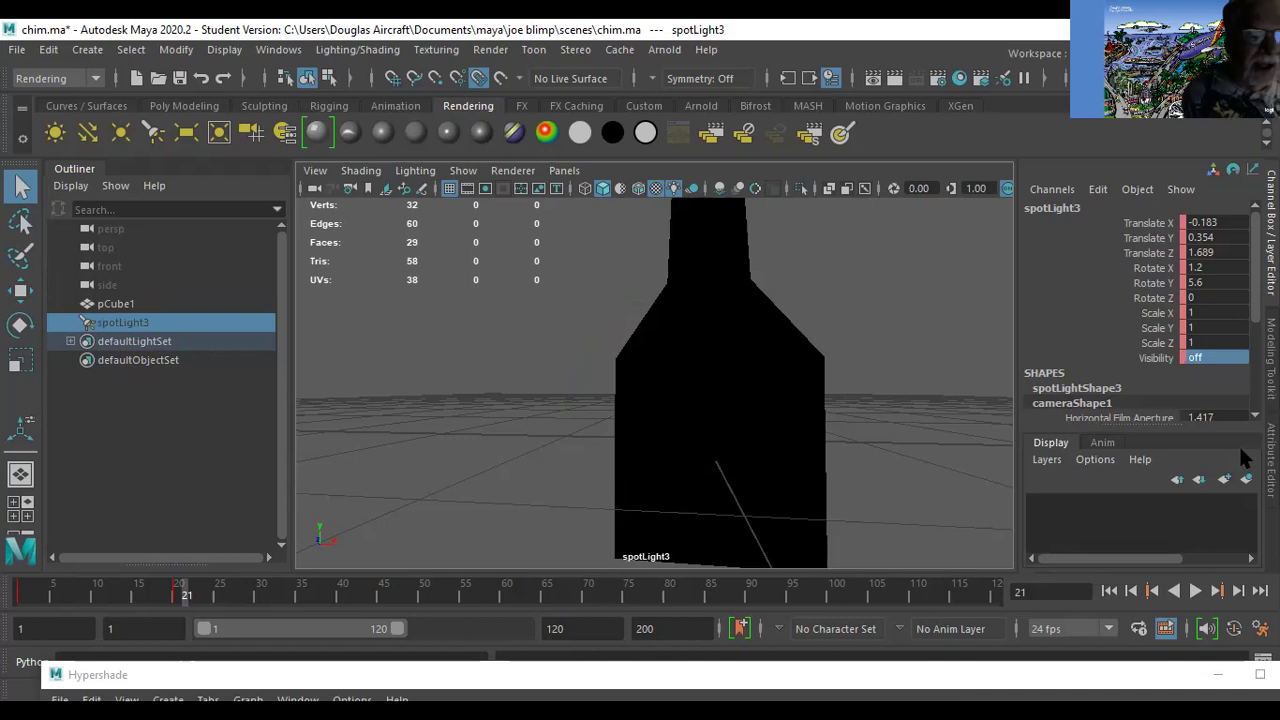
click(19, 590)
key(alt+v)
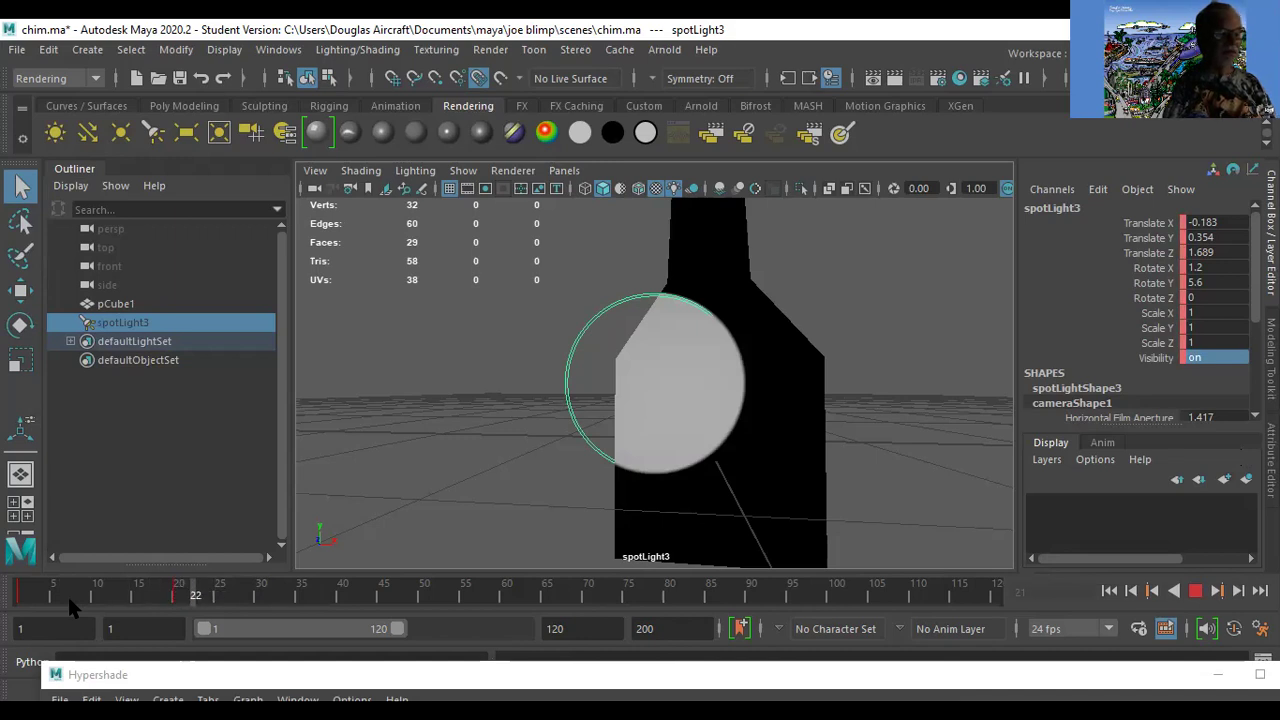
key(alt+v)
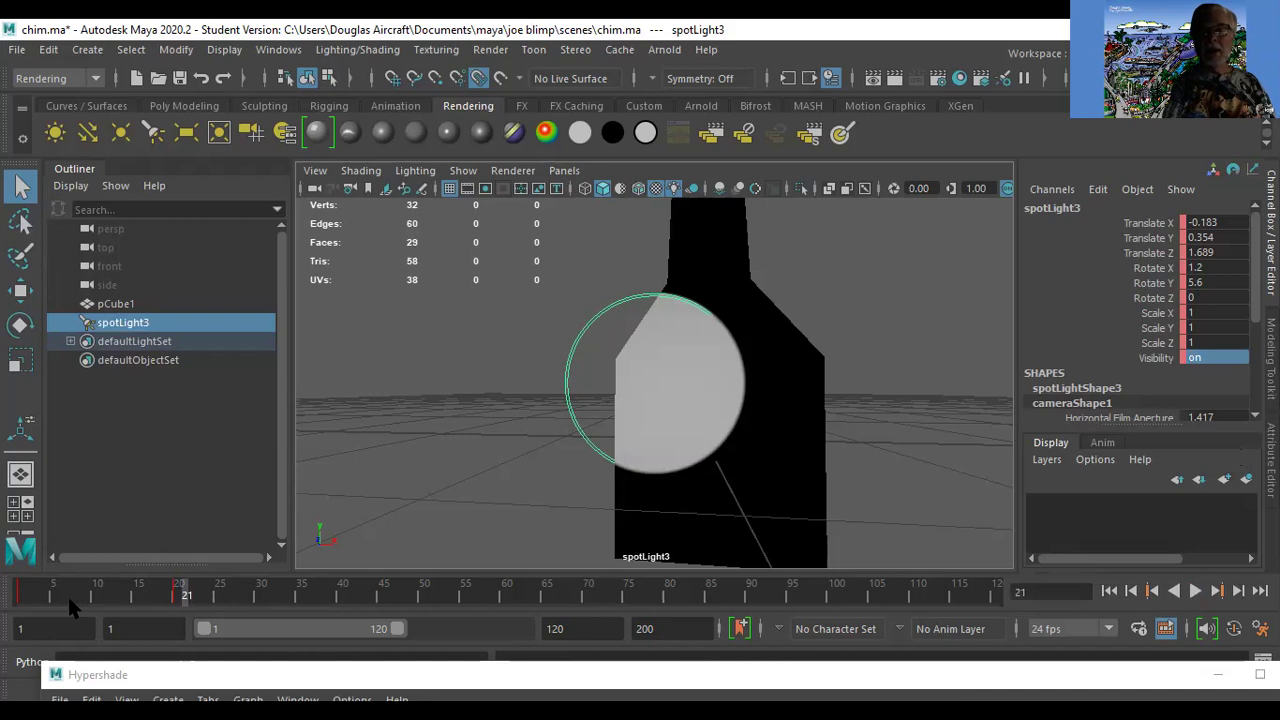
Set the visibility of spotLight3 to 0 at frame 21 and key the visibility channel there.
double_click(1215, 357)
text(0)
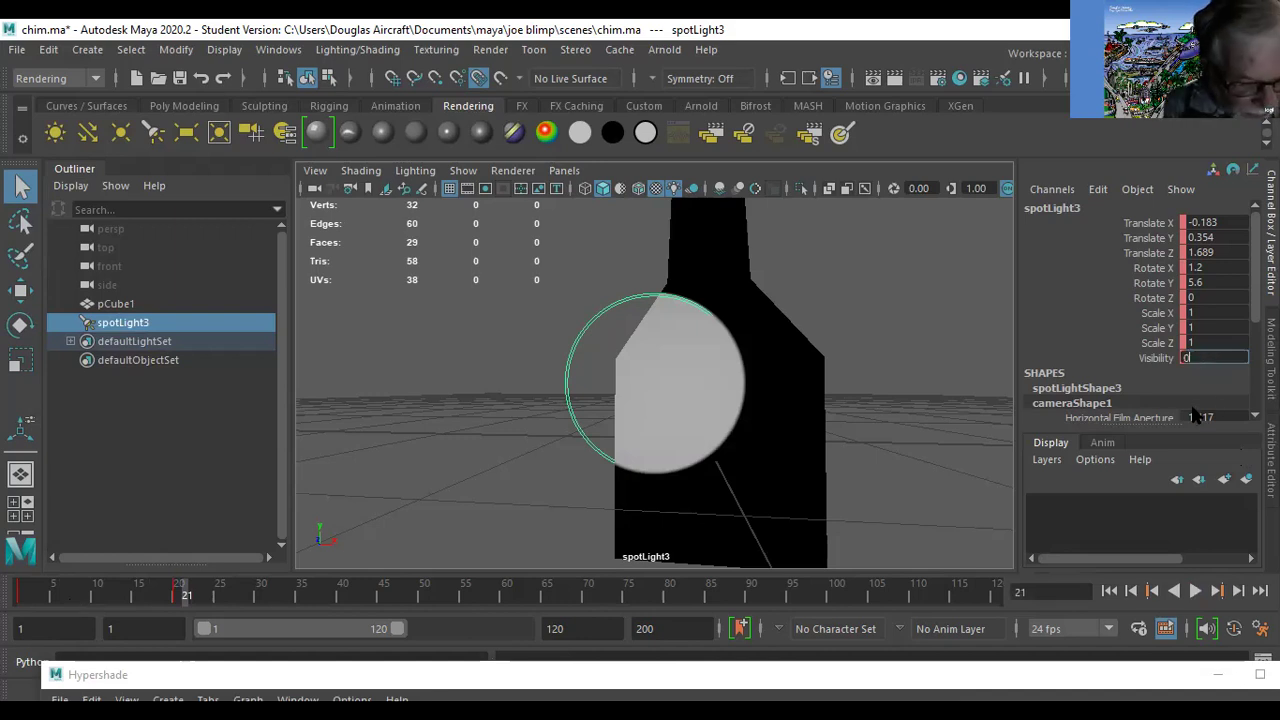
key(Return)
click(1167, 359)
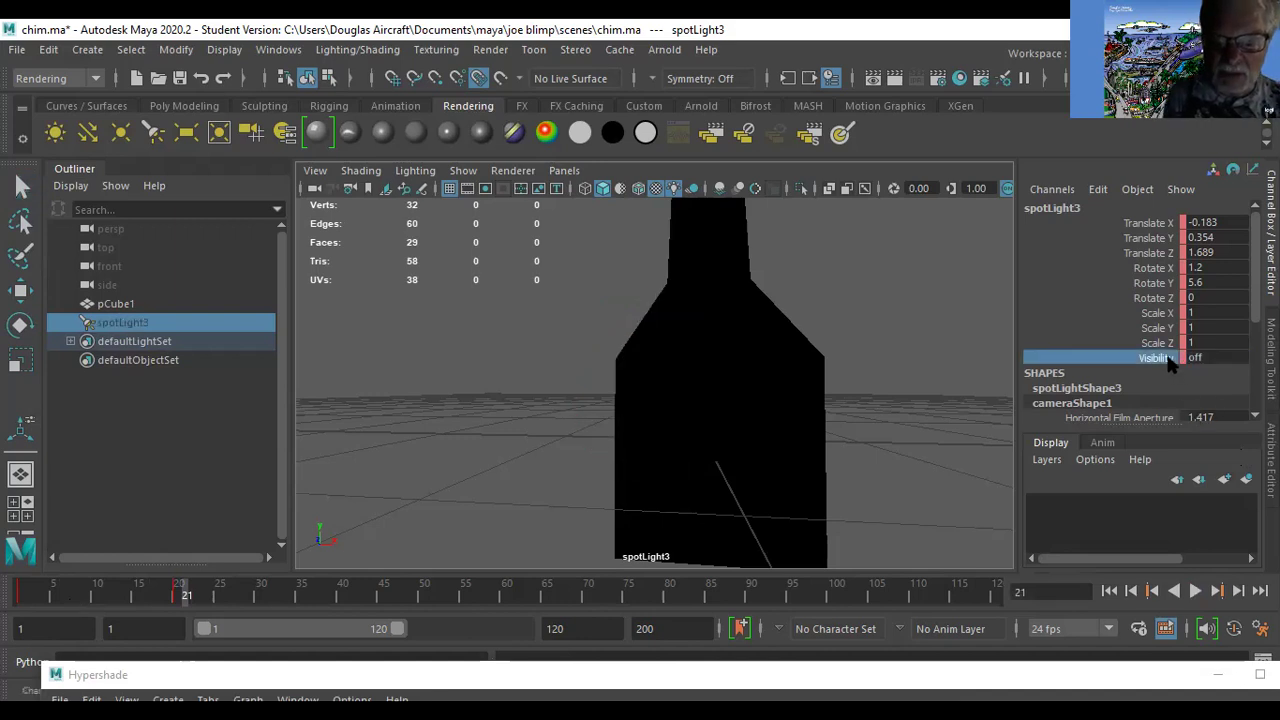
right_click(1168, 357)
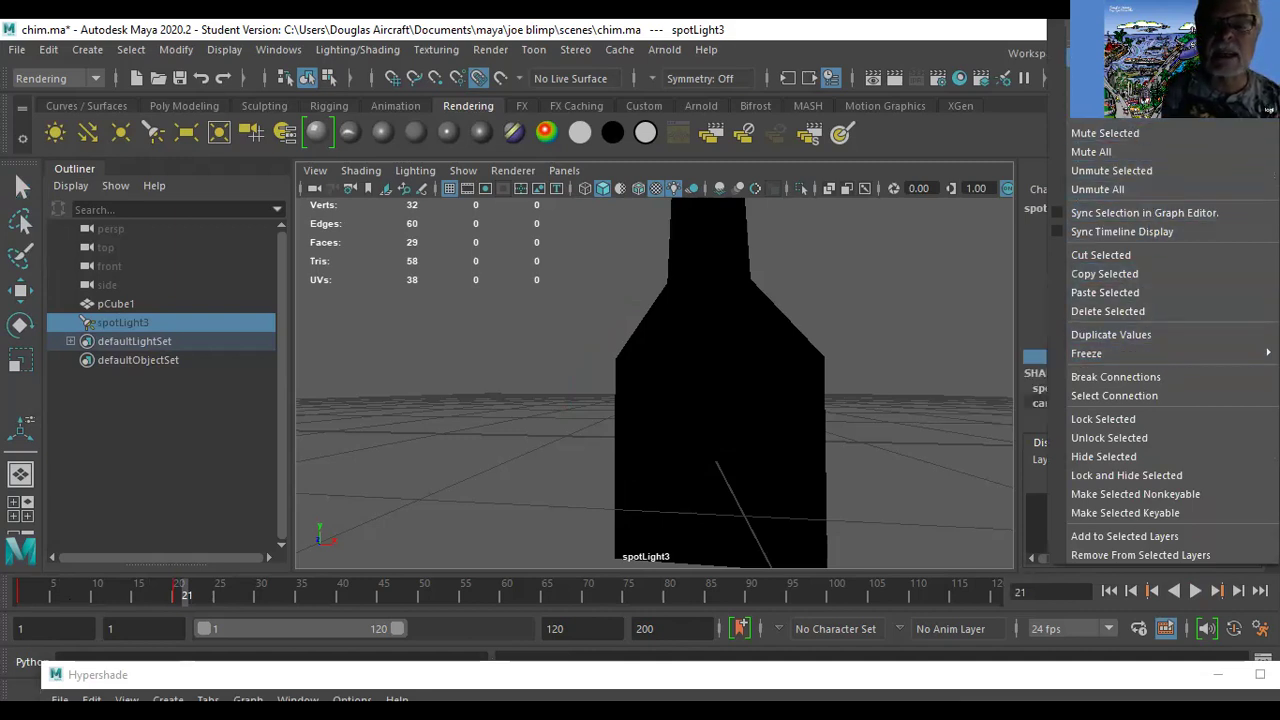
key(Escape)
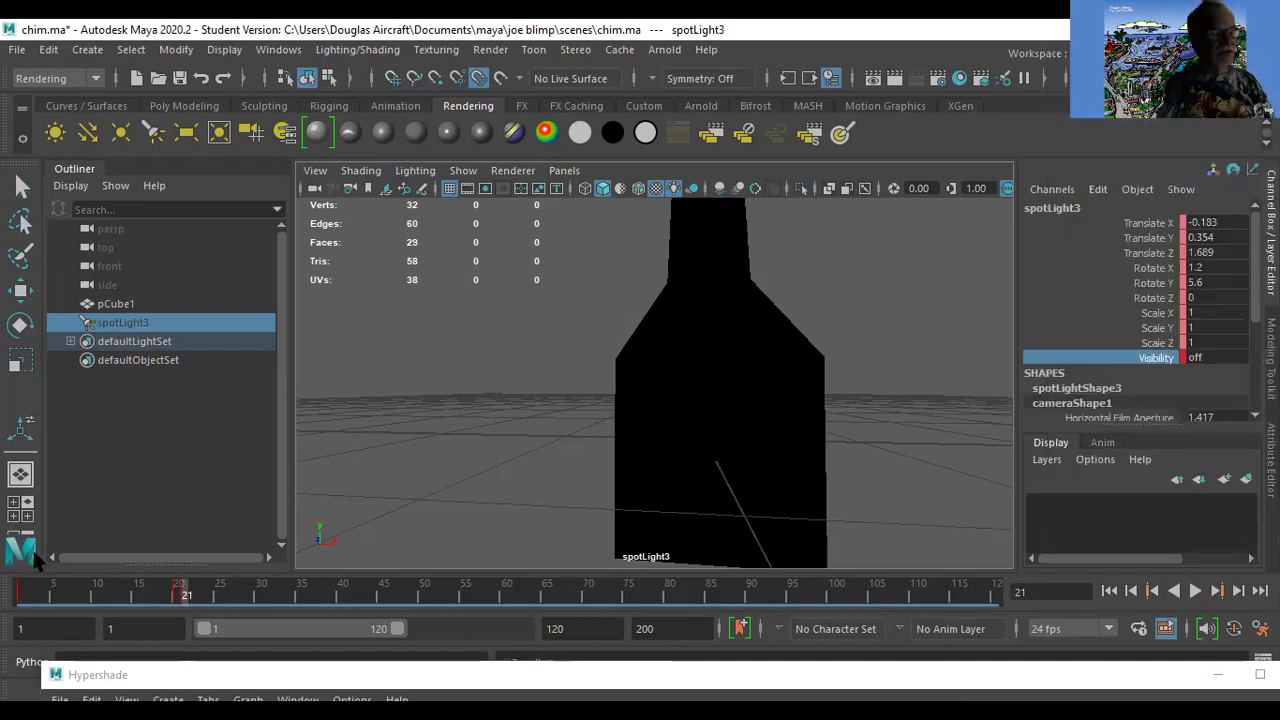
Play the animation and key spotLight3 at frame 30 with its visibility off.
click(22, 596)
key(alt+v)
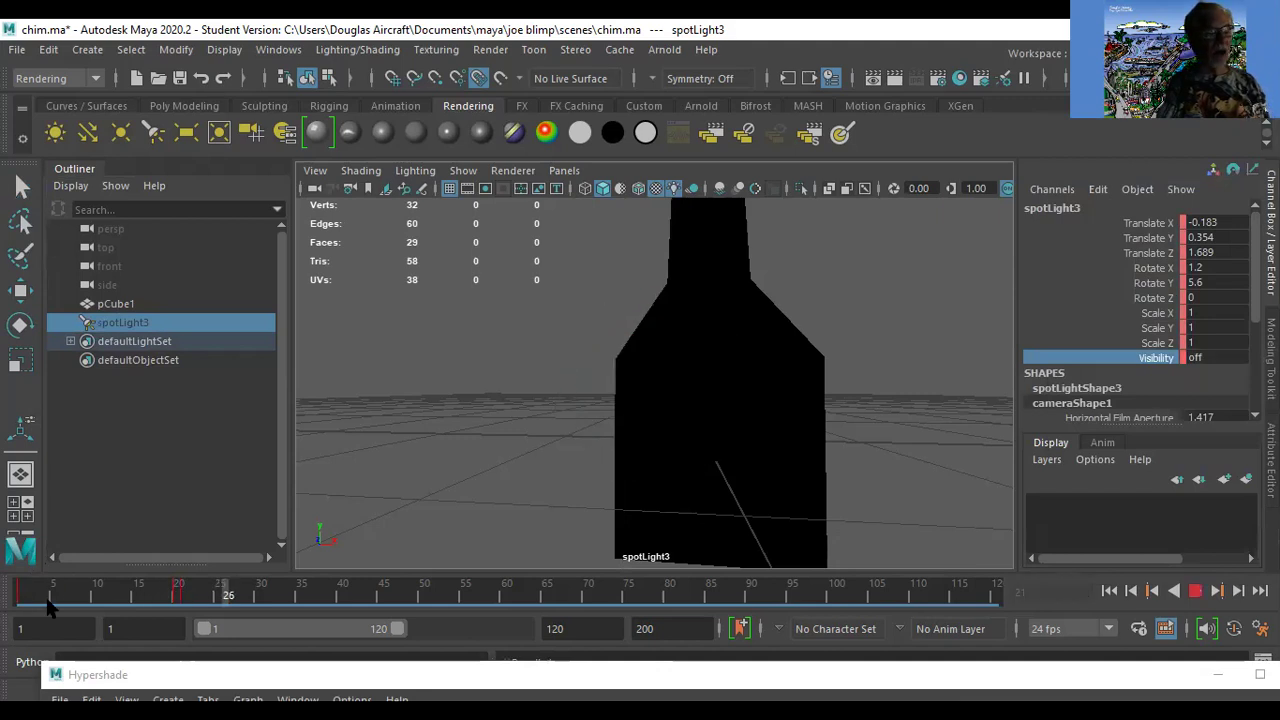
key(alt+v)
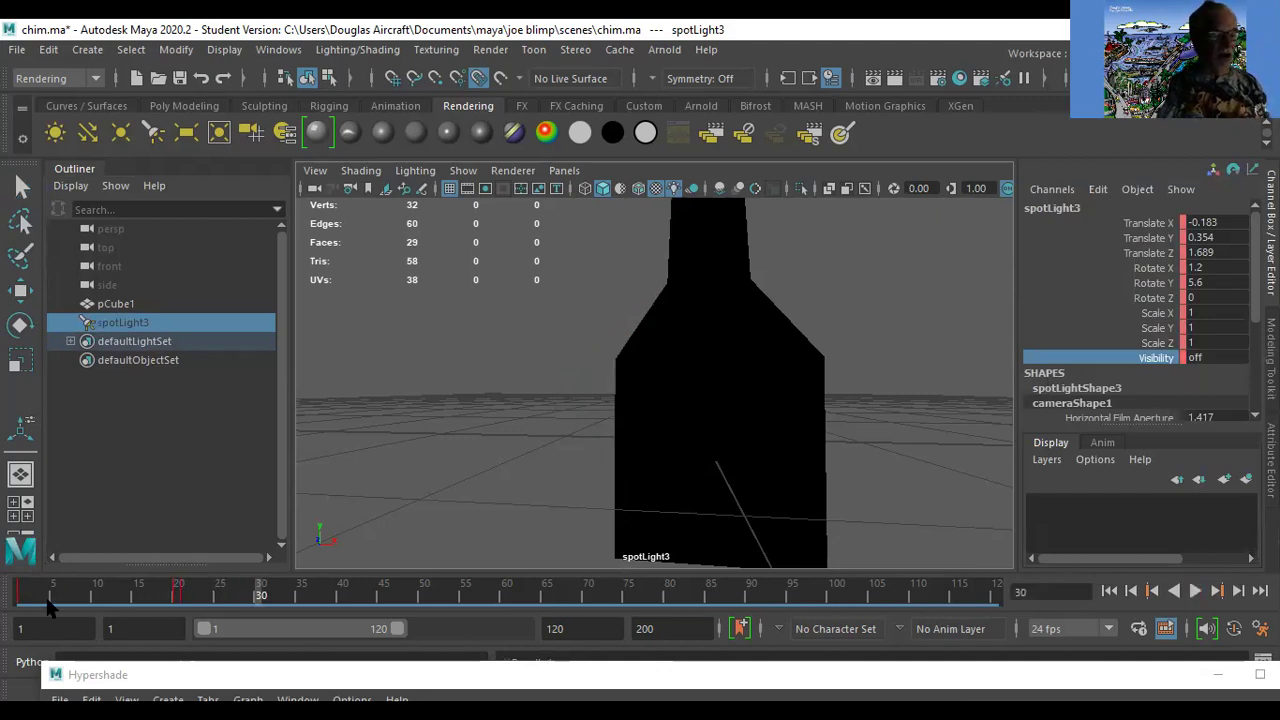
Set the visibility of spotLight3 to 1 at frame 31 and key the visibility channel there.
click(266, 597)
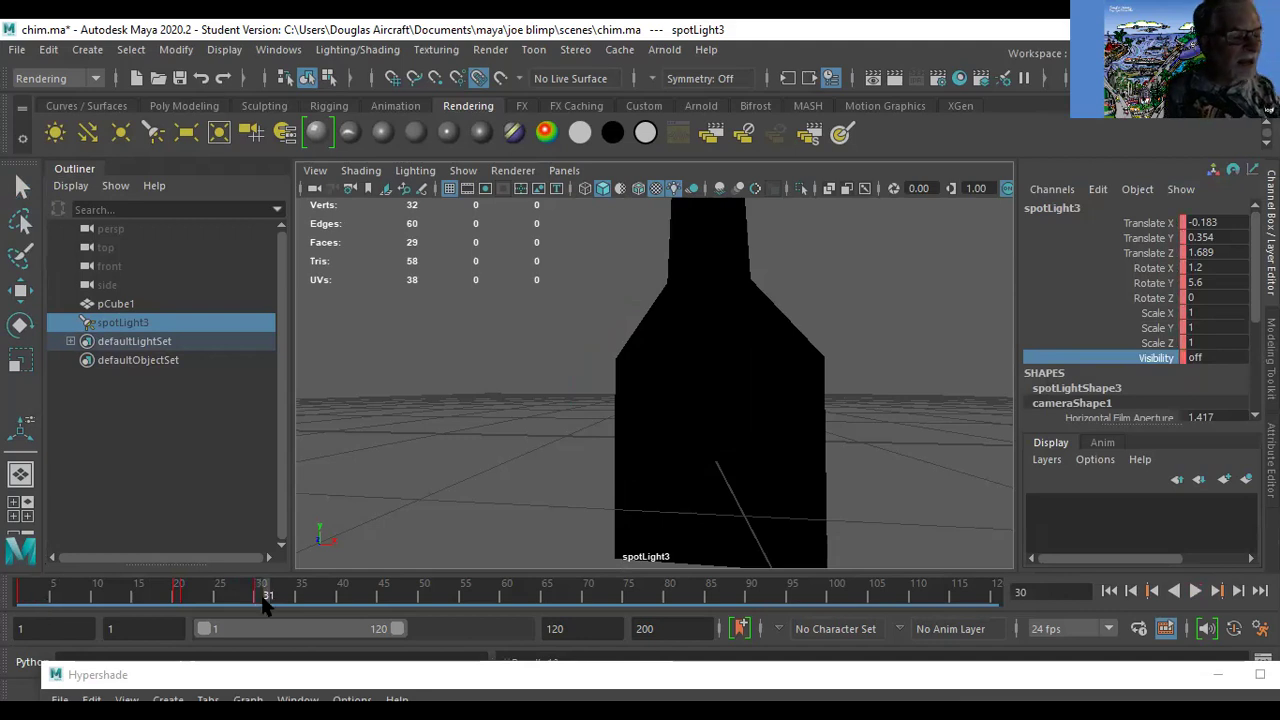
click(1192, 357)
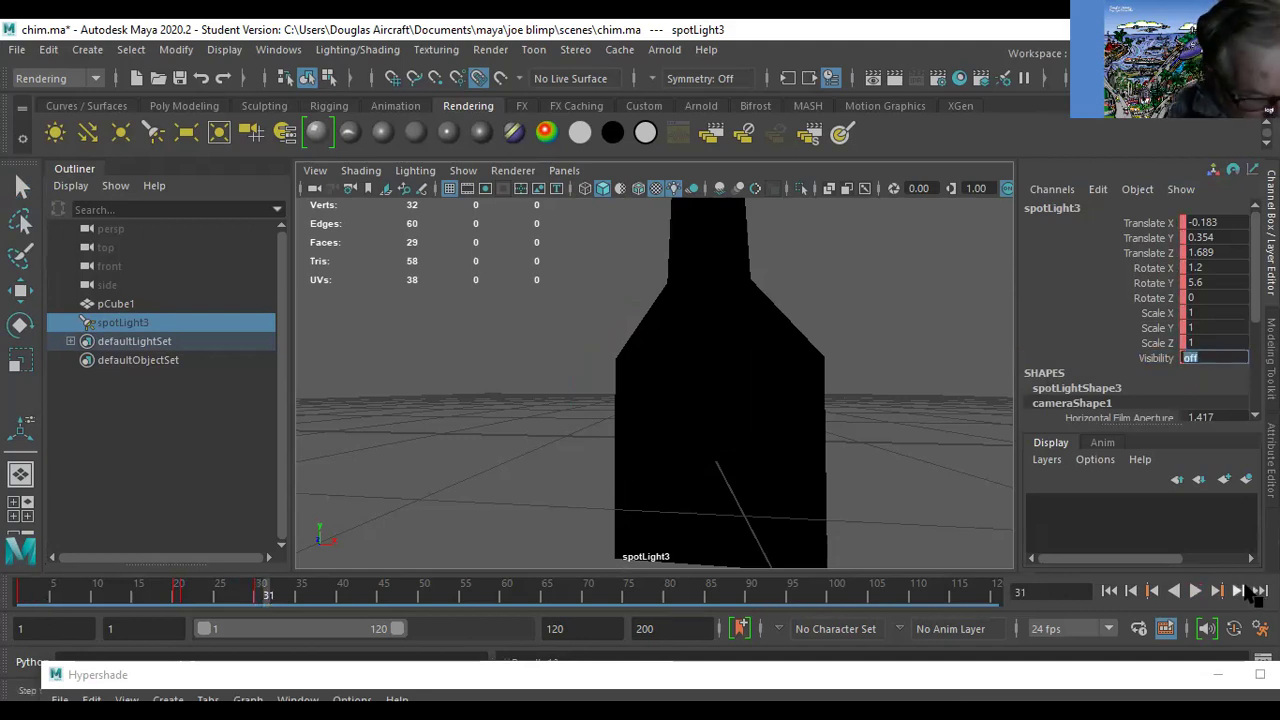
text(1)
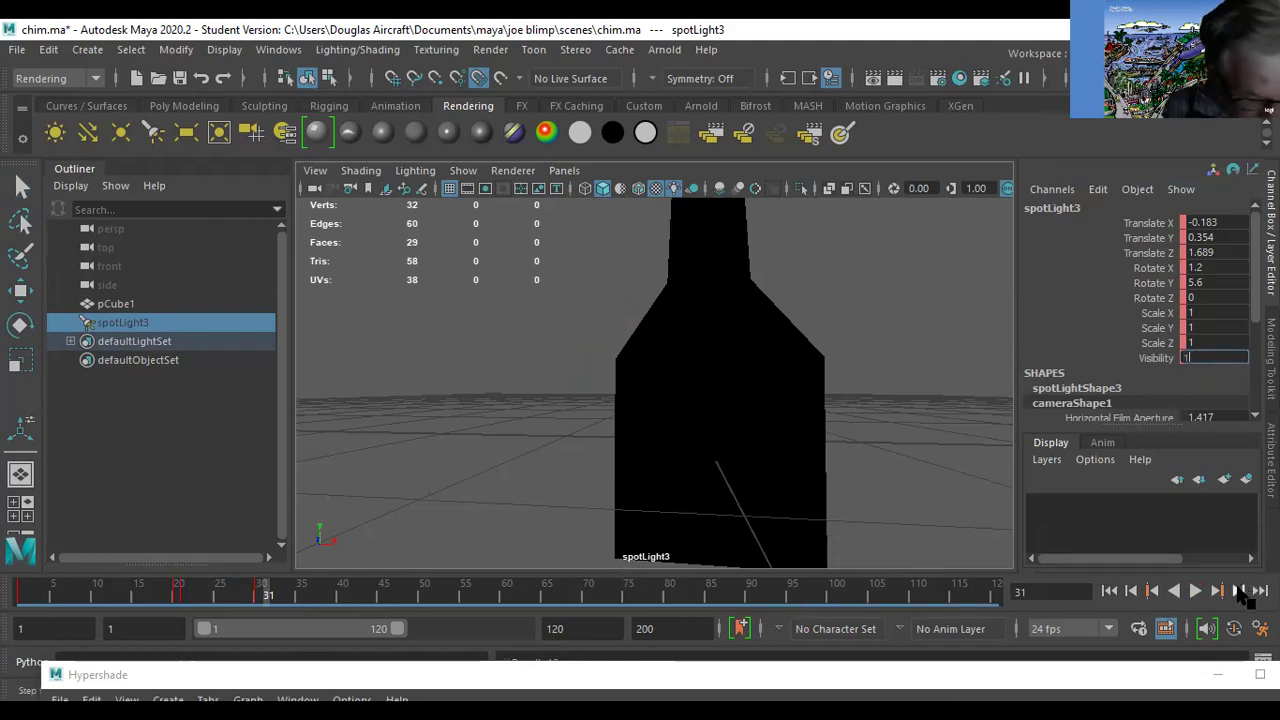
key(Return)
click(1158, 357)
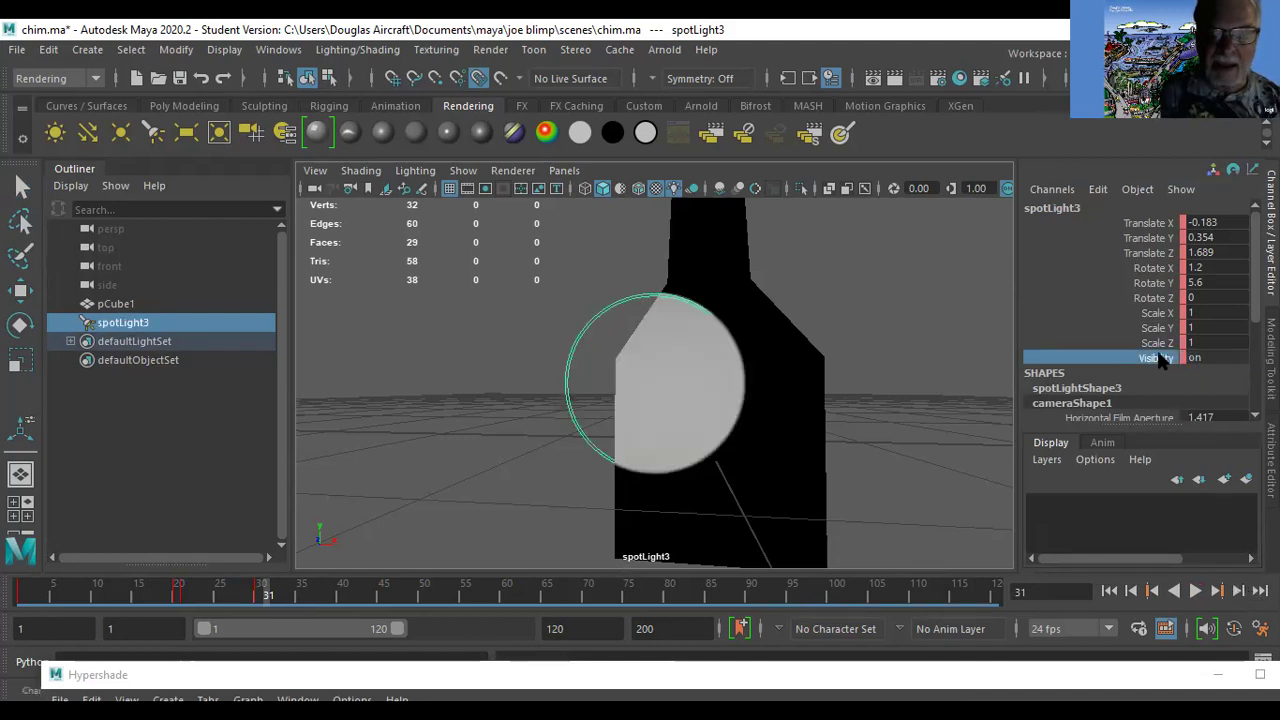
right_click(1158, 358)
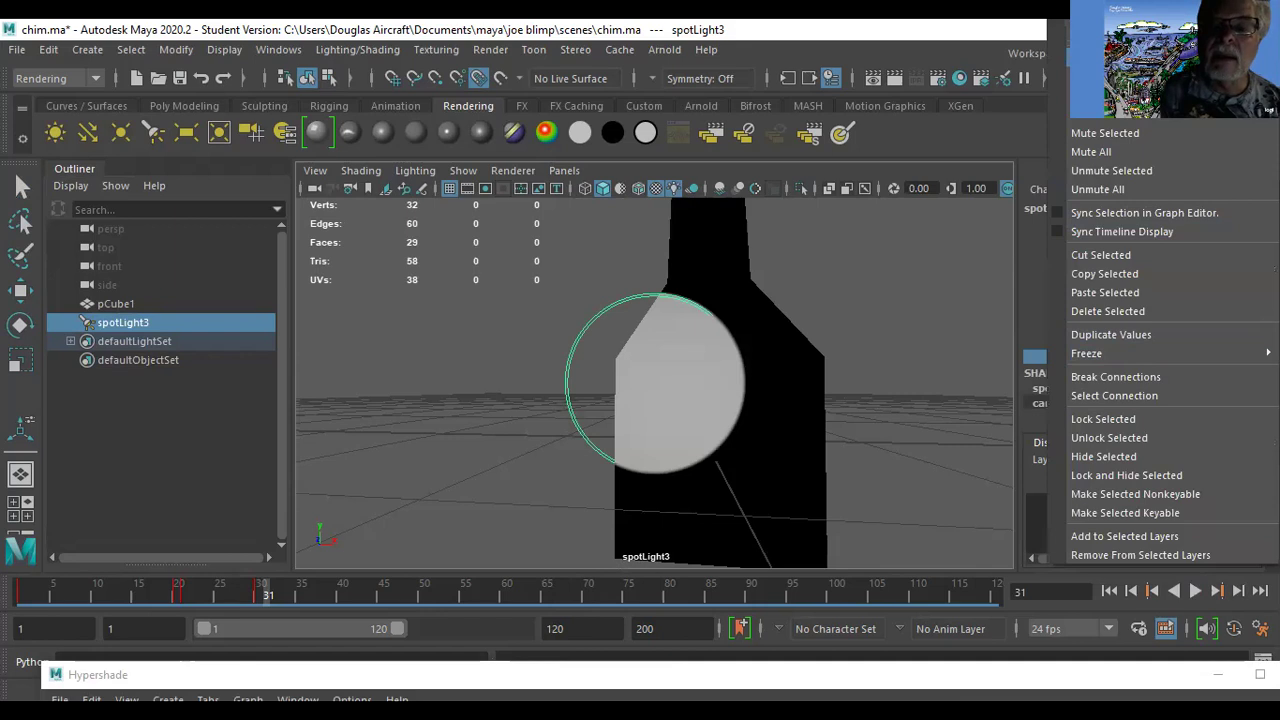
key(Escape)
Play the animation from frame 1 twice to check spotLight3 switching off and back on.
key(alt+v)
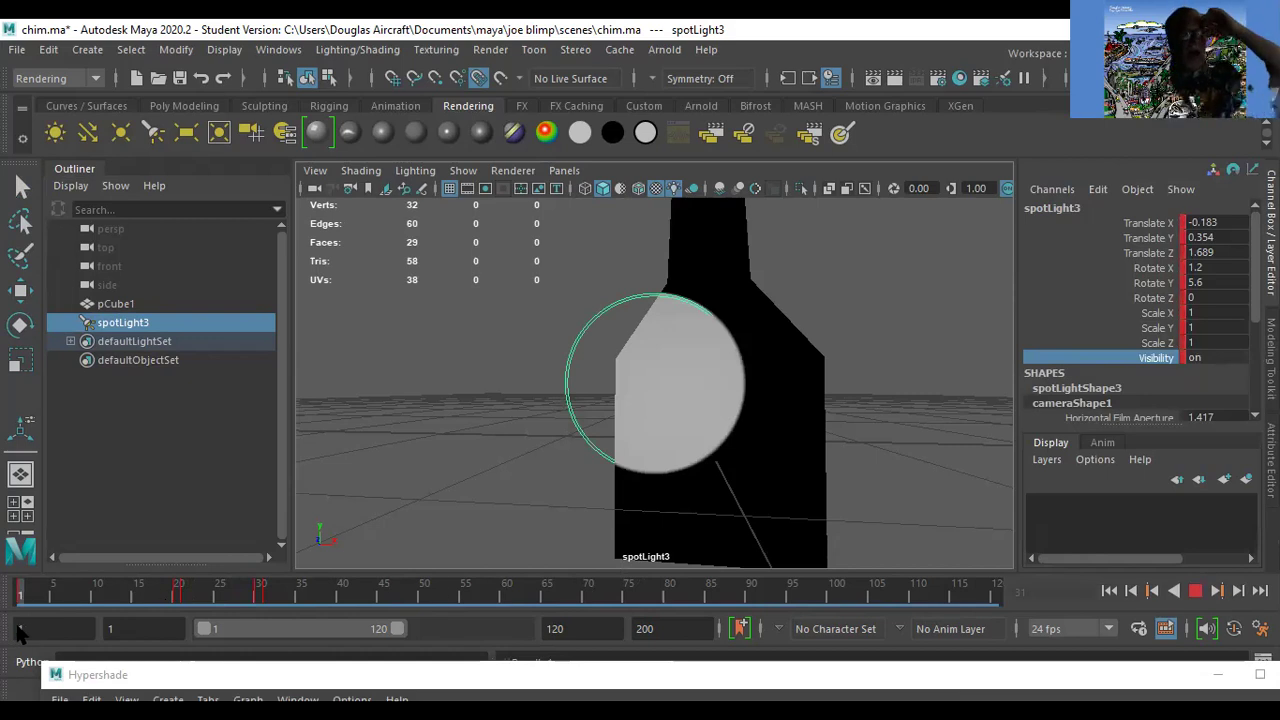
key(alt+v)
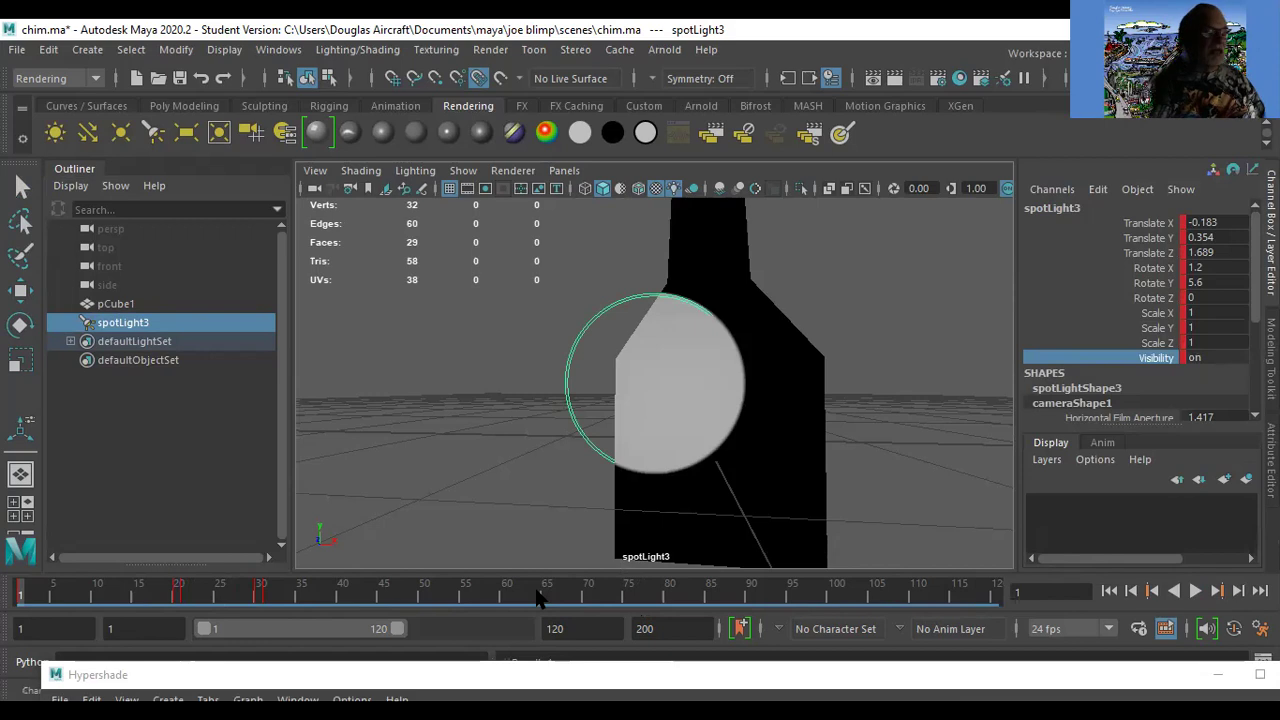
key(alt+v)
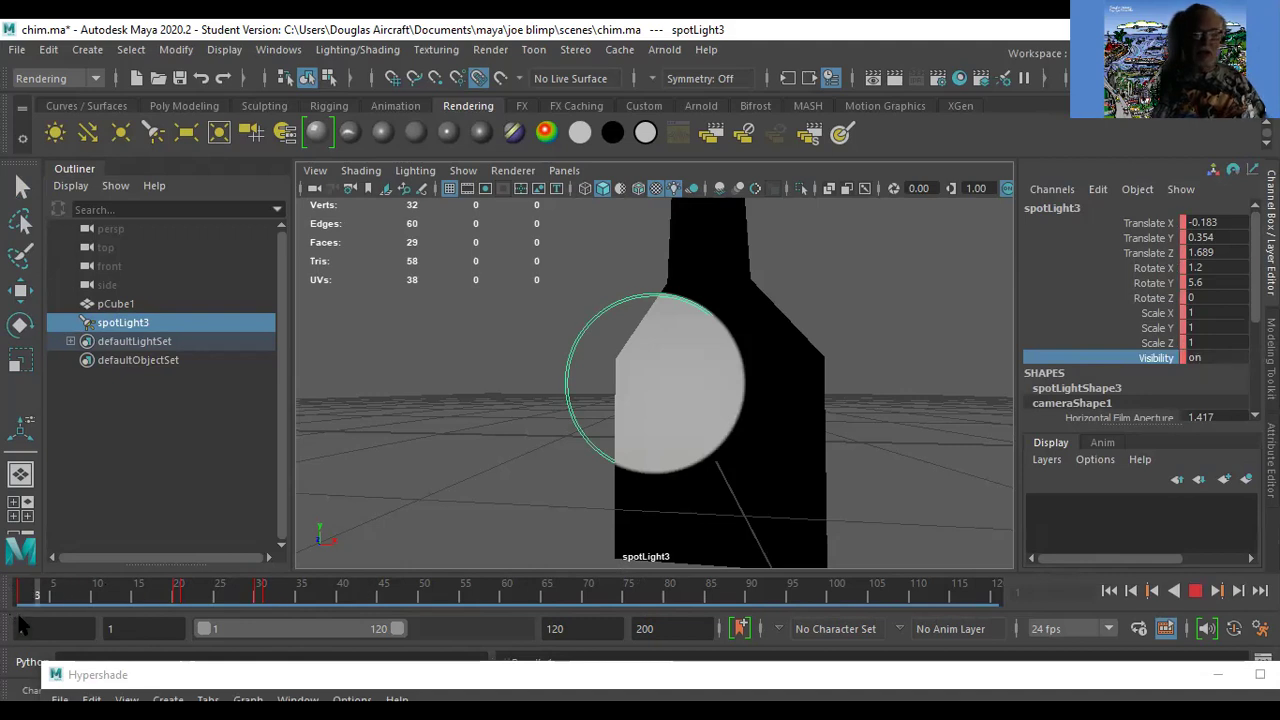
key(alt+v)
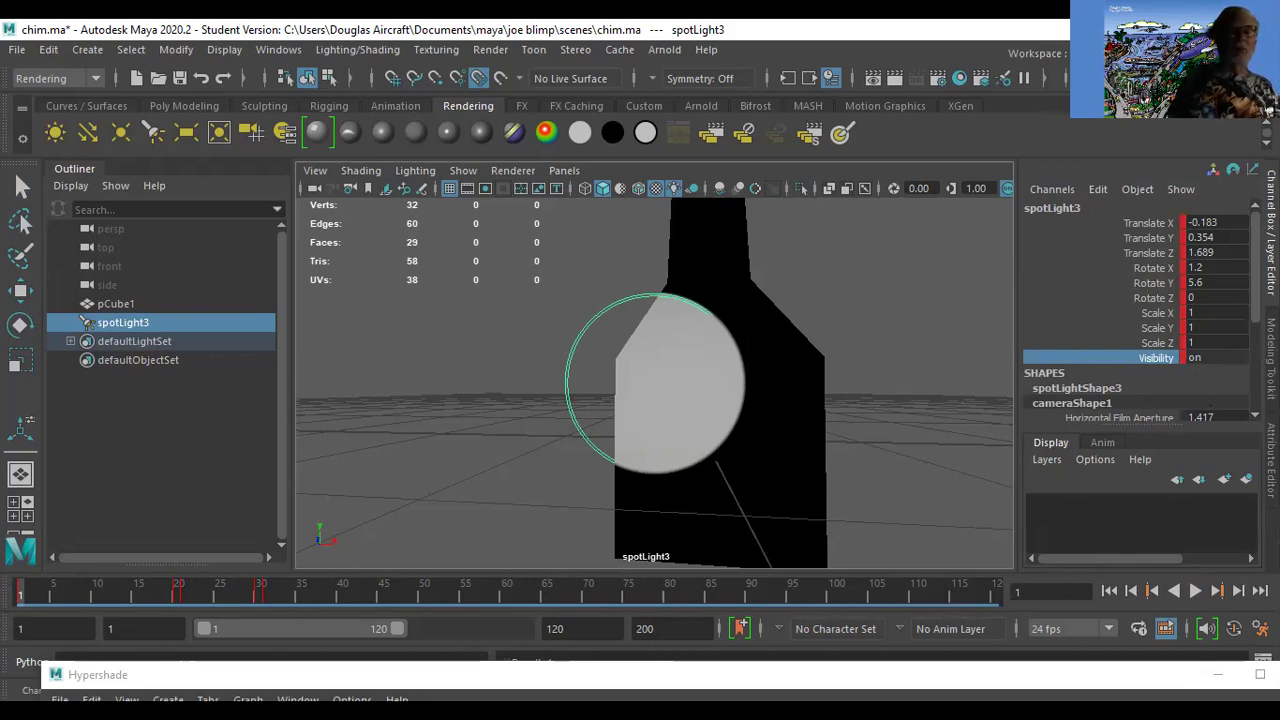
Open the Graph Editor, show only spotLight3's Visibility curve and select its keys from frame 20 through 31.
click(292, 50)
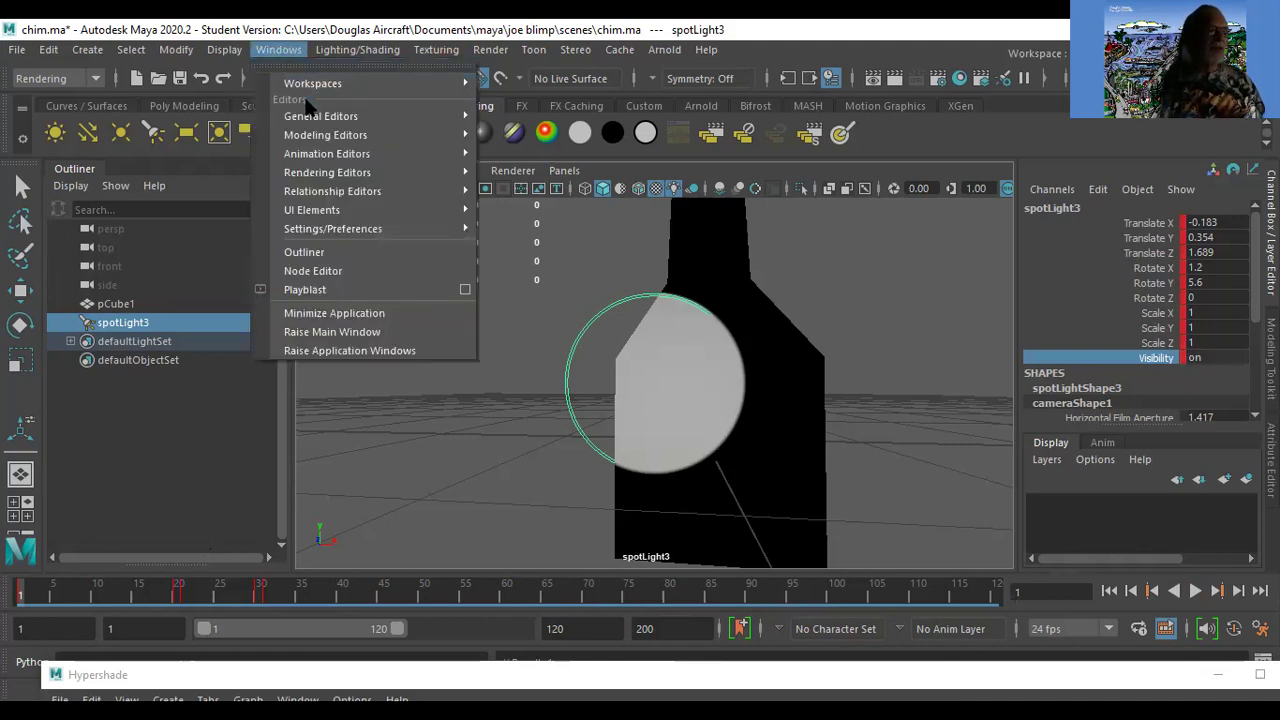
mouse_move(356, 156)
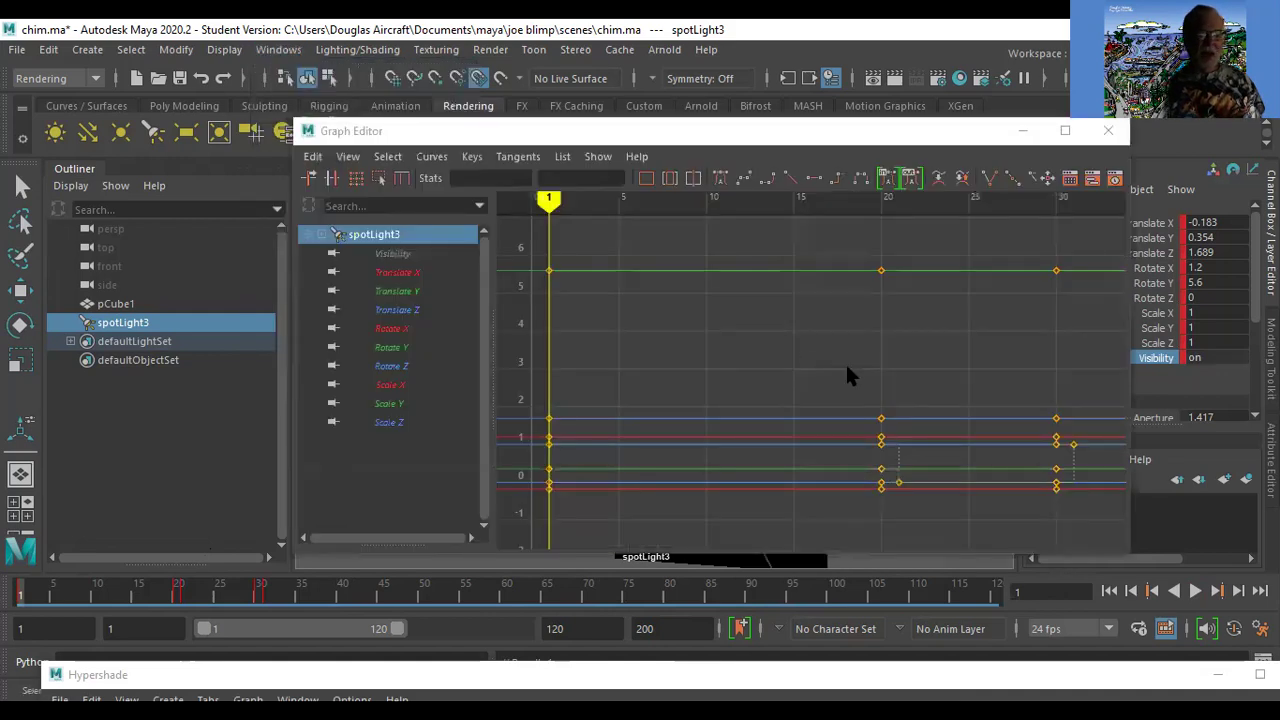
drag(801, 361, 1122, 549)
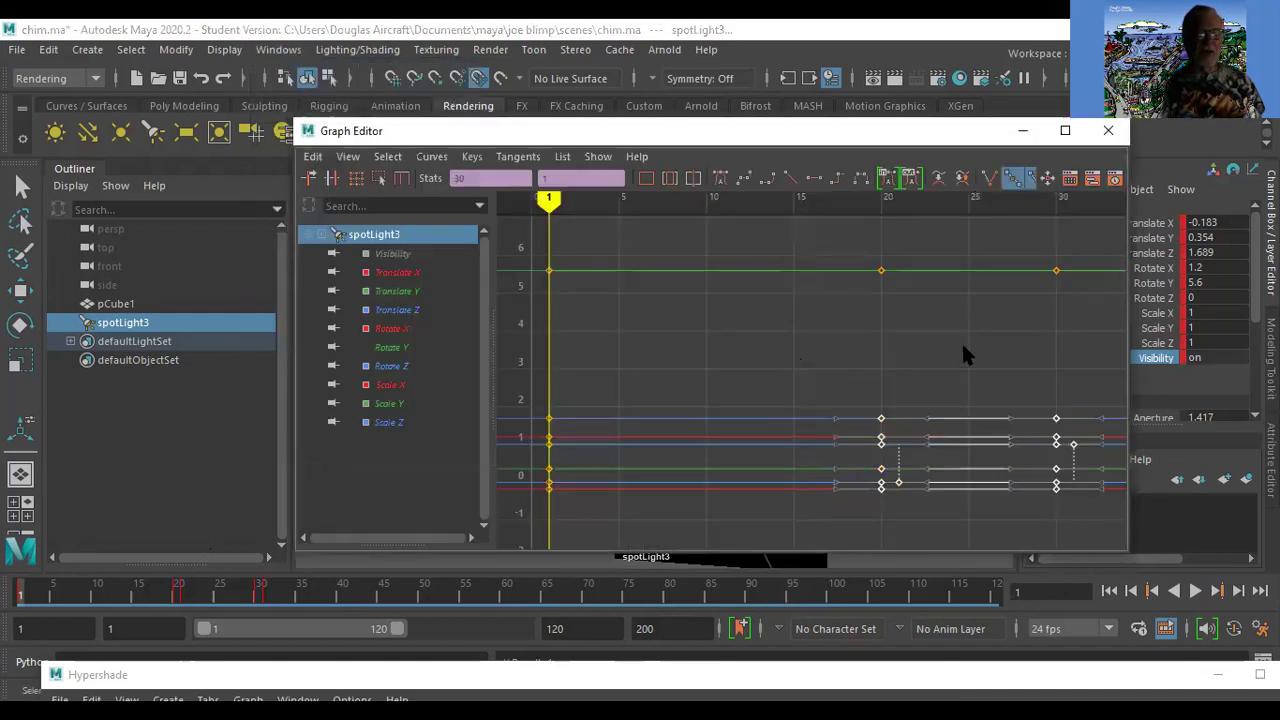
drag(811, 230, 1135, 553)
click(393, 256)
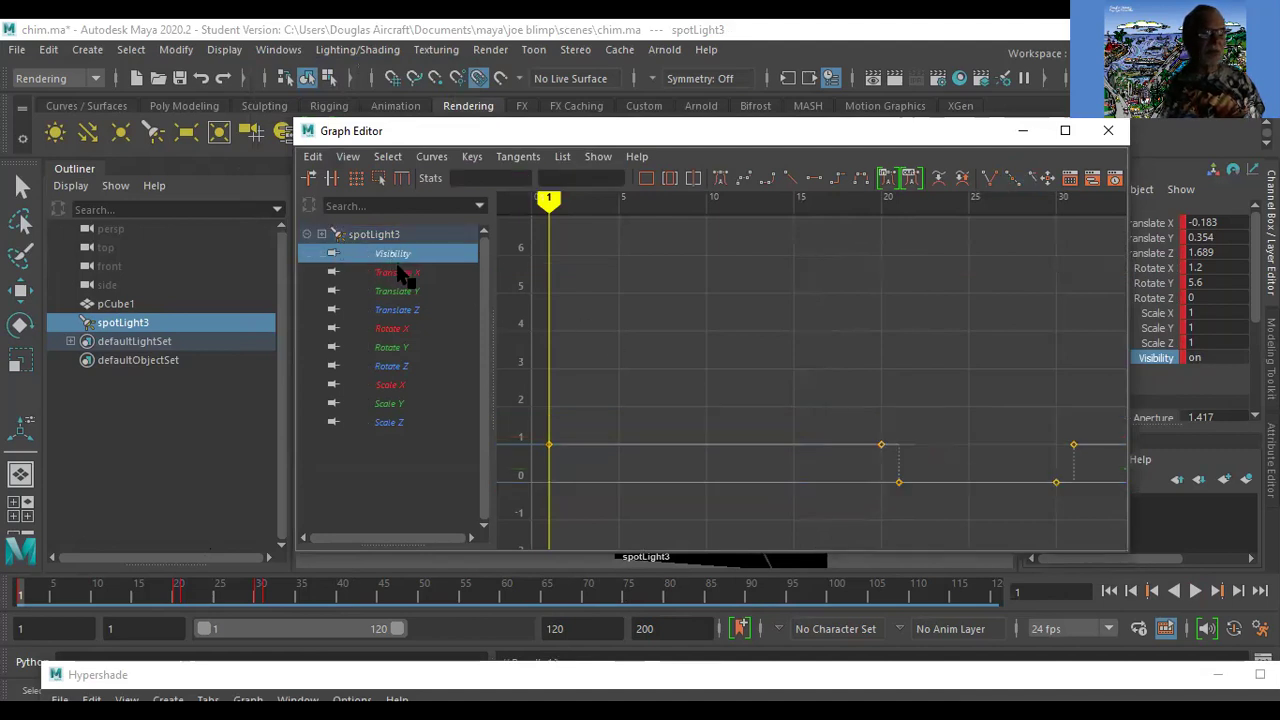
drag(888, 530, 1108, 523)
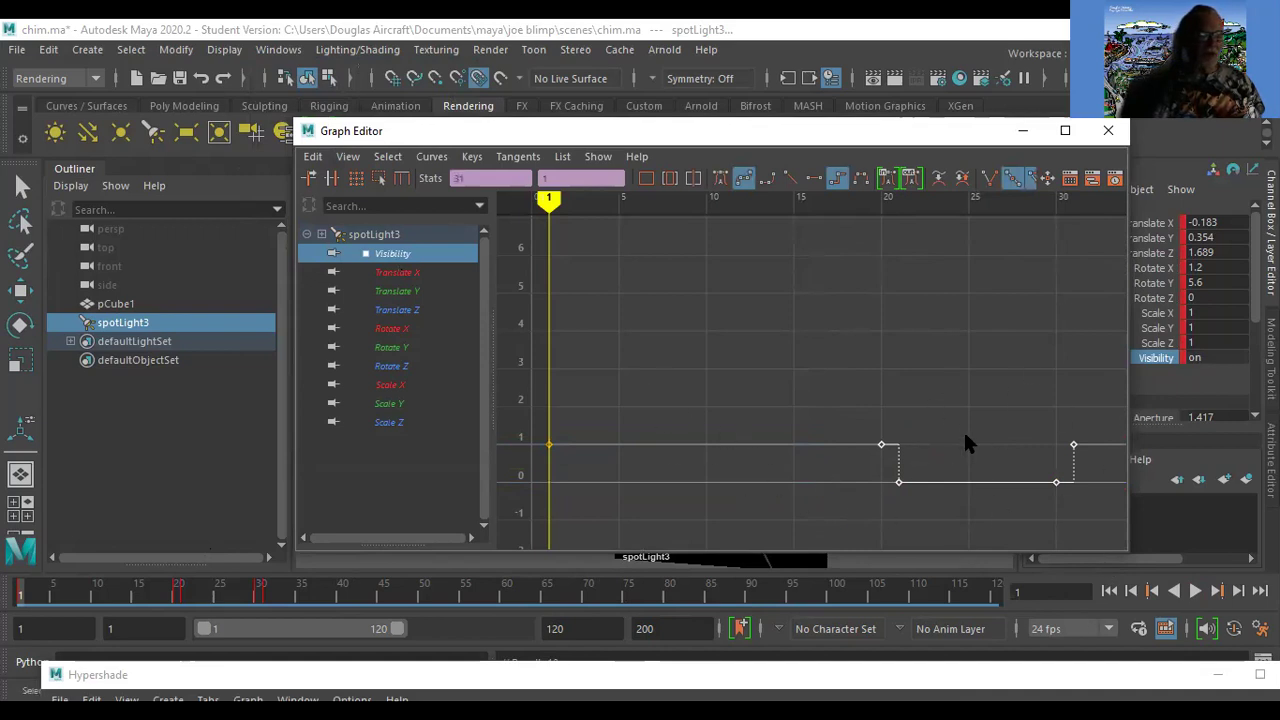
Set the visibility curve's post infinity to Cycle with Offset, inspect the curve beyond frame 120 and close the Graph Editor.
click(431, 158)
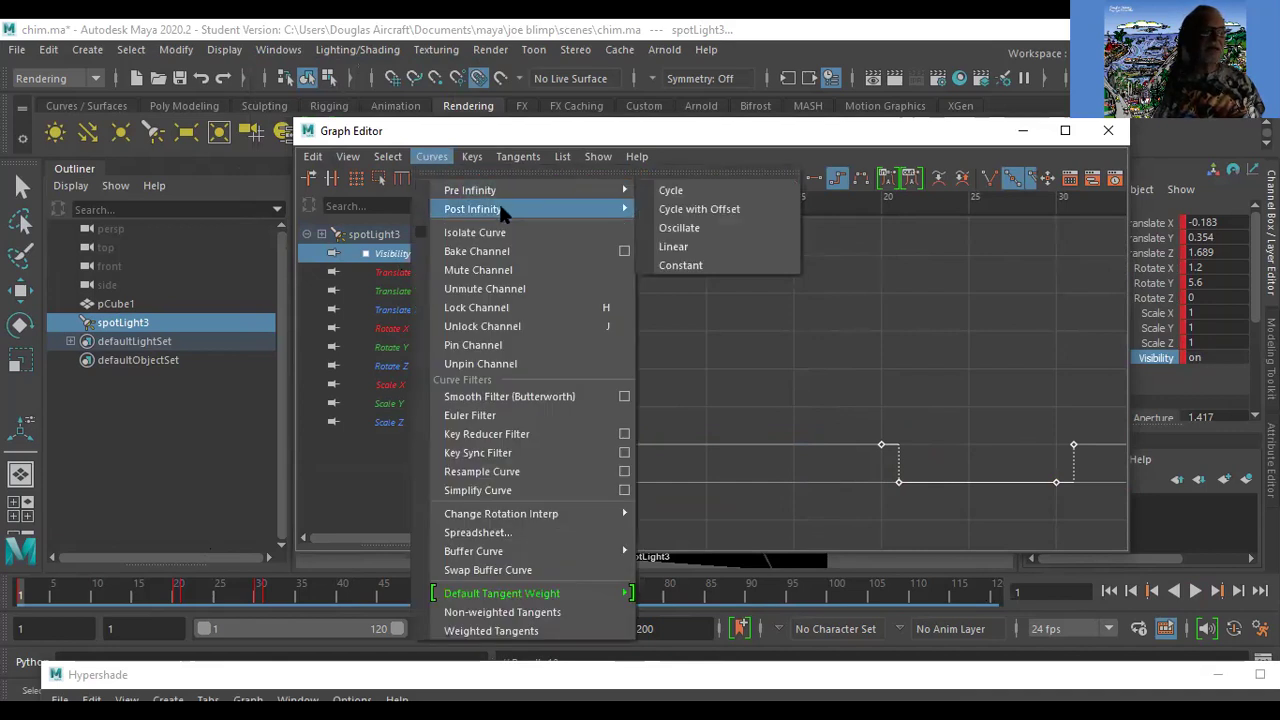
mouse_move(500, 207)
click(703, 211)
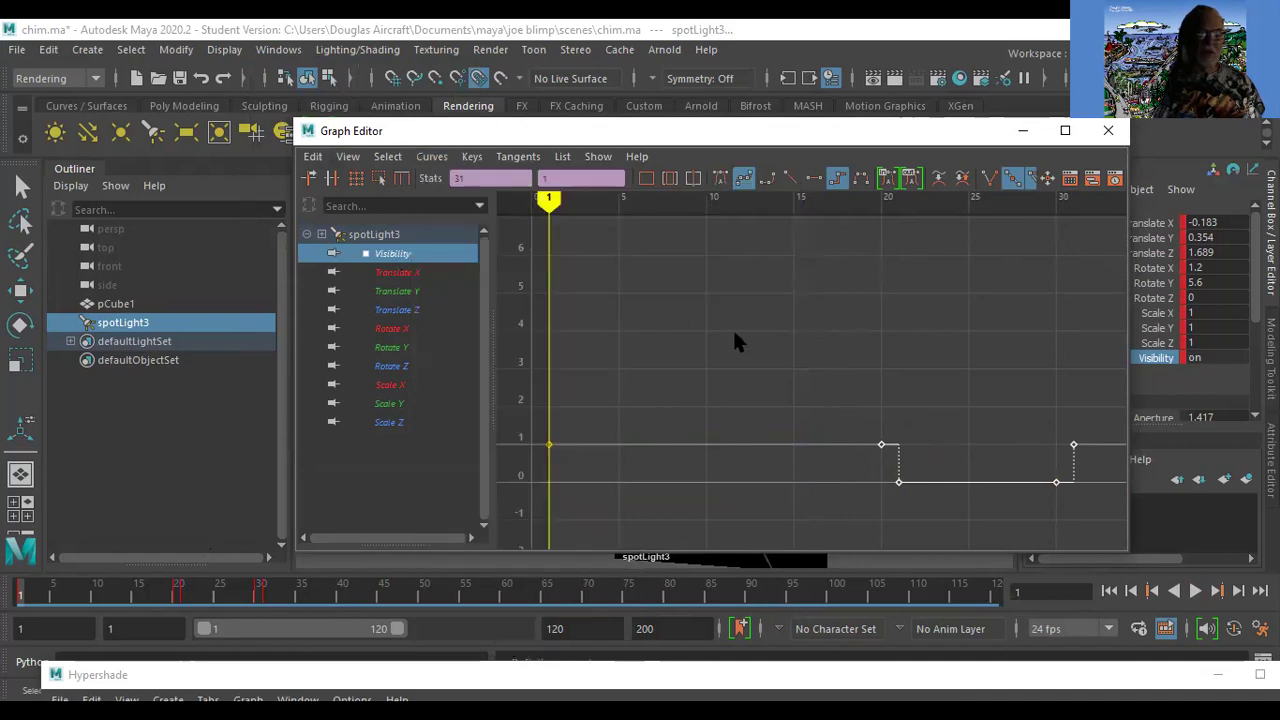
alt+right_drag(843, 372, 499, 395)
mouse_move(671, 371)
alt+middle_down()
mouse_move(557, 383)
mouse_move(471, 357)
alt+middle_up()
alt+right_drag(768, 445, 811, 457)
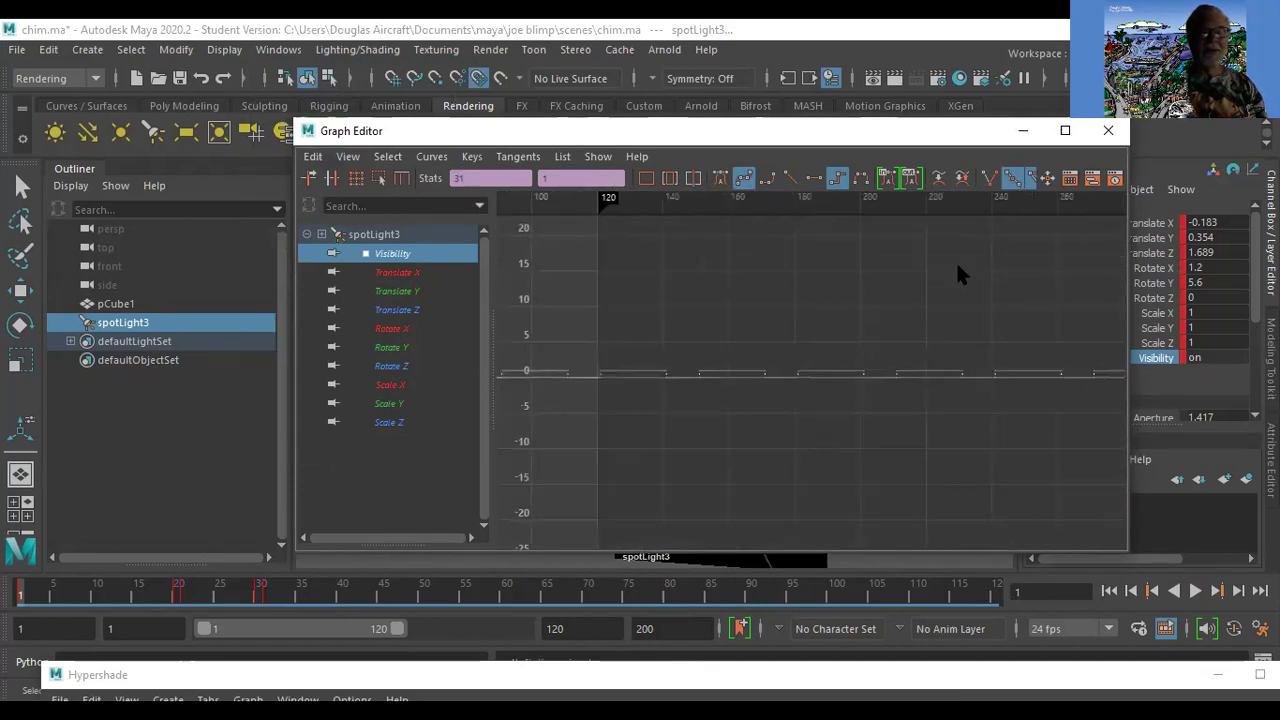
click(1108, 130)
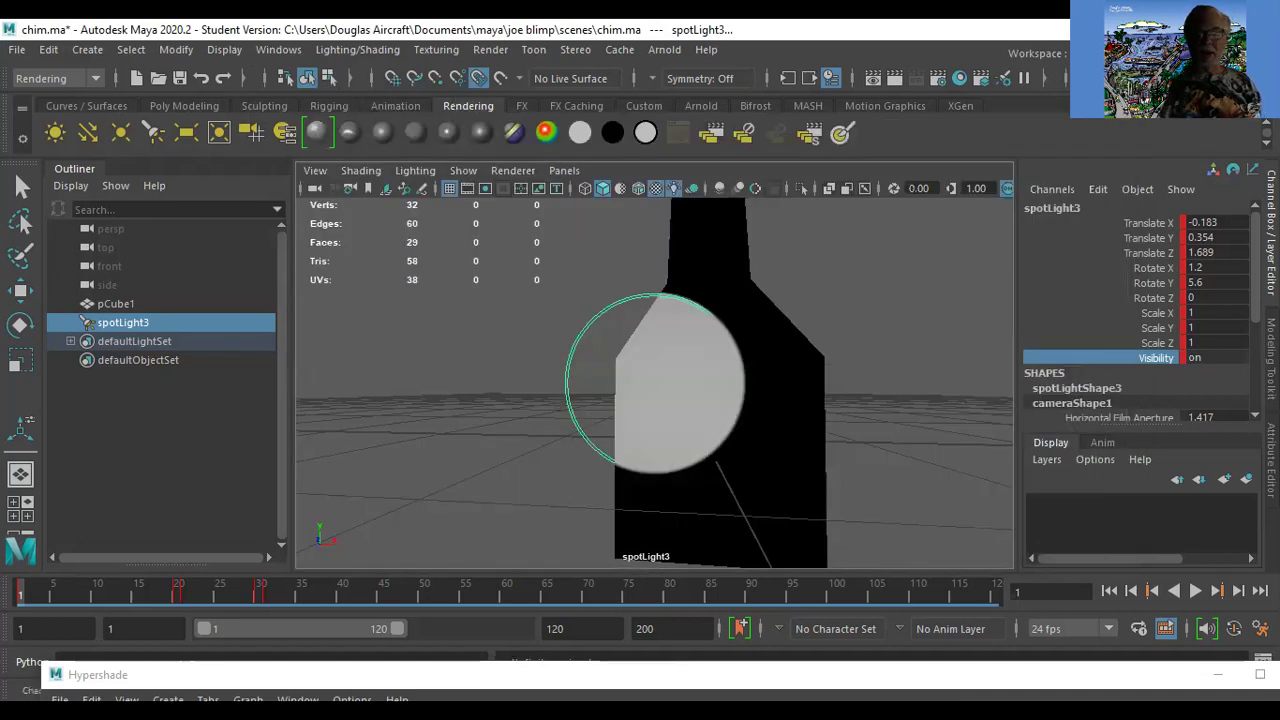
Play the animation through the full timeline several times to check the repeating on-off cycle of spotLight3.
click(1195, 591)
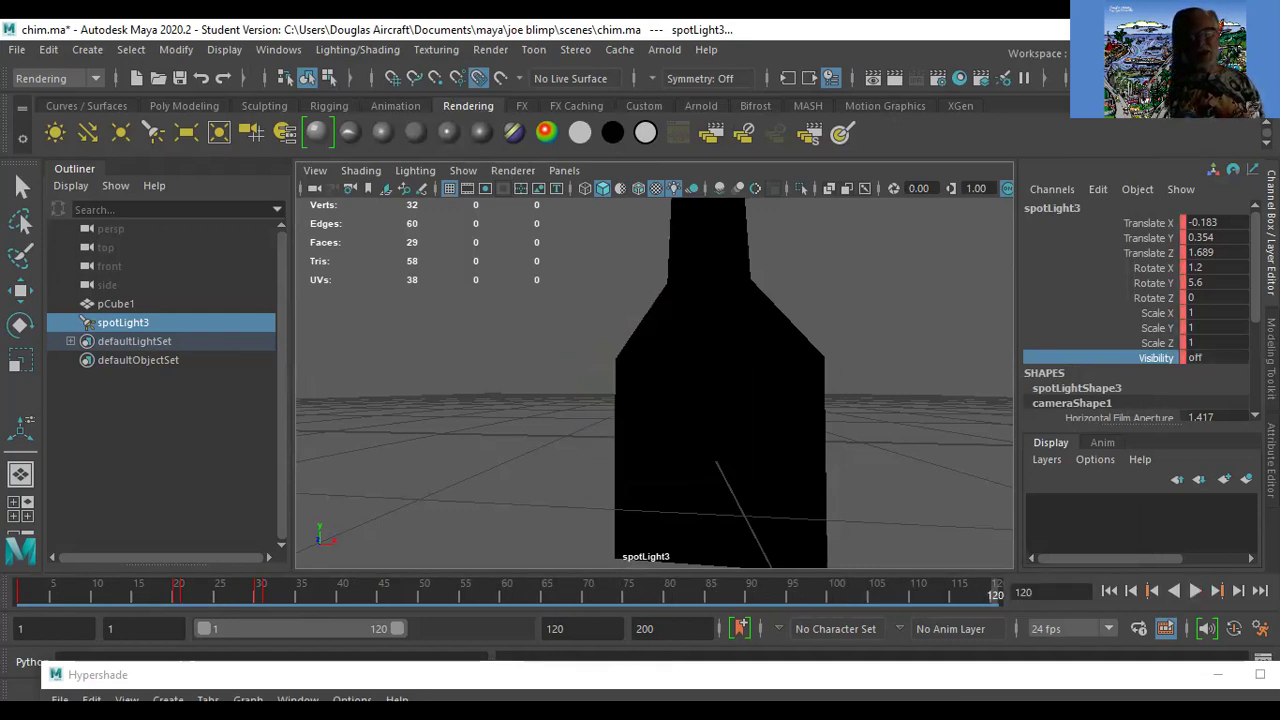
click(1195, 592)
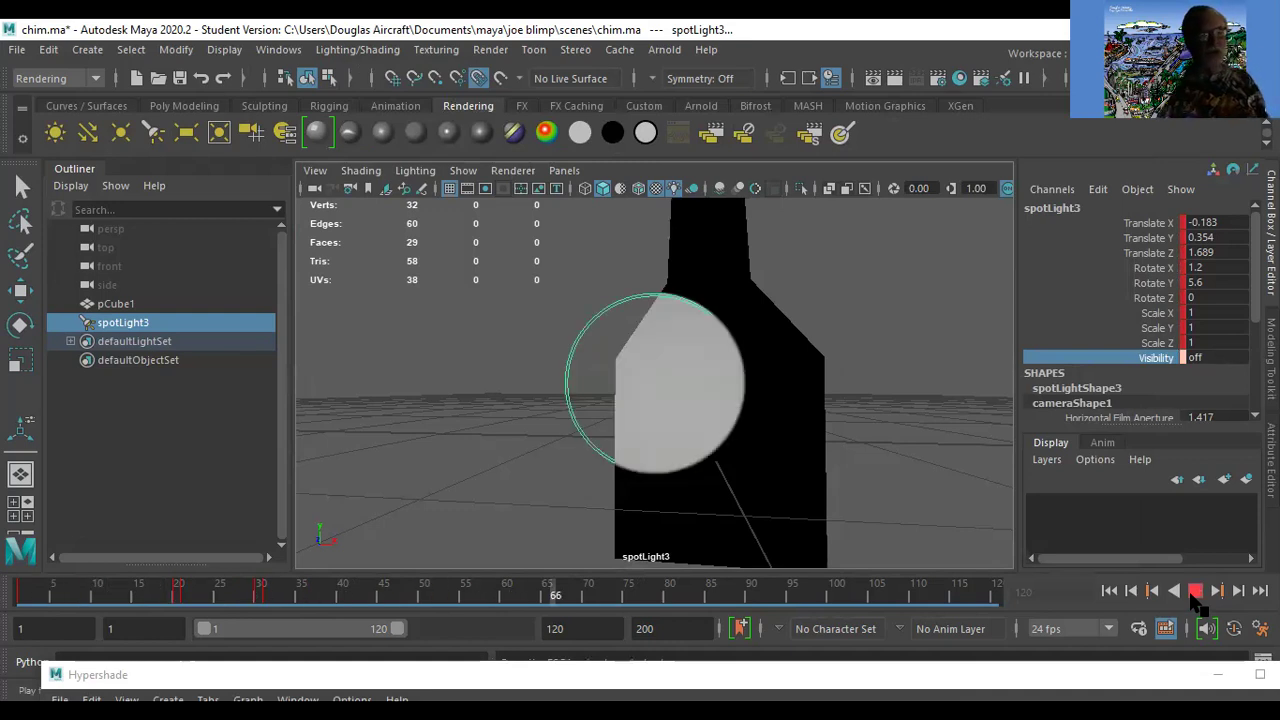
click(1195, 590)
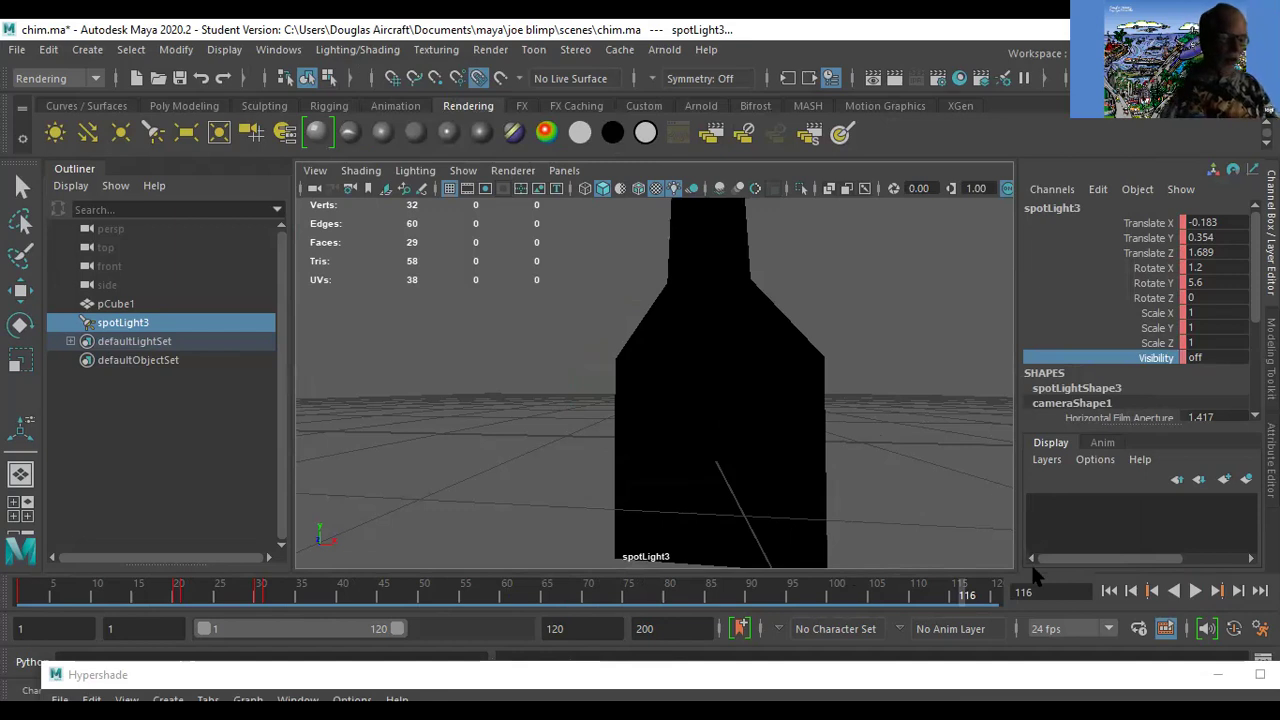
click(613, 600)
key(alt+v)
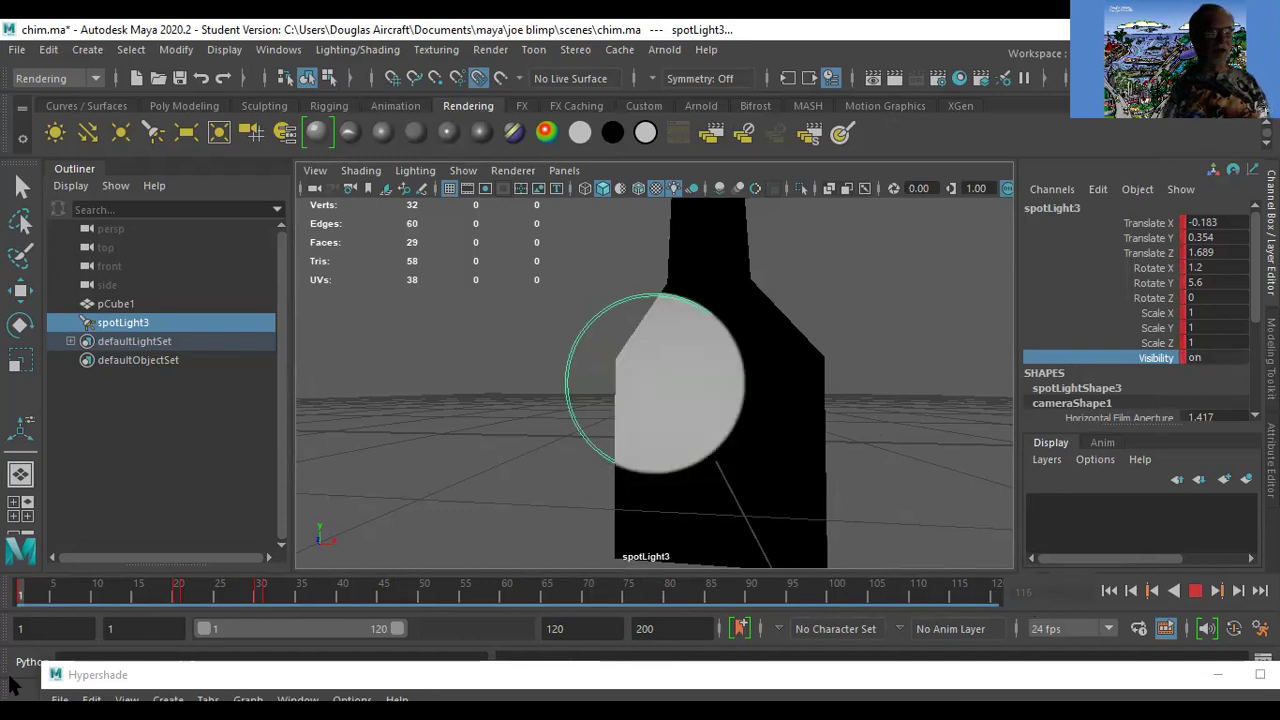
key(alt+v)
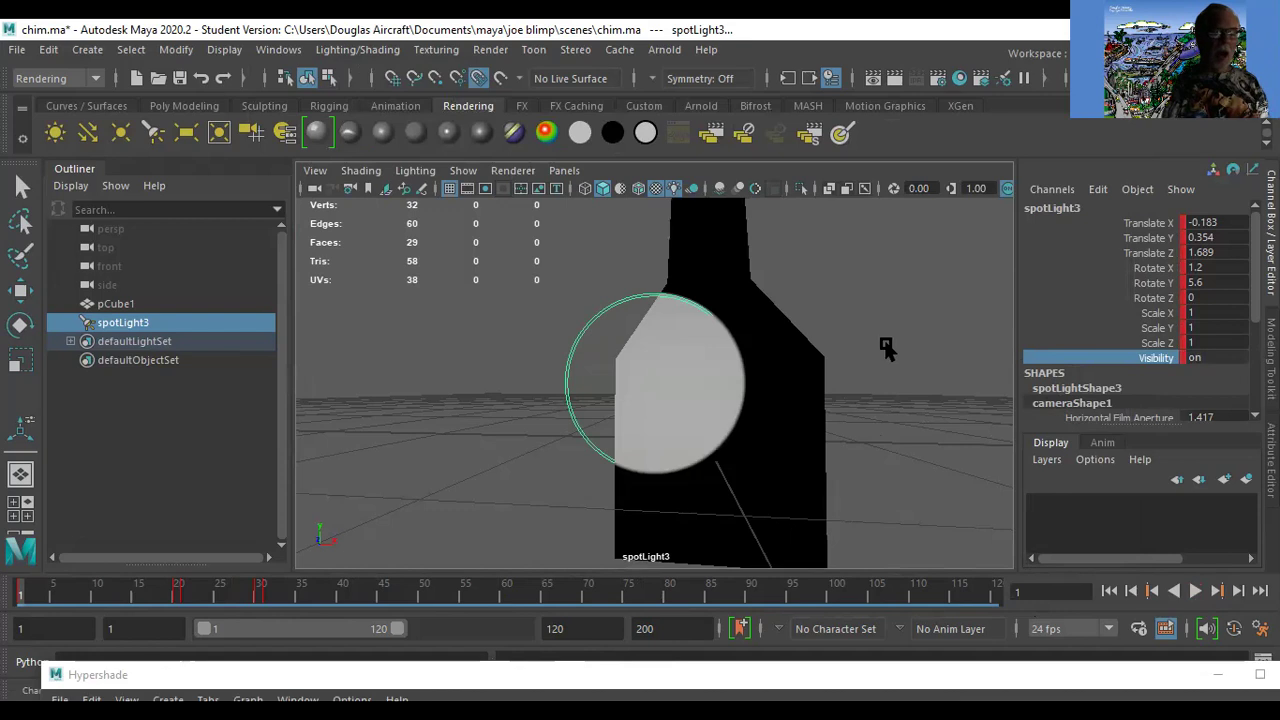
Reposition spotLight3 through its own view, farther back at about X -5.1, Y 1.2, Z 3.94, so its cone encloses the whole column.
alt+right_drag(908, 349, 796, 331)
alt+drag(449, 408, 618, 434)
alt+middle_drag(618, 434, 553, 427)
alt+right_drag(760, 446, 853, 462)
mouse_move(837, 437)
alt+middle_down()
mouse_move(845, 504)
mouse_move(814, 434)
alt+middle_up()
alt+right_drag(814, 434, 740, 444)
alt+middle_drag(740, 444, 771, 434)
alt+right_drag(810, 427, 807, 455)
scroll(803, 425, up, 3)
alt+middle_drag(798, 427, 800, 423)
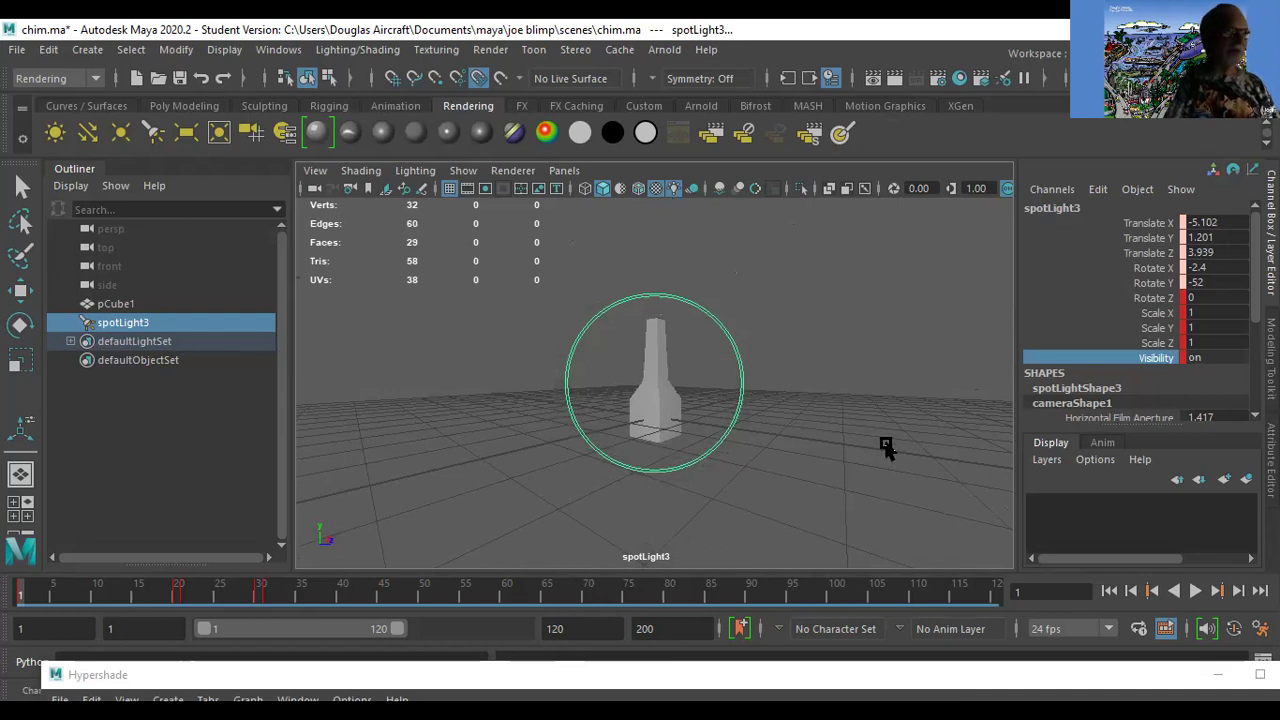
key(q)
click(860, 425)
click(648, 395)
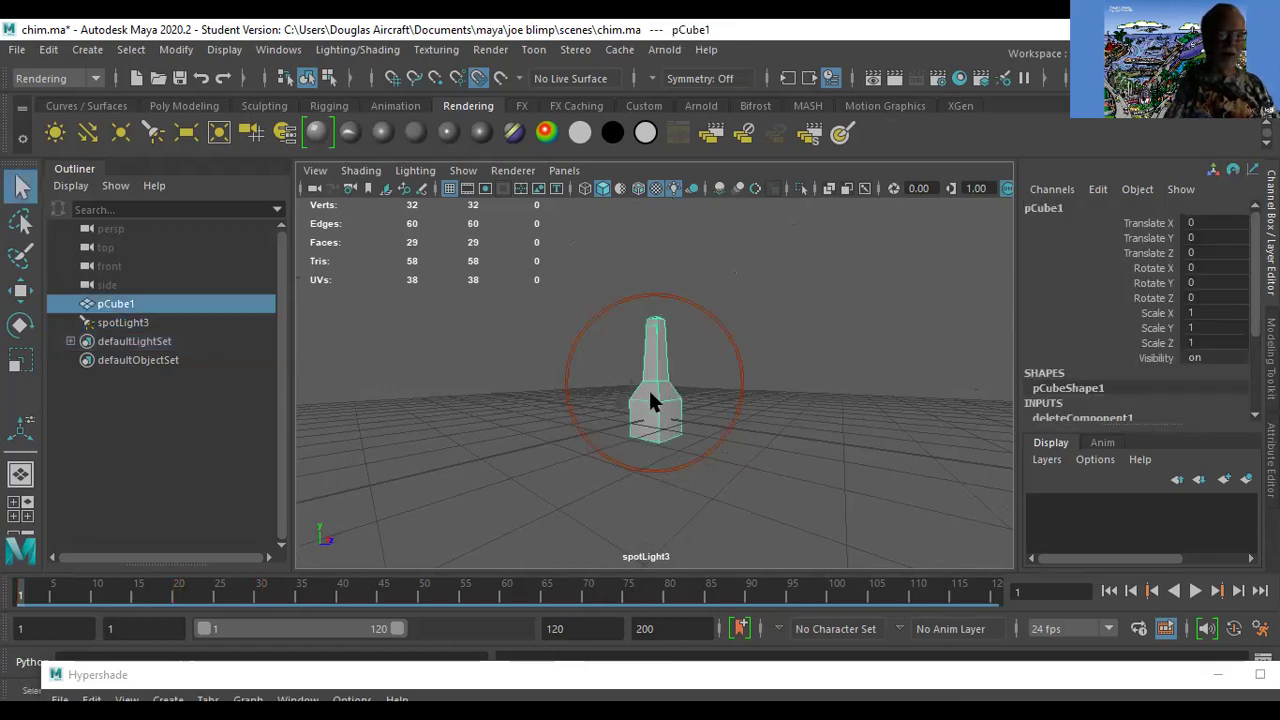
click(834, 428)
click(651, 408)
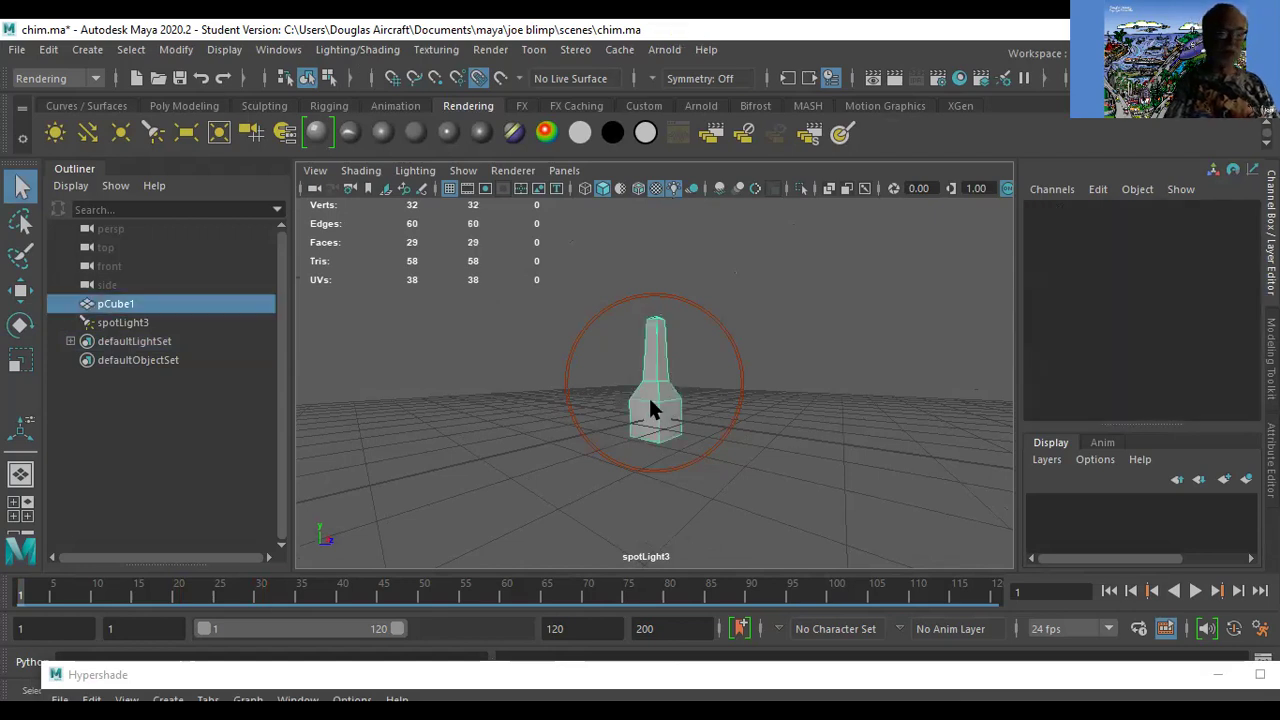
click(836, 413)
click(649, 417)
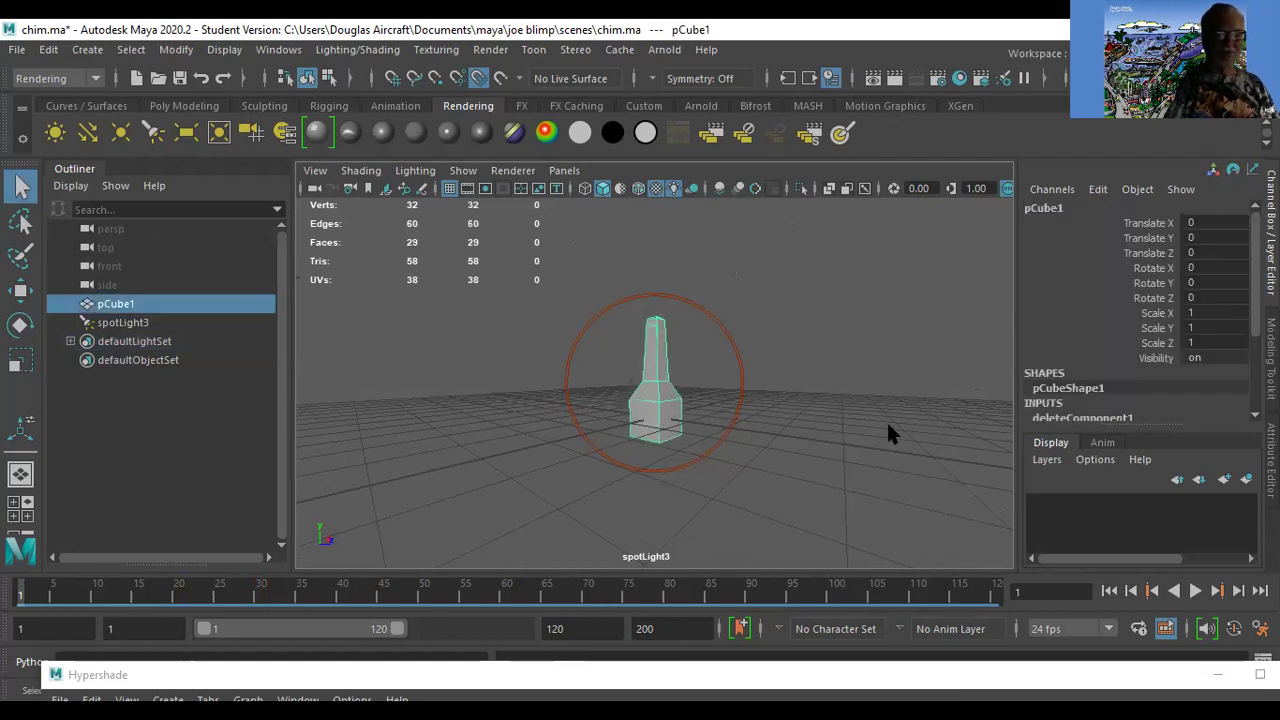
click(860, 428)
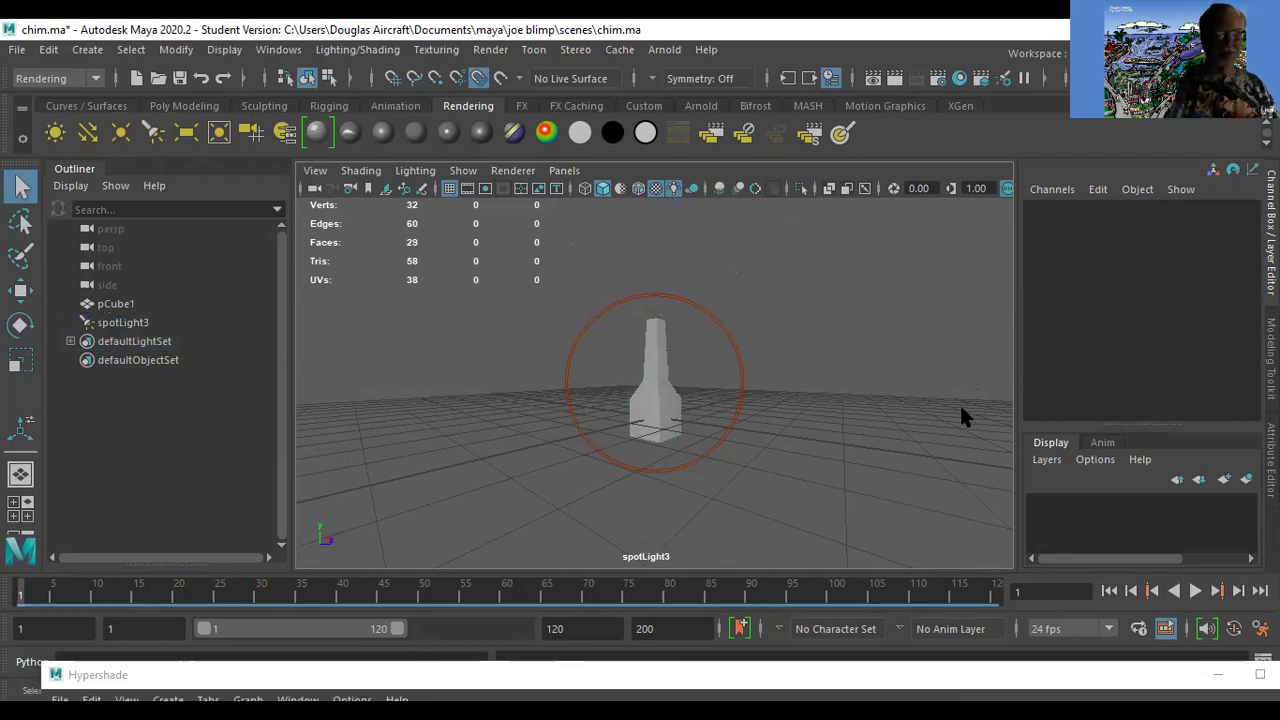
click(674, 417)
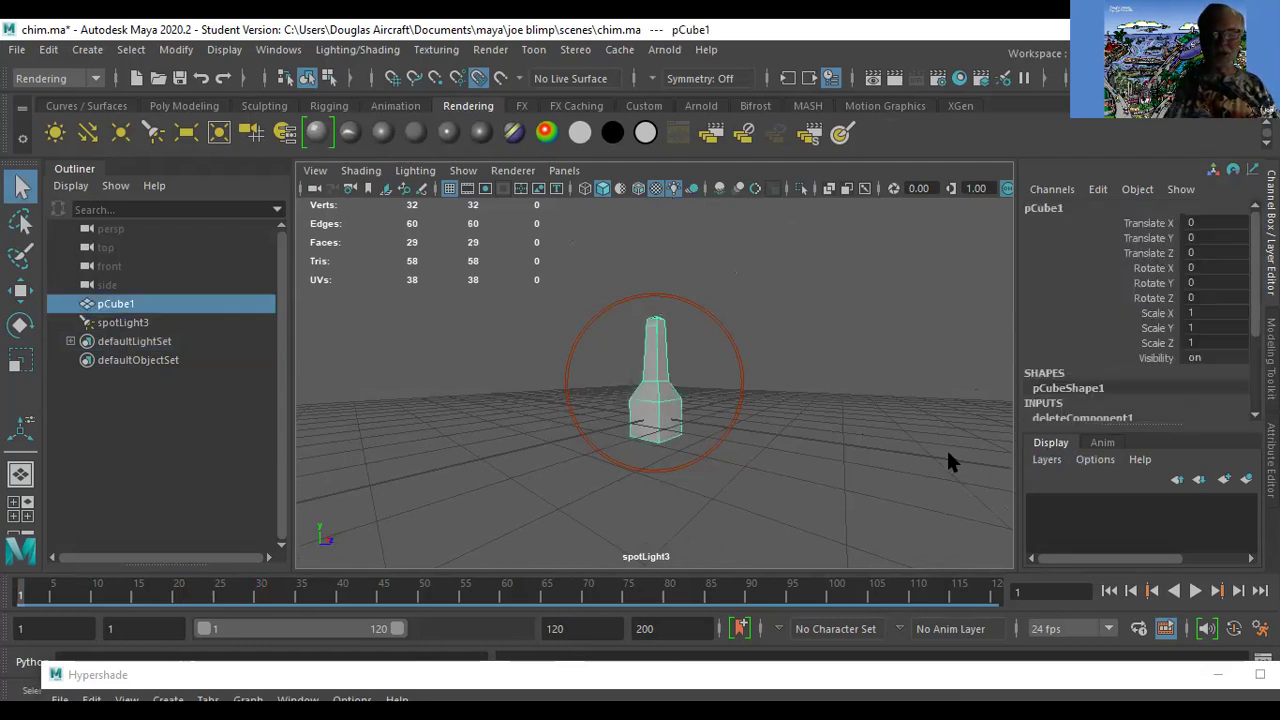
click(802, 451)
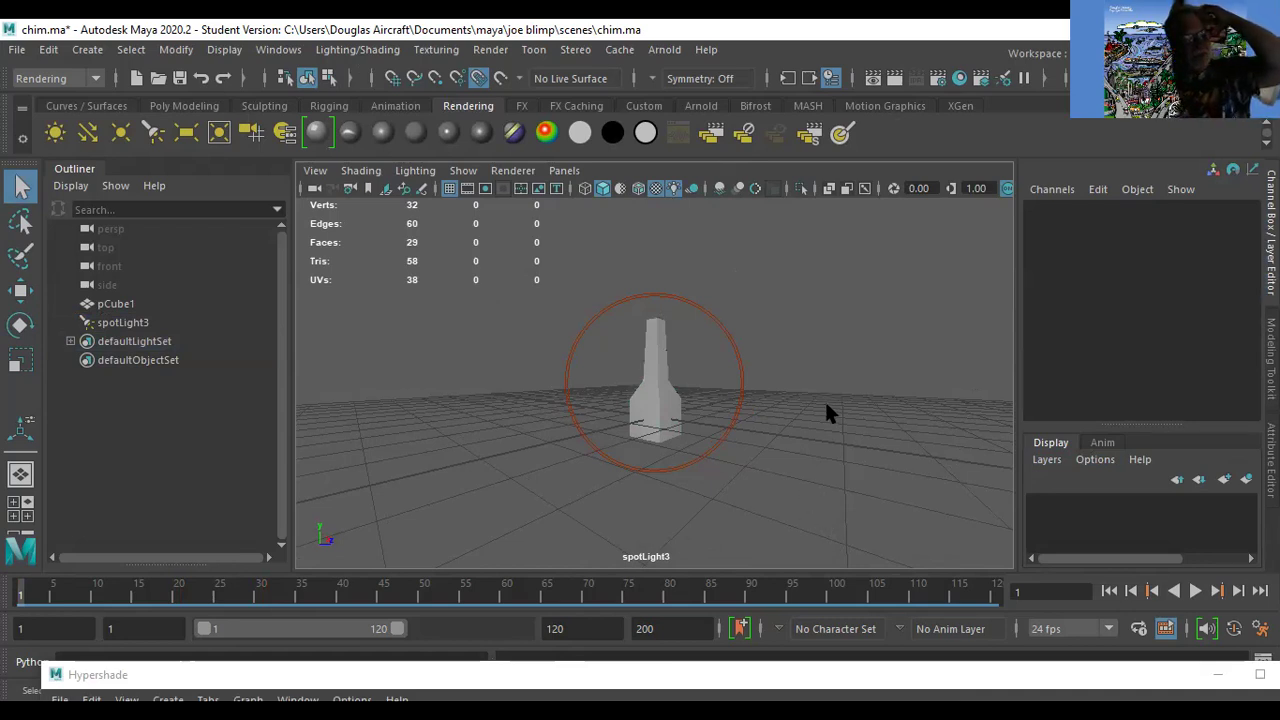
click(746, 372)
click(873, 435)
click(654, 410)
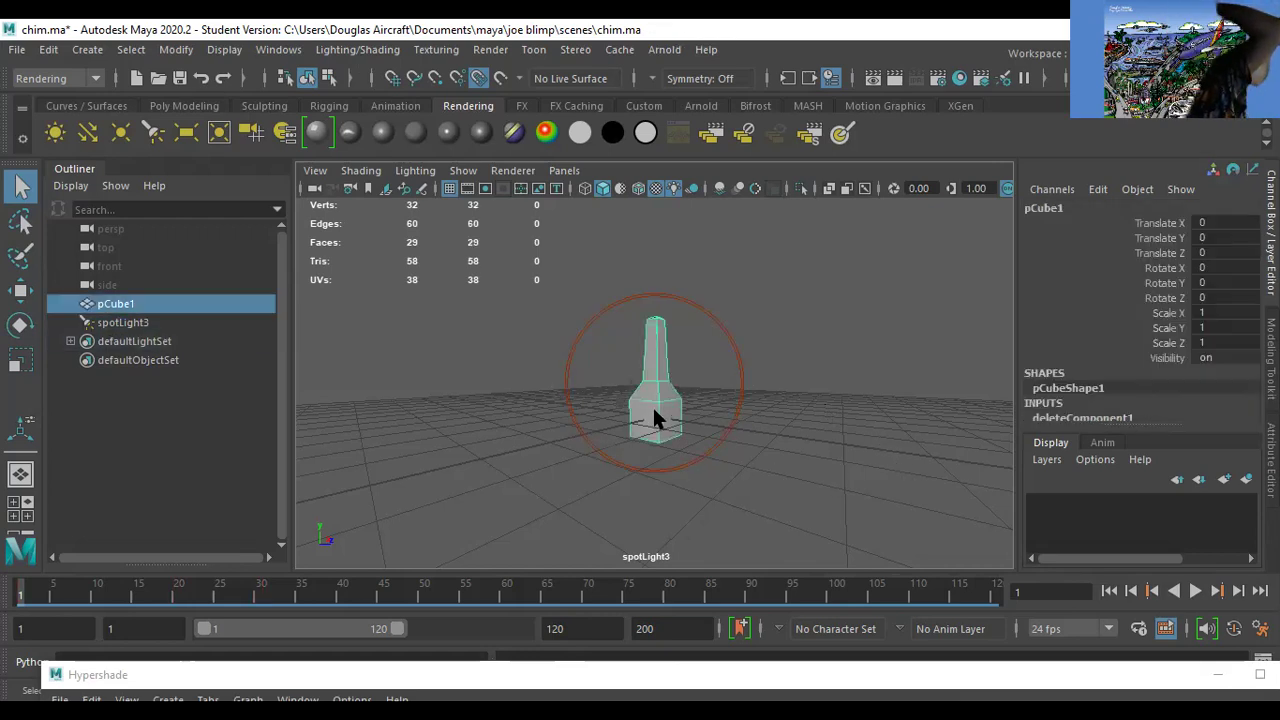
click(890, 491)
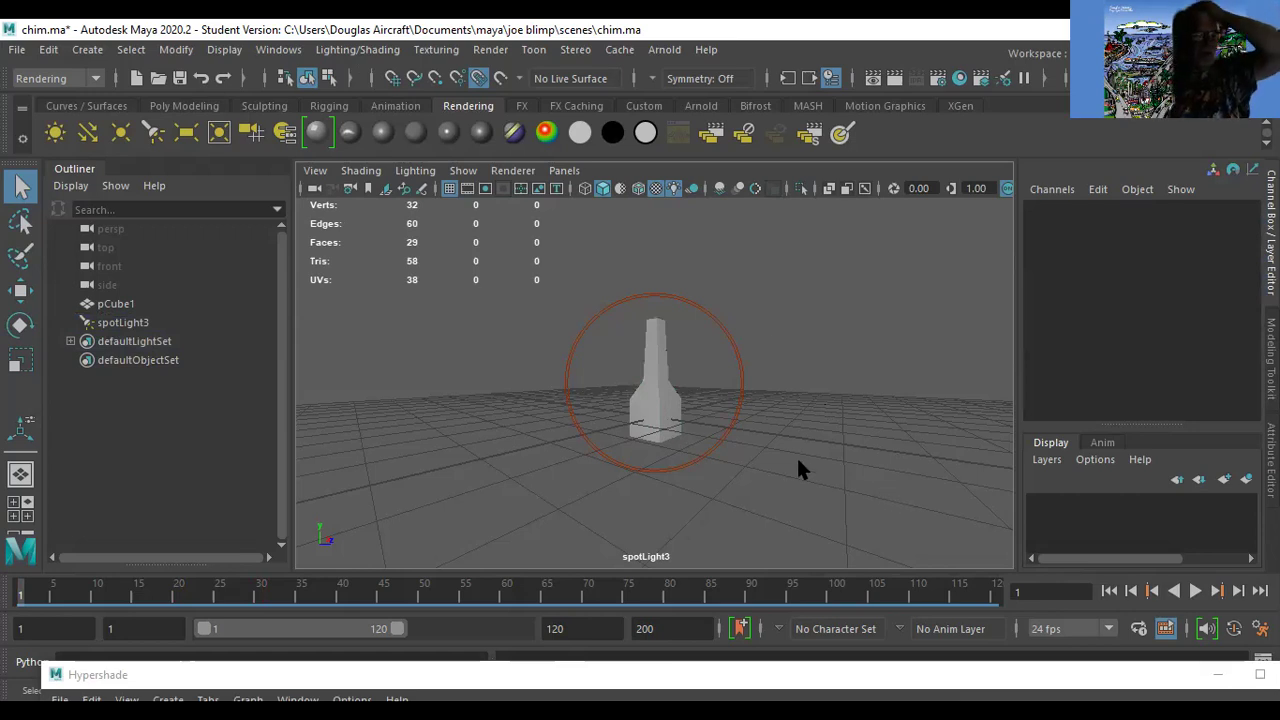
click(658, 405)
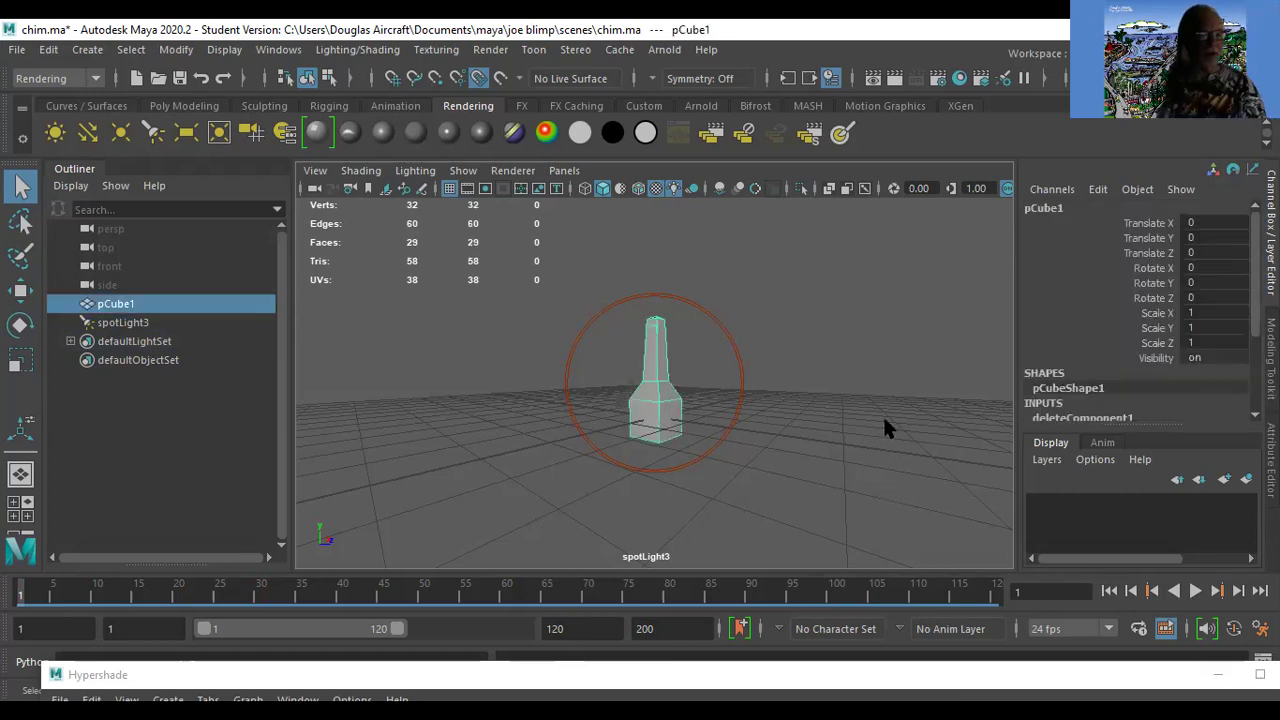
click(883, 427)
Select the column and move spotLight3 slightly closer to it through the light's own view.
click(663, 410)
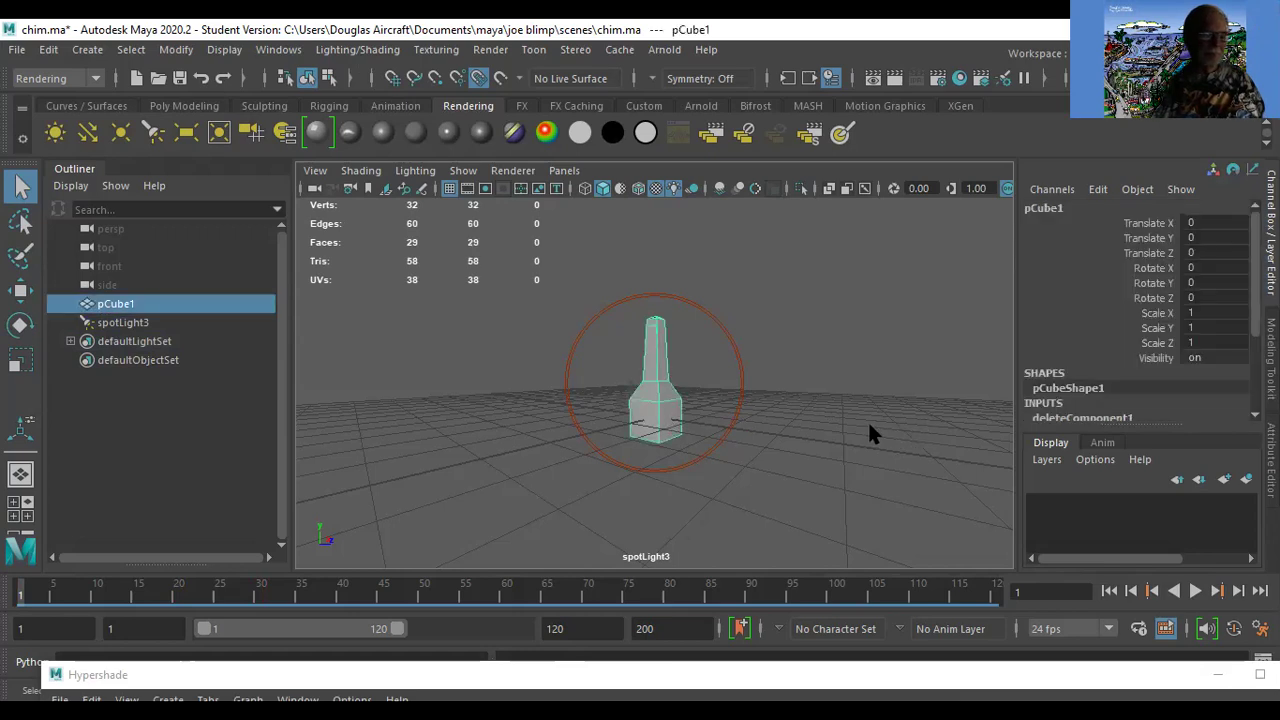
shift+right_drag(798, 409, 729, 440)
mouse_move(770, 450)
alt+mouse_down()
mouse_move(794, 443)
mouse_move(783, 440)
alt+mouse_up()
alt+right_drag(783, 440, 851, 450)
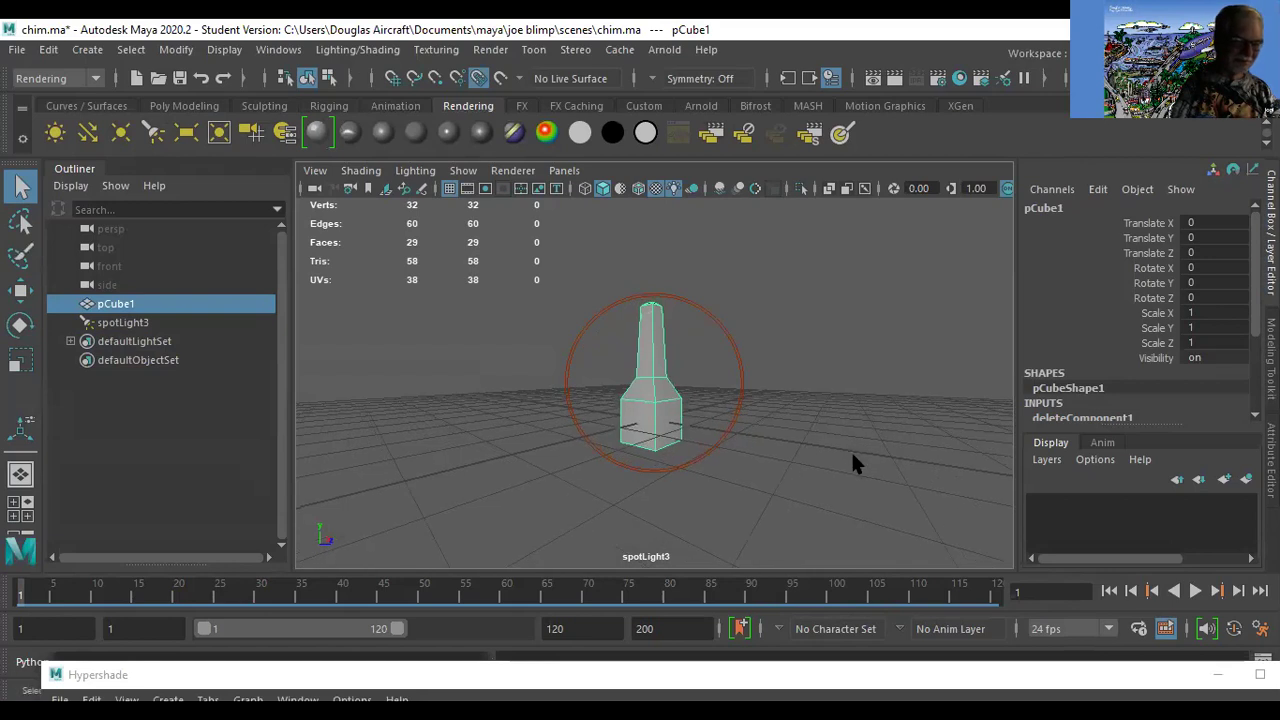
Deselect the column and play the animation repeatedly through spotLight3's view to check the light's on-off cycle, stopping at frame 1.
click(852, 449)
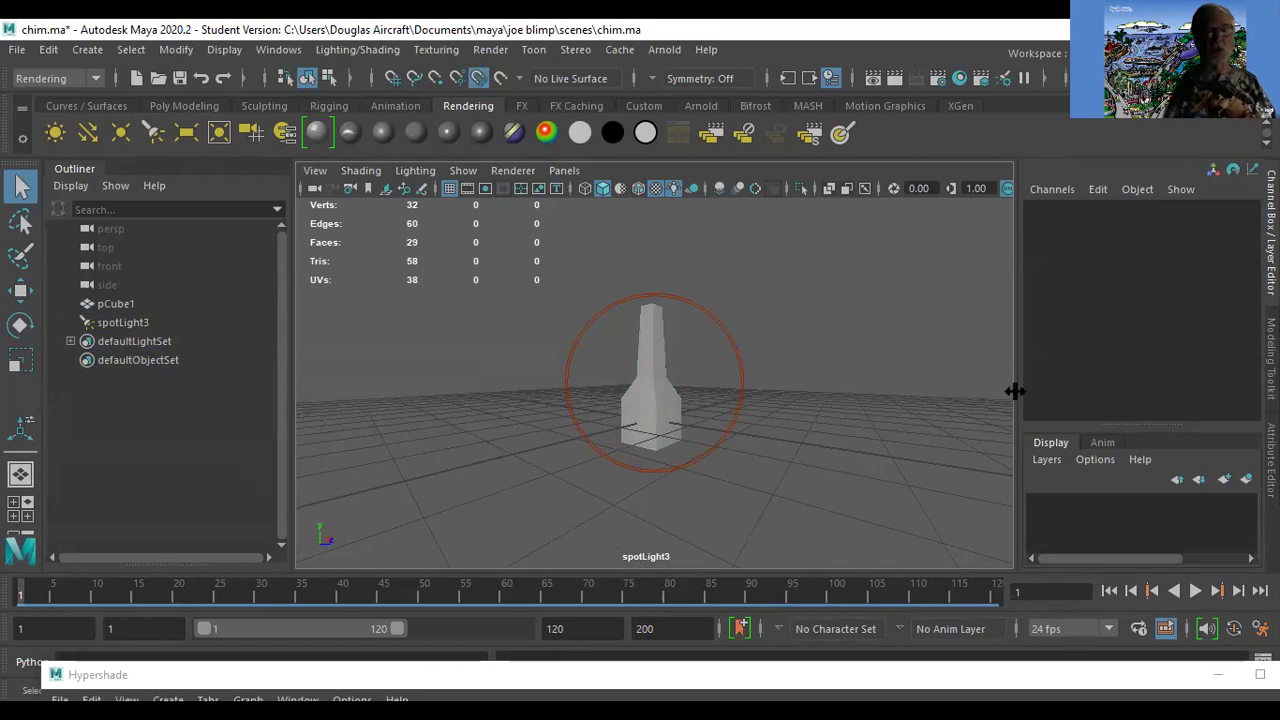
click(666, 423)
click(826, 497)
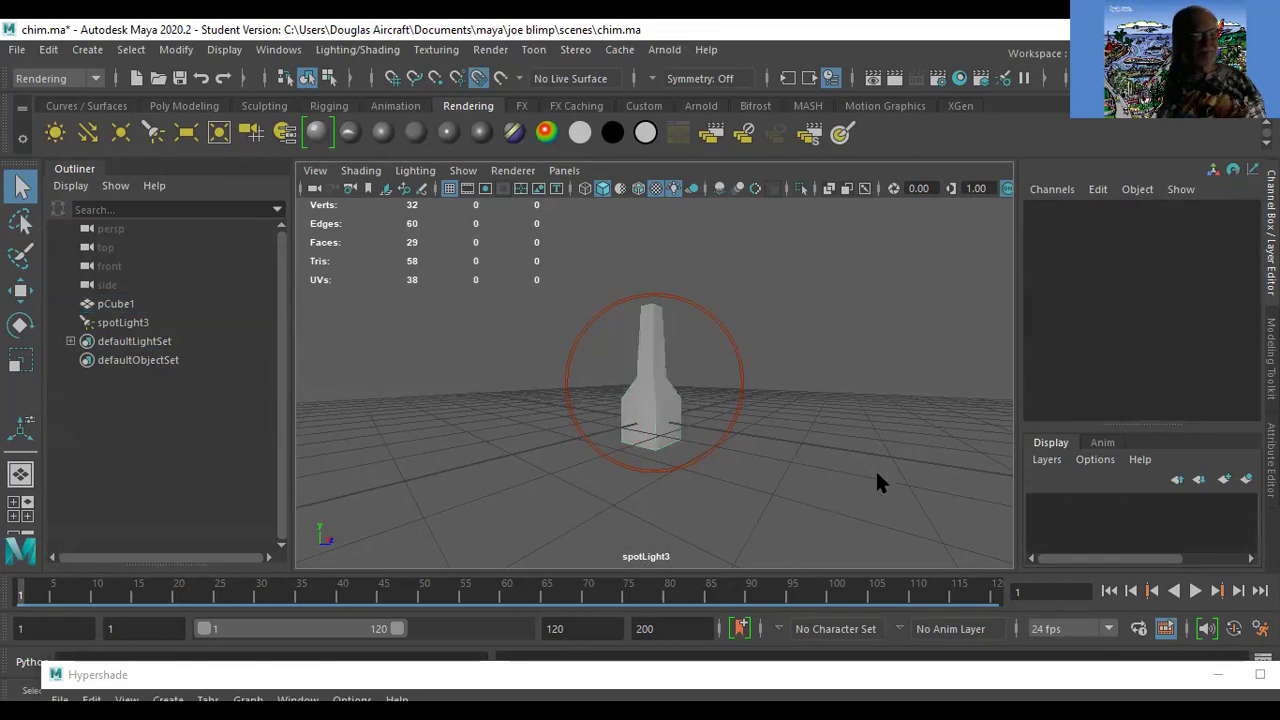
key(alt+v)
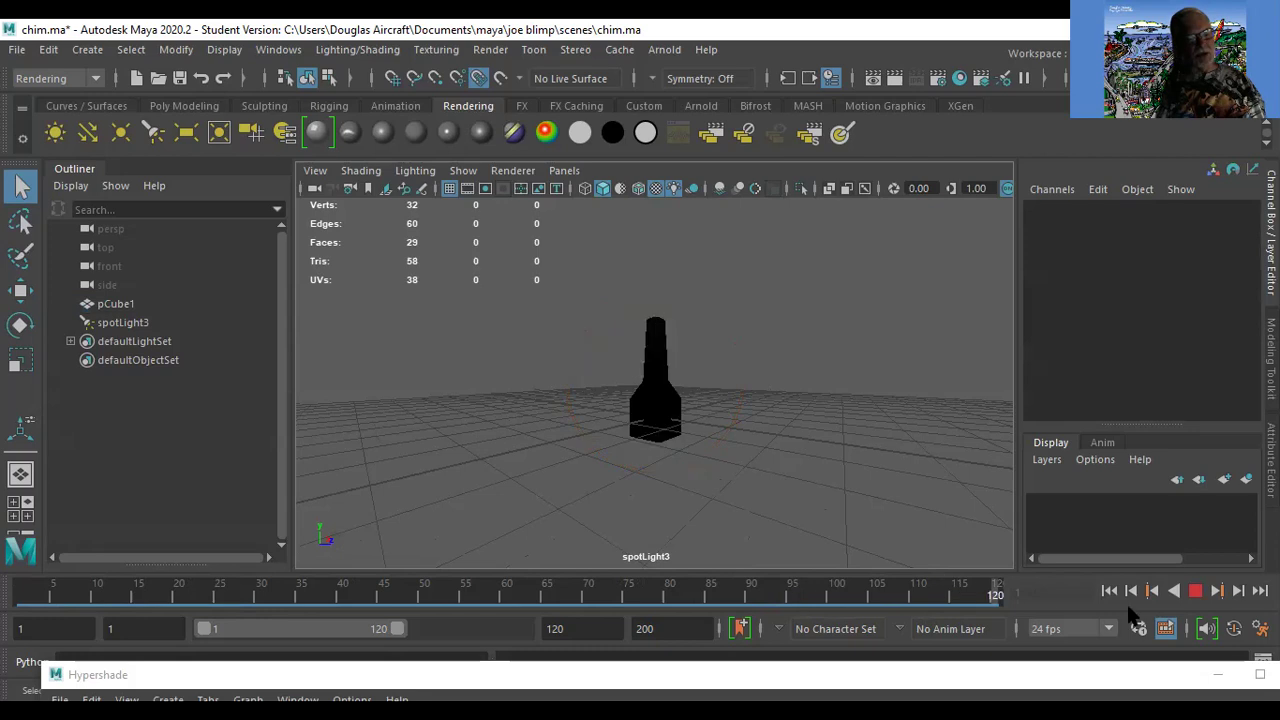
key(alt+v)
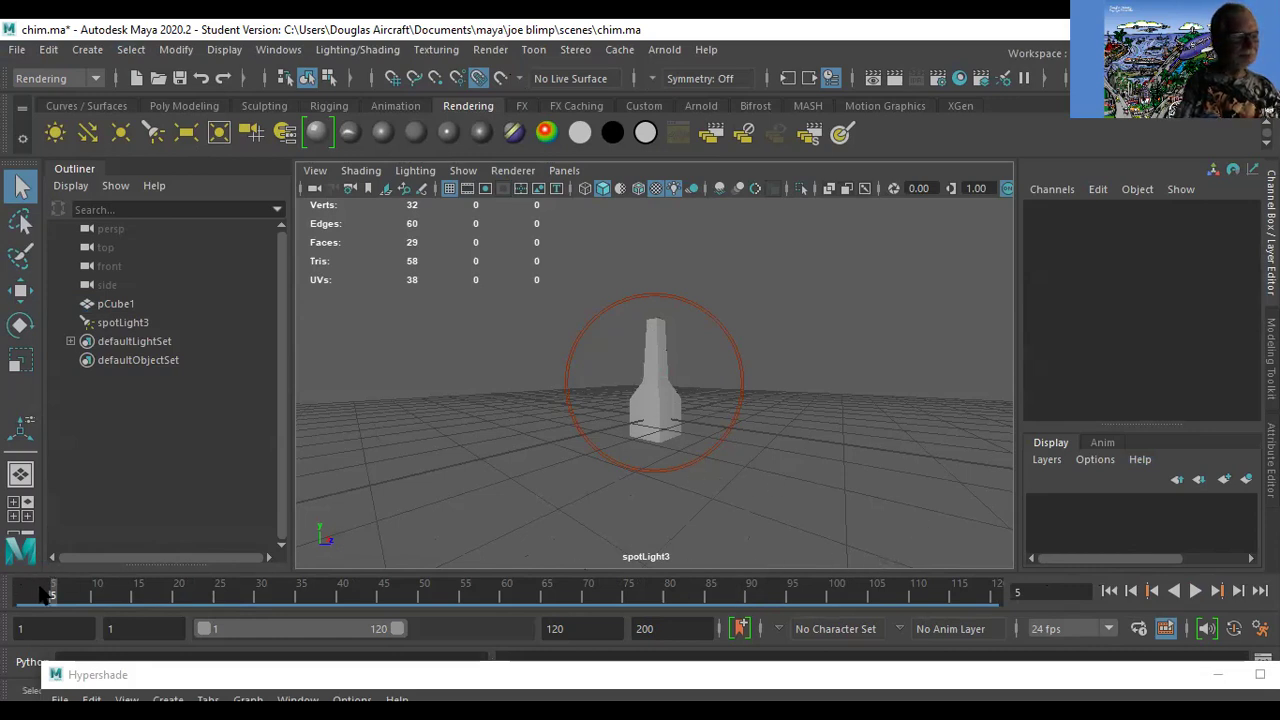
key(alt+v)
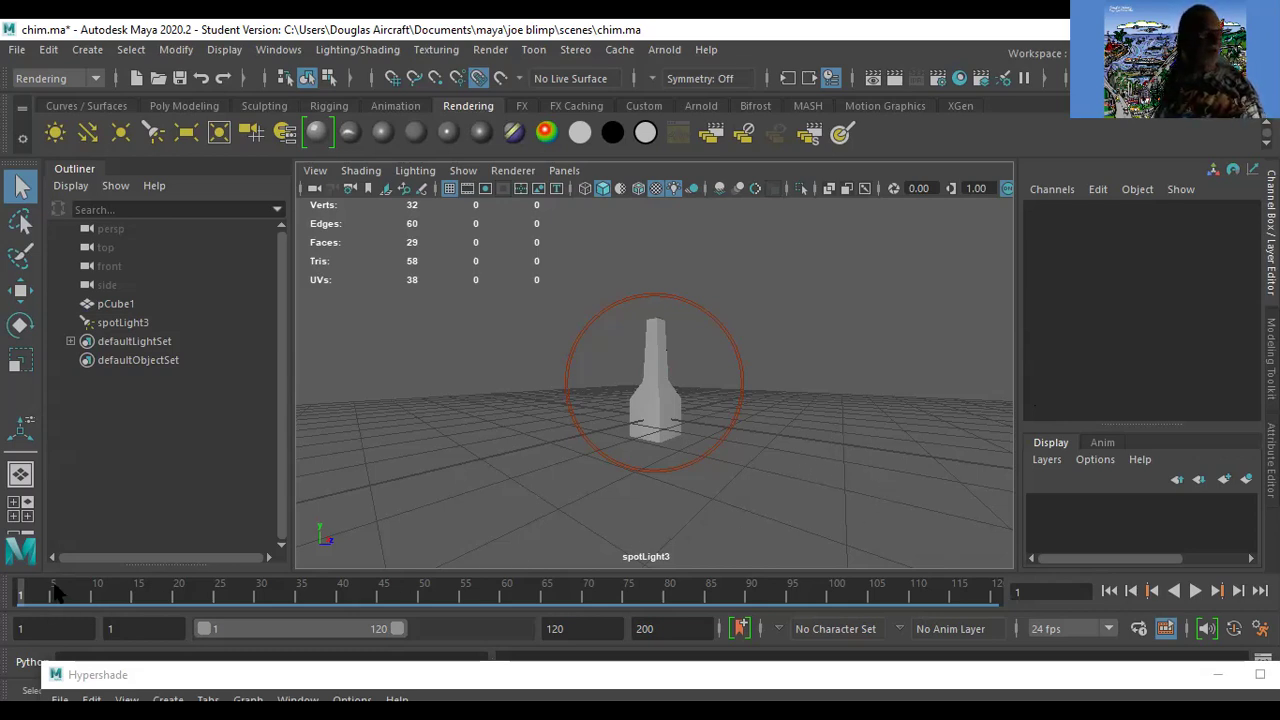
key(alt+v)
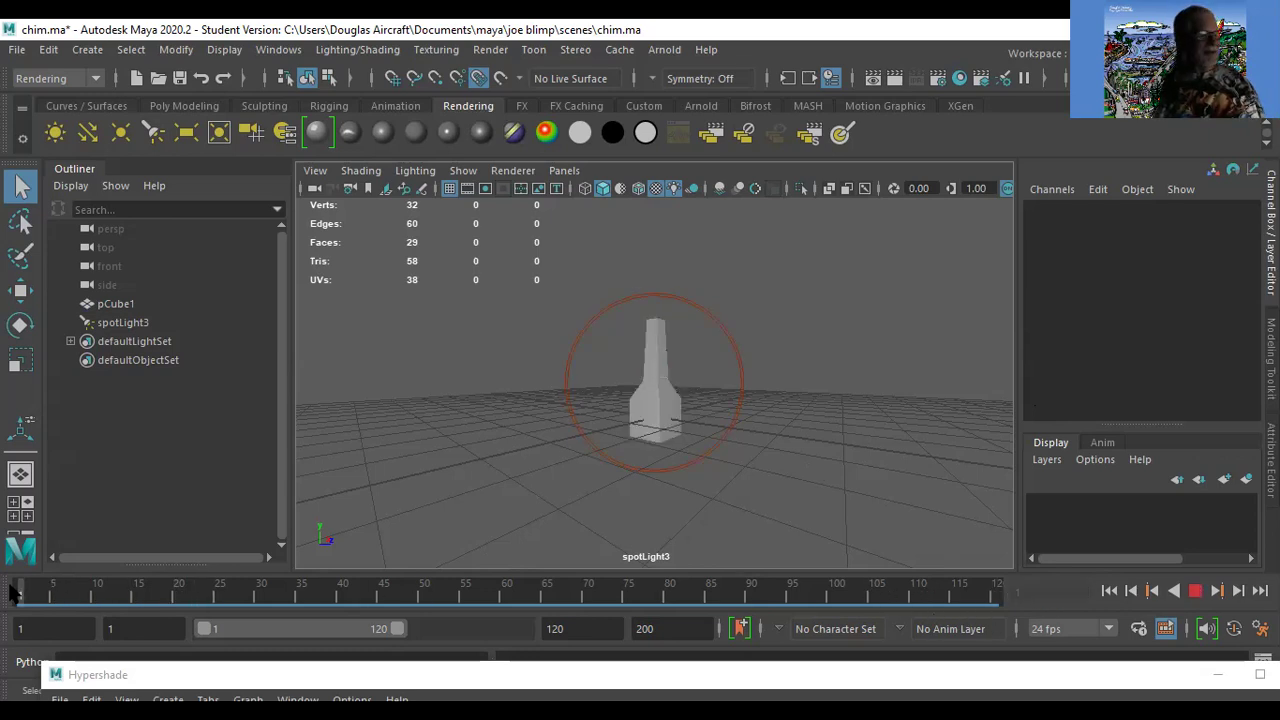
key(alt+v)
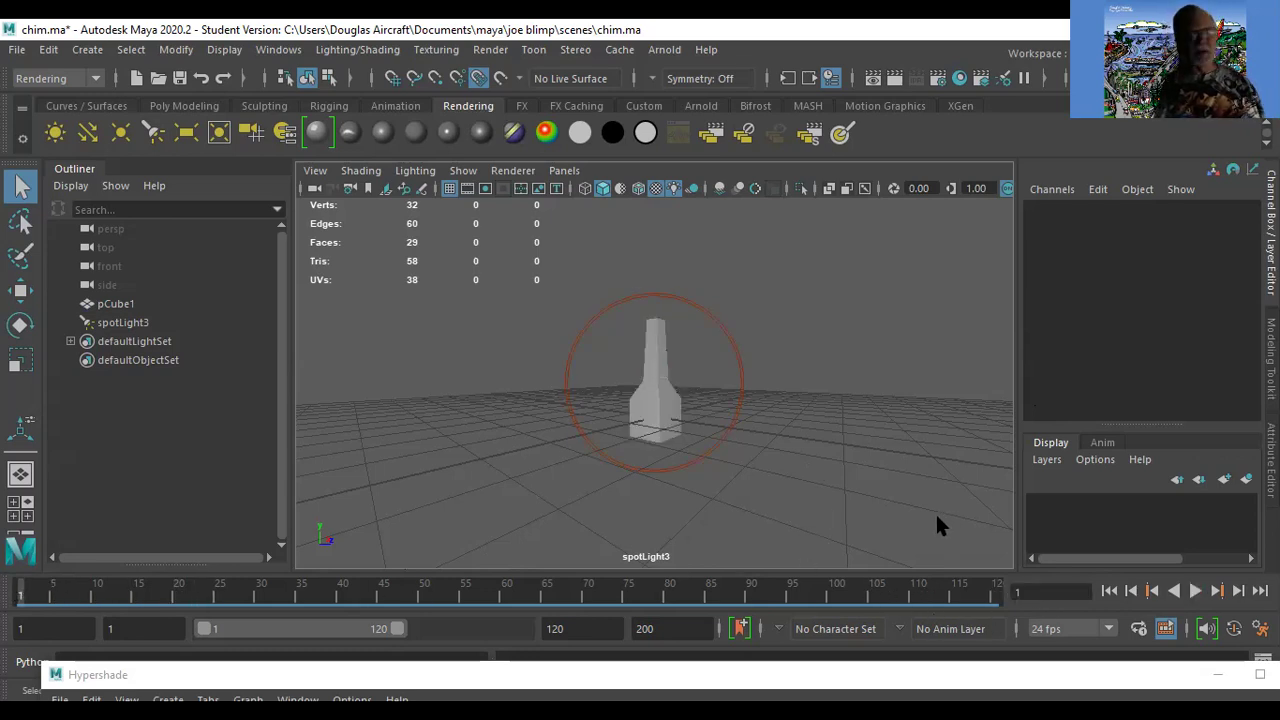